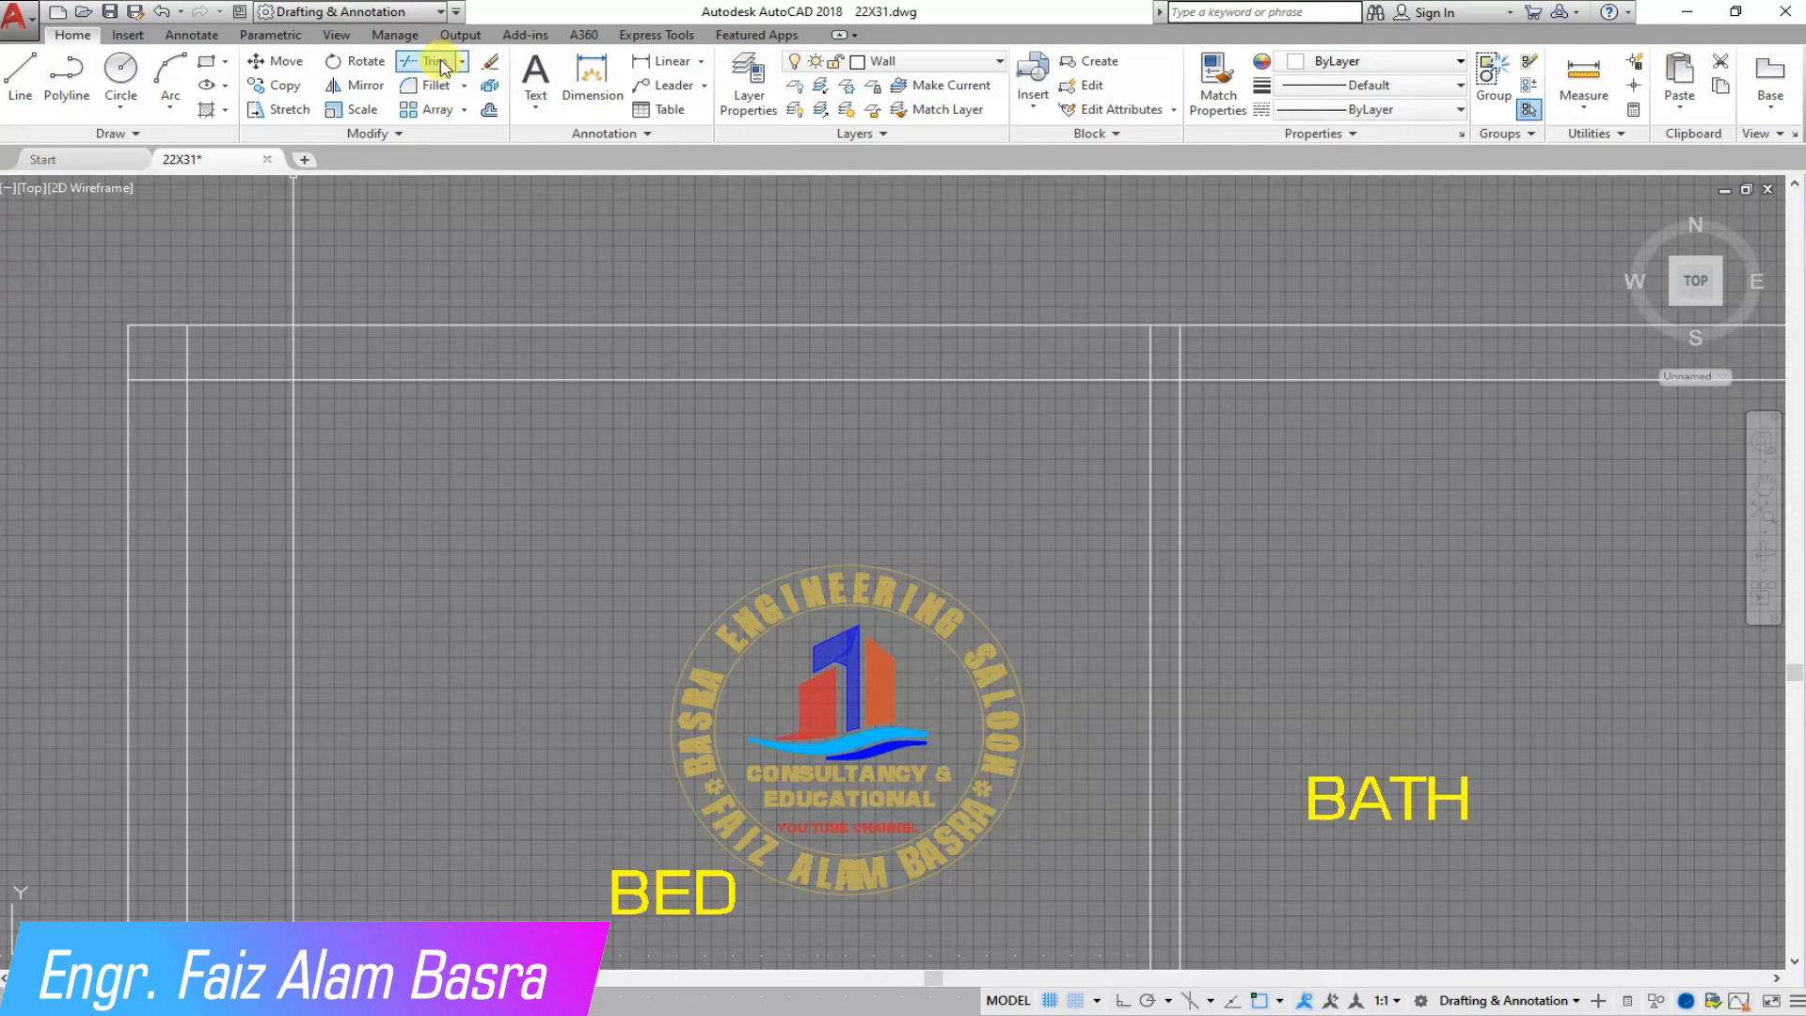
Trim the overlapping wall lines at the upper-left corner of the bedroom, using all objects as cutting edges.
click(462, 62)
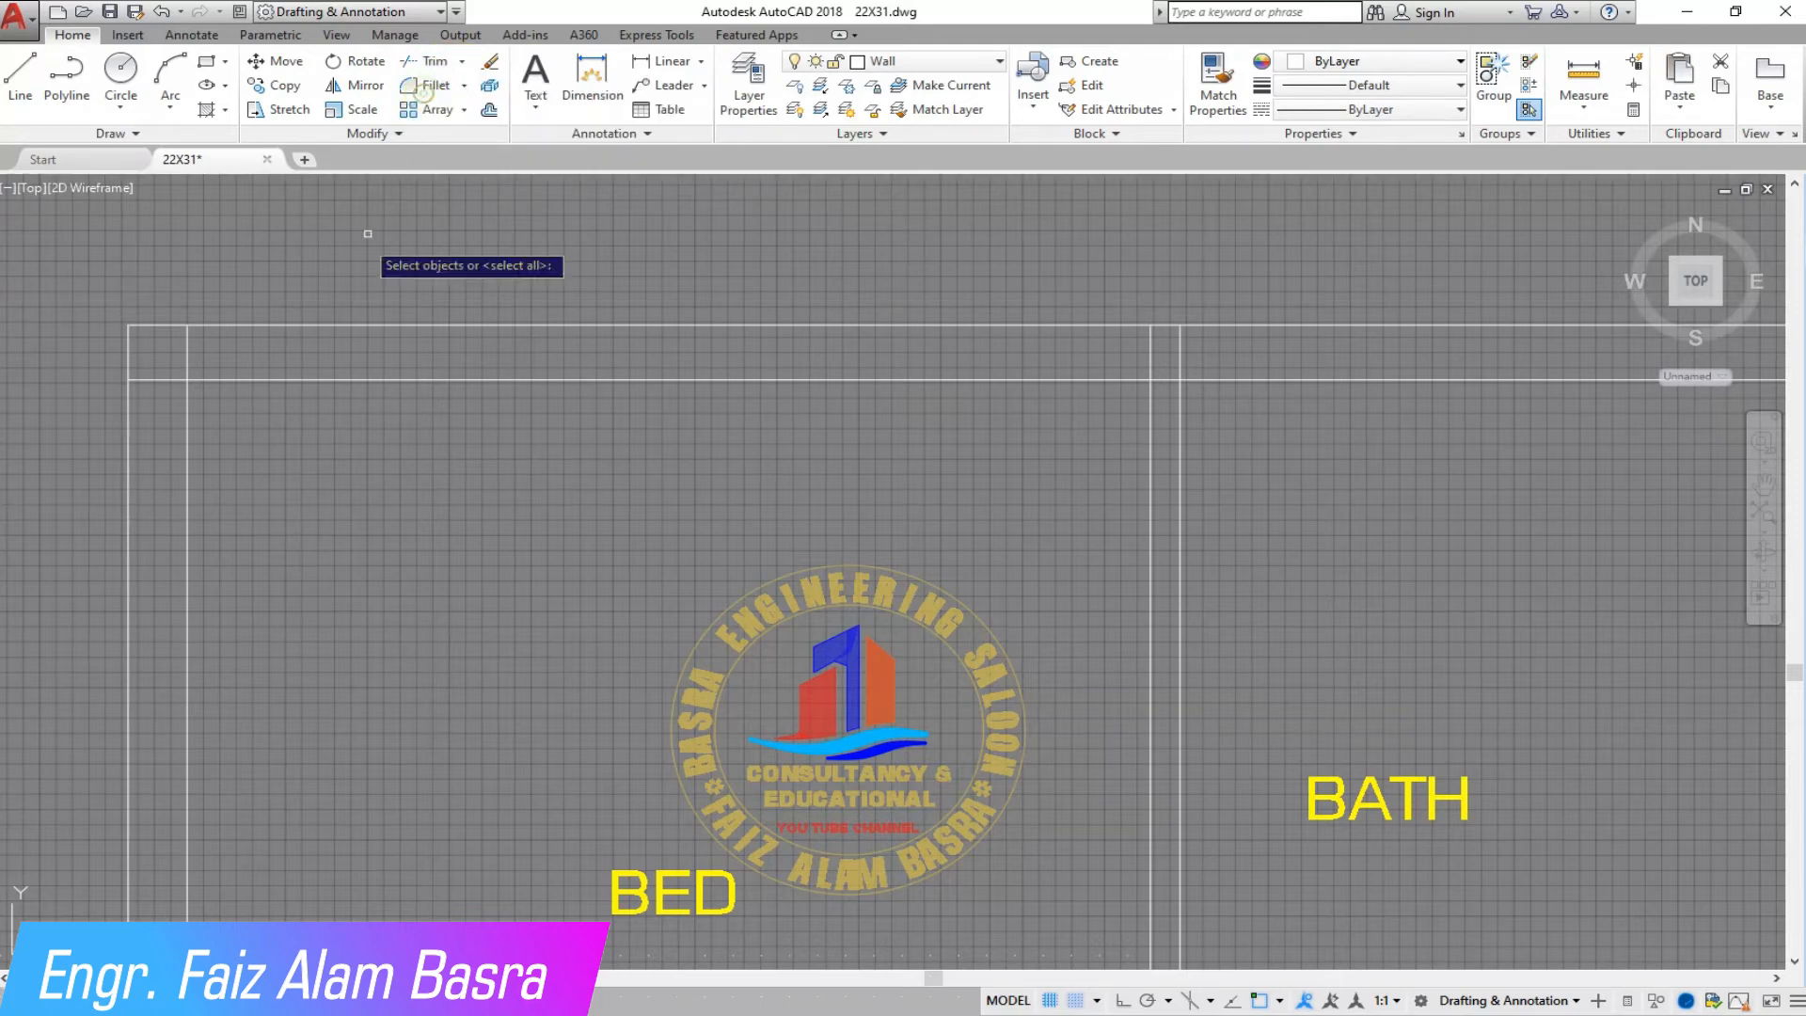
key(Return)
scroll(118, 404, up, 6)
click(320, 343)
click(286, 227)
scroll(192, 337, down, 3)
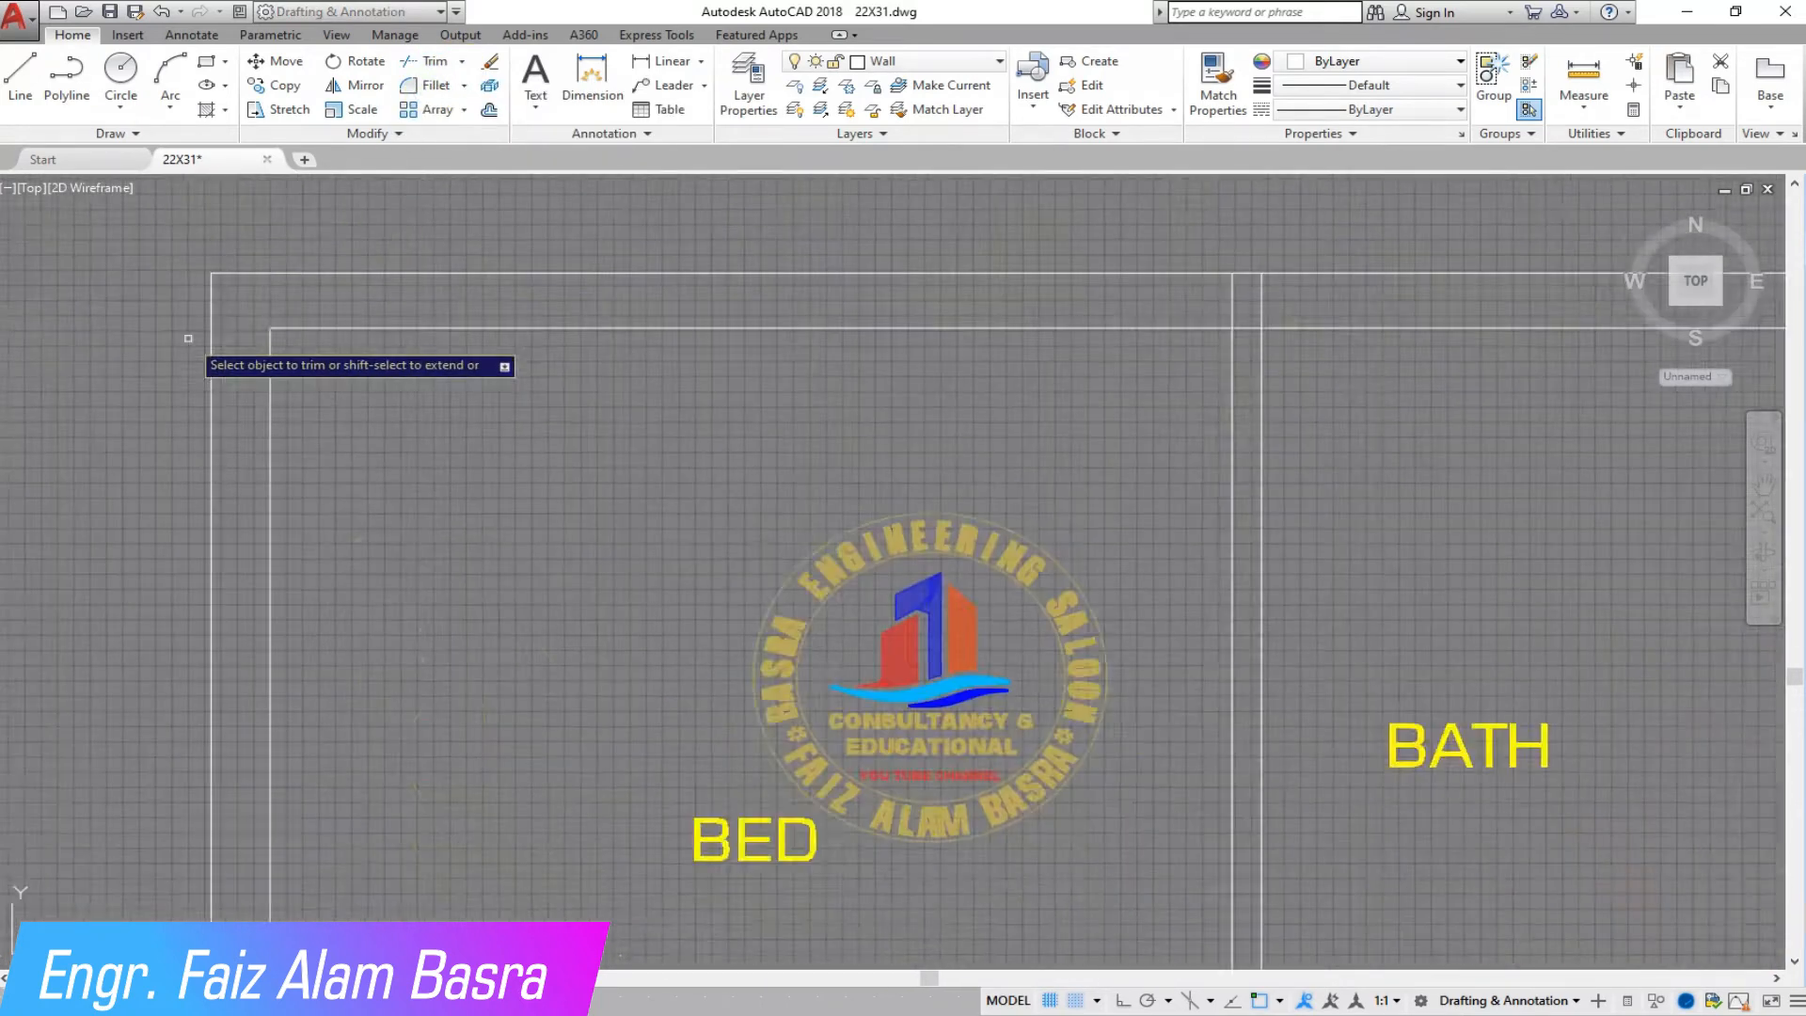
Trim the wall lines where the bed and bath partition meets the upper outer wall.
scroll(888, 309, up, 5)
click(689, 332)
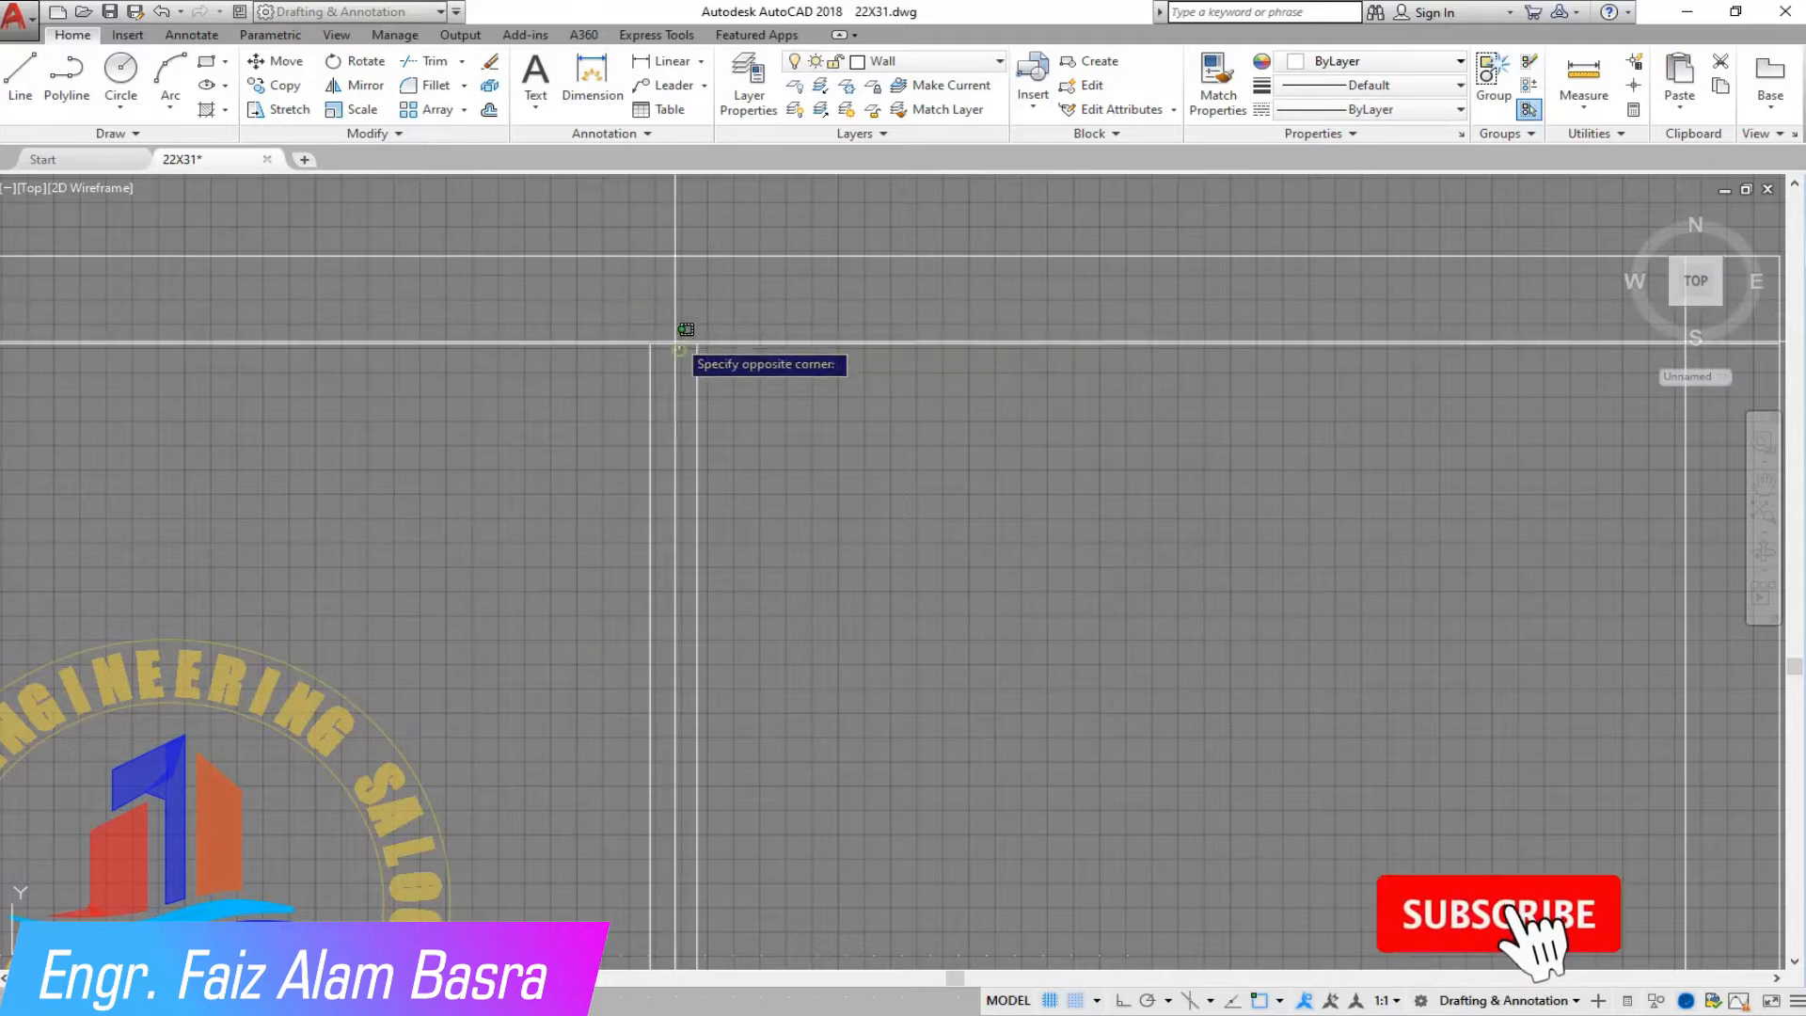
click(678, 354)
scroll(743, 331, down, 5)
scroll(974, 326, up, 5)
scroll(1021, 321, down, 5)
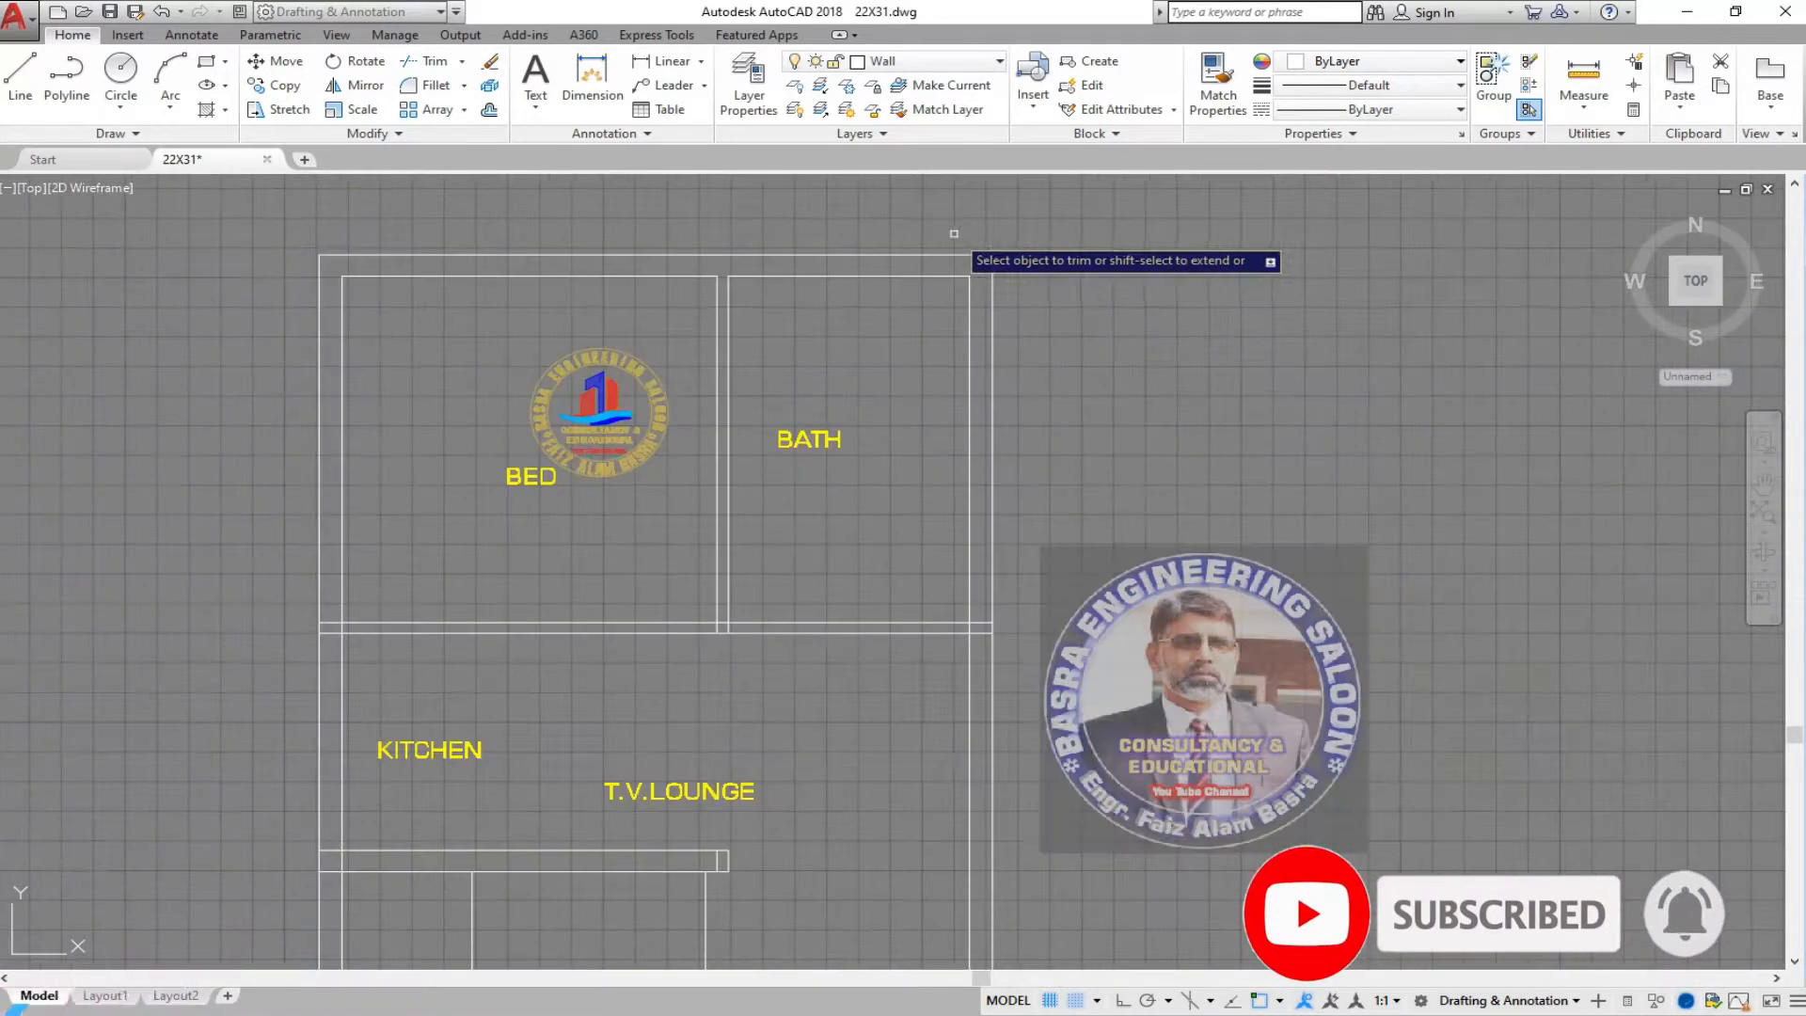
Trim the remaining overlapping wall lines around the bath, T.V. lounge, kitchen and stair hall junctions.
scroll(1097, 536, up, 5)
scroll(933, 487, down, 3)
scroll(646, 435, up, 5)
scroll(866, 484, down, 3)
scroll(443, 504, down, 2)
scroll(443, 504, up, 5)
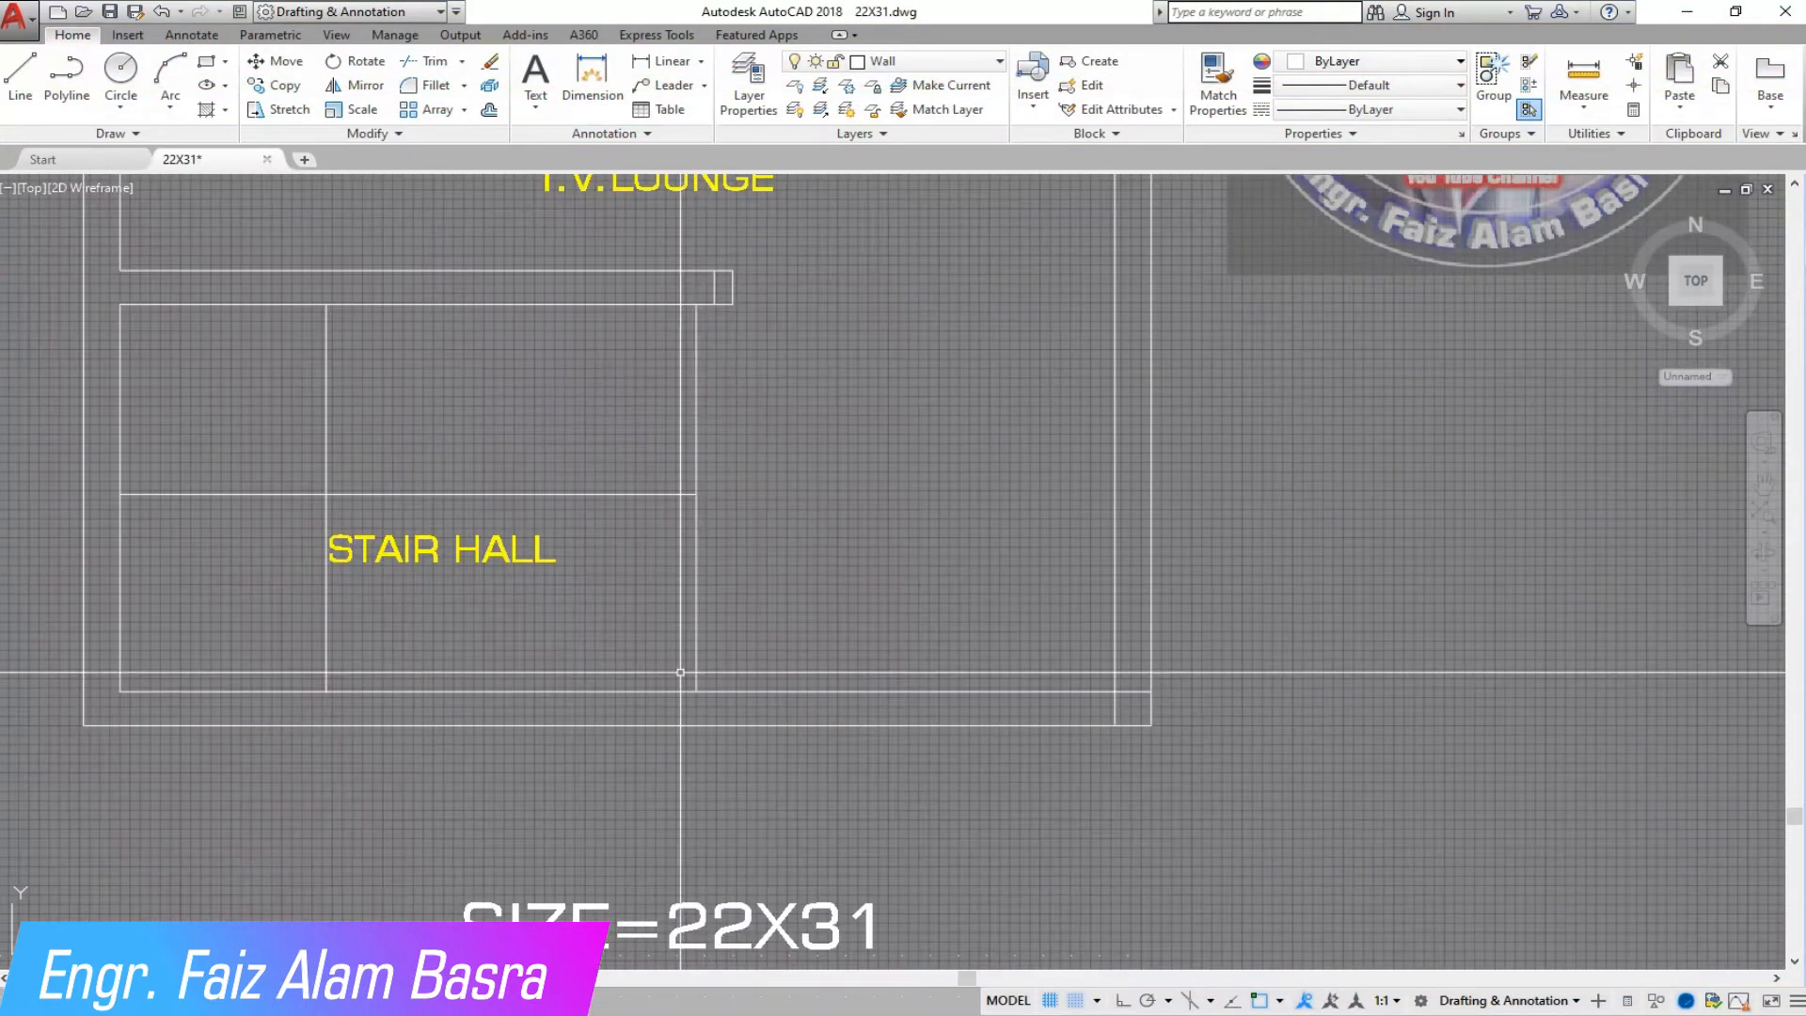
scroll(754, 291, up, 6)
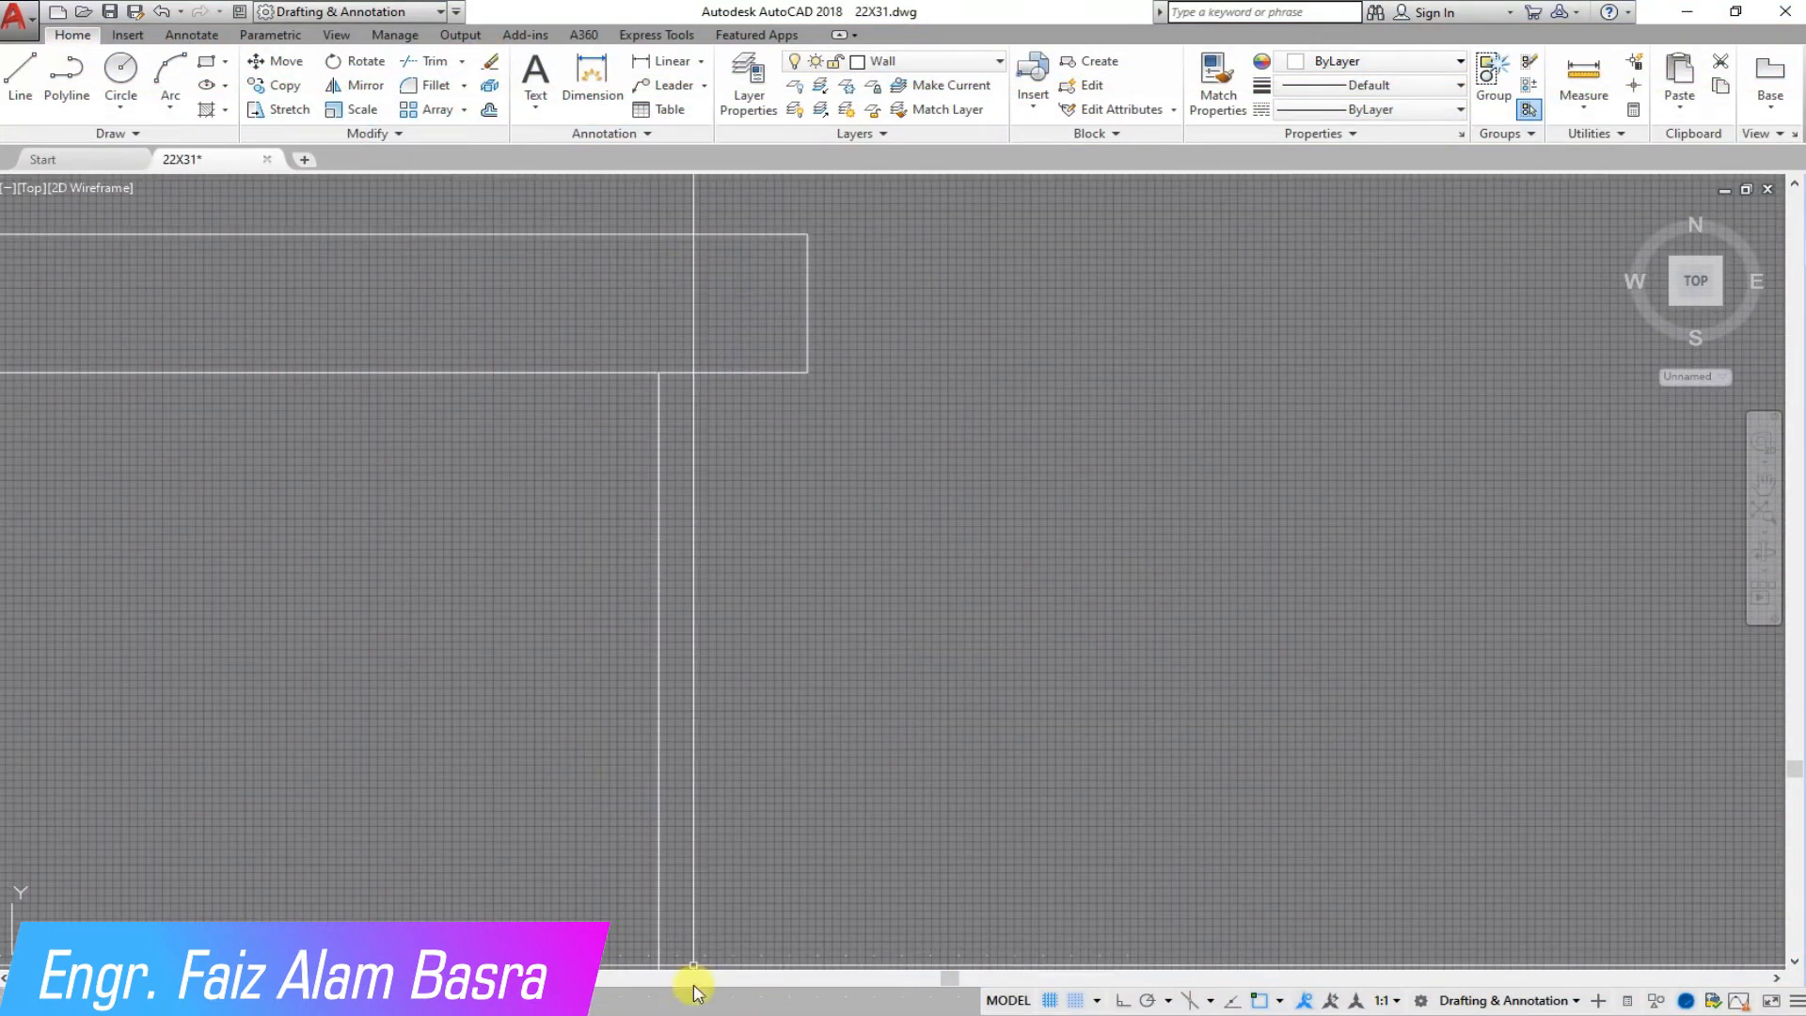
mouse_move(1254, 972)
click(1138, 973)
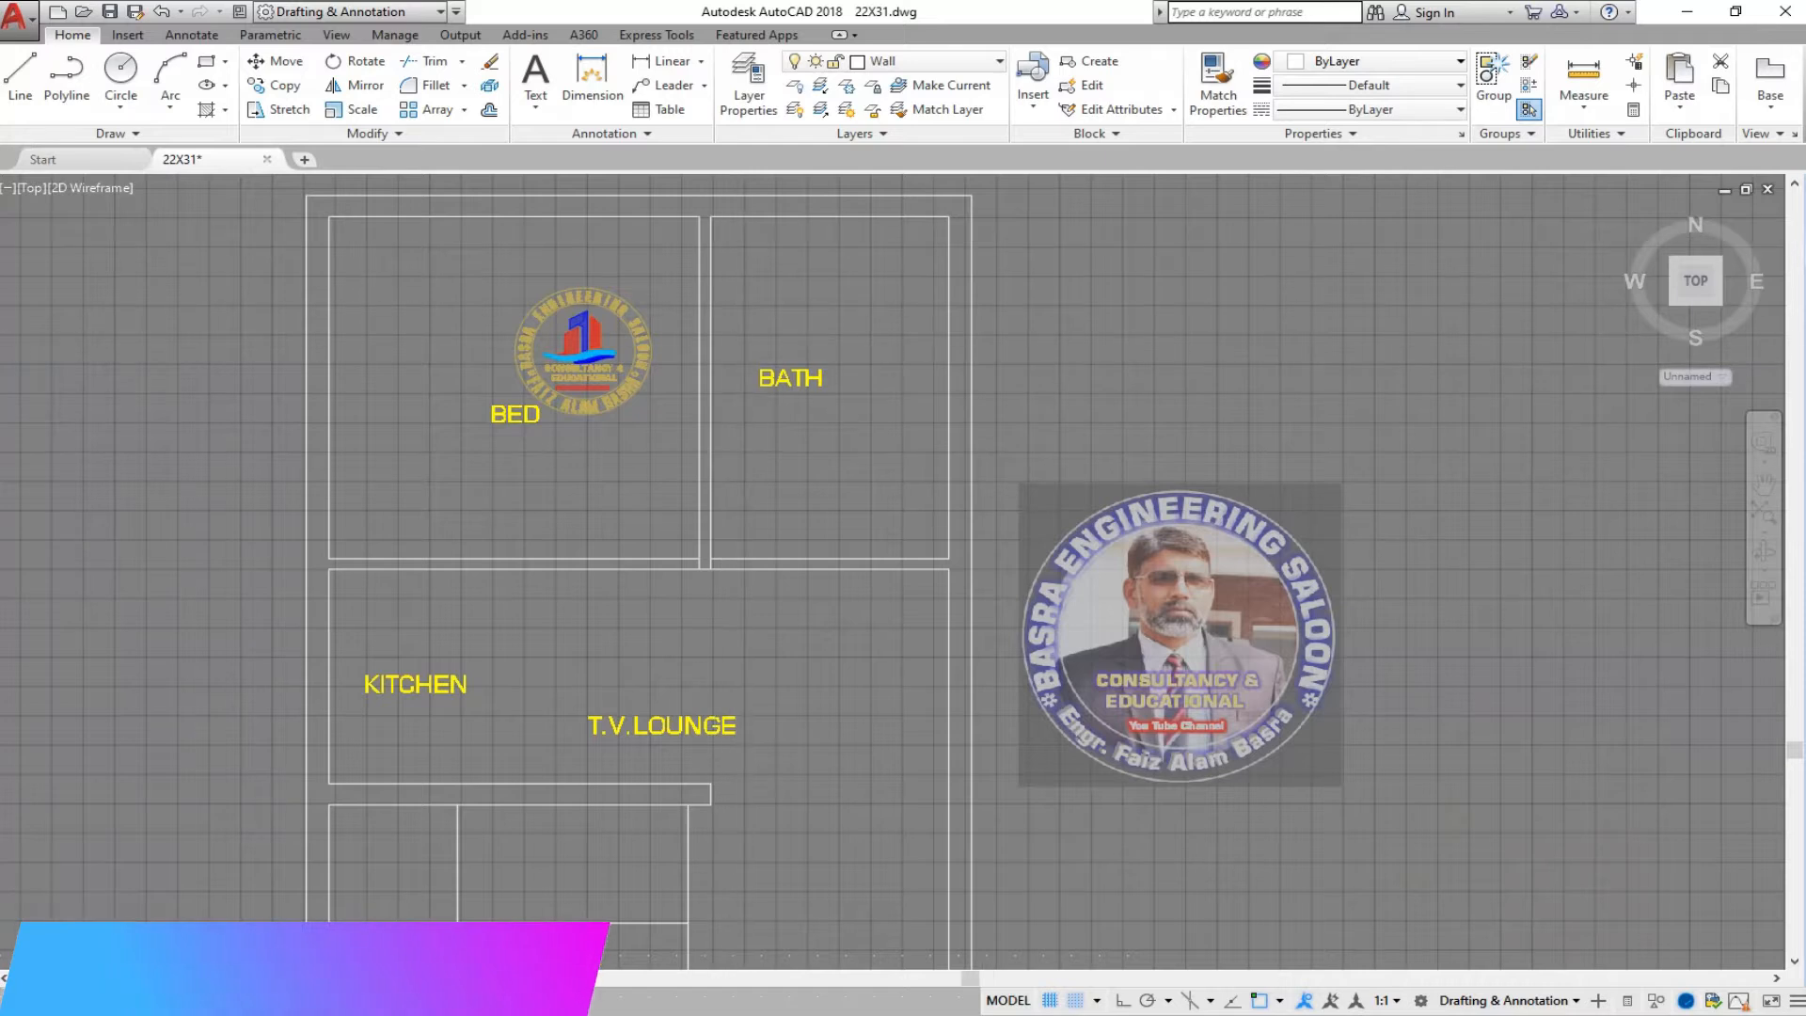
Stretch the wall between the bedroom and kitchen upward to make the bedroom's inside length 11'-6".
middle_drag(738, 271, 736, 291)
middle_drag(673, 628, 698, 613)
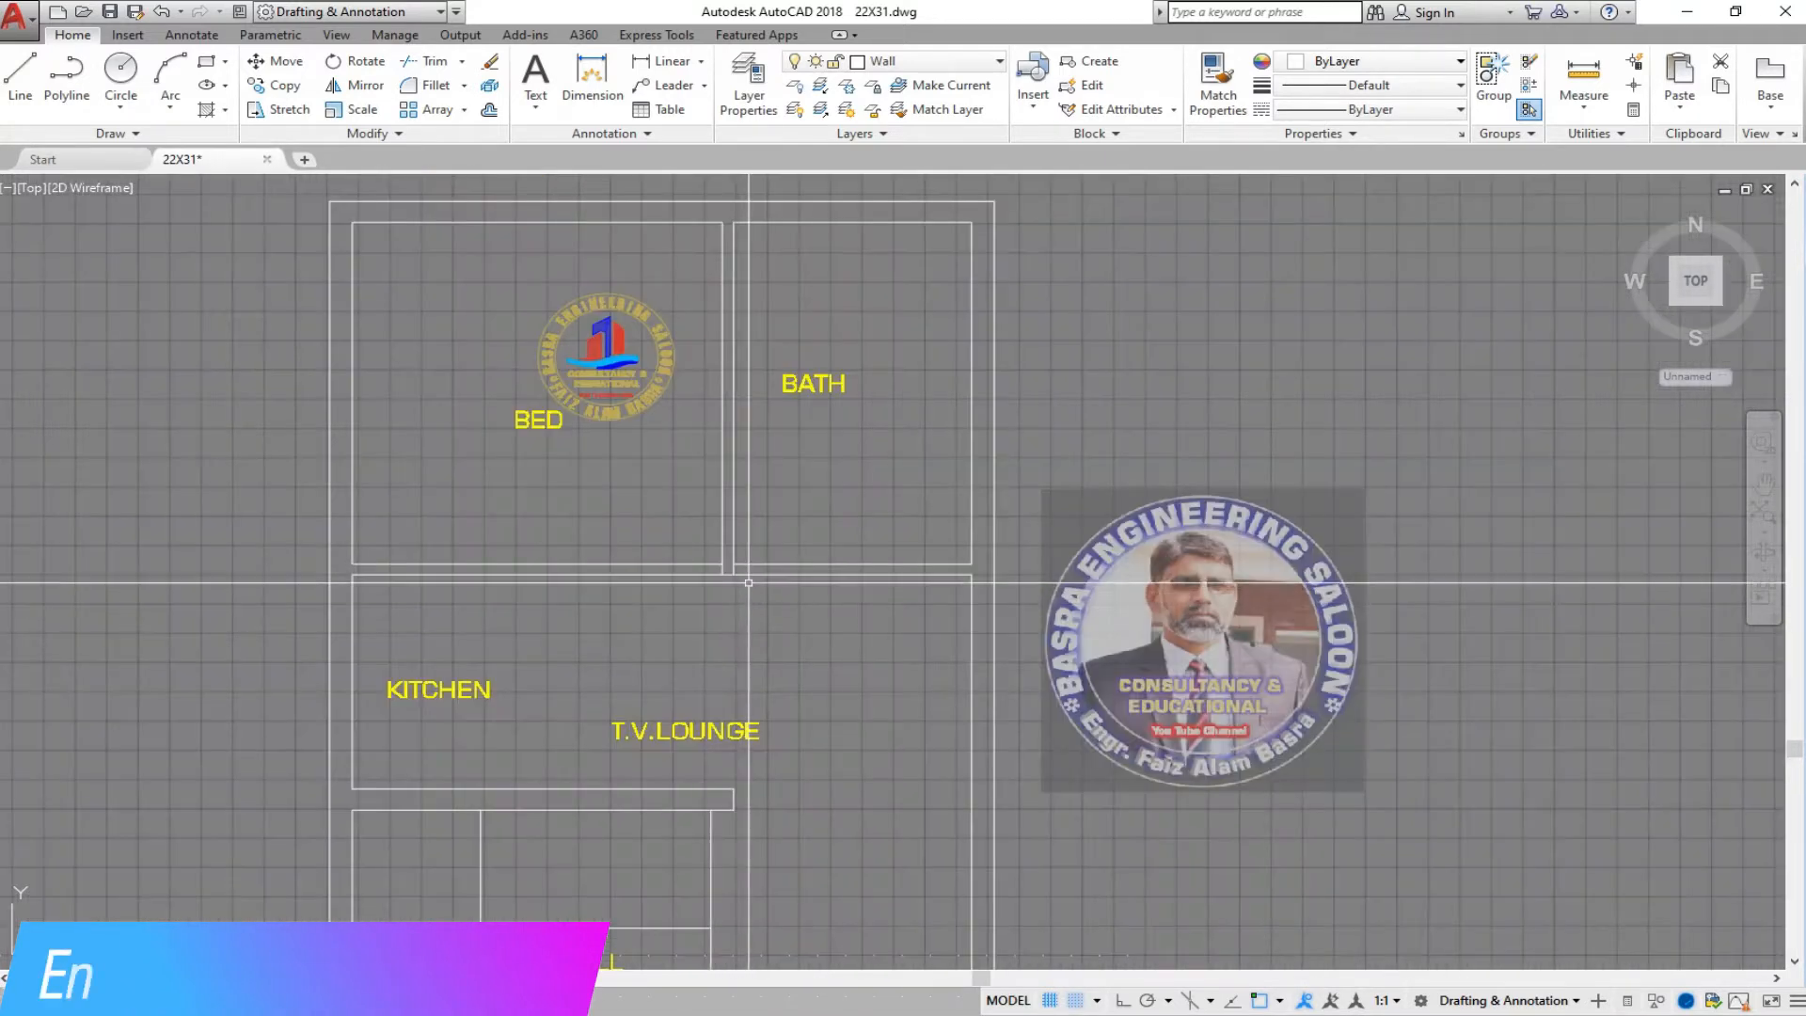
scroll(760, 583, down, 5)
scroll(735, 323, up, 5)
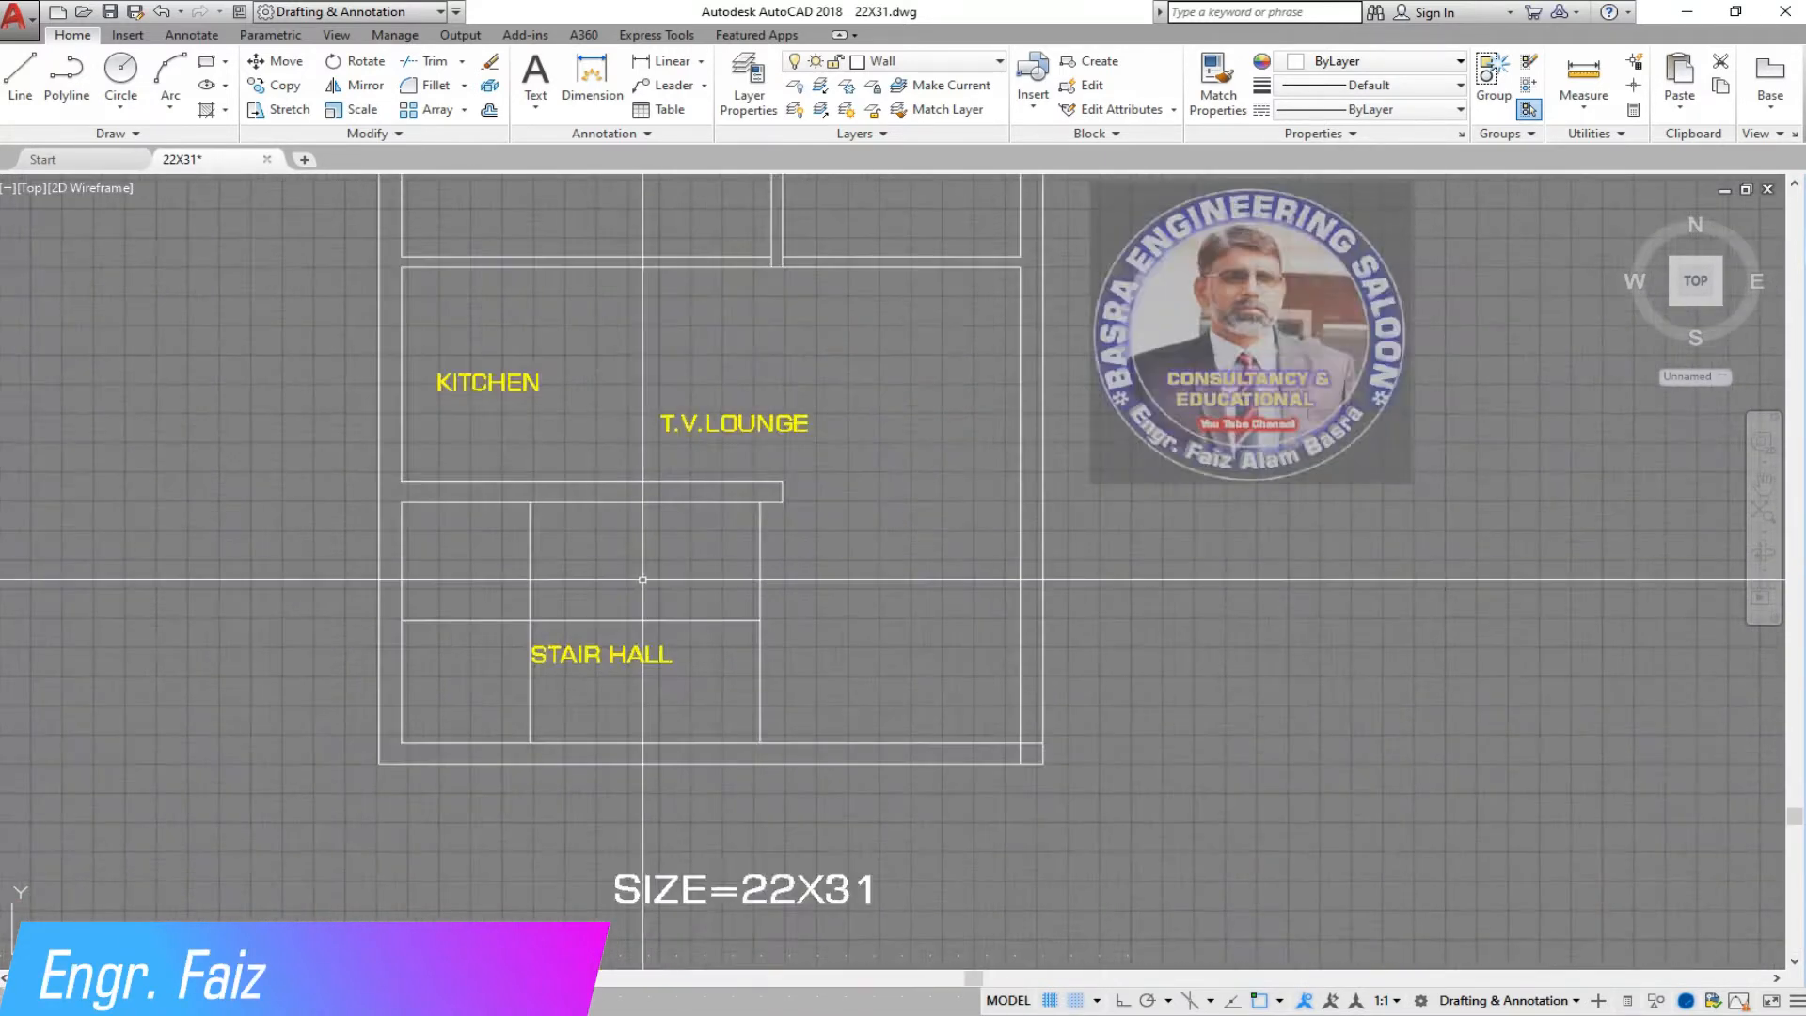
click(1008, 457)
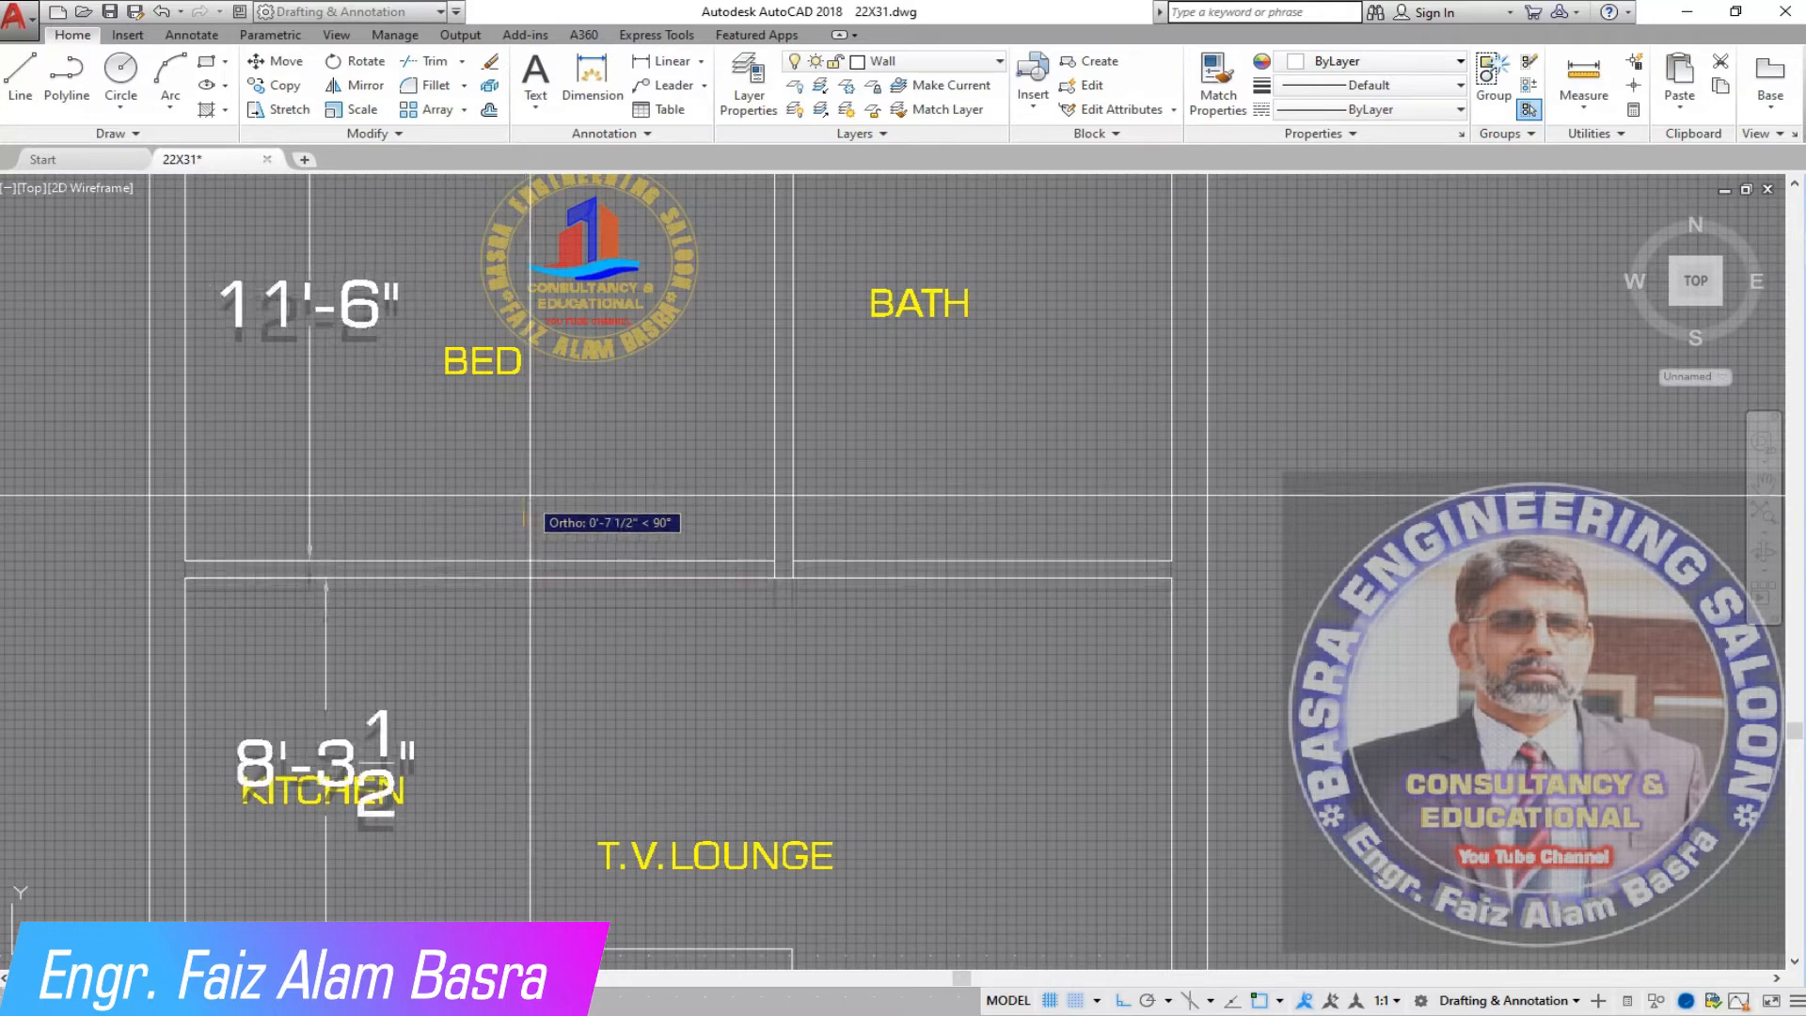
click(524, 495)
scroll(527, 508, down, 4)
scroll(541, 566, up, 2)
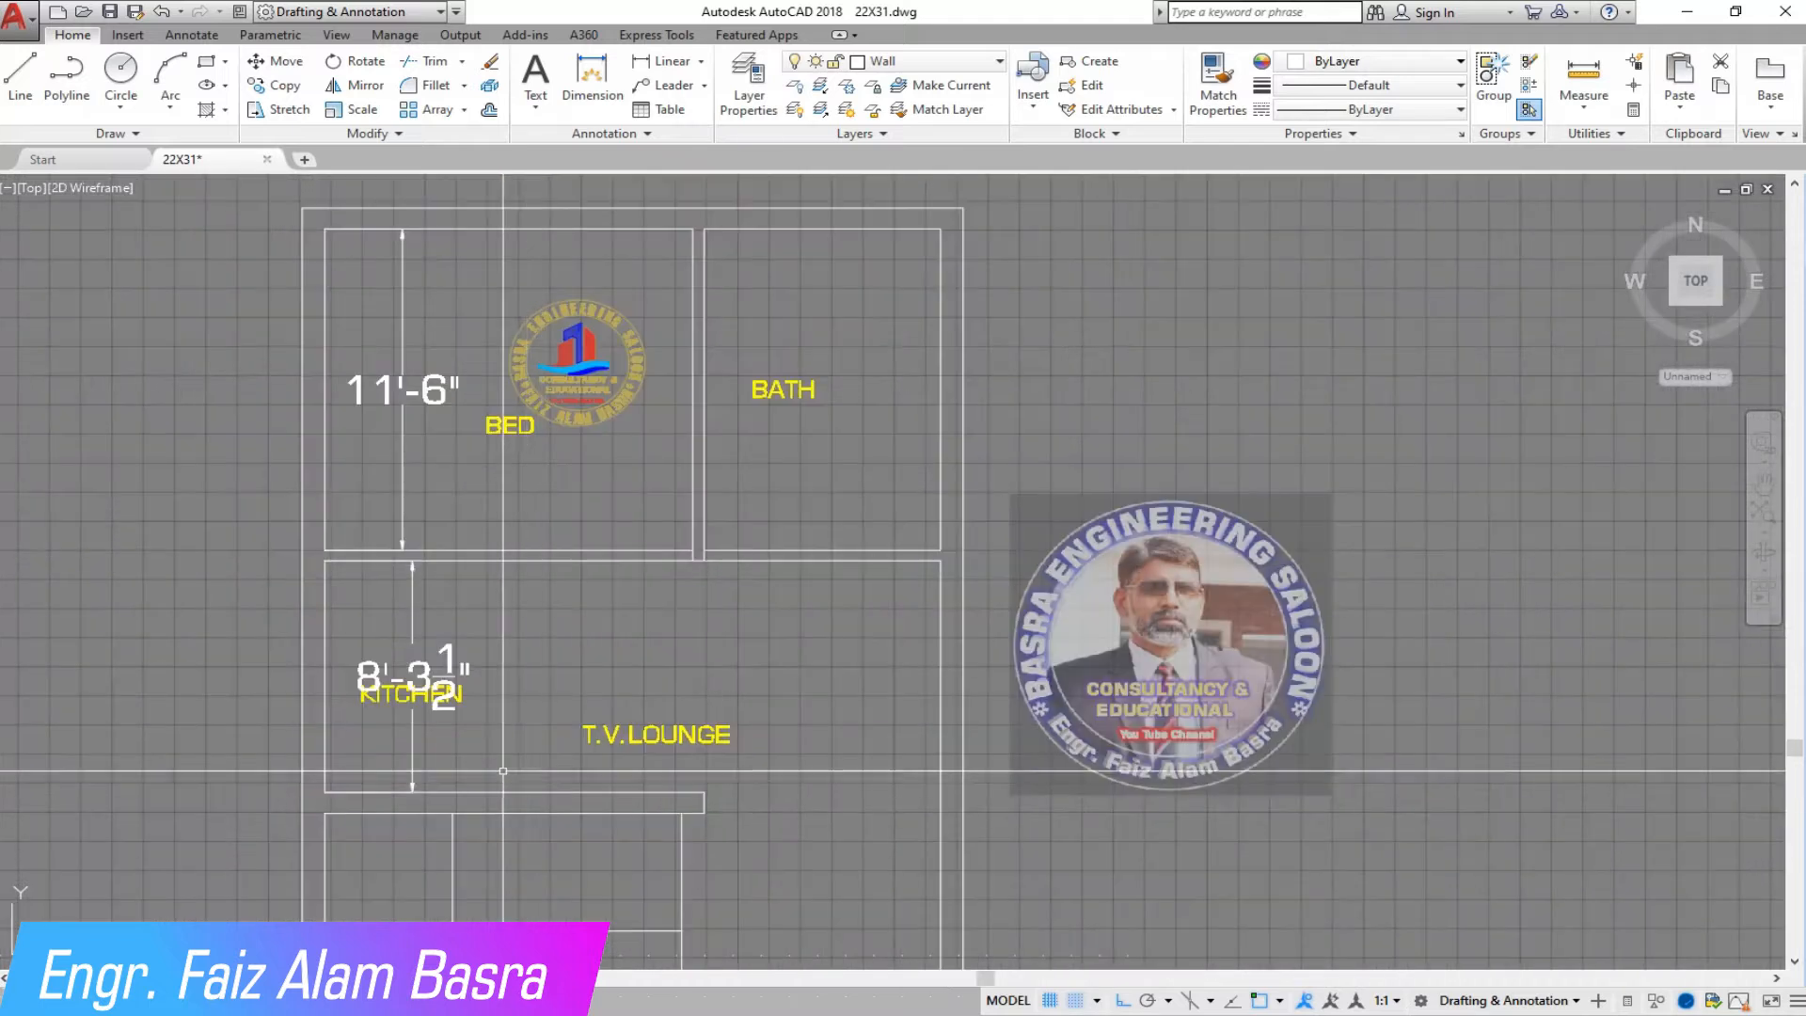
Add a vertical linear dimension for the stair hall's inner left wall line, placed outside the plan.
scroll(503, 772, down, 2)
scroll(454, 653, up, 4)
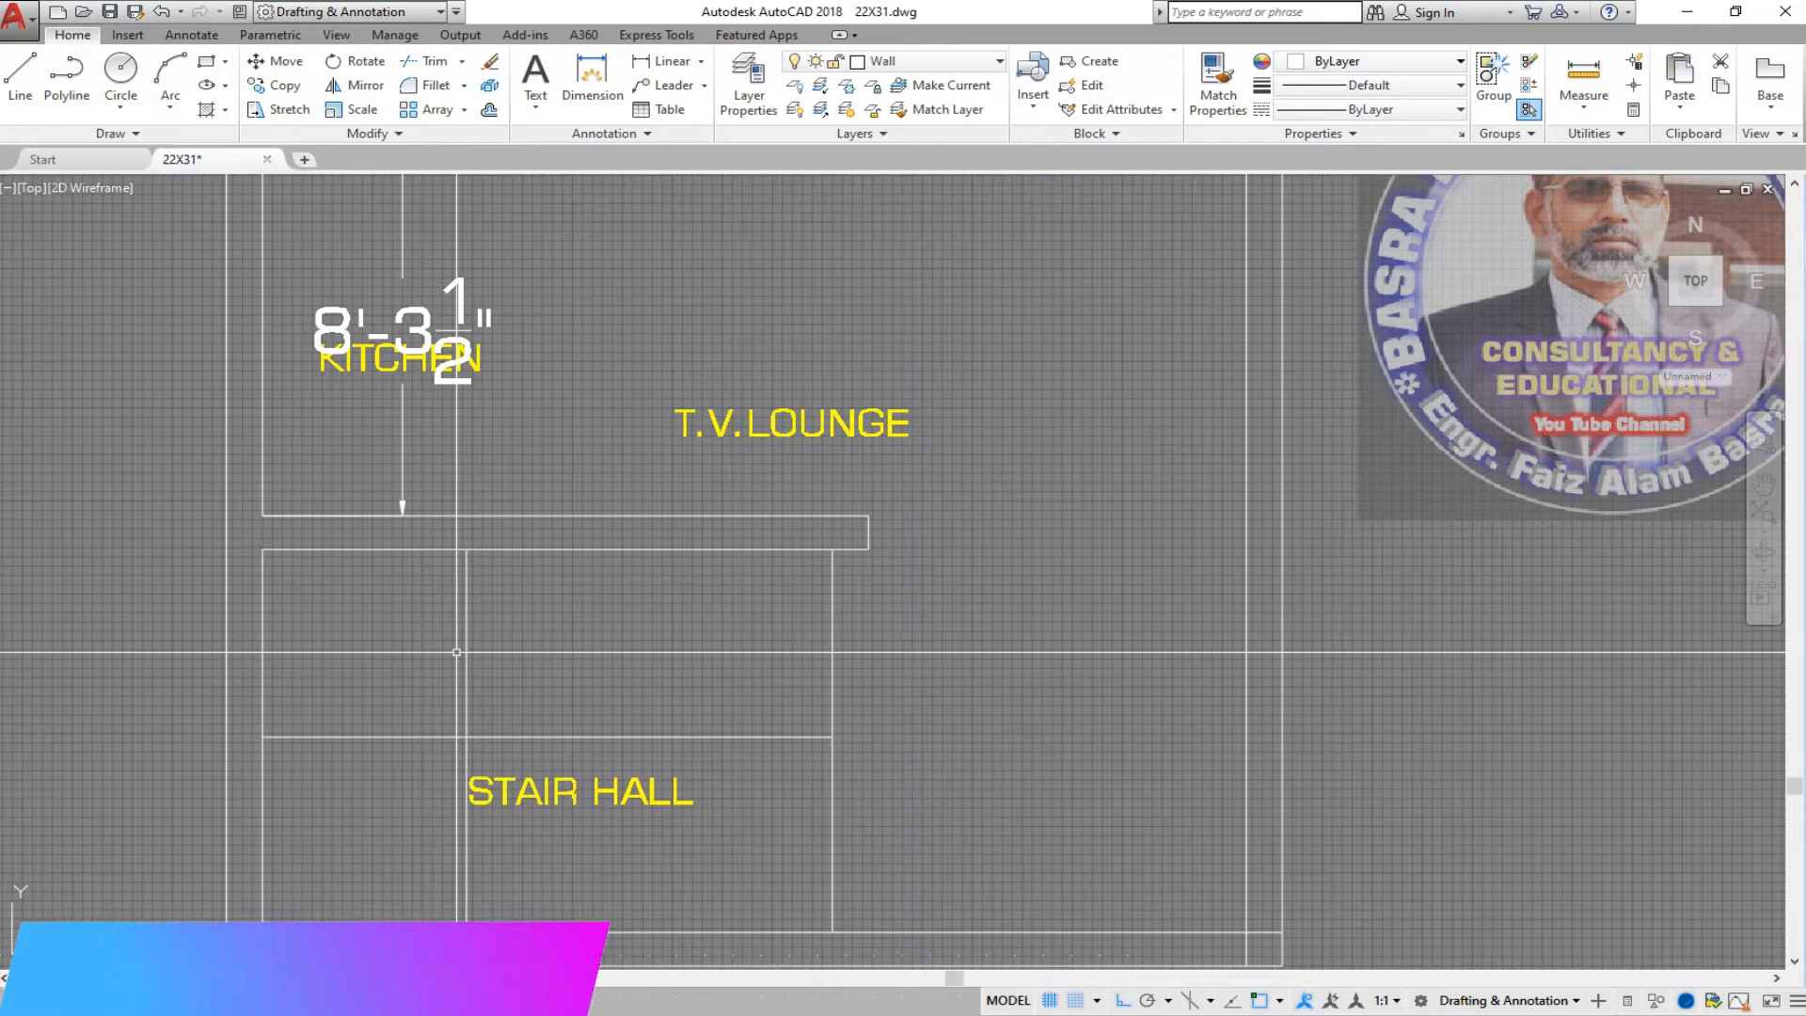
scroll(339, 565, down, 2)
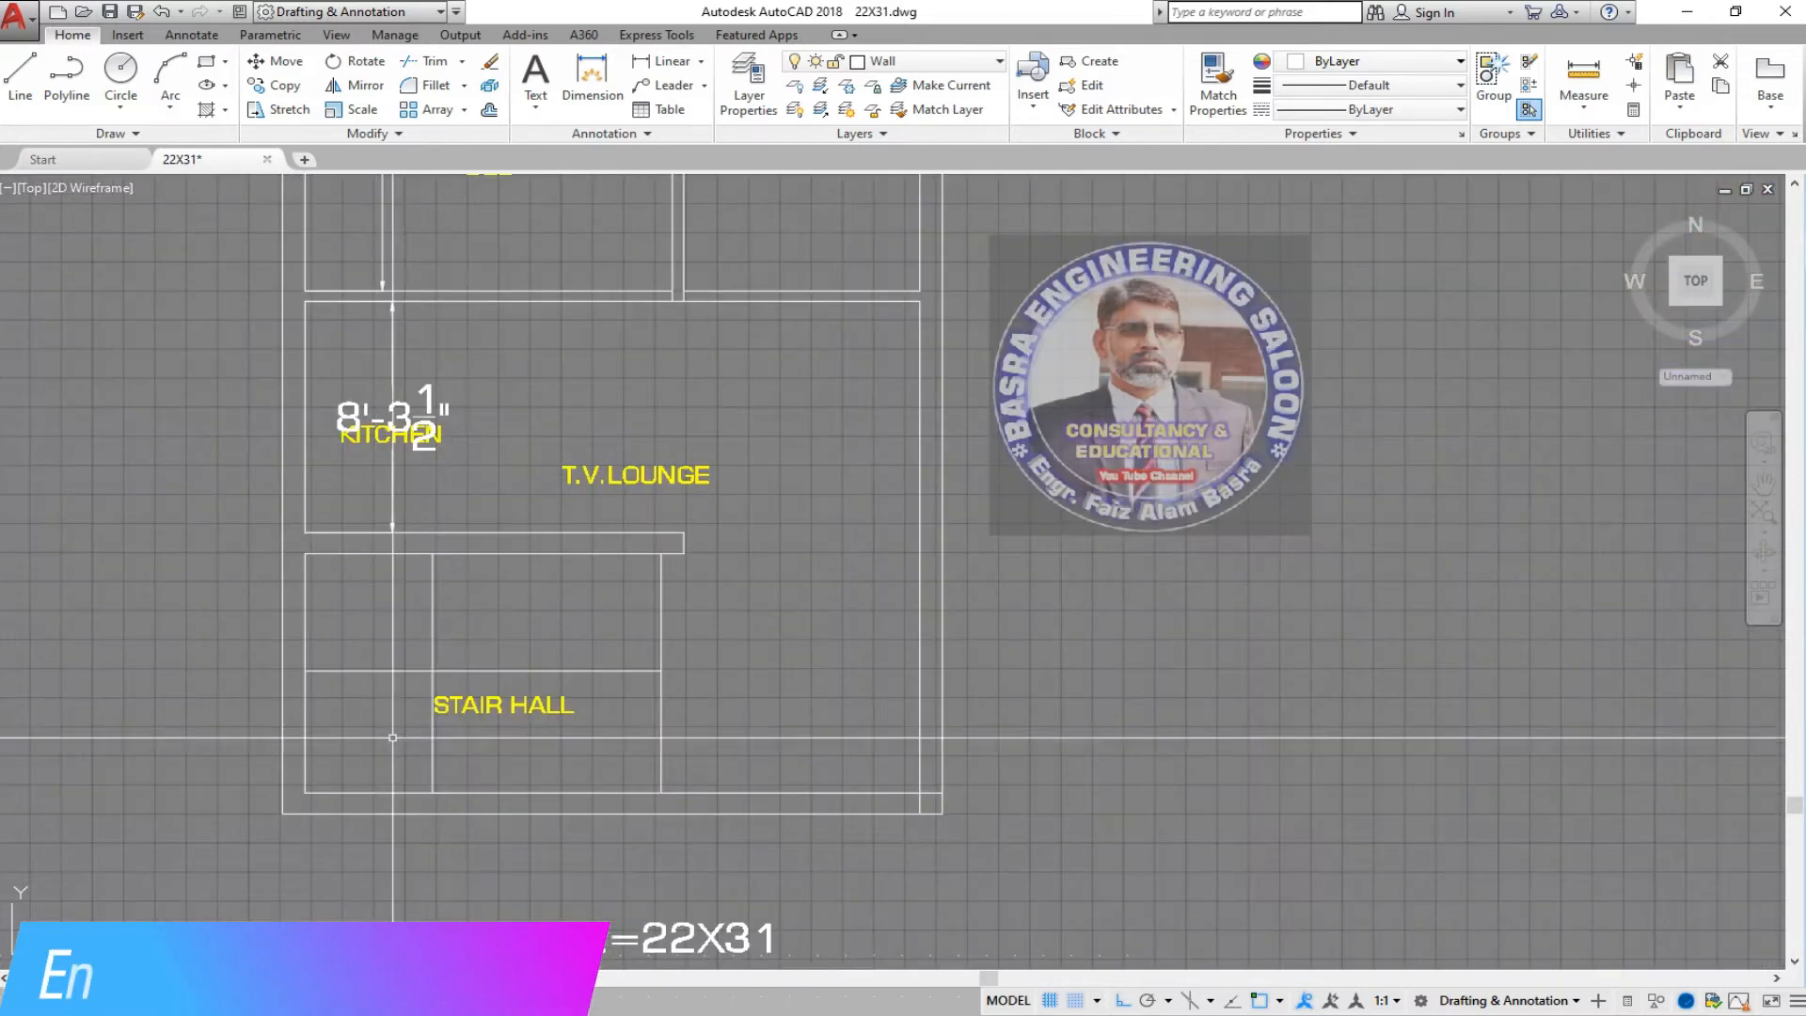
scroll(470, 715, up, 2)
click(676, 63)
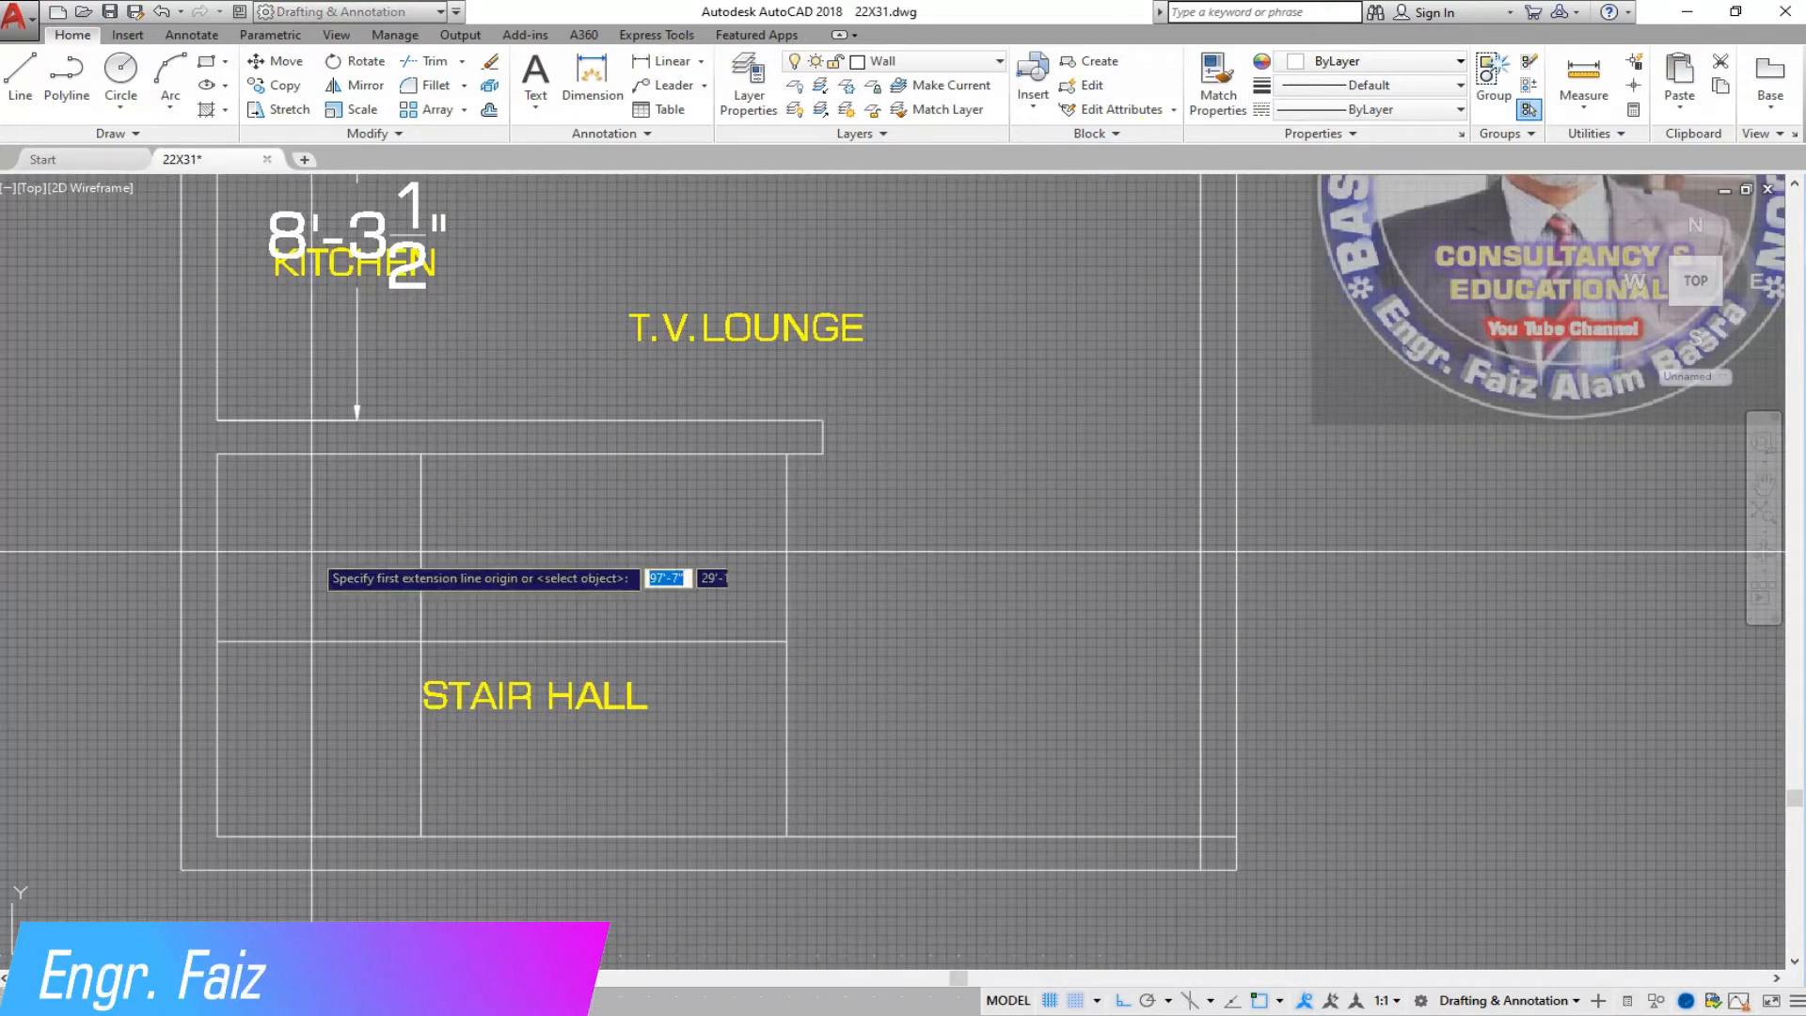
key(Return)
click(218, 629)
click(104, 625)
scroll(245, 624, down, 2)
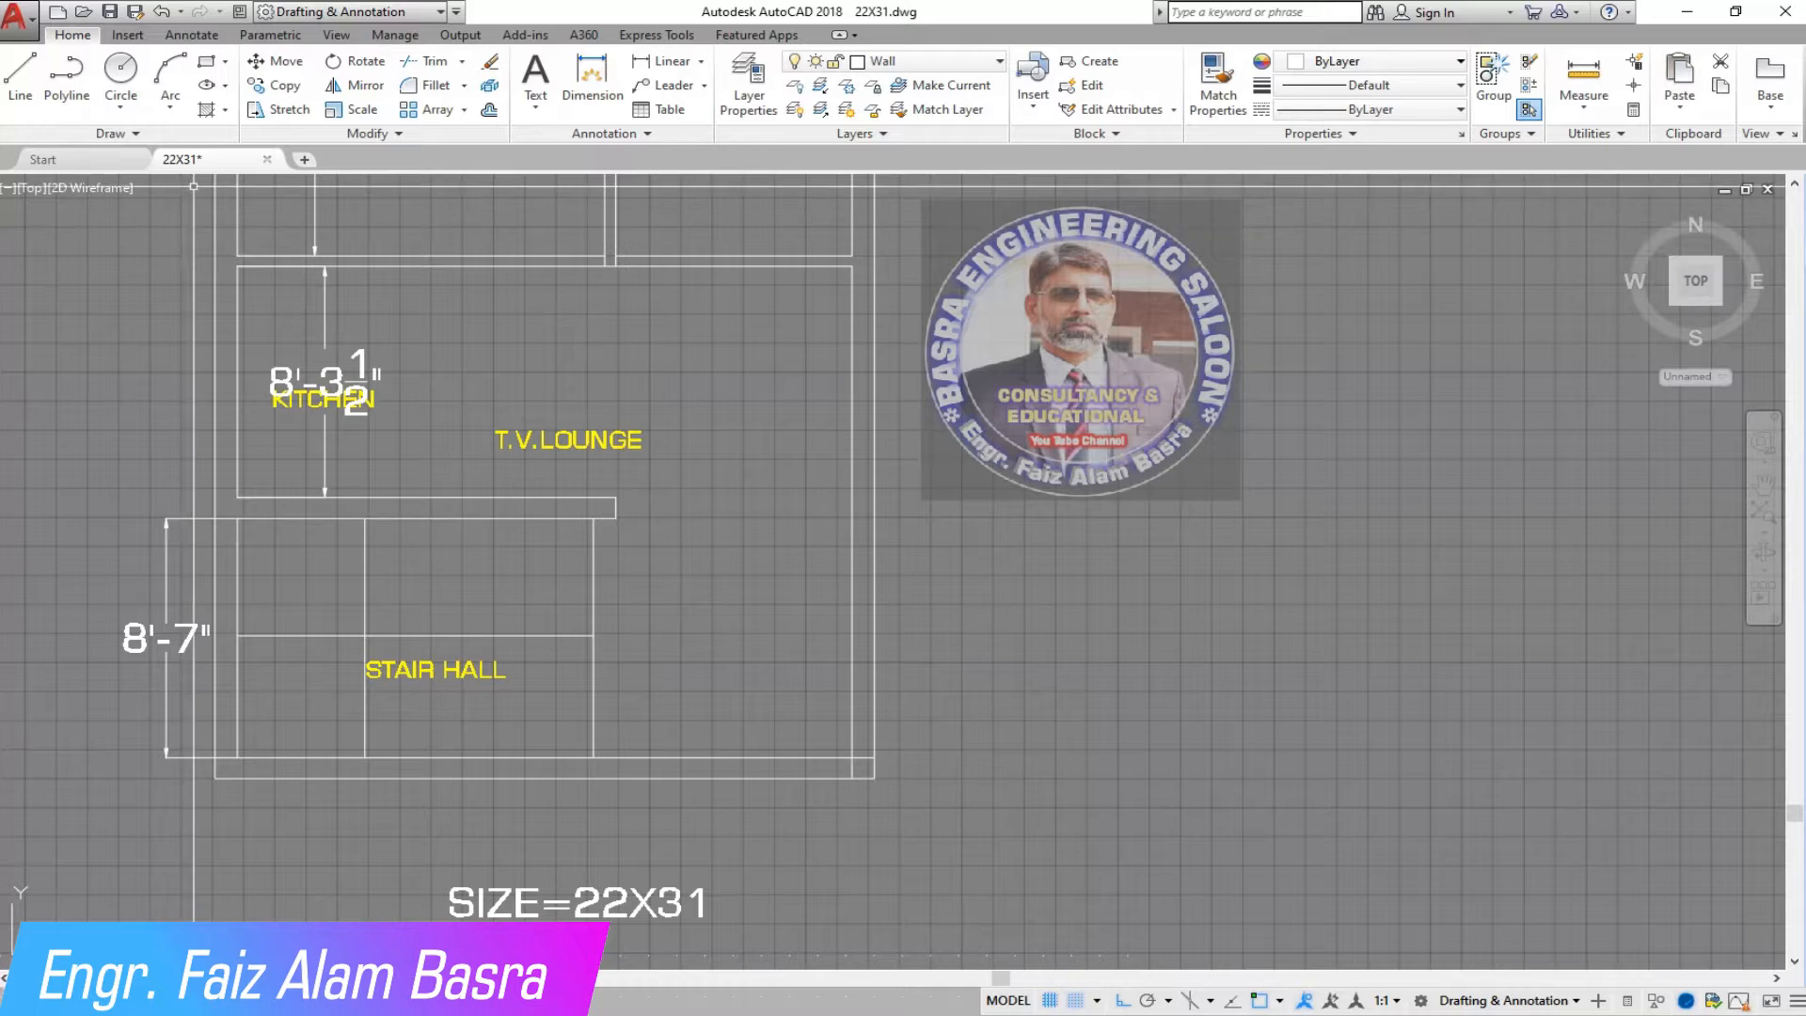
Stretch the wall between the kitchen and stair hall 1" downward.
click(669, 535)
click(182, 489)
right_click(158, 404)
click(158, 404)
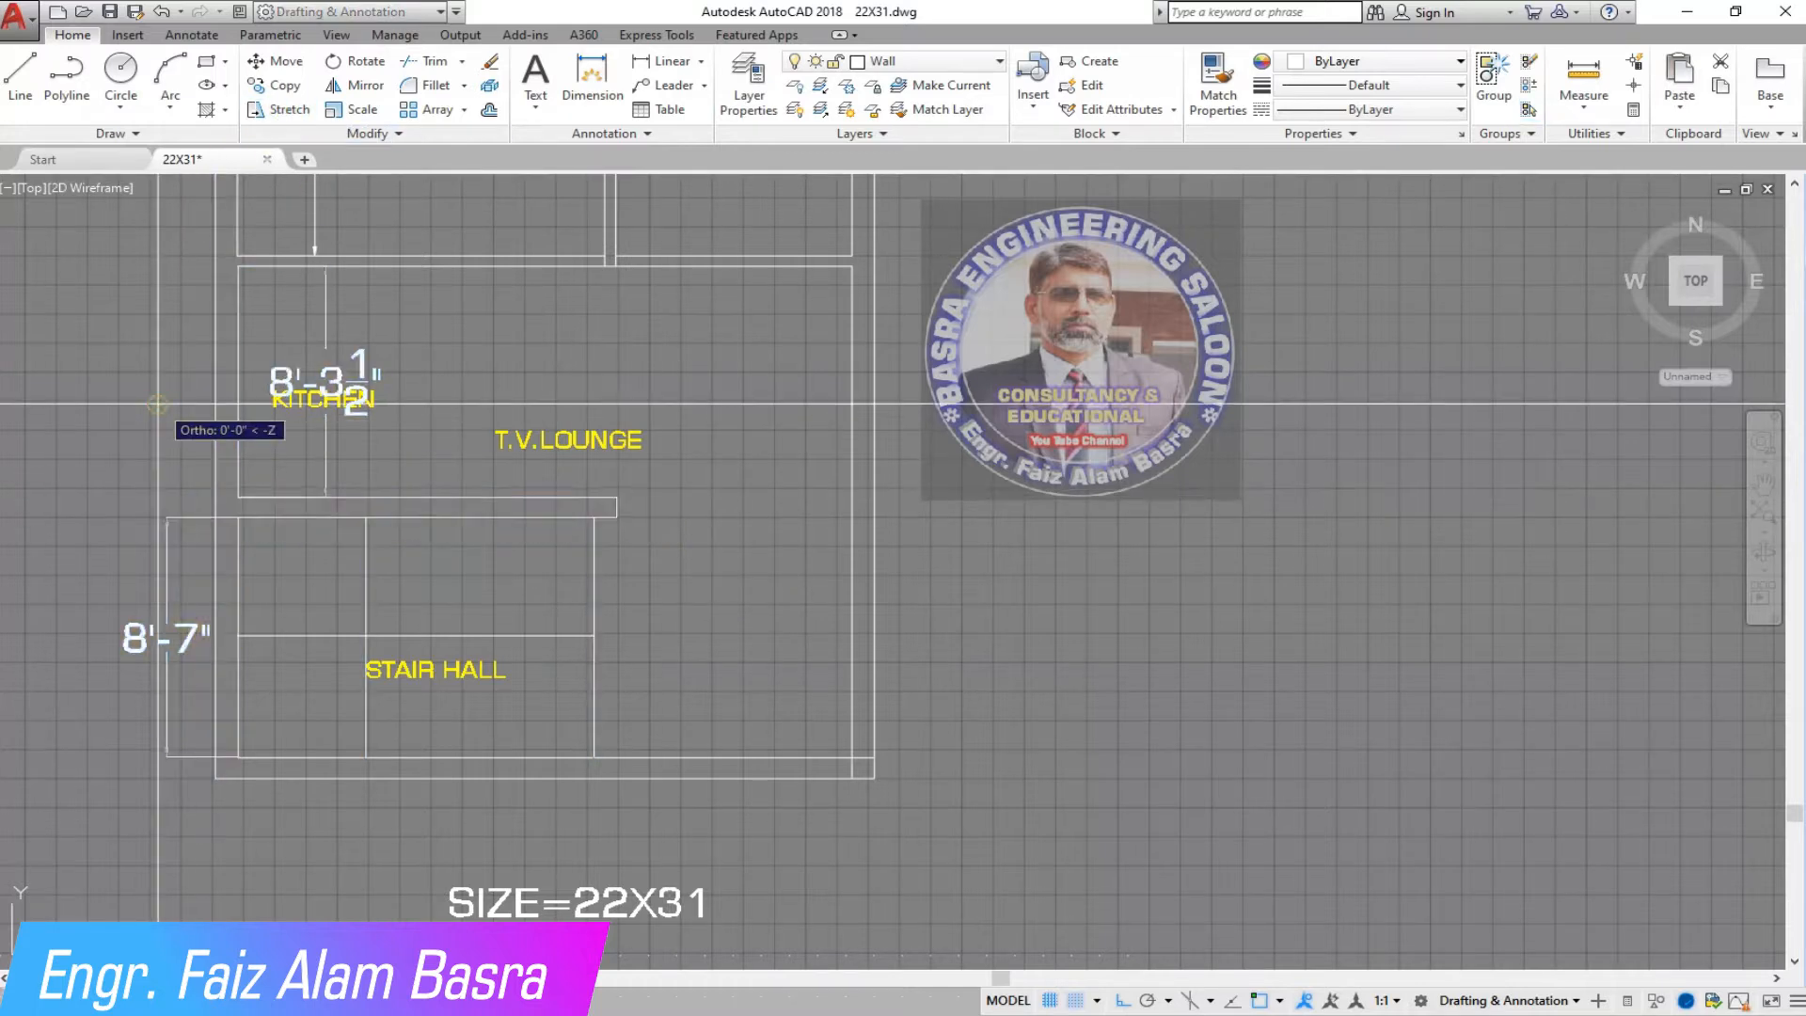
text(1)
key(Return)
scroll(326, 211, up, 2)
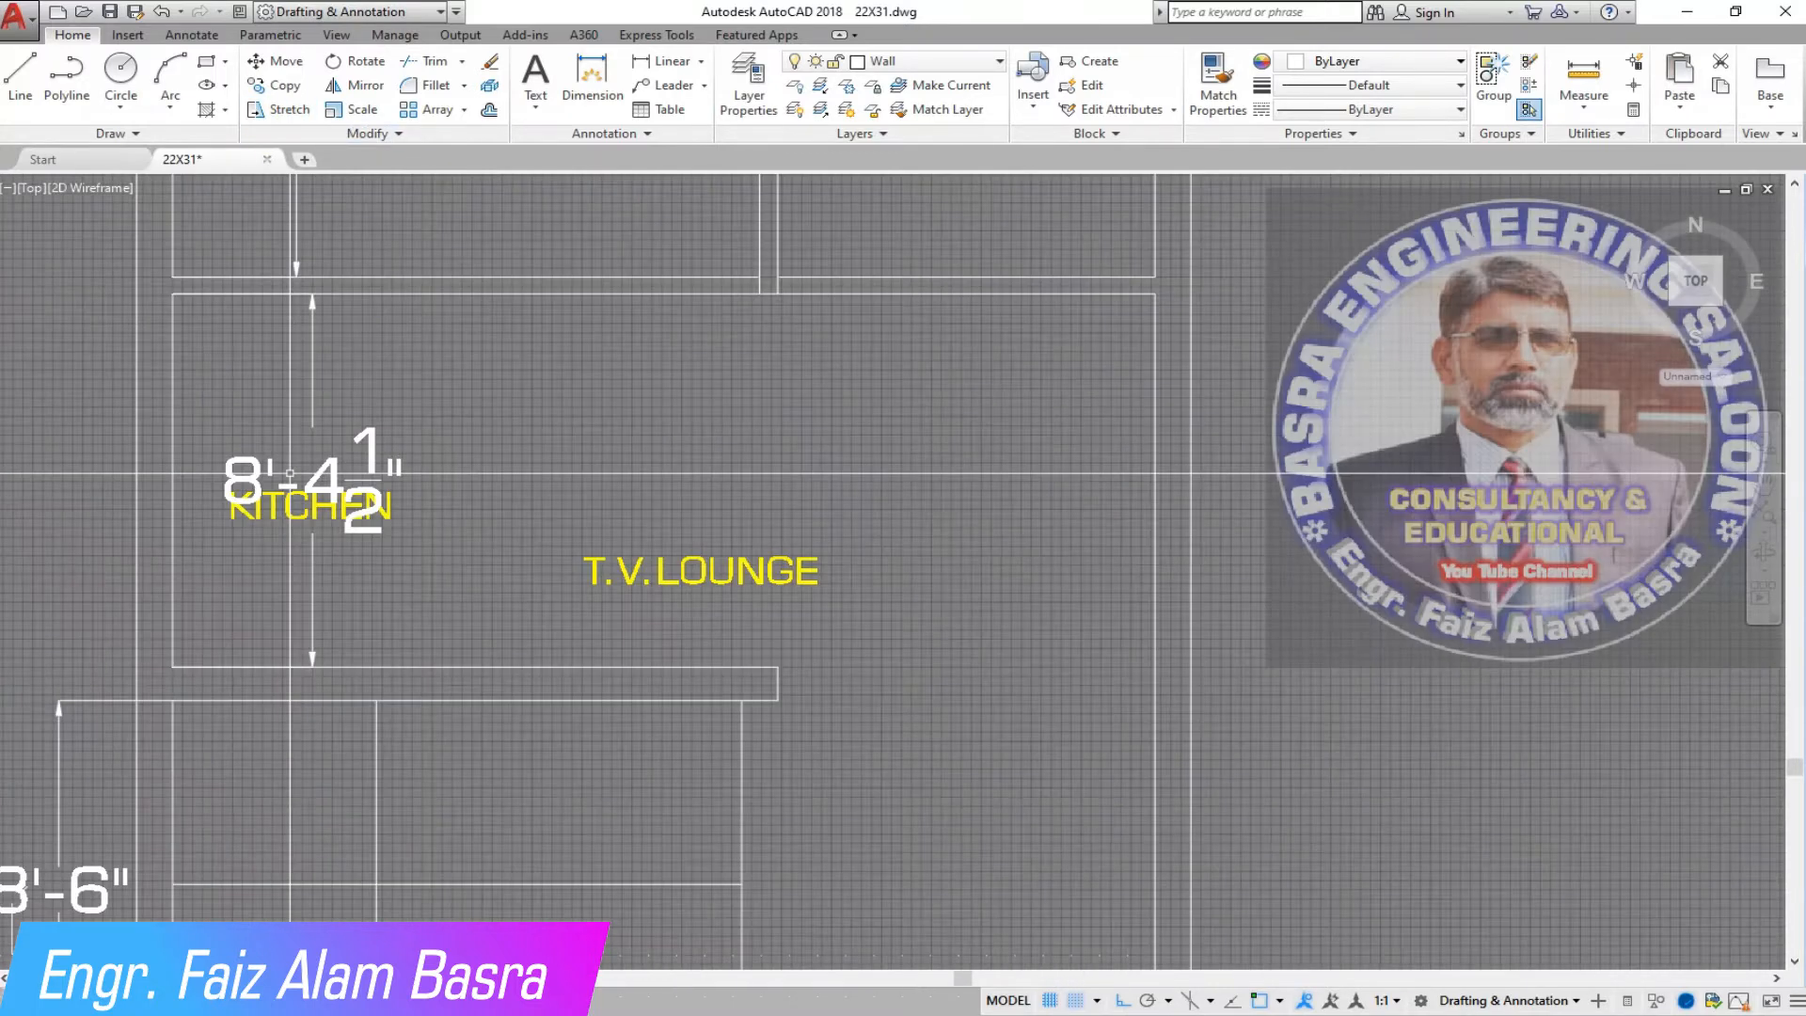
Delete the bedroom, kitchen and stair hall dimensions.
scroll(292, 474, down, 2)
click(146, 647)
click(303, 423)
click(292, 293)
key(Delete)
scroll(470, 376, down, 2)
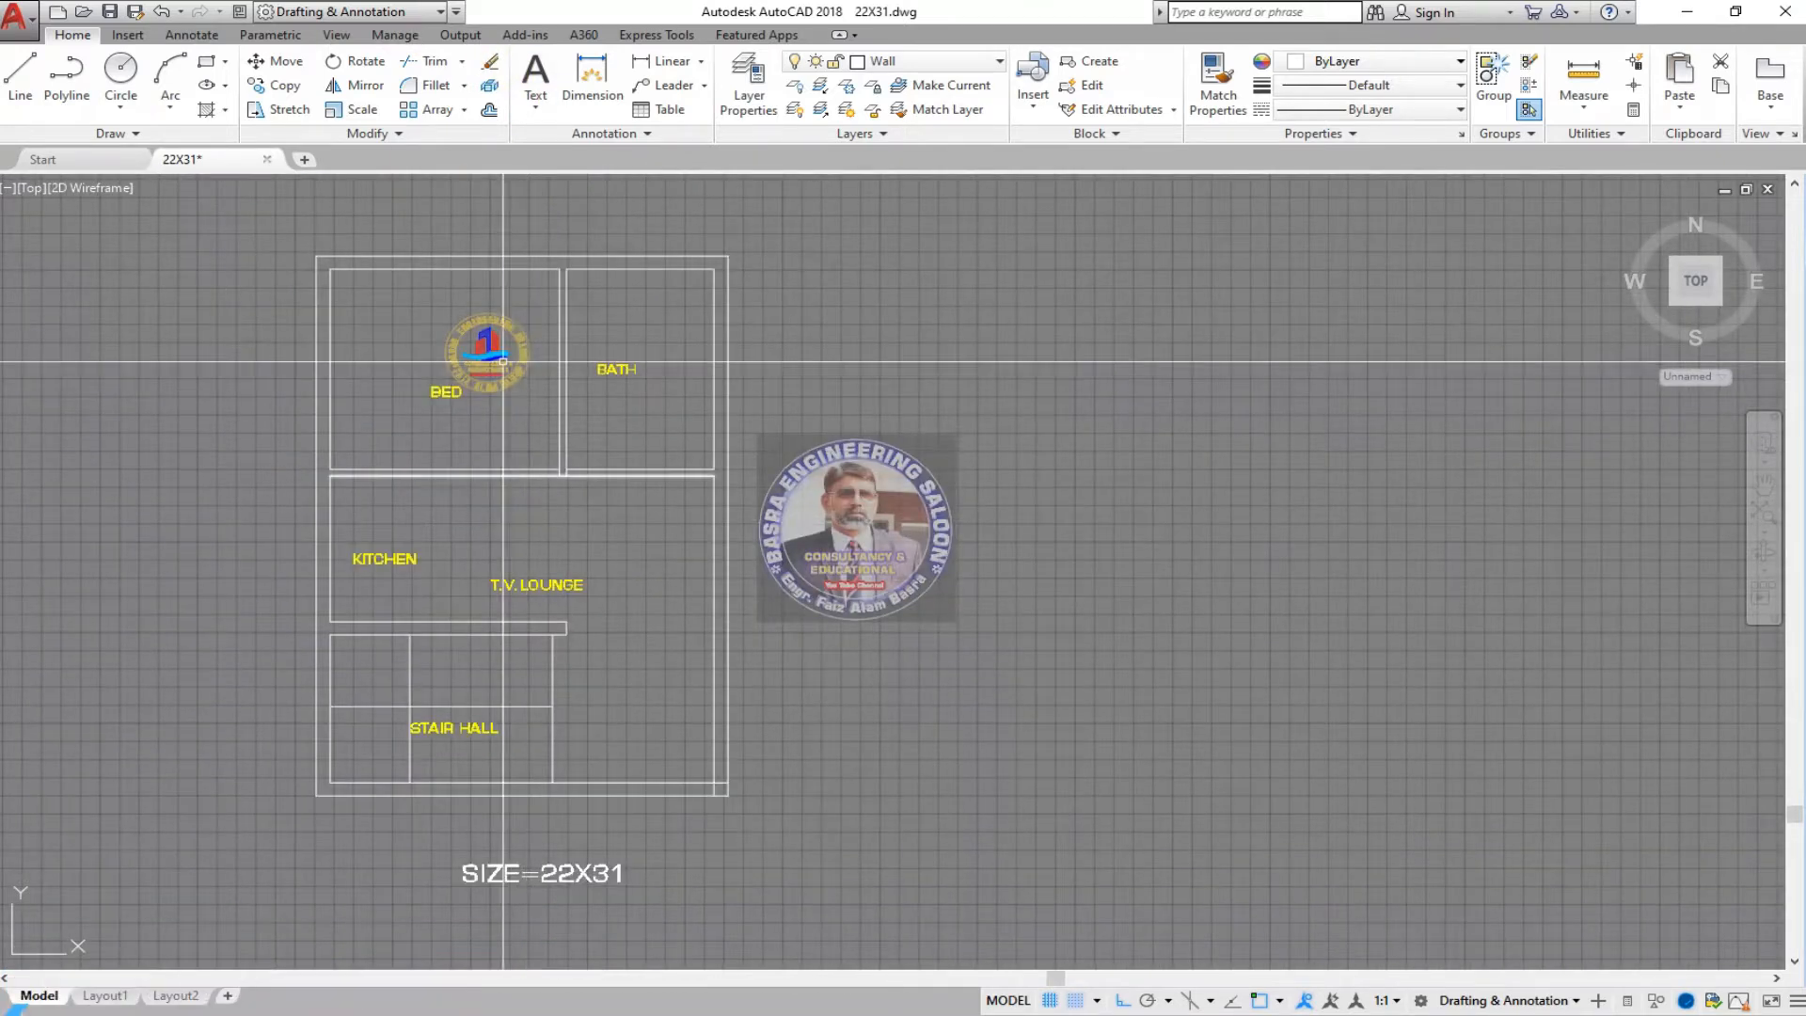
Turn on the command line display.
scroll(574, 492, up, 3)
scroll(574, 492, down, 3)
scroll(585, 536, up, 3)
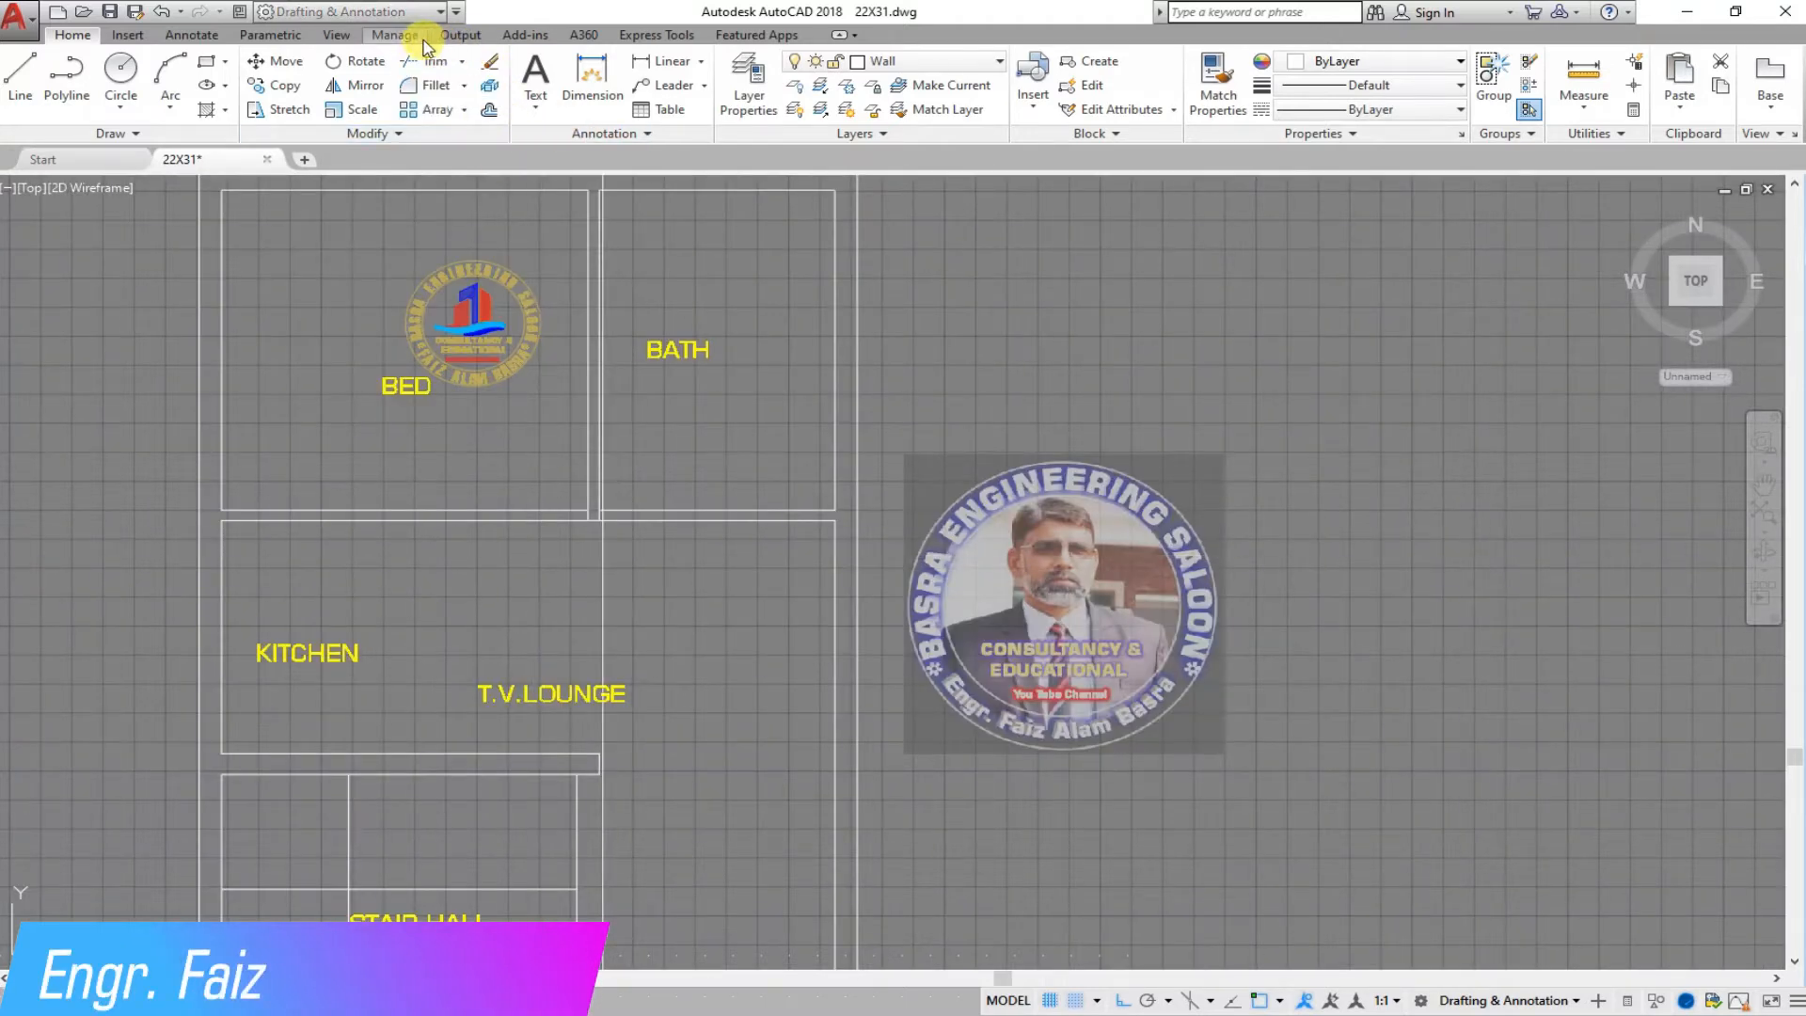
click(336, 35)
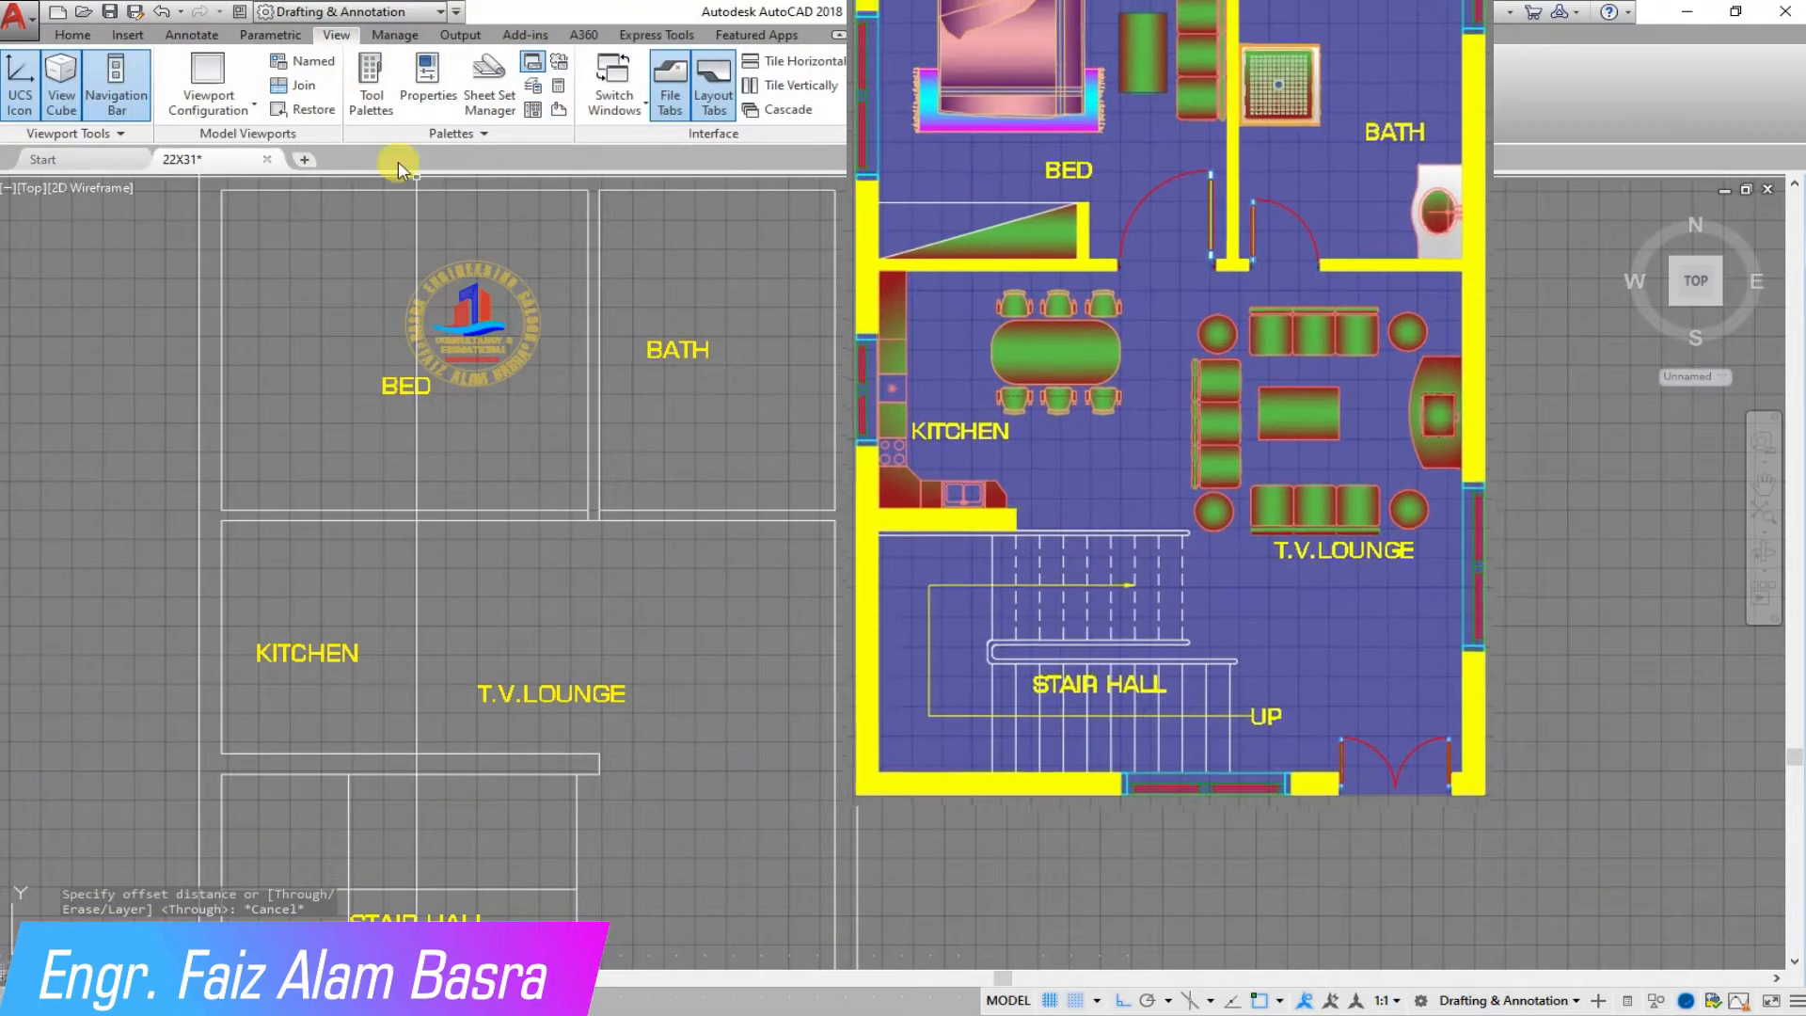
click(70, 35)
Offset both faces of the bed and bath partition 4.5" outward to mark the door jambs.
click(490, 110)
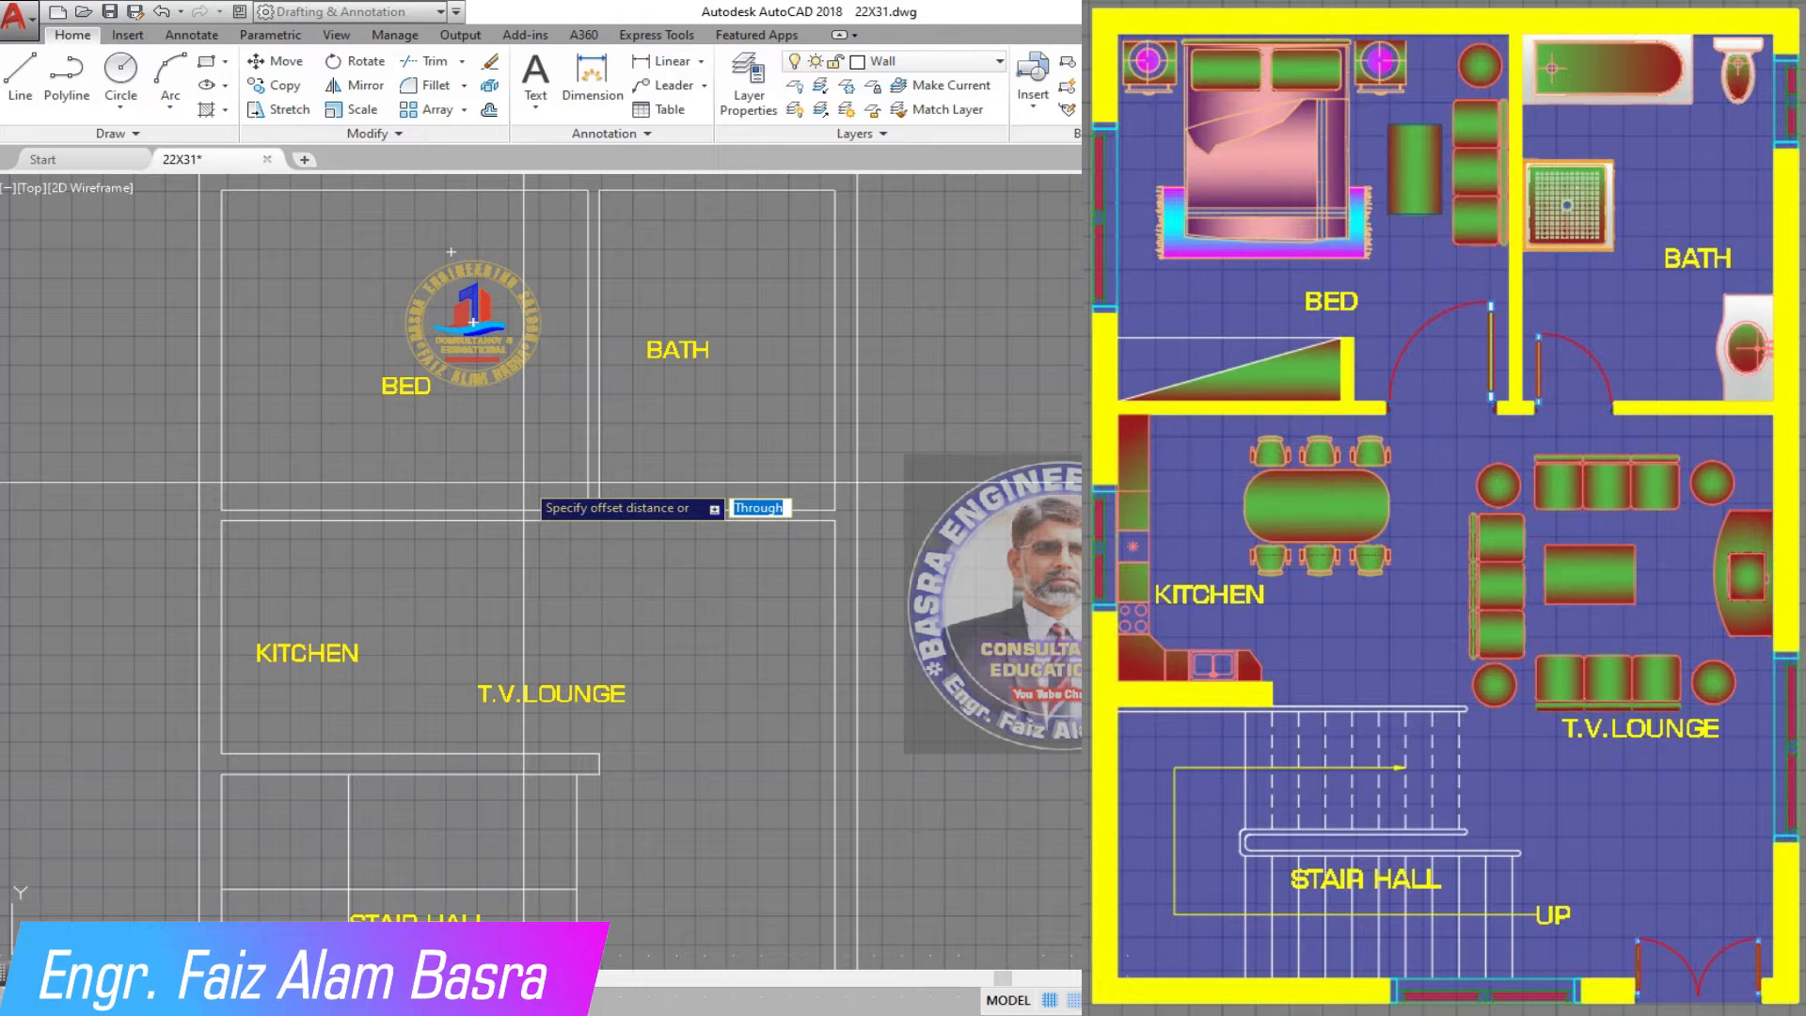
key(Return)
scroll(466, 451, up, 4)
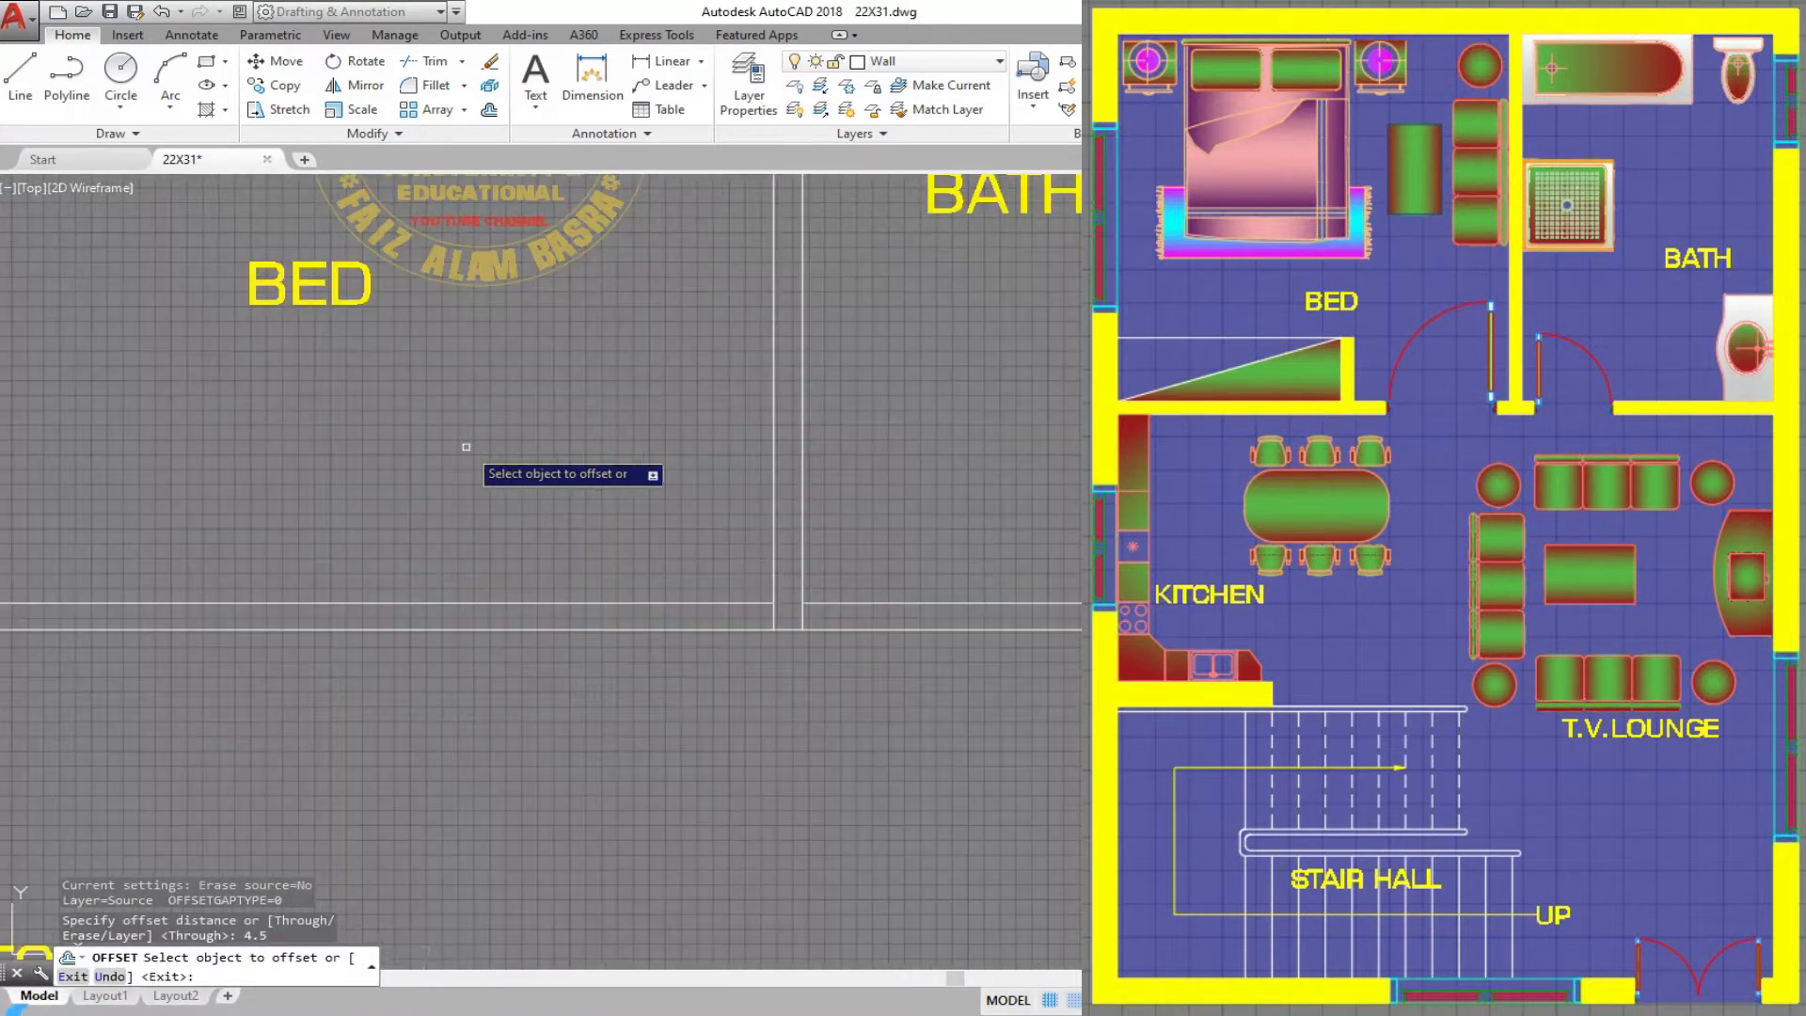
scroll(771, 553, down, 5)
scroll(715, 578, up, 4)
scroll(764, 749, up, 2)
click(713, 738)
click(757, 677)
scroll(692, 473, down, 6)
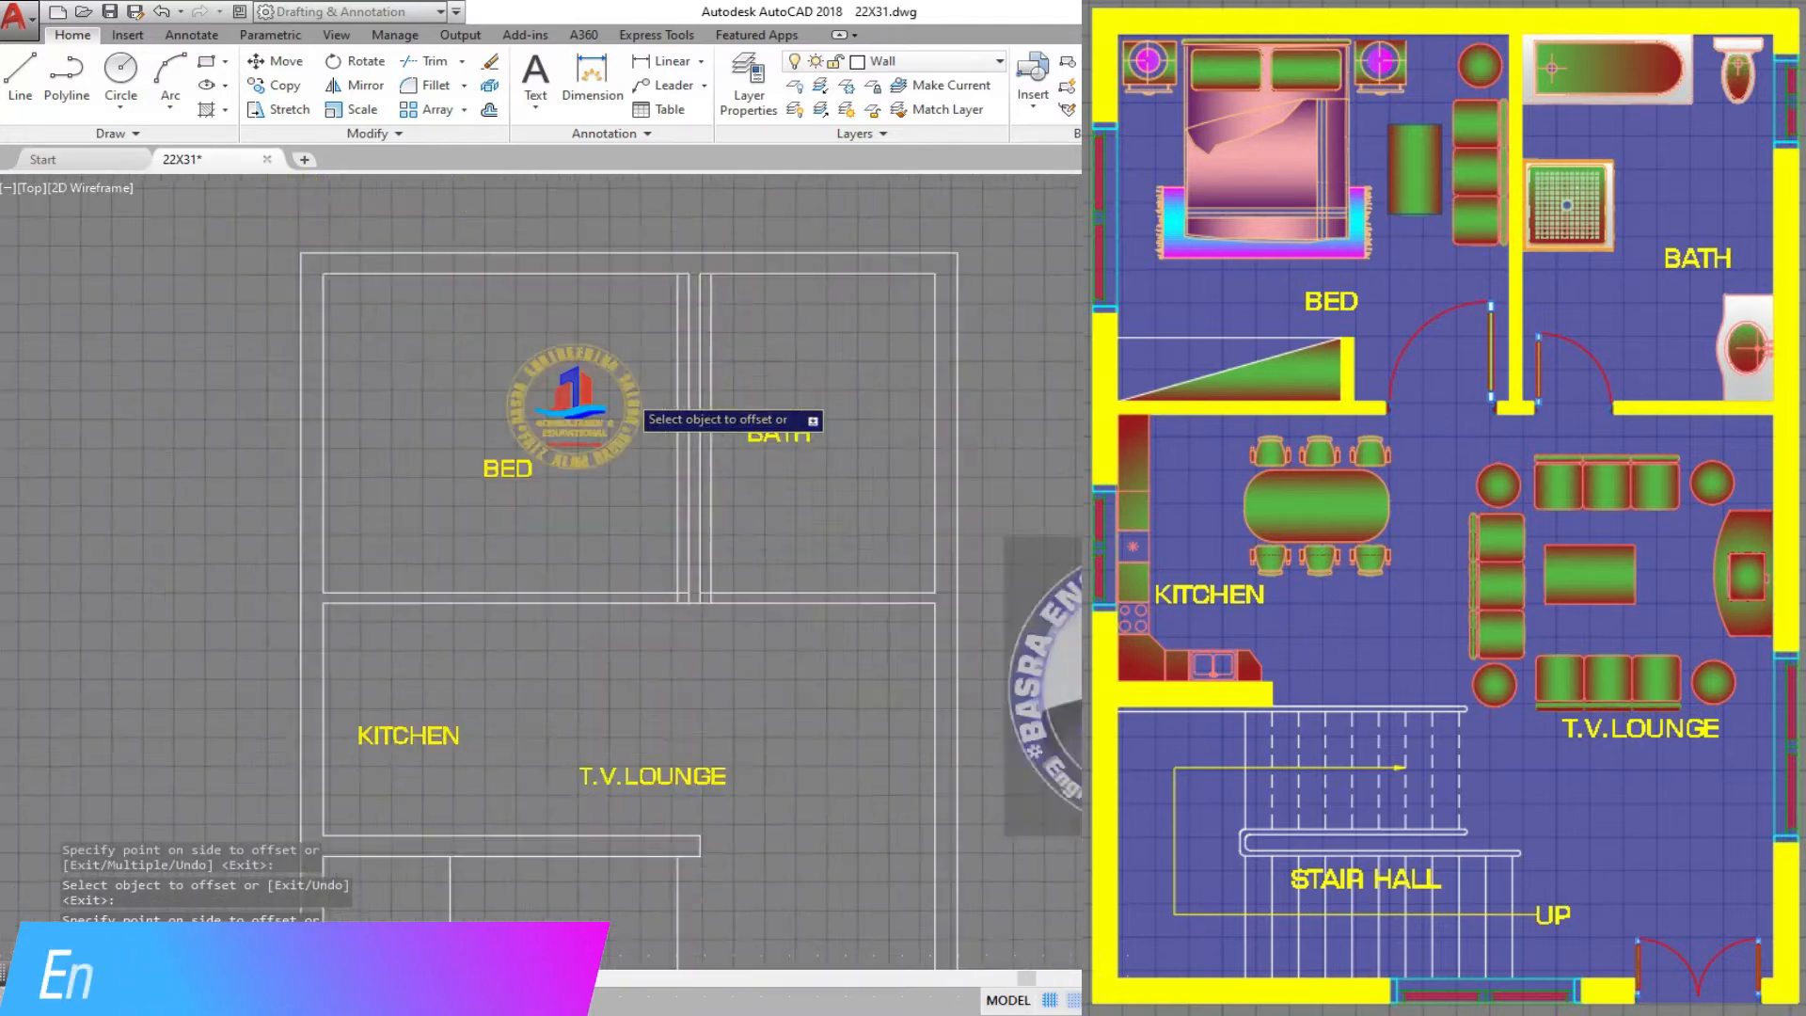
Offset the T.V. lounge's right inner wall line 4.5" inward to mark the entrance door jamb.
scroll(656, 642, up, 2)
scroll(434, 635, up, 2)
scroll(486, 371, down, 4)
scroll(581, 366, up, 2)
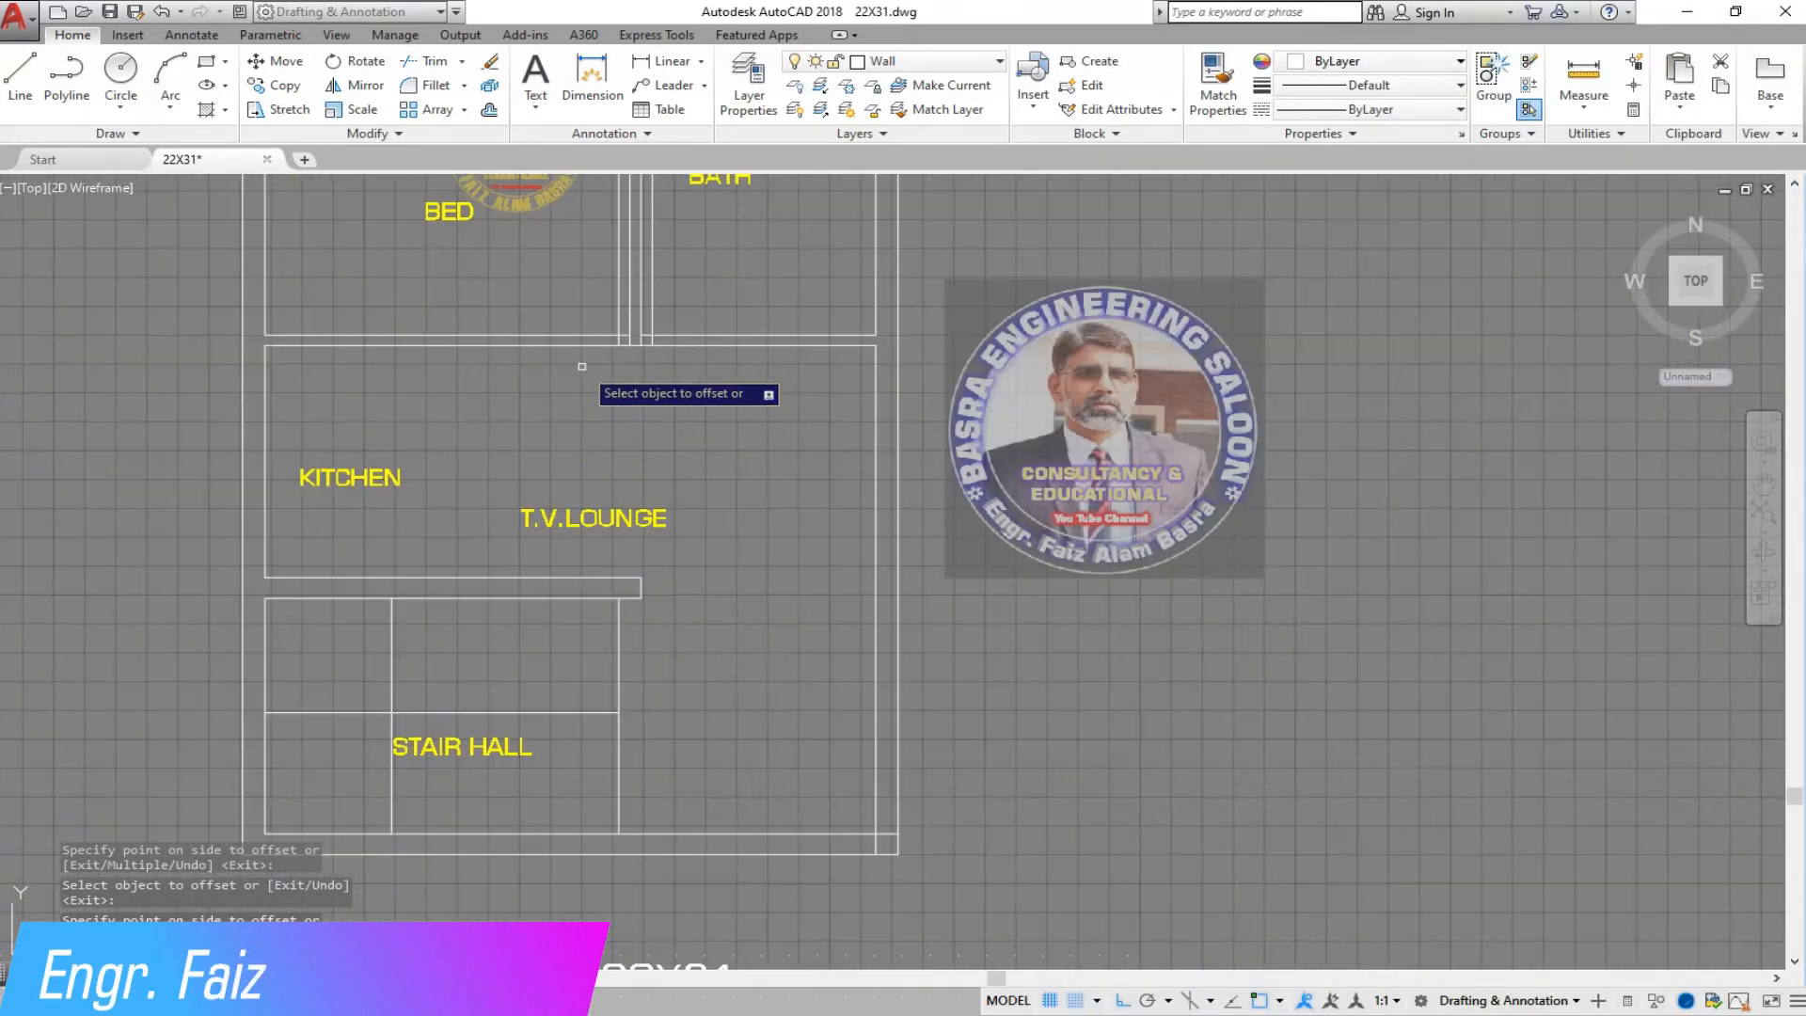
scroll(816, 841, up, 2)
click(910, 802)
click(840, 800)
key(Escape)
Offset the entrance jamb line 4'-0" to the left to mark the main door's width.
key(Return)
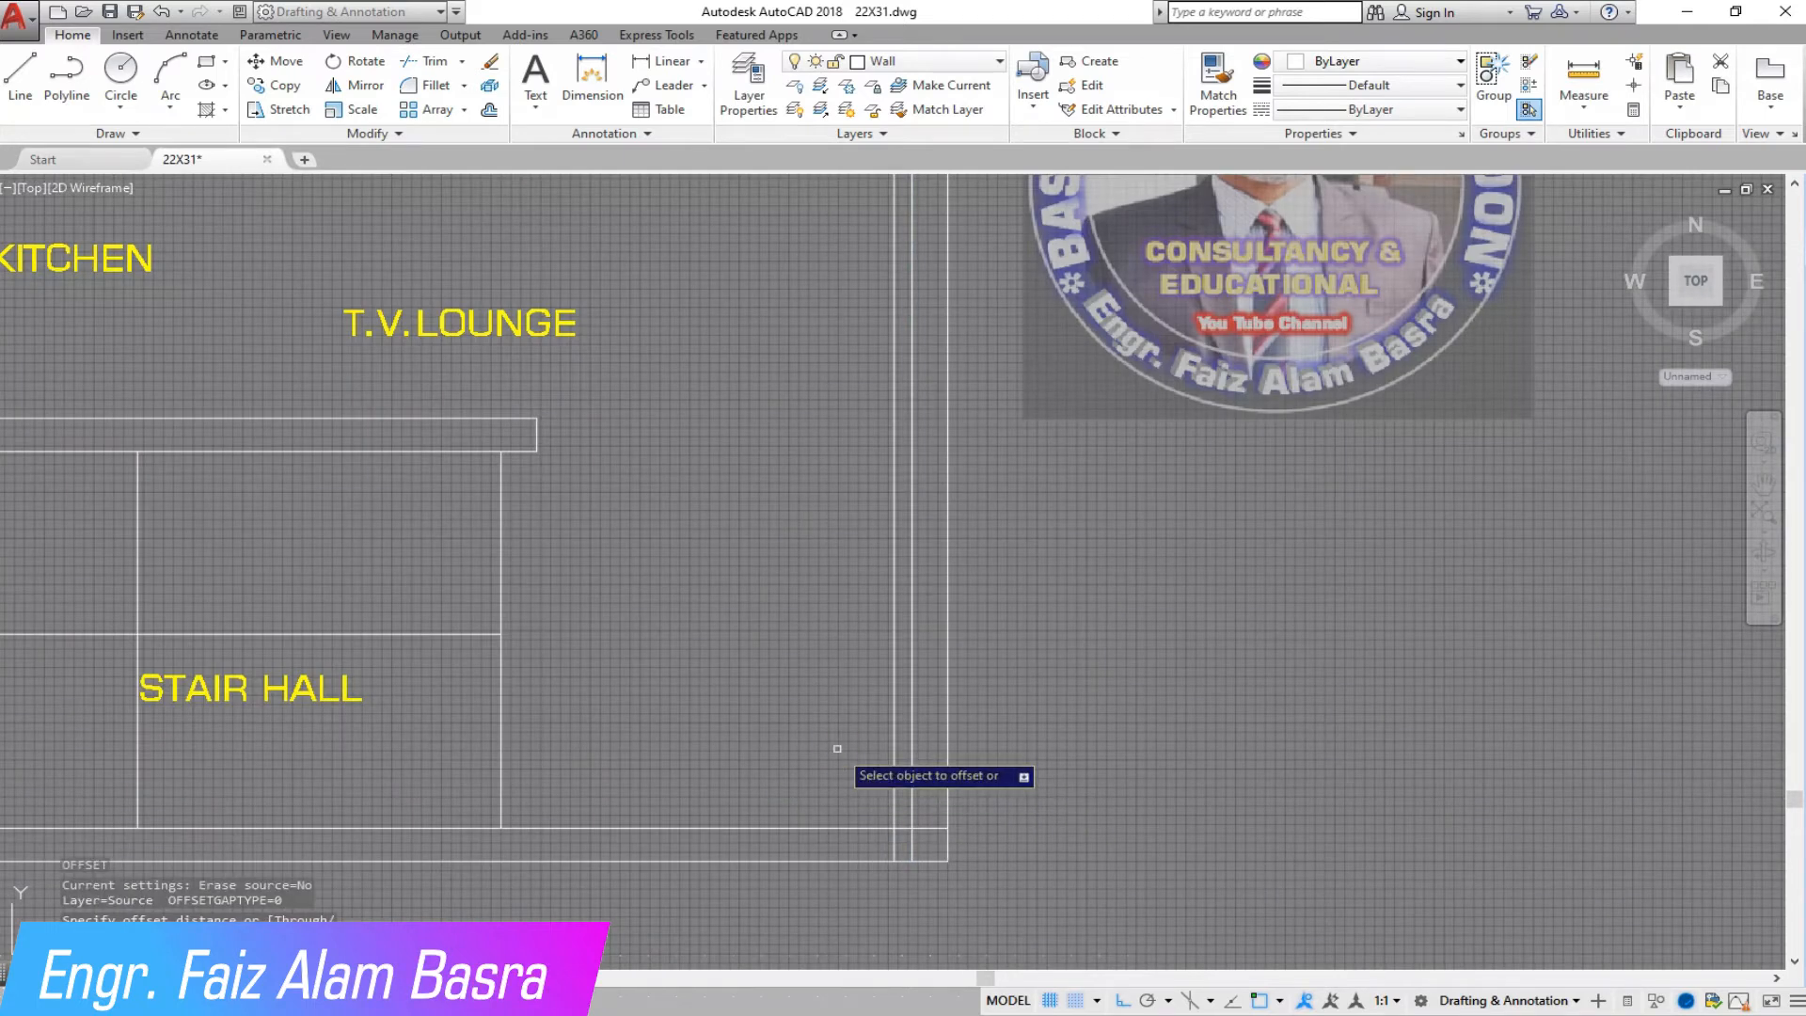
click(894, 760)
click(601, 758)
right_click(601, 758)
click(630, 760)
scroll(728, 875, down, 2)
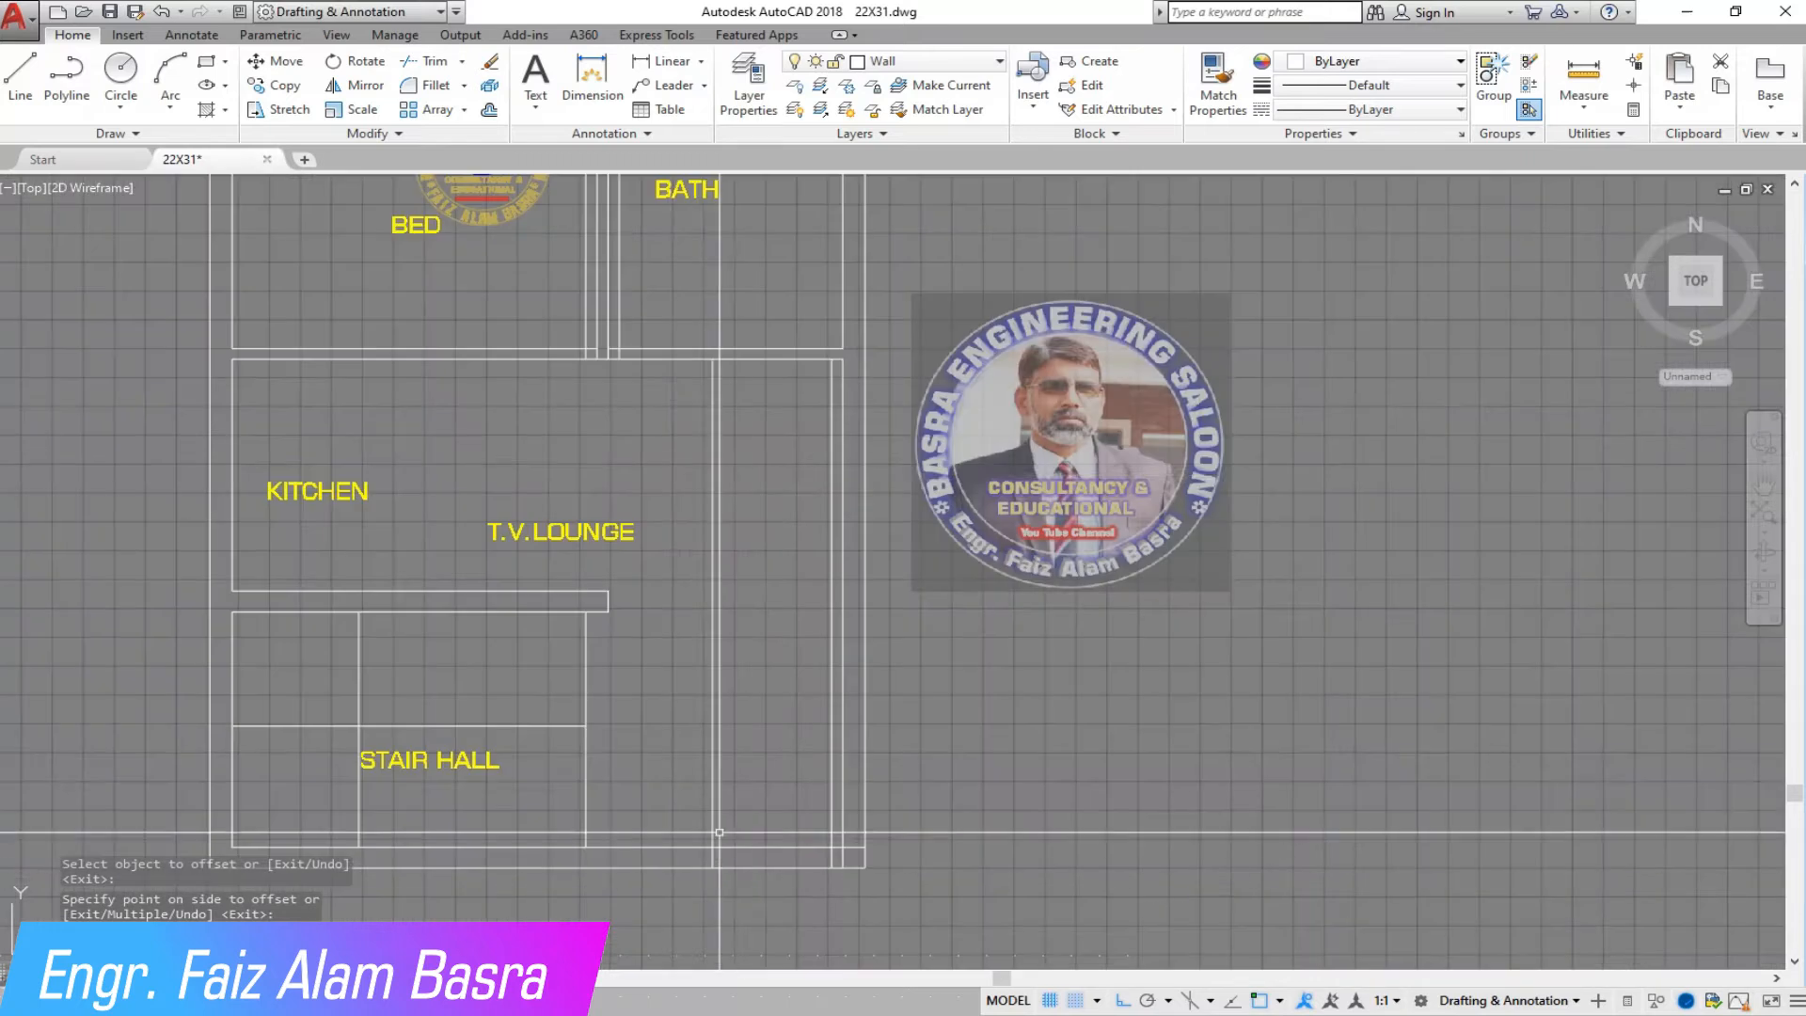
Offset the bath-side jamb line 36" into the bath to mark the bath door's width.
scroll(672, 296, up, 4)
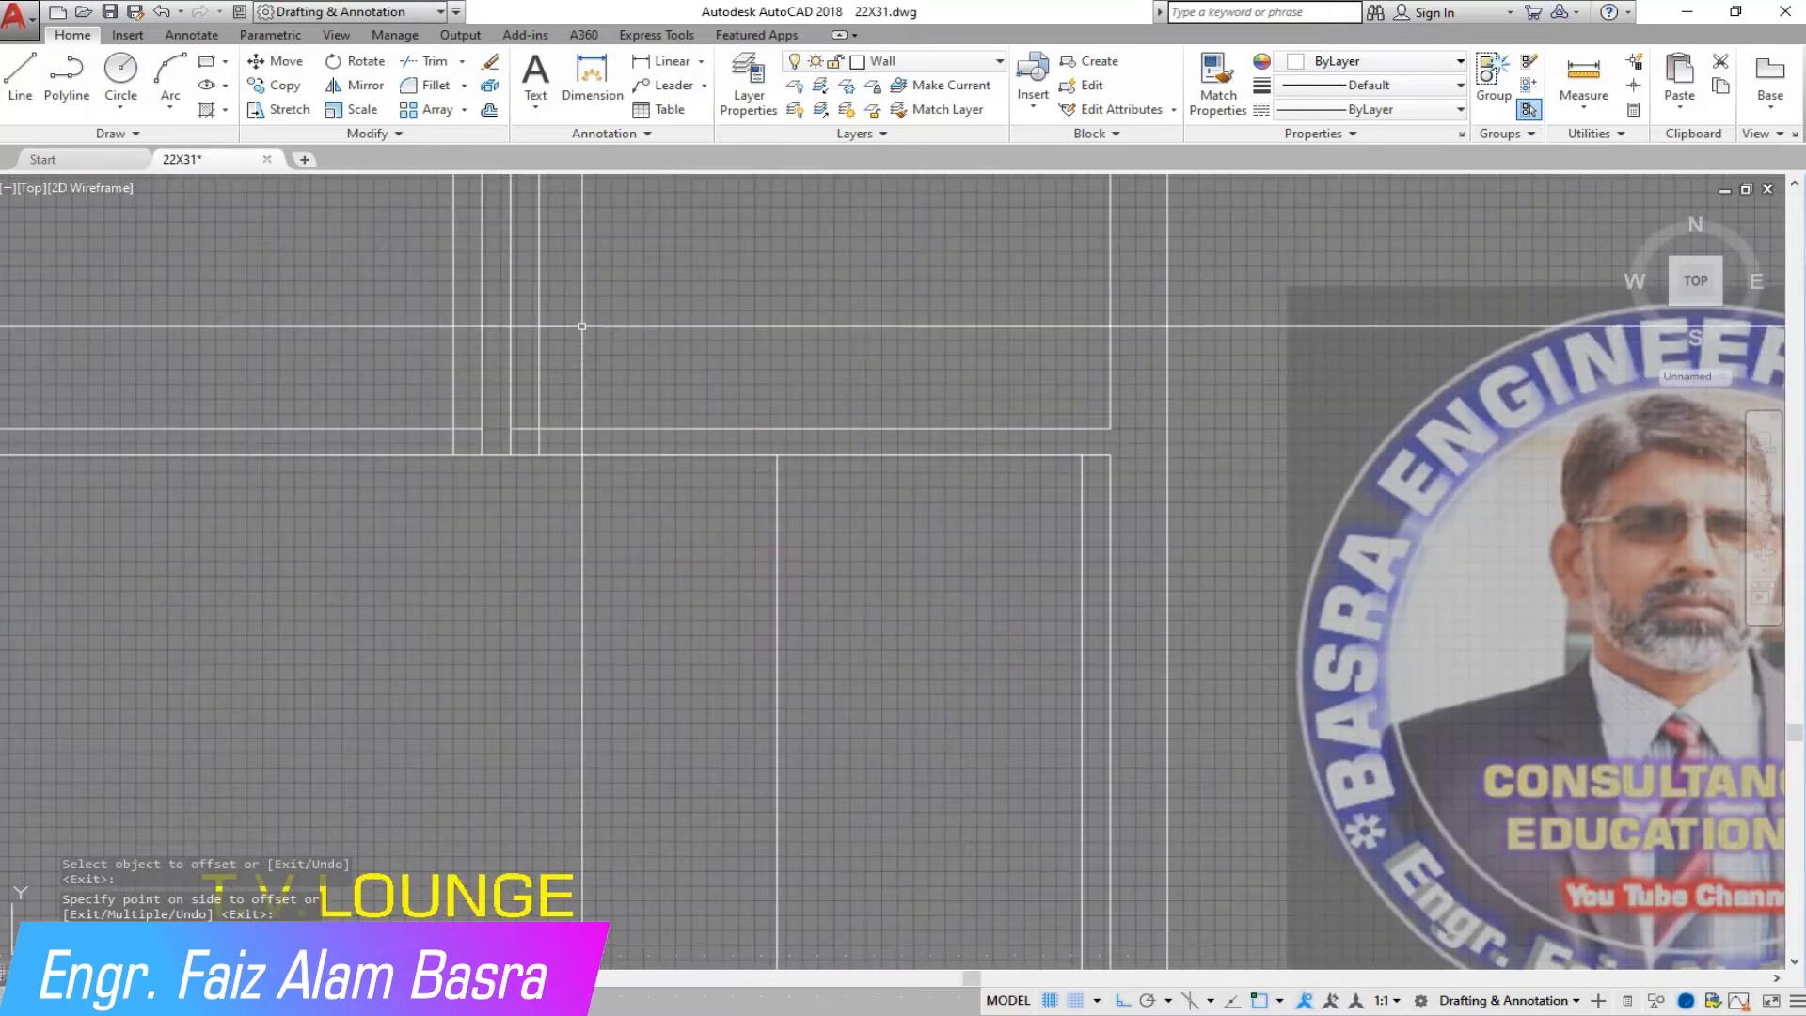
click(489, 111)
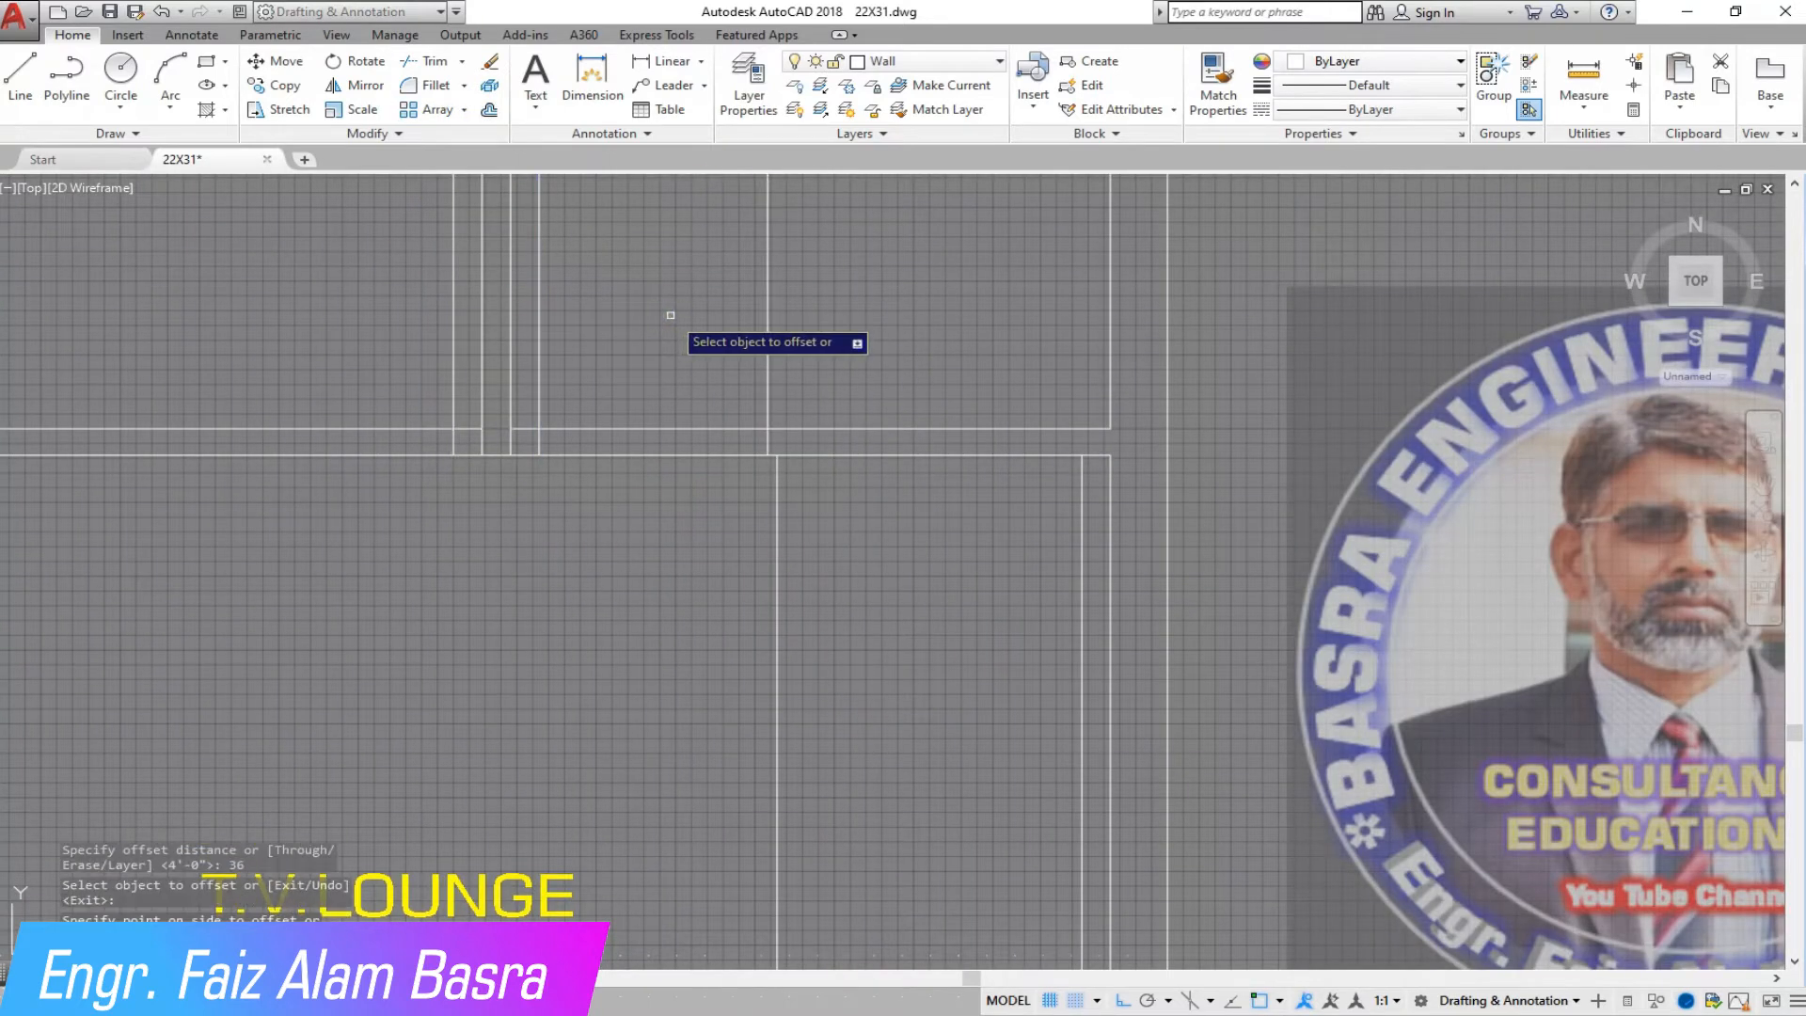
key(Return)
Offset the bedroom-side jamb line 3'-6" into the bedroom to mark its door width, and save the drawing.
key(Return)
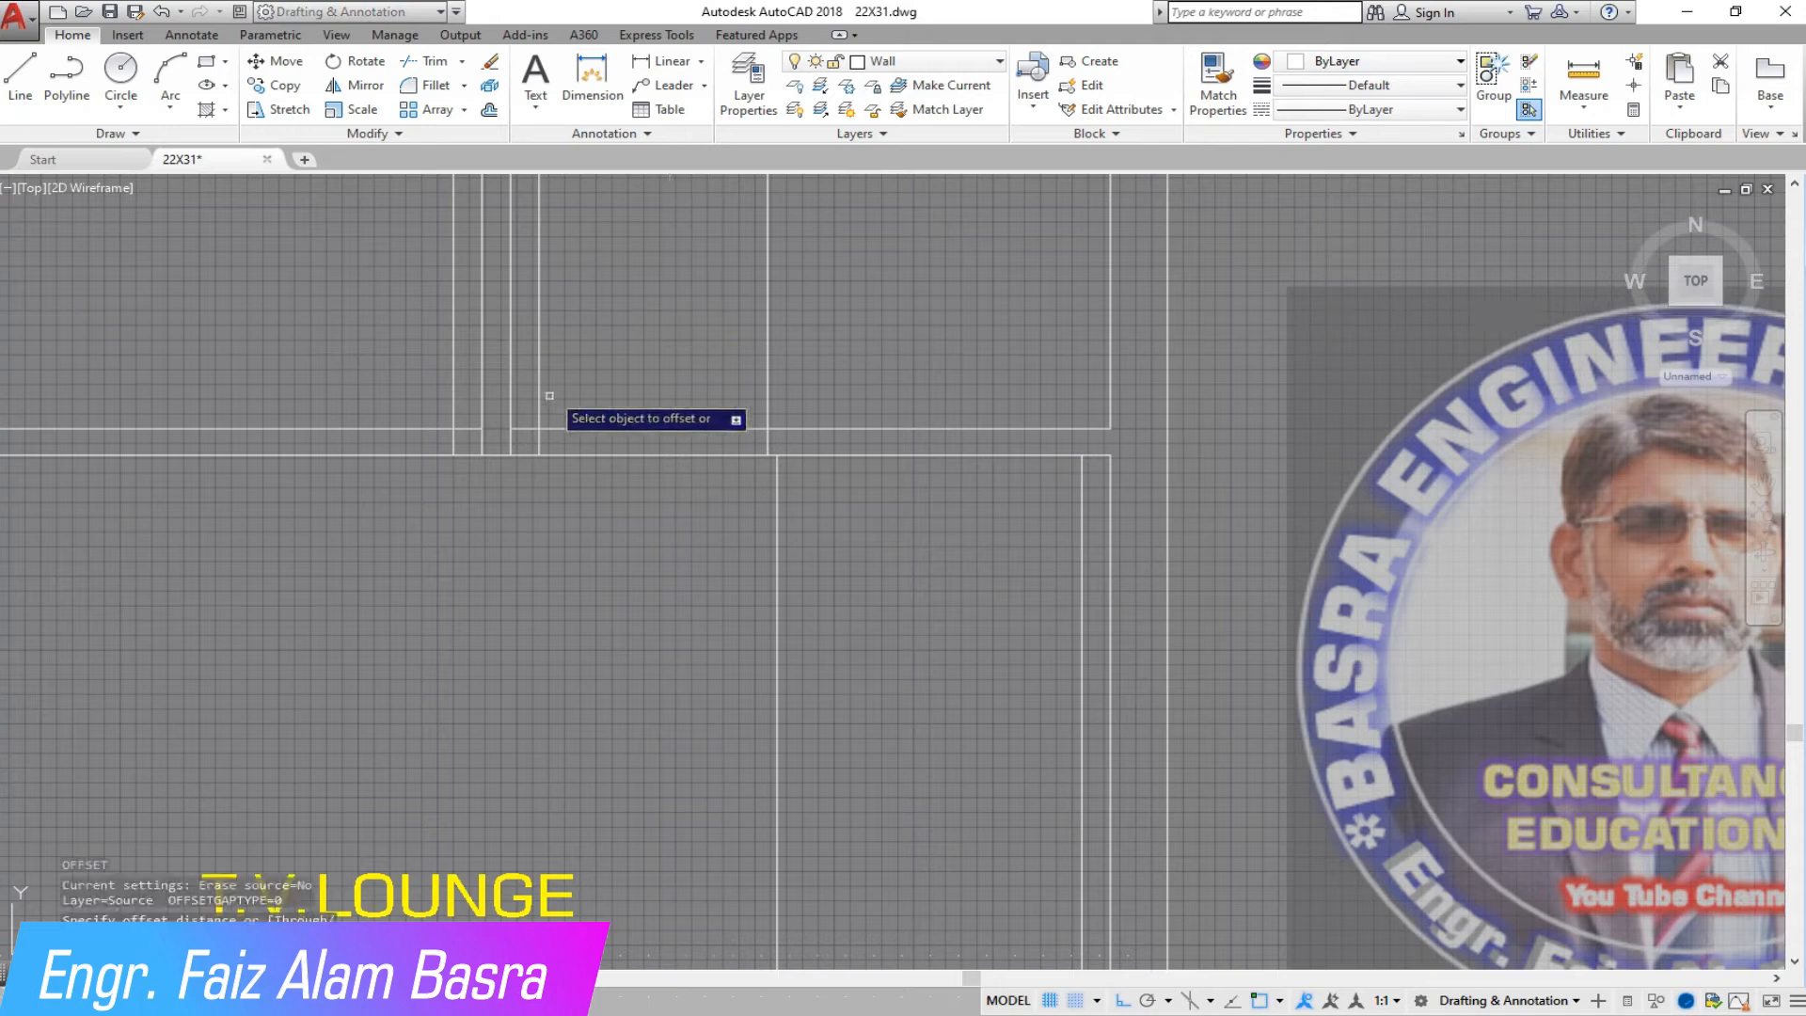
click(453, 409)
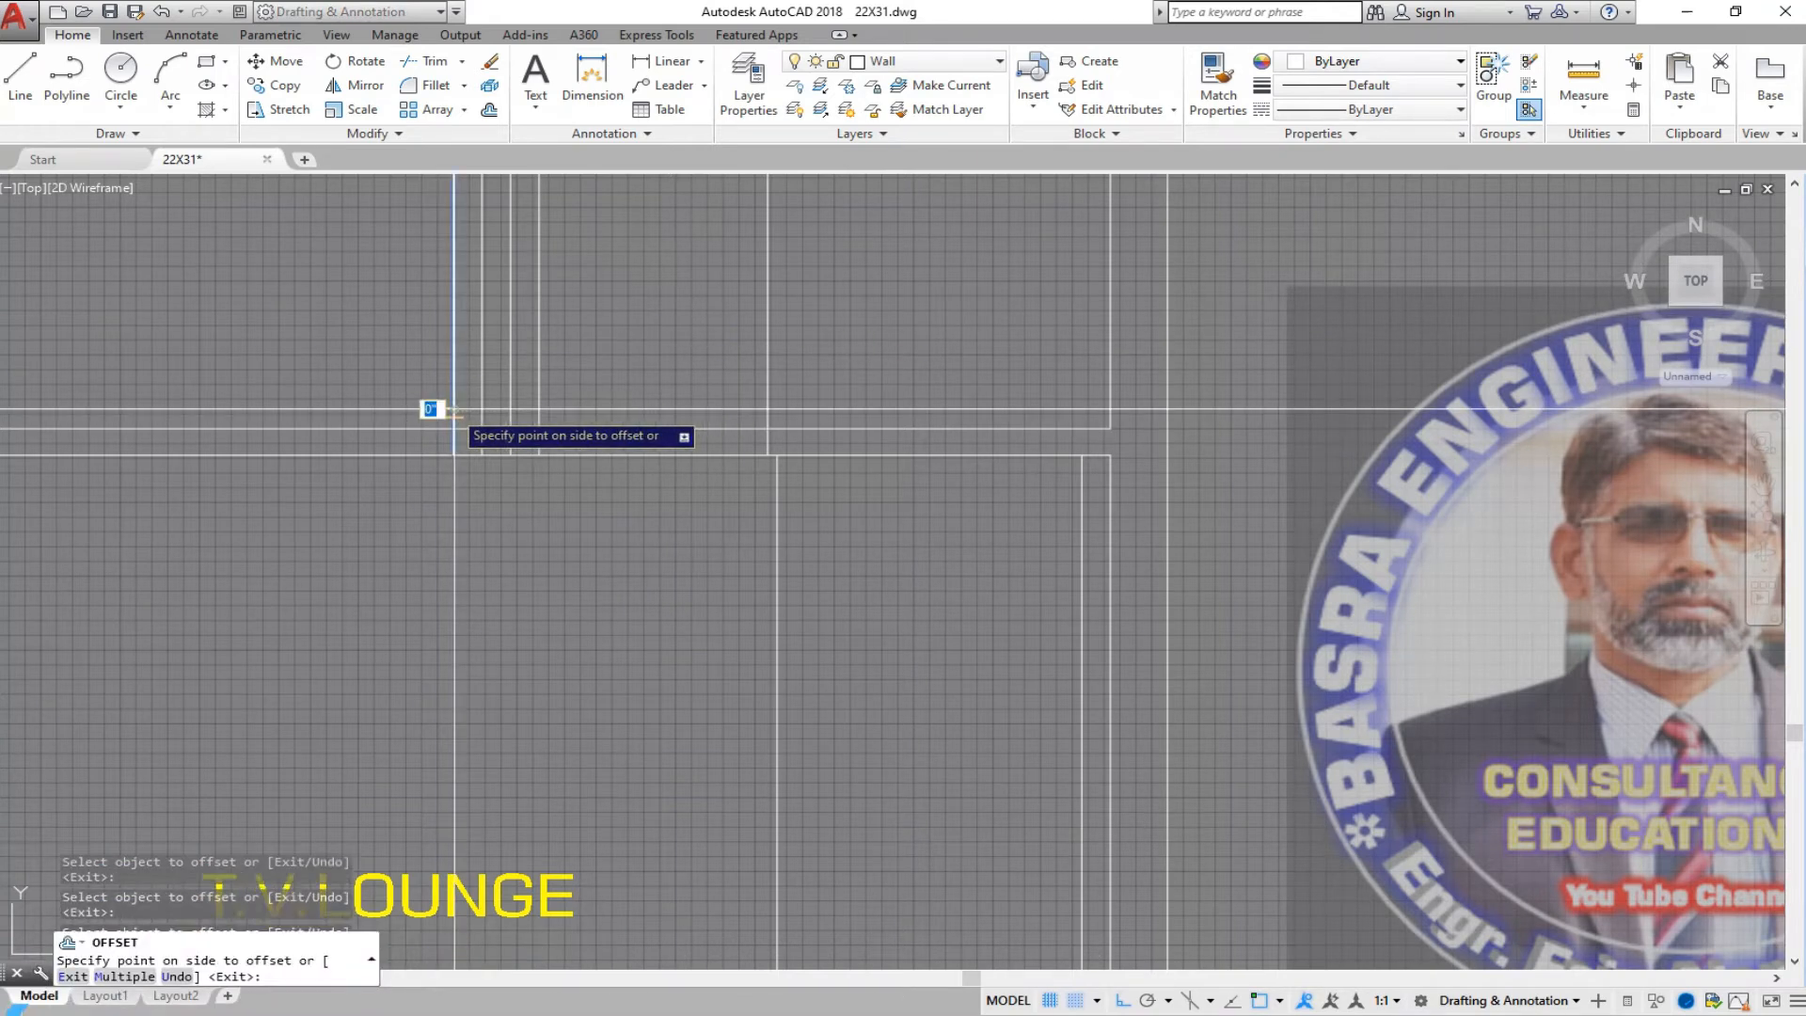
click(406, 411)
scroll(653, 492, down, 4)
right_click(518, 410)
click(541, 425)
scroll(523, 395, up, 2)
click(111, 12)
Trim the bedroom and bath door jamb lines that extend above the lower wall.
right_click(568, 385)
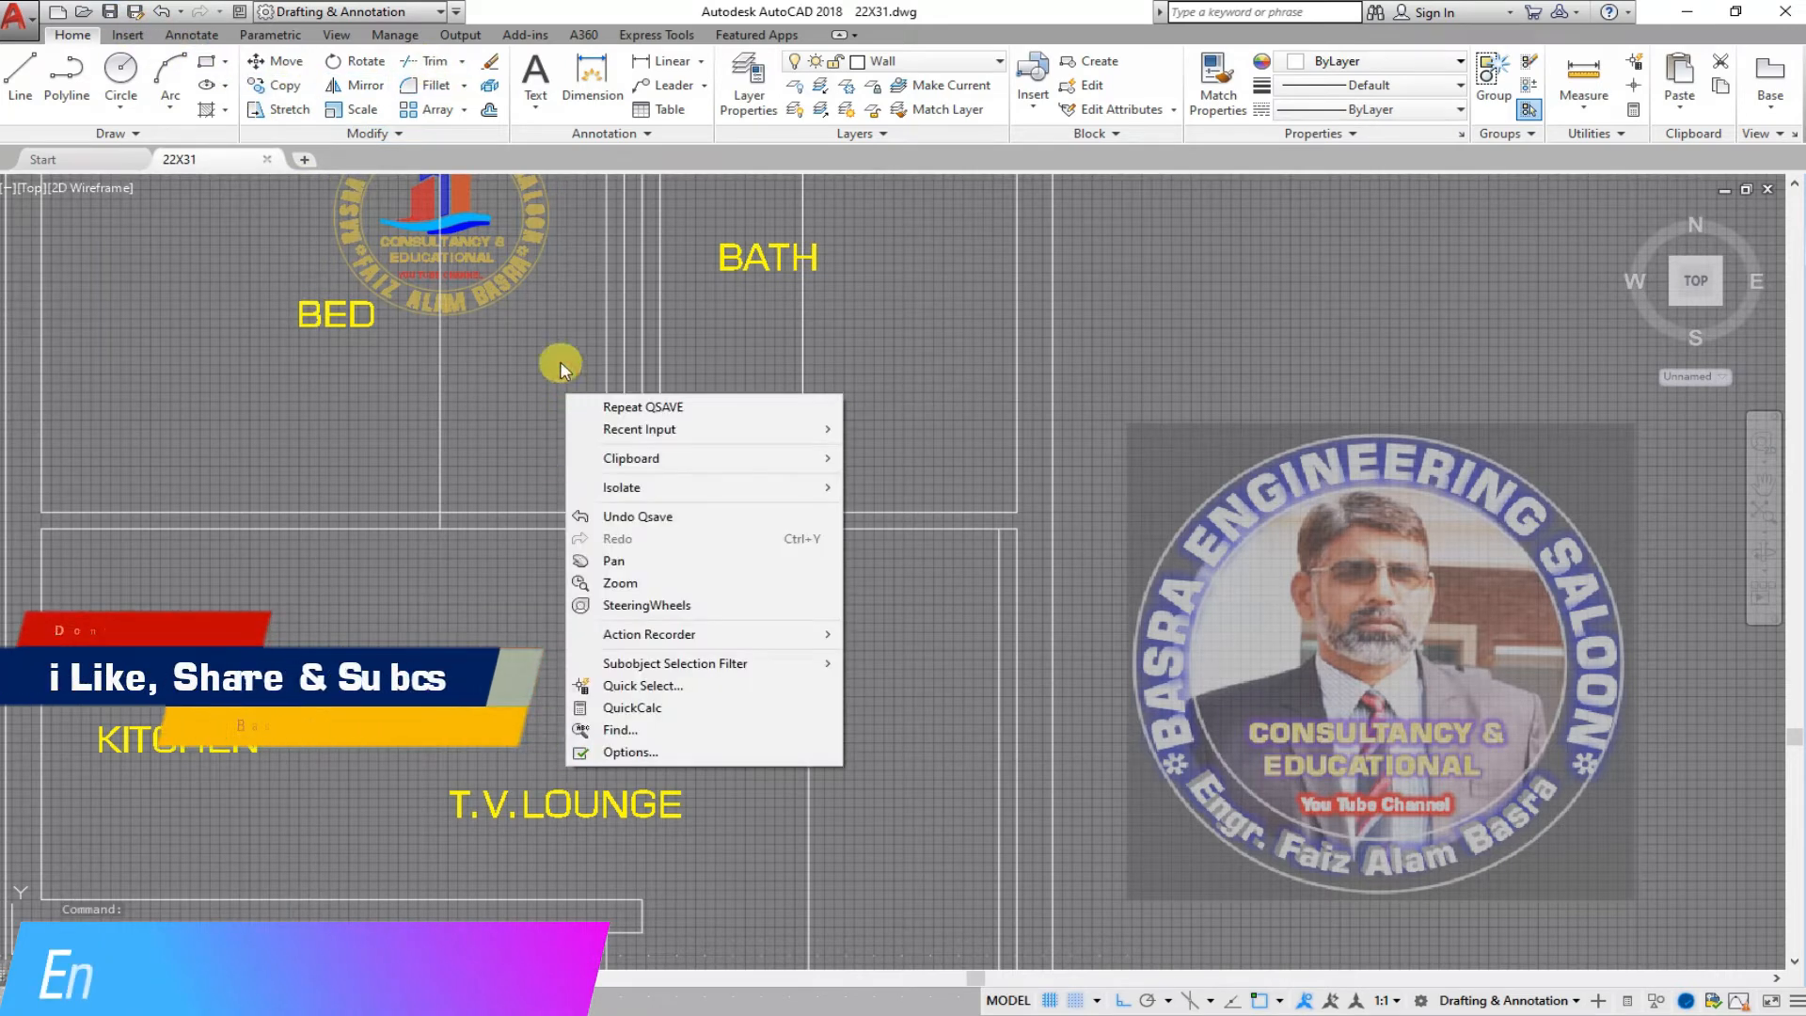
click(407, 70)
right_click(531, 493)
scroll(550, 509, up, 2)
click(653, 494)
click(348, 466)
click(995, 483)
click(714, 419)
scroll(679, 542, up, 2)
click(781, 484)
click(605, 475)
scroll(699, 484, down, 4)
Trim the wall segments between the jamb lines to open the bedroom and bath doorways.
click(538, 562)
click(502, 471)
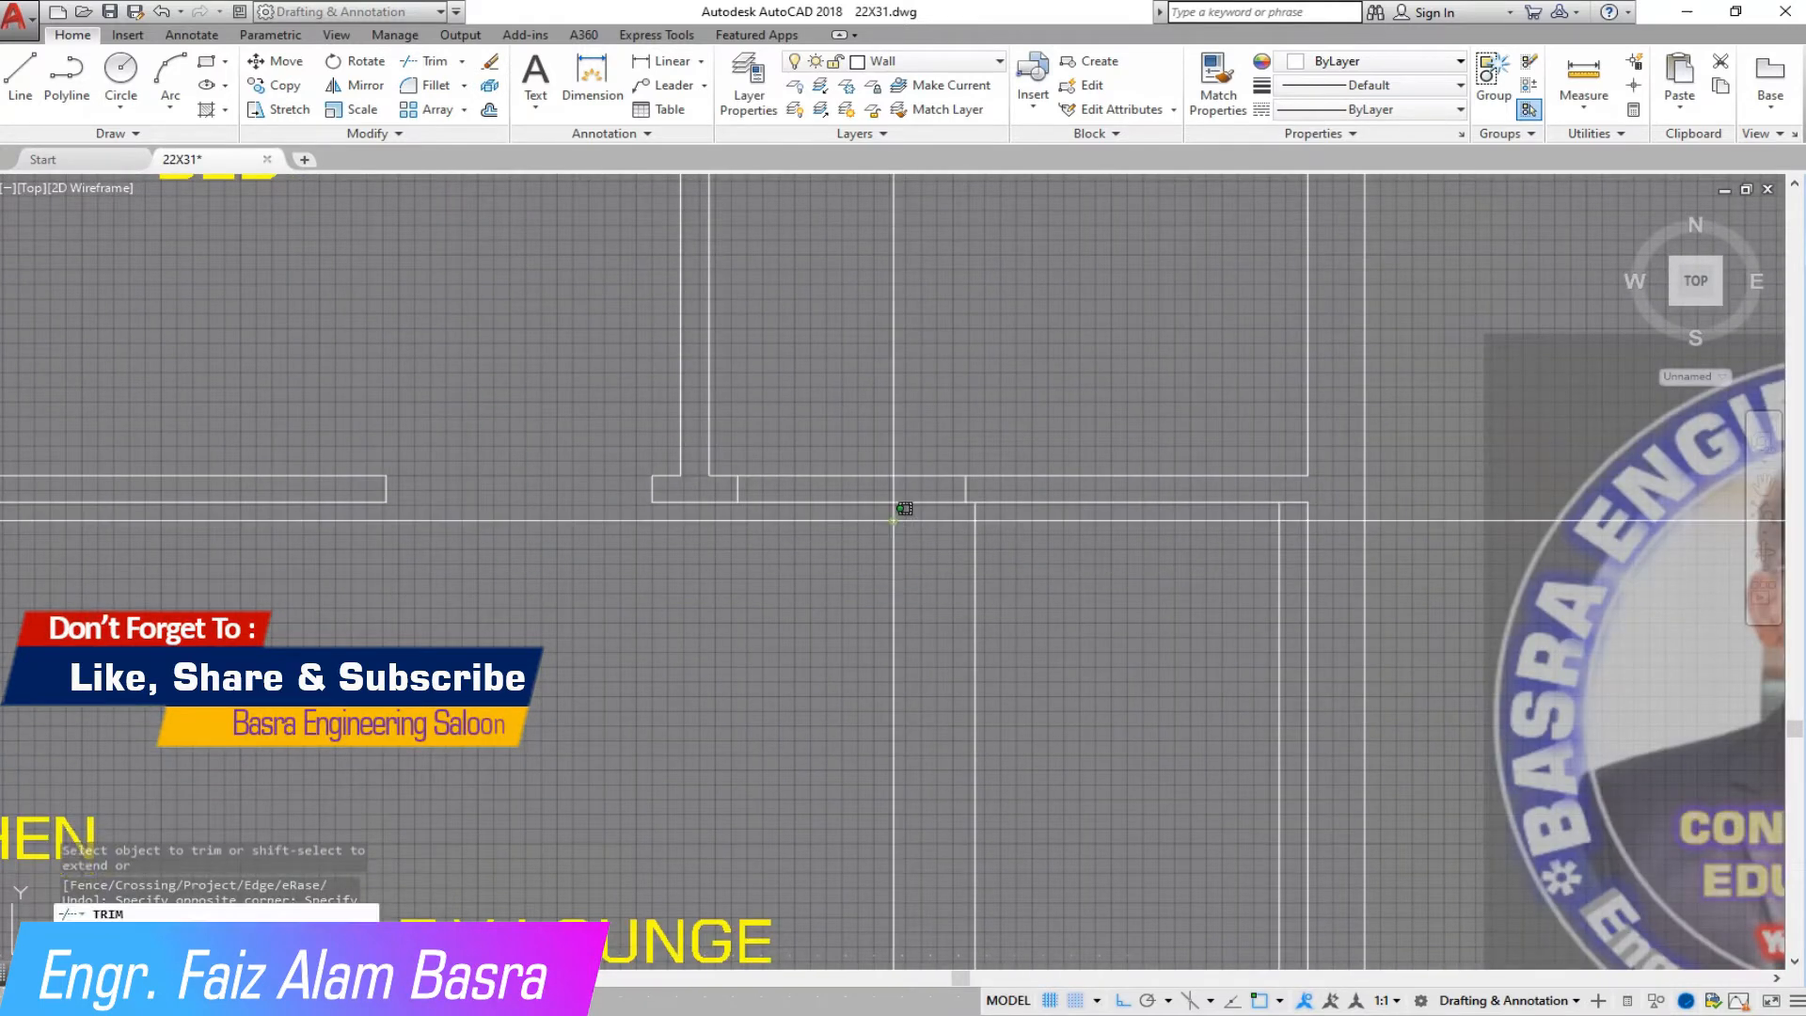
click(891, 523)
click(843, 461)
middle_drag(643, 198, 669, 238)
scroll(642, 198, down, 4)
Trim the front wall between the entrance jamb lines and remove the jamb lines extending into the T.V. lounge.
scroll(850, 809, up, 6)
click(854, 875)
click(809, 738)
click(1044, 734)
click(512, 657)
scroll(1053, 799, down, 5)
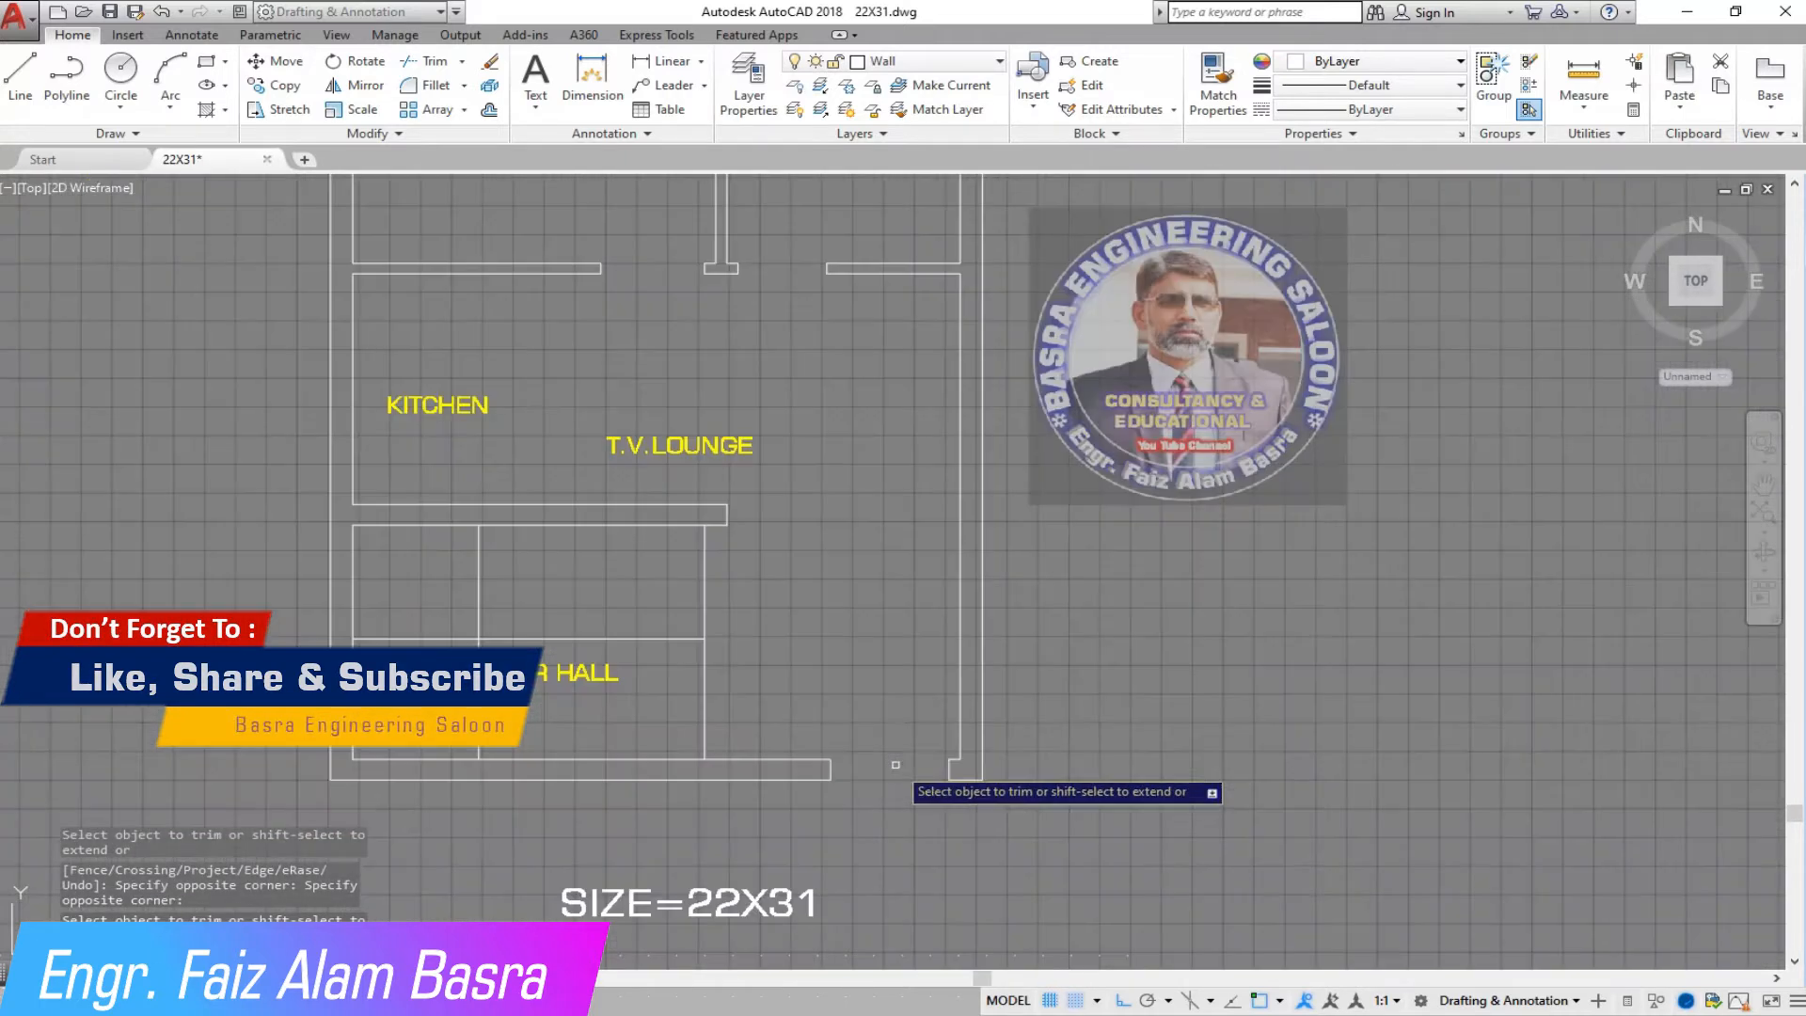
Delete the leftover line from the trimmed walls and save the drawing.
scroll(830, 764, down, 2)
scroll(709, 273, up, 4)
right_click(685, 254)
click(706, 269)
click(647, 269)
key(Delete)
scroll(648, 356, down, 3)
click(111, 11)
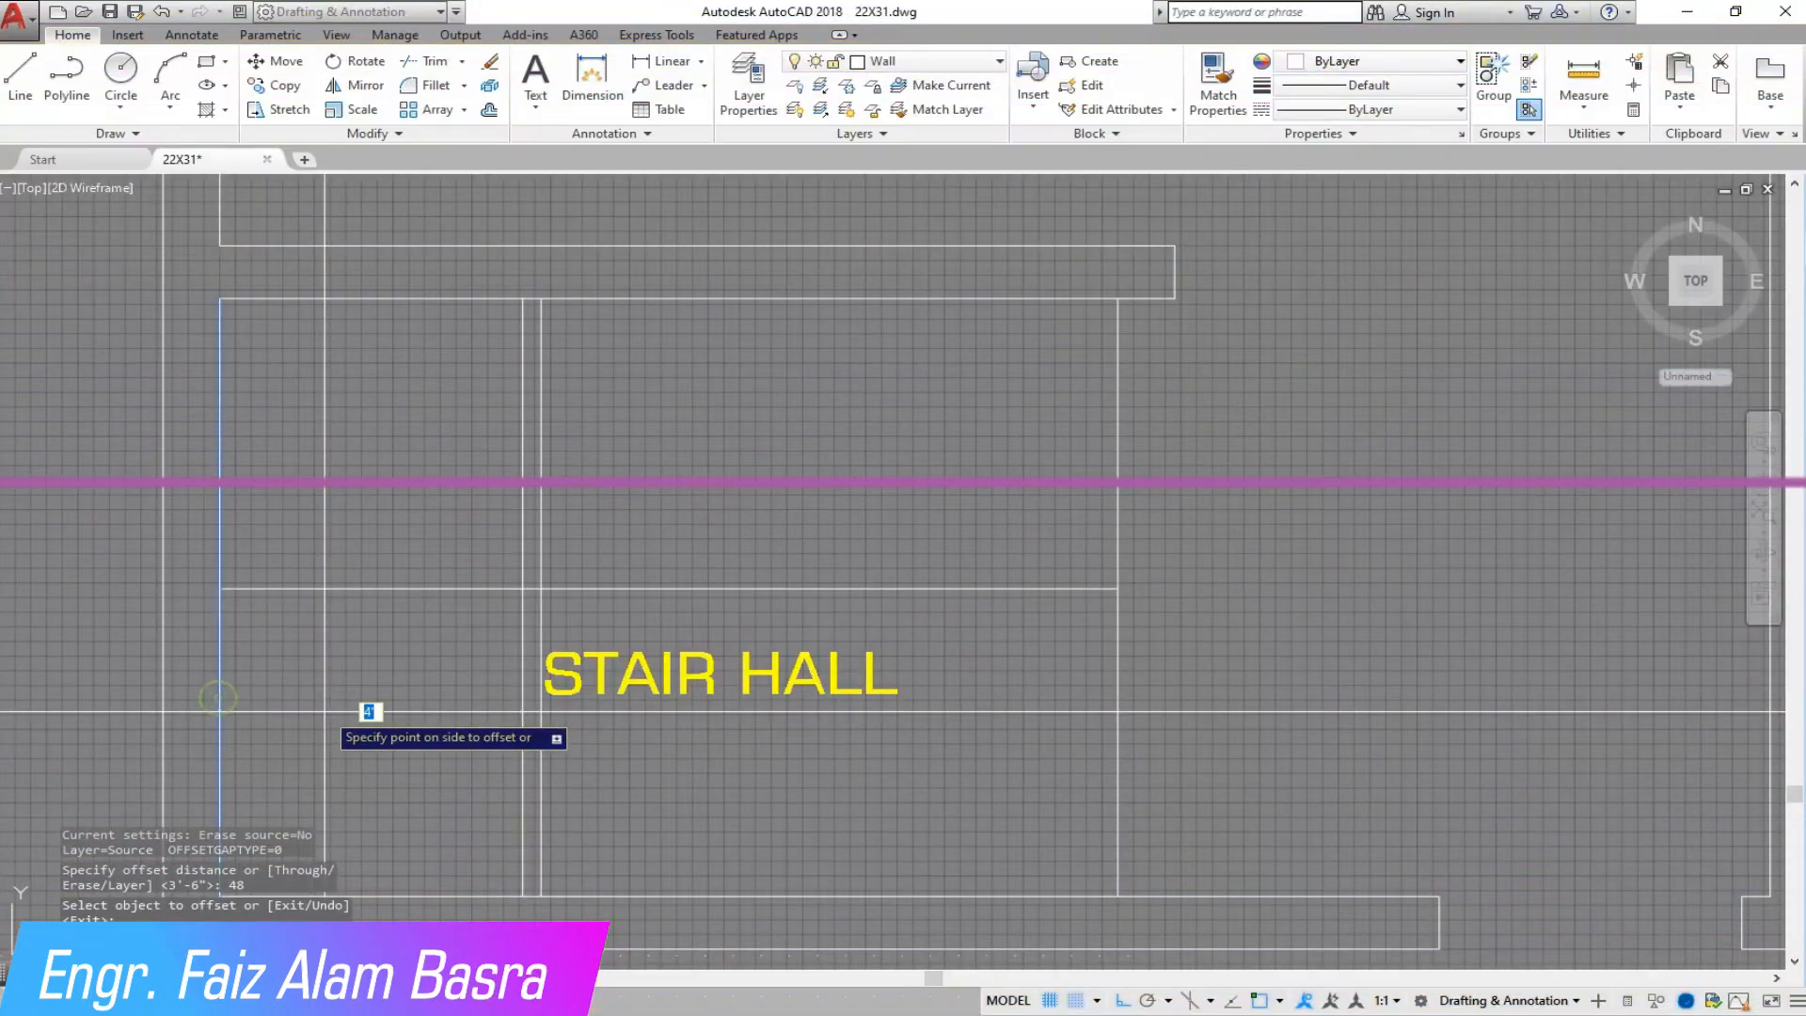
Offset the stair hall's left and upper inner wall lines 48" inward.
click(421, 299)
click(401, 475)
middle_drag(423, 881, 429, 646)
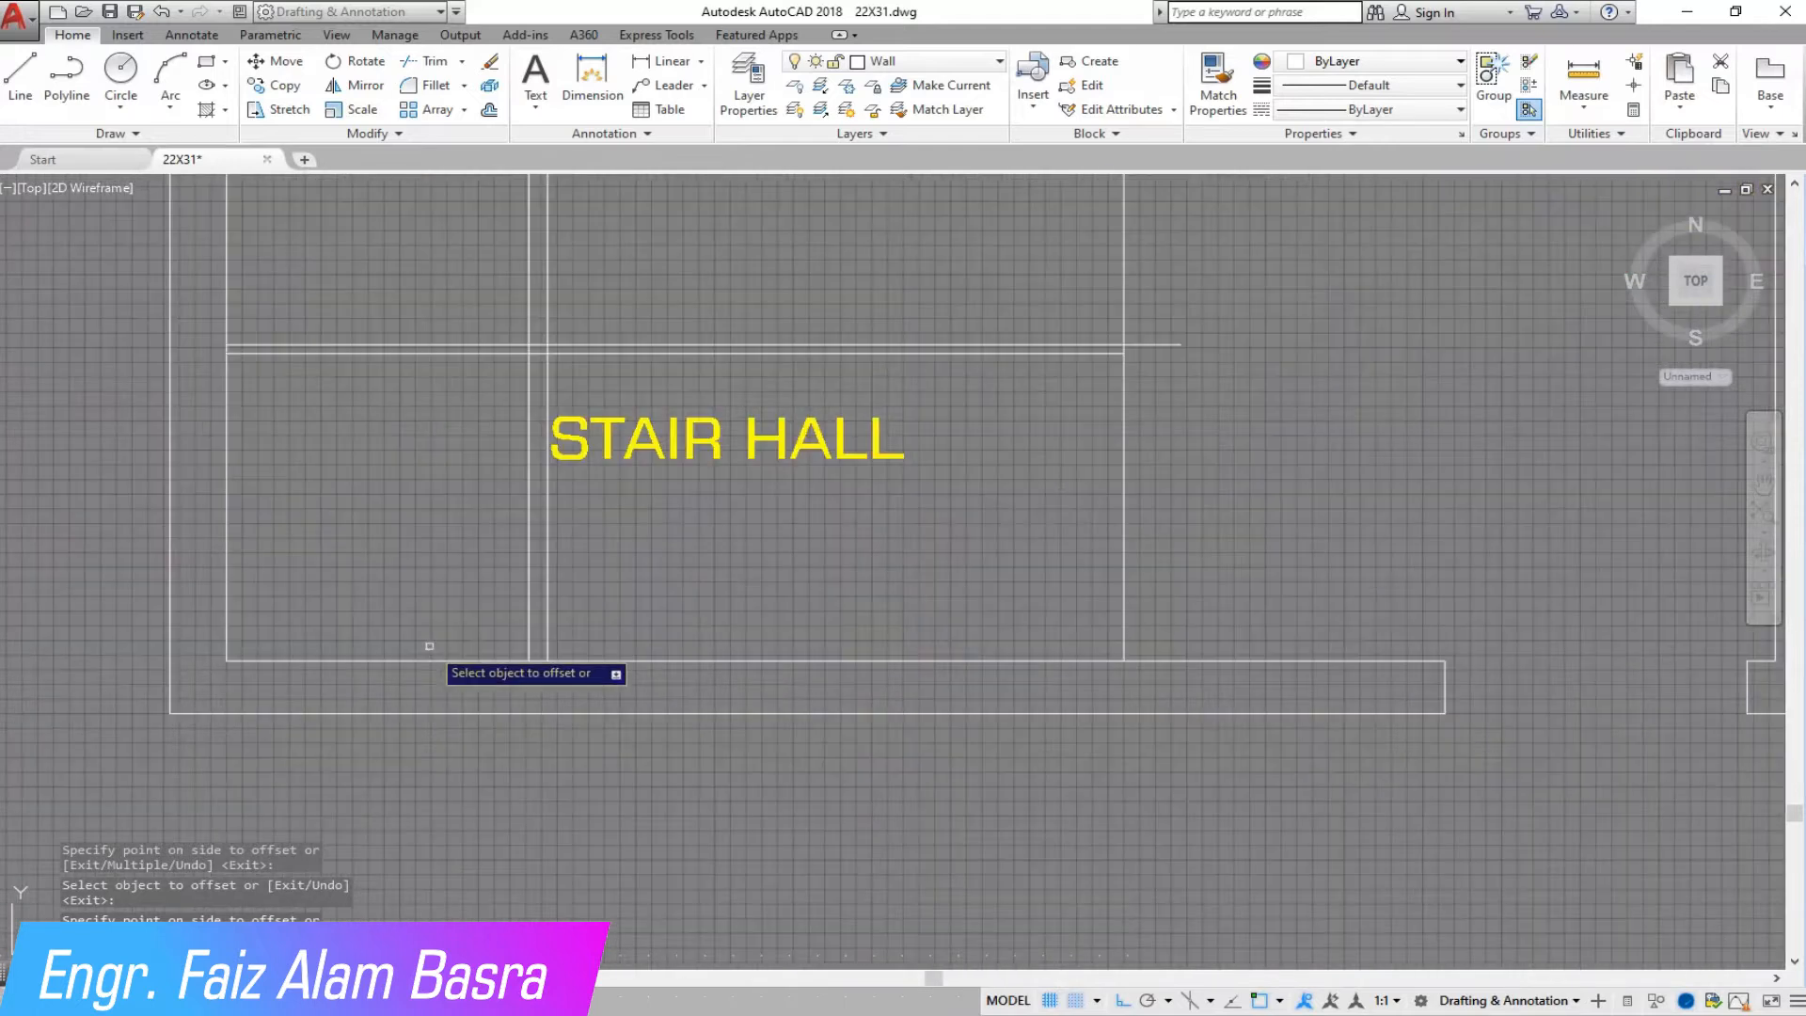
Offset the stair hall's lower inner wall line upward and delete the redundant horizontal line in the middle of the hall.
click(436, 661)
click(429, 564)
key(space)
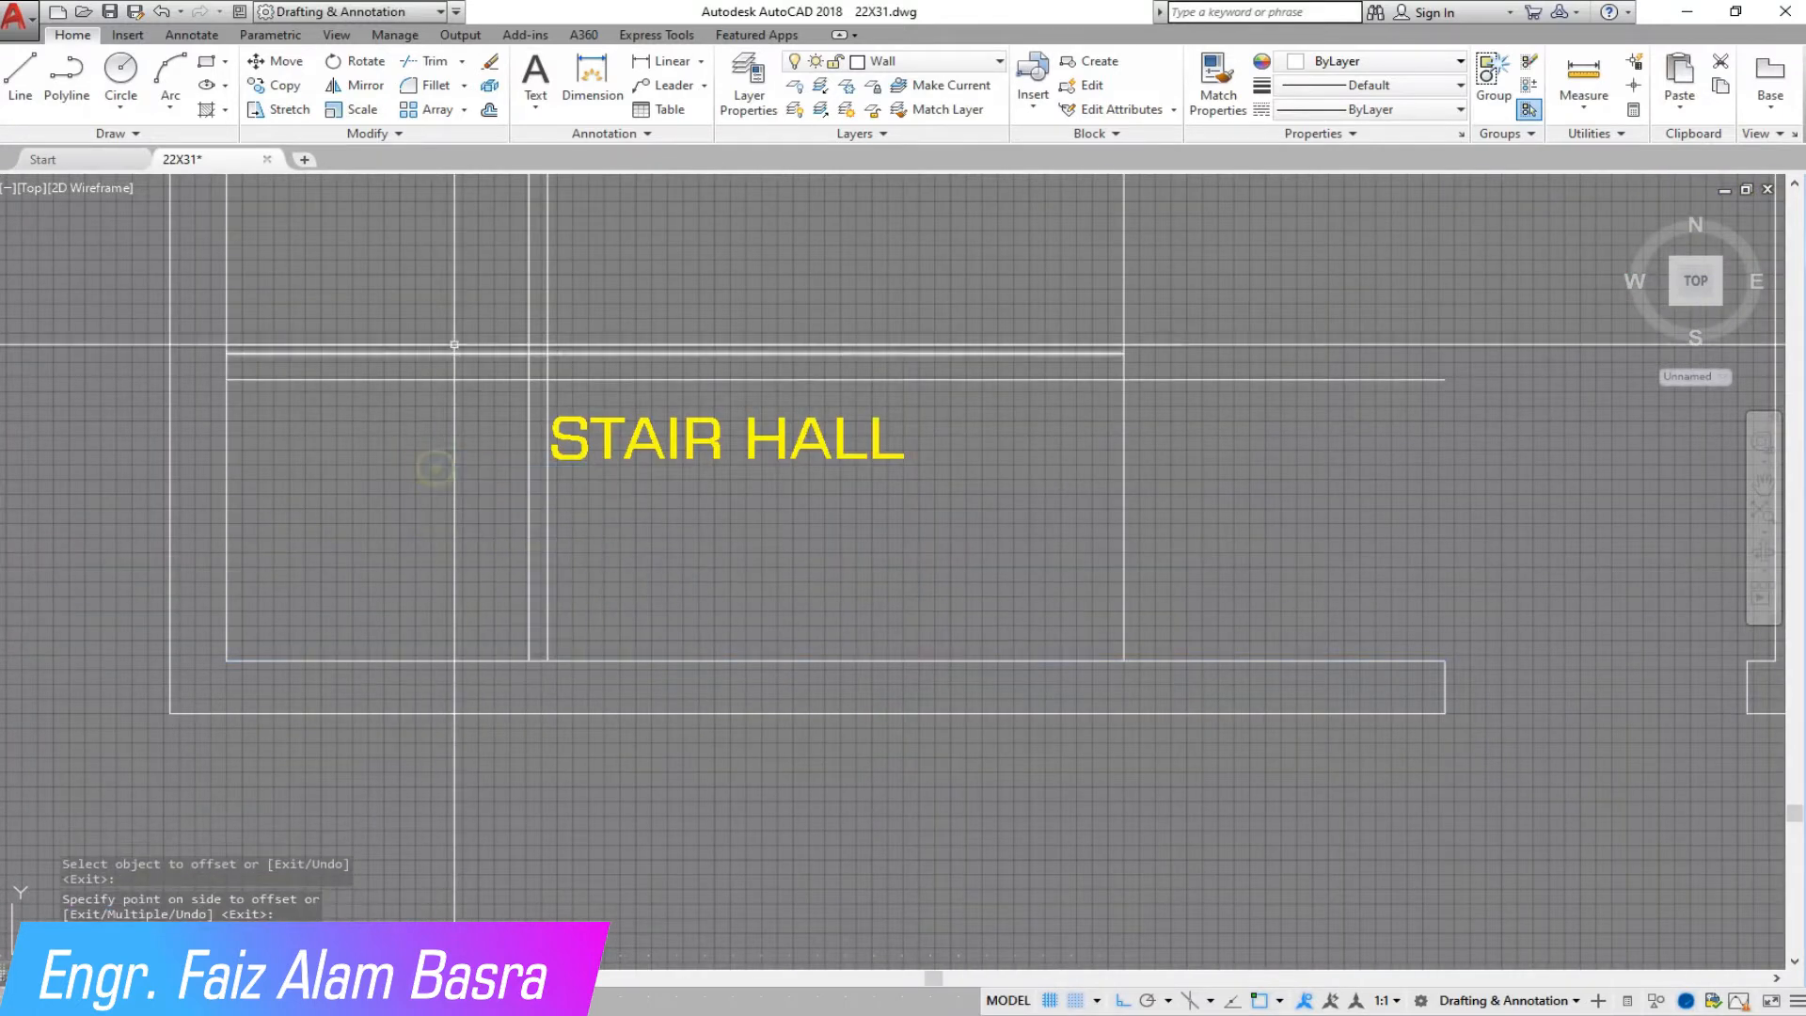
scroll(448, 320, up, 5)
click(524, 406)
click(495, 61)
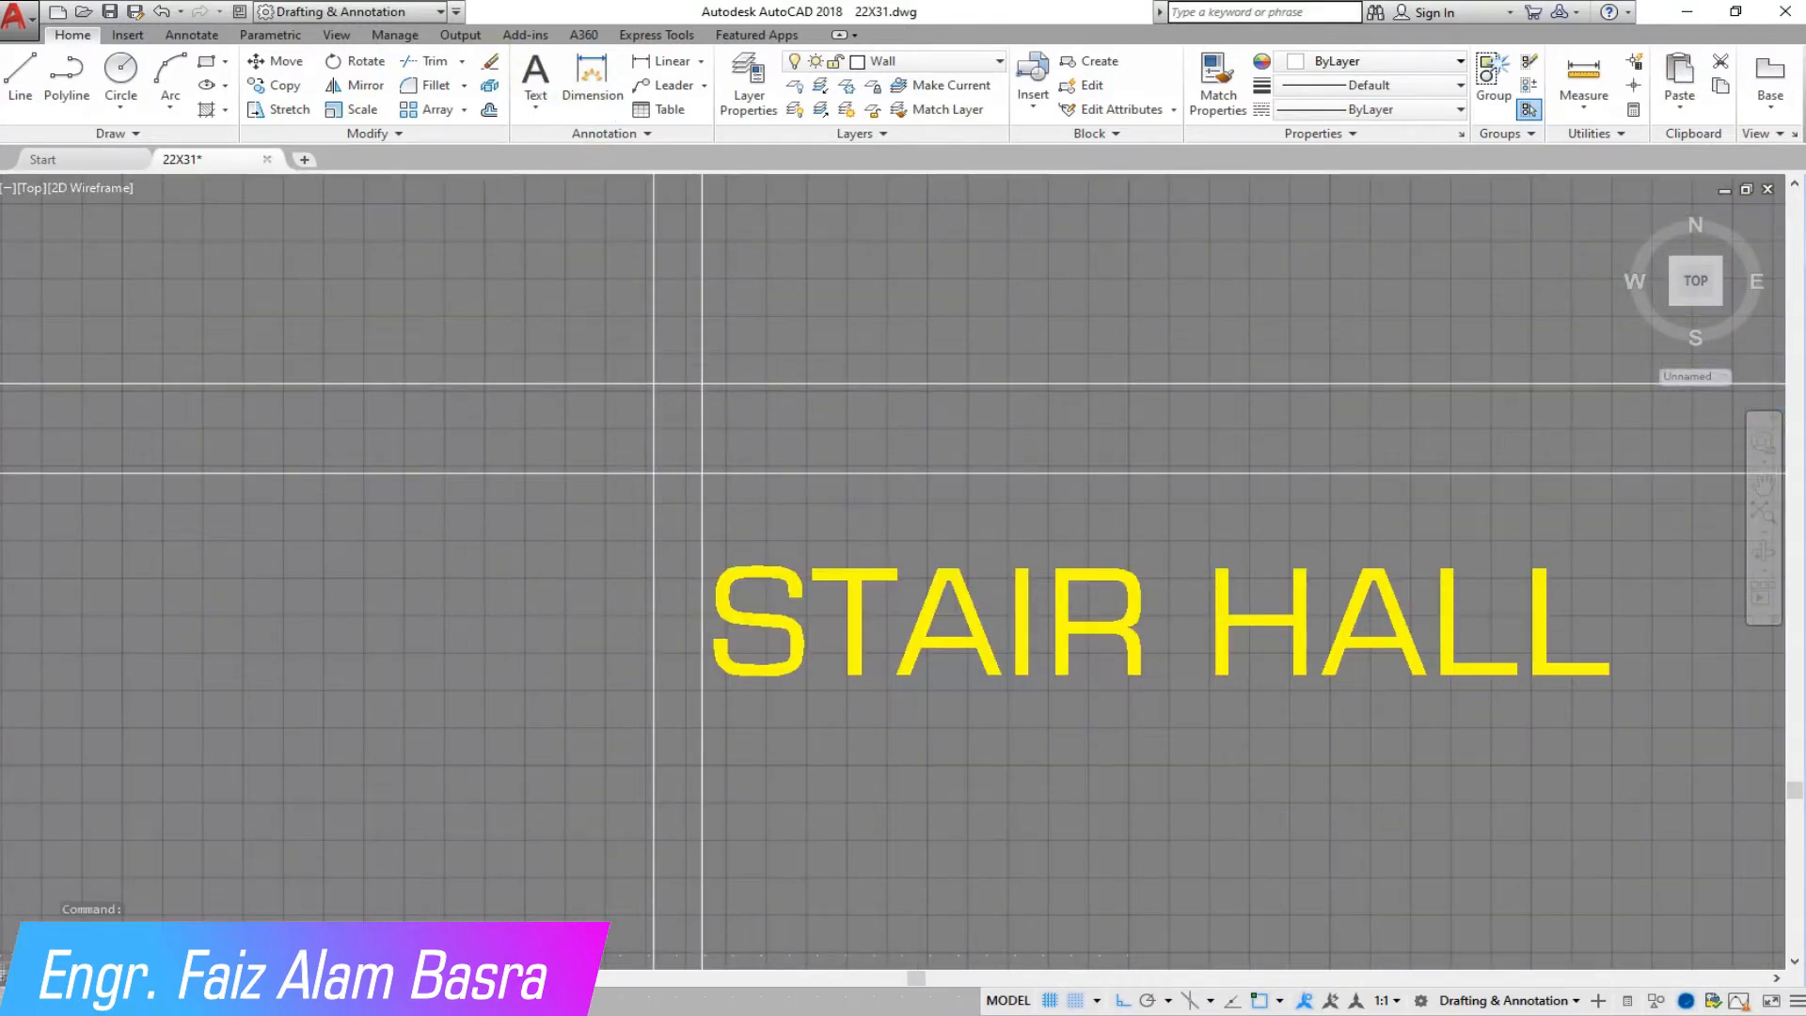
Measure the distance between the upper flight's offset line and the hall's upper inner wall.
scroll(516, 545, down, 6)
scroll(491, 335, up, 2)
click(665, 61)
click(290, 595)
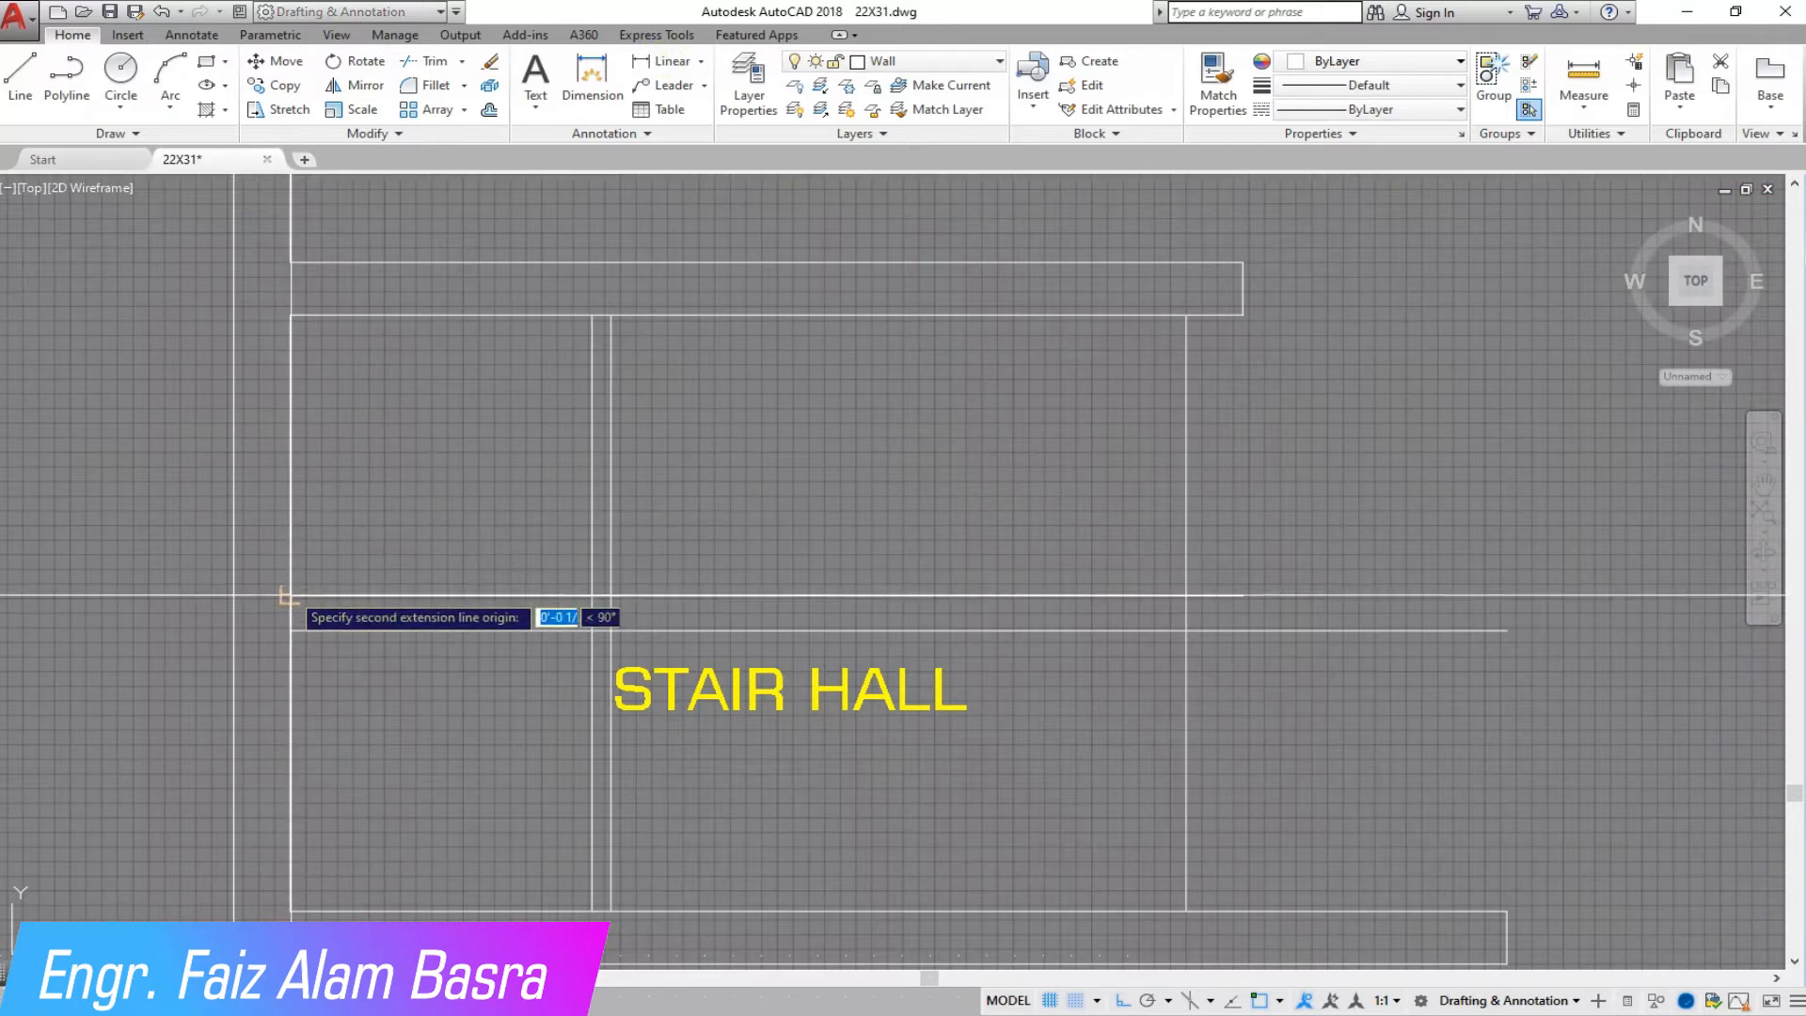
click(290, 315)
key(Escape)
Delete the inner of the two closely spaced vertical lines at the landing edge.
click(614, 392)
click(608, 396)
click(493, 64)
Trim the two middle horizontal lines where they run past the landing edge and the far stair boundary.
click(426, 67)
key(Return)
click(488, 645)
click(423, 562)
click(1376, 720)
click(1206, 523)
scroll(816, 744, up, 3)
right_click(643, 528)
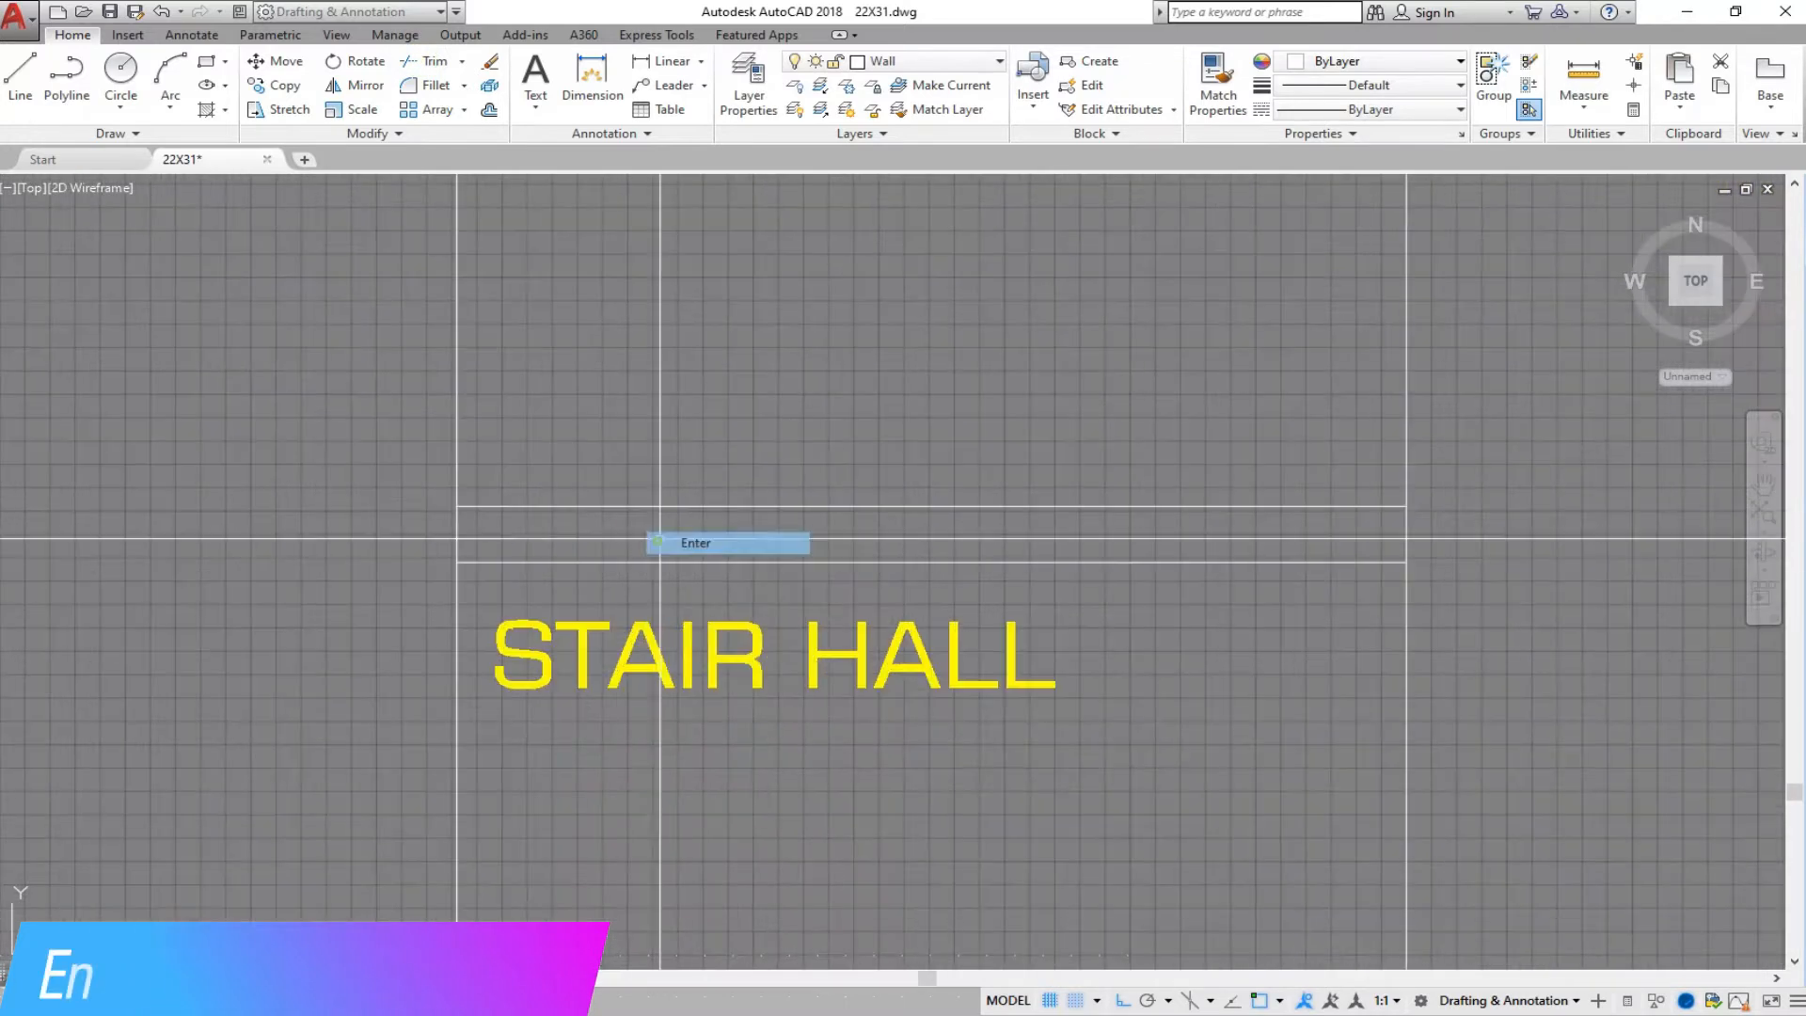
click(666, 541)
Move the STAIR HALL label out of the stair area into the open space beside it.
scroll(501, 523, down, 2)
click(285, 64)
click(546, 608)
click(1251, 612)
Offset the landing edge line repeatedly at equal spacing to lay out the stair treads past the far boundary line.
scroll(383, 639, down, 2)
scroll(474, 654, up, 2)
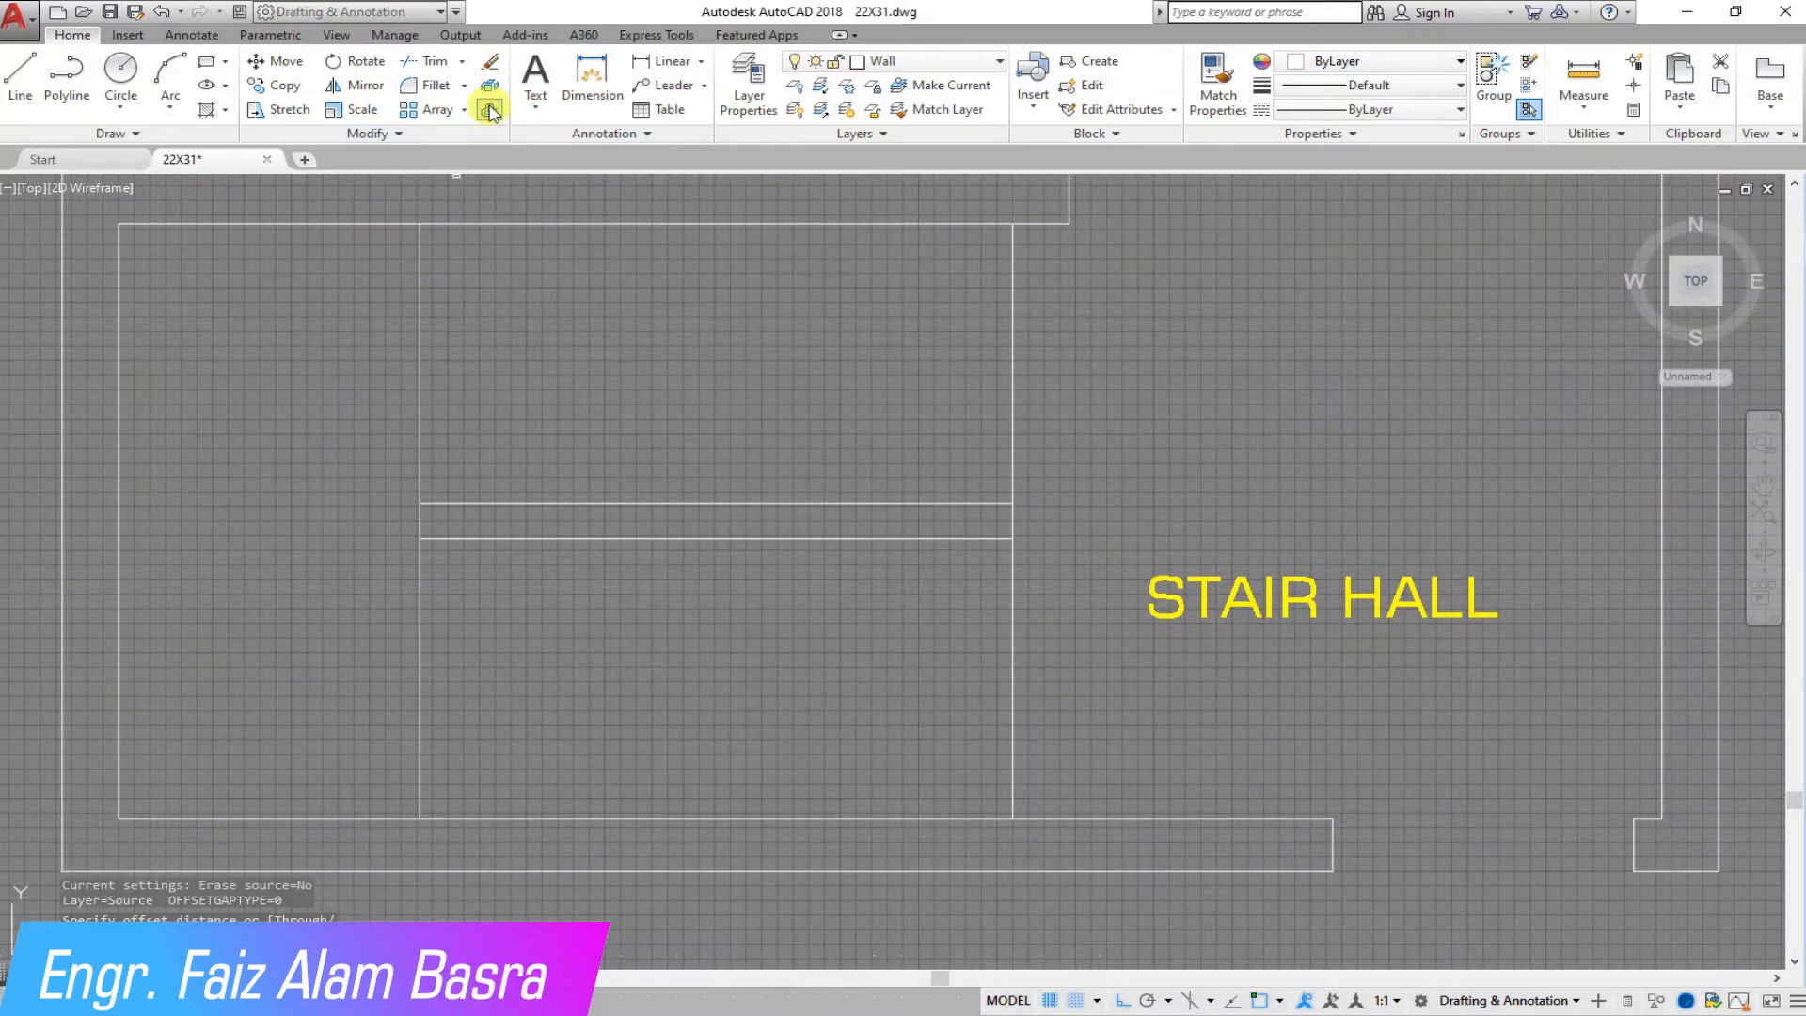
click(423, 461)
click(541, 459)
click(482, 453)
click(548, 460)
click(608, 468)
click(659, 471)
click(671, 470)
click(732, 471)
click(796, 471)
click(828, 472)
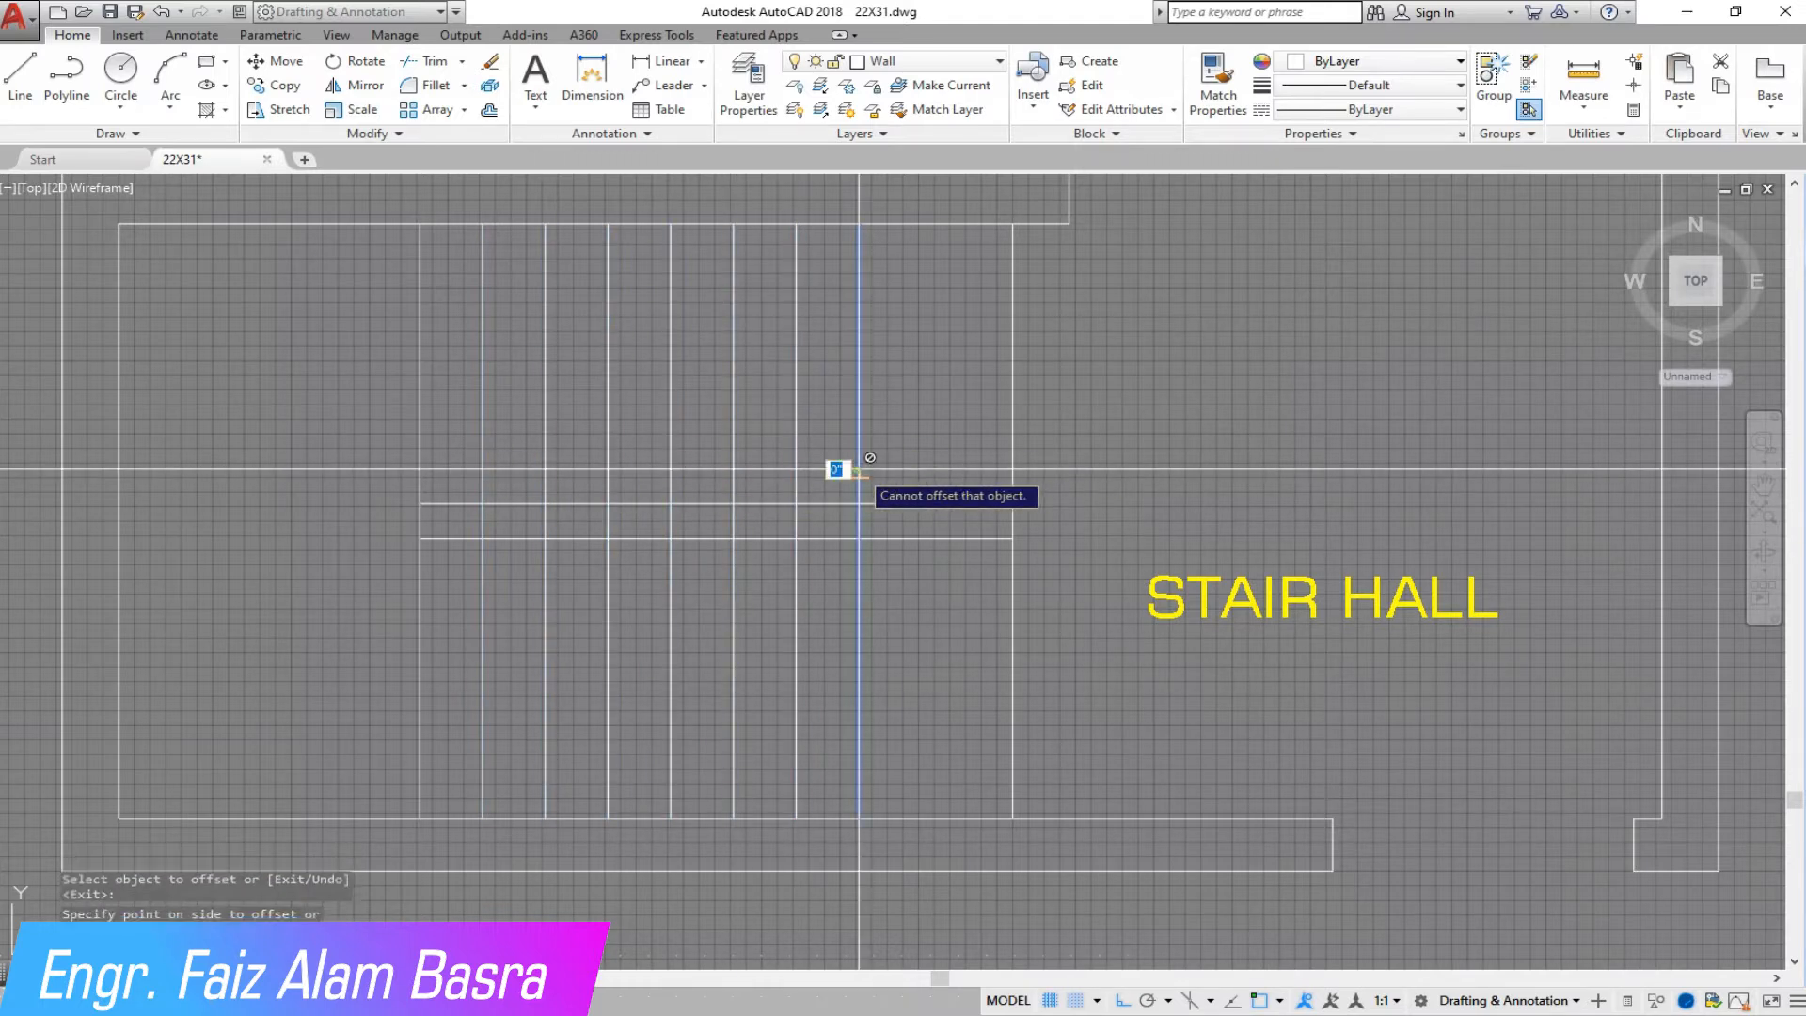
click(919, 458)
click(972, 458)
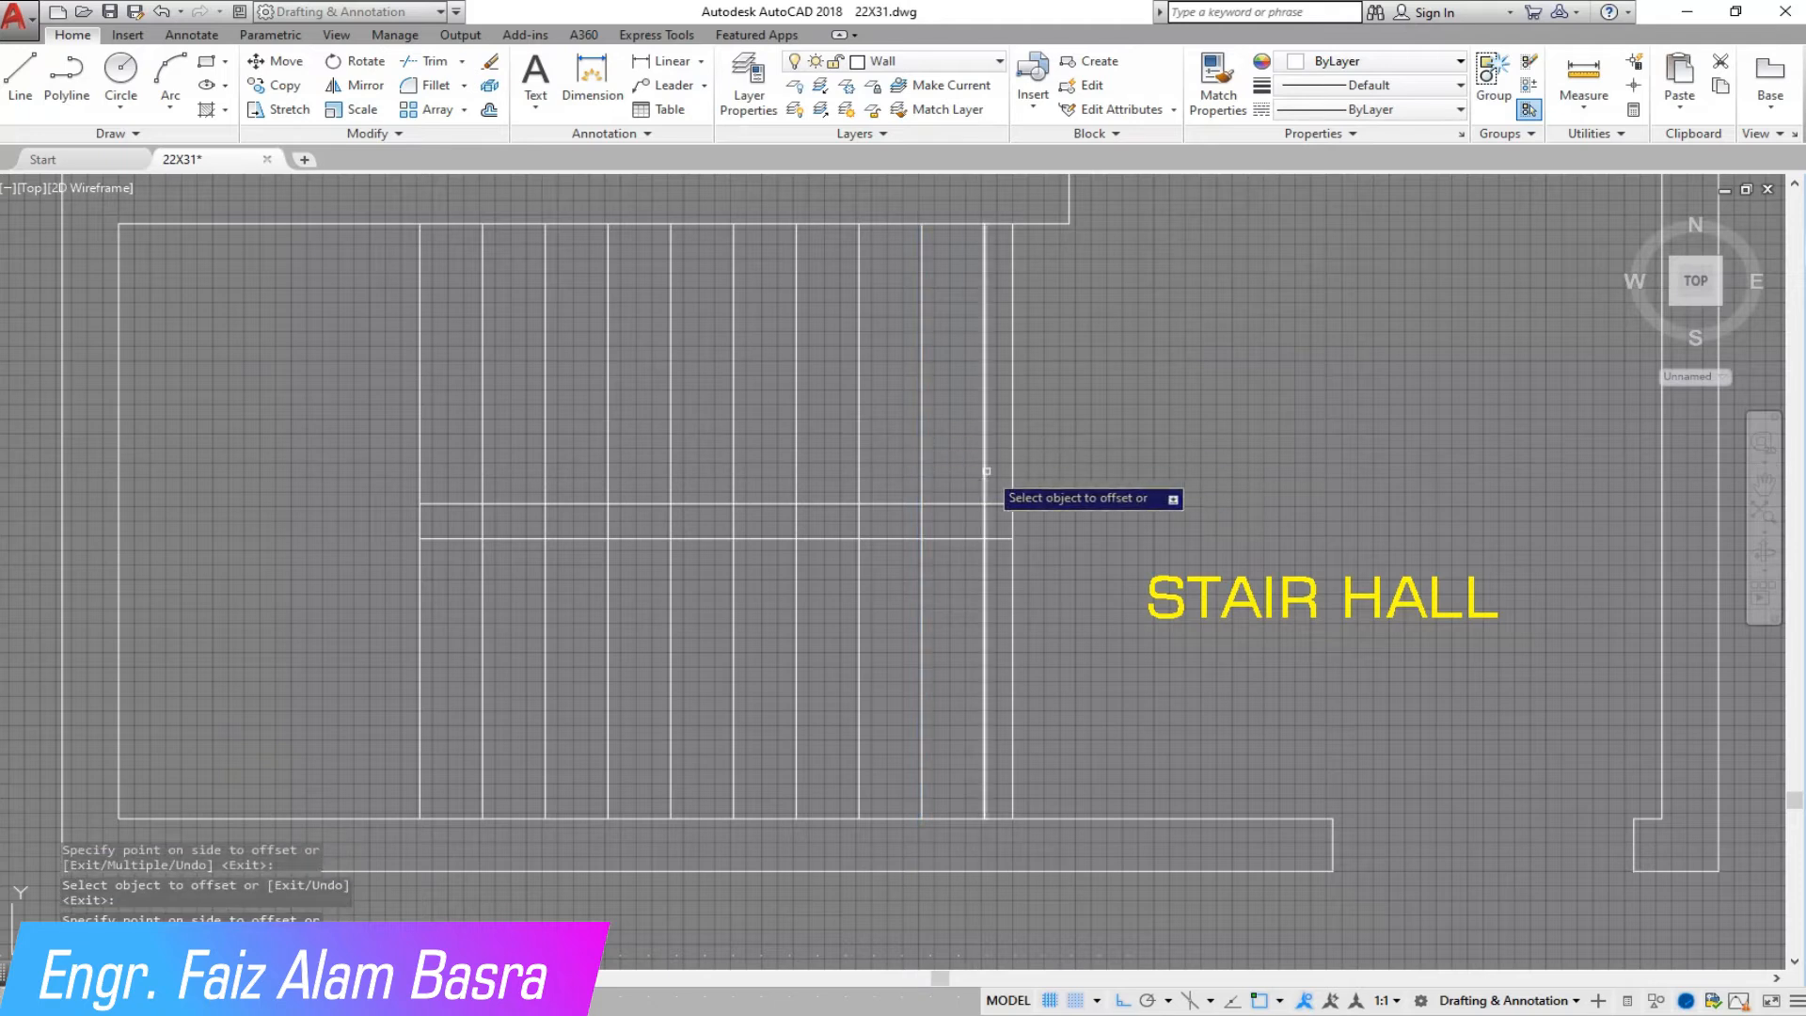
click(985, 471)
click(1043, 471)
End the tread offsets and delete the old stair boundary line between the last two treads.
right_click(1108, 484)
click(1149, 494)
scroll(1070, 502, up, 4)
click(948, 484)
click(912, 455)
key(Delete)
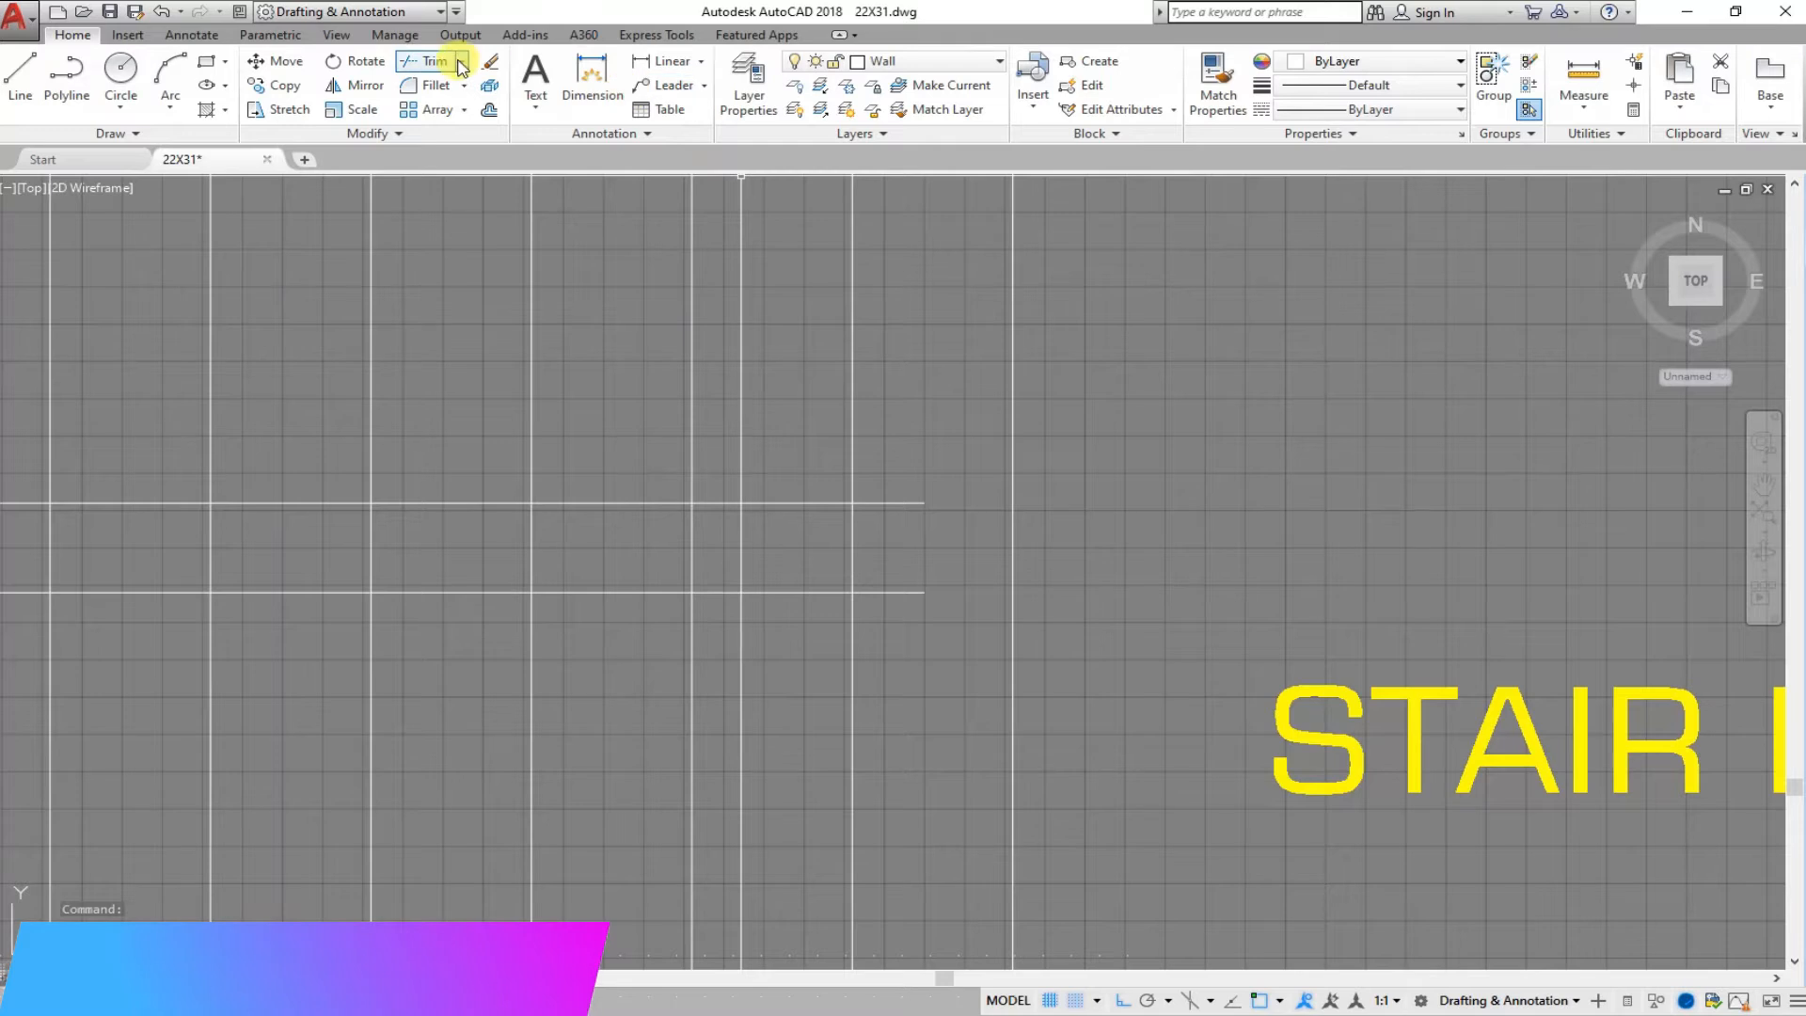
Extend the two middle horizontal lines to the last tread line.
click(435, 133)
right_click(990, 684)
click(991, 684)
click(895, 404)
scroll(1099, 480, down, 2)
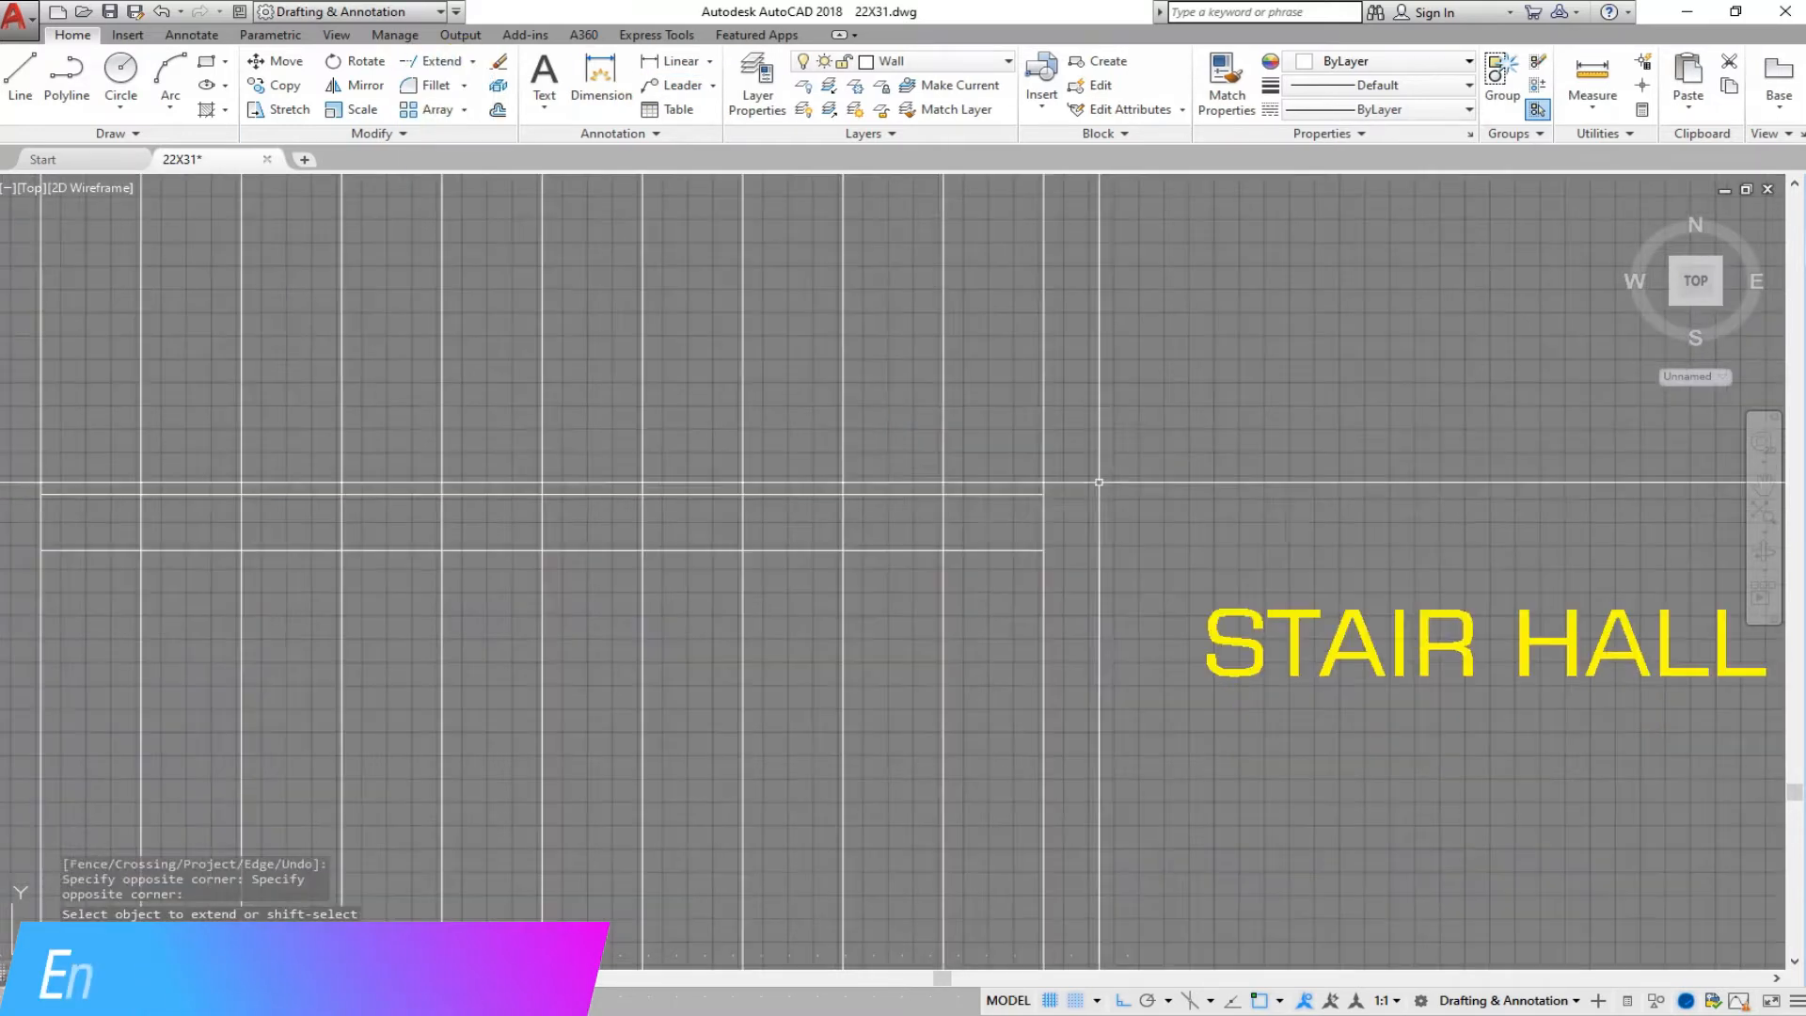
Trim the tread lines out of the gap between the two stair flights.
click(433, 99)
right_click(1154, 460)
click(1176, 471)
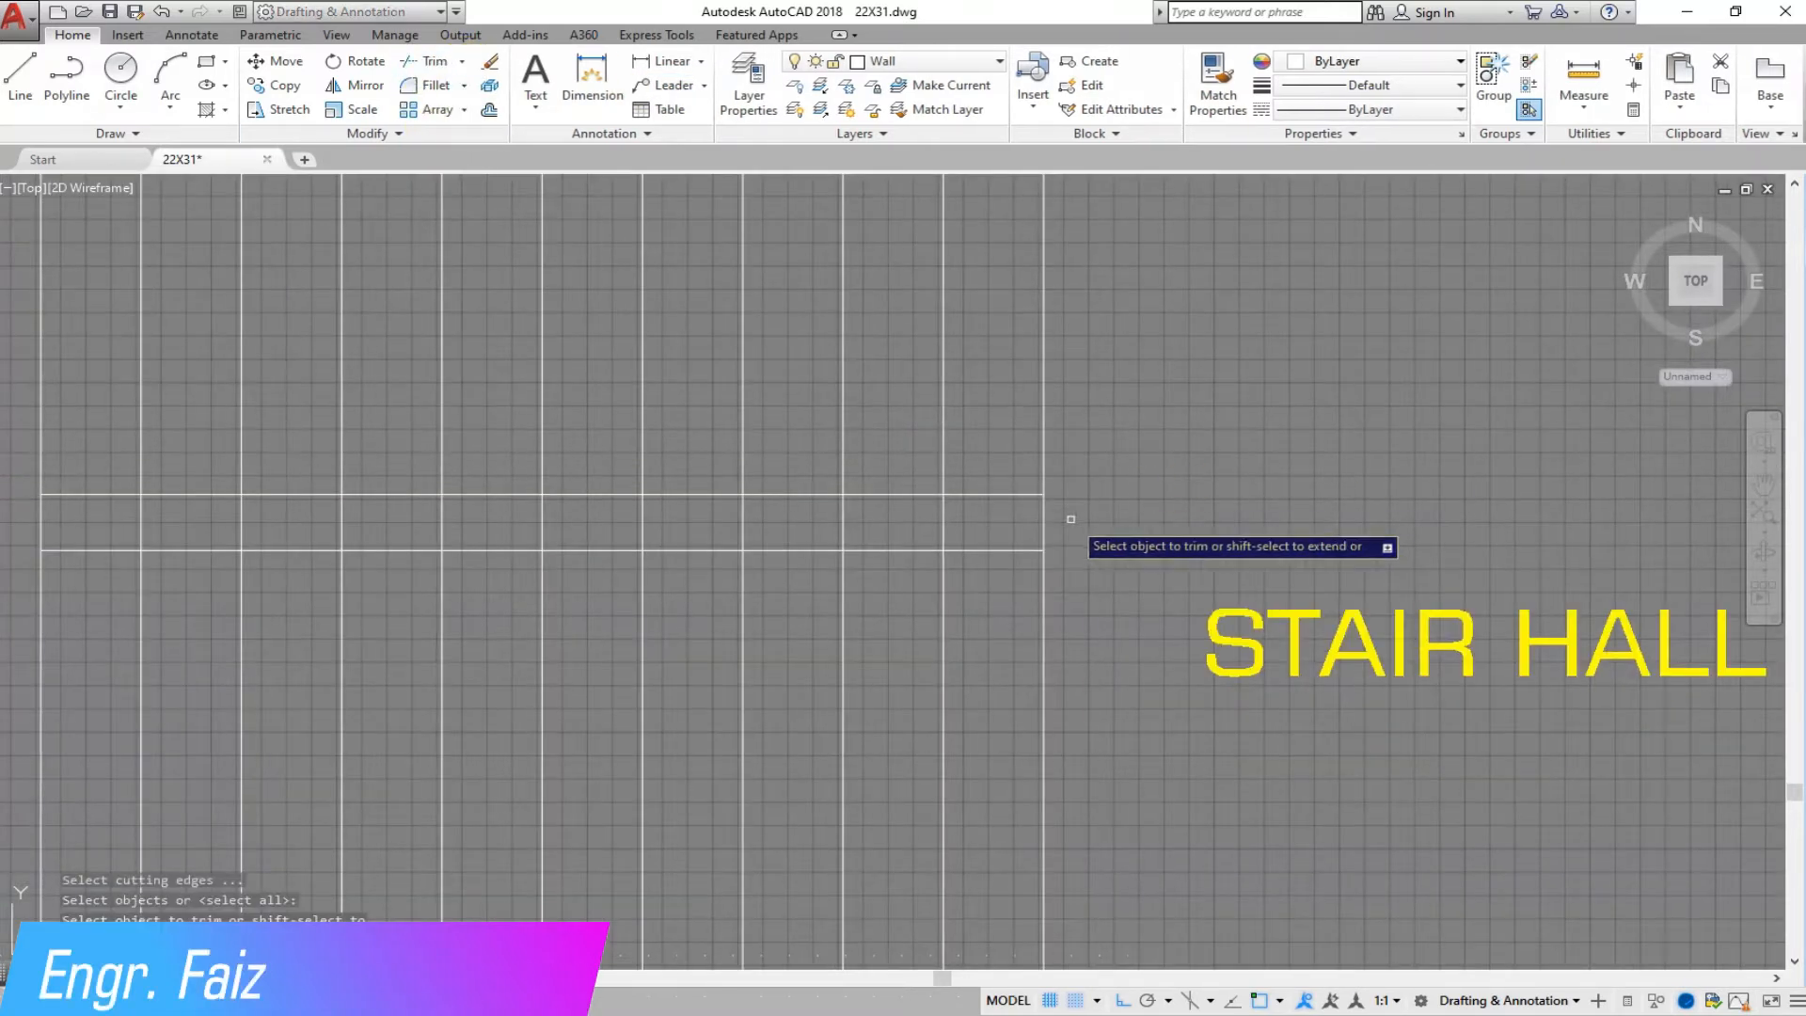
click(1057, 523)
click(92, 516)
scroll(488, 526, down, 5)
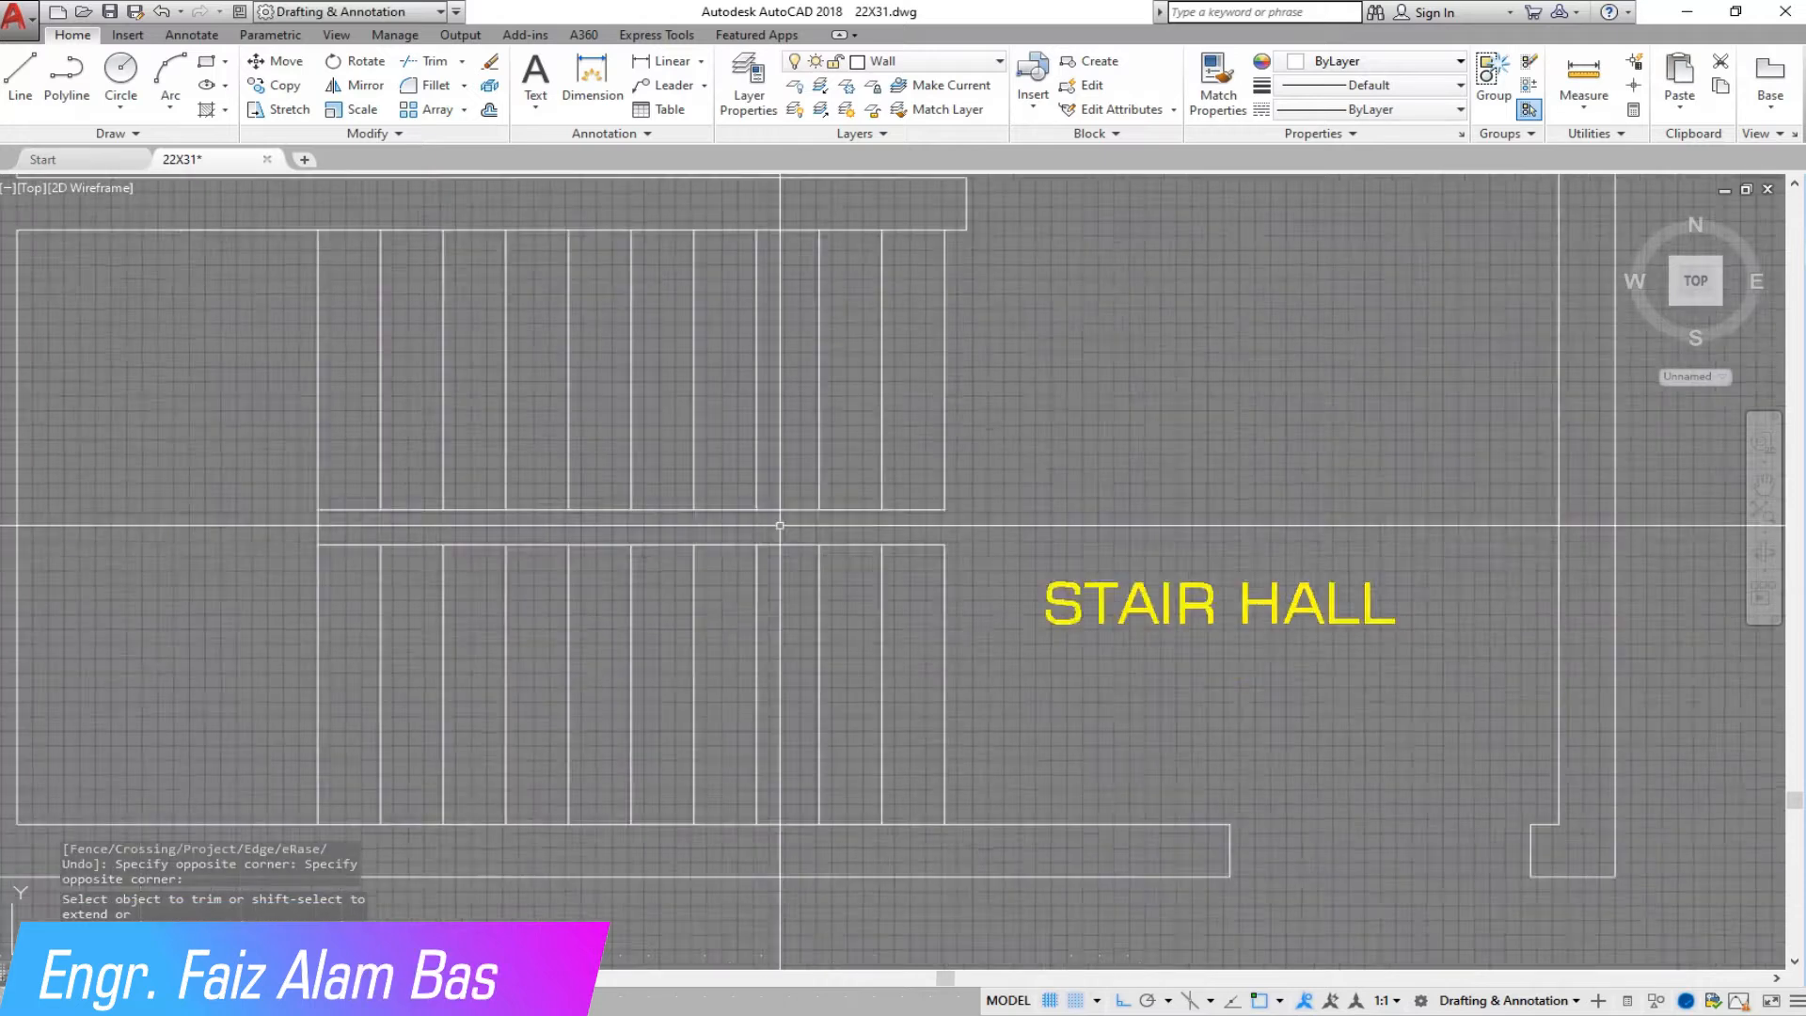
scroll(405, 548, up, 7)
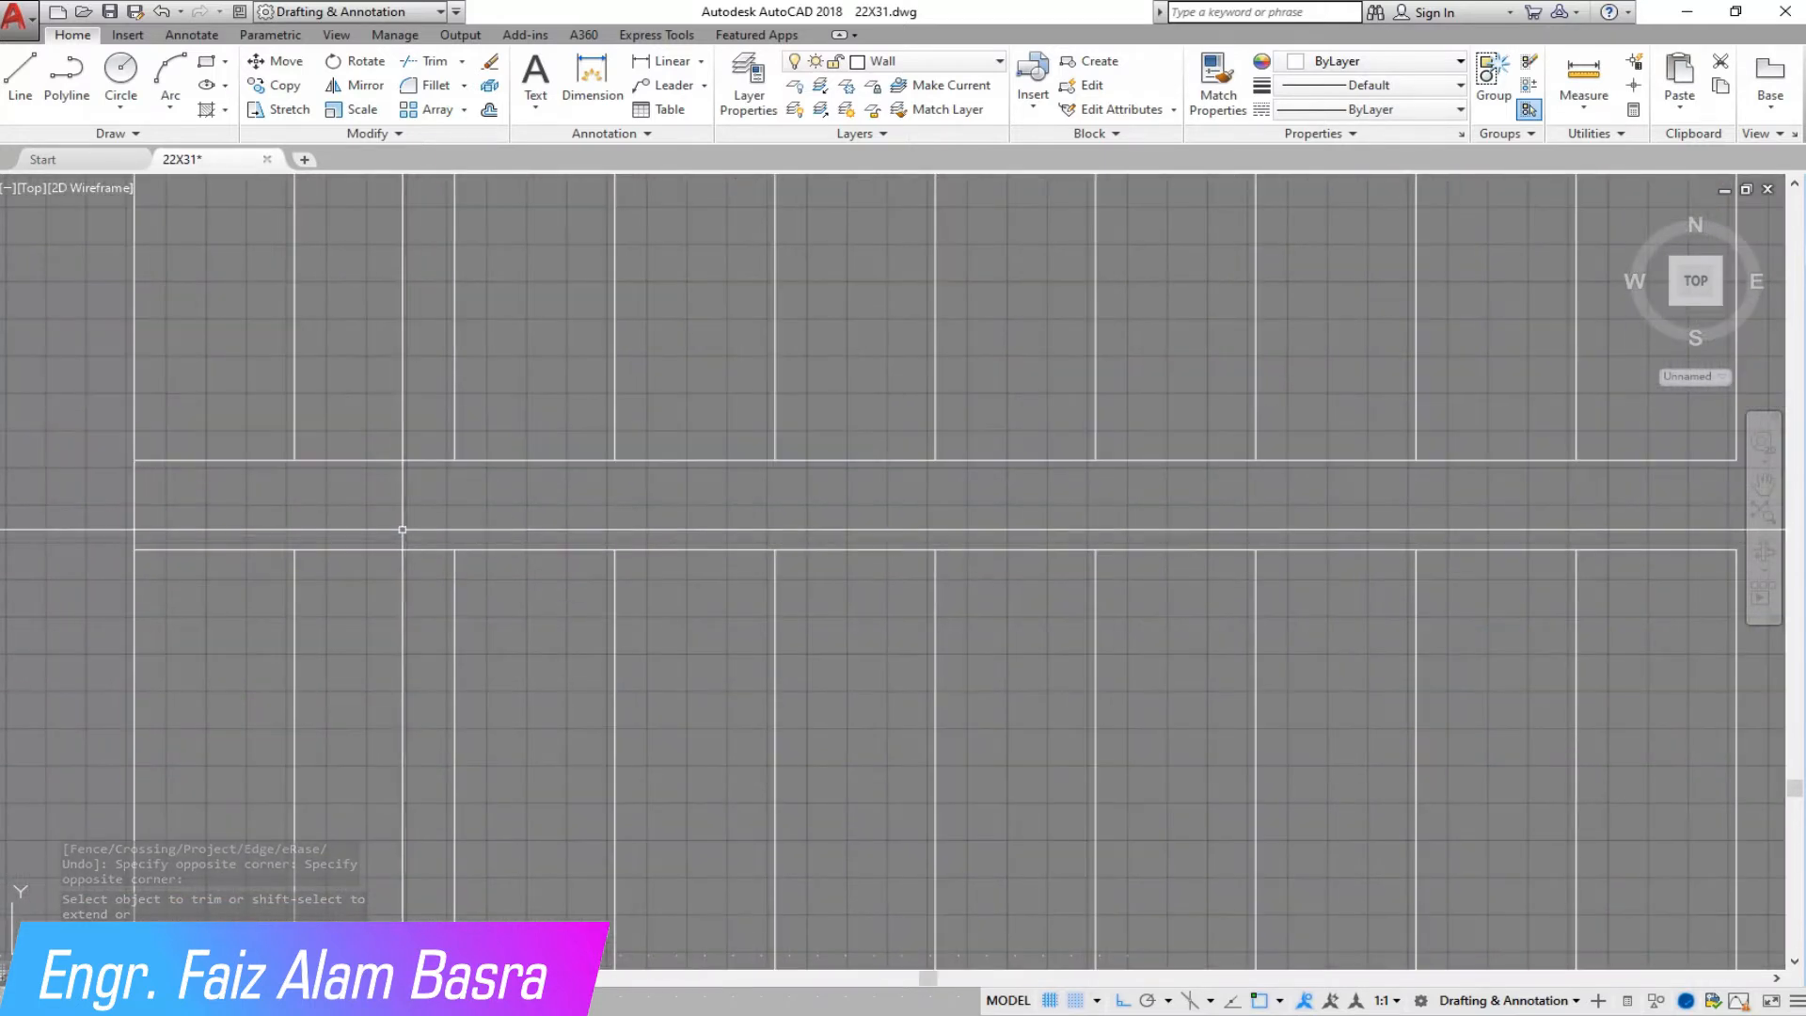
Offset the stair gap's upper, lower and landing-side lines outward to form the handrail's outer edge.
click(489, 112)
scroll(462, 490, down, 2)
scroll(257, 496, up, 2)
click(257, 499)
click(210, 497)
click(305, 546)
click(306, 564)
scroll(355, 448, down, 2)
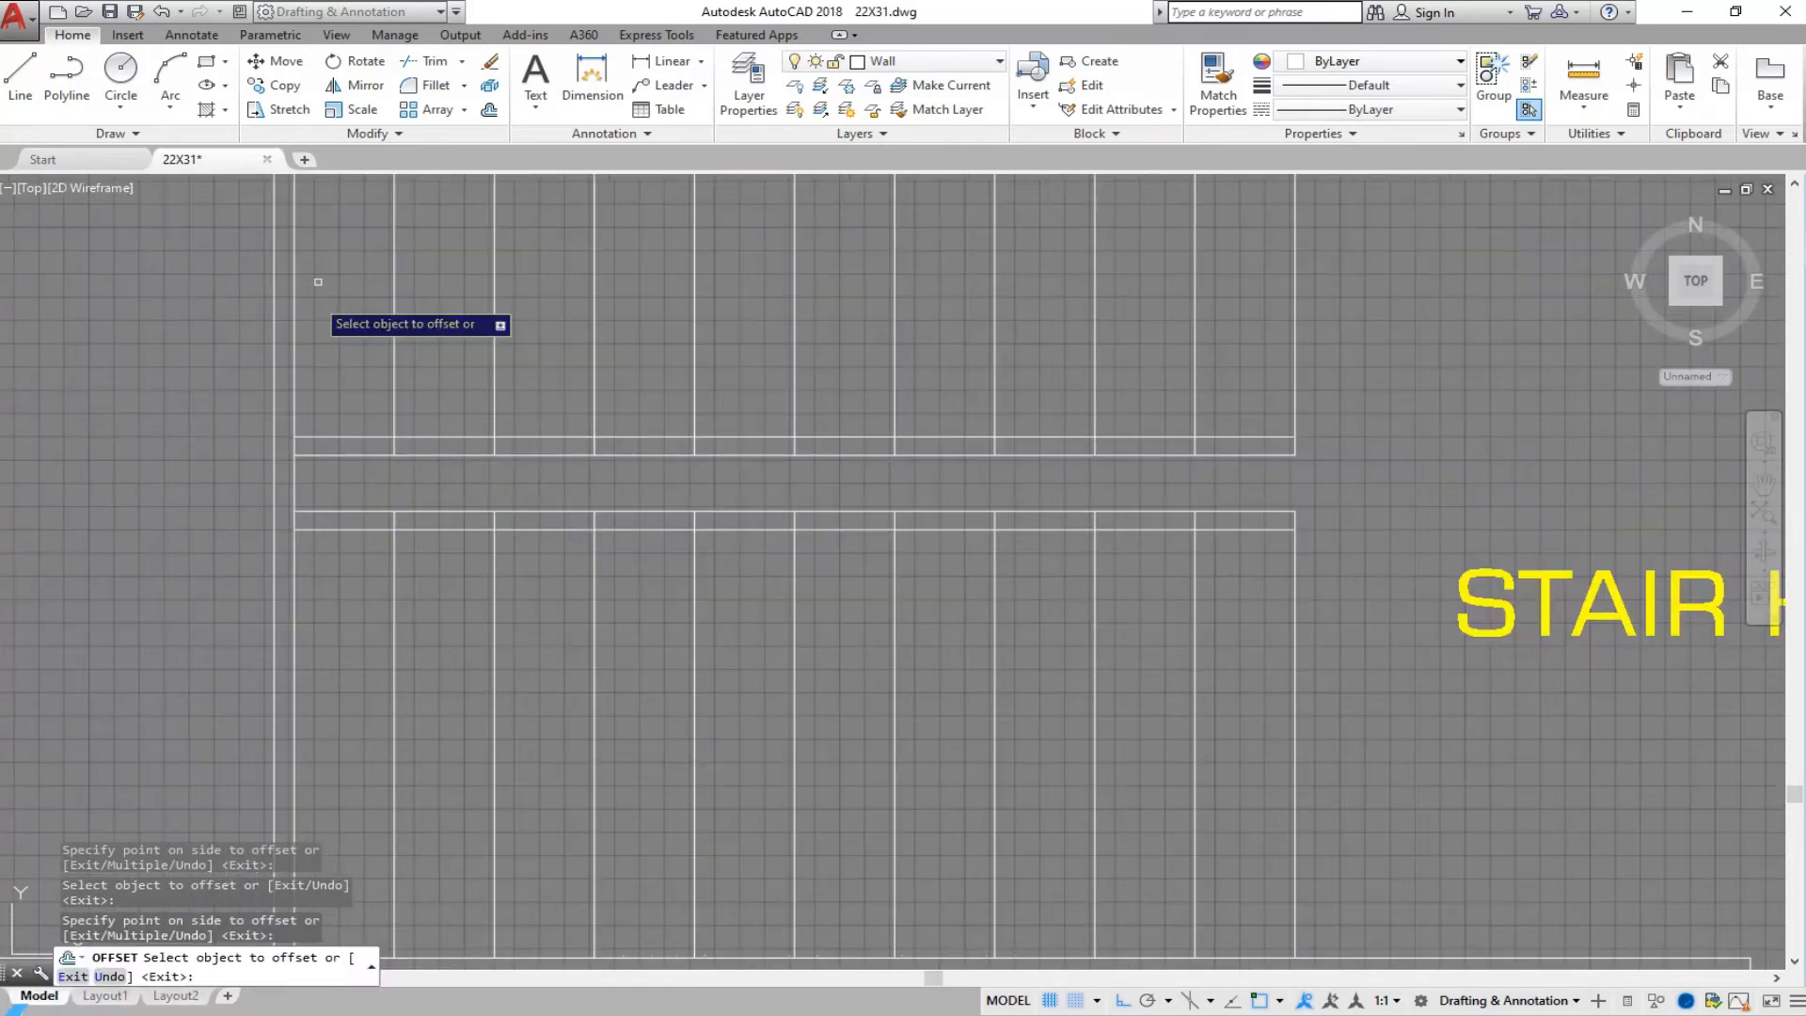
Extend the upper and lower outer handrail lines to the landing-side offset line.
click(462, 61)
click(443, 131)
click(348, 439)
click(324, 530)
Trim the excess vertical lines around the handrail's landing end to close its corners.
click(477, 61)
click(442, 94)
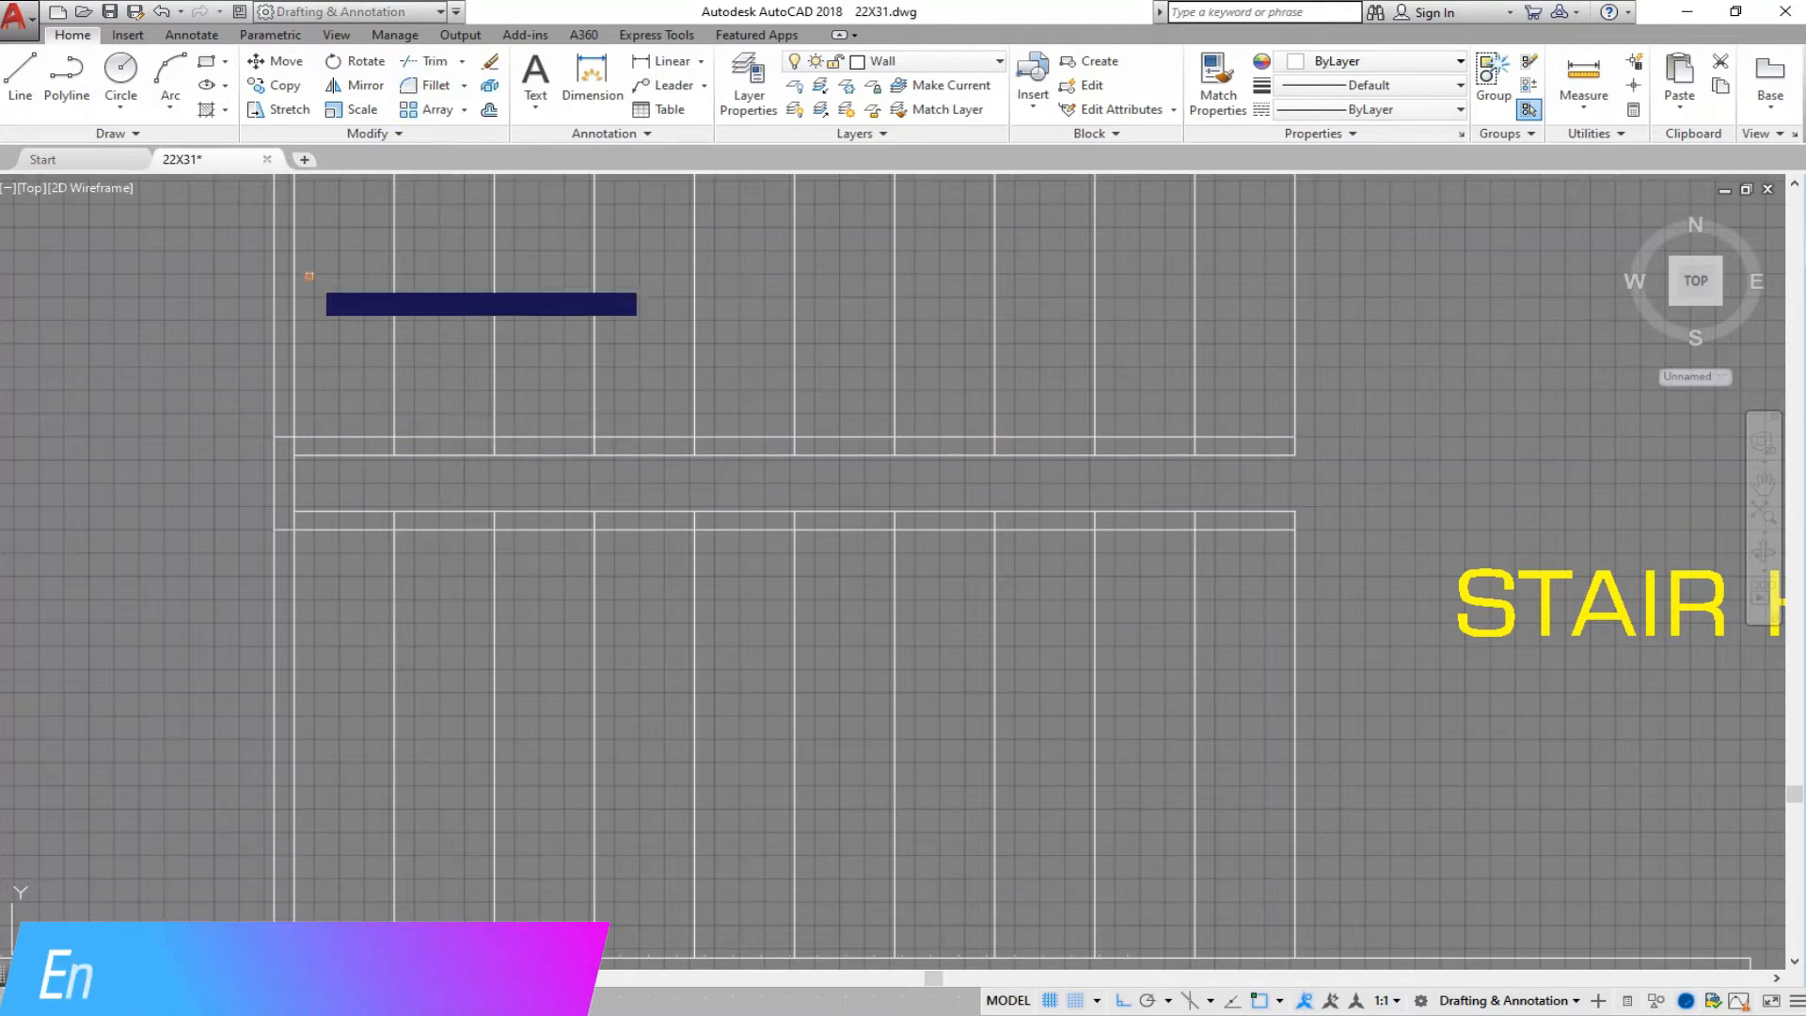
scroll(299, 509, up, 2)
drag(286, 524, 278, 404)
Trim the tread segments crossing the upper and lower handrail strips.
click(935, 411)
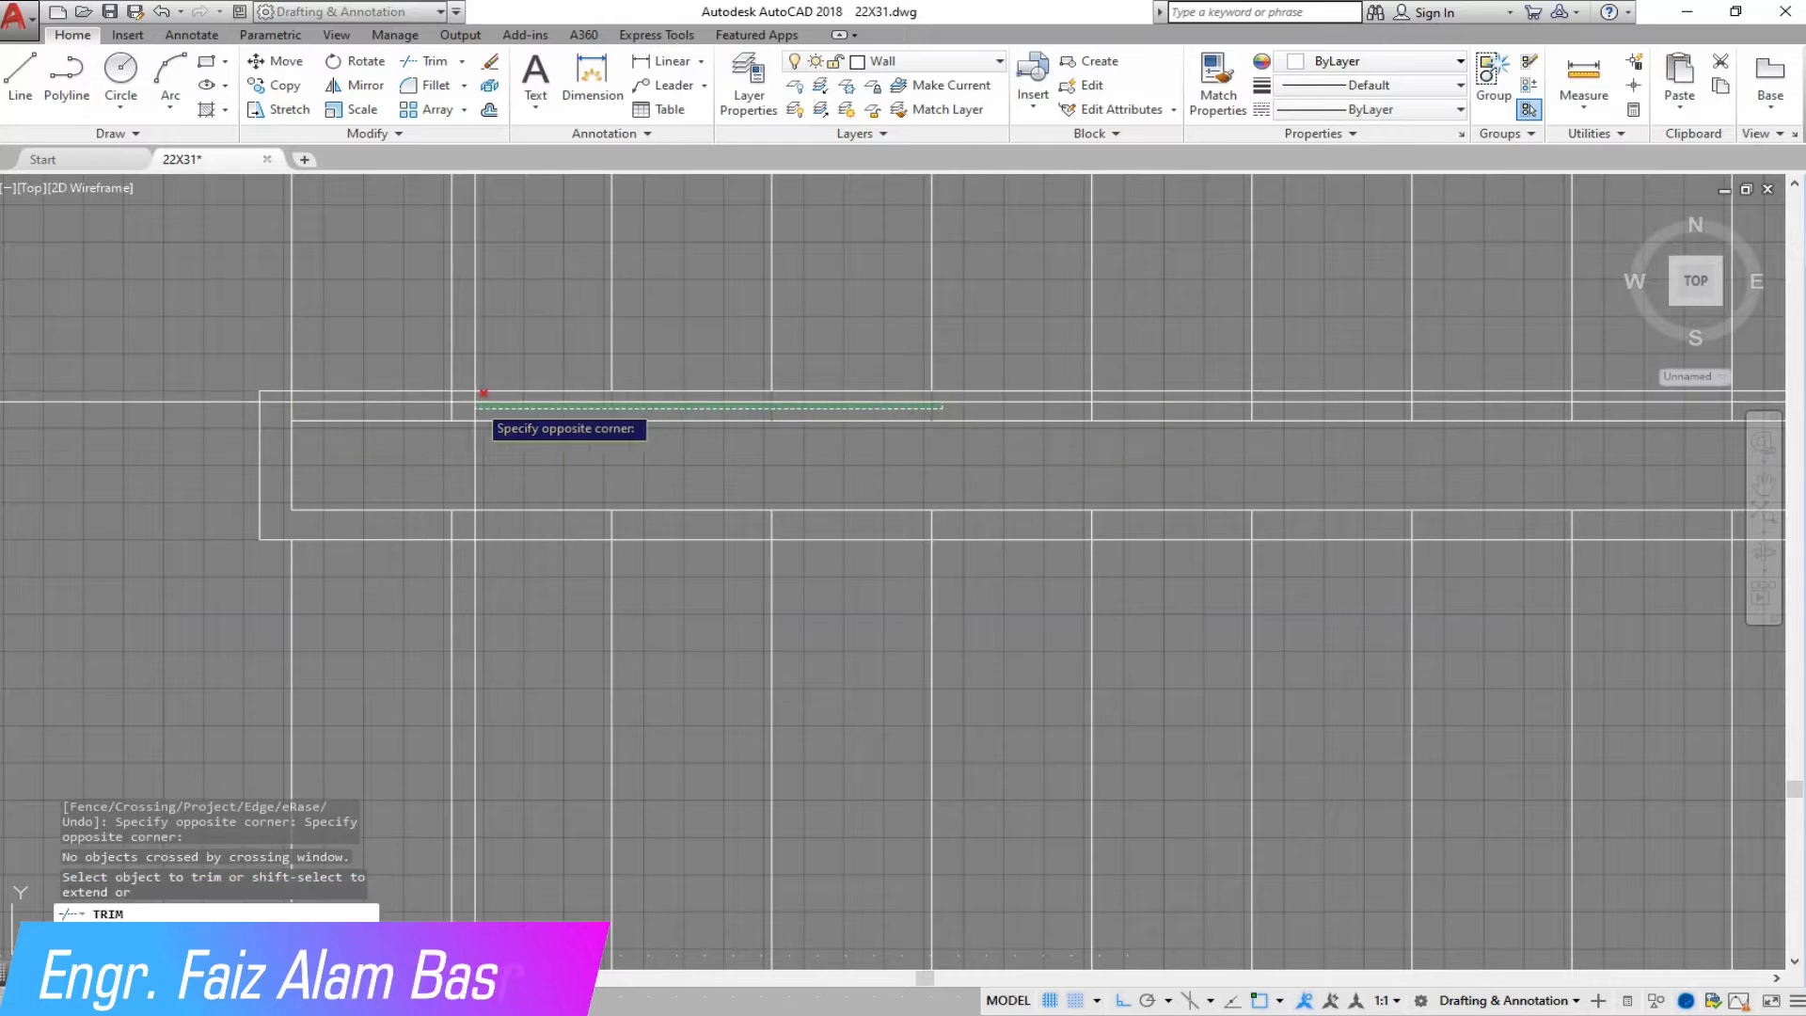
click(325, 391)
scroll(1198, 423, down, 1)
scroll(1205, 413, up, 1)
click(1205, 411)
click(381, 404)
click(1205, 545)
click(20, 542)
scroll(487, 498, down, 1)
scroll(738, 519, up, 1)
scroll(340, 432, down, 1)
scroll(428, 423, down, 2)
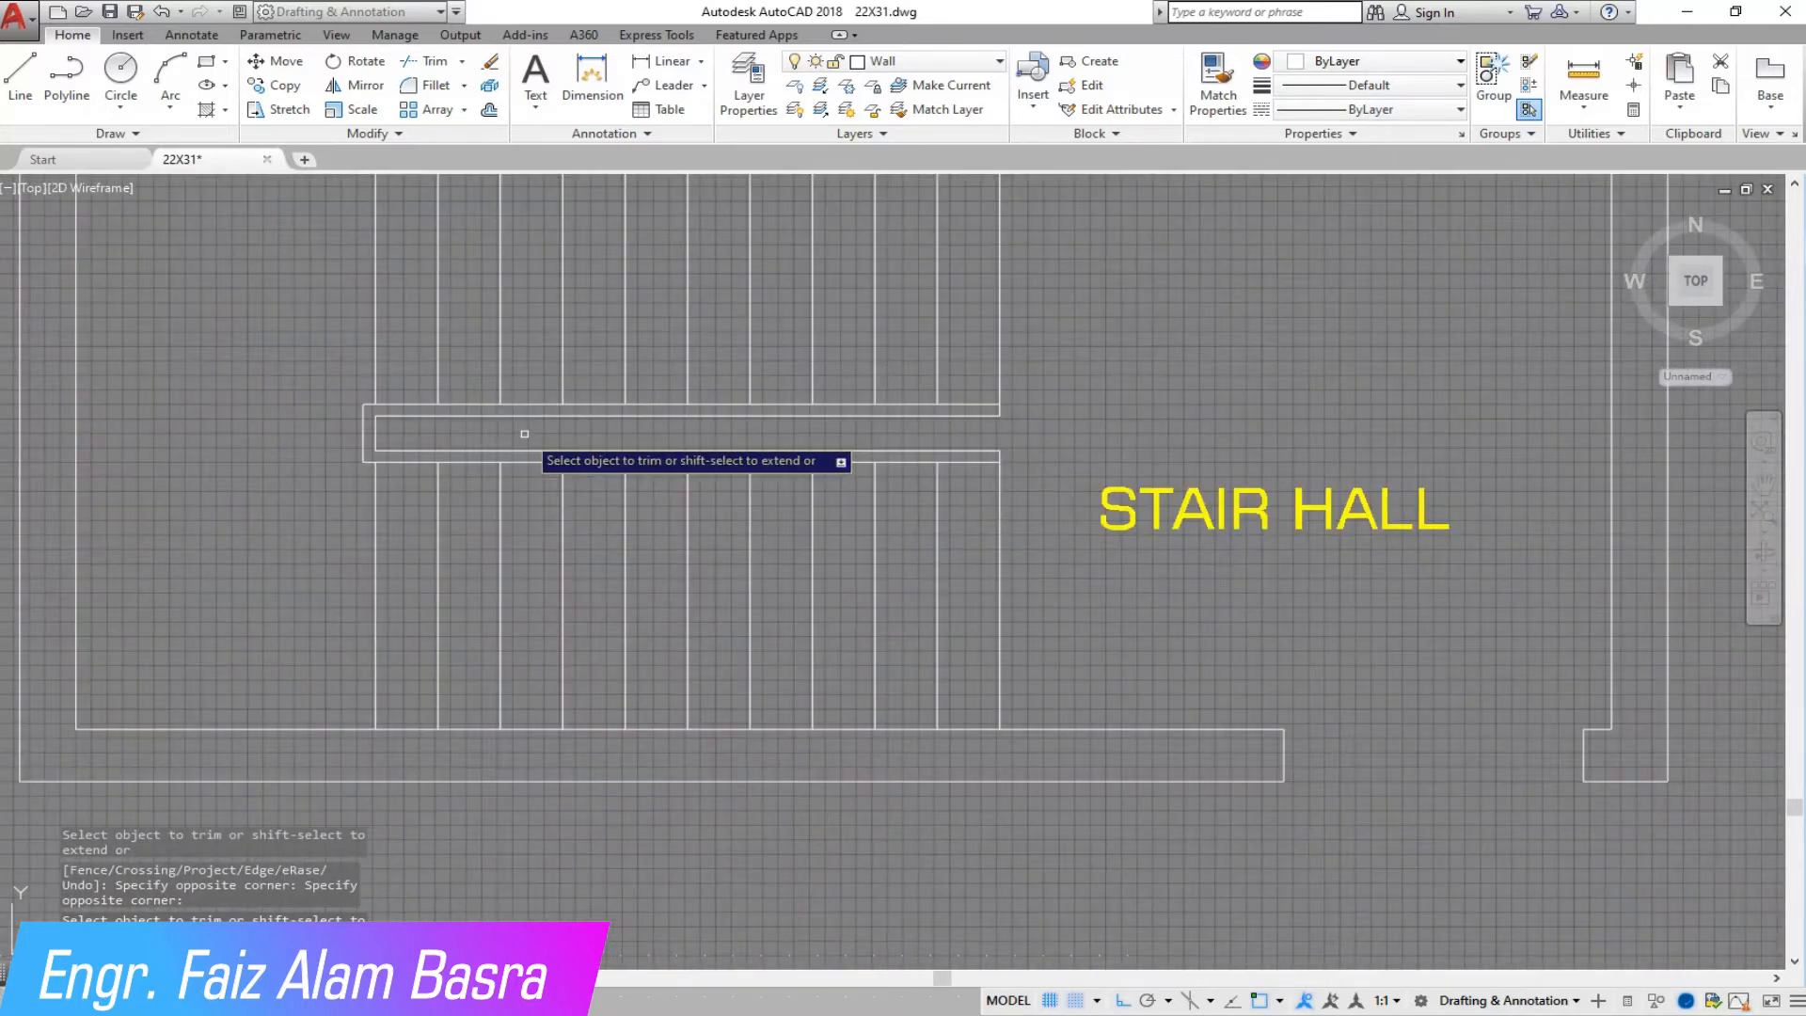
scroll(564, 602, down, 1)
scroll(485, 399, up, 2)
right_click(470, 374)
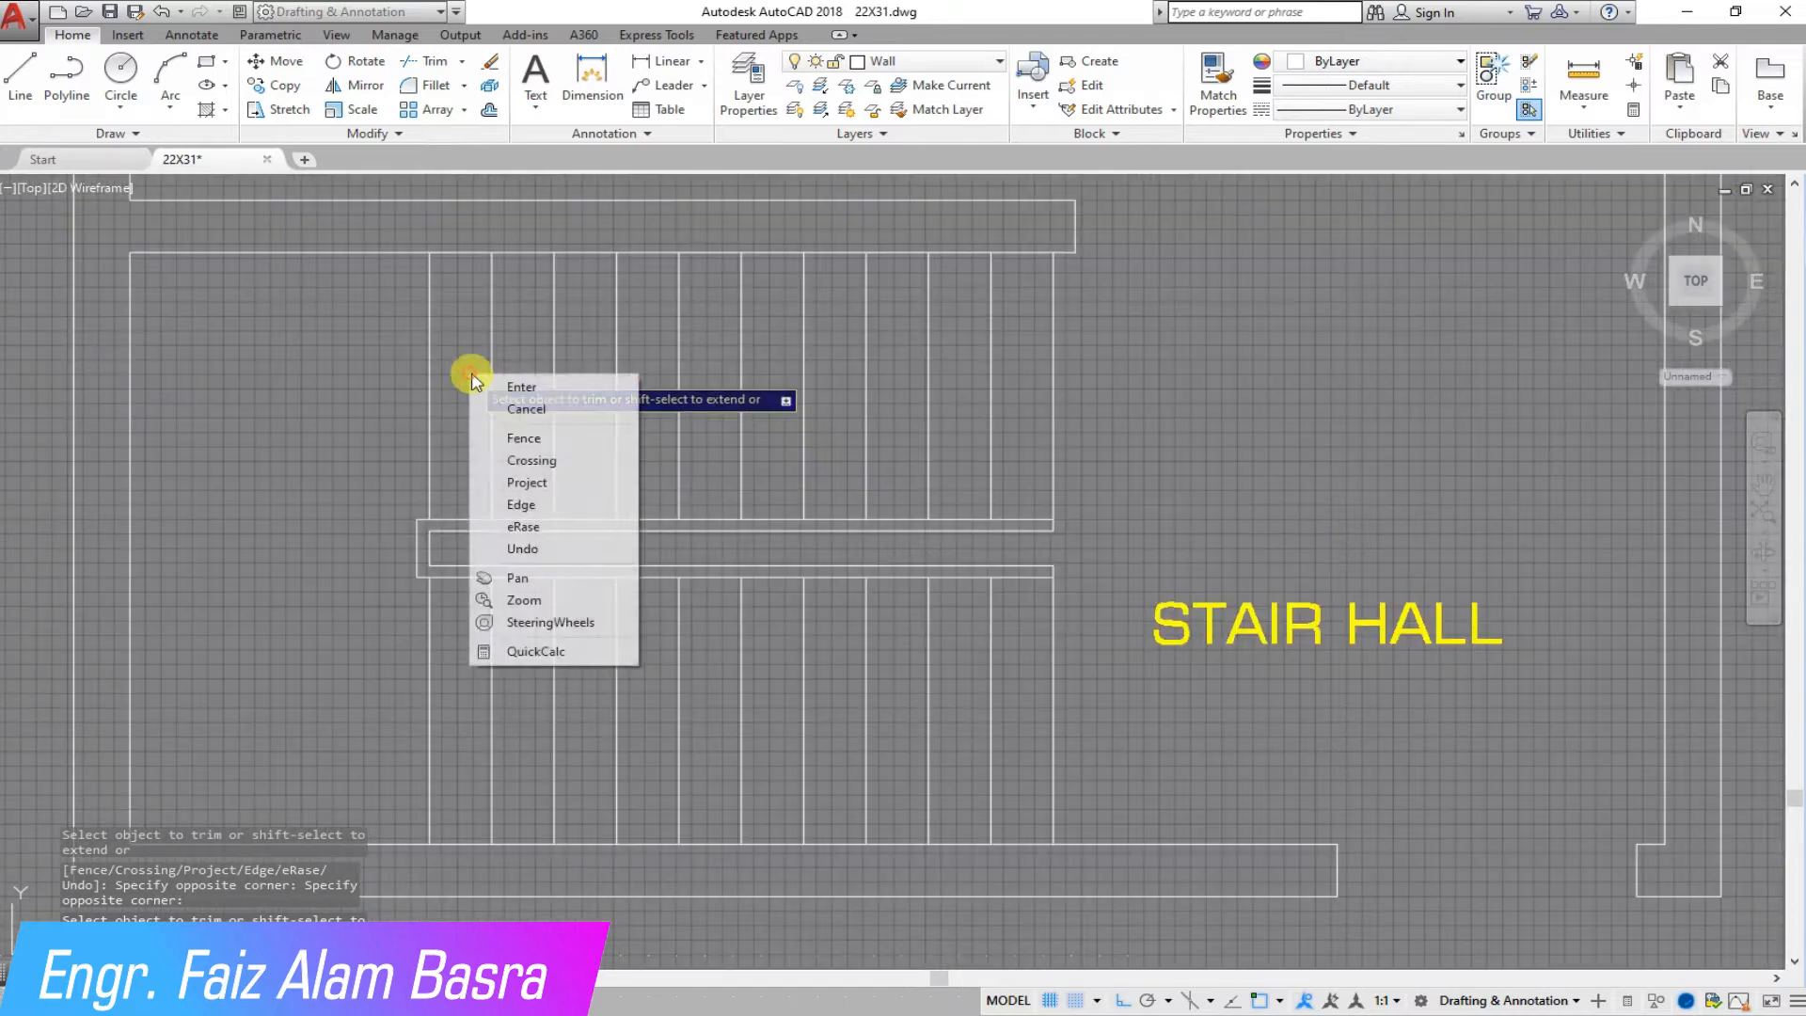
click(492, 385)
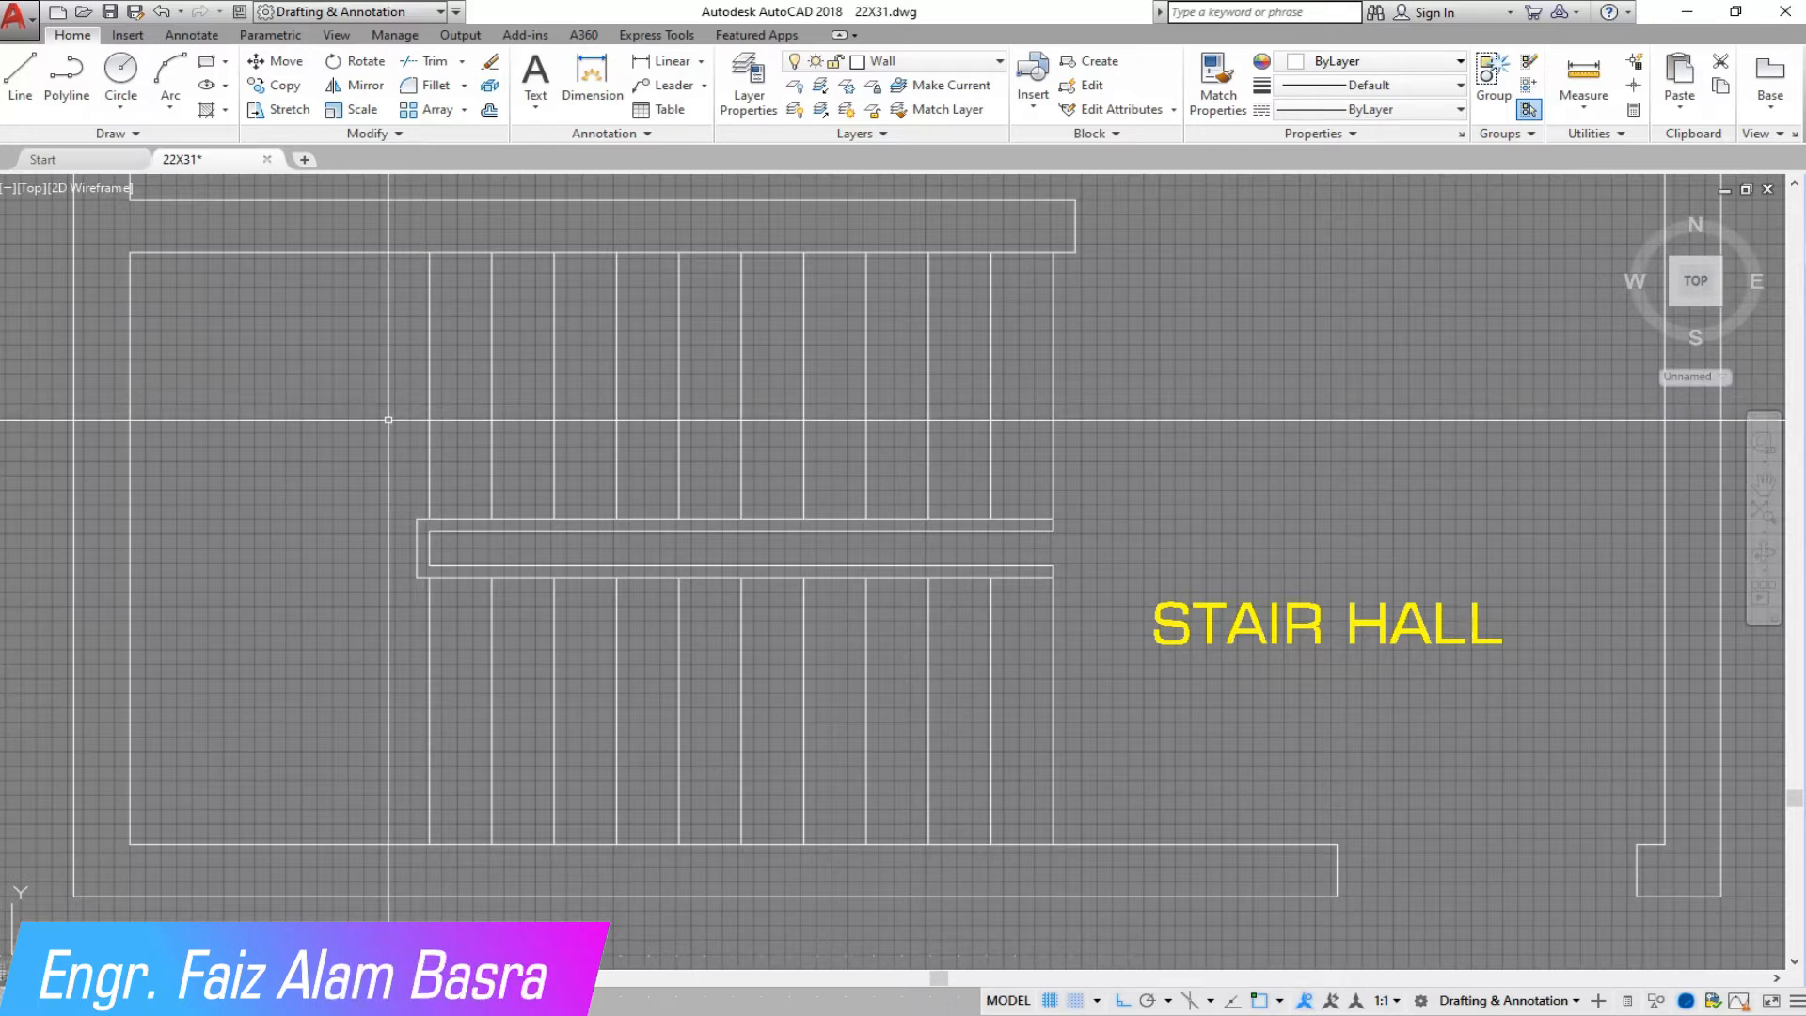
Extend the lower flight's third tread from the open end across the handrail strip.
click(423, 60)
right_click(1106, 493)
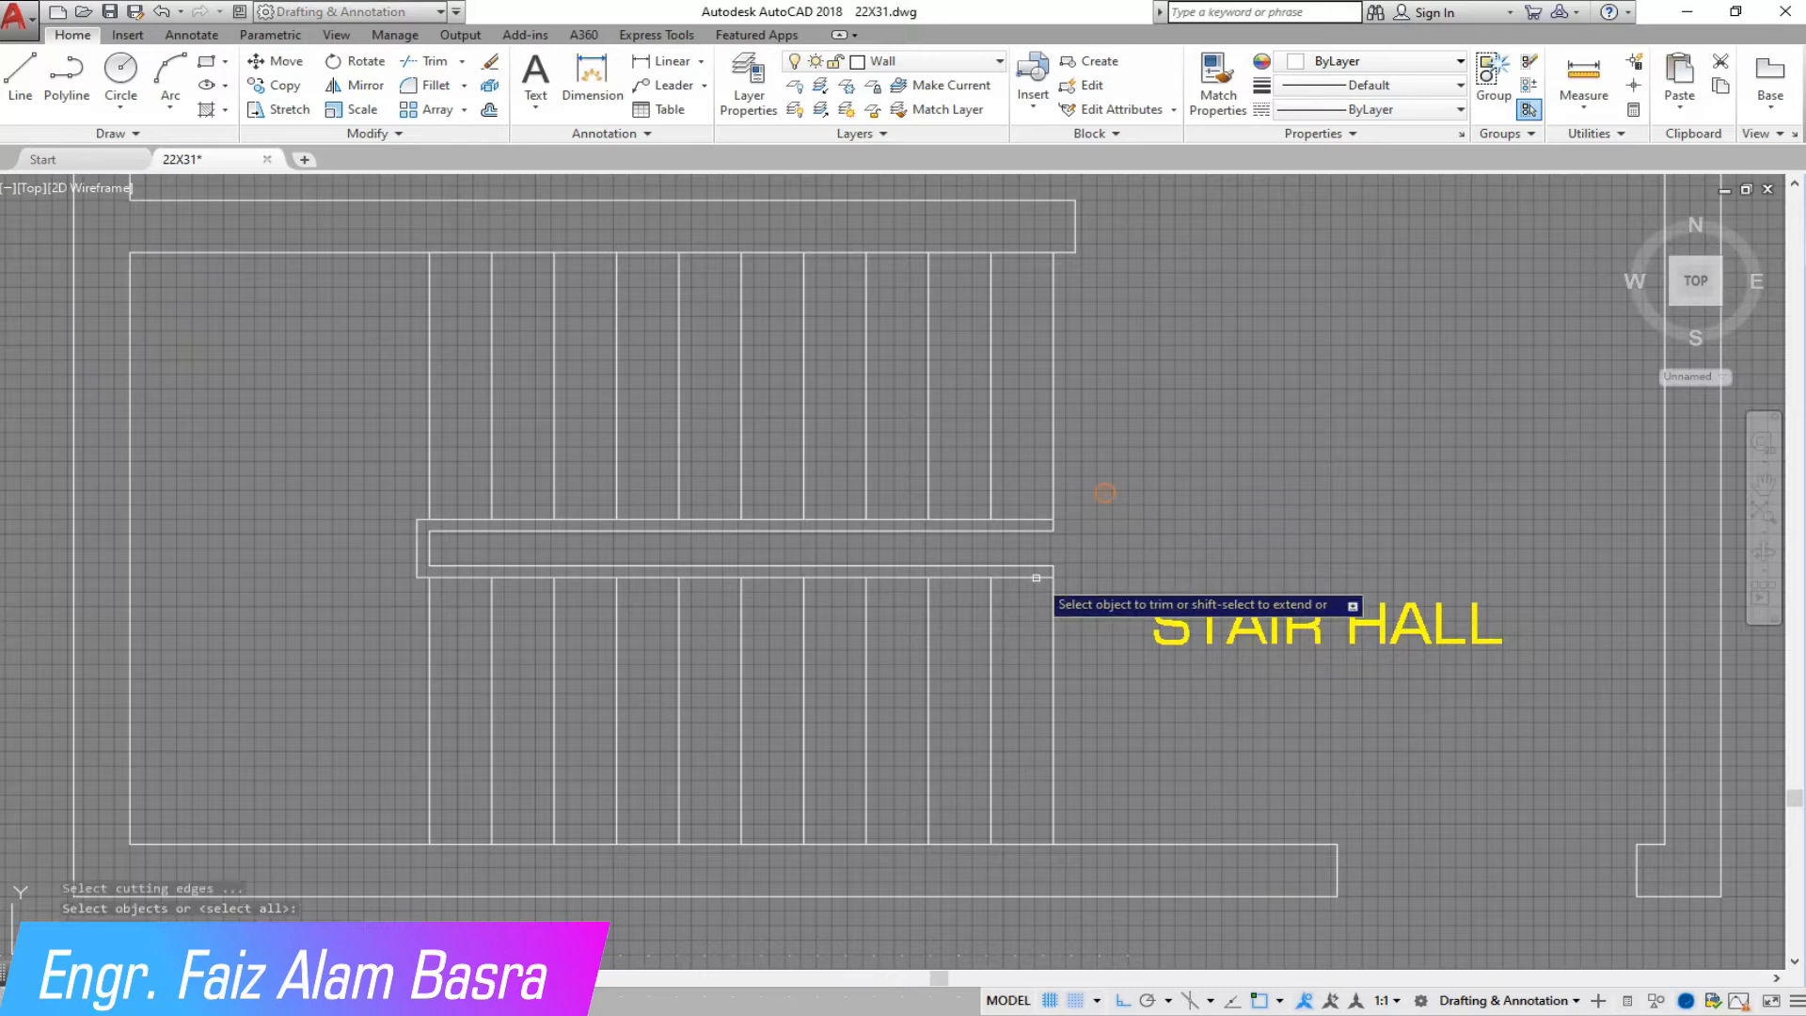
scroll(552, 484, down, 2)
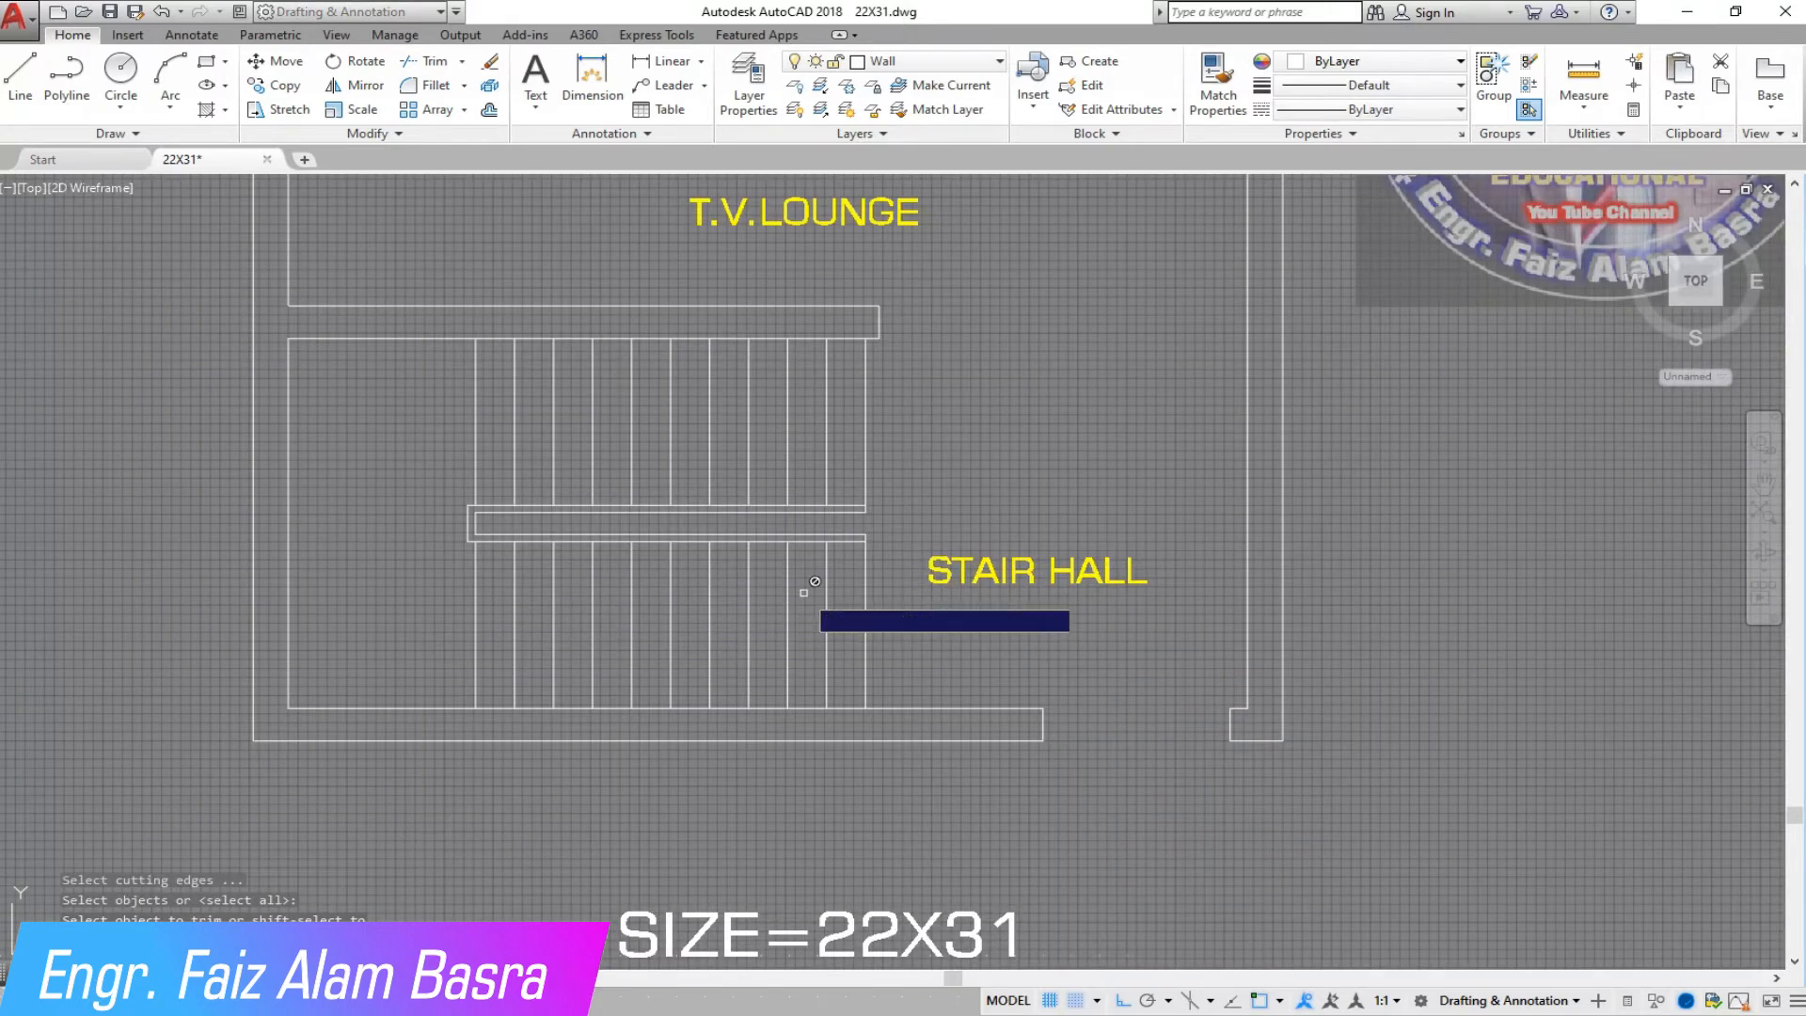
scroll(814, 581, up, 3)
click(457, 130)
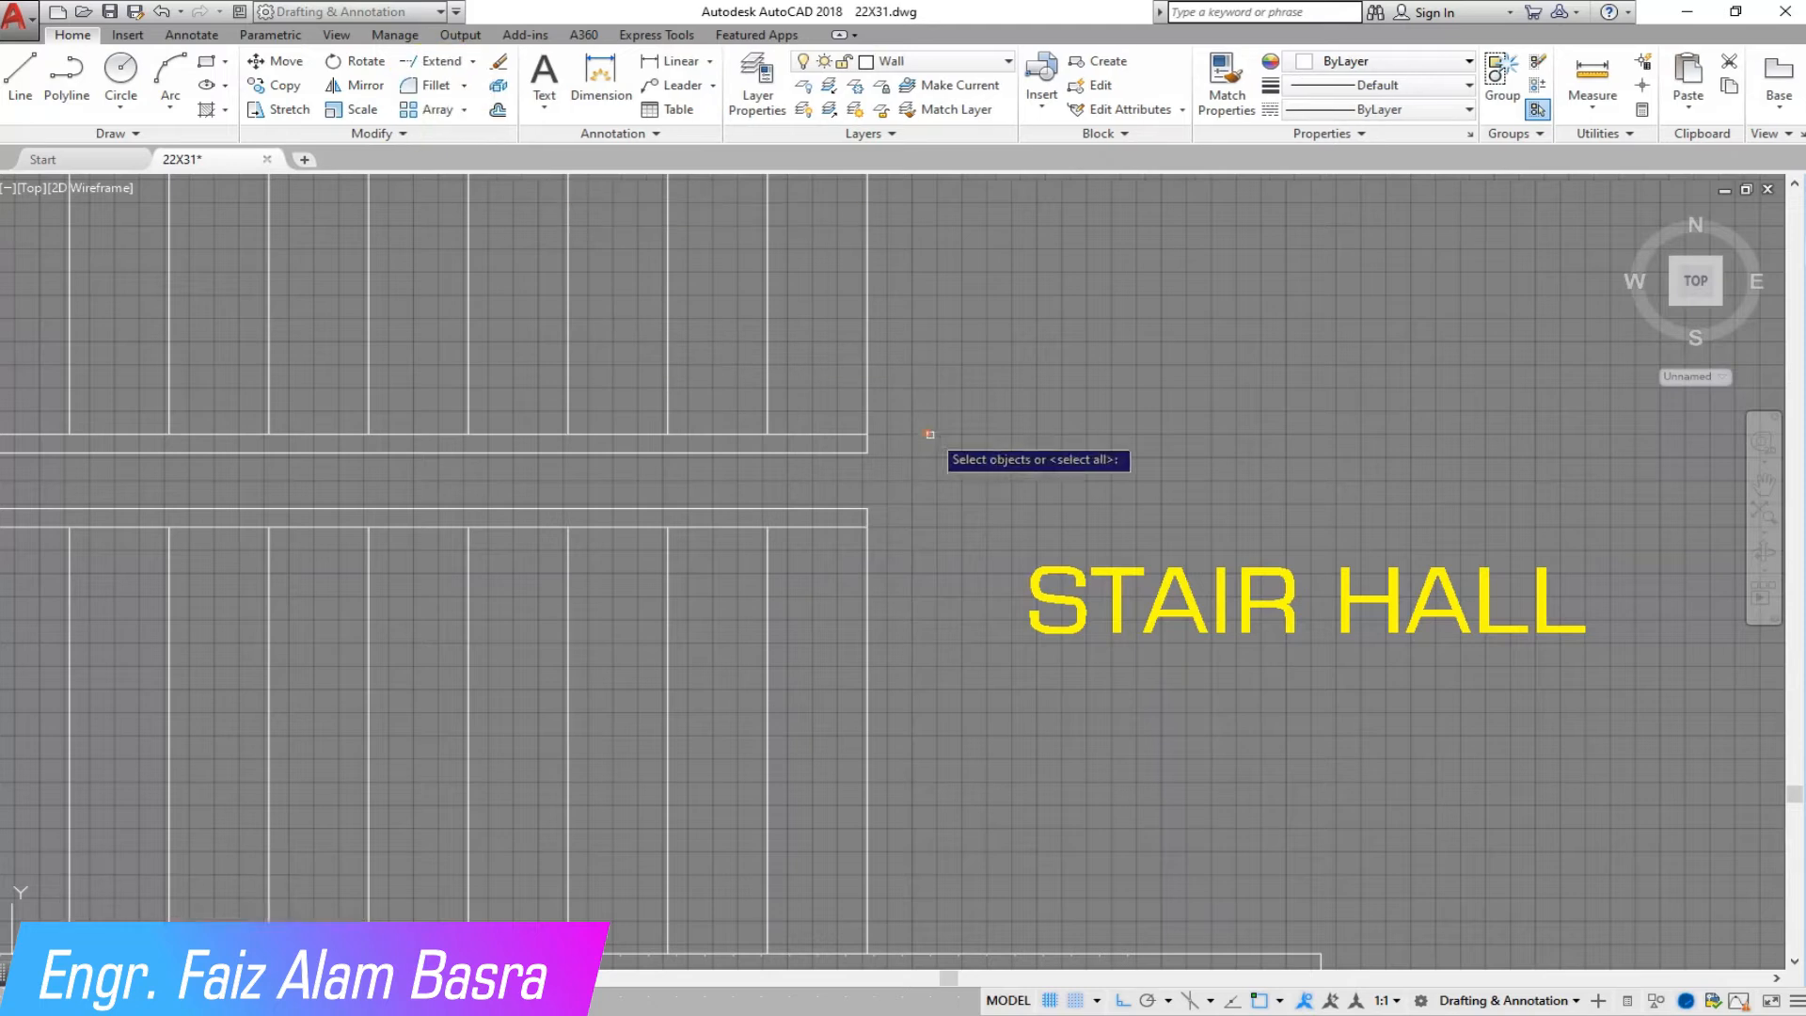
key(Escape)
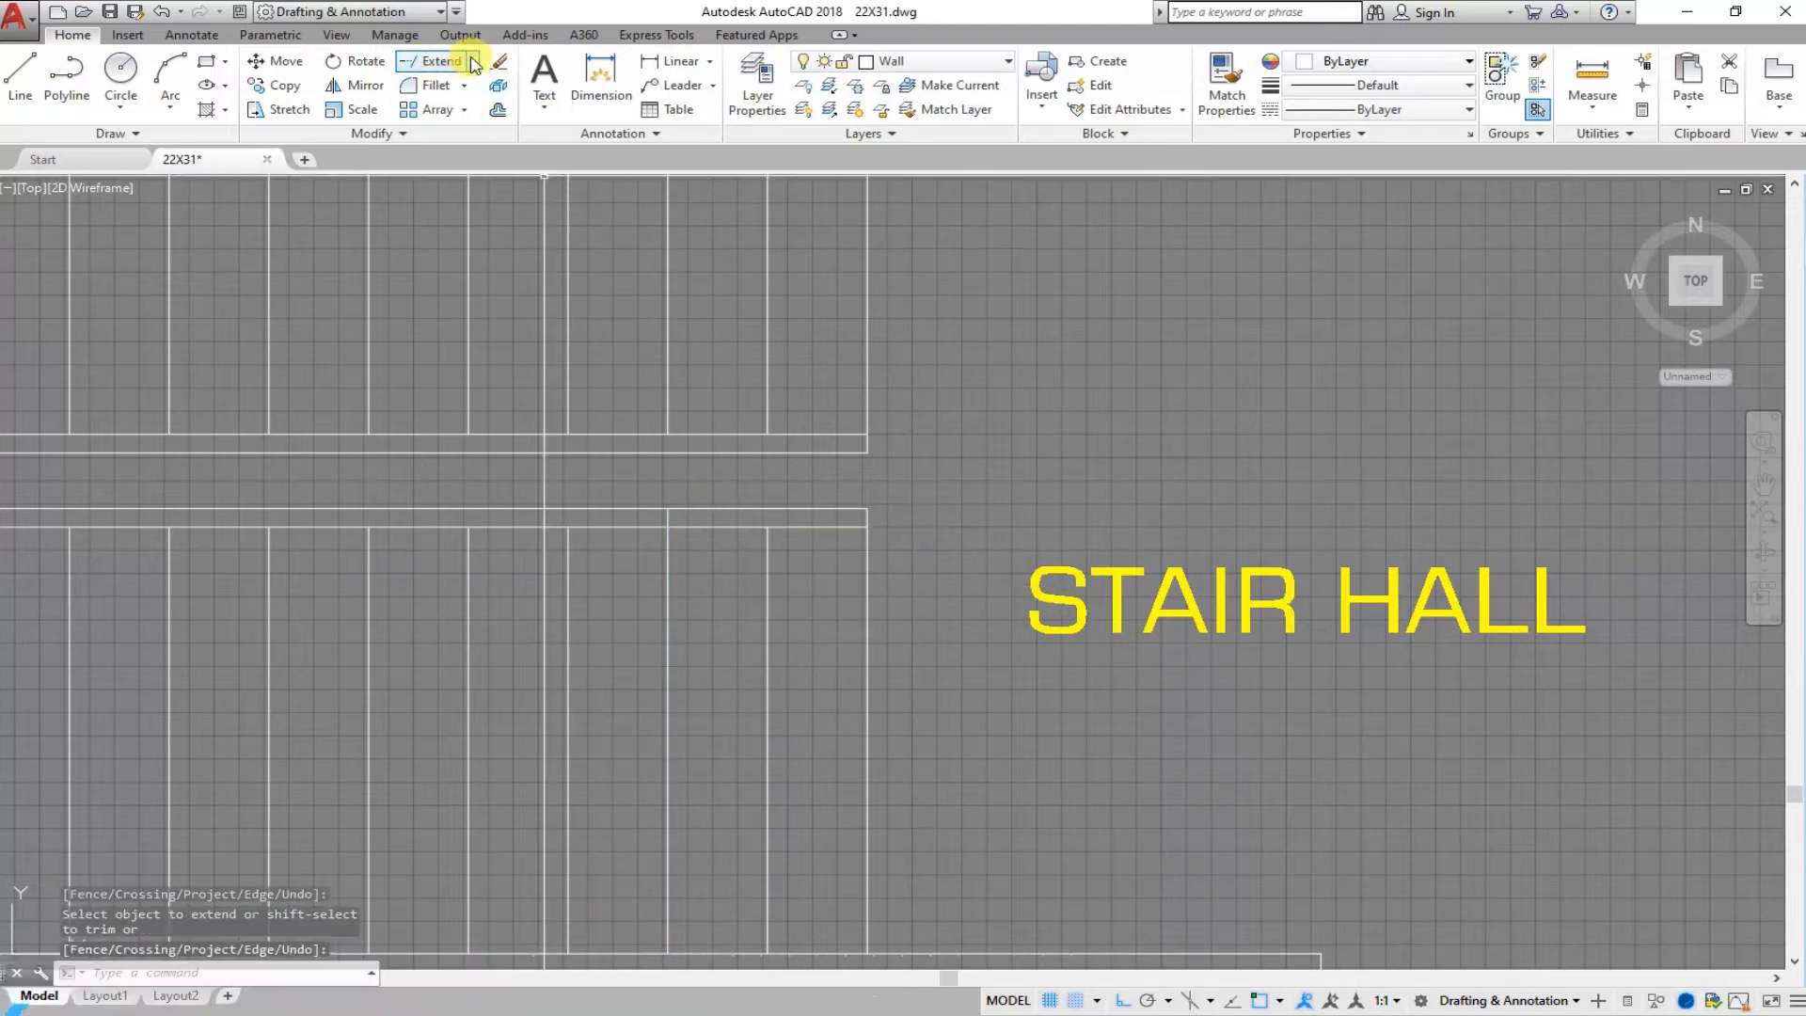
Trim the lower handrail lines beyond the lower flight's third tread from the open end.
click(473, 62)
click(455, 95)
scroll(955, 446, down, 2)
middle_drag(955, 447, 664, 435)
key(Return)
scroll(663, 415, up, 2)
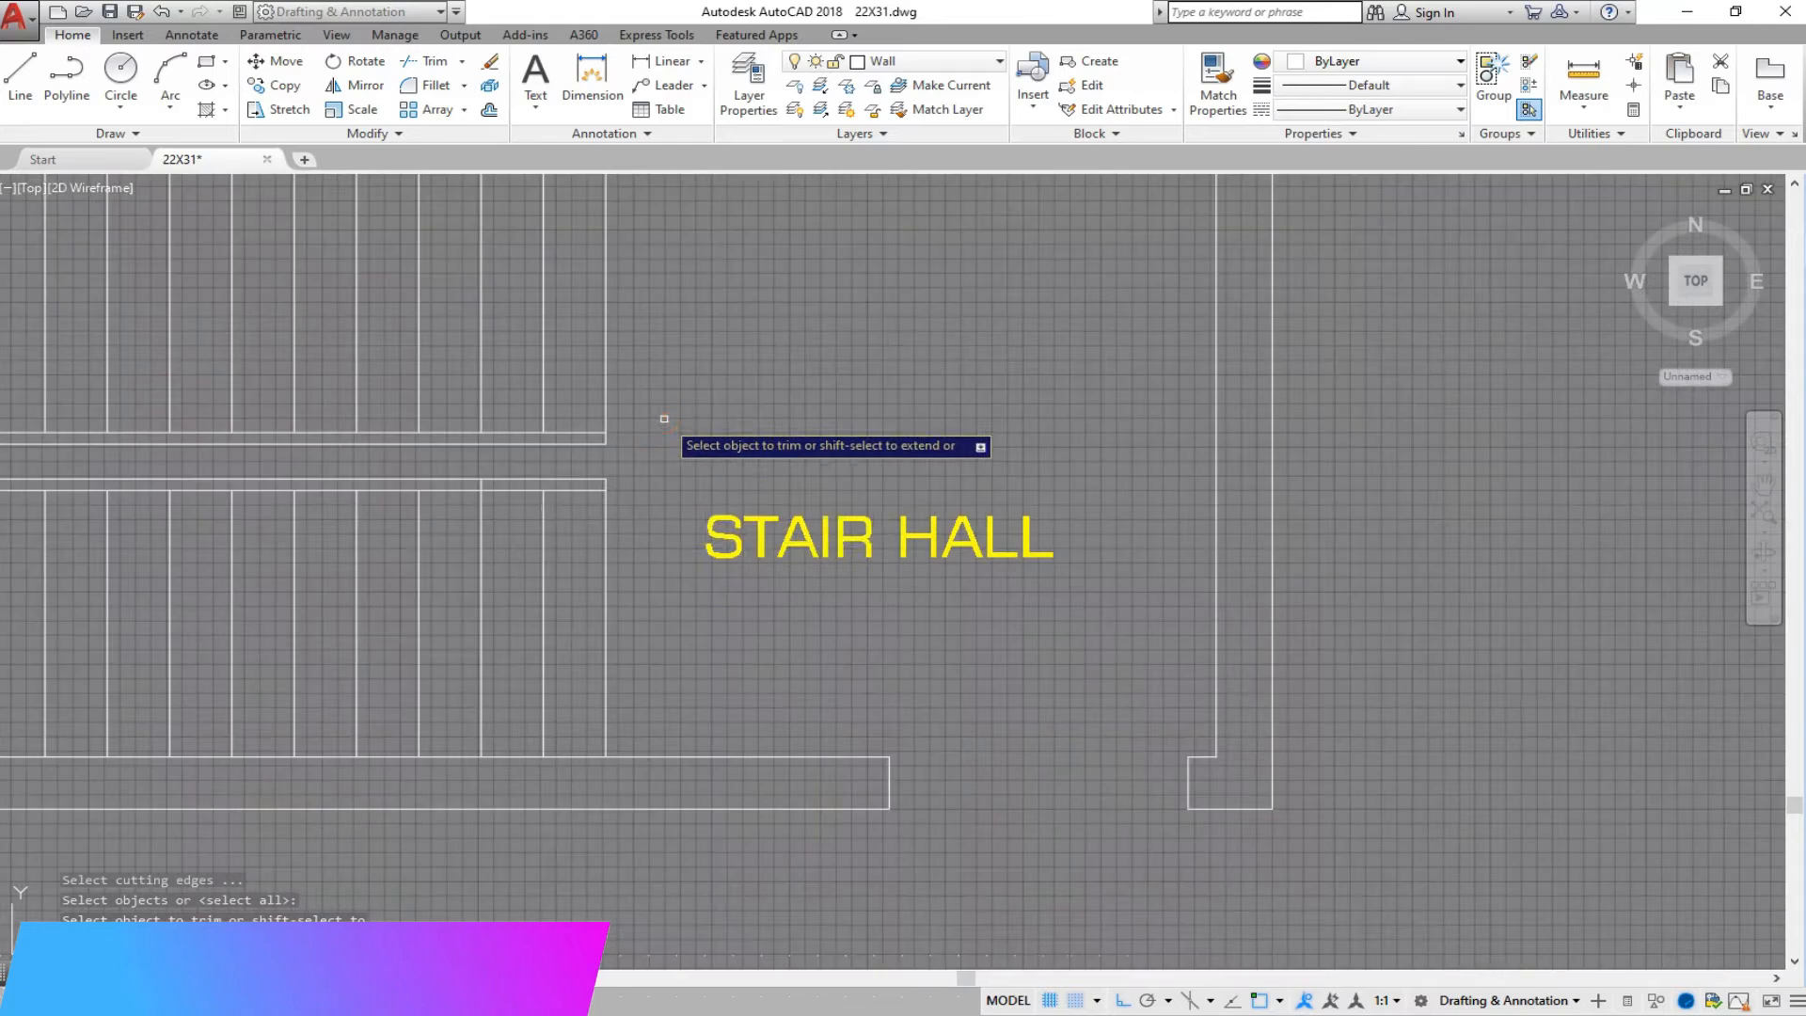
click(529, 513)
click(496, 470)
Delete the lower flight's last two treads and the leftover handrail segment between them.
right_click(687, 431)
click(717, 444)
click(639, 508)
click(528, 466)
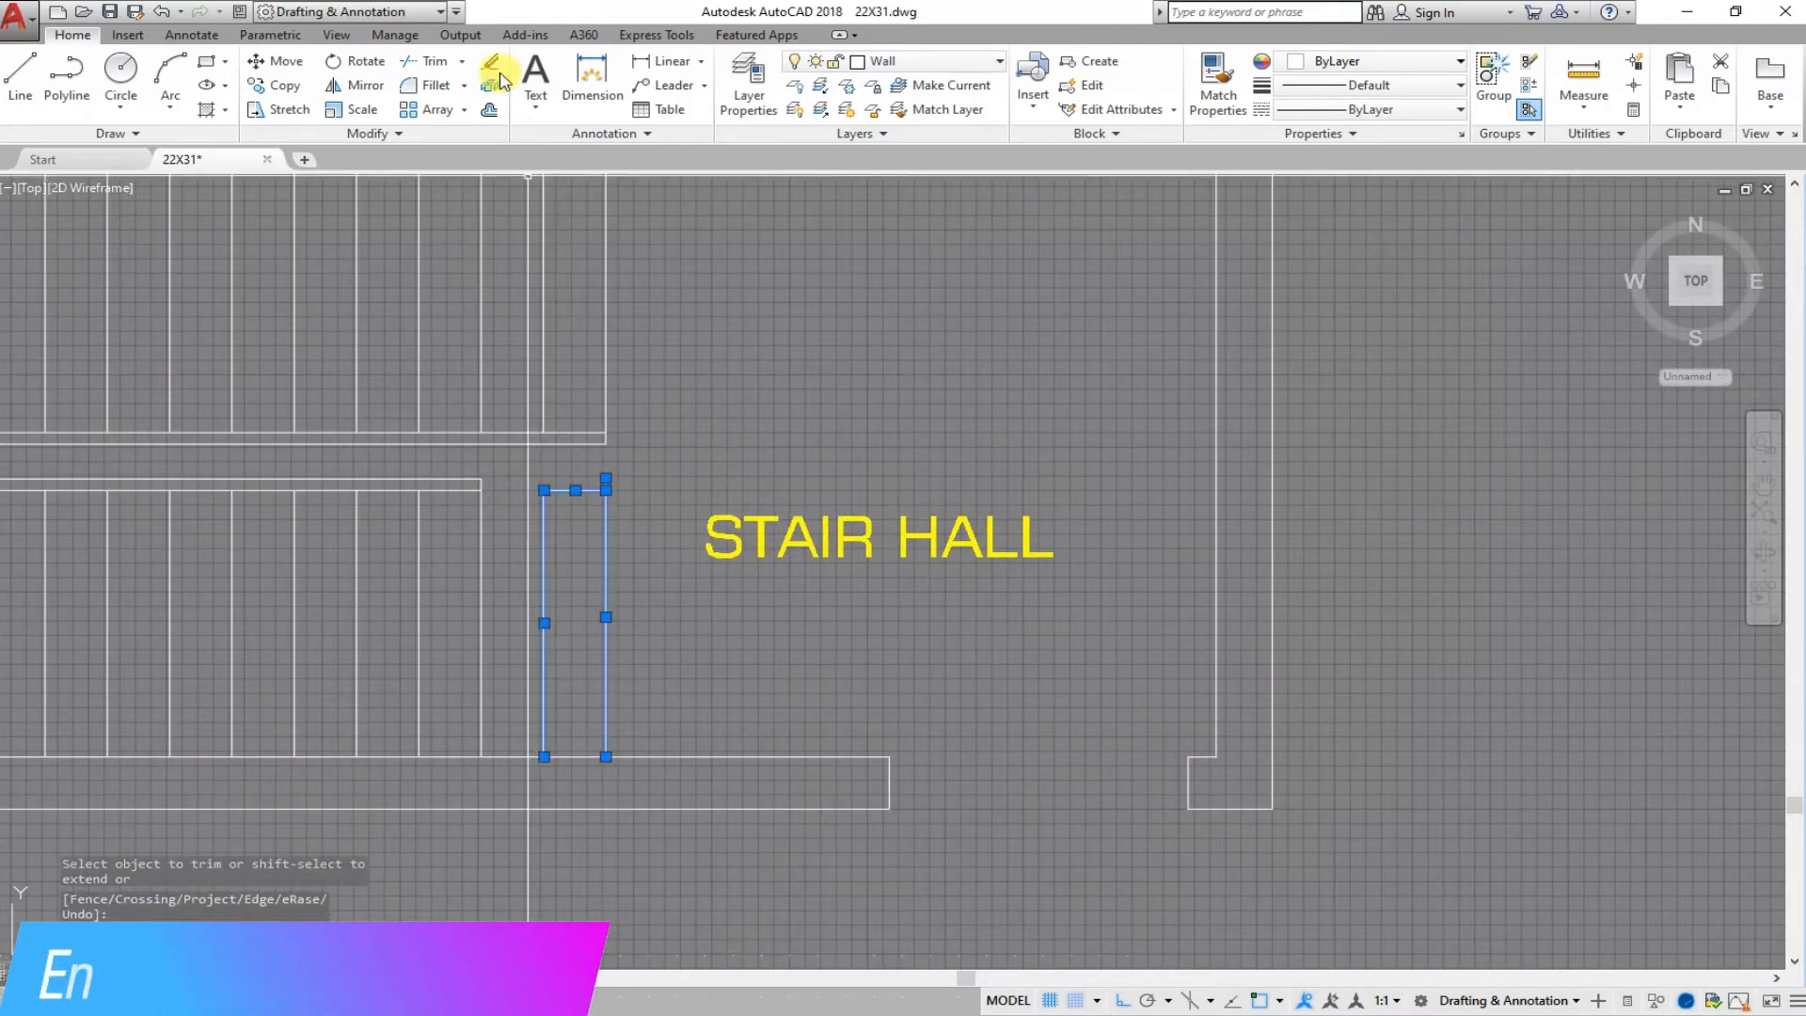
click(490, 62)
Try a 3" fillet on the handrail's outer upper corner at the landing end and undo it.
scroll(690, 585, down, 1)
scroll(235, 491, up, 2)
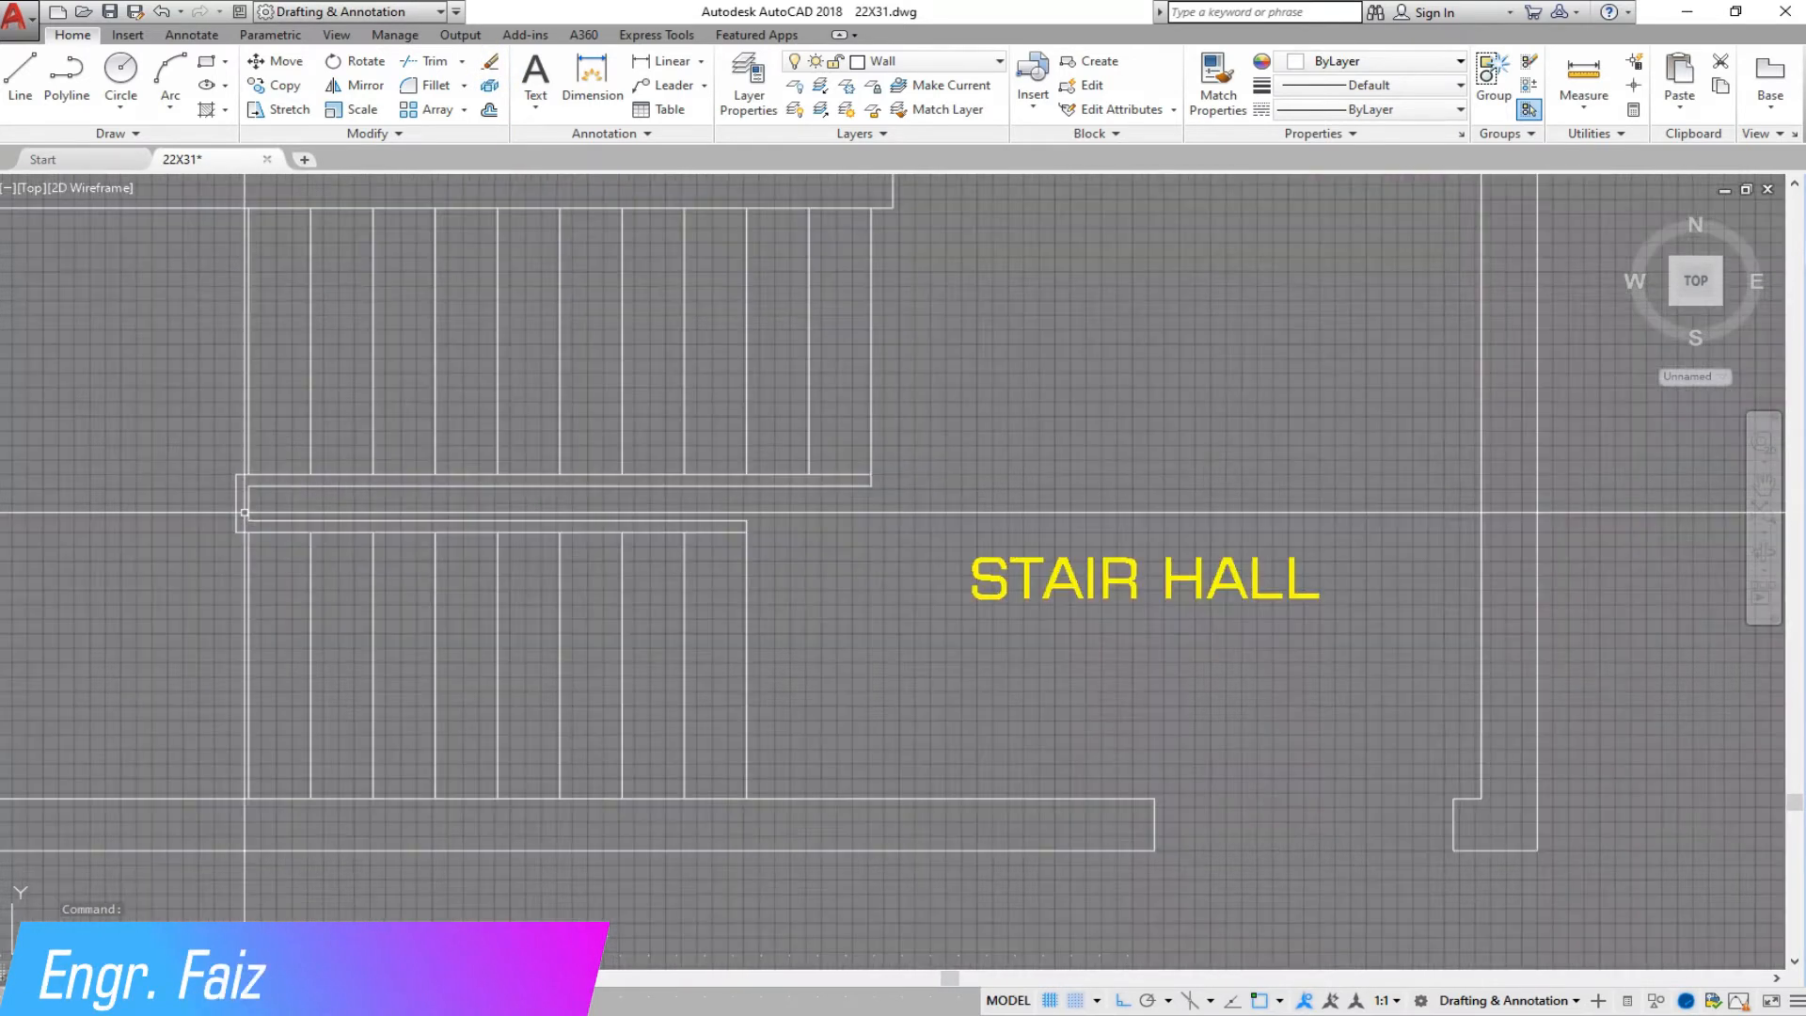
scroll(234, 491, up, 2)
click(434, 85)
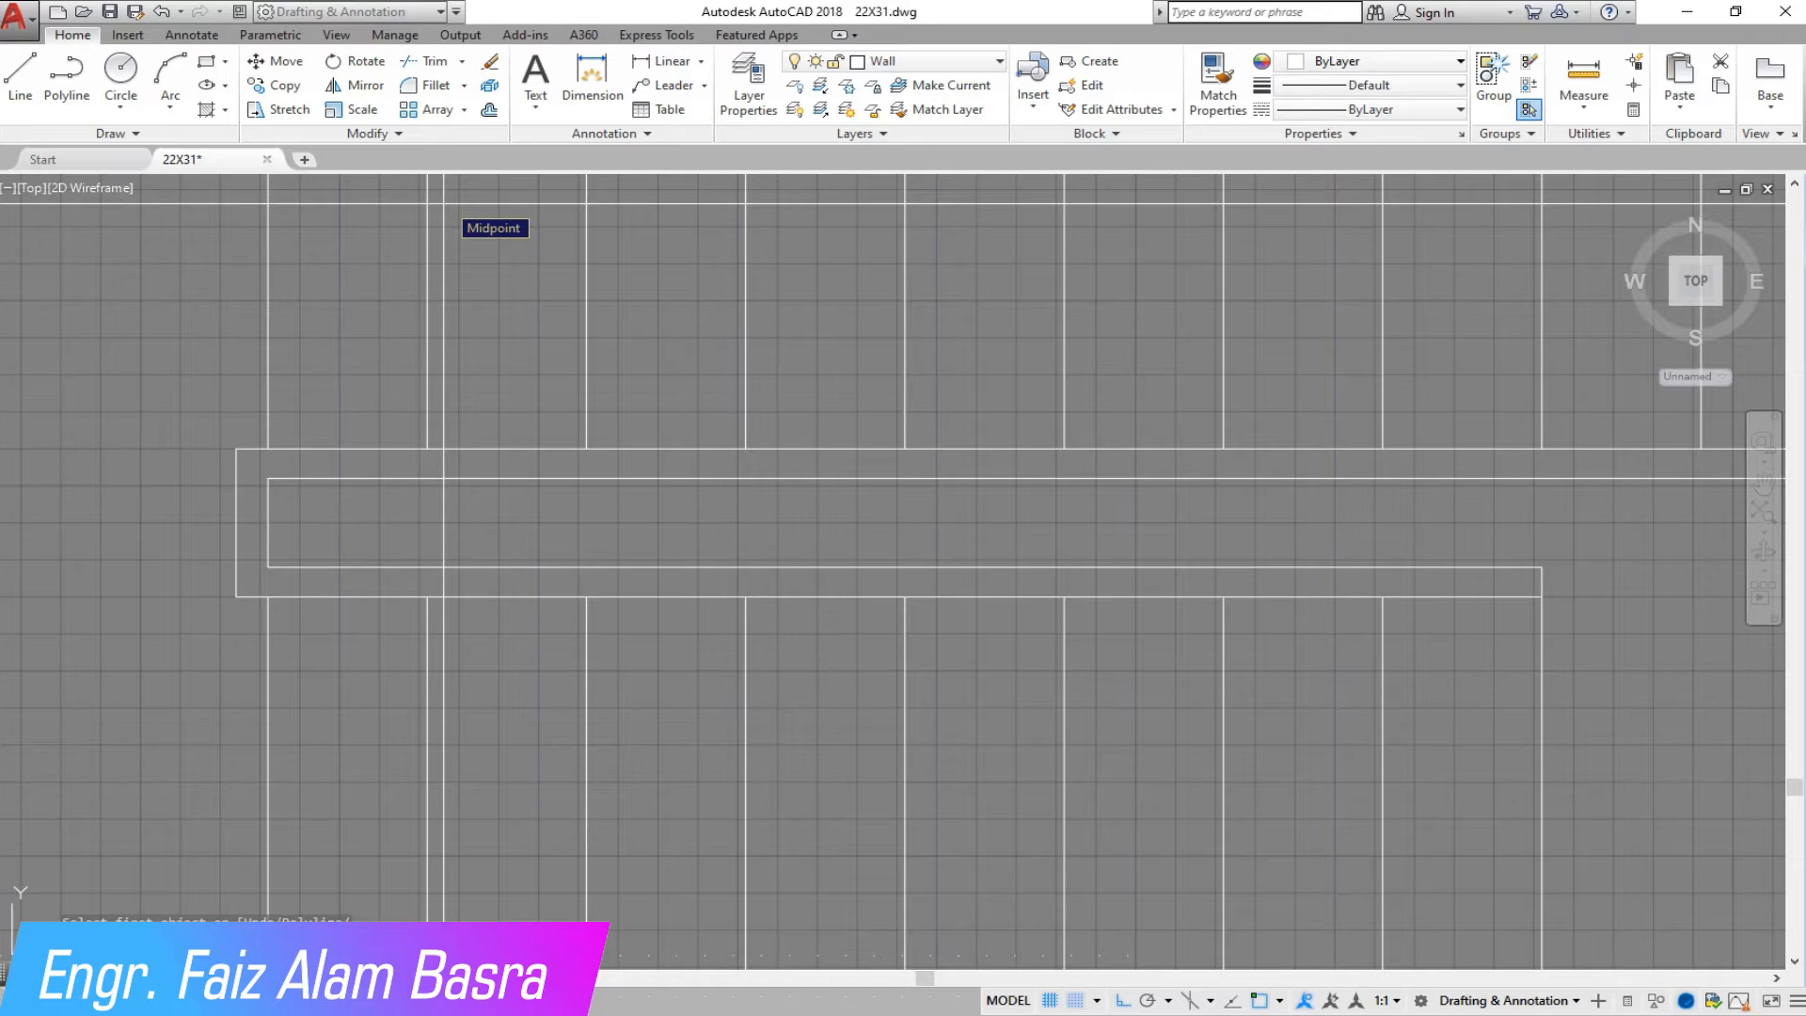
key(Return)
scroll(229, 487, up, 3)
click(349, 386)
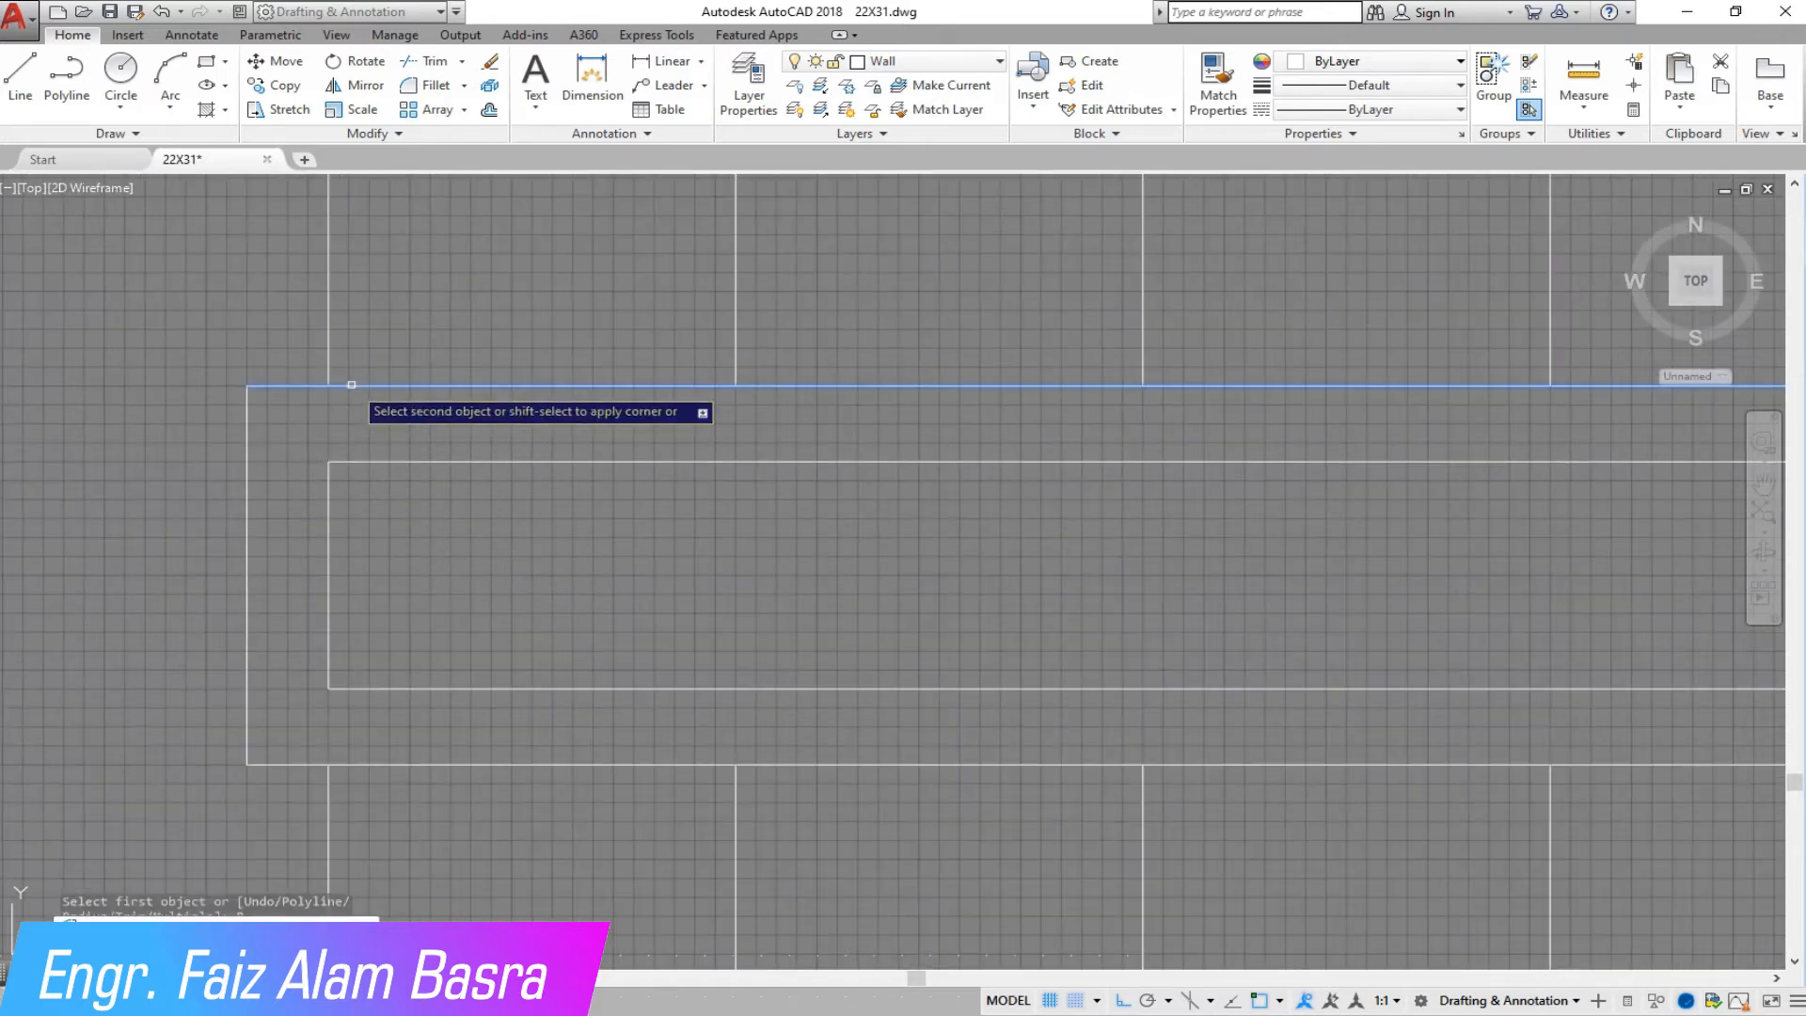
click(248, 428)
scroll(248, 405, up, 2)
scroll(358, 376, down, 2)
scroll(394, 341, up, 2)
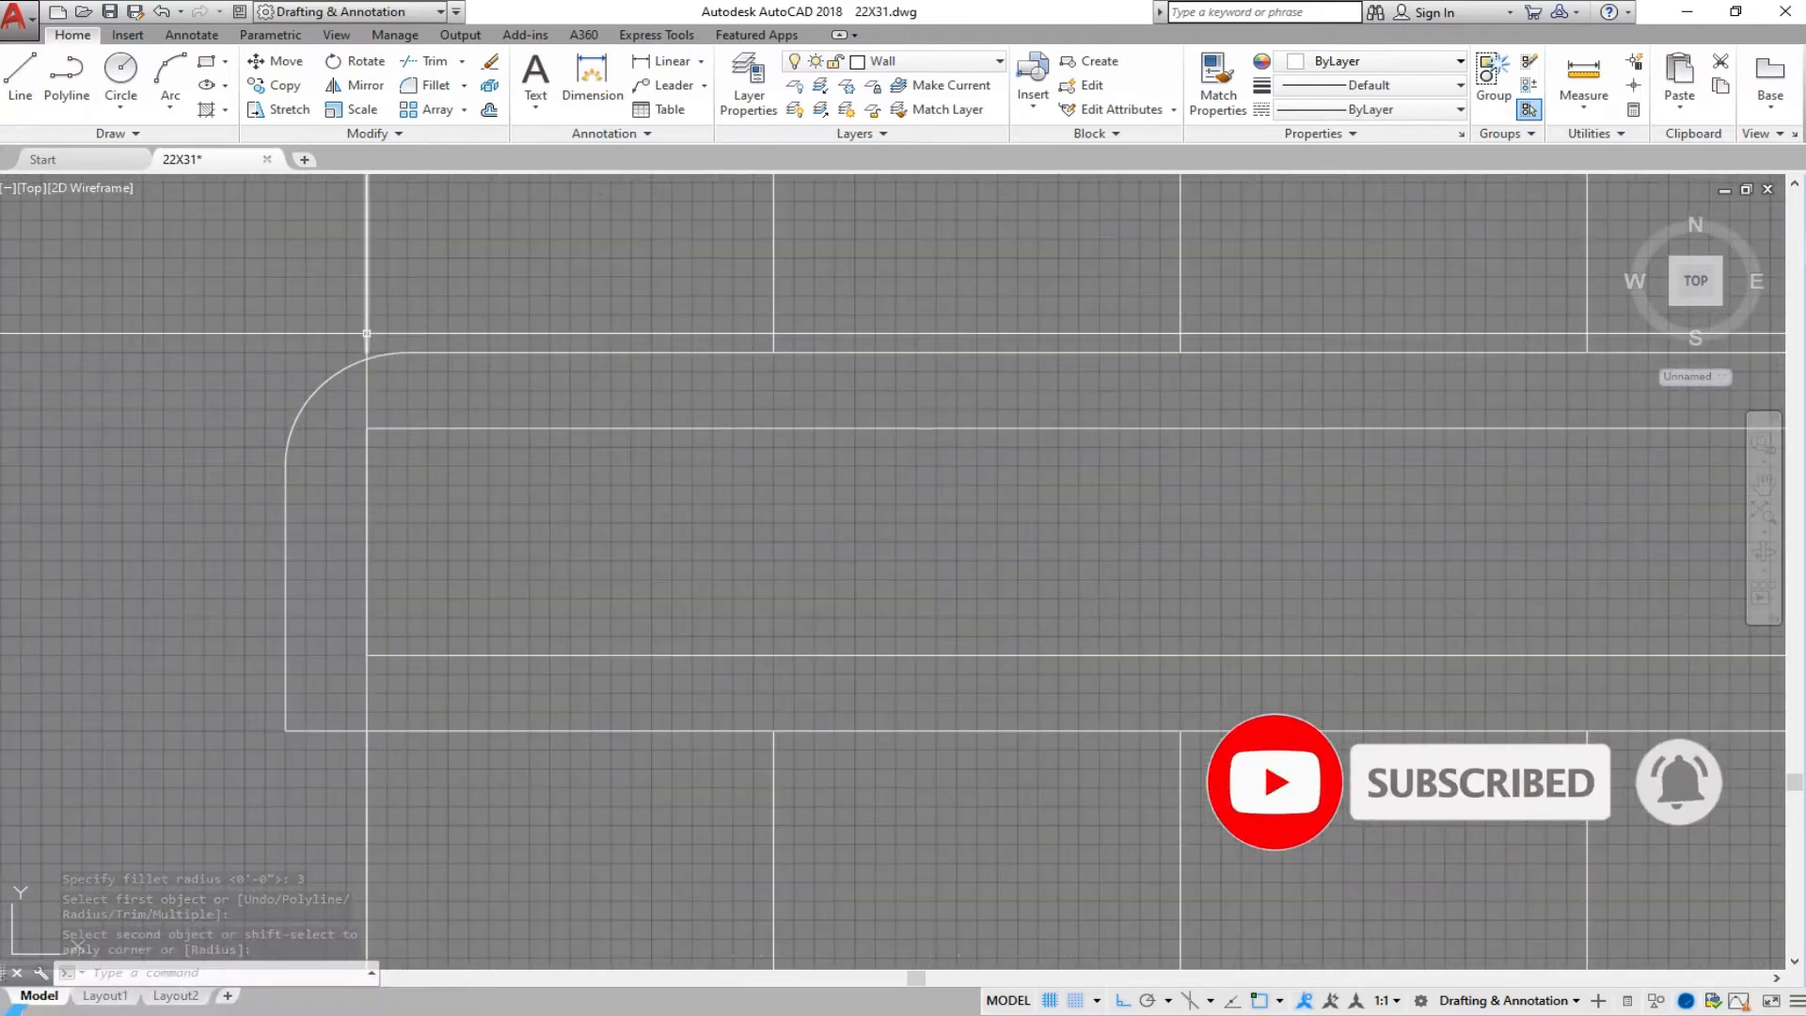
click(162, 11)
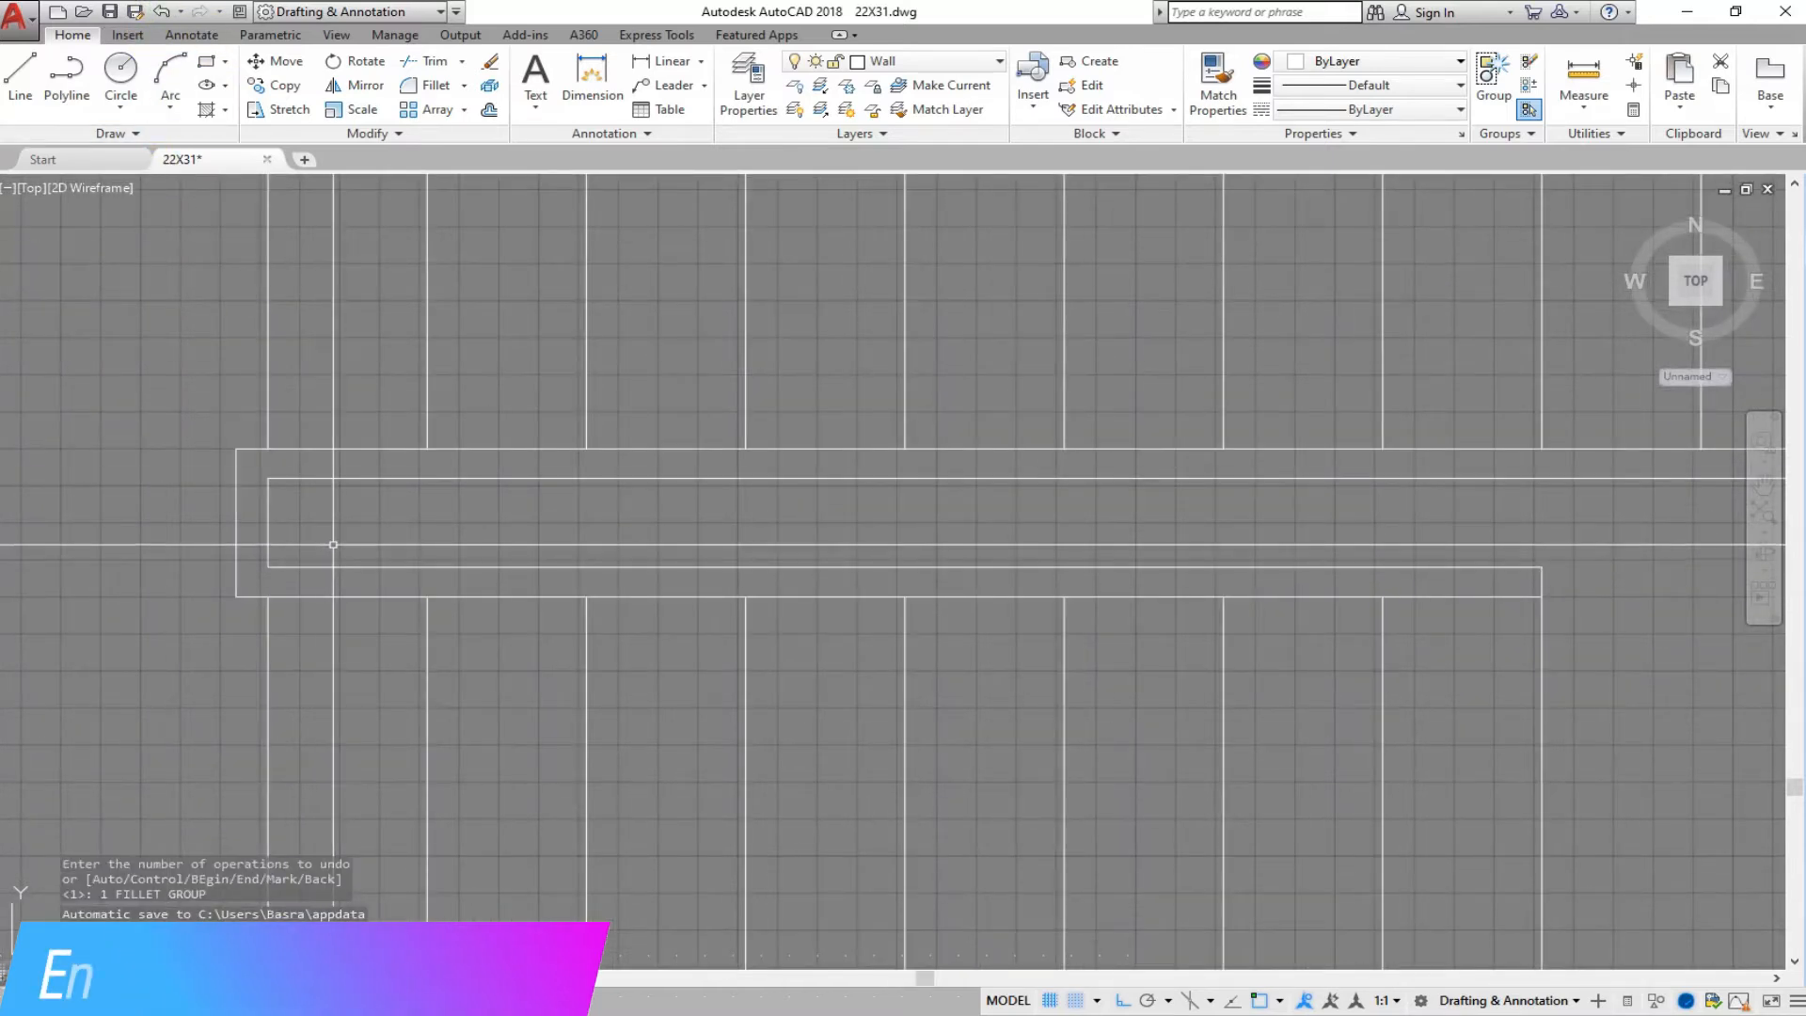
Fillet the outer and inner handrail corners at the landing end with a 2" radius.
text(R)
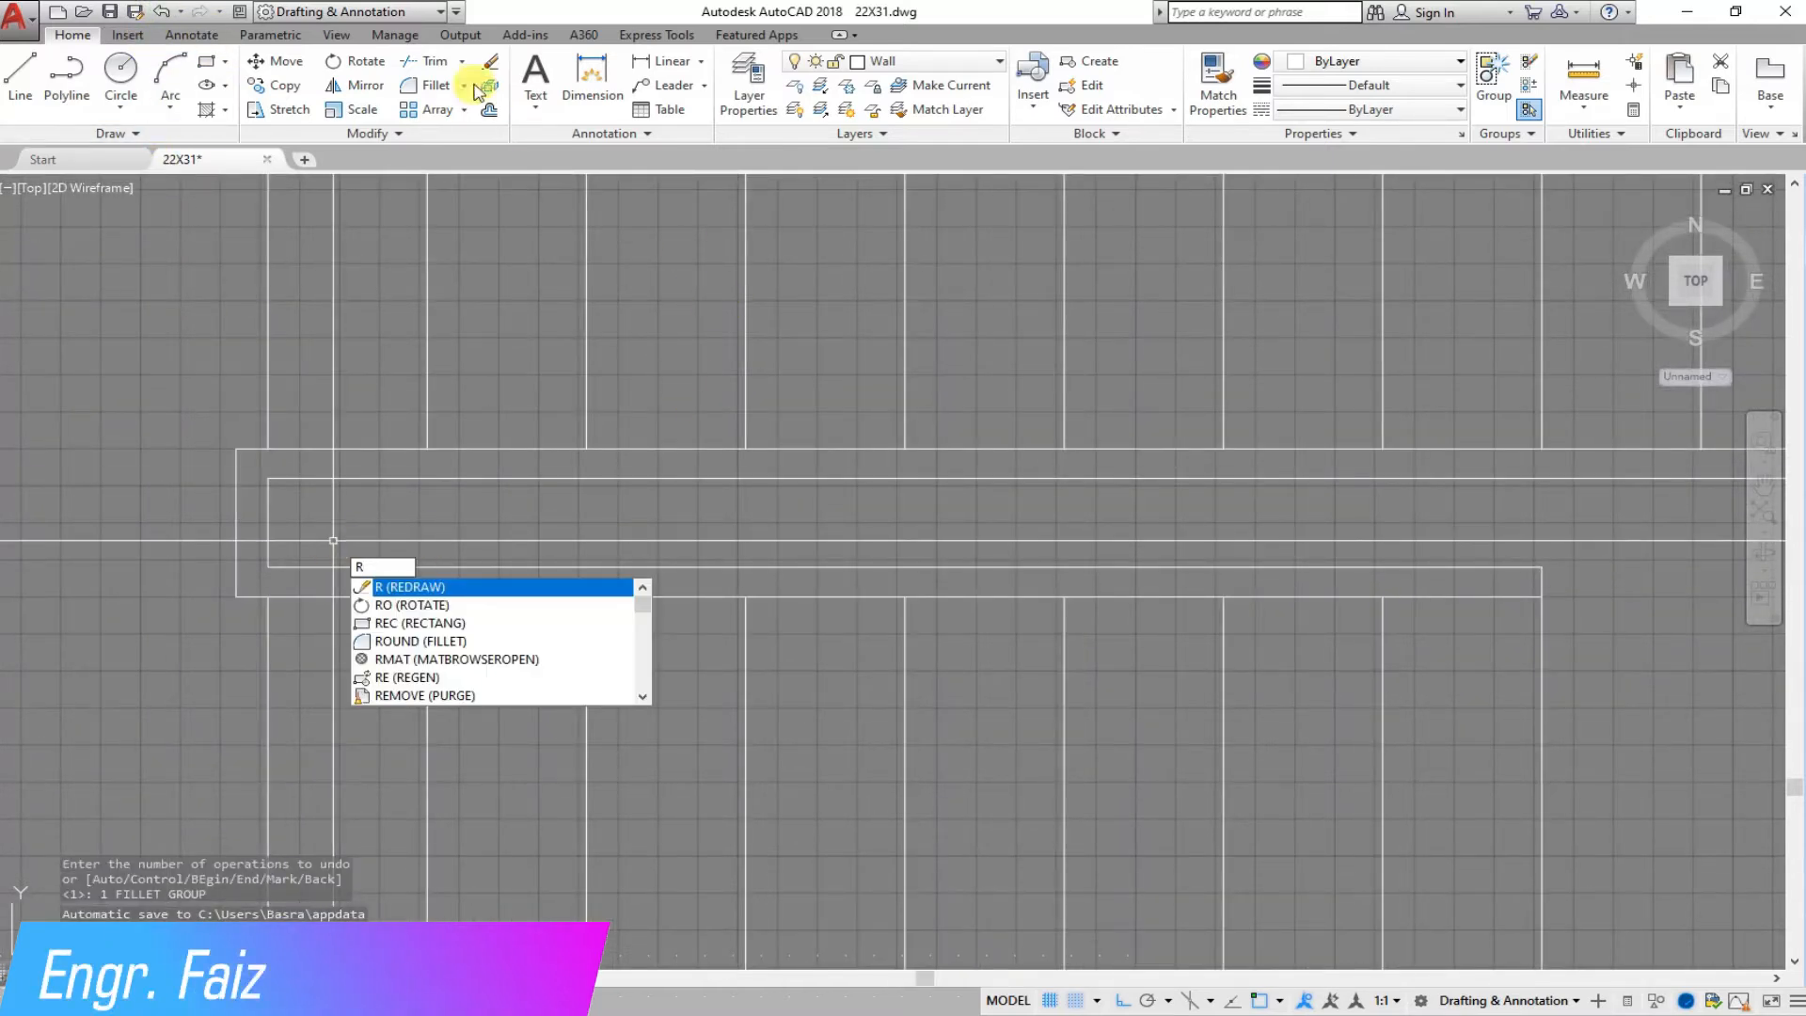
click(446, 81)
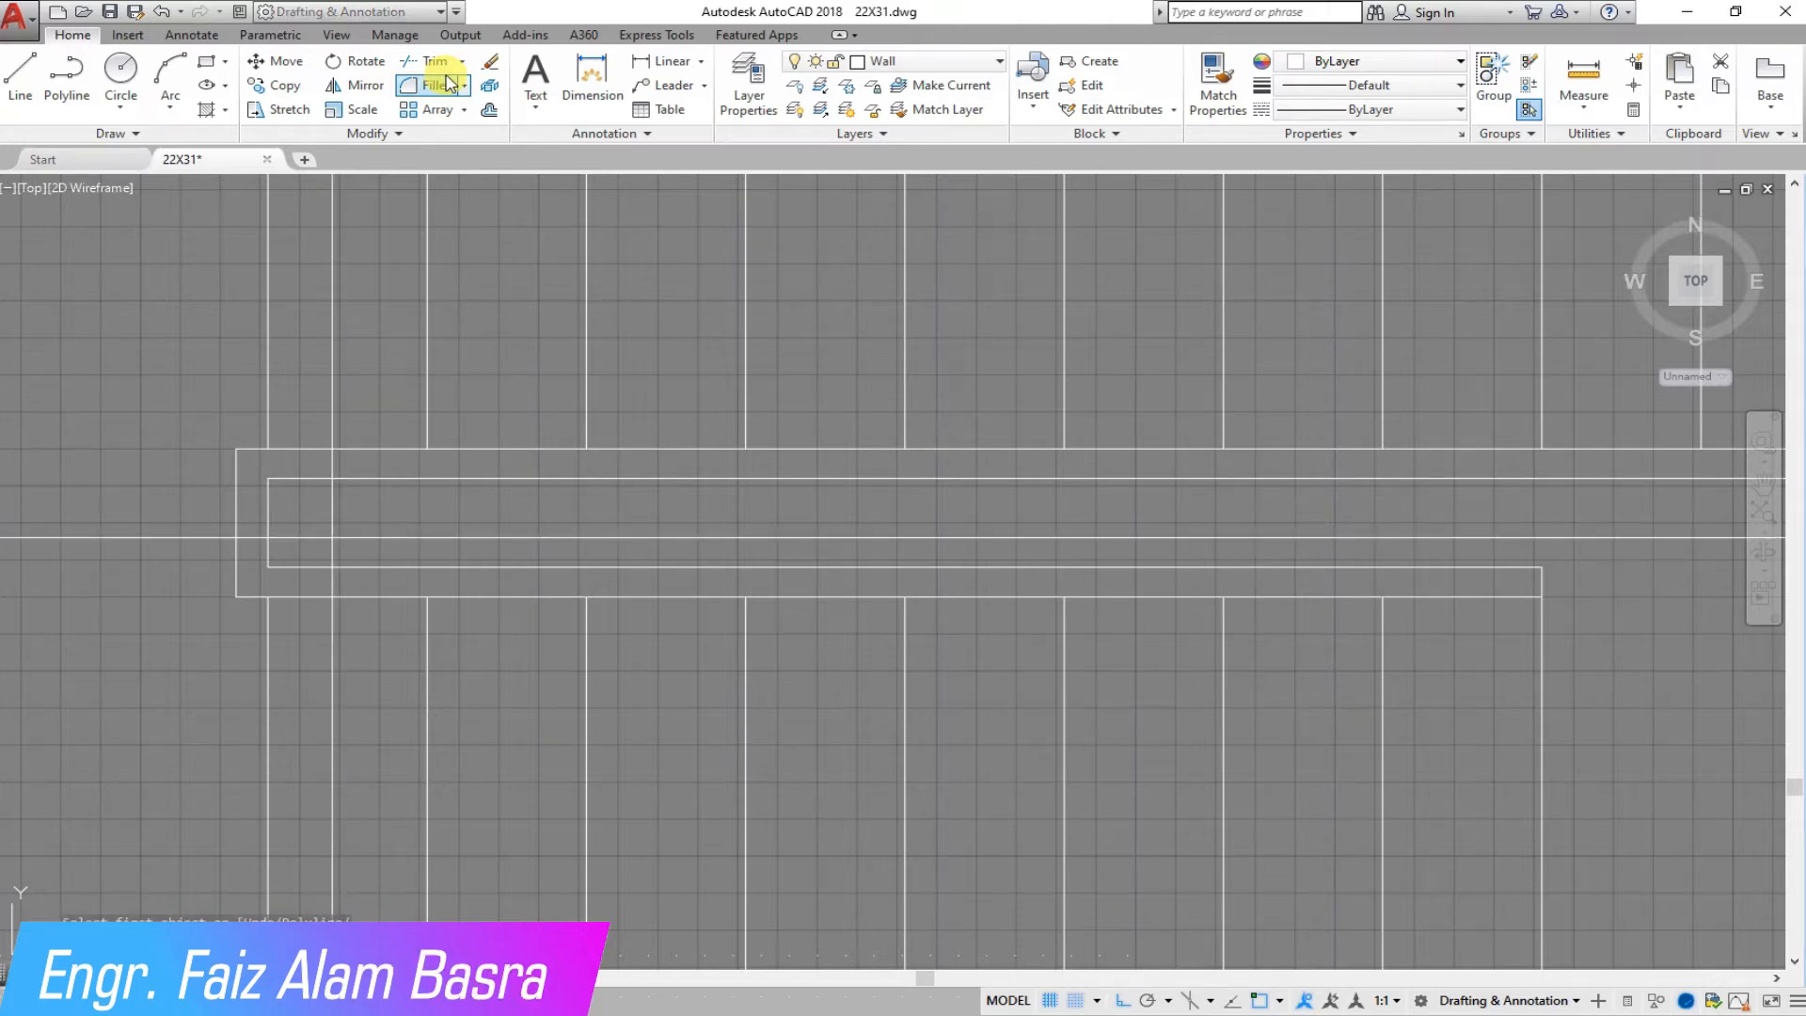
text(R)
scroll(321, 612, up, 2)
click(256, 564)
click(311, 608)
click(254, 415)
click(341, 373)
scroll(245, 441, down, 2)
scroll(281, 431, up, 2)
key(space)
click(278, 433)
click(247, 466)
key(space)
click(247, 550)
Offset the end lines of the lower and upper flights outward at the handrail's open ends.
scroll(247, 550, down, 5)
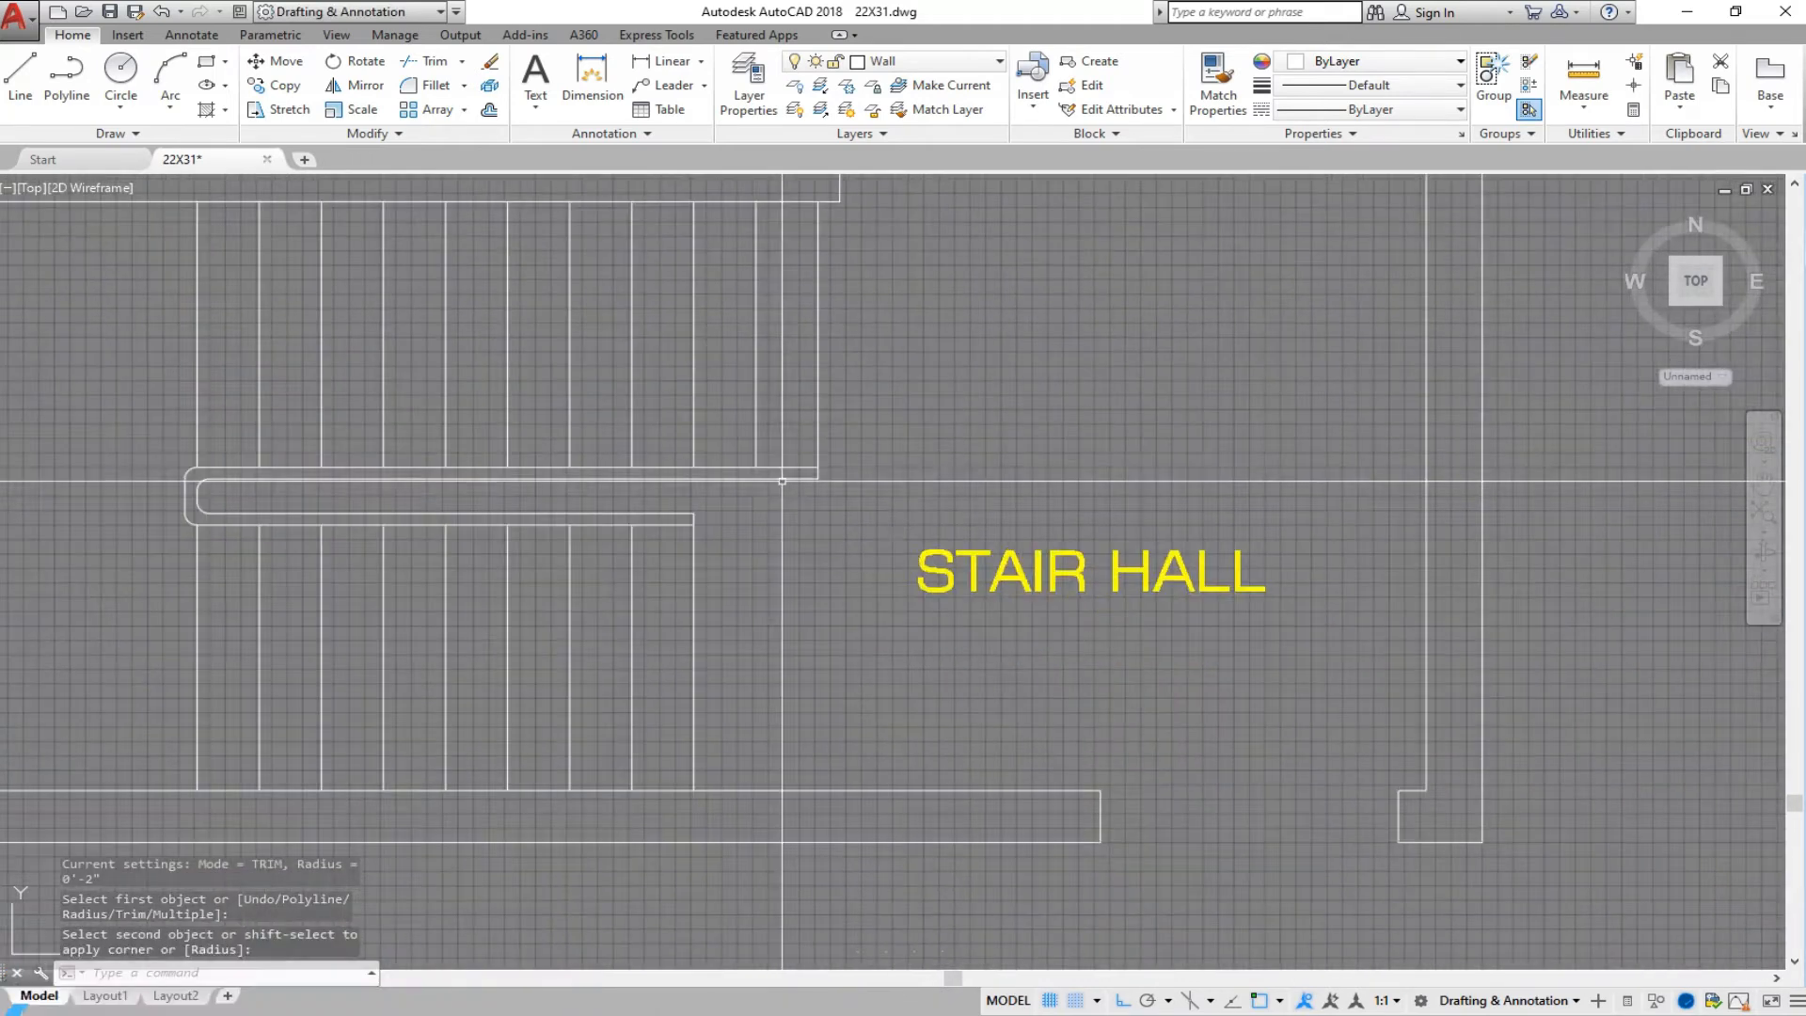
scroll(782, 480, up, 4)
scroll(454, 534, down, 7)
scroll(454, 534, down, 2)
scroll(562, 507, up, 7)
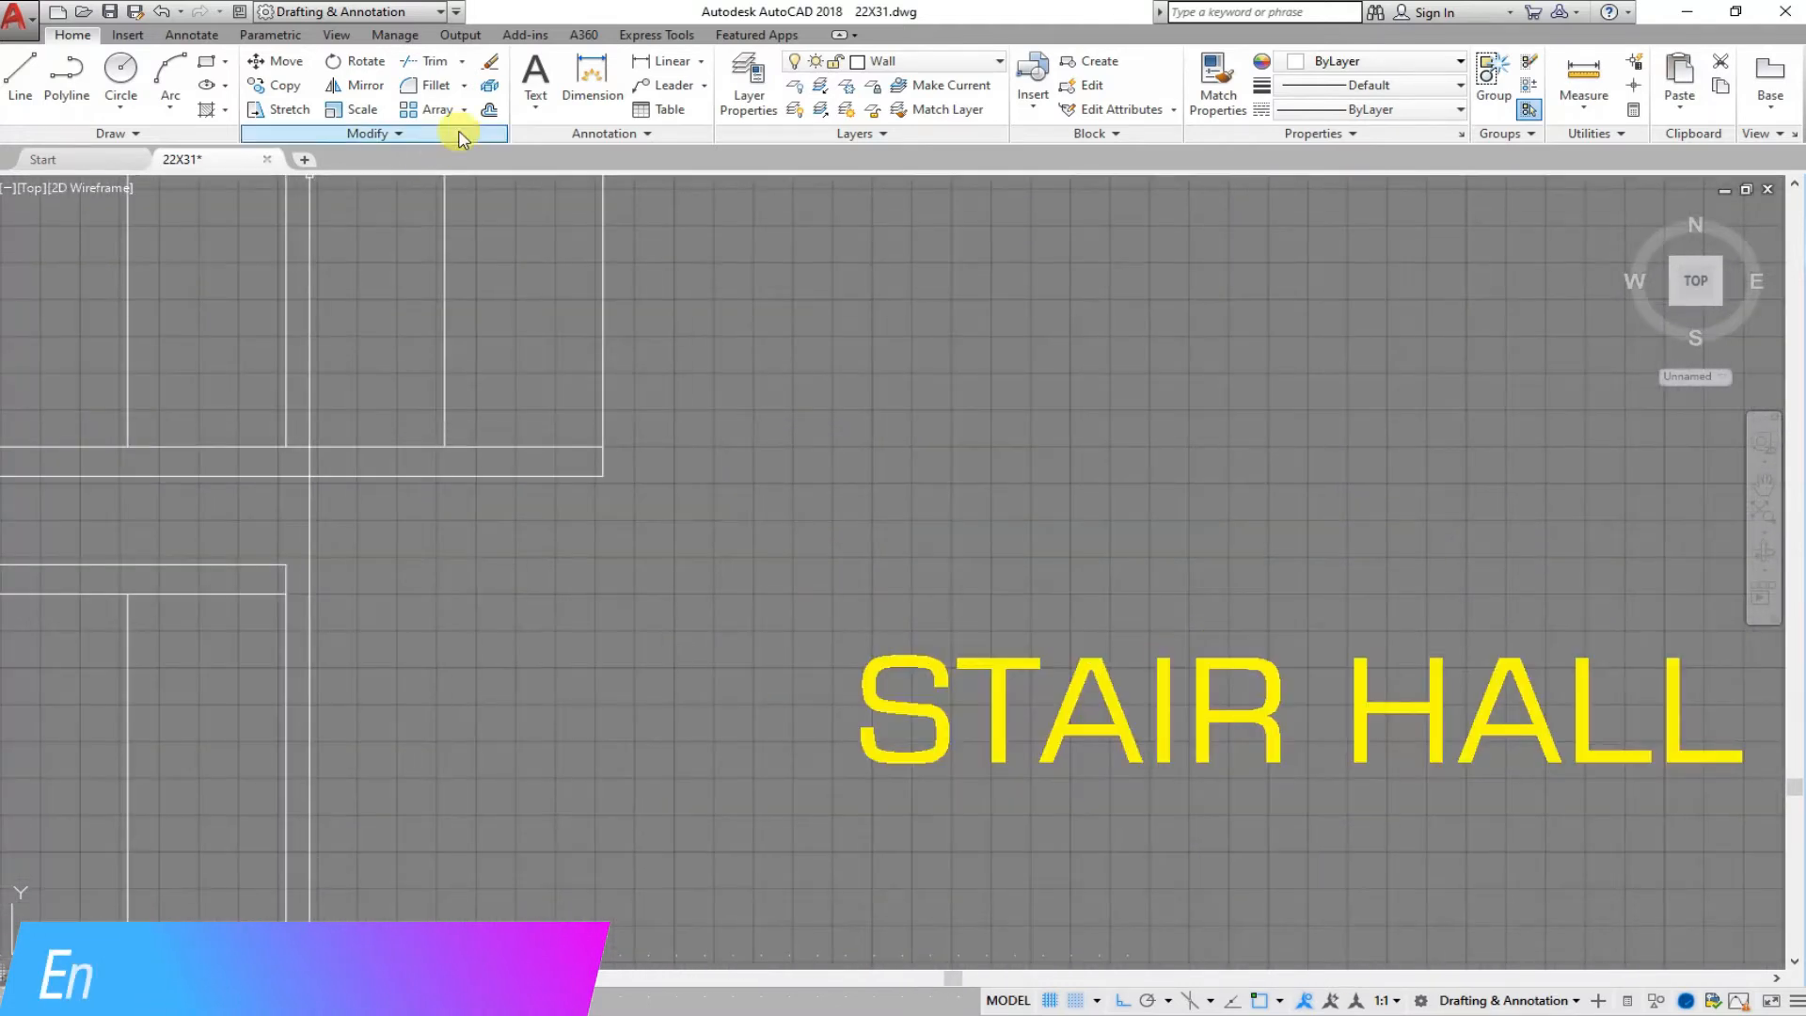
click(489, 111)
click(414, 585)
click(603, 464)
click(630, 464)
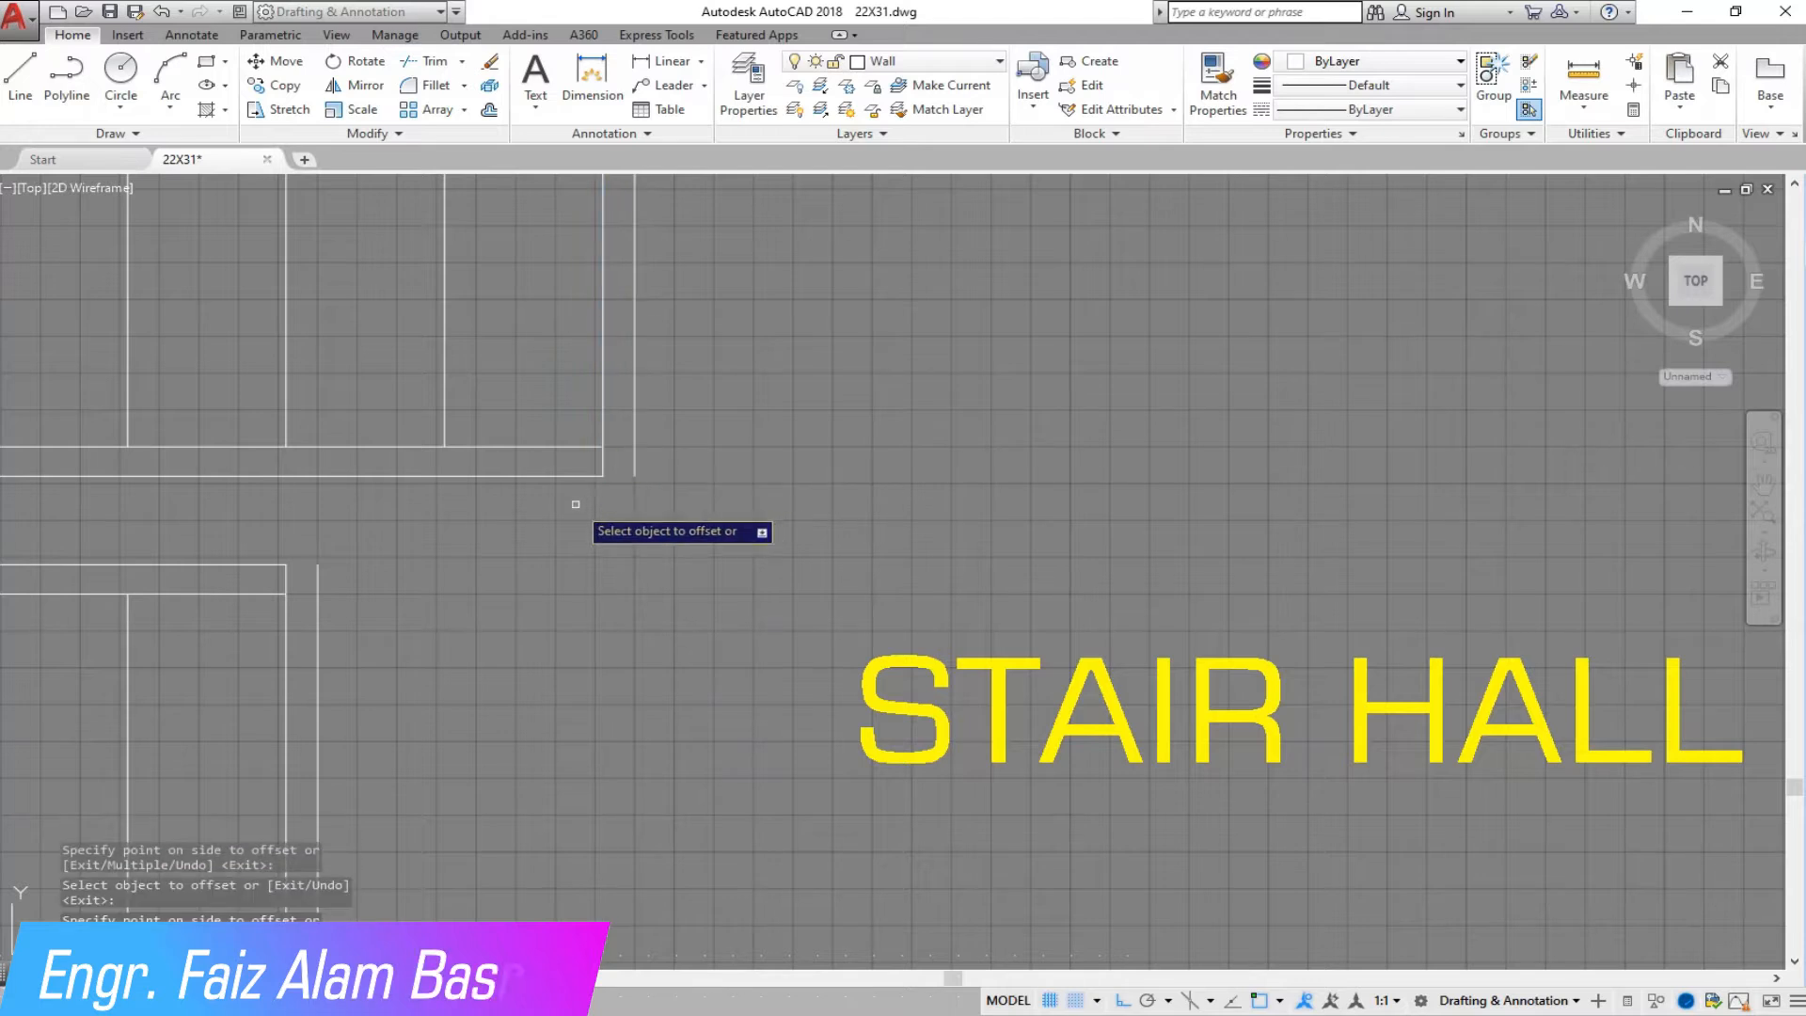
key(Escape)
Extend the handrail lines of both flights to the offset end lines at the open ends.
click(462, 62)
click(428, 131)
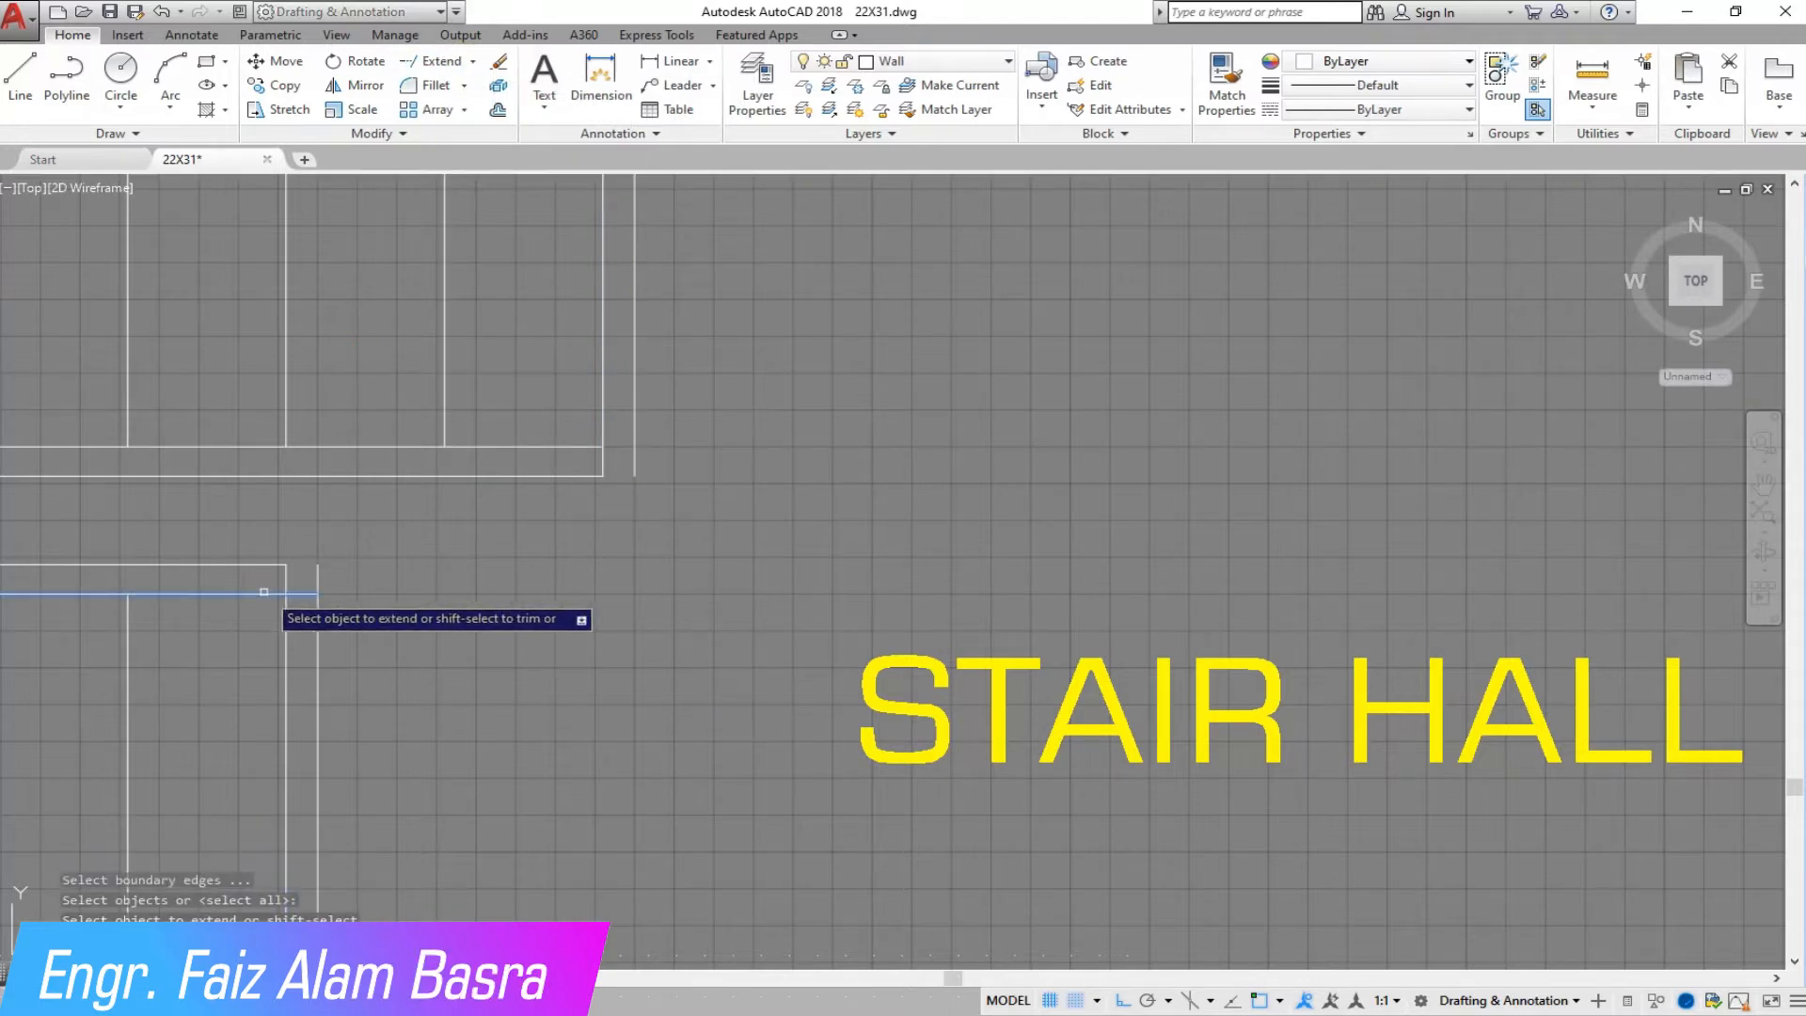
right_click(686, 499)
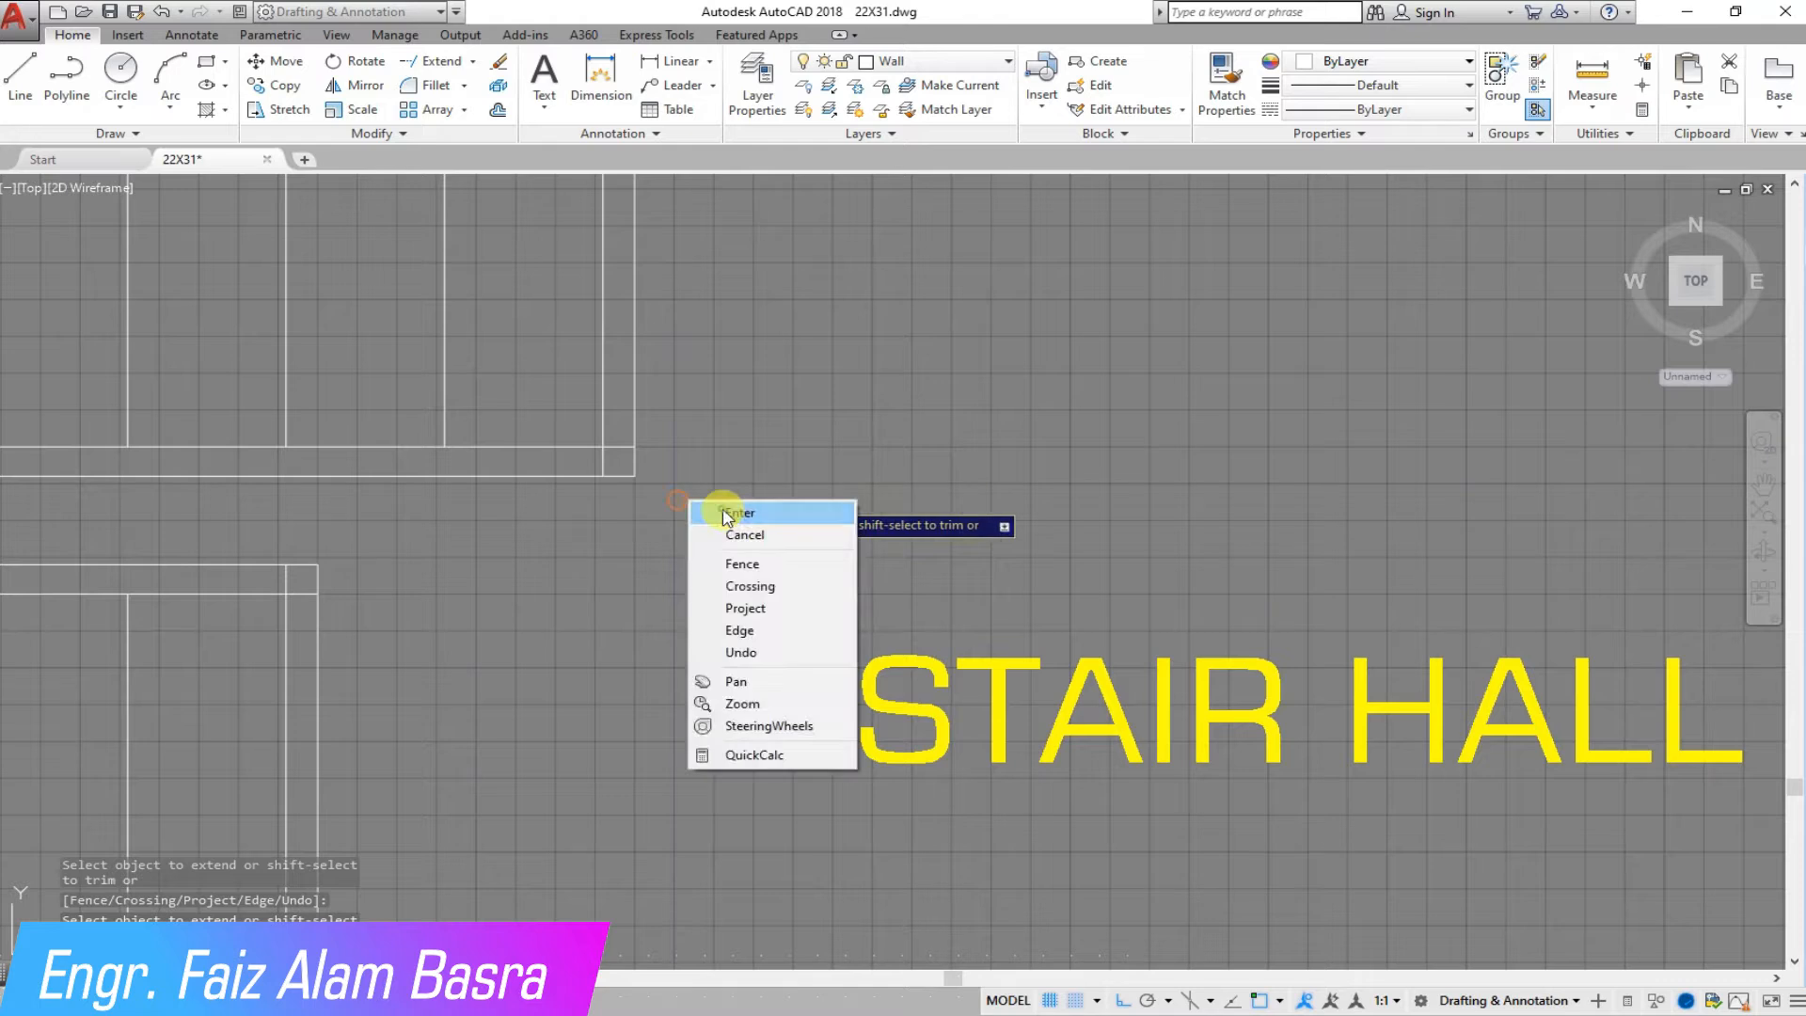
click(727, 513)
Trim the last tread lines and the end lines where they cross or overrun the handrails at the open ends.
click(472, 61)
click(431, 95)
right_click(691, 356)
click(693, 358)
click(693, 357)
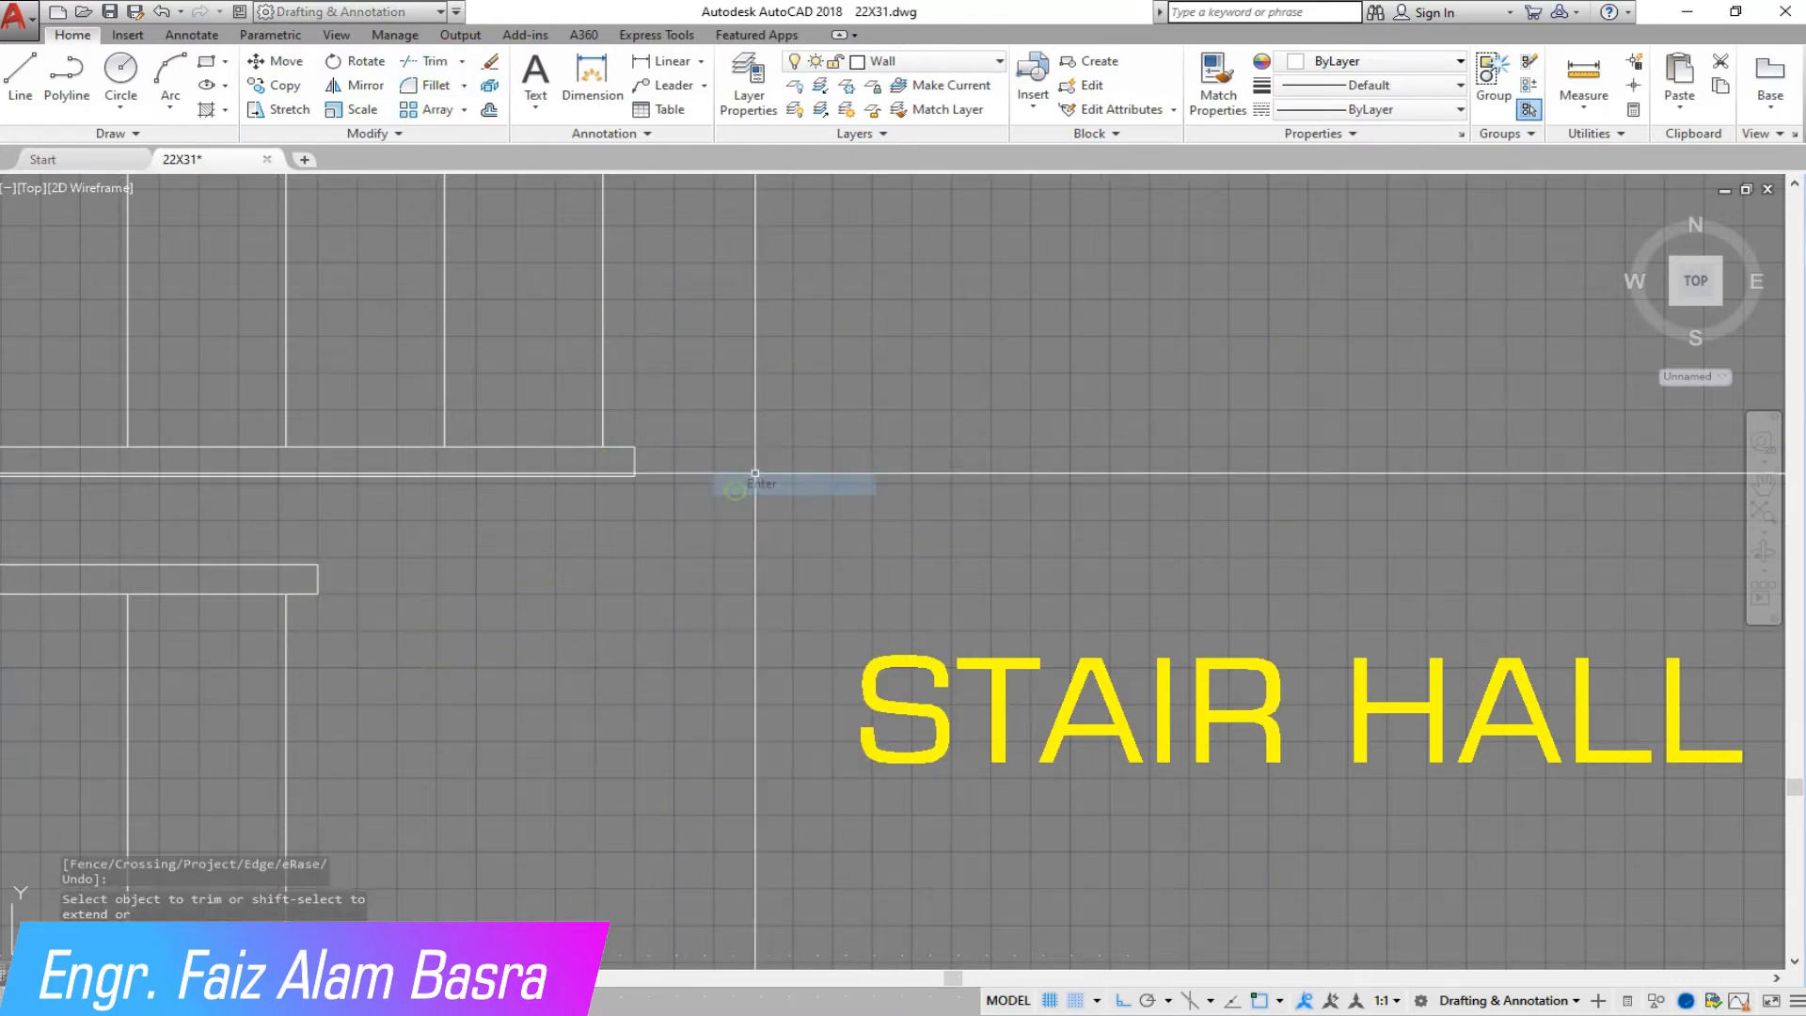
Round the upper flight's handrail end by filleting its two parallel lines and remove the leftover straight end line.
click(431, 84)
click(583, 446)
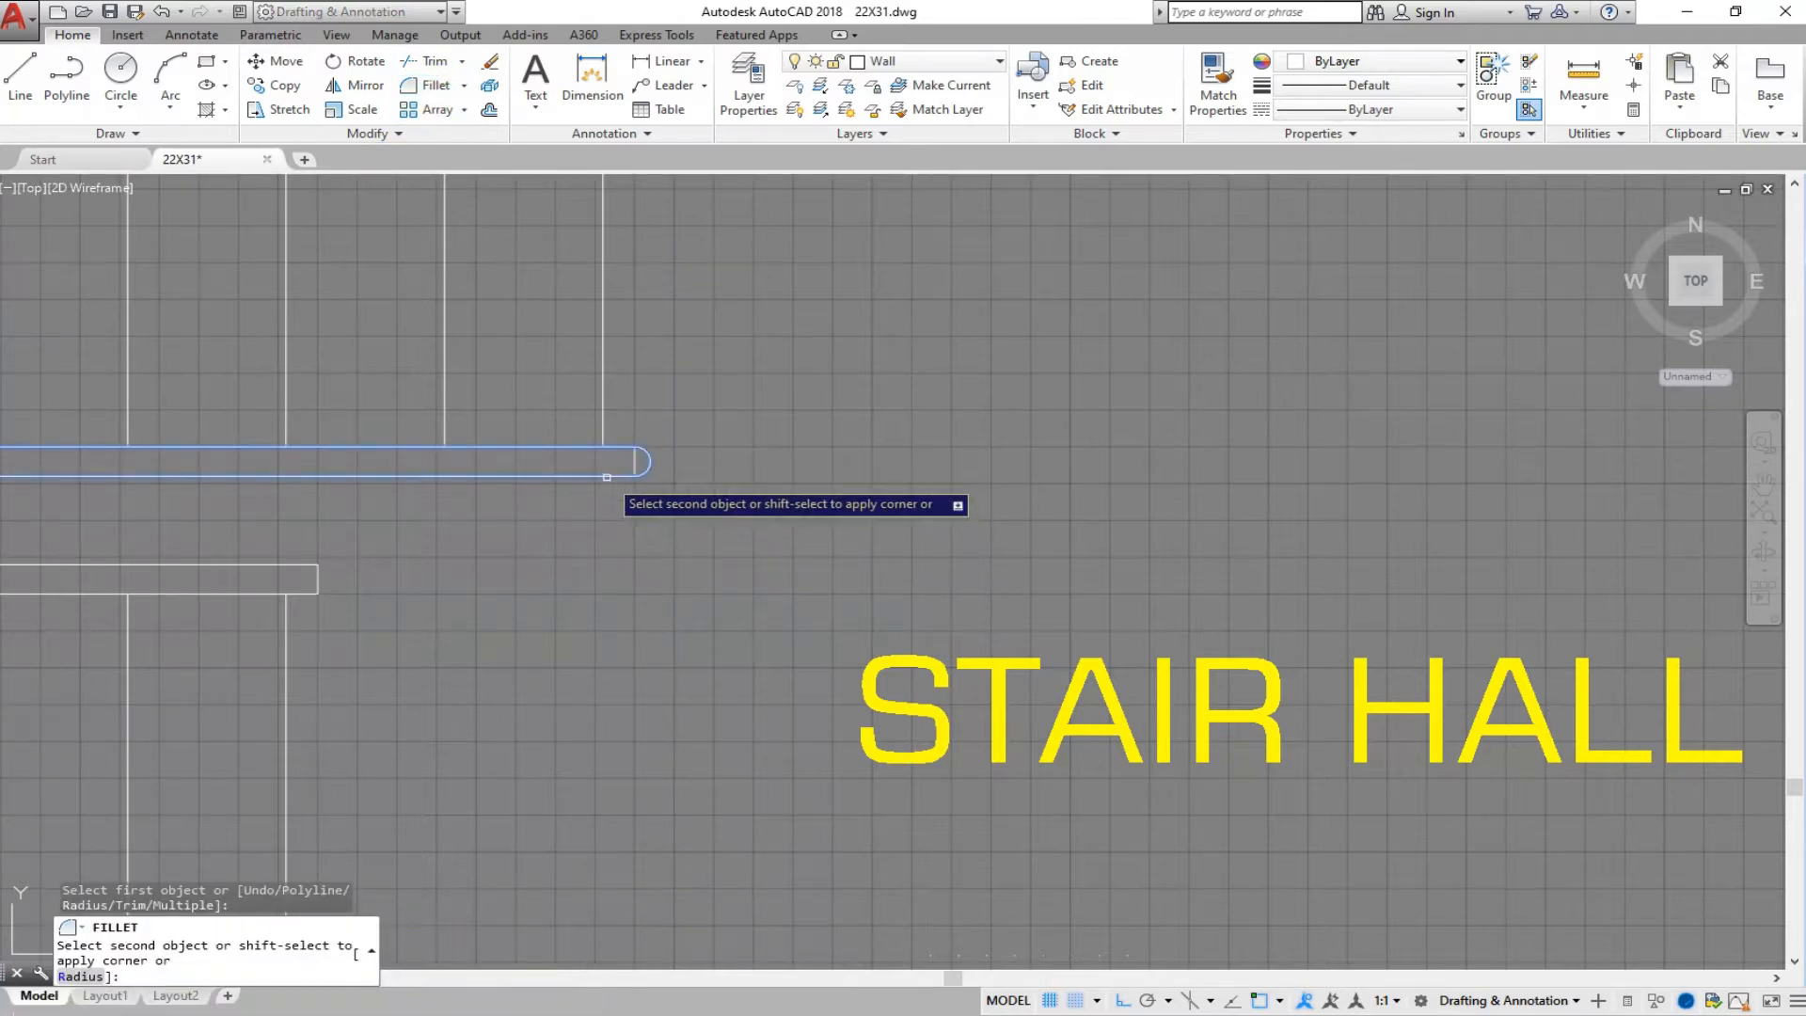
scroll(610, 477, up, 3)
click(657, 442)
scroll(622, 425, down, 2)
scroll(305, 552, up, 2)
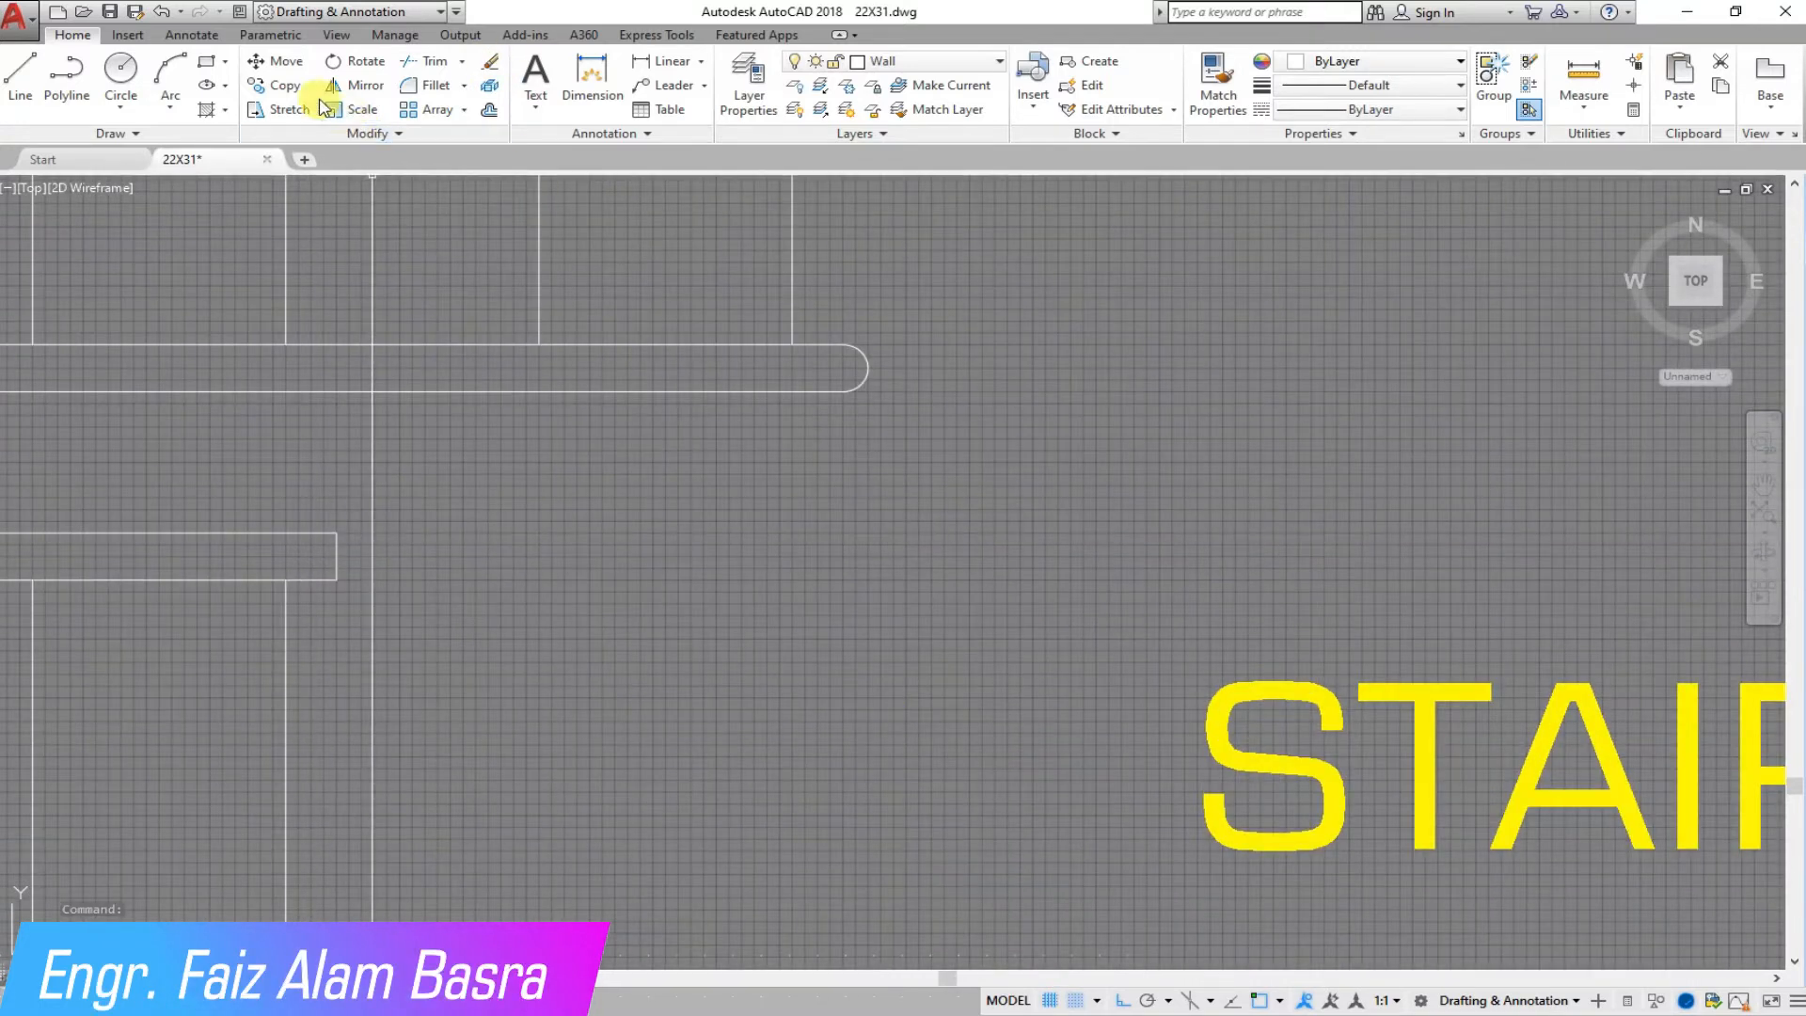
Round the lower flight's handrail end by filleting its two parallel lines and delete the leftover straight end line.
click(327, 532)
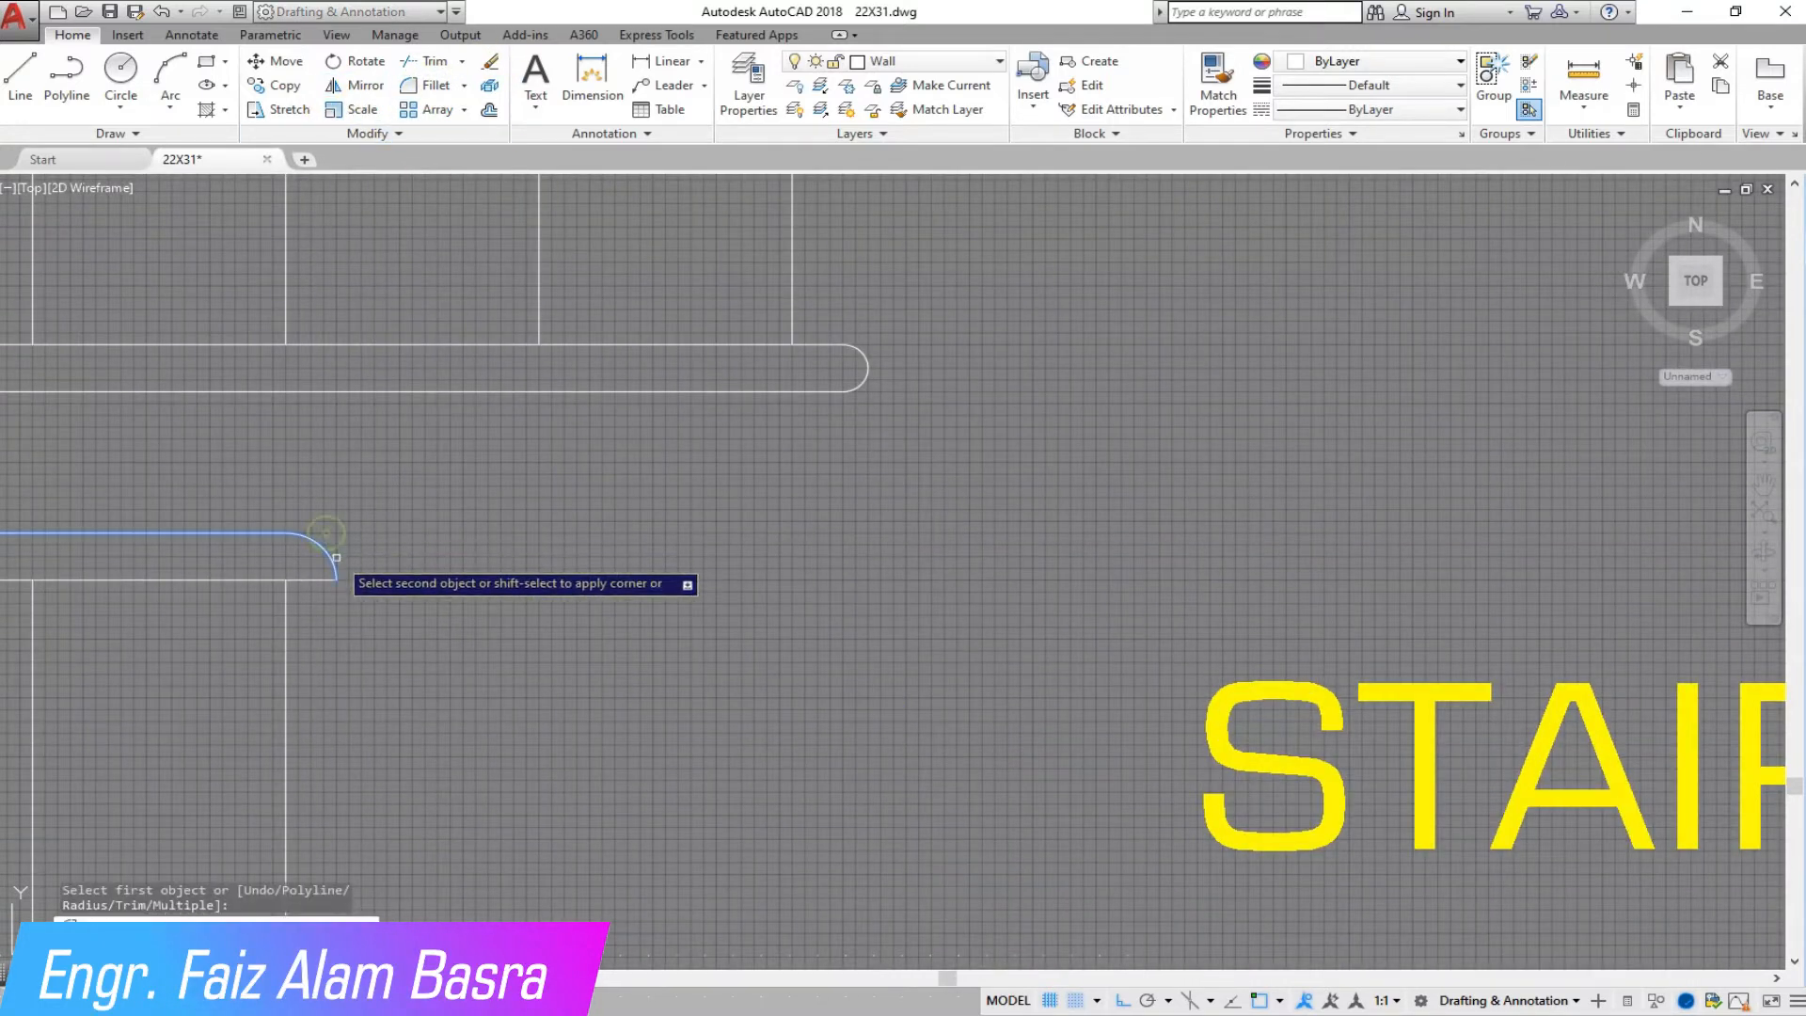
click(321, 577)
click(354, 559)
click(324, 555)
key(Delete)
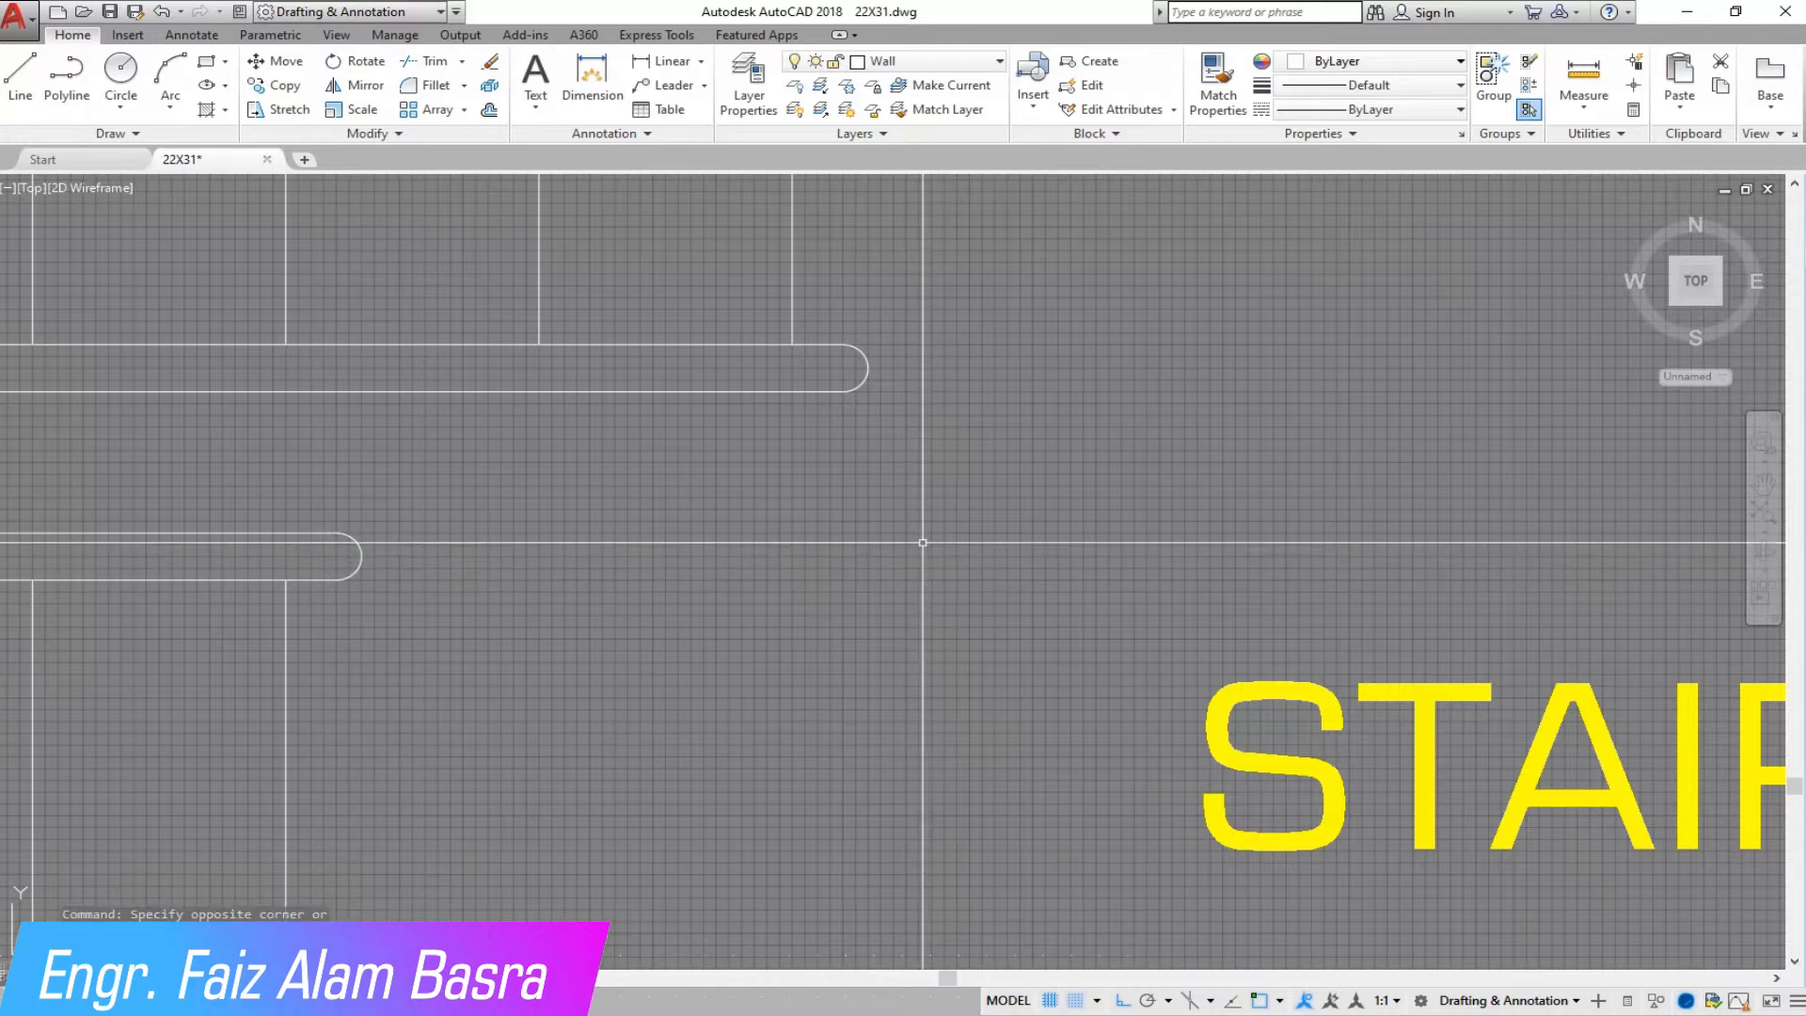
Save the drawing with the completed handrail.
scroll(861, 542, down, 4)
scroll(546, 565, down, 5)
scroll(376, 564, up, 4)
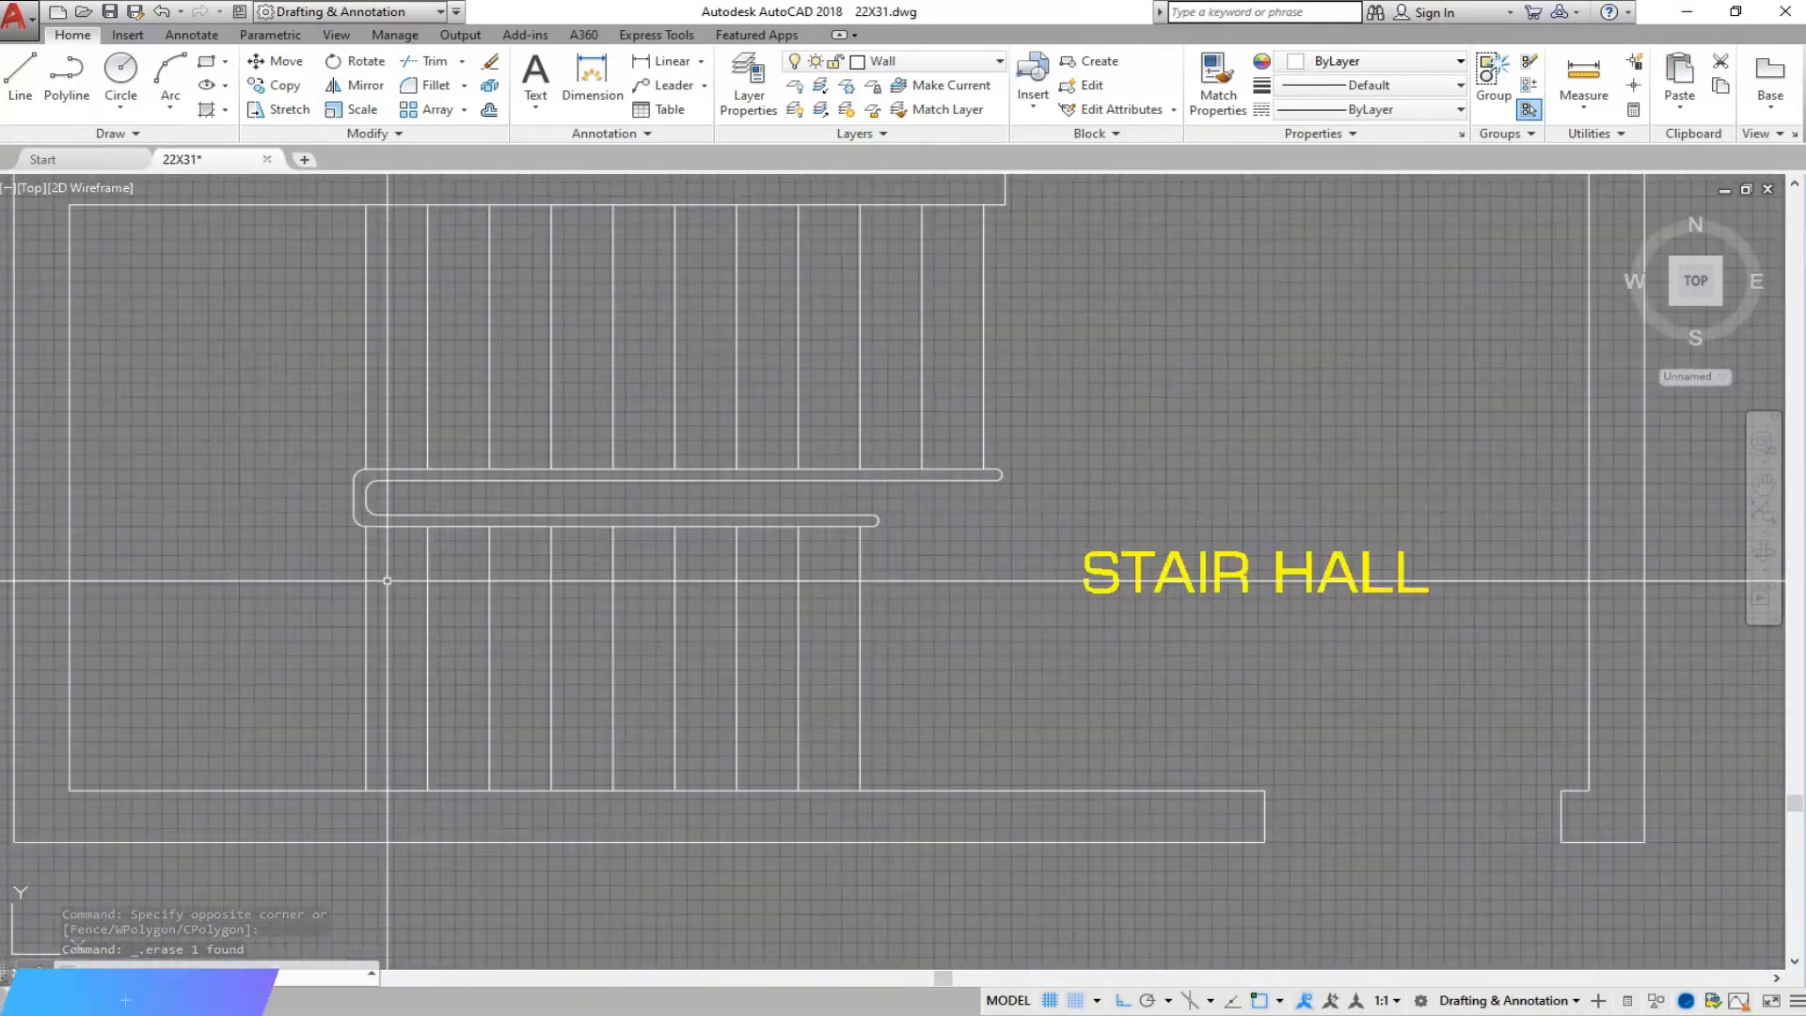
scroll(339, 564, down, 2)
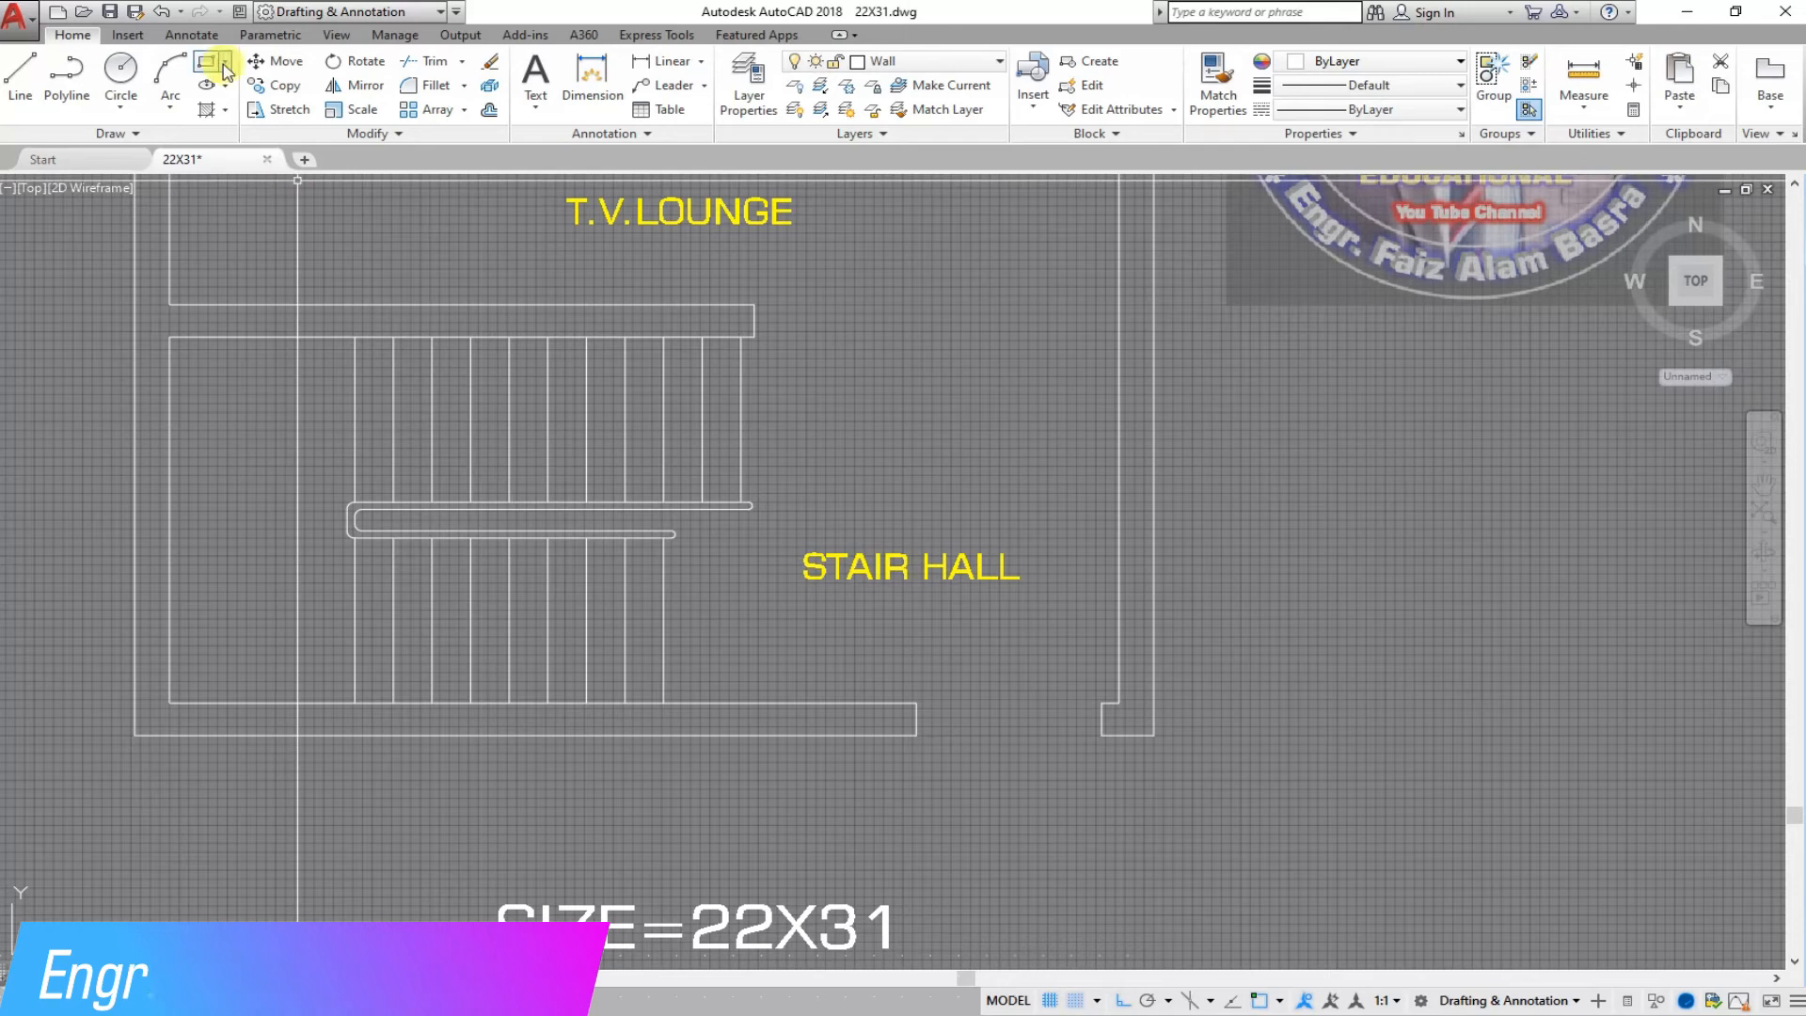
click(111, 11)
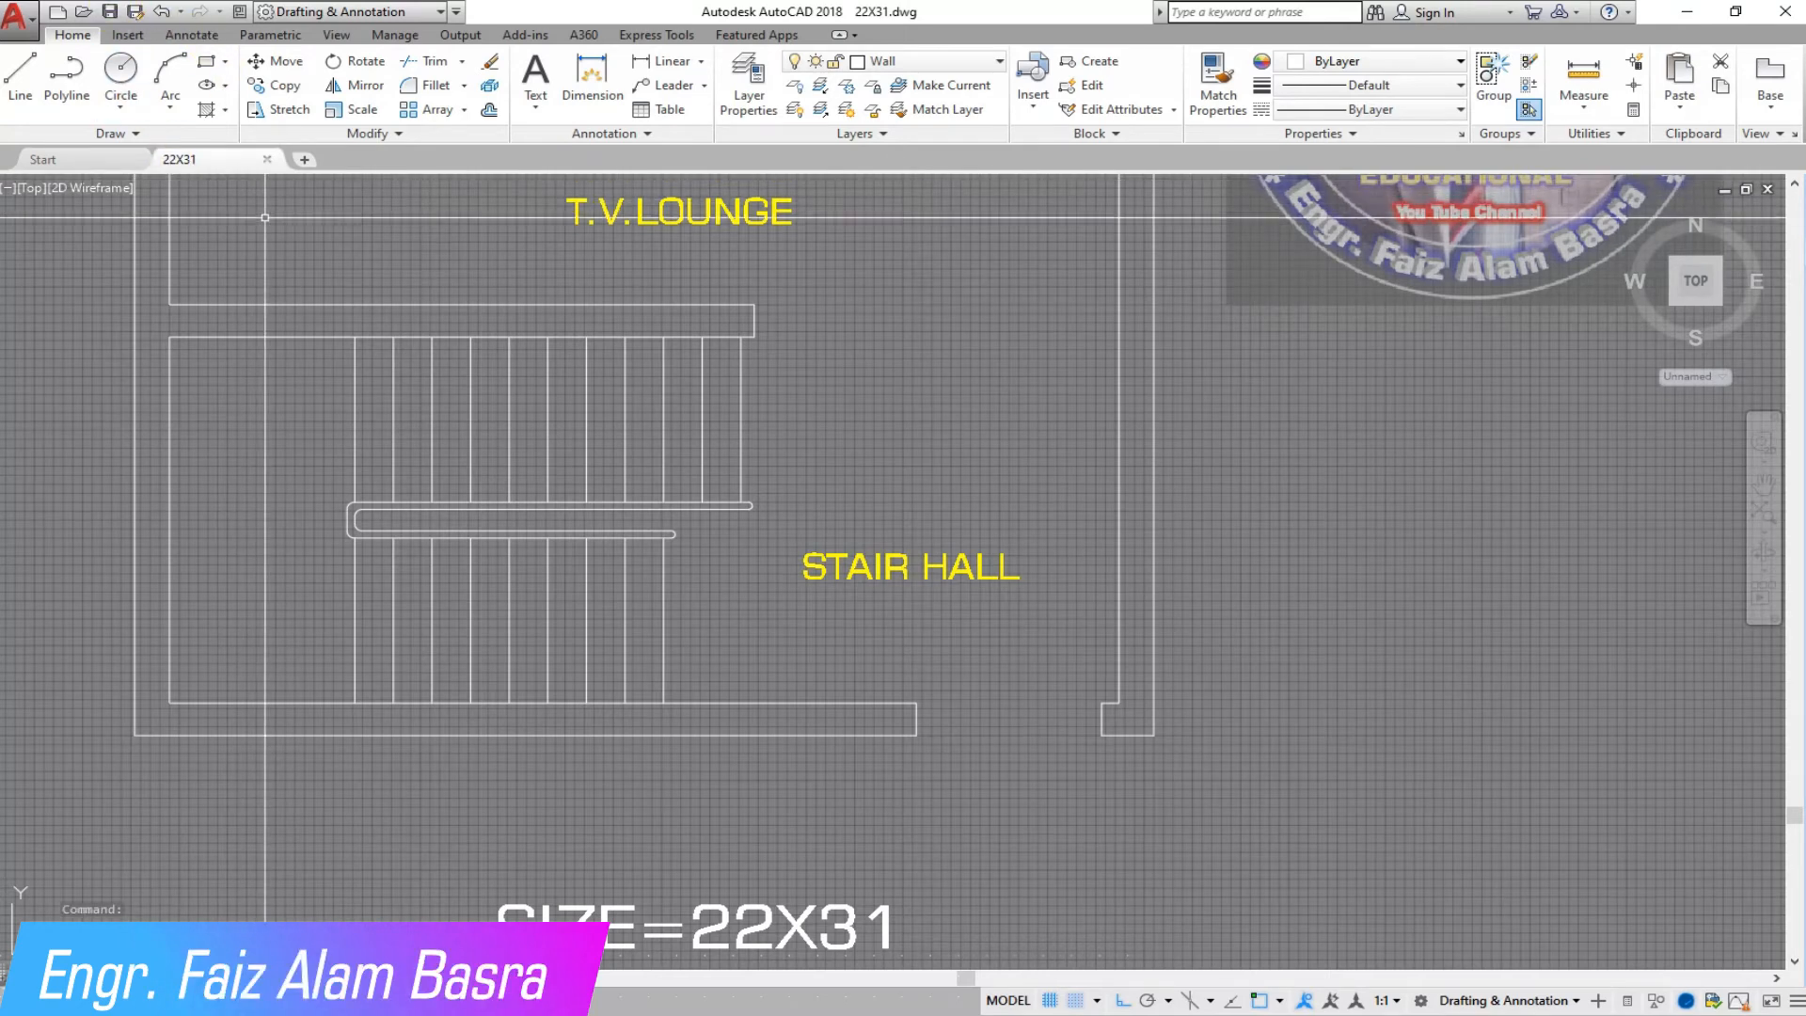
Start a multileader and set its maximum number of leader points to 4.
click(704, 86)
click(686, 121)
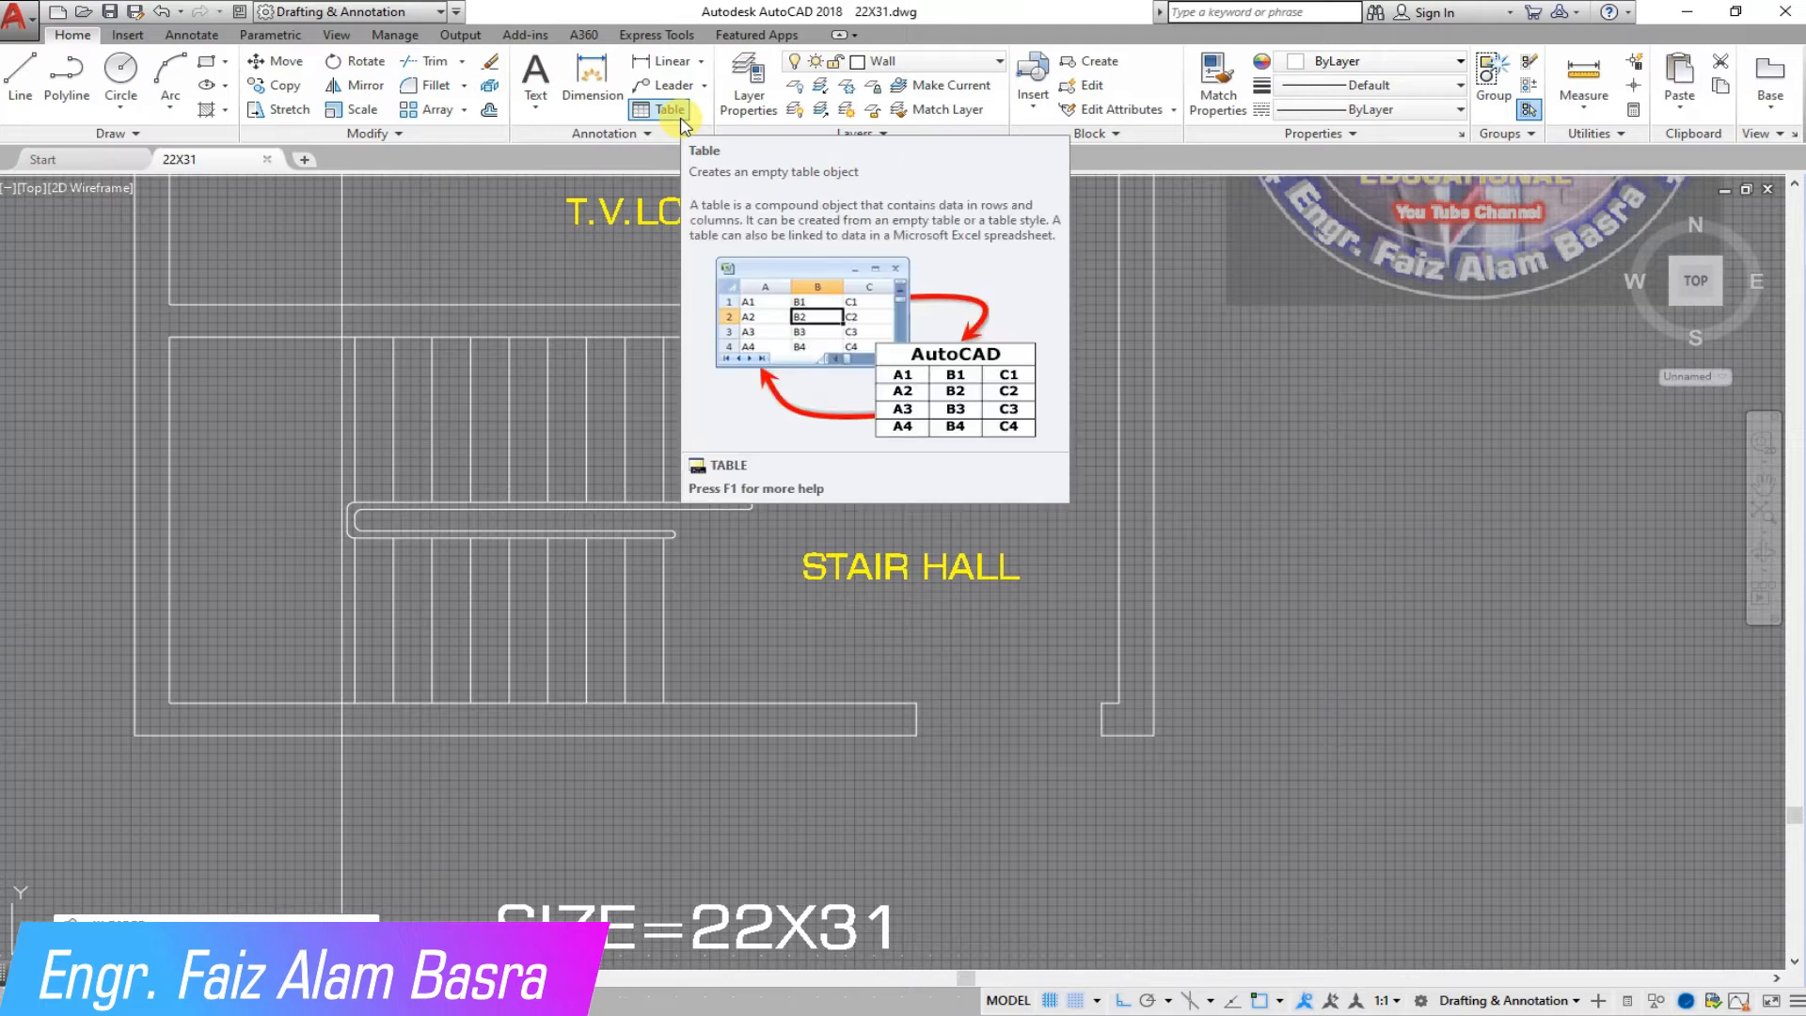
key(Return)
click(729, 306)
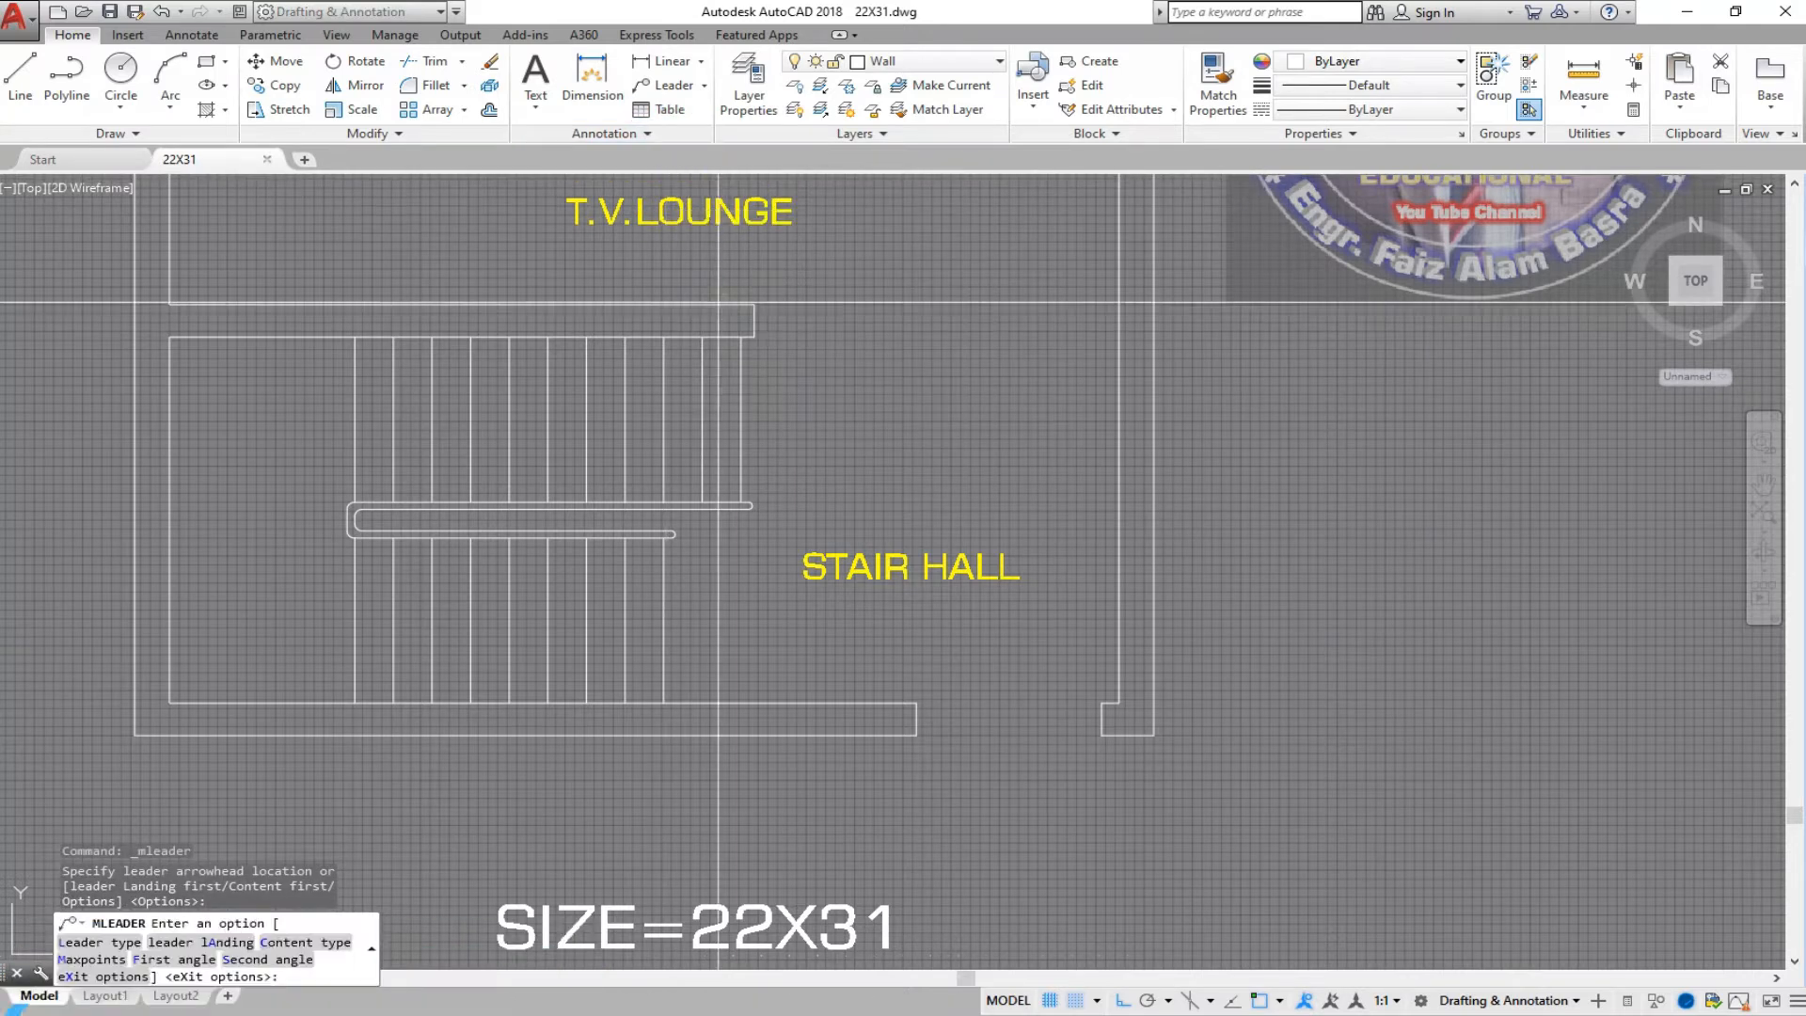
text(4)
key(Return)
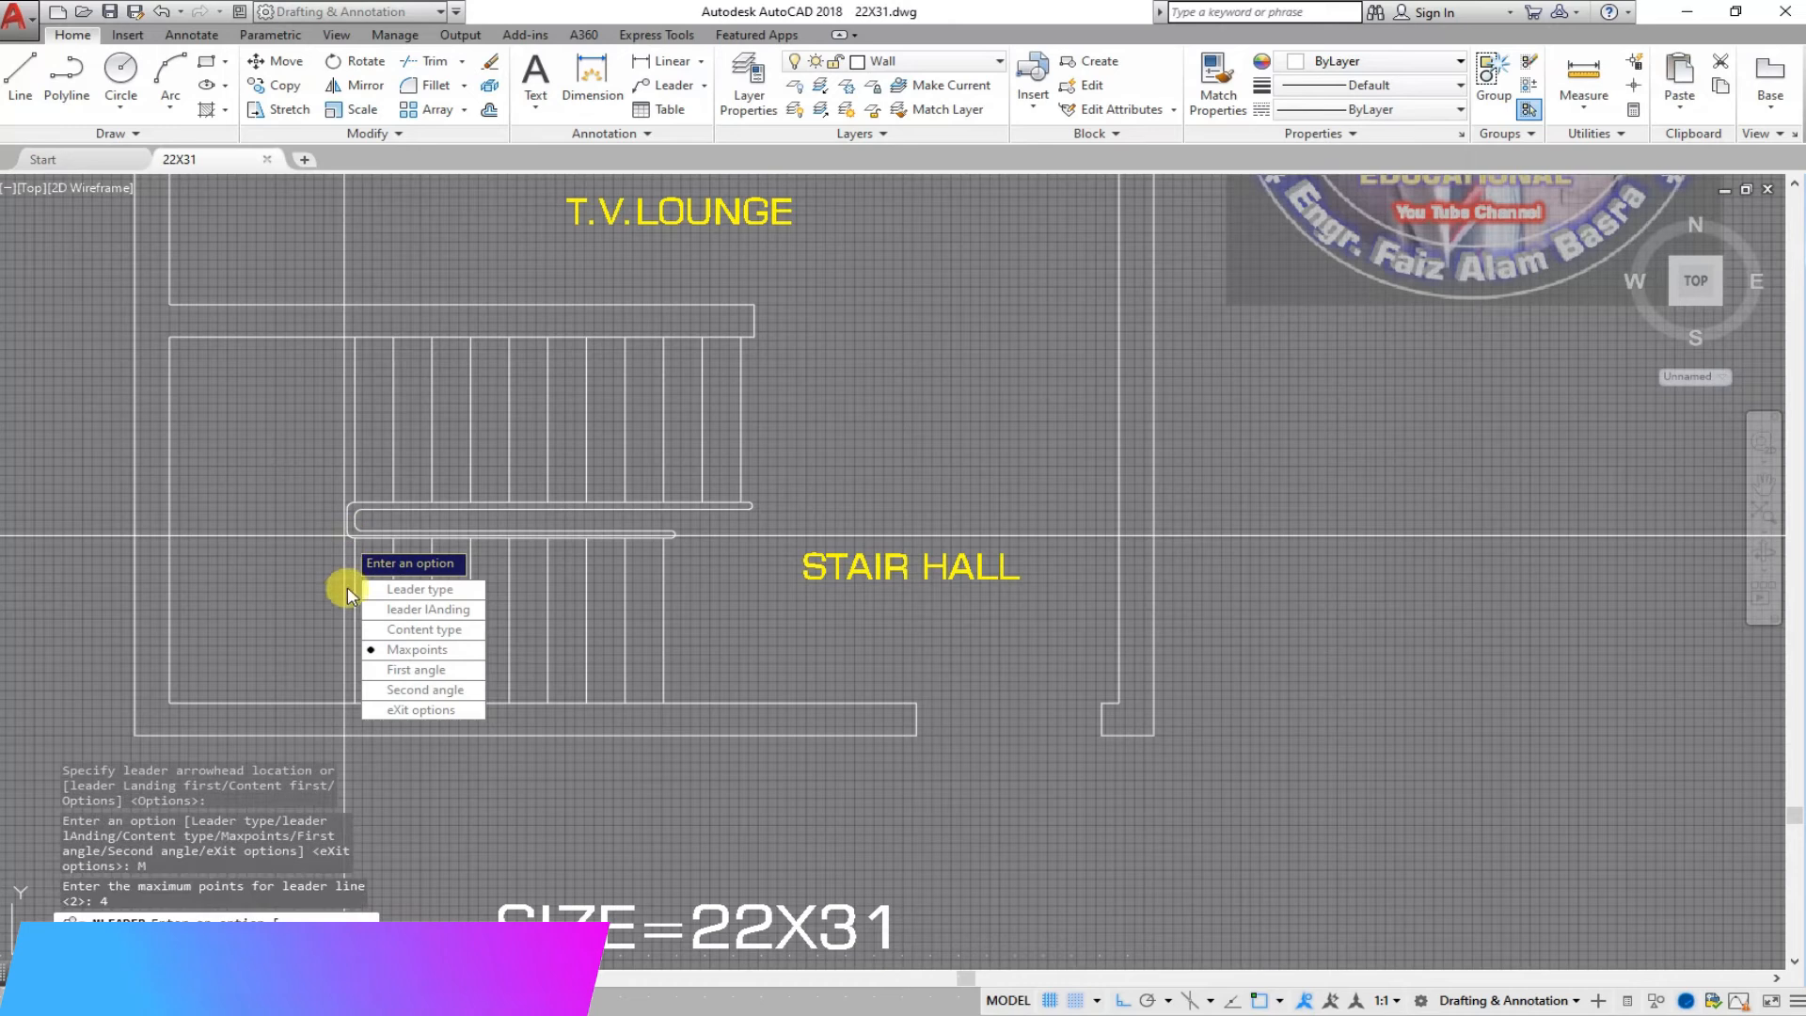
click(410, 711)
Draw the leader from a lower-flight tread's midpoint, around the landing and past the upper flight's open end, with the text UP.
click(586, 621)
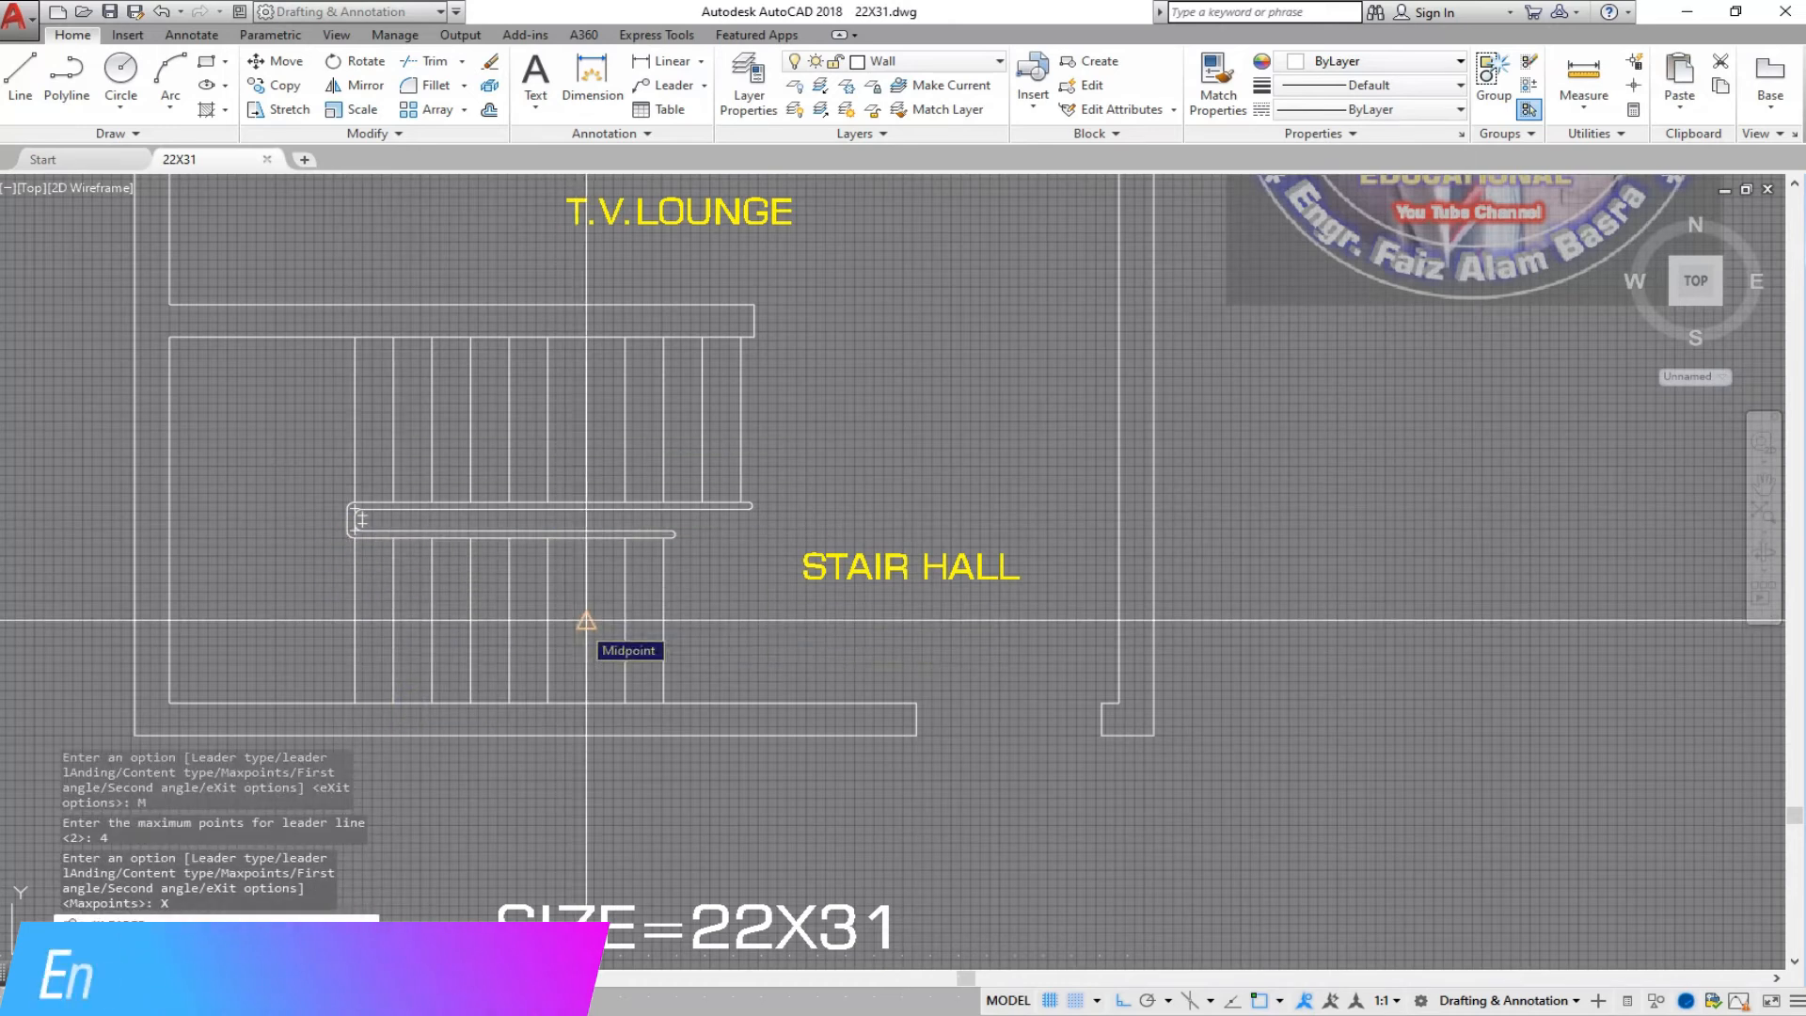
click(253, 621)
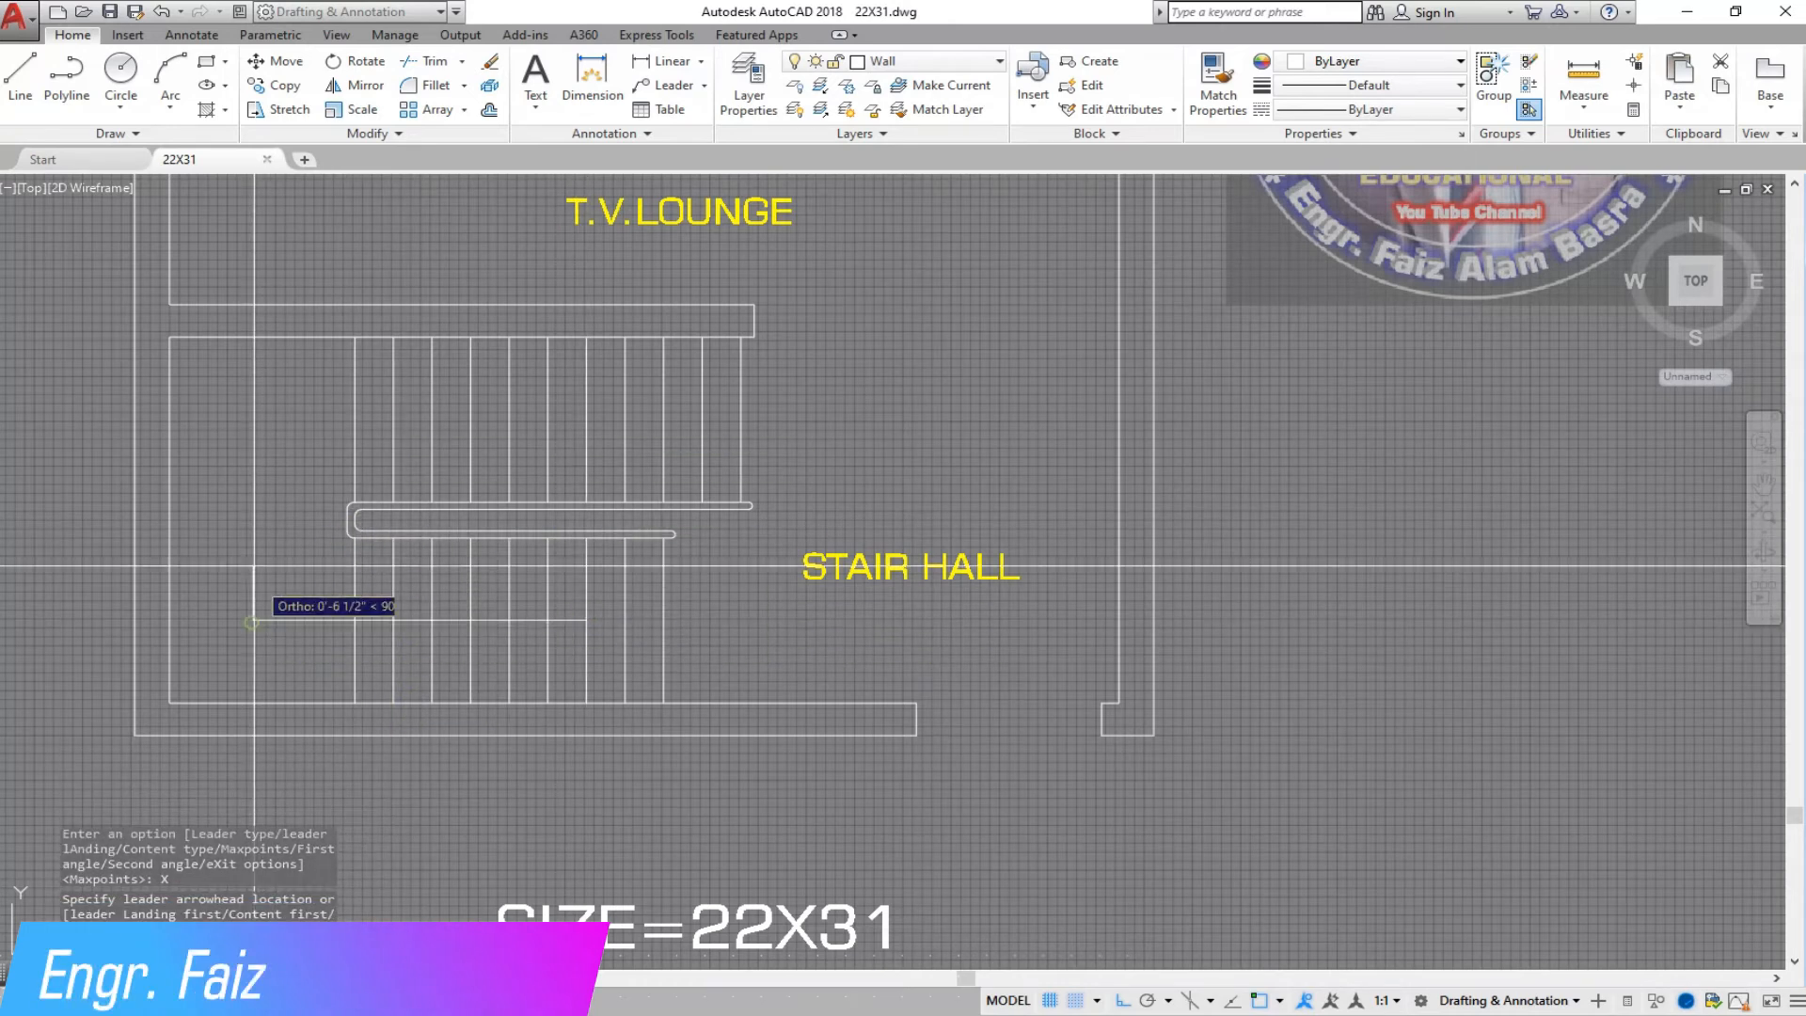
click(253, 422)
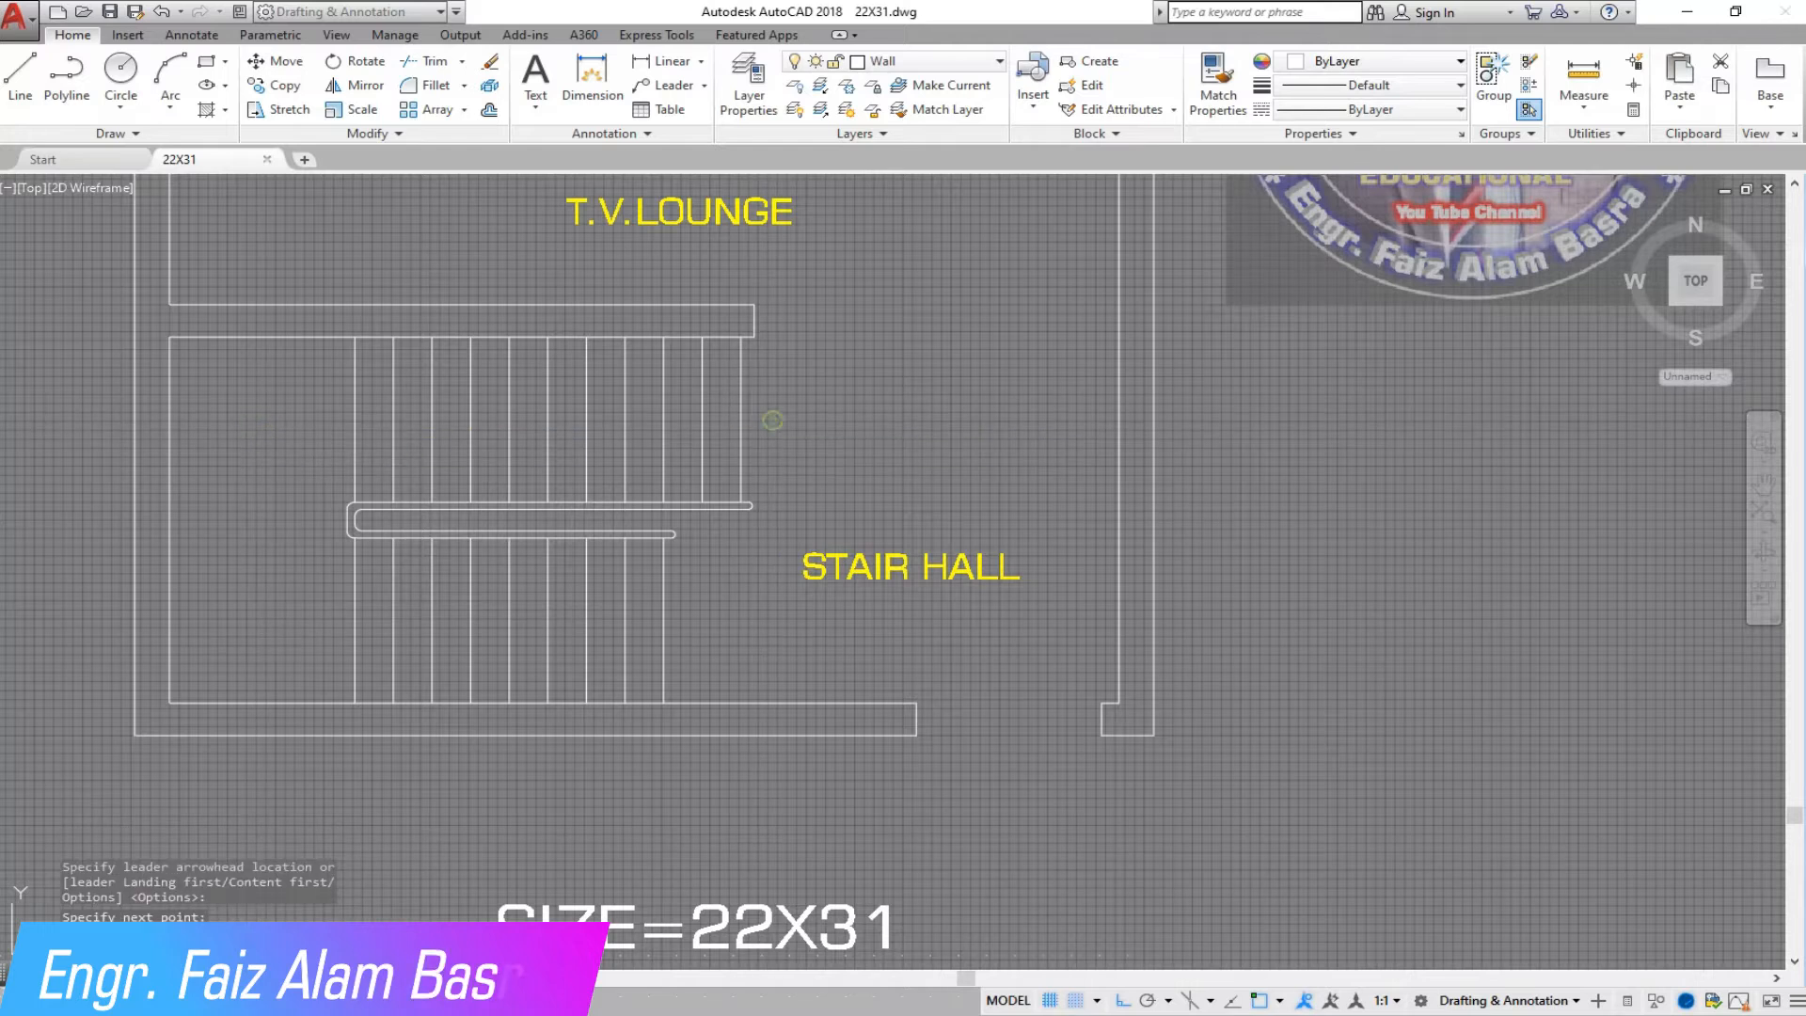
click(773, 422)
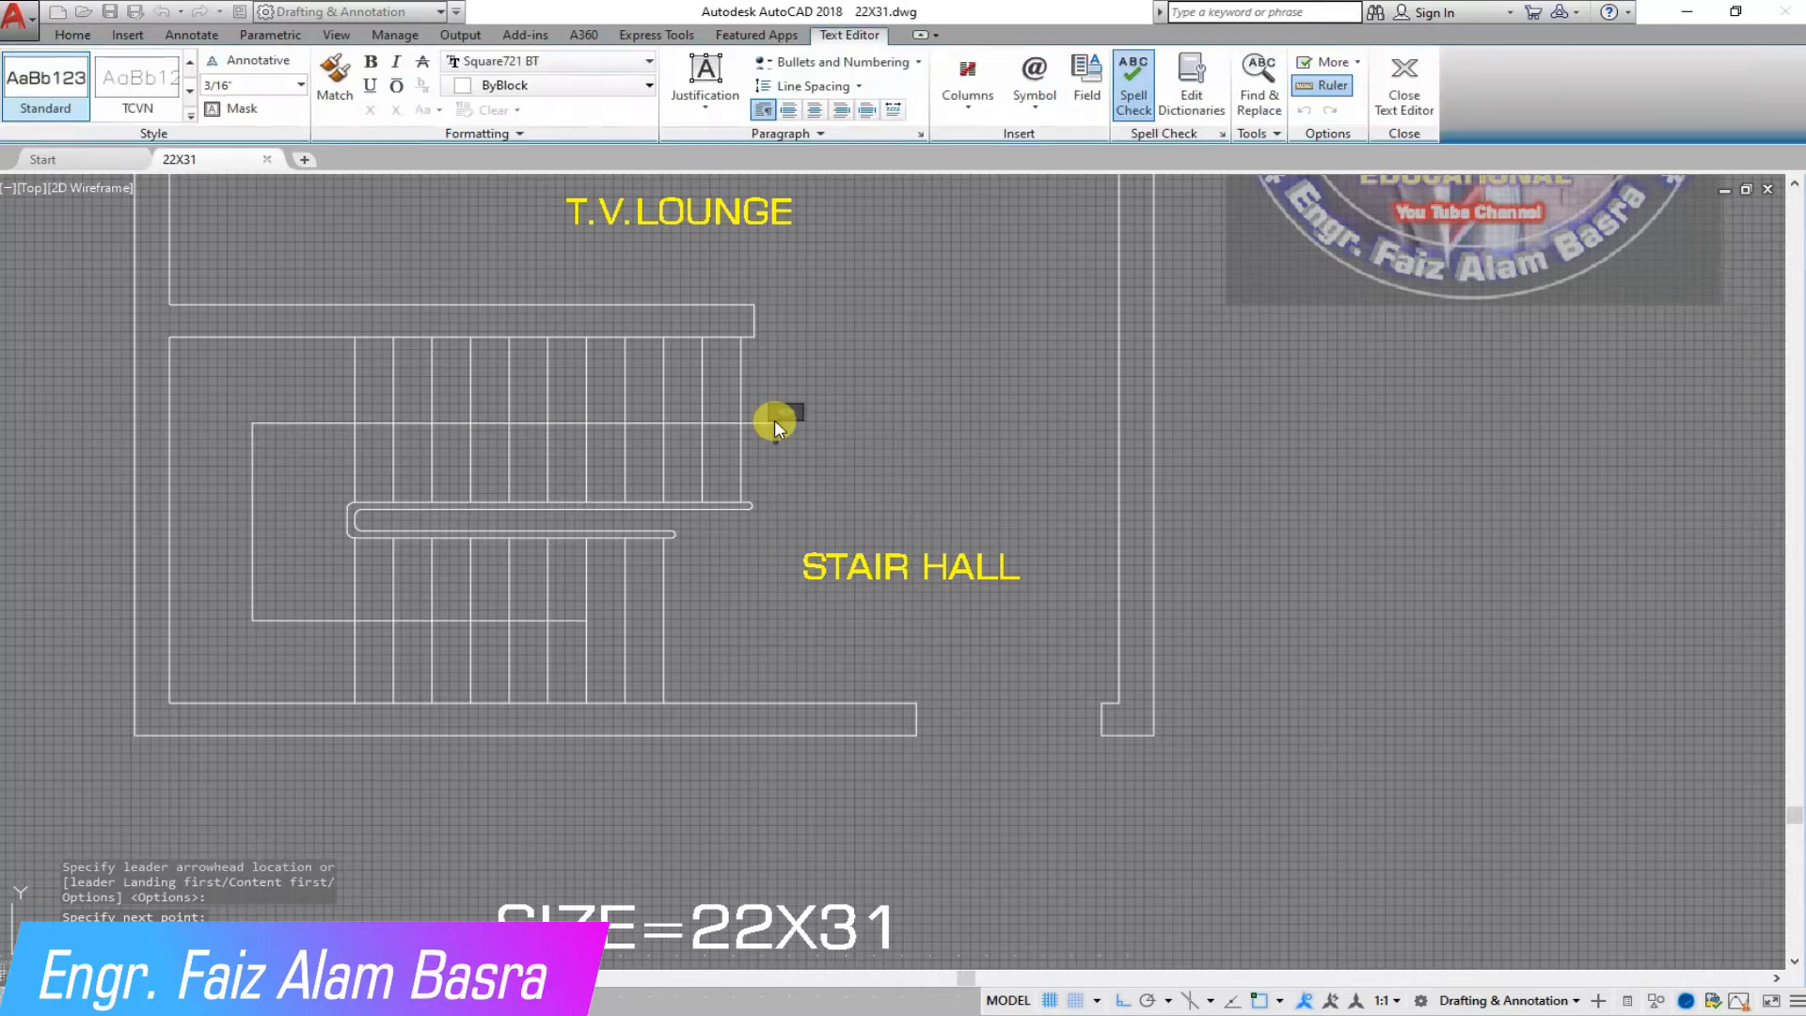
click(807, 571)
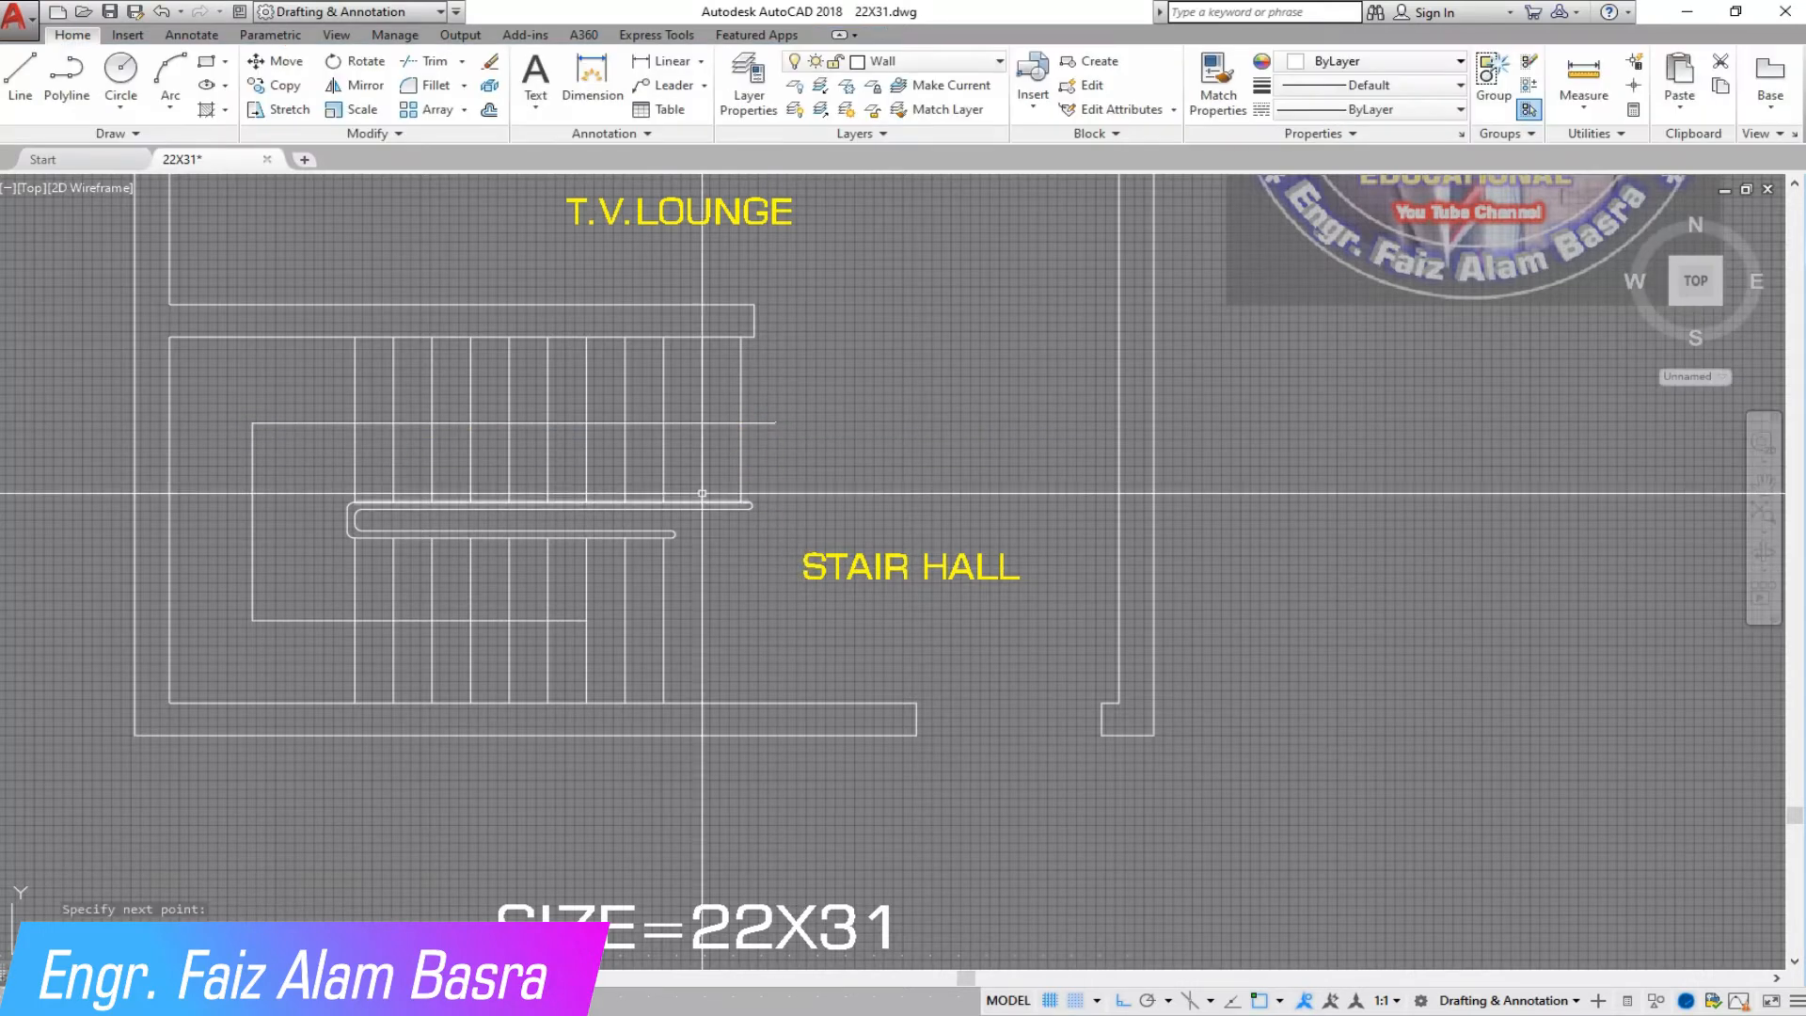
Set the stair leader's arrowhead size to 4" and its text height to 7".
click(775, 424)
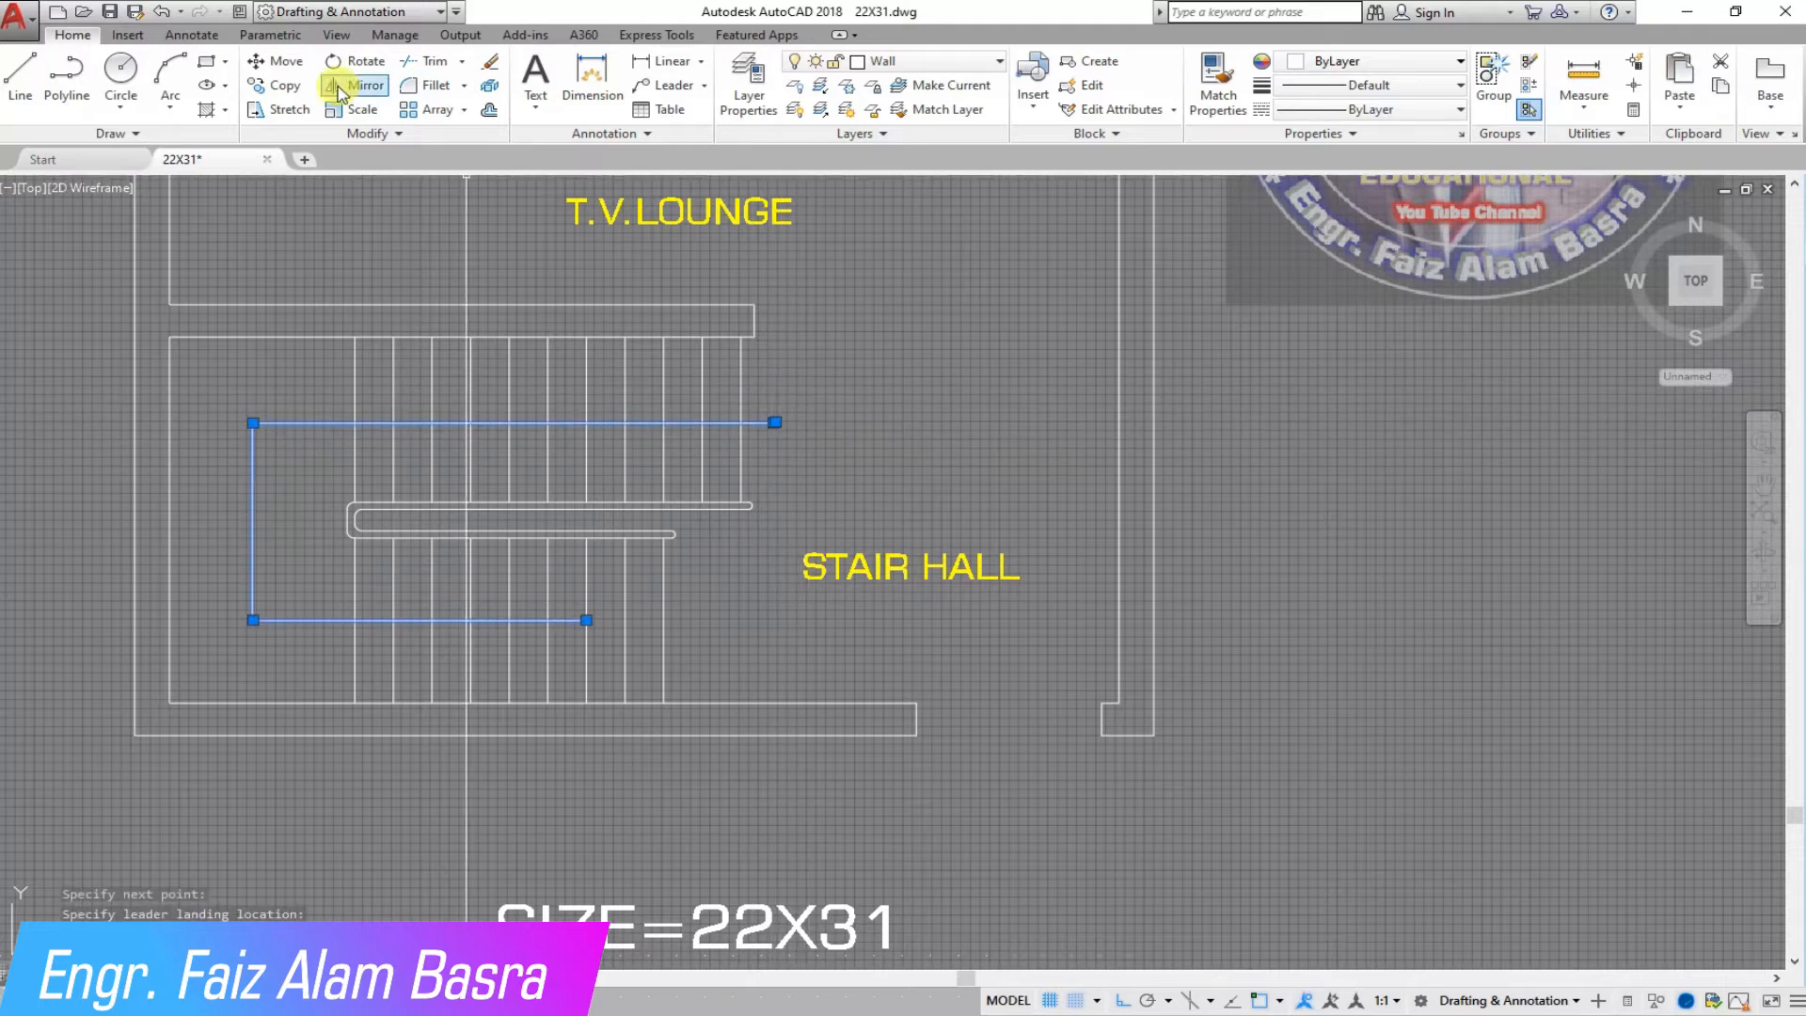
click(241, 13)
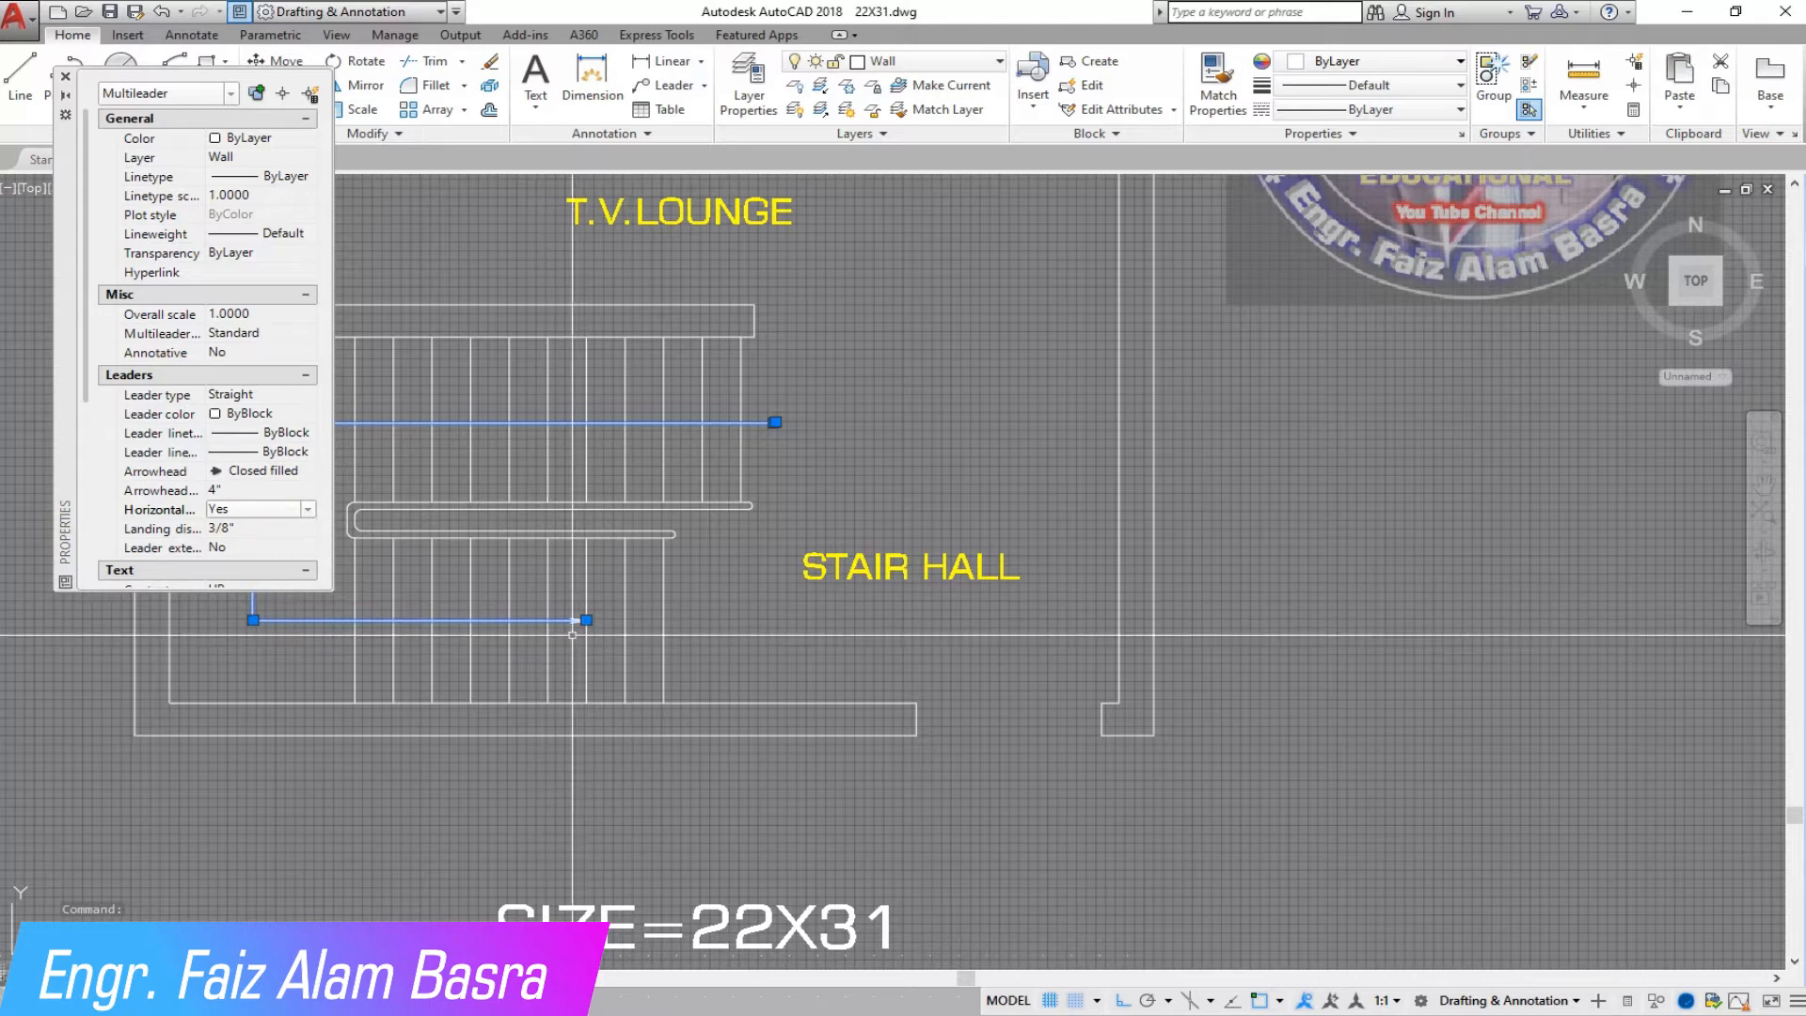
scroll(266, 520, down, 4)
click(281, 452)
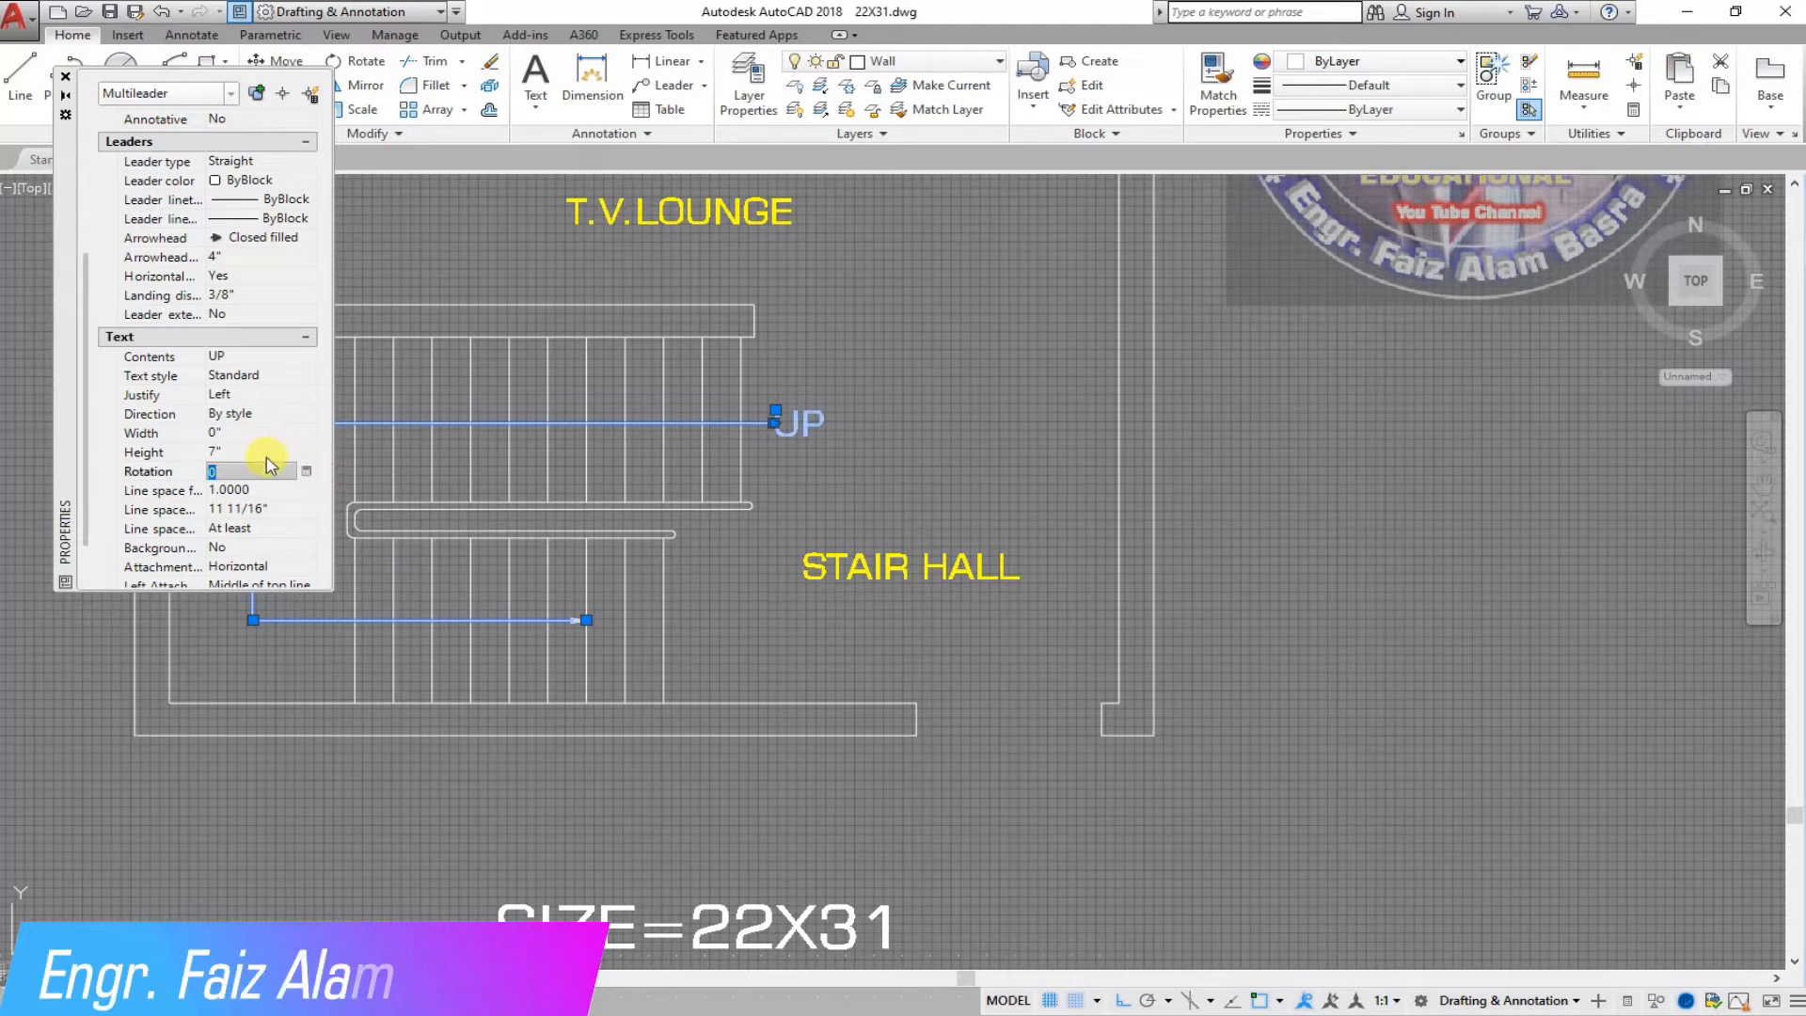
click(65, 76)
key(Escape)
scroll(780, 469, up, 2)
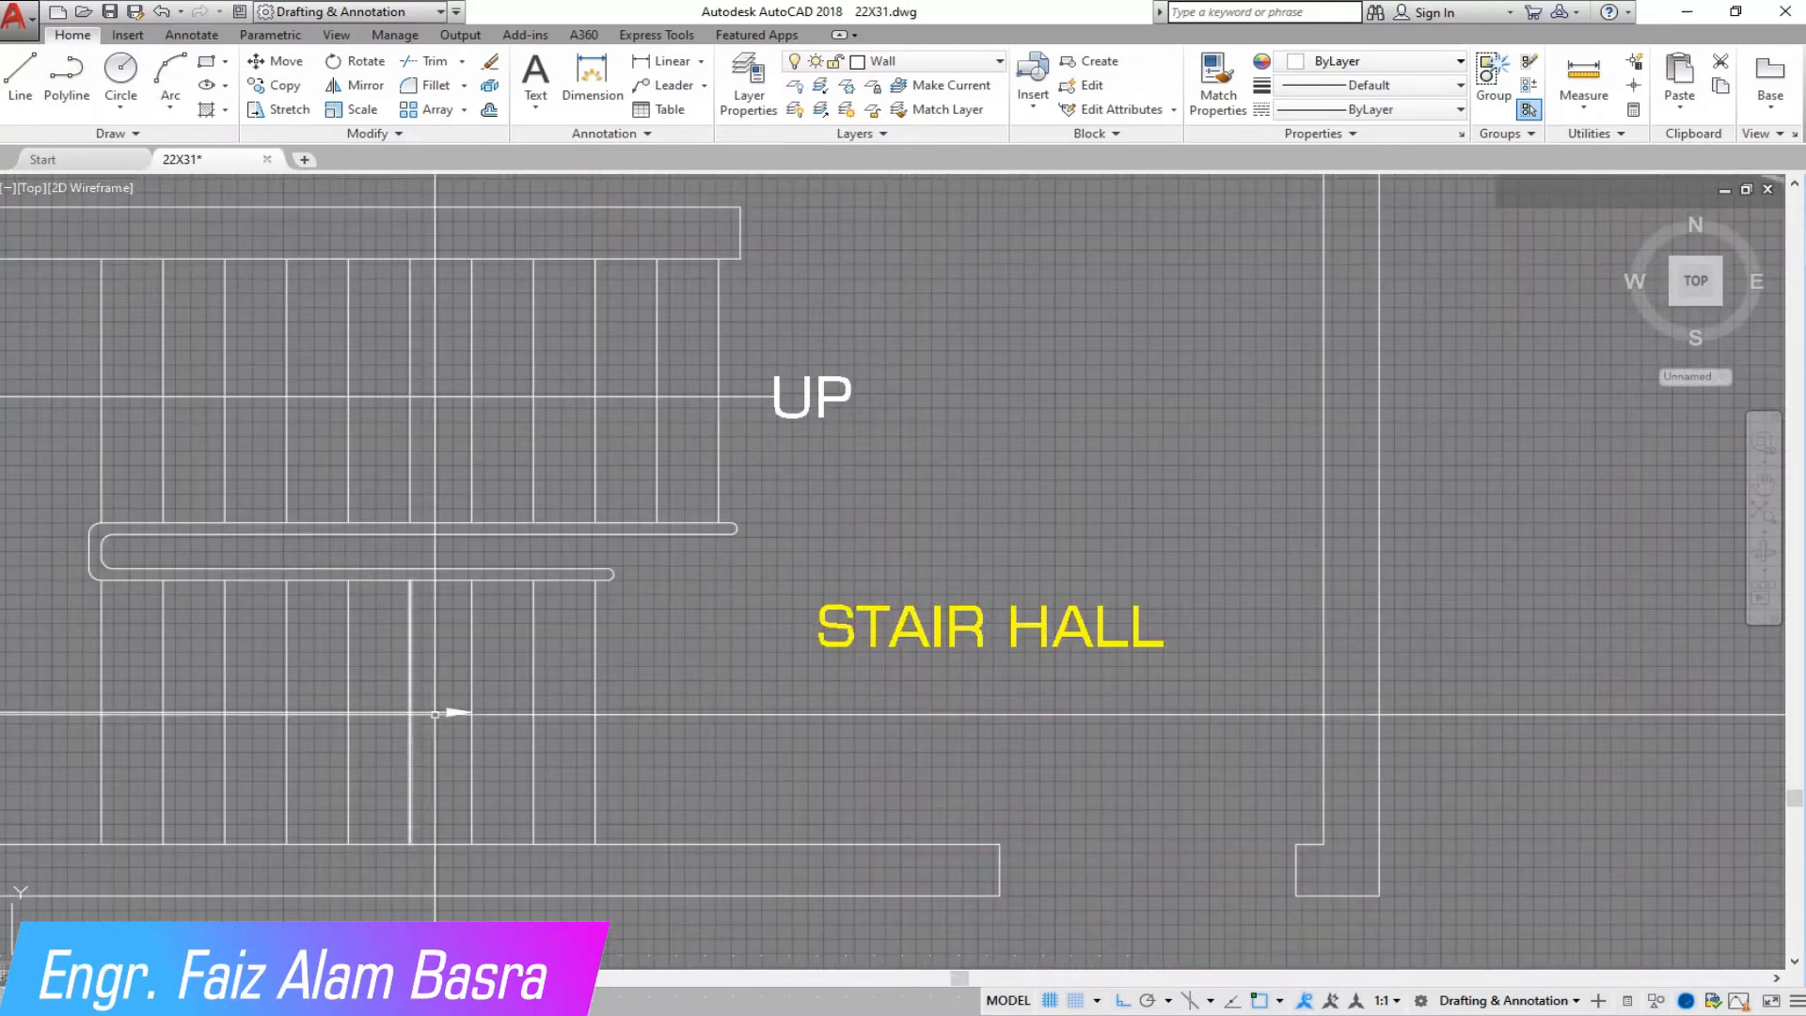
Match the properties of the STAIR HALL label onto the UP leader.
click(1216, 94)
click(979, 617)
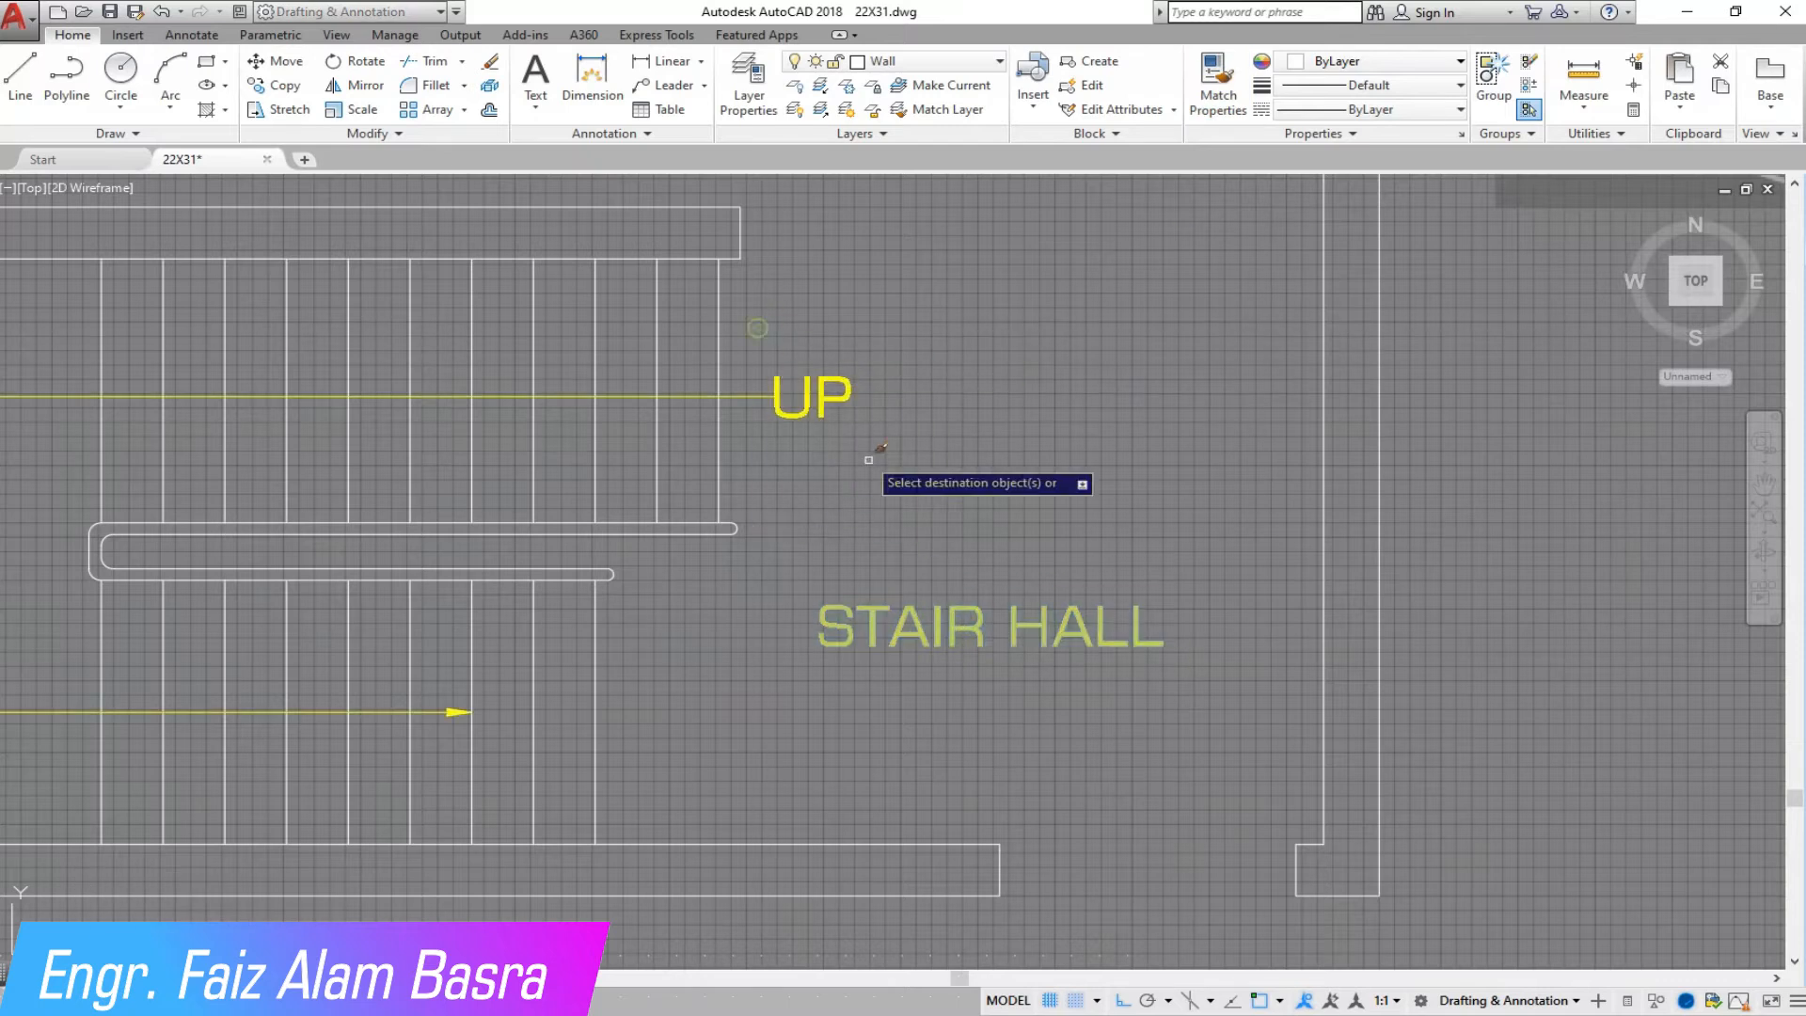
scroll(861, 470, down, 2)
right_click(770, 613)
click(783, 627)
scroll(671, 628, up, 2)
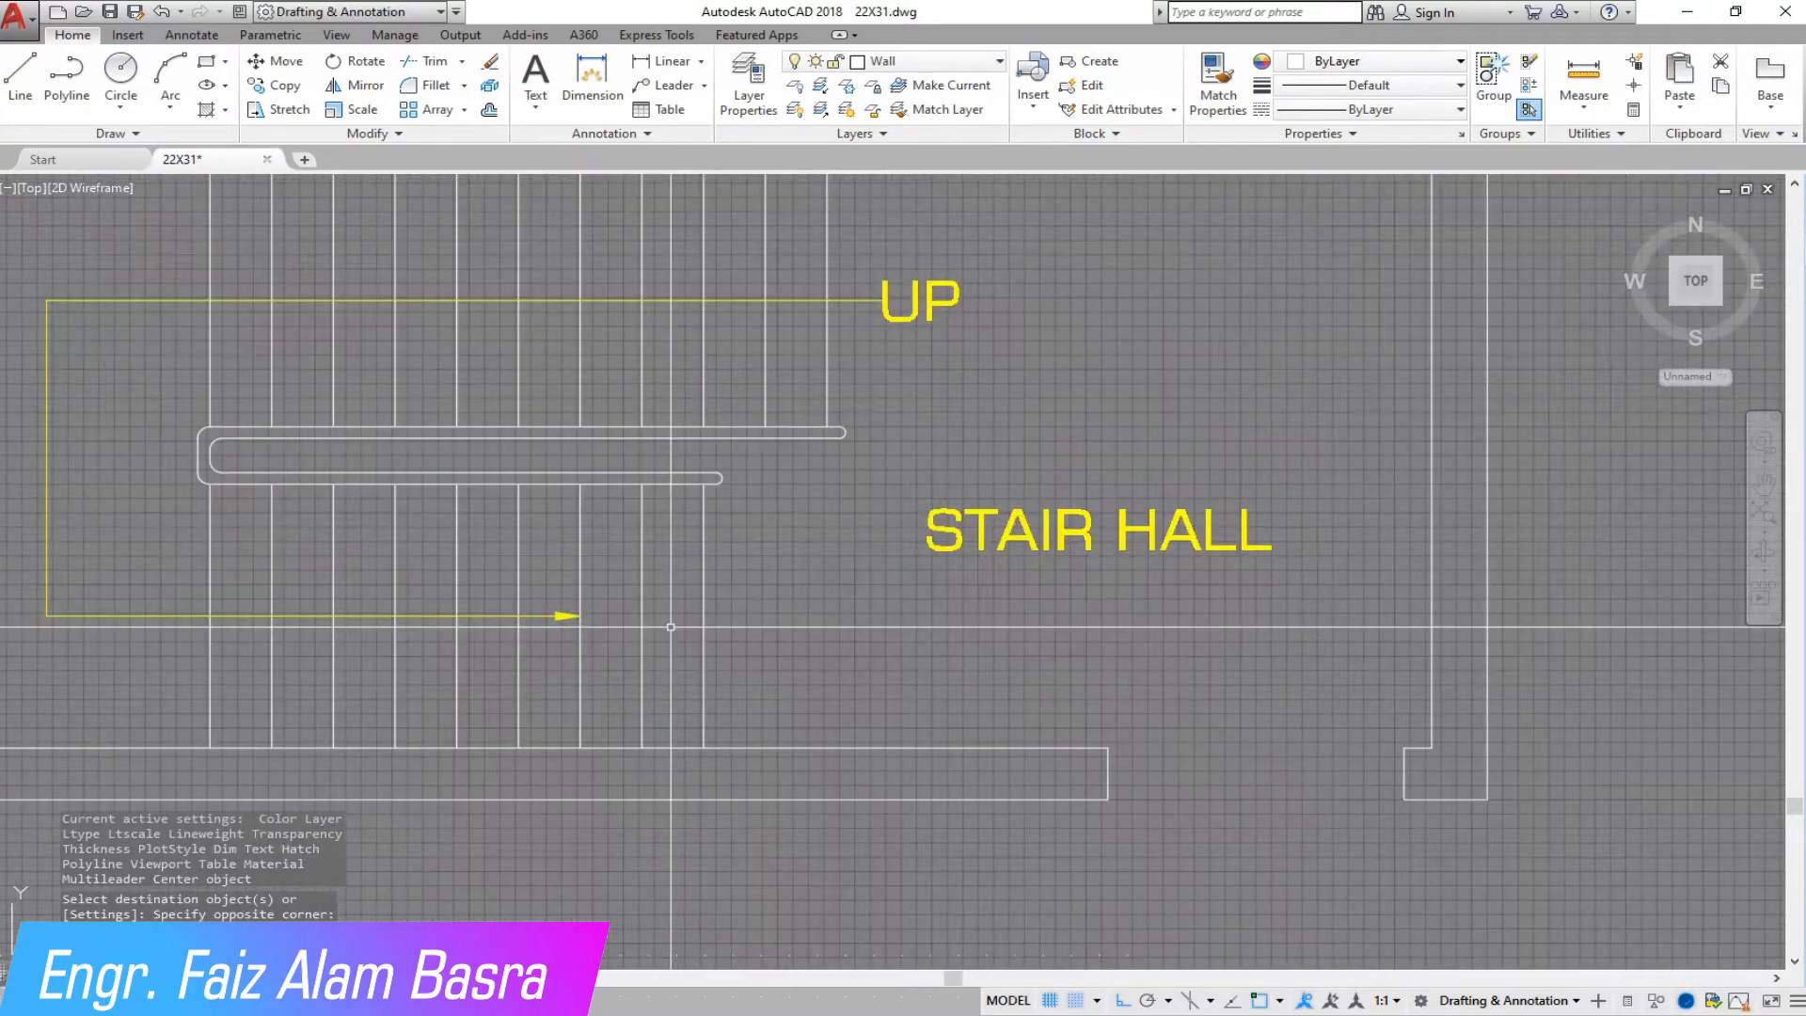
Change the linetype of the lower flight's treads, except the one at the landing, to DASHEDX2.
click(725, 550)
click(256, 557)
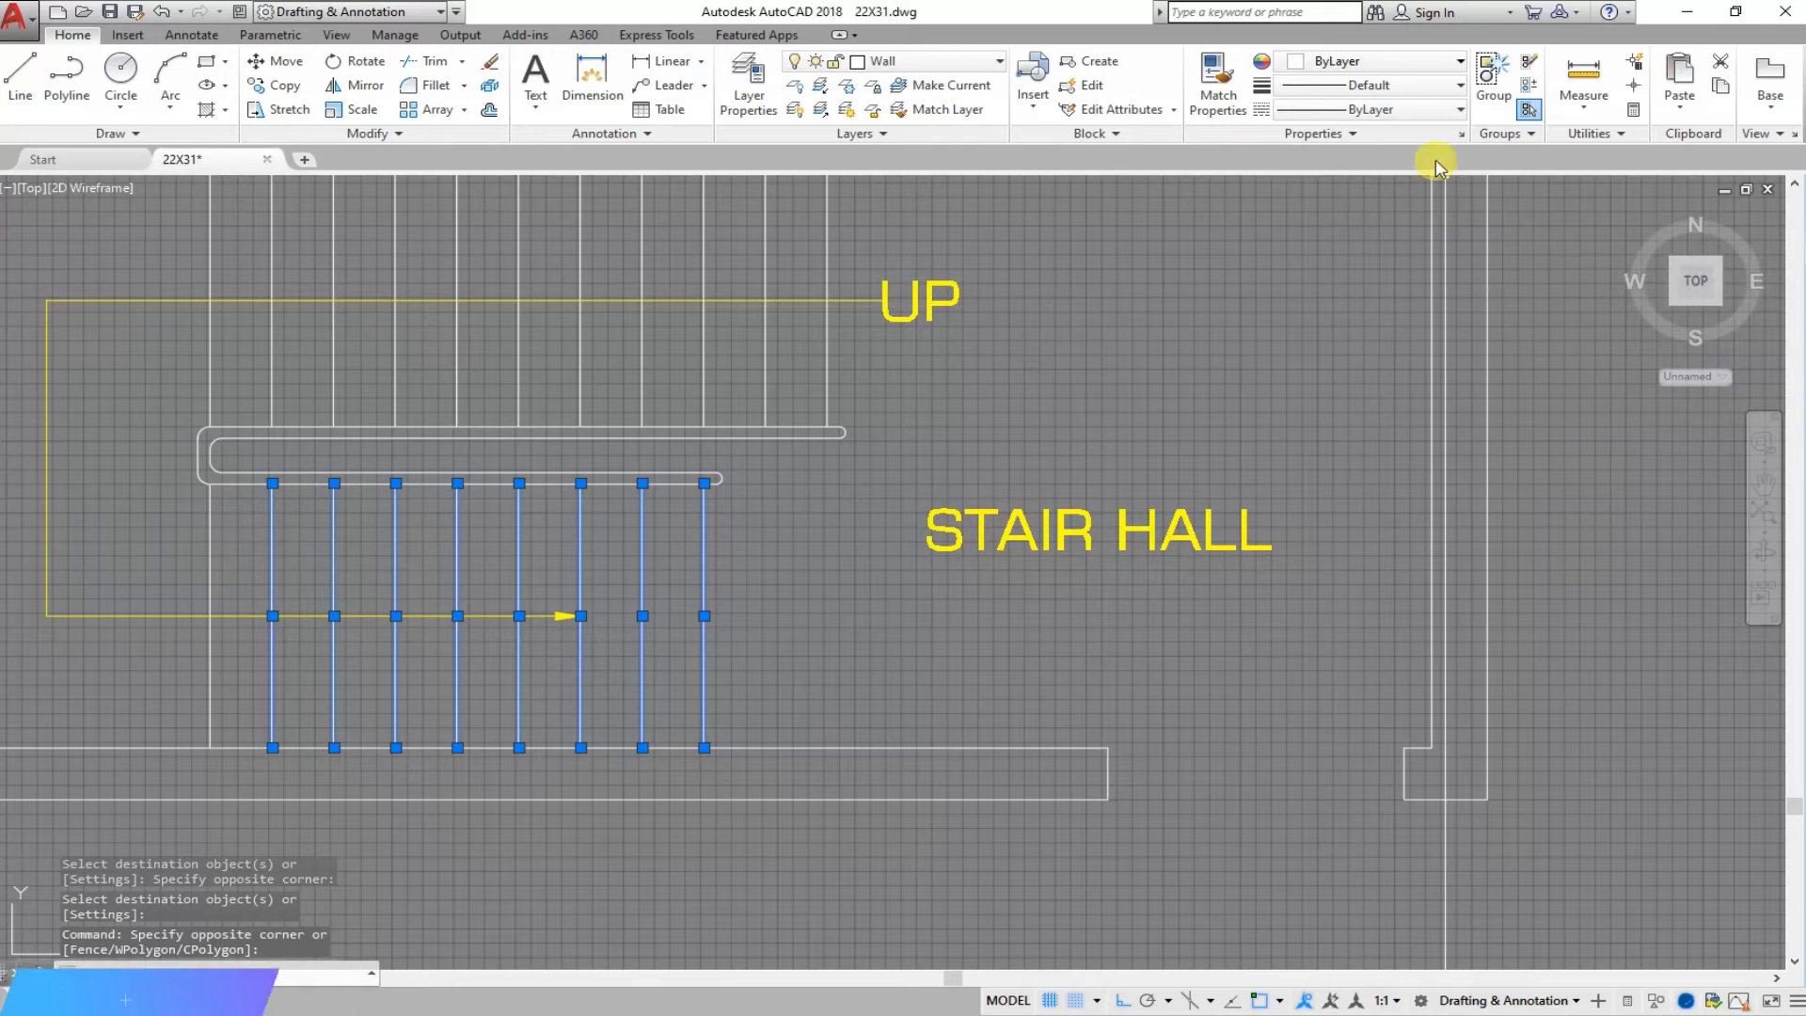
click(1461, 110)
click(1419, 168)
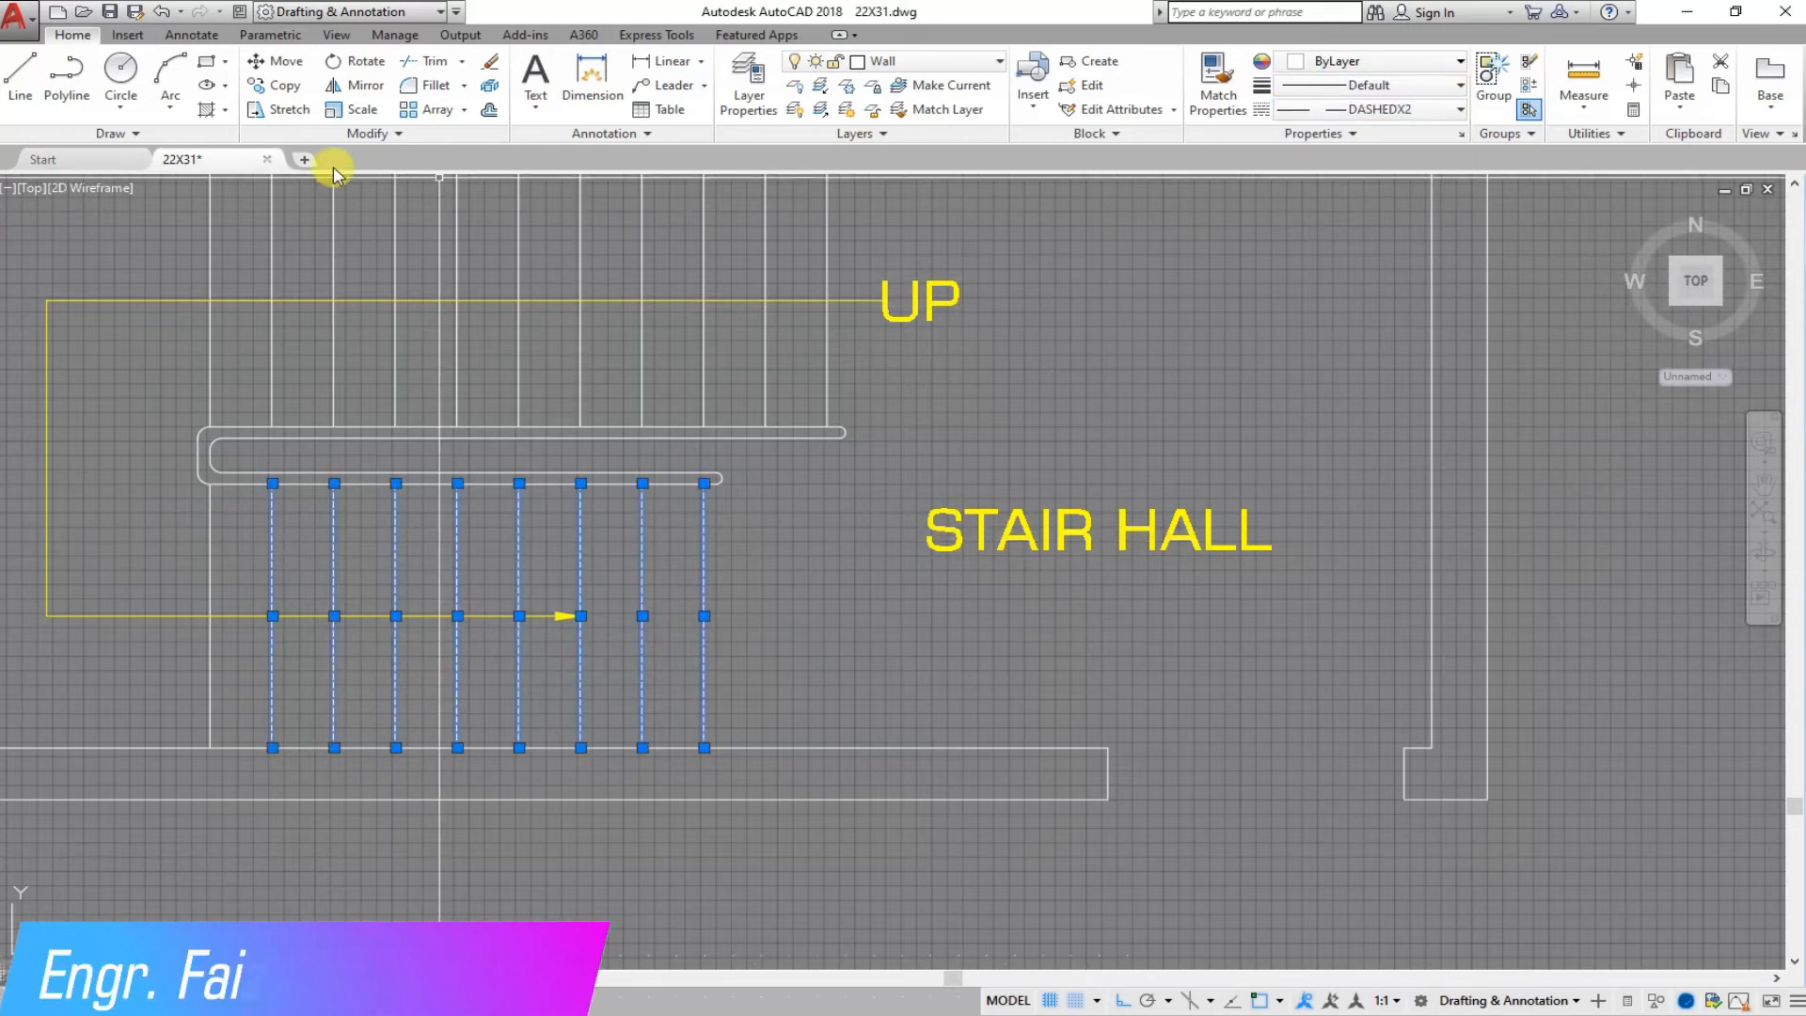
Set the linetype scale of the lower flight's dashed treads to 5 and save the drawing.
key(ctrl+1)
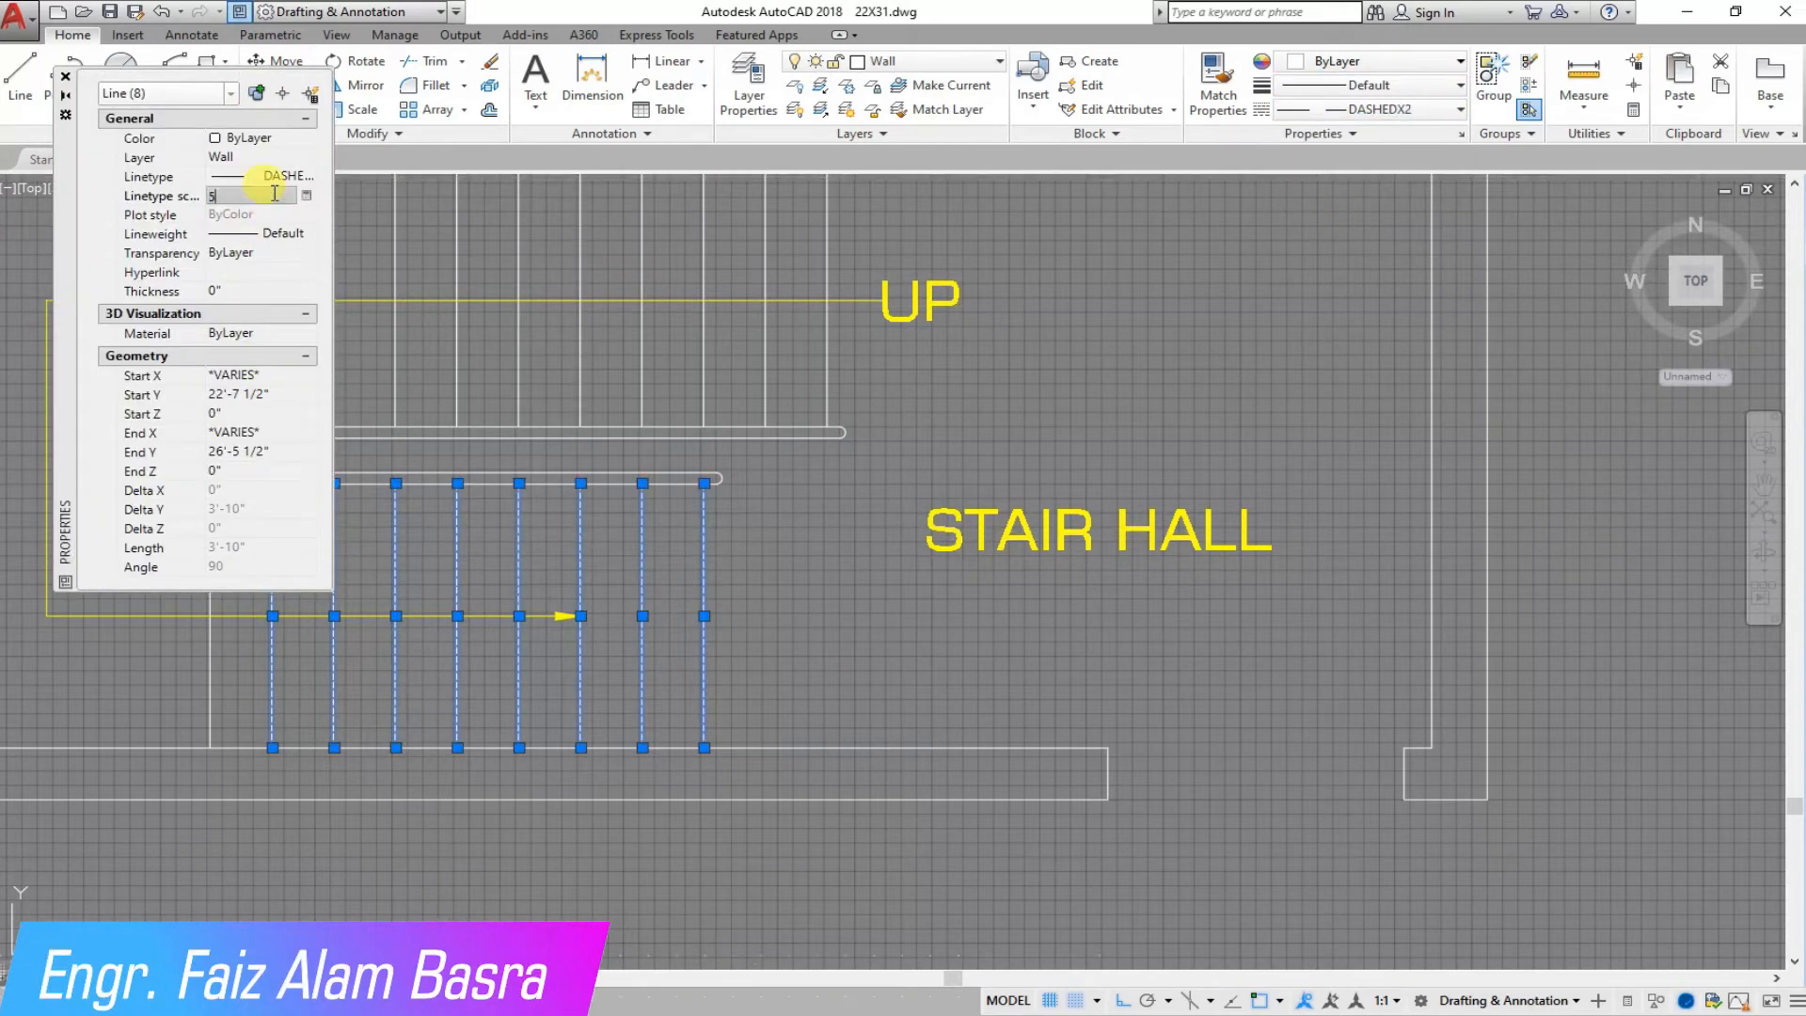
click(66, 77)
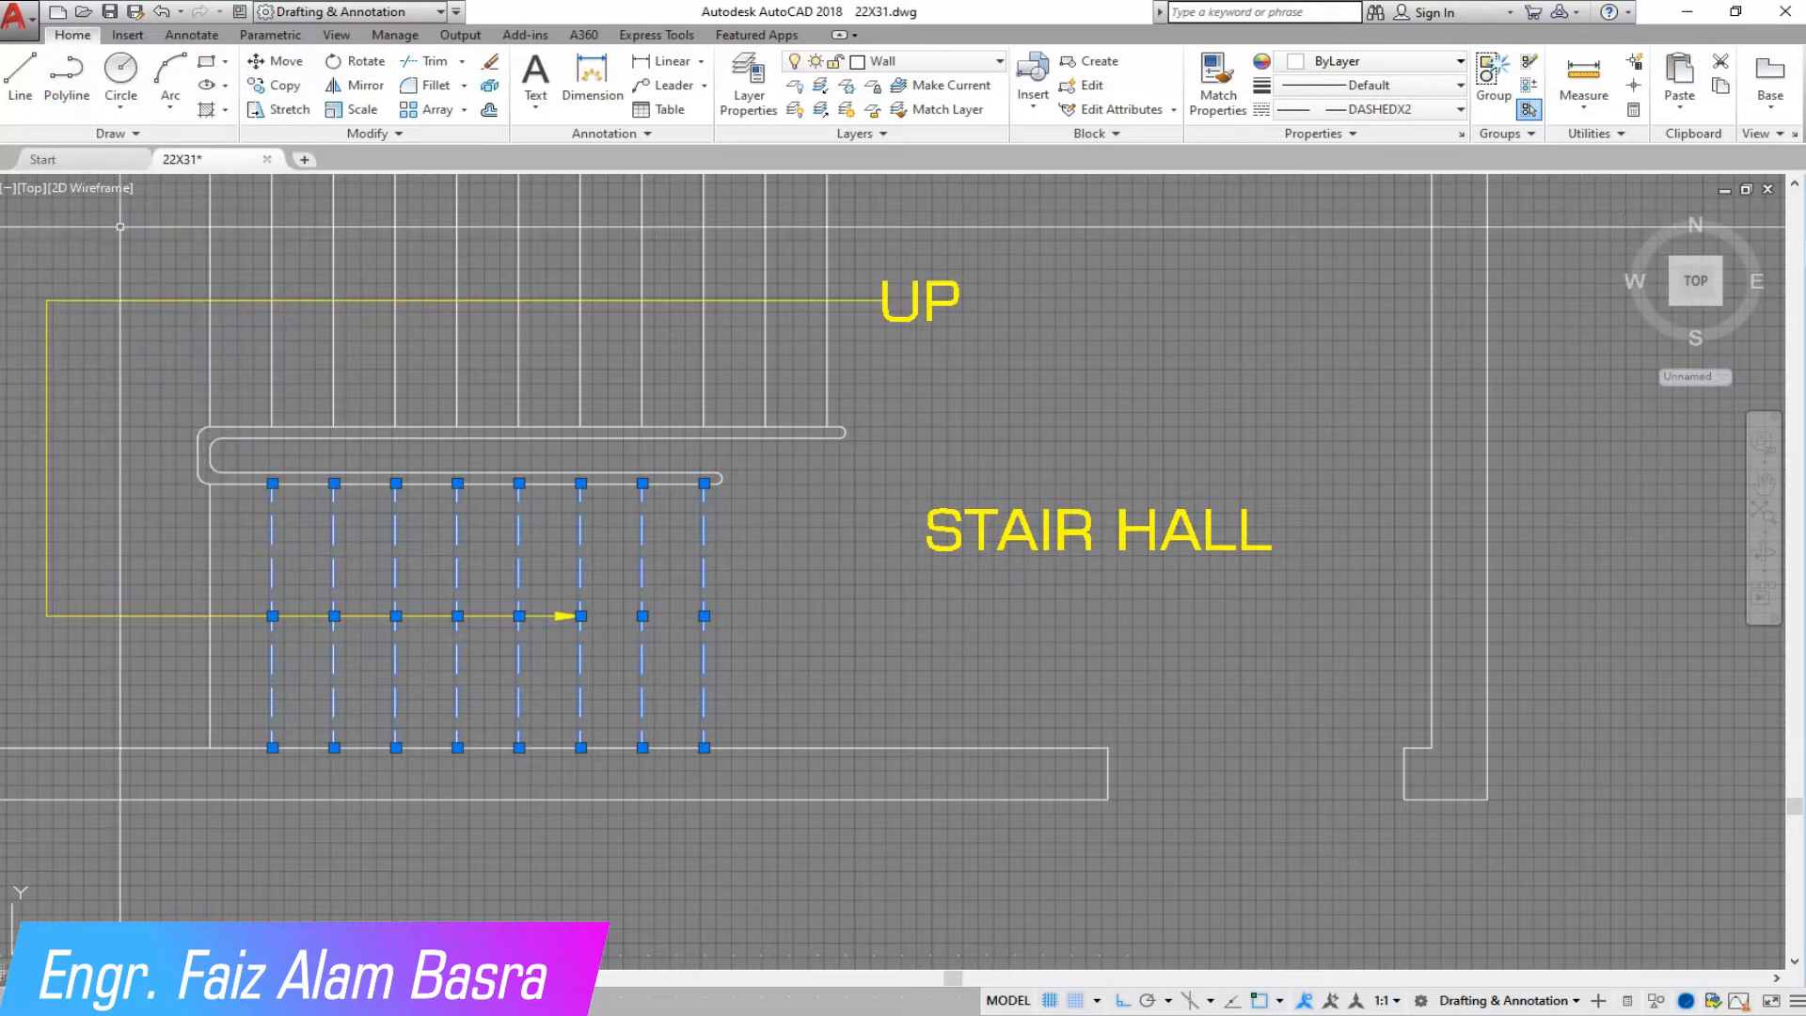
key(Escape)
scroll(260, 691, up, 4)
scroll(274, 596, down, 4)
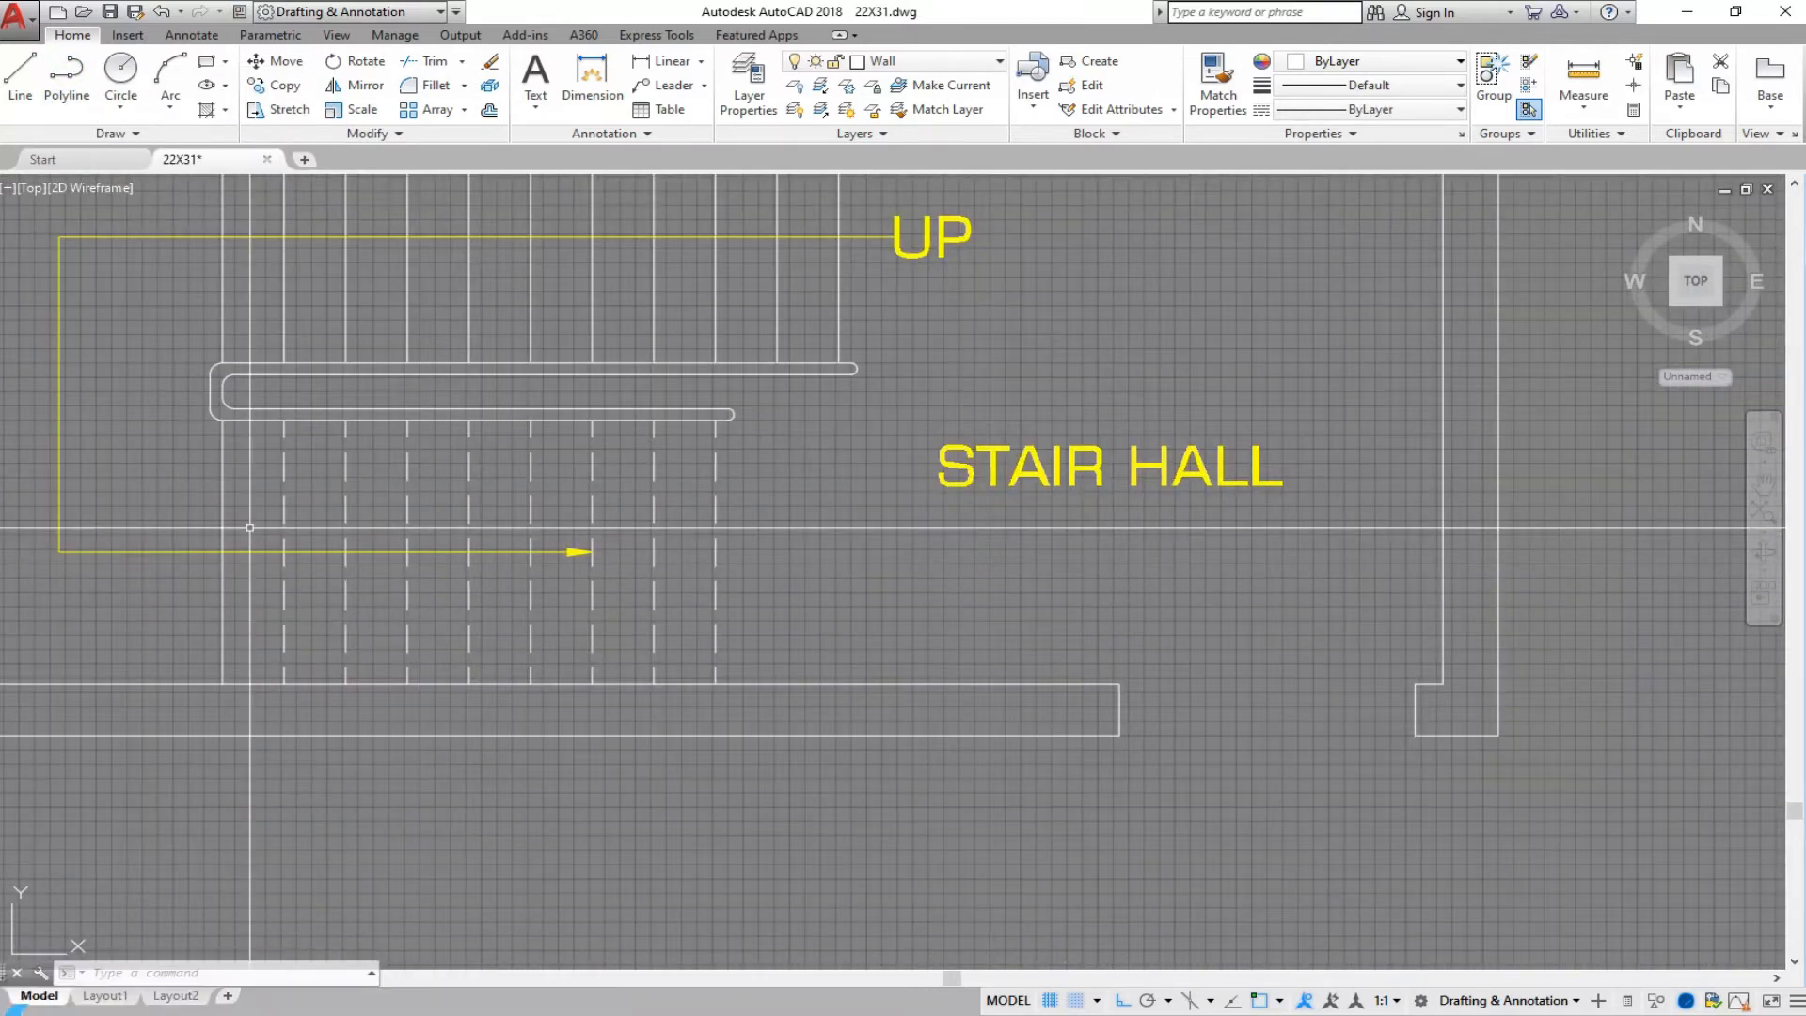
click(110, 12)
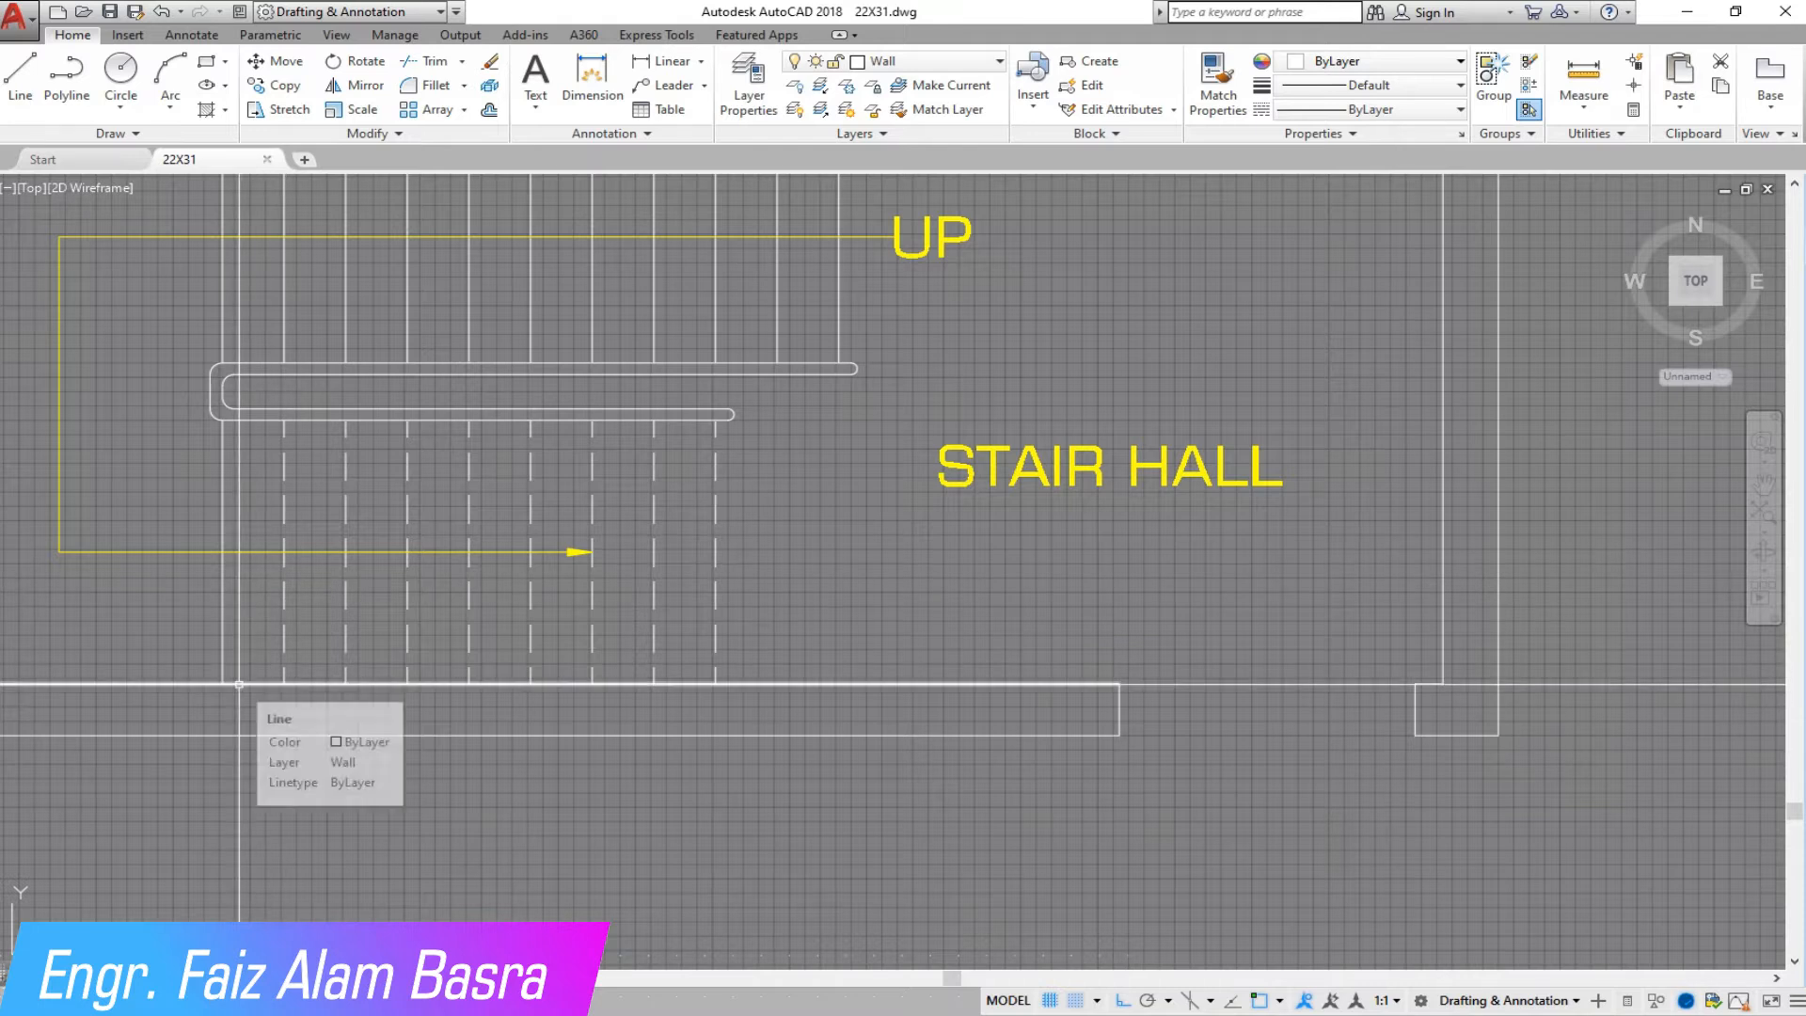
Match the properties of the STAIR HALL label onto the SIZE=22X31 text below the plan.
scroll(564, 593, down, 2)
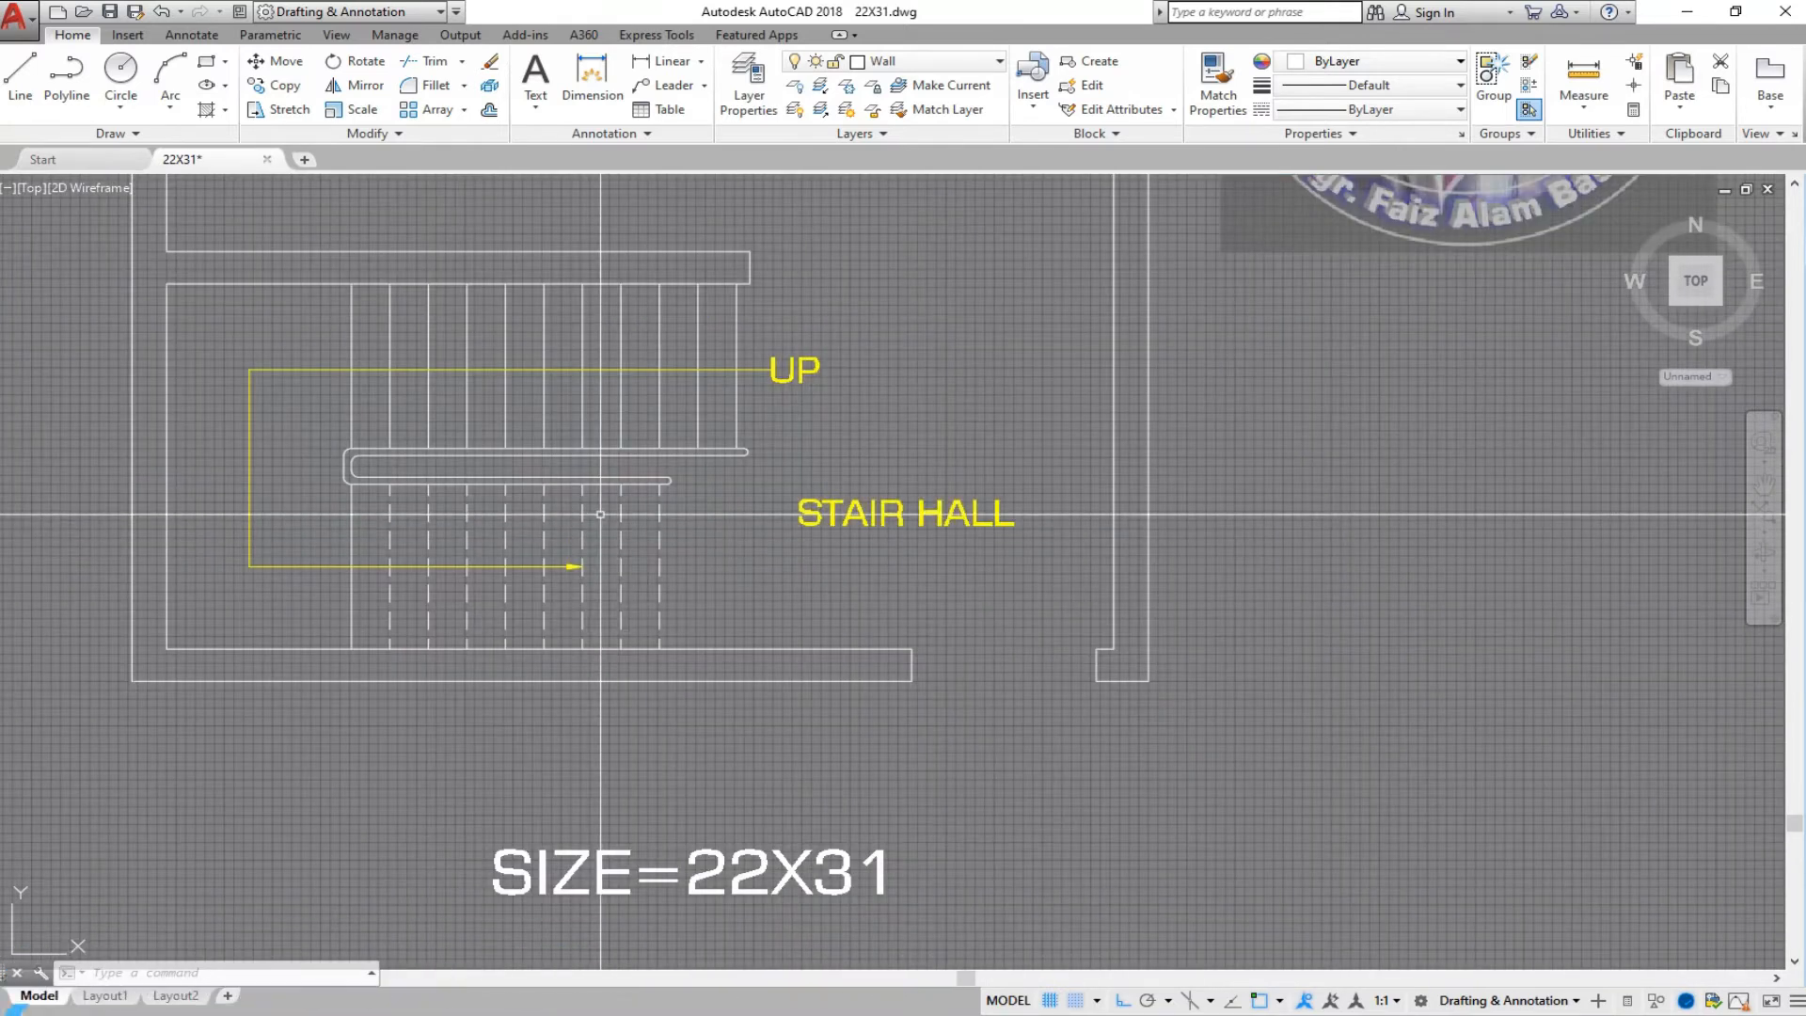
click(1218, 90)
click(990, 508)
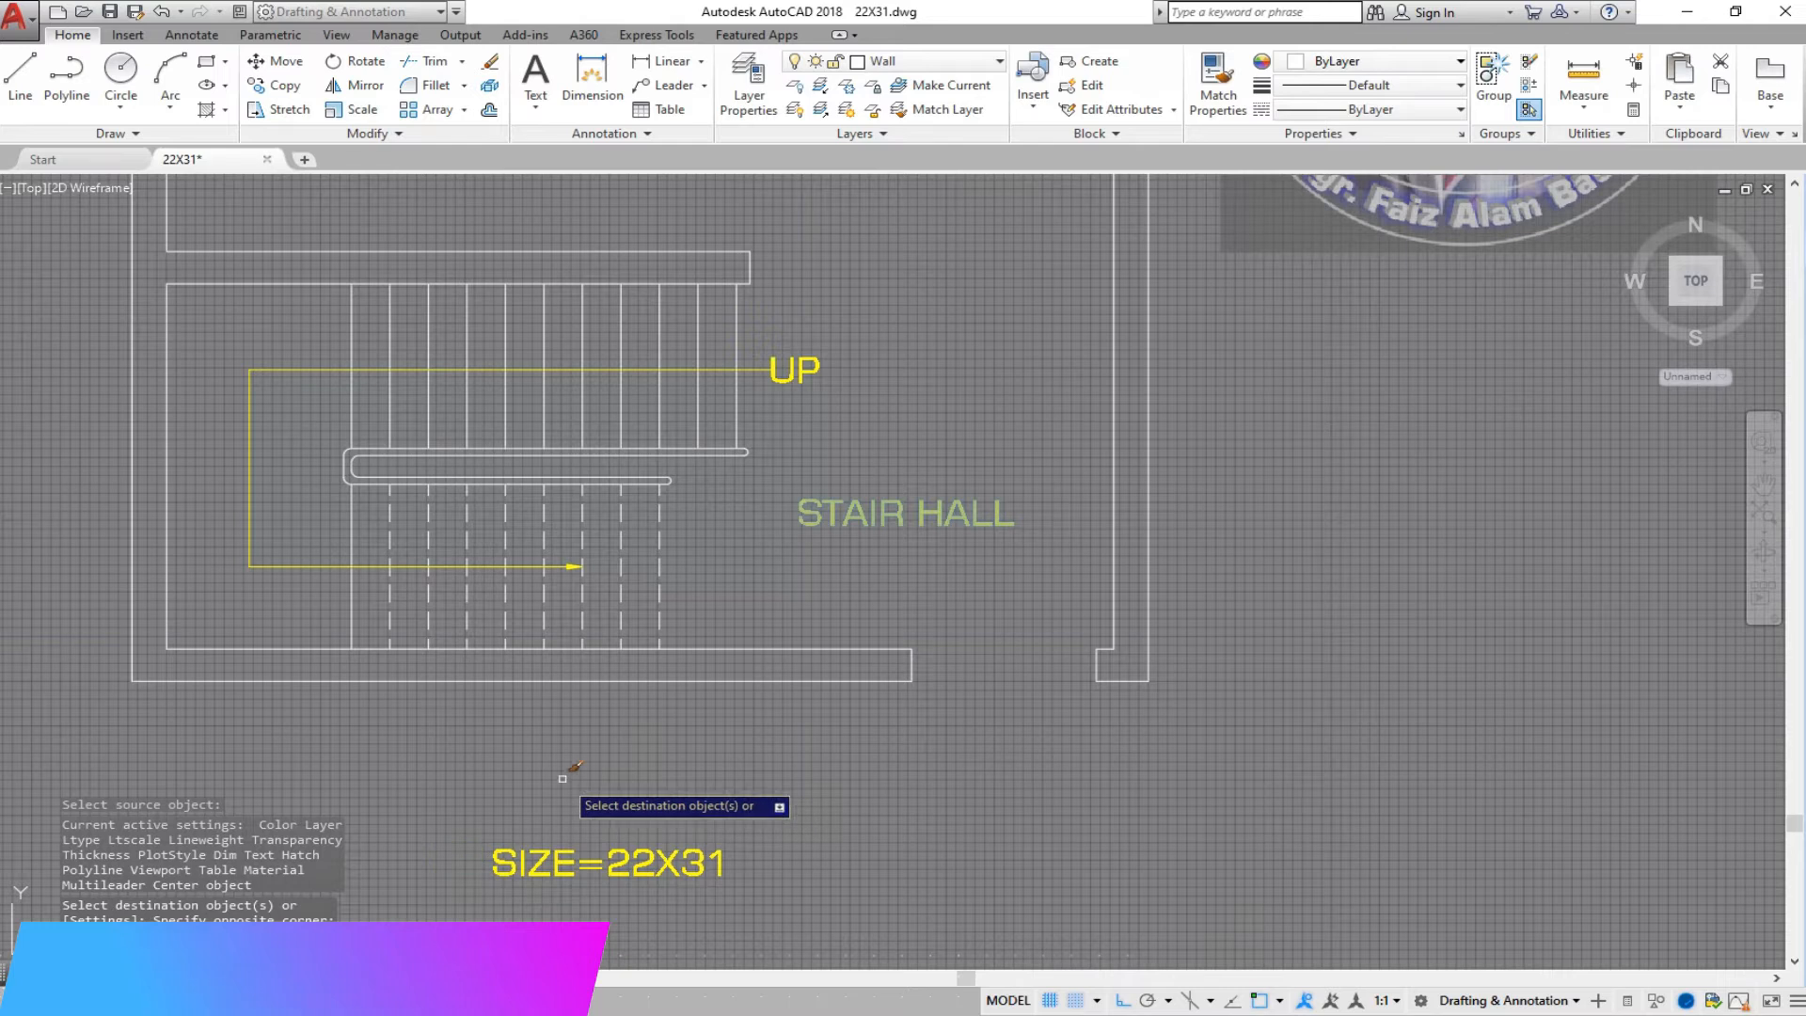
scroll(559, 762, down, 3)
scroll(561, 358, up, 5)
scroll(456, 439, down, 2)
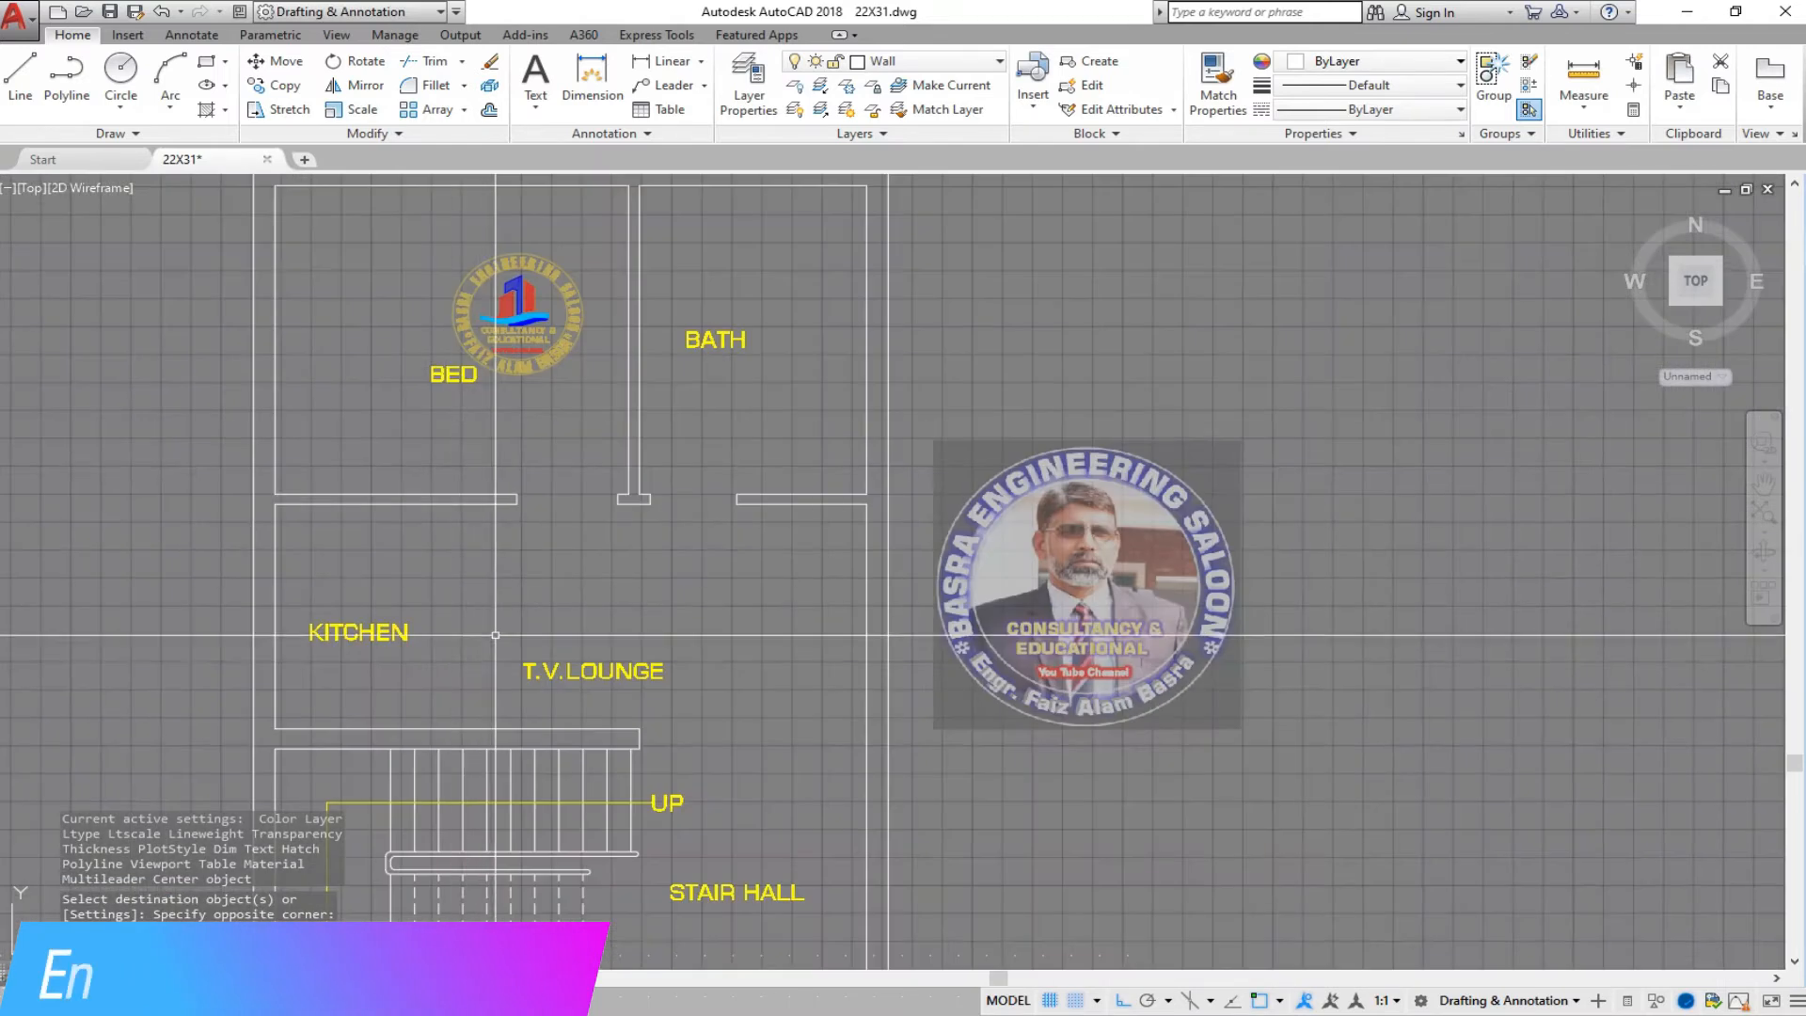
Move the T.V.LOUNGE label horizontally away from the kitchen, toward the outer wall.
click(282, 61)
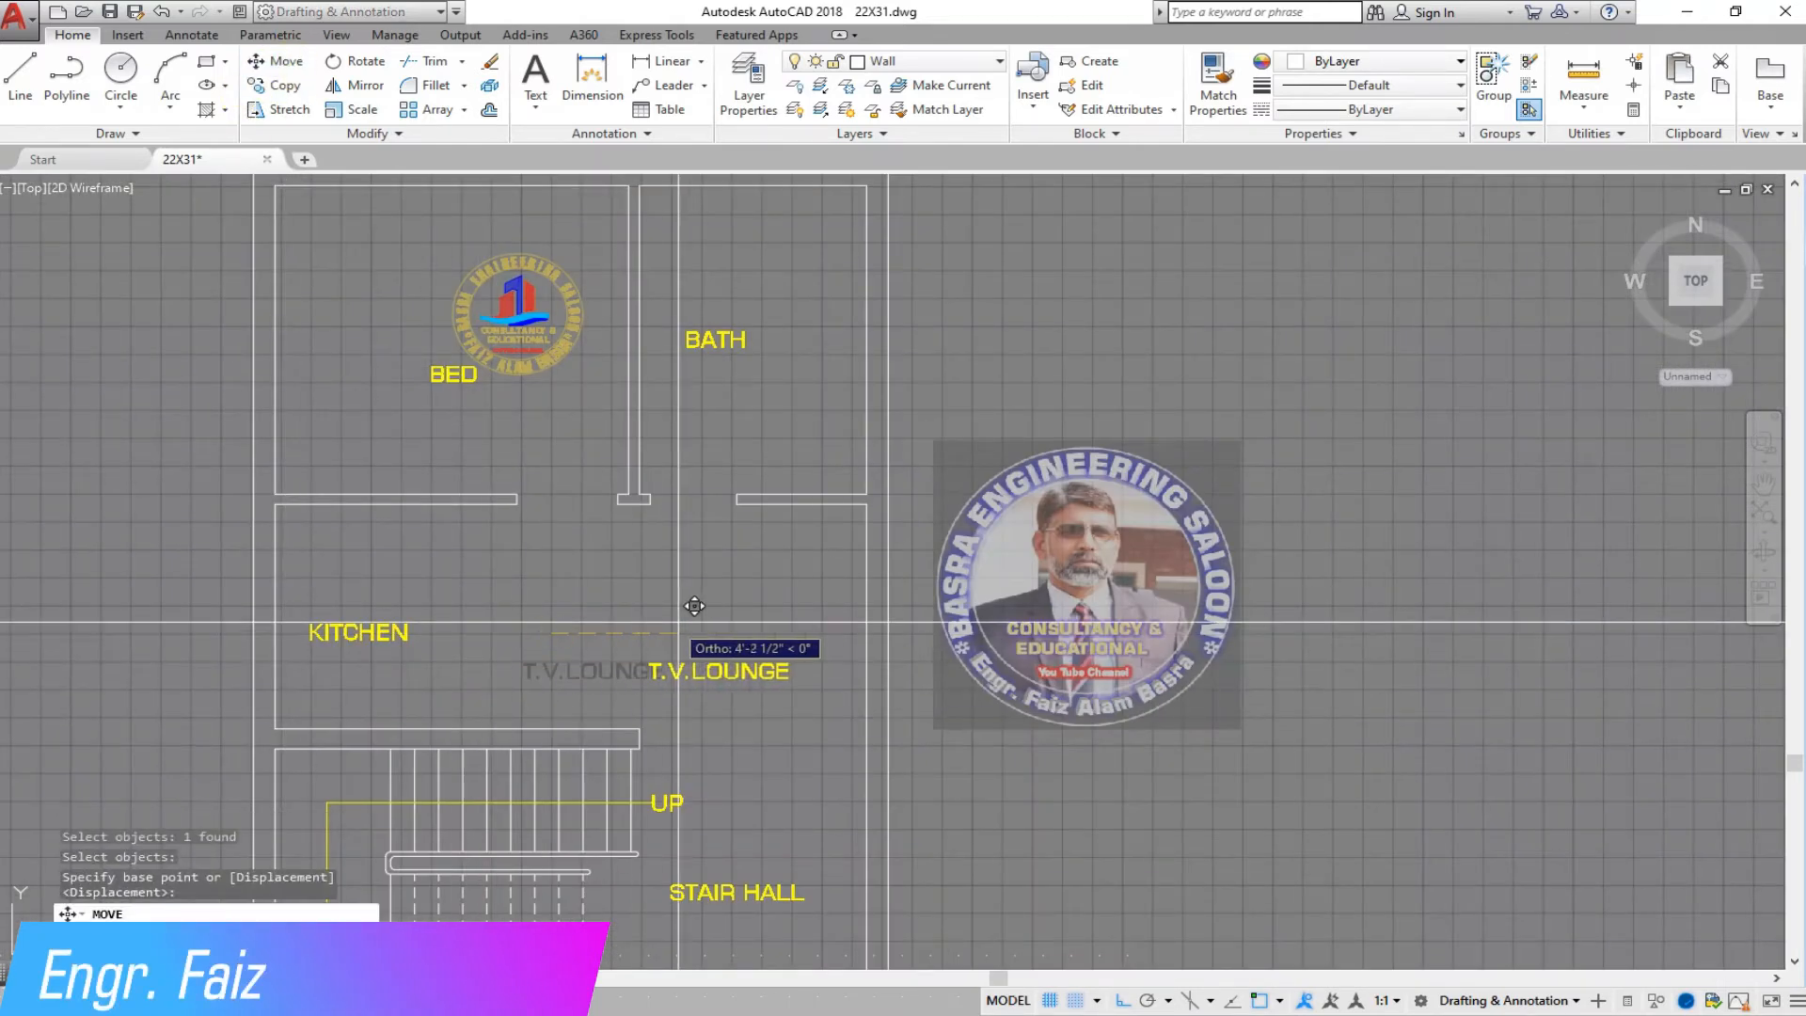
scroll(559, 740, down, 2)
scroll(559, 741, up, 4)
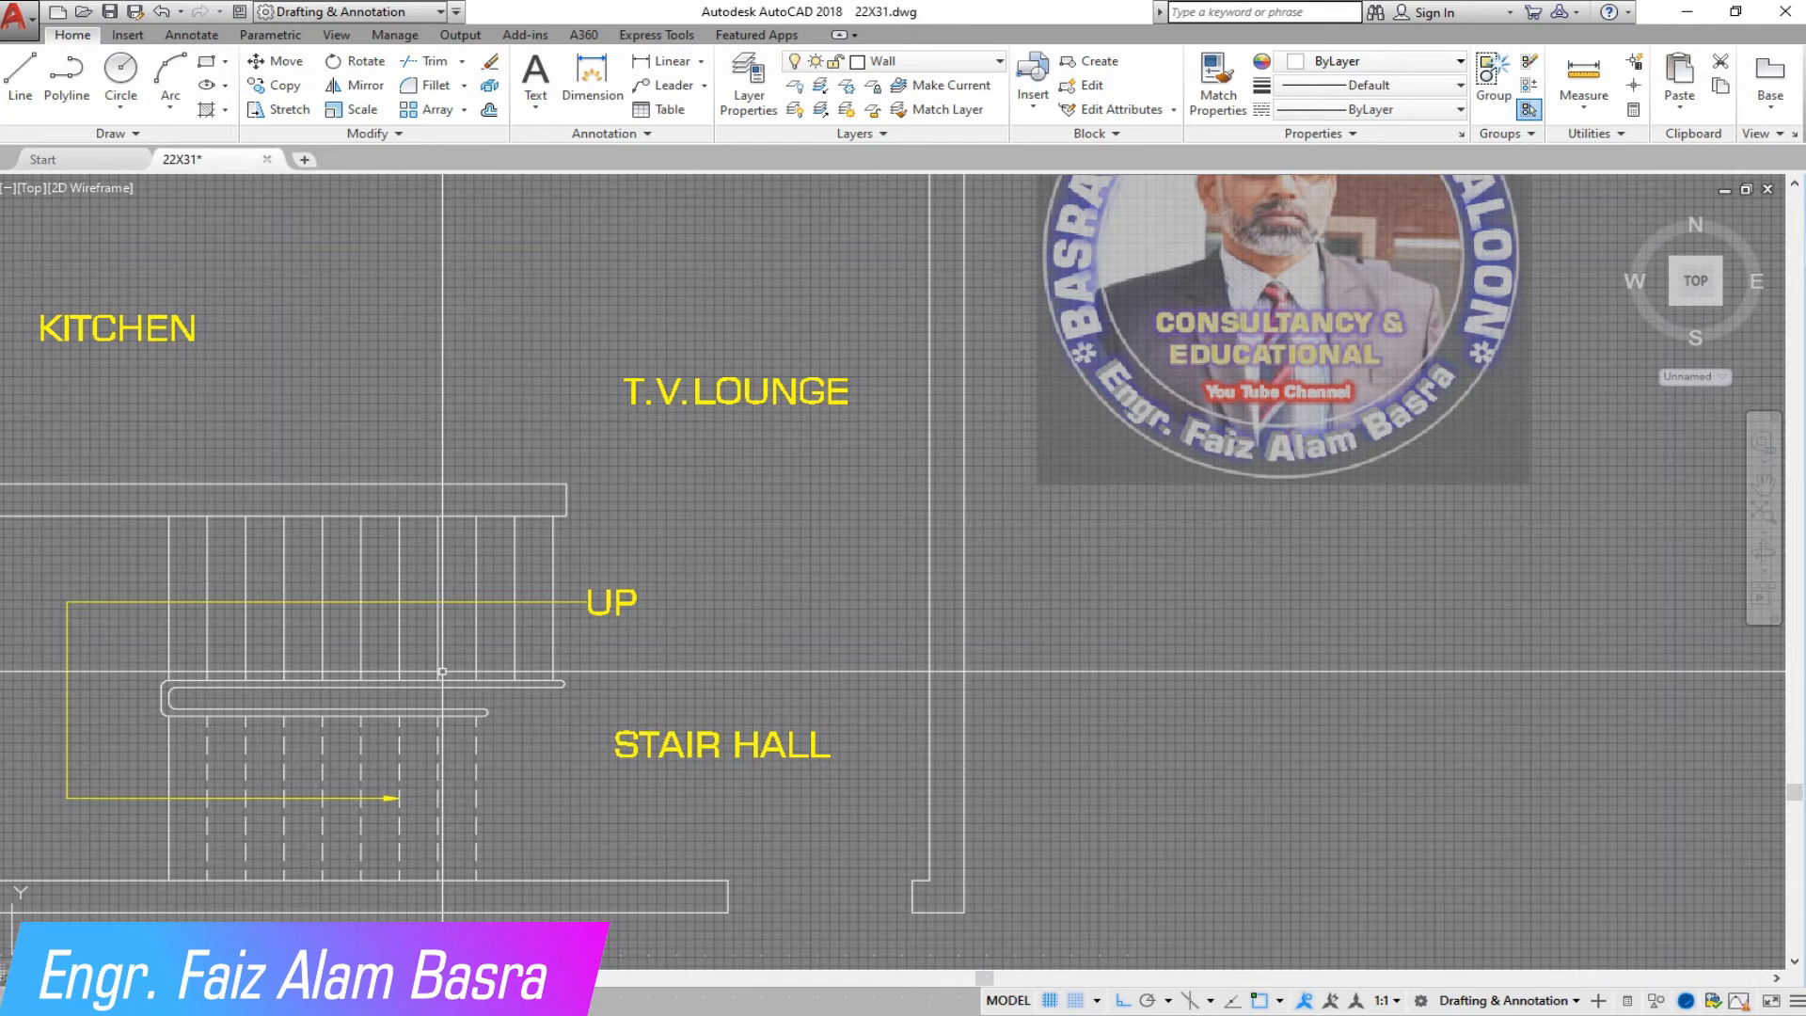
Examine the staircase flights, handrail, UP leader and room labels against the surrounding plan.
scroll(549, 672, down, 2)
scroll(281, 604, up, 2)
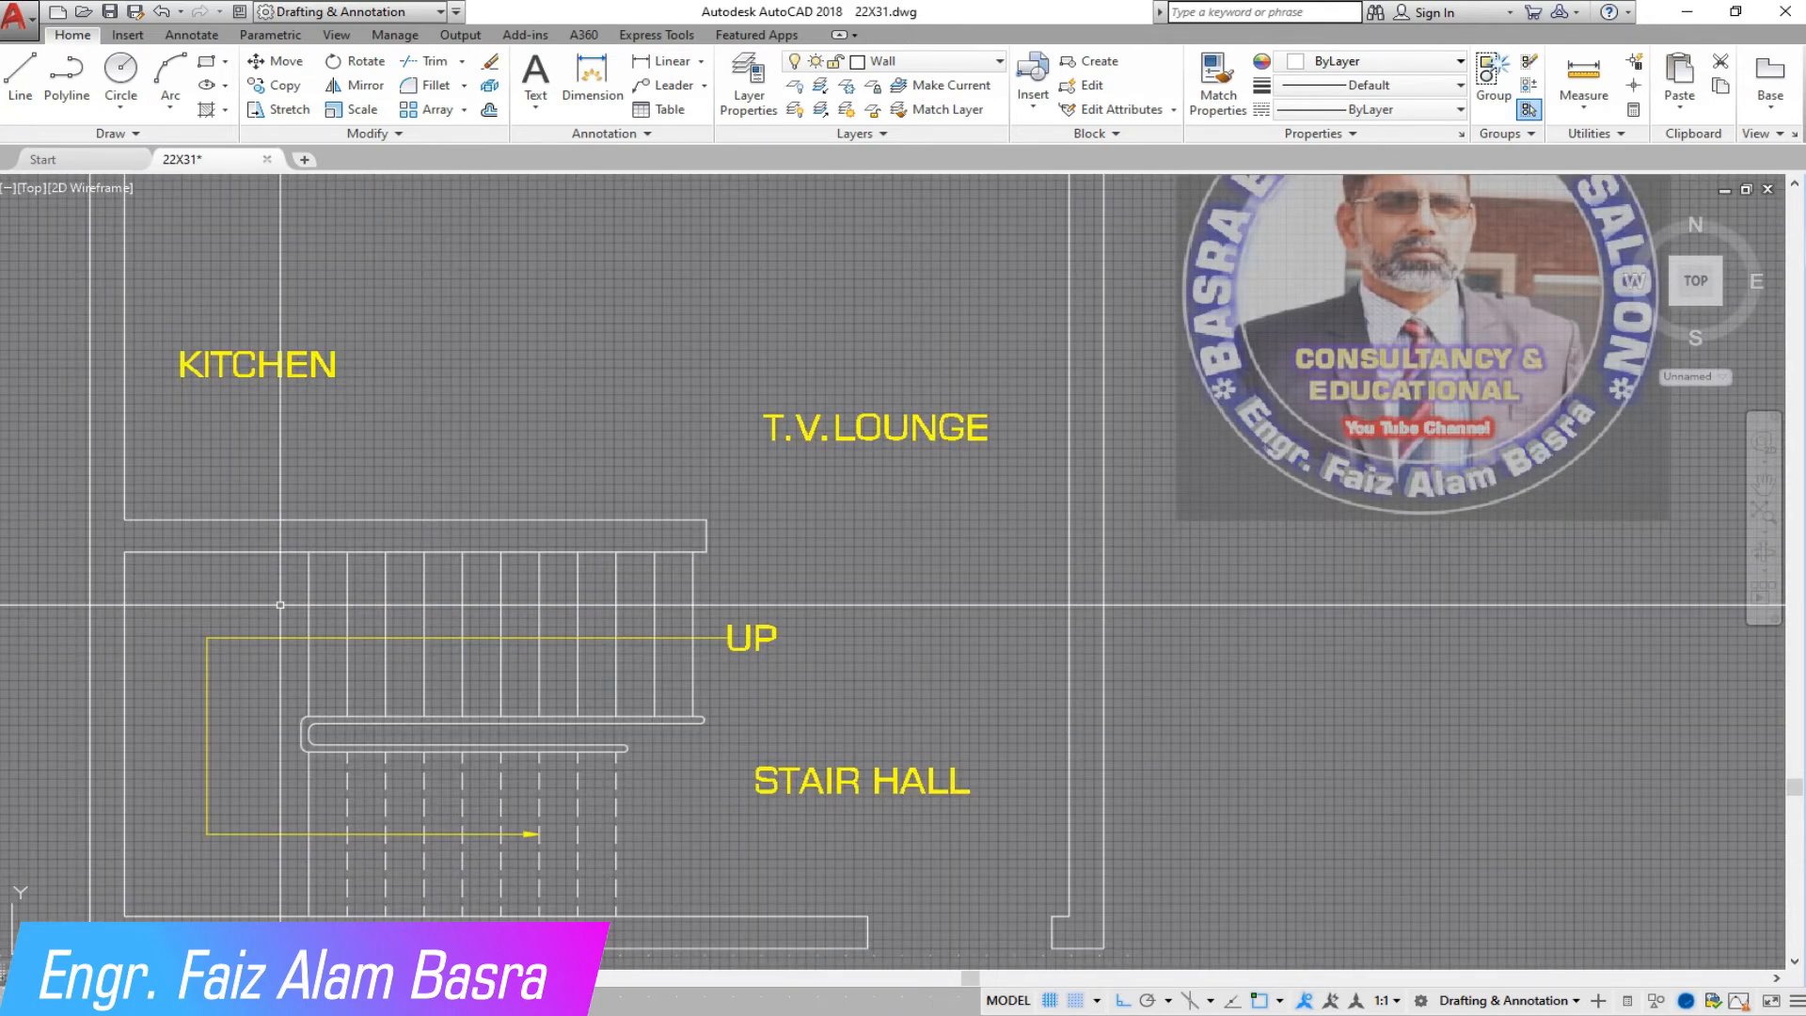
scroll(280, 605, down, 2)
scroll(402, 690, up, 2)
scroll(639, 691, up, 2)
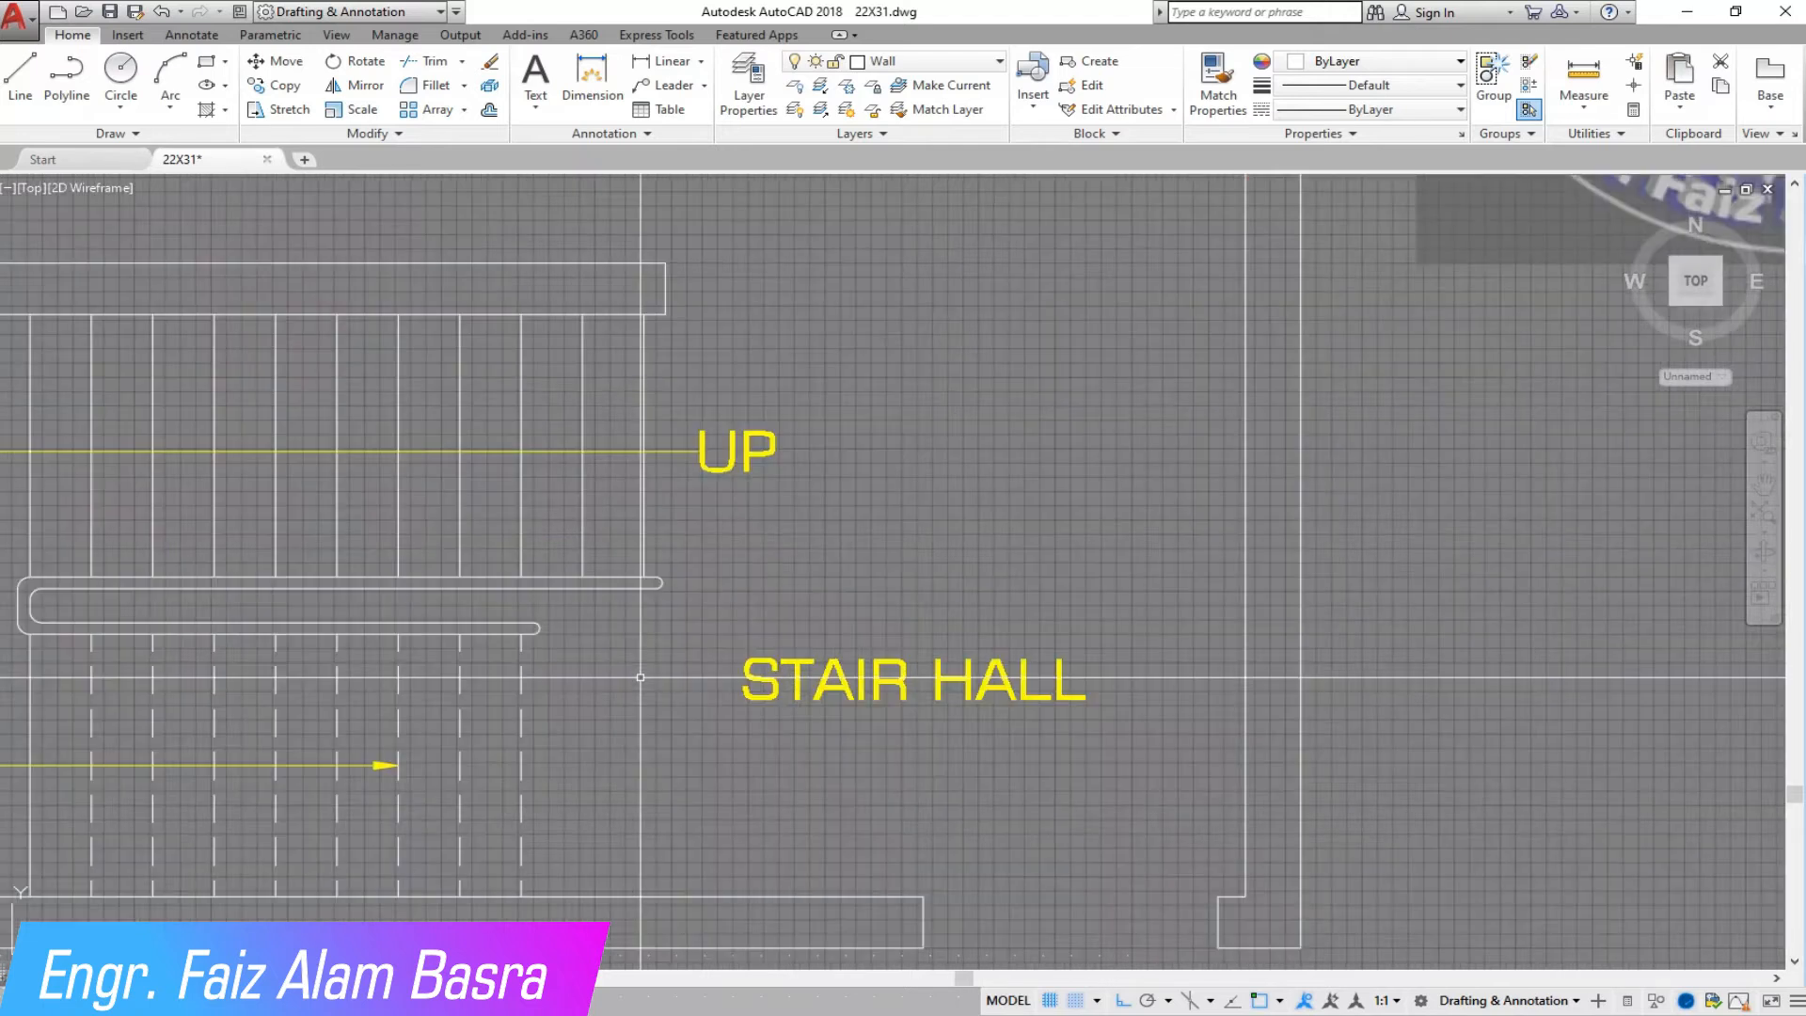
scroll(612, 630, down, 2)
scroll(607, 668, up, 2)
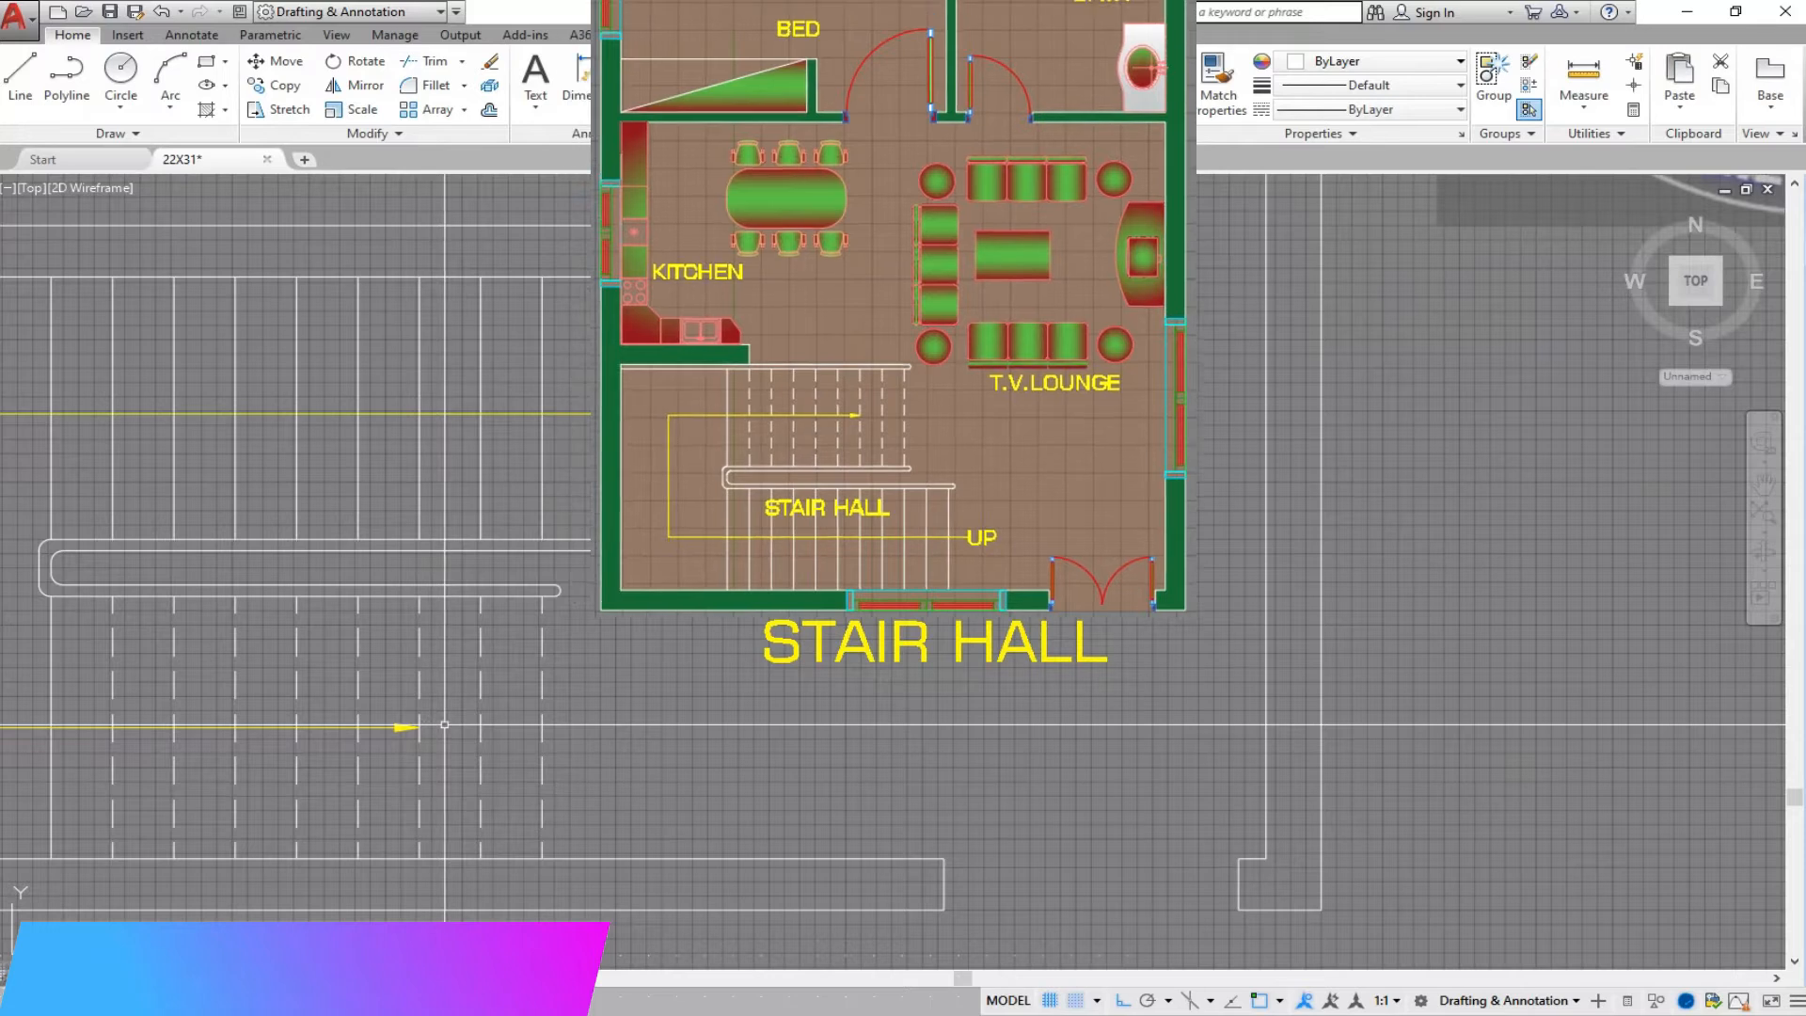
scroll(381, 414, down, 2)
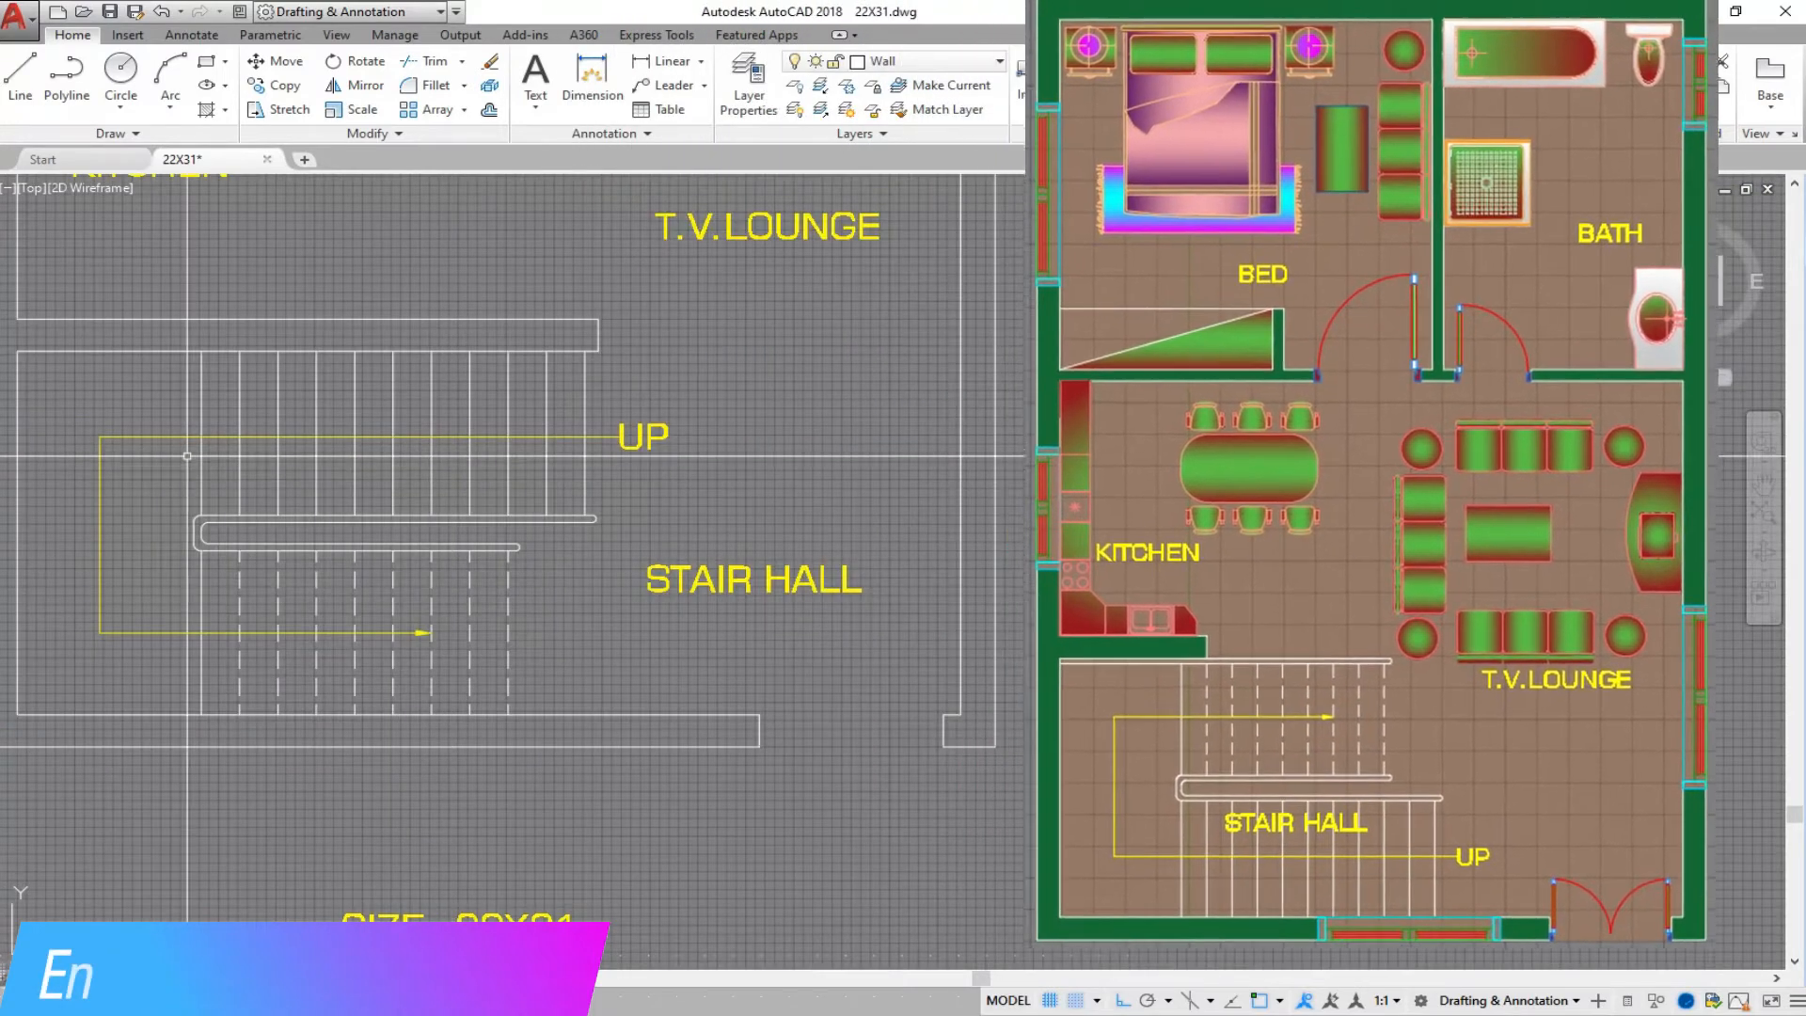
scroll(406, 432, up, 2)
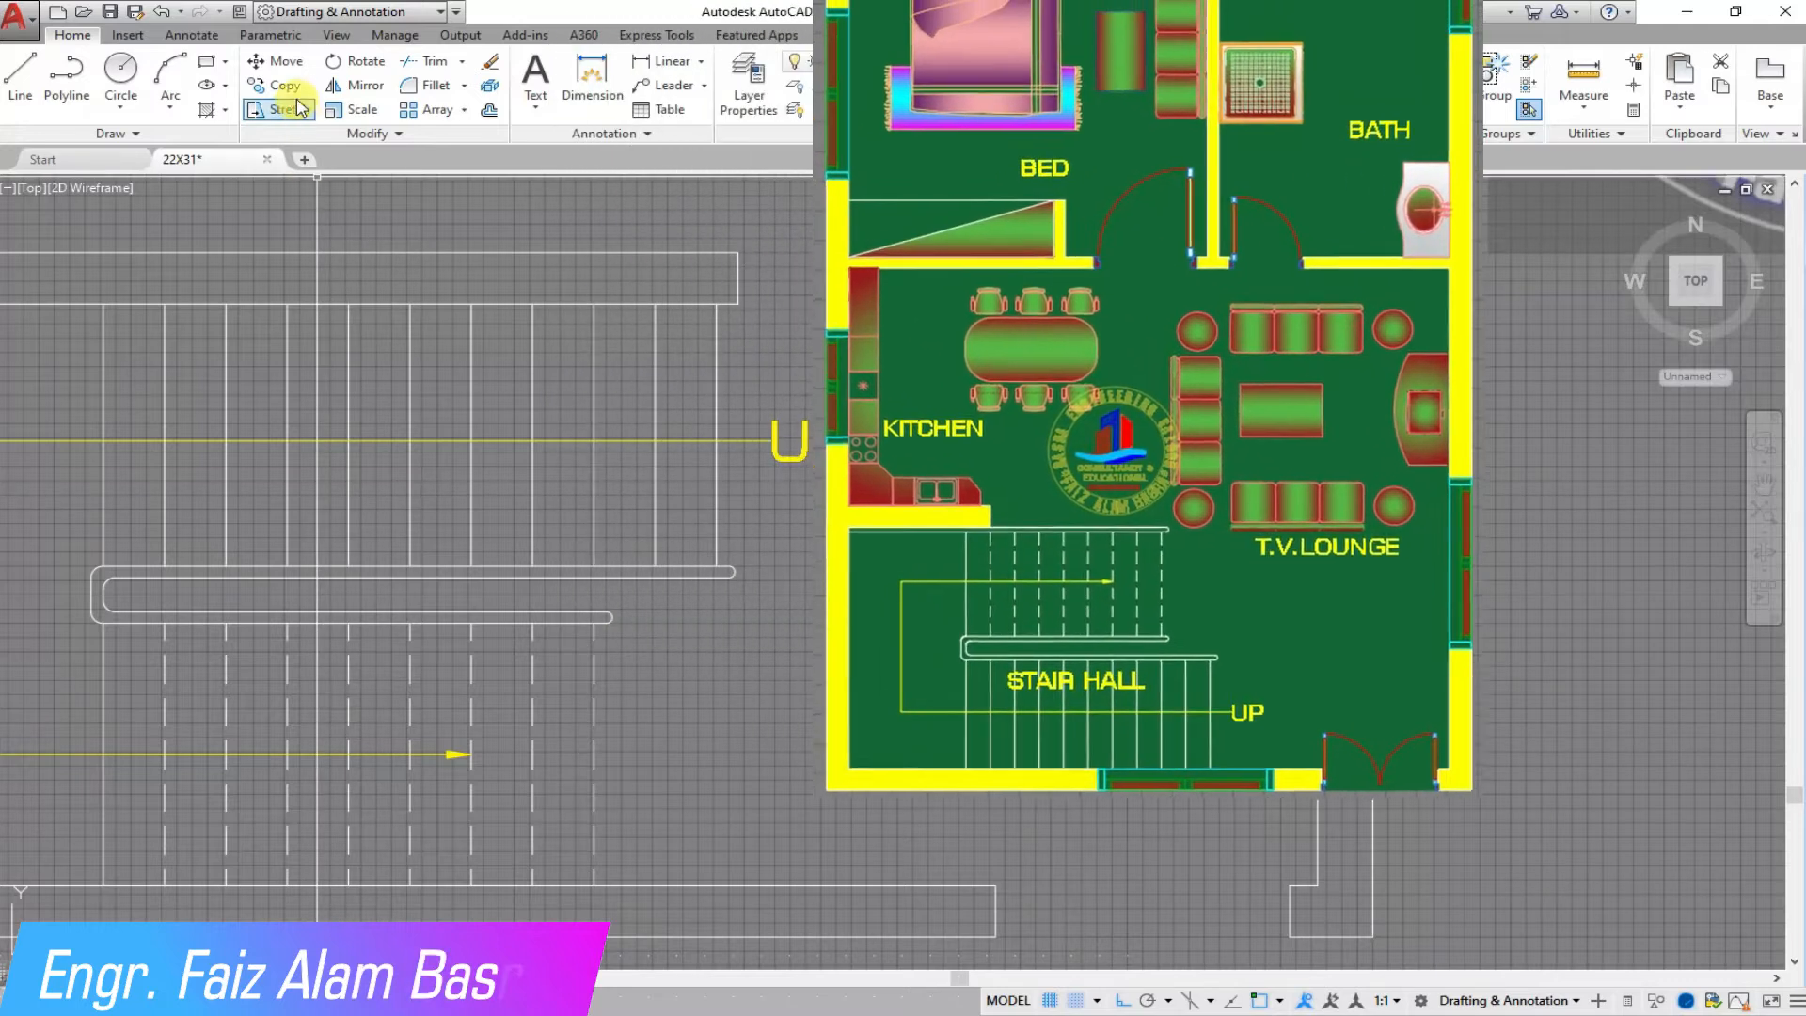
Move the STAIR HALL label sideways onto the staircase, between the two handrail lines.
click(283, 65)
click(970, 661)
click(980, 650)
click(974, 659)
right_click(968, 664)
click(968, 665)
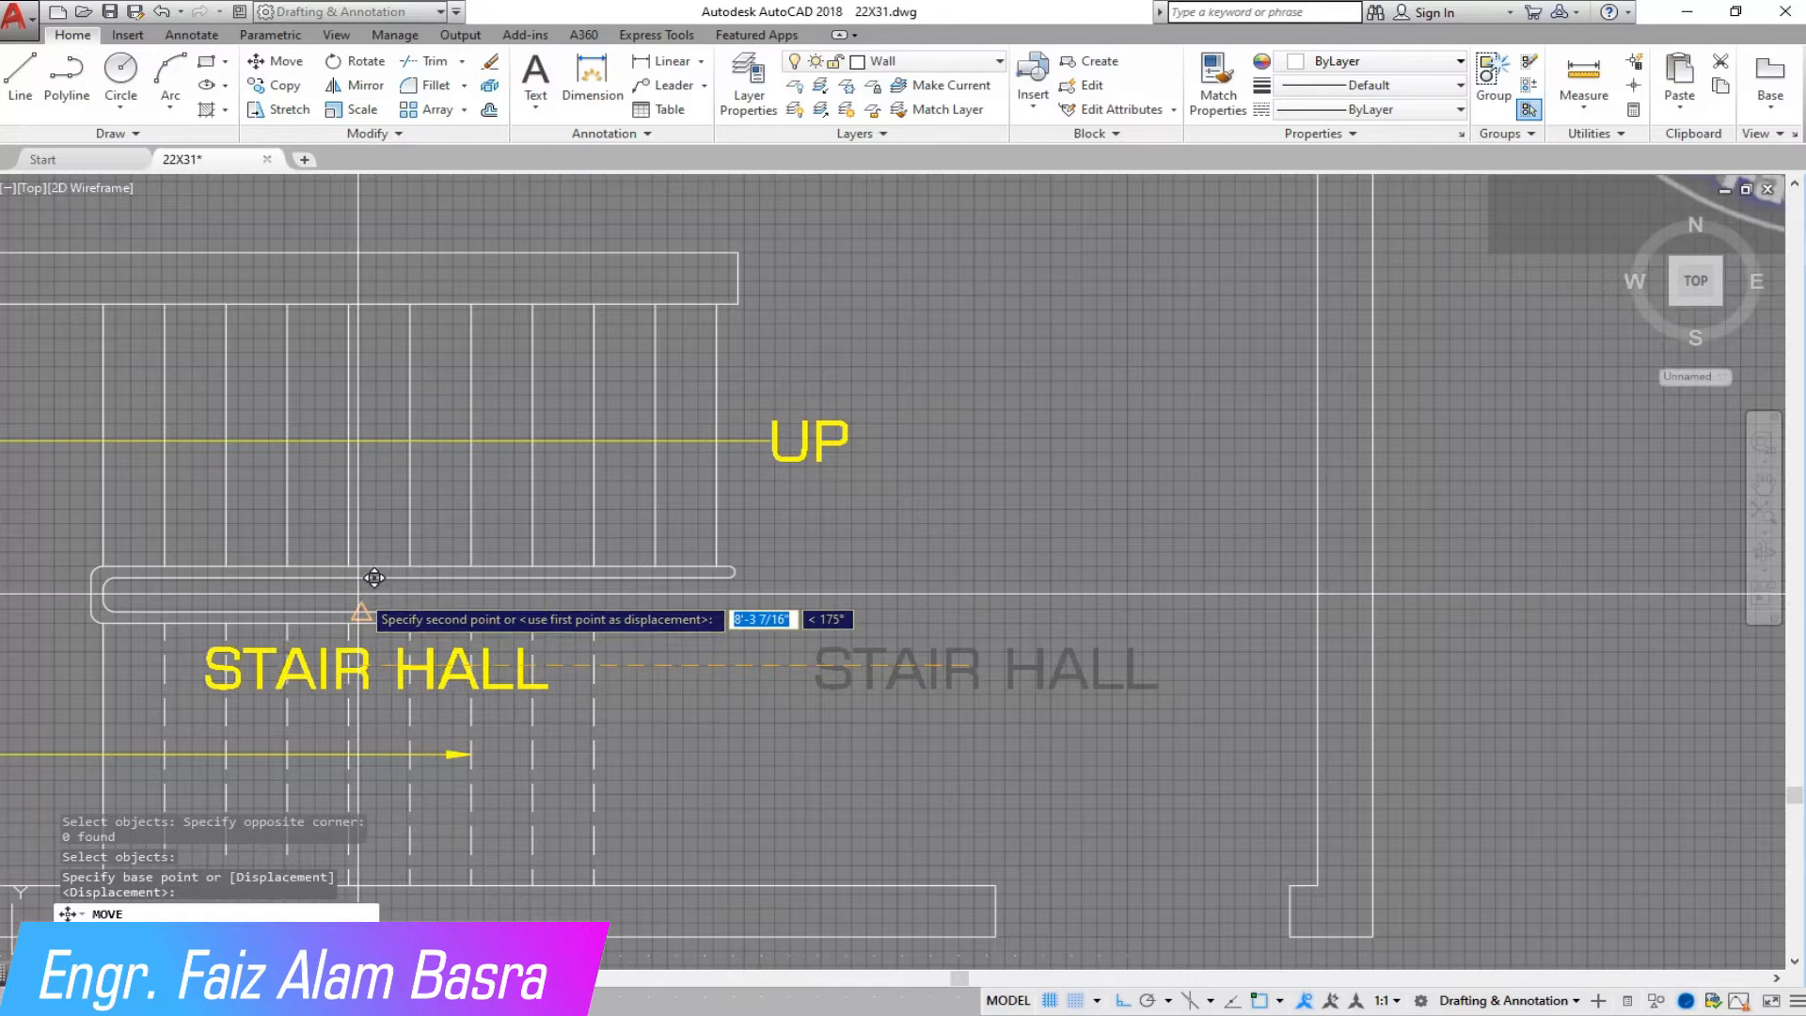
click(361, 613)
click(288, 111)
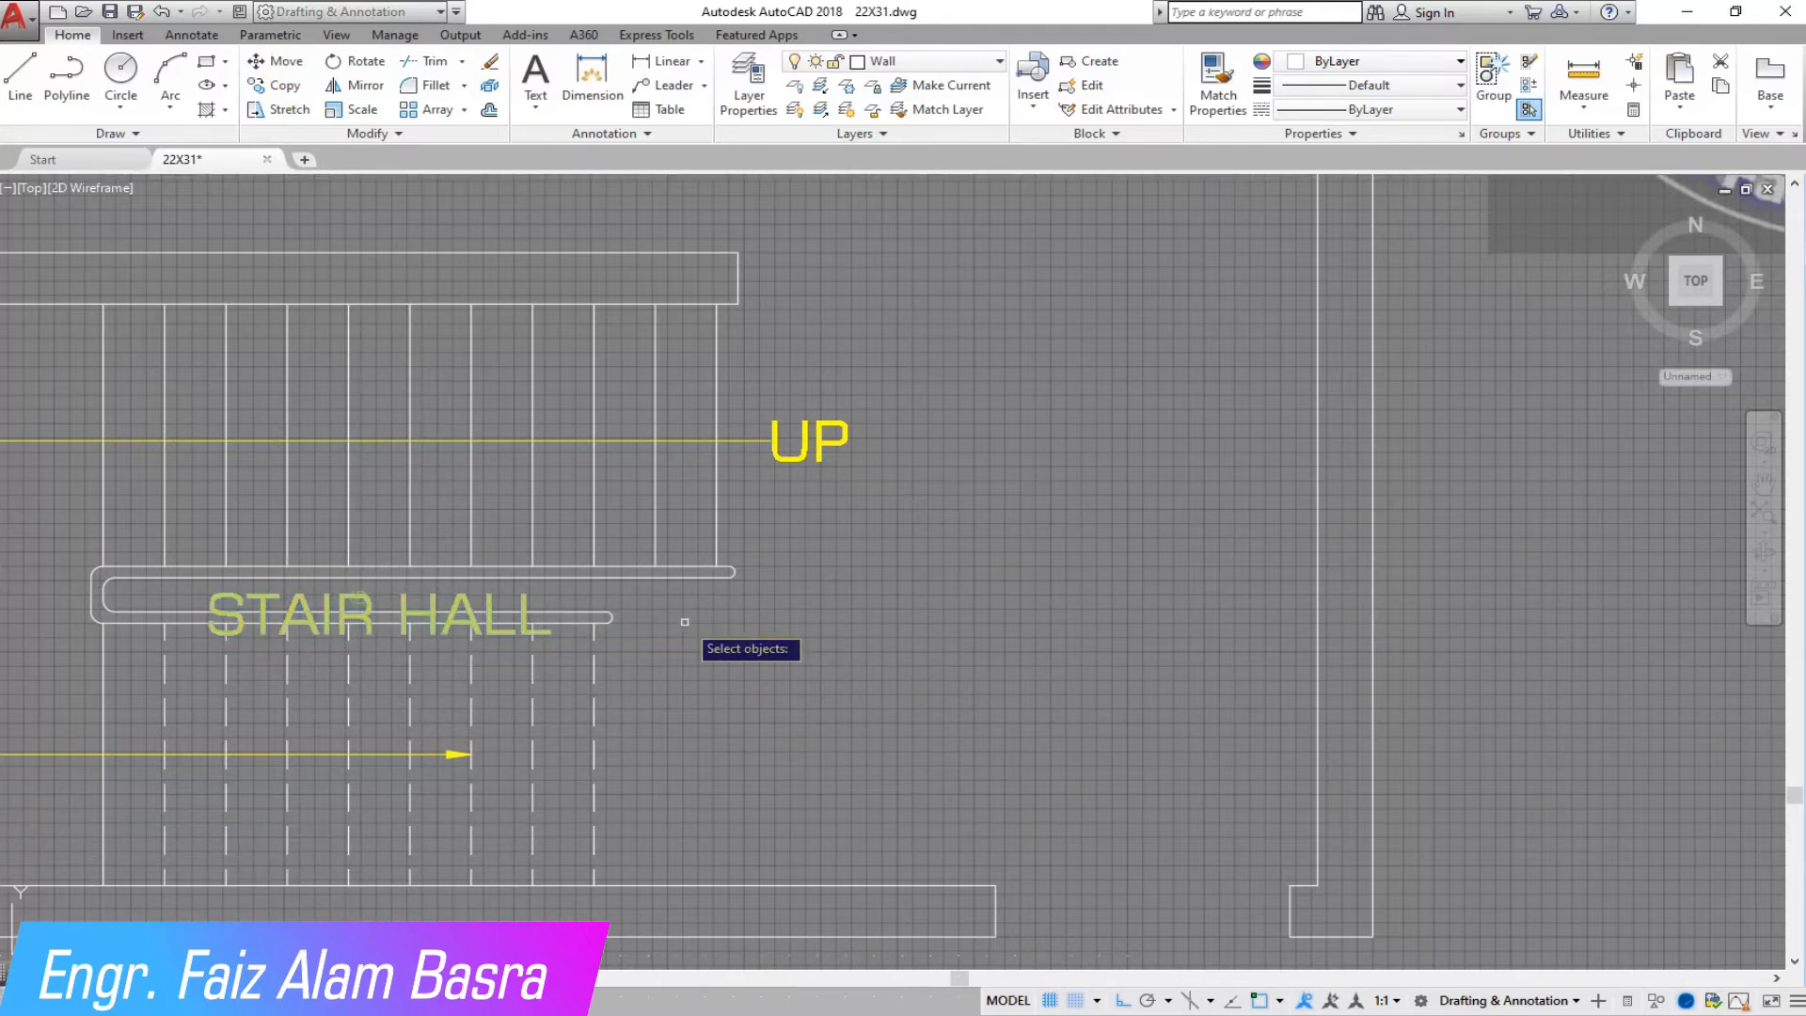
right_click(838, 629)
click(839, 629)
click(843, 610)
scroll(978, 564, down, 2)
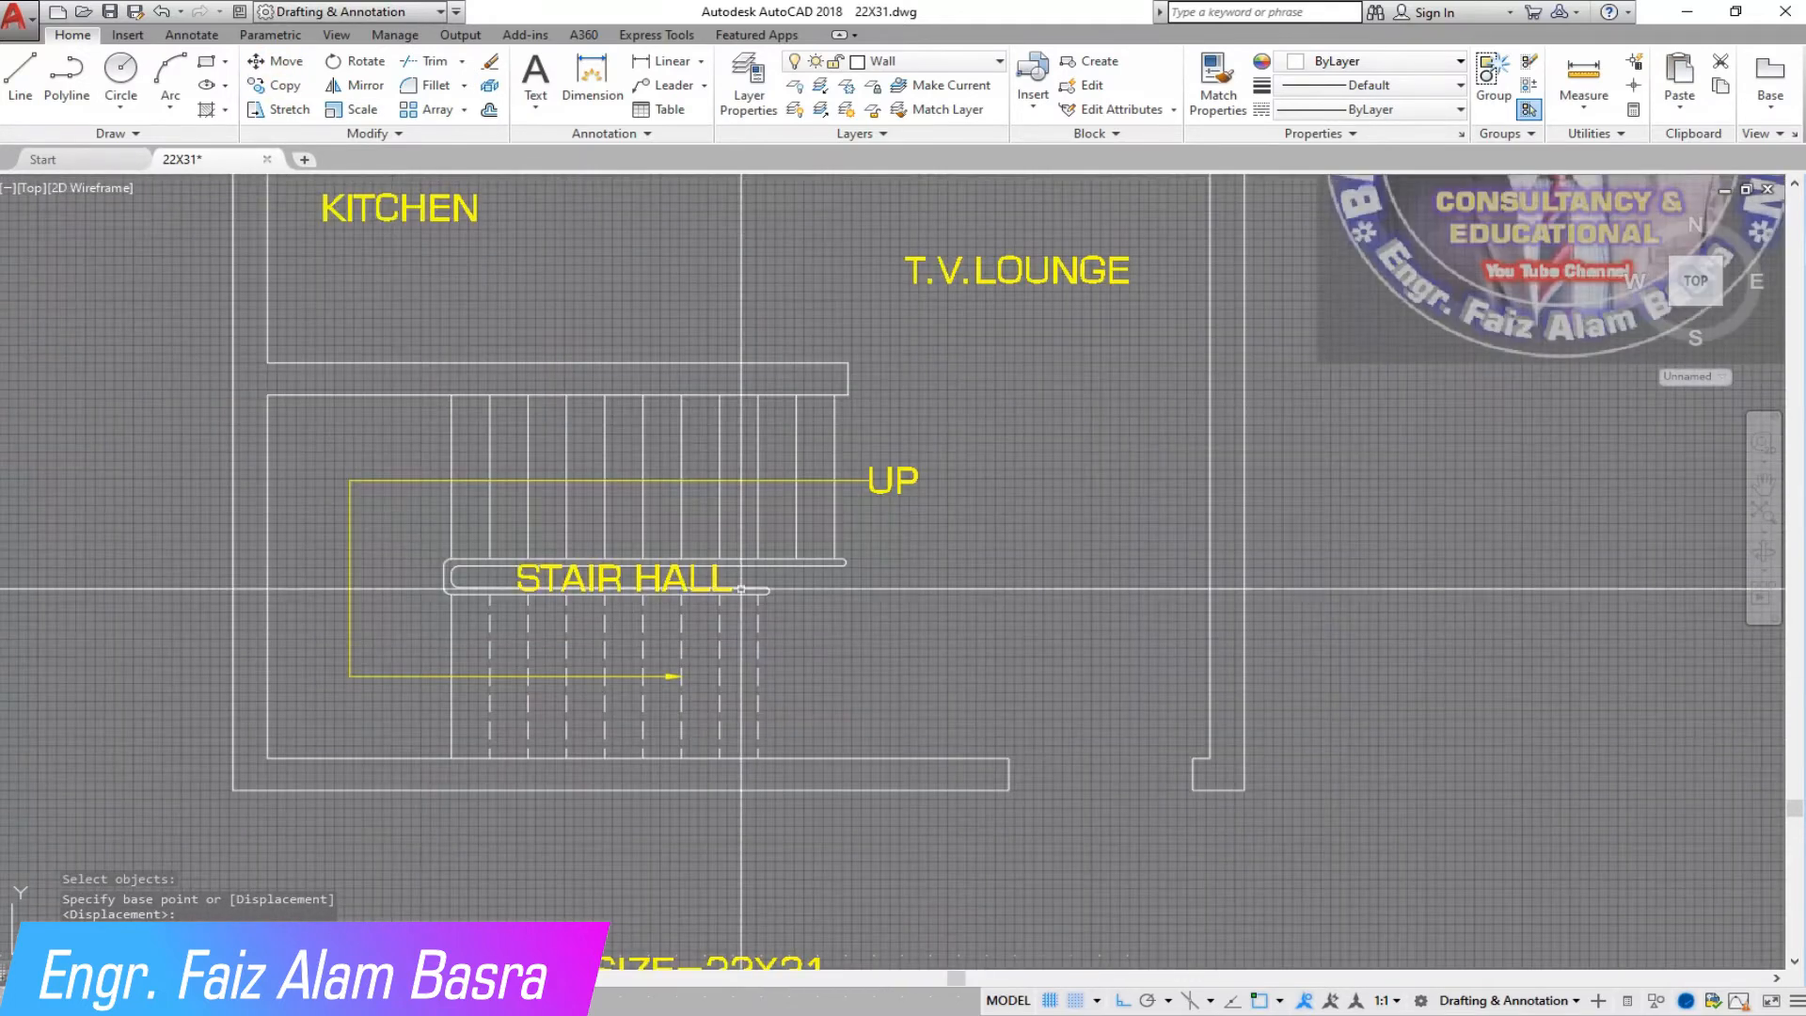
Move the STAIR HALL label down onto the lower flight, just below the handrail.
click(275, 61)
right_click(1031, 520)
click(1031, 519)
click(1034, 543)
scroll(550, 553, up, 2)
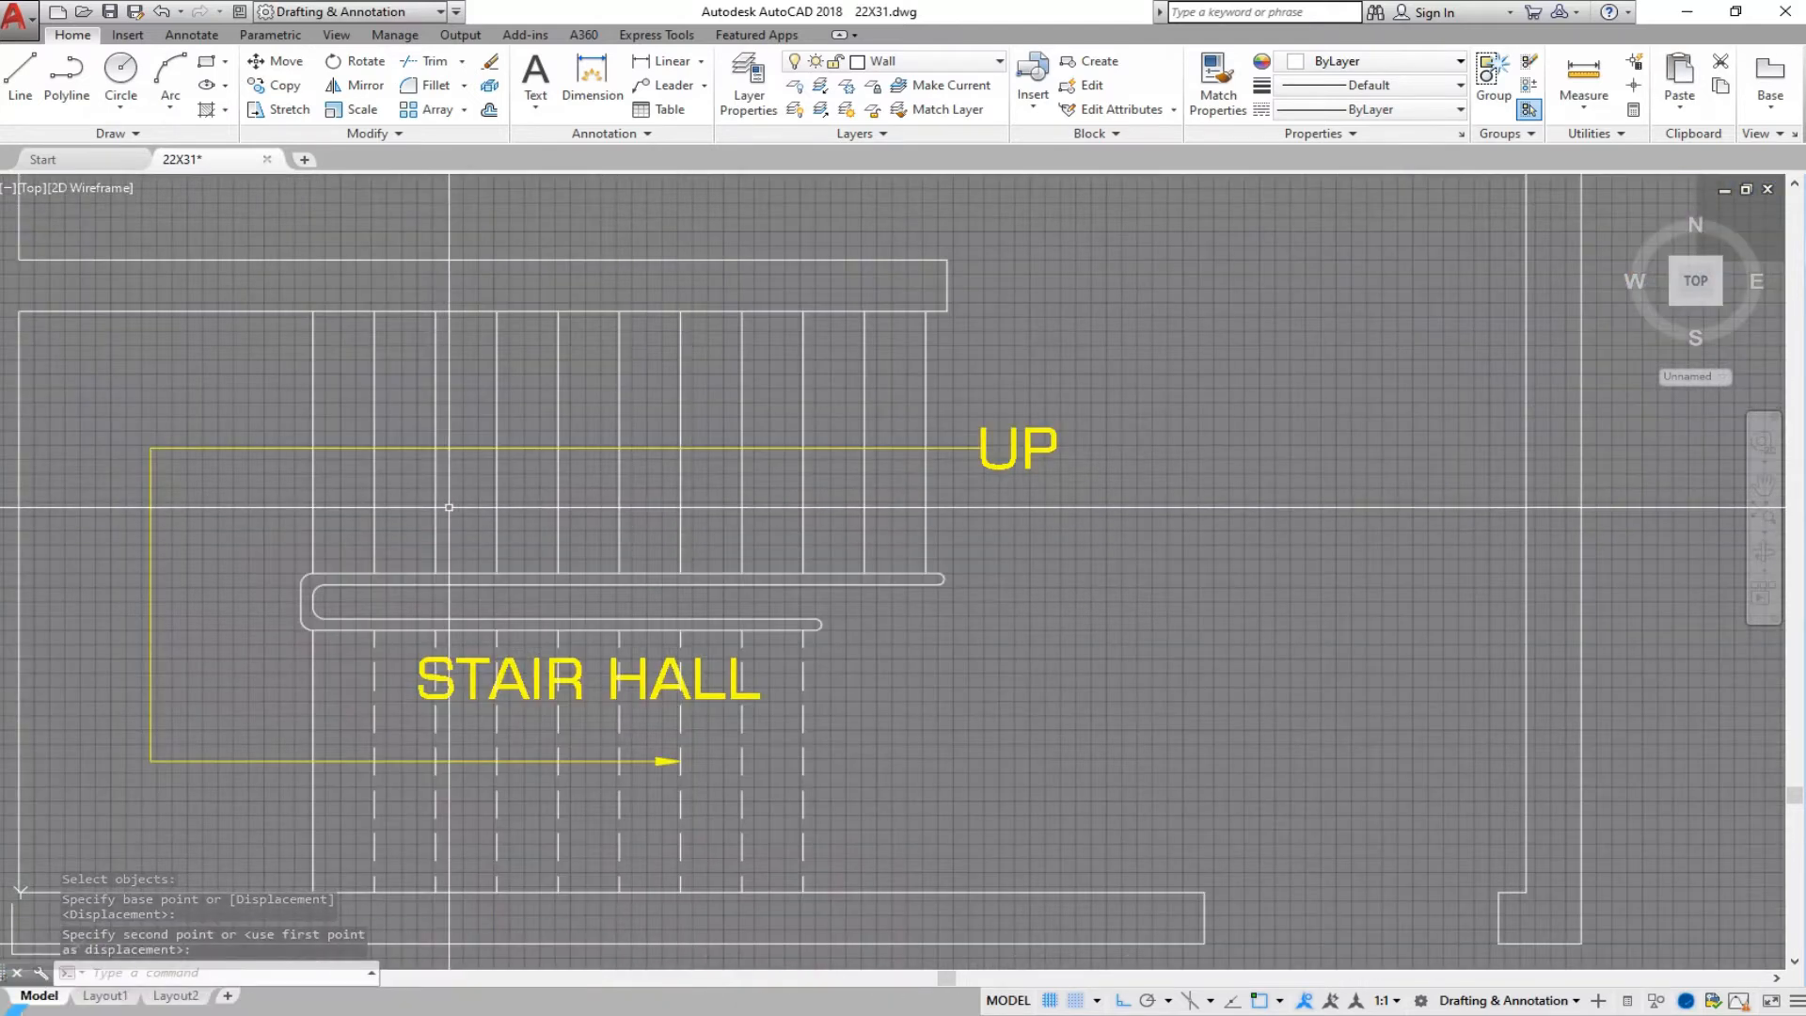
Mirror the upper handrail and the upper flight's last two treads about the handrail's horizontal midline, erasing the source objects.
scroll(449, 507, down, 4)
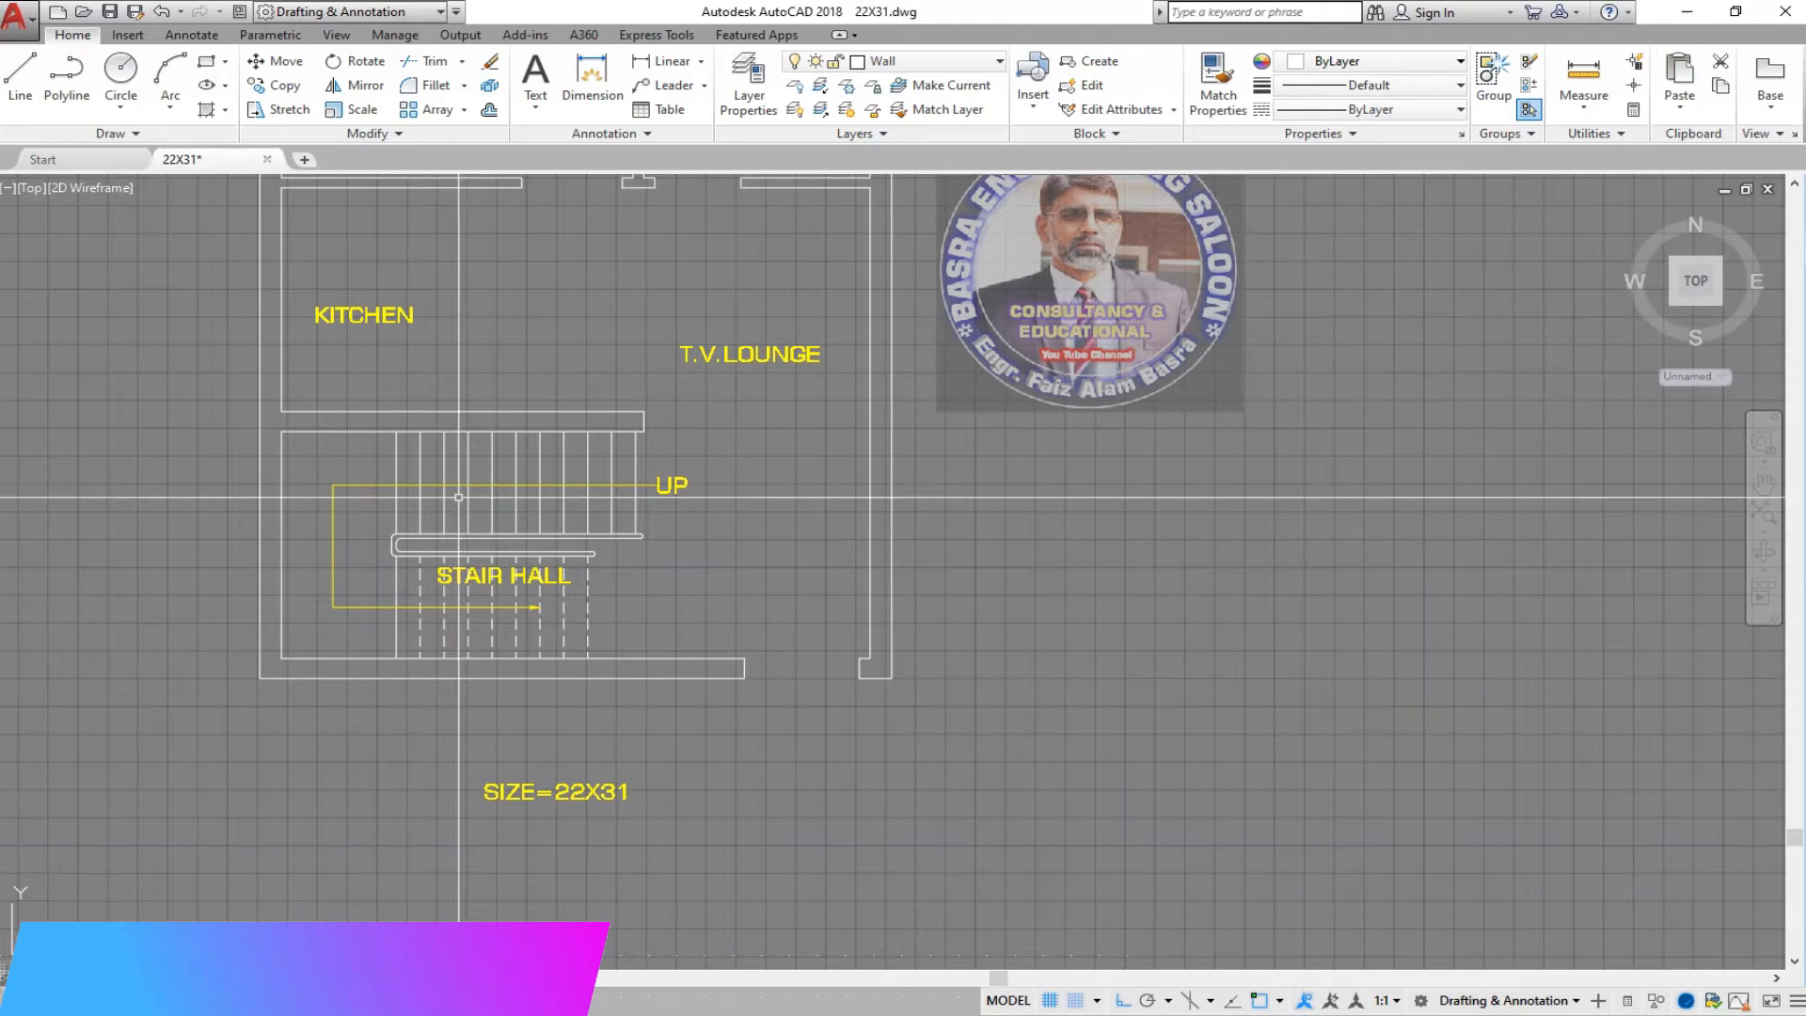
scroll(505, 501, up, 2)
scroll(511, 485, up, 2)
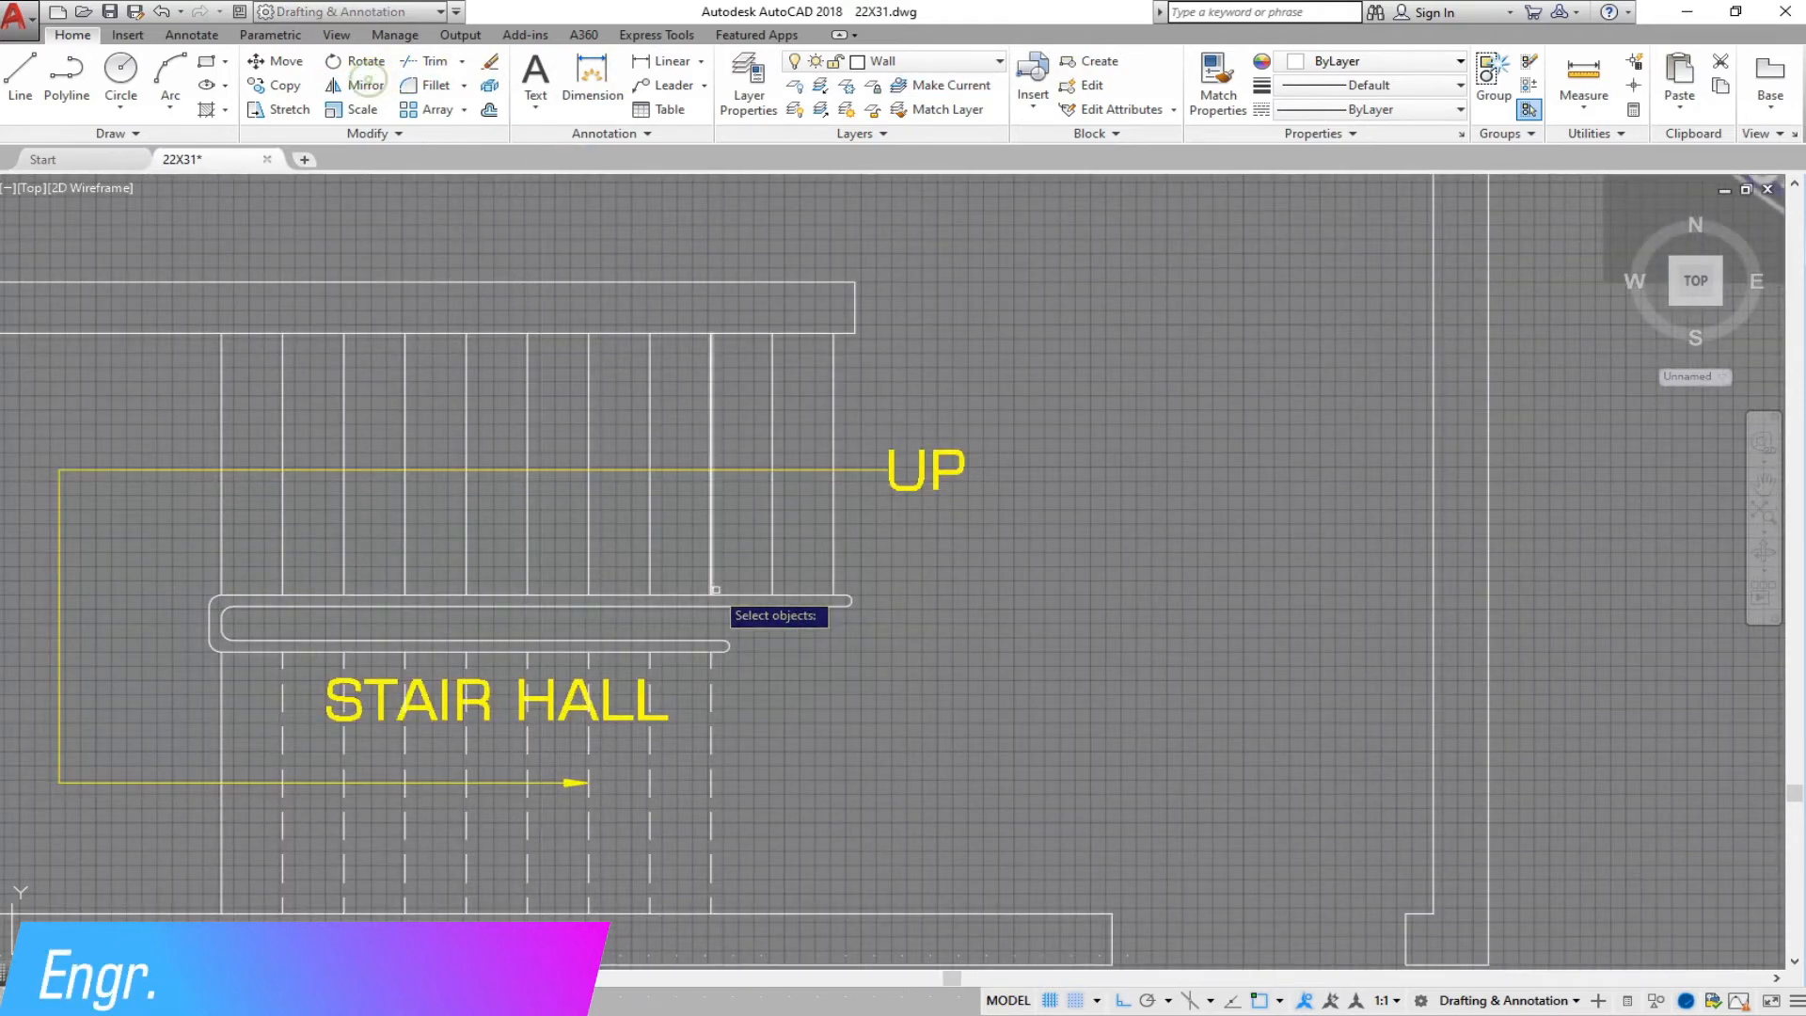
click(914, 620)
click(745, 552)
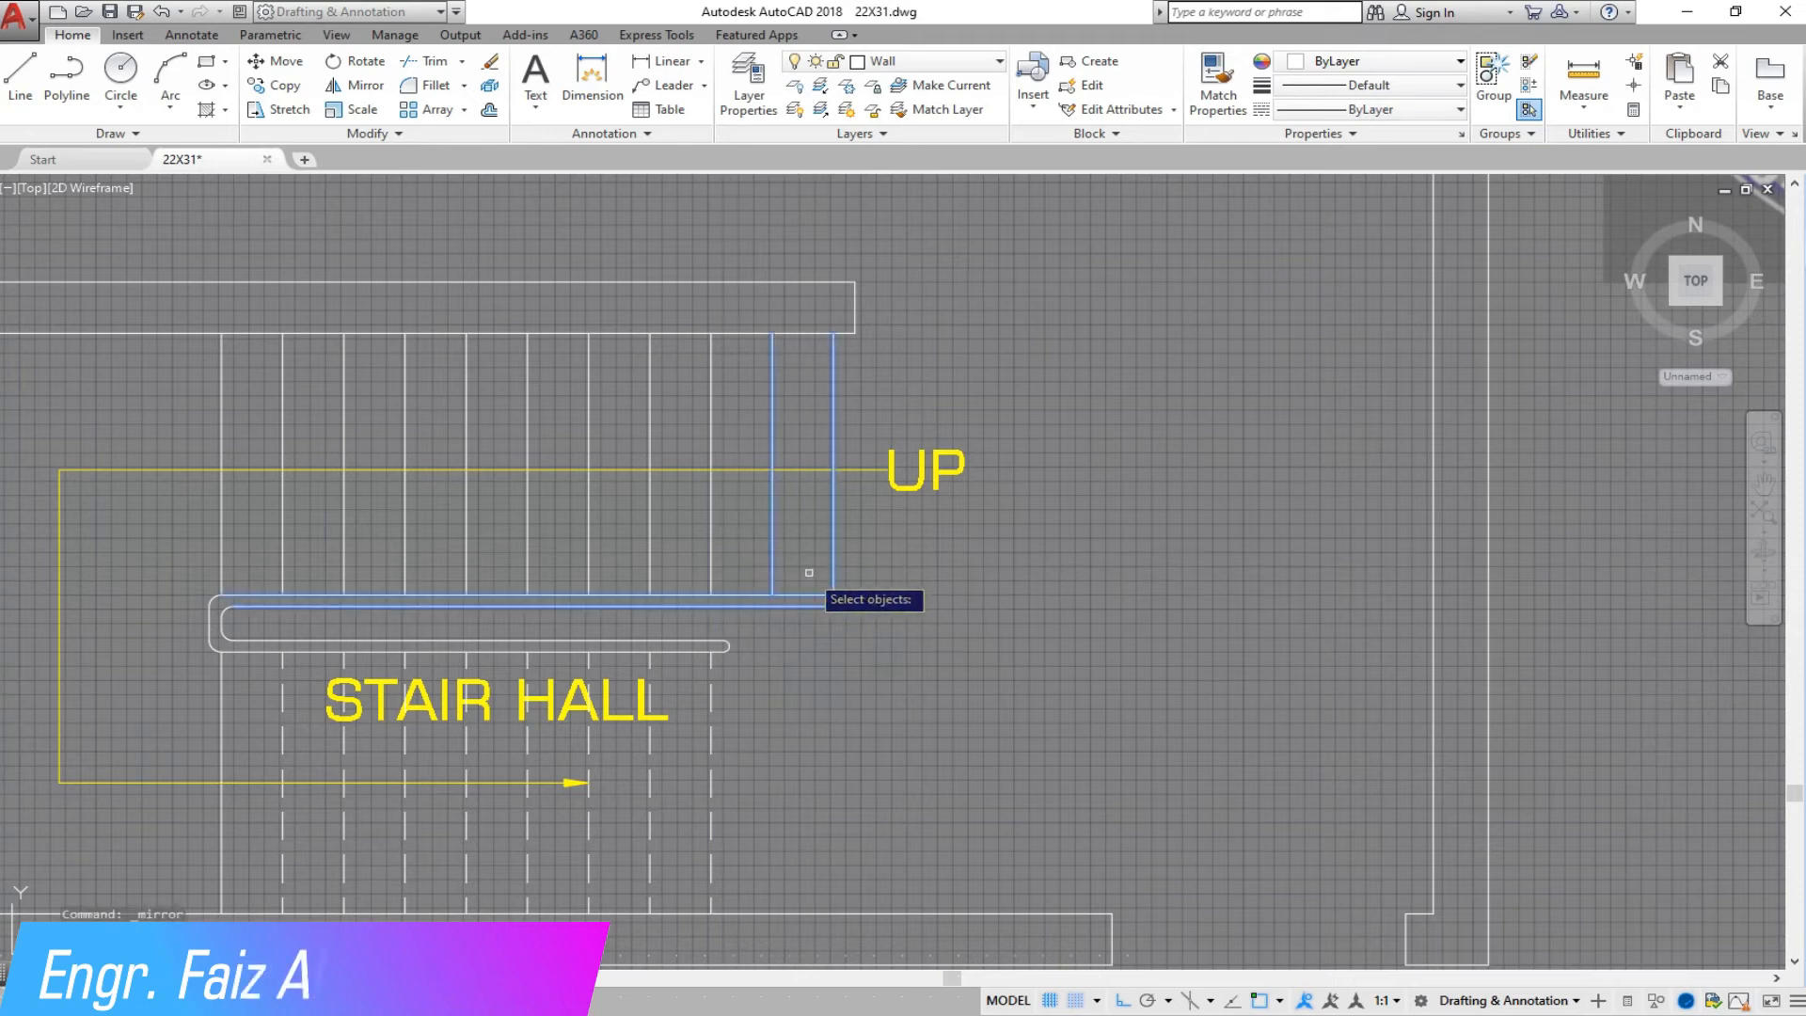
key(Return)
click(222, 625)
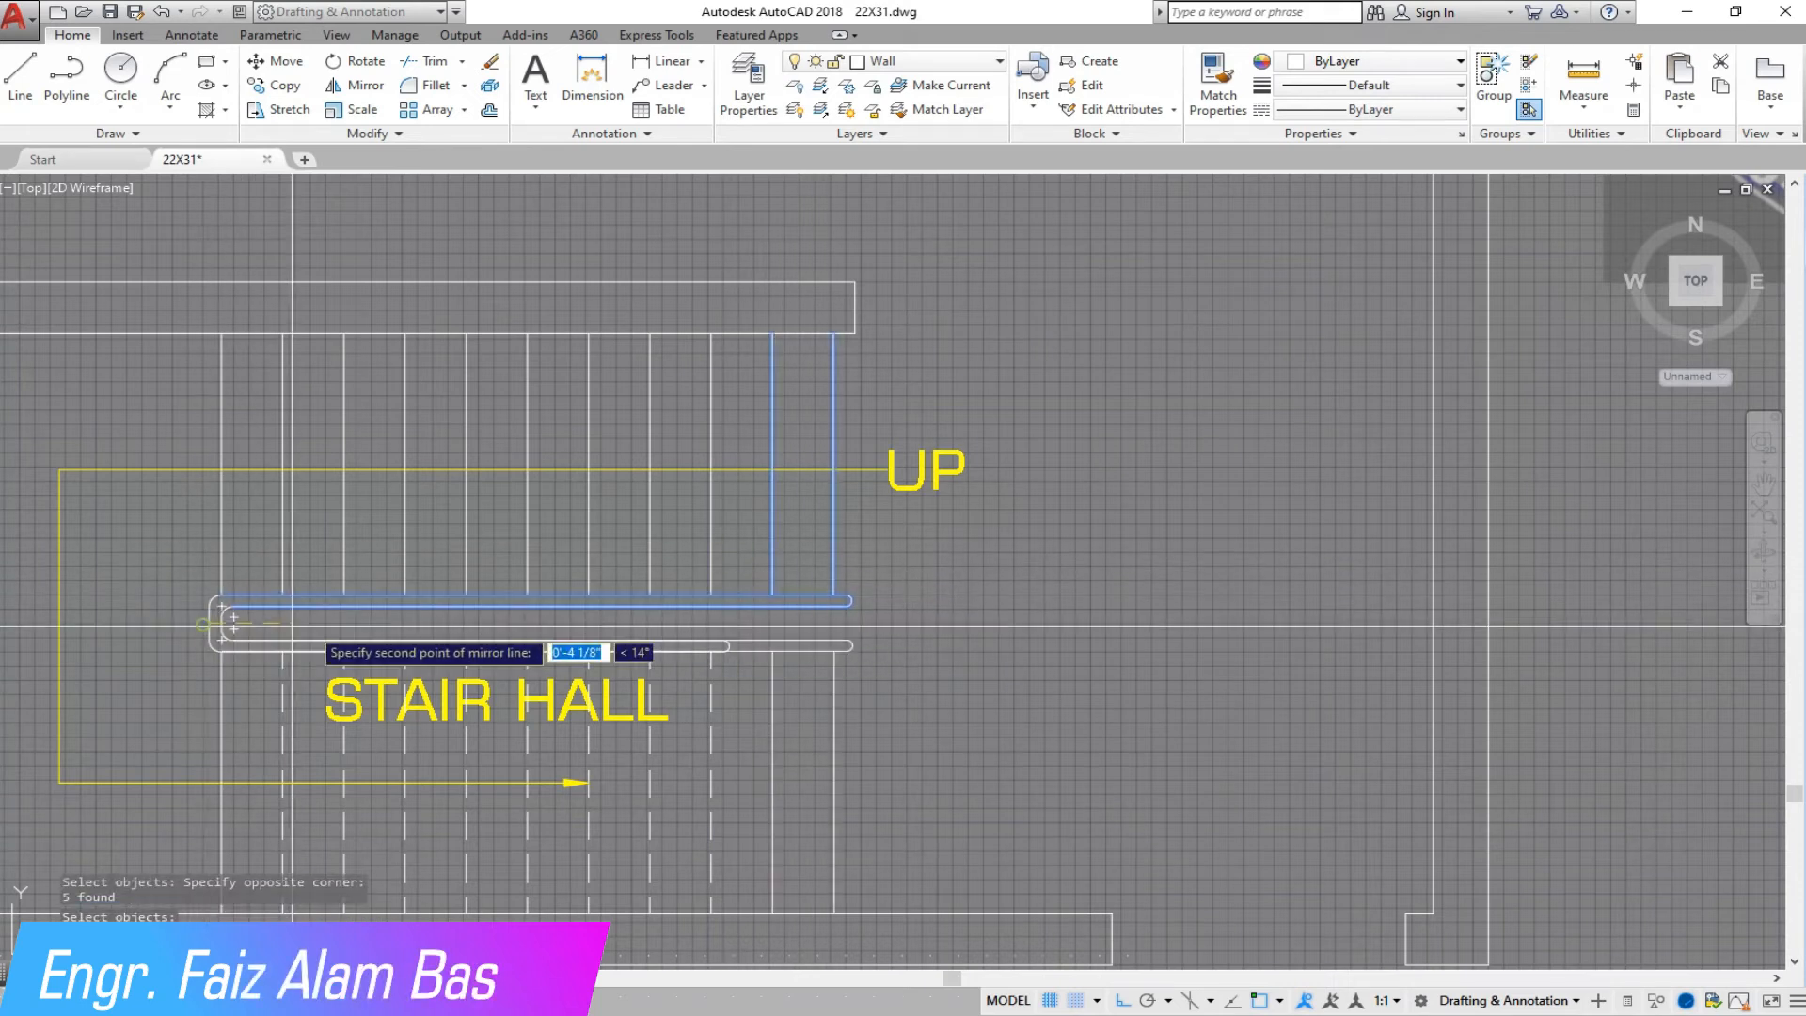
click(1084, 642)
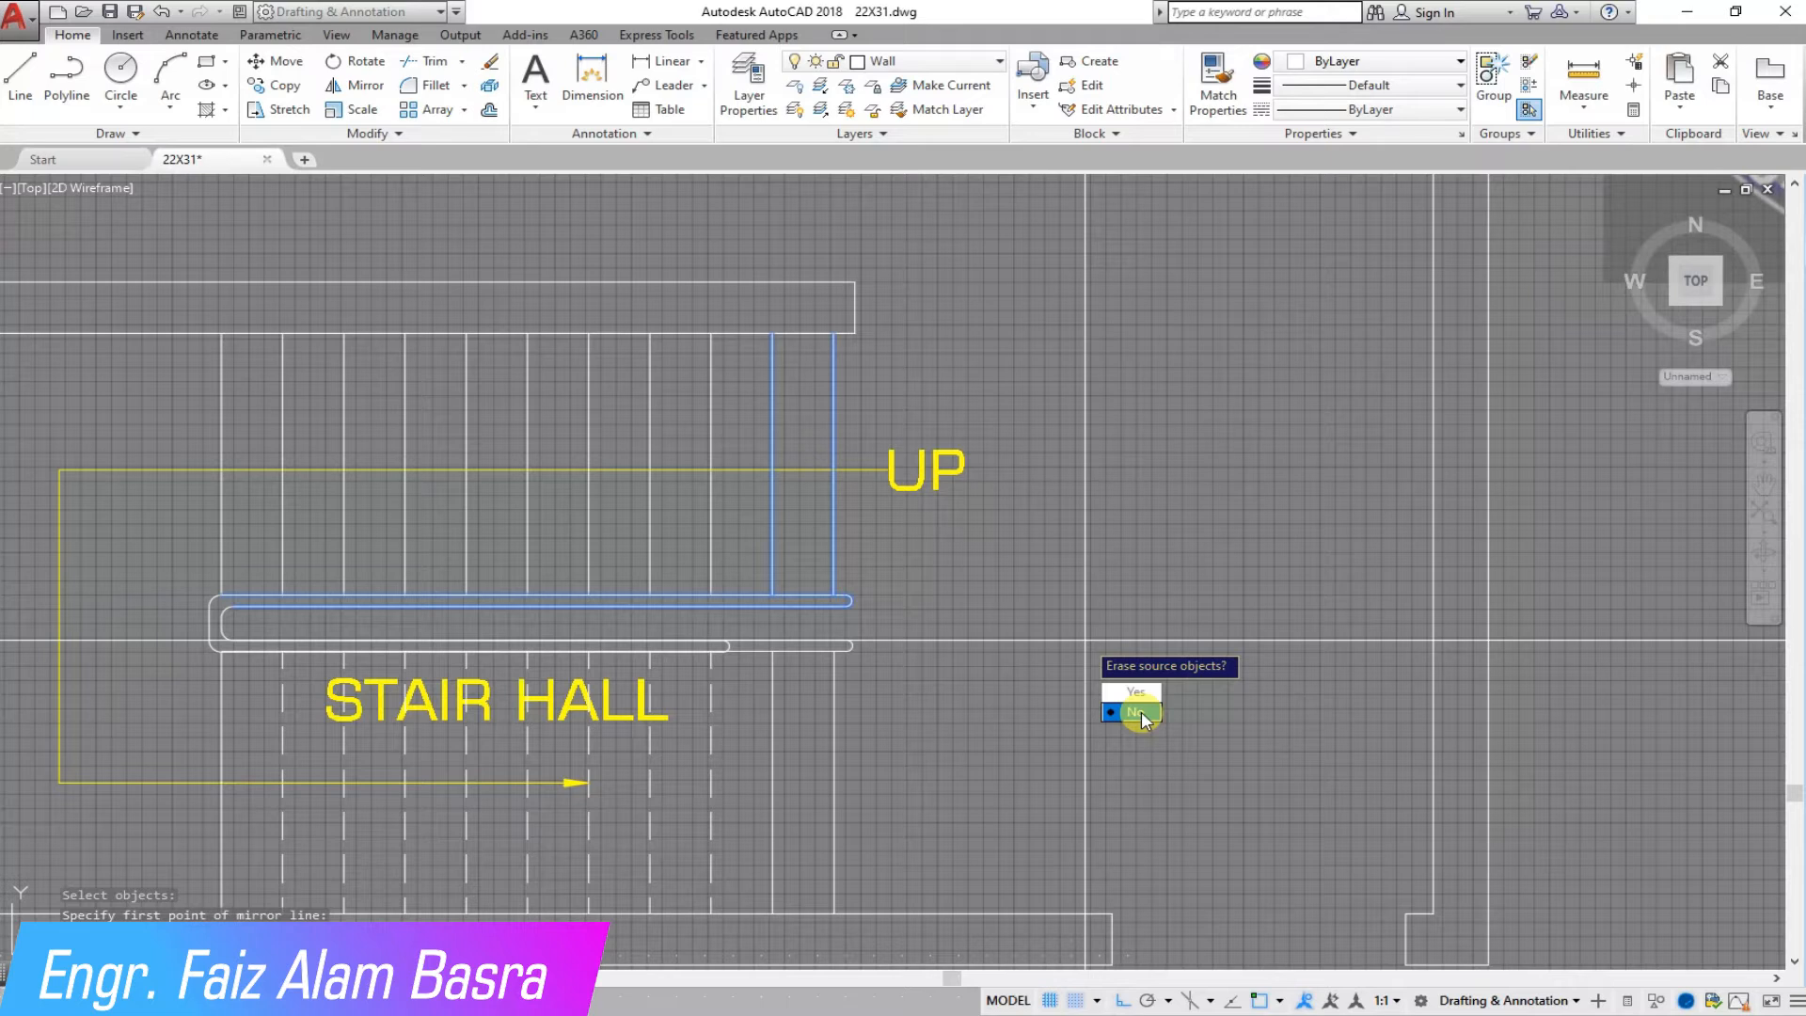
click(1137, 696)
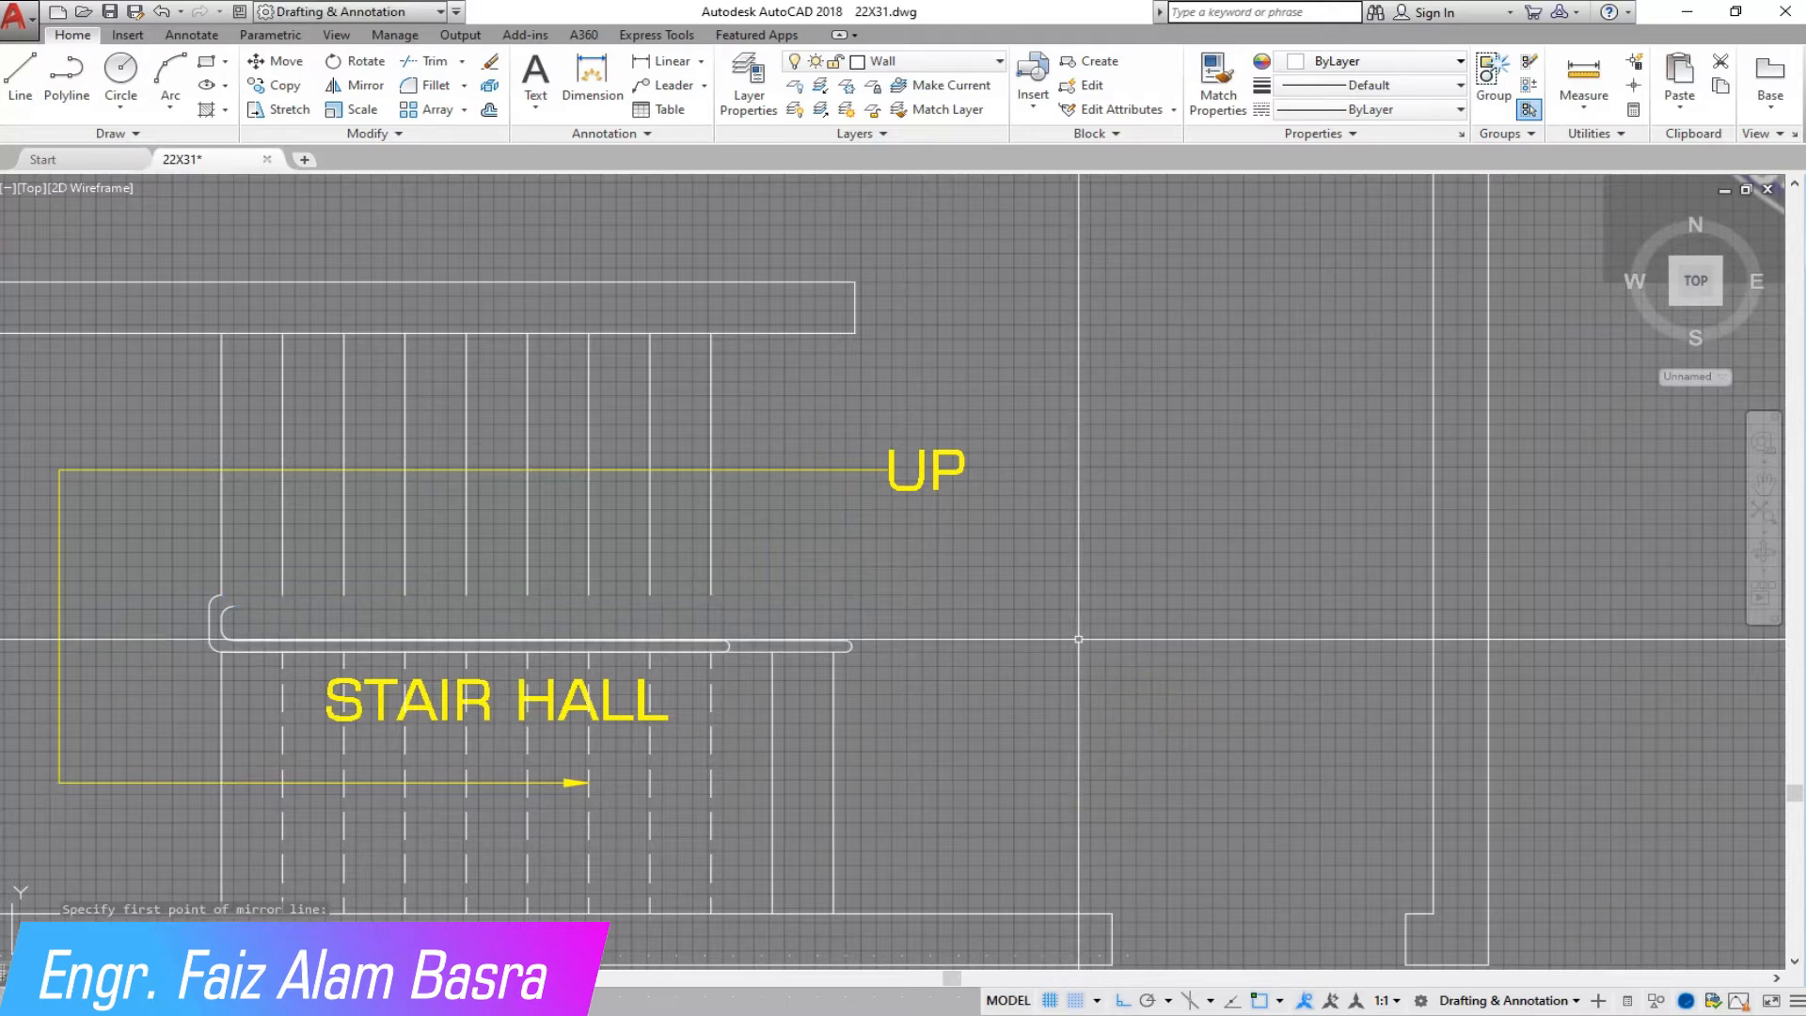
Mirror the shorter lower handrail with its landing end to the upper flight about the same midline, erasing the source objects.
click(365, 94)
click(196, 625)
click(753, 680)
key(Return)
click(222, 622)
click(1106, 649)
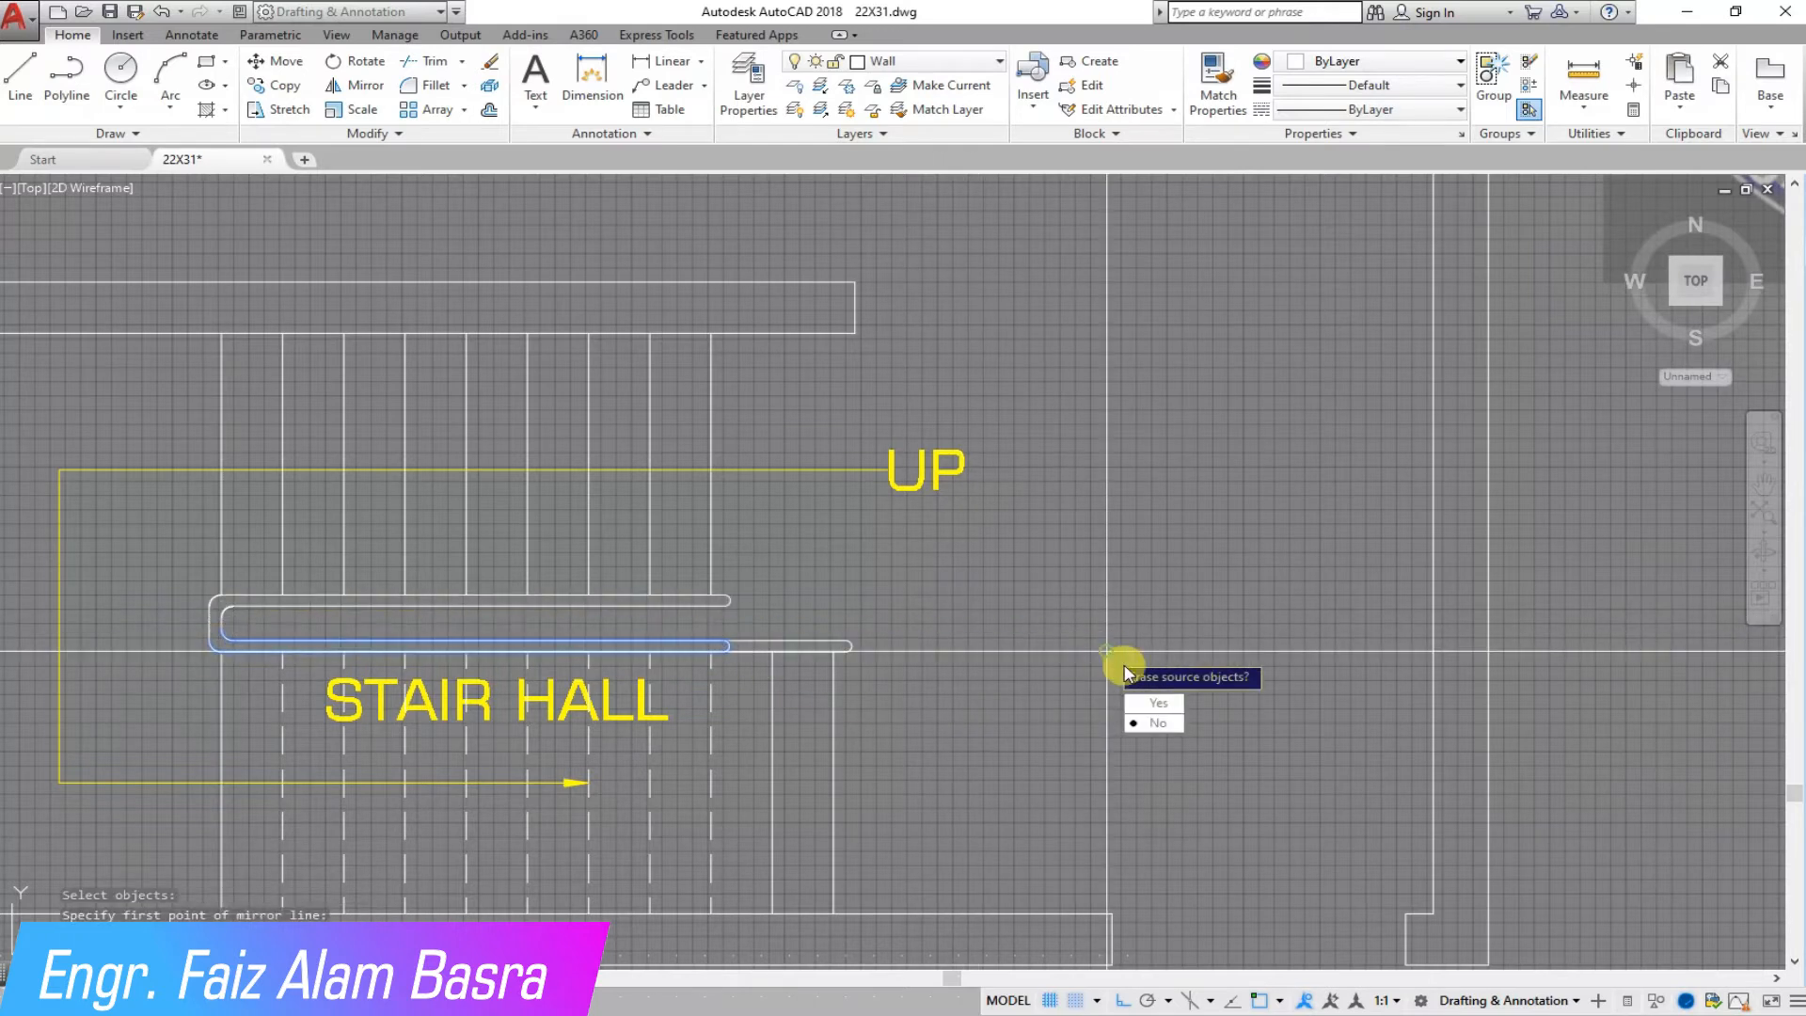
click(1159, 707)
Mirror the handrail's curved landing end down to the lower rail, keeping the source objects, to close the handrail outline.
scroll(160, 658, up, 4)
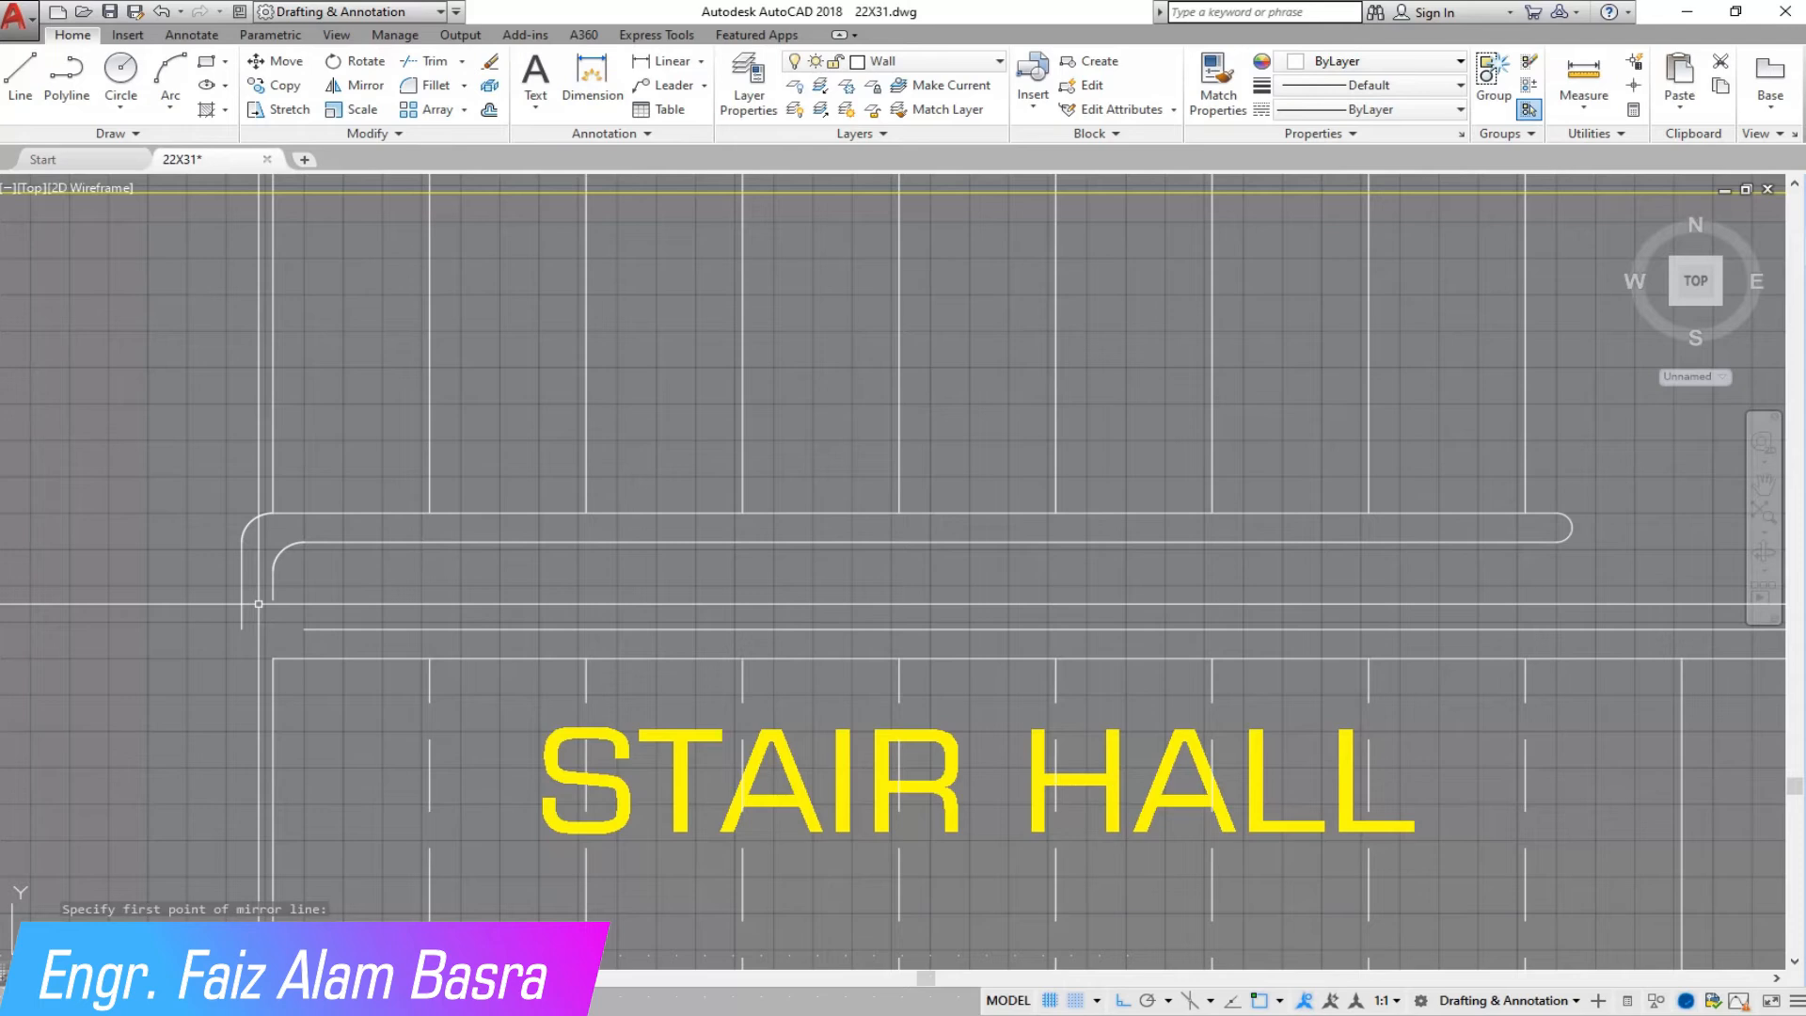
key(Return)
click(242, 586)
click(435, 593)
click(482, 657)
scroll(329, 483, down, 4)
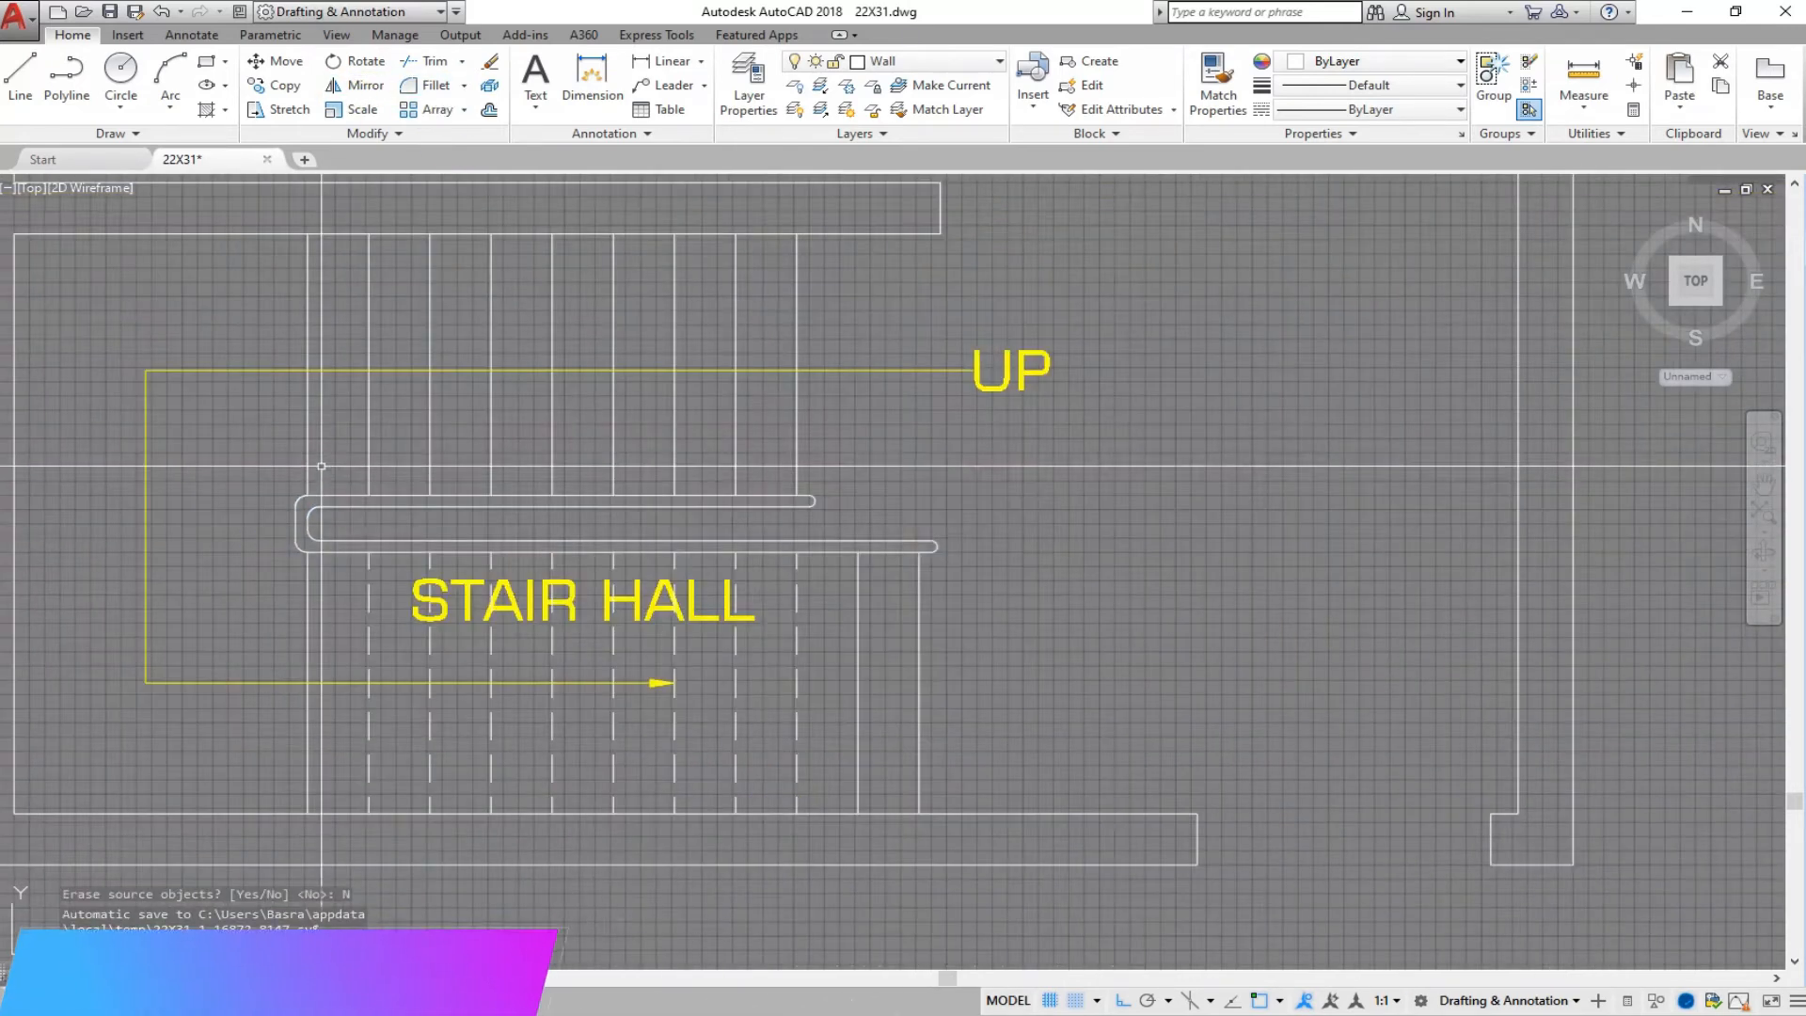
scroll(757, 400, down, 2)
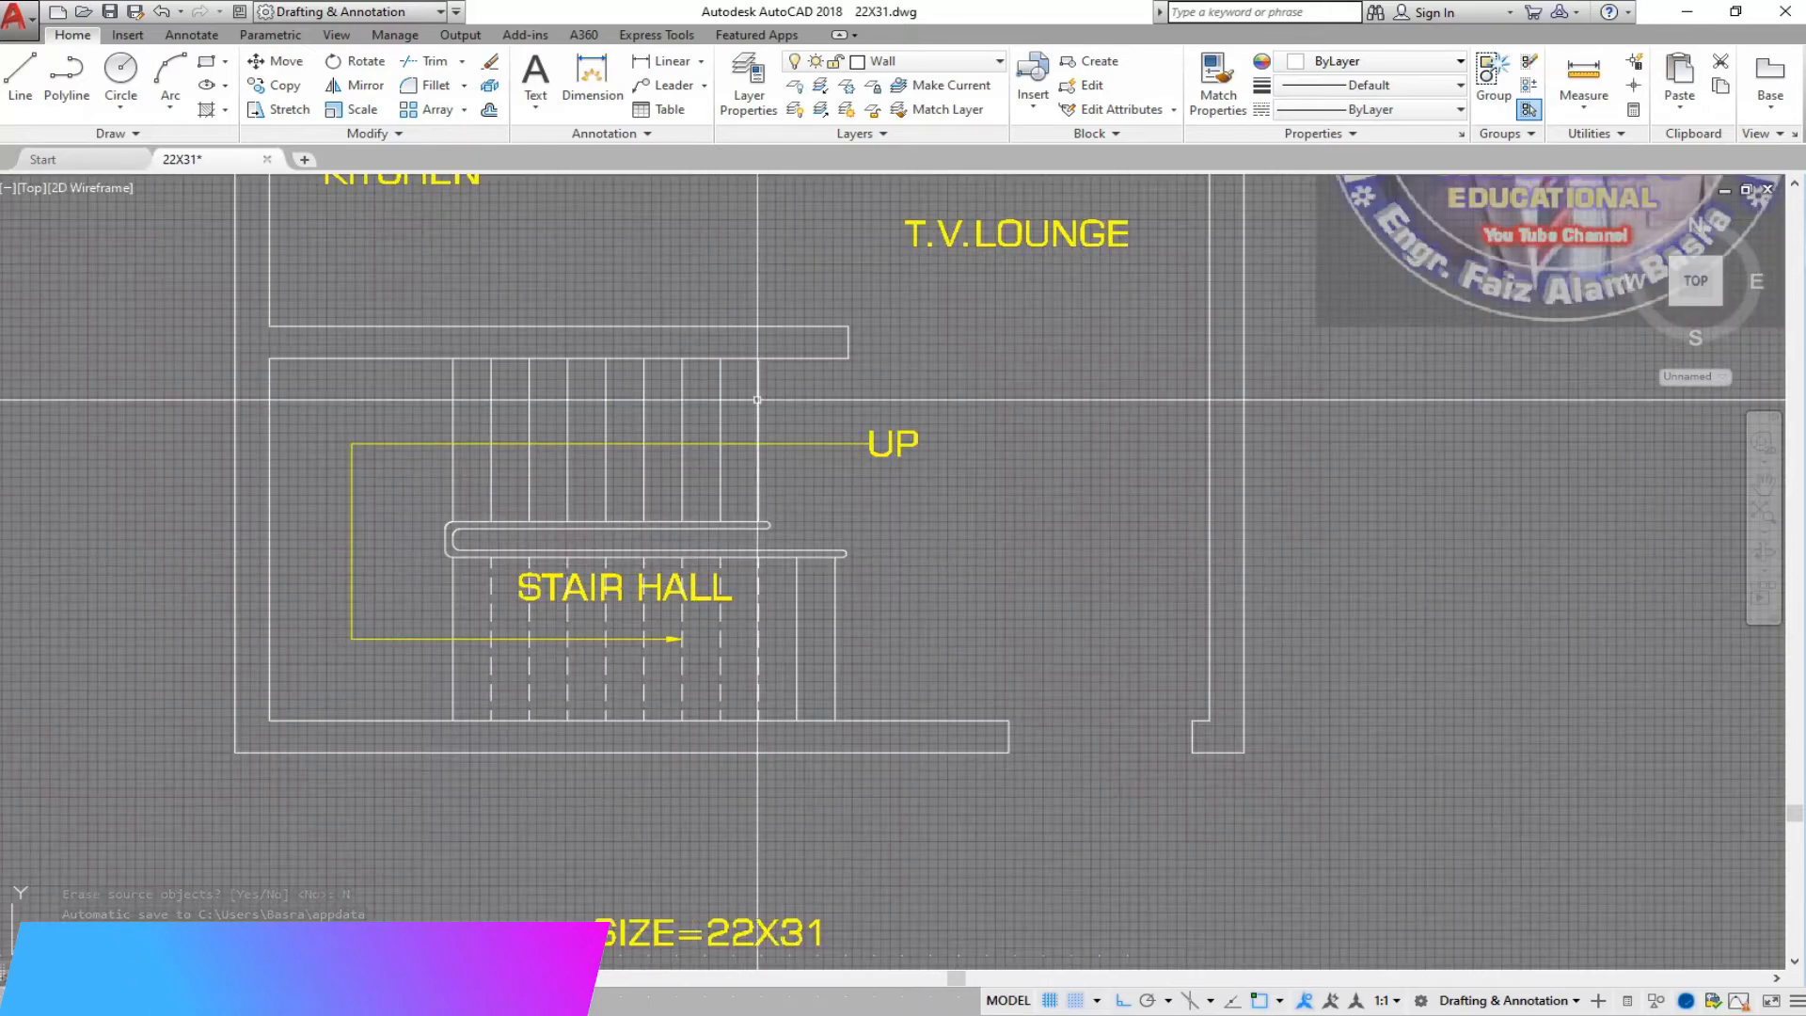
Match the properties of a dashed lower-flight tread onto the upper flight's treads, leaving out the one at the landing.
scroll(757, 400, up, 2)
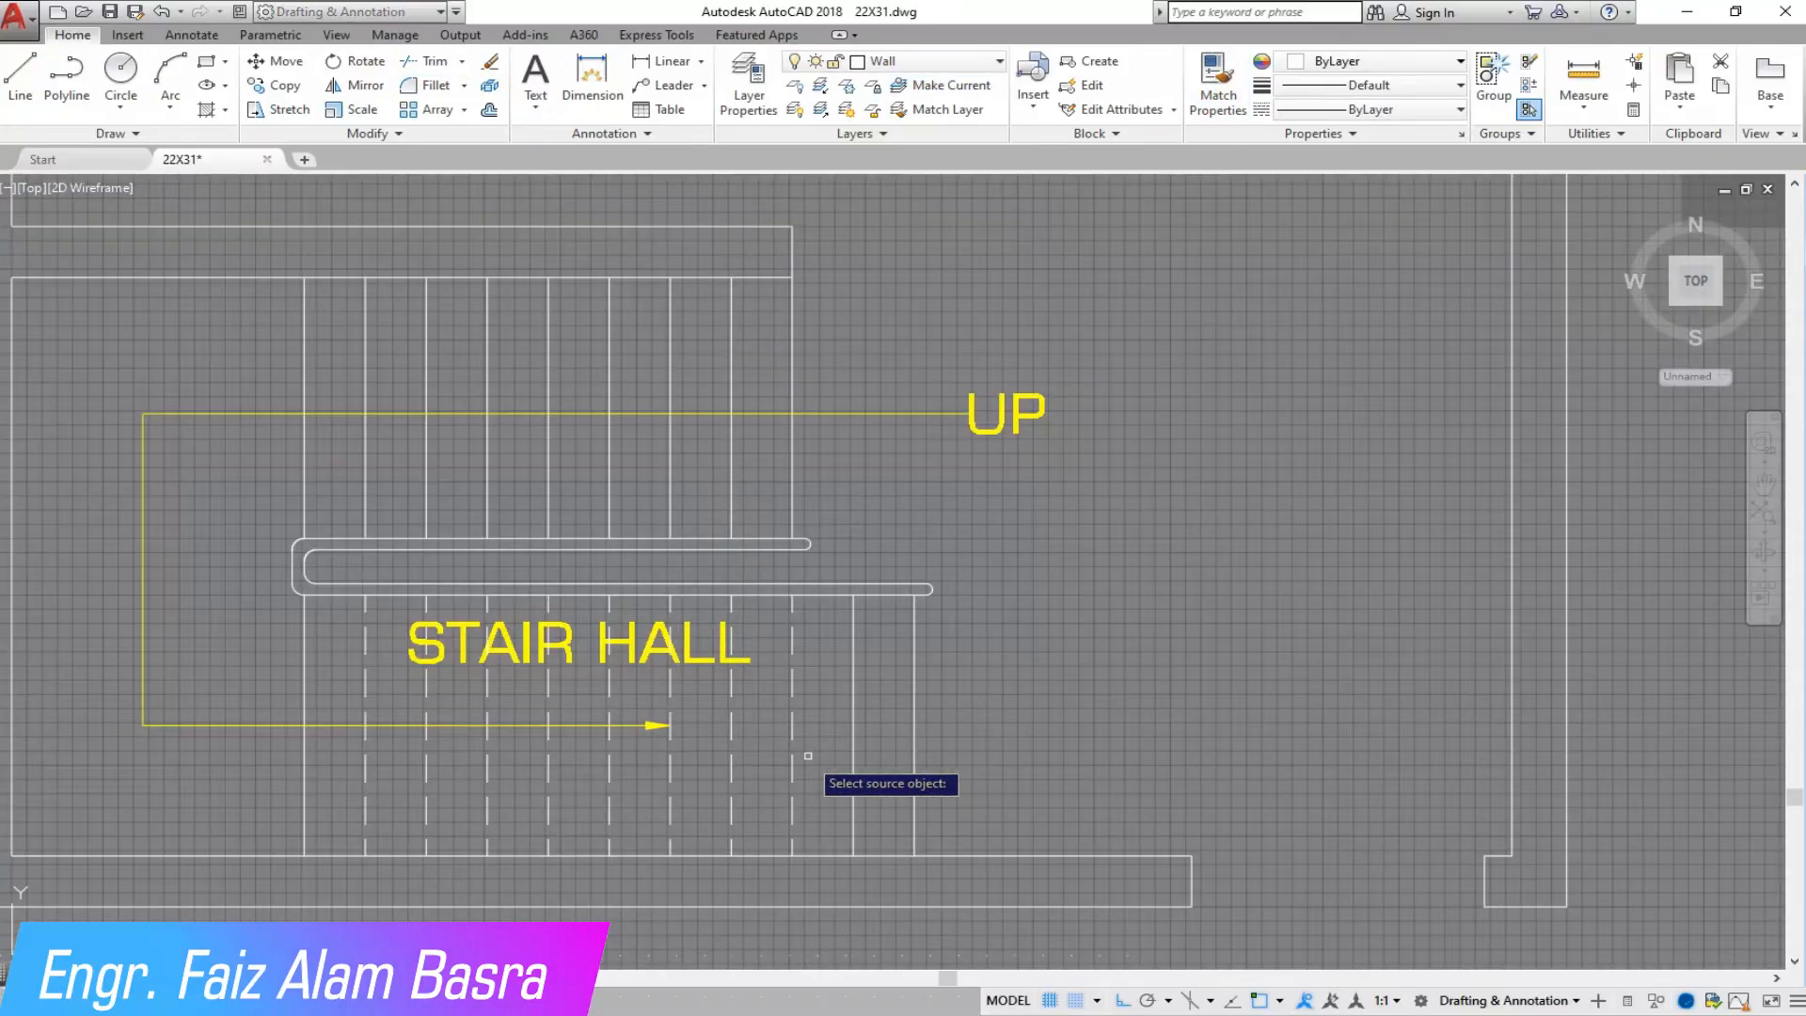
click(793, 740)
click(822, 501)
click(348, 454)
right_click(852, 489)
click(861, 502)
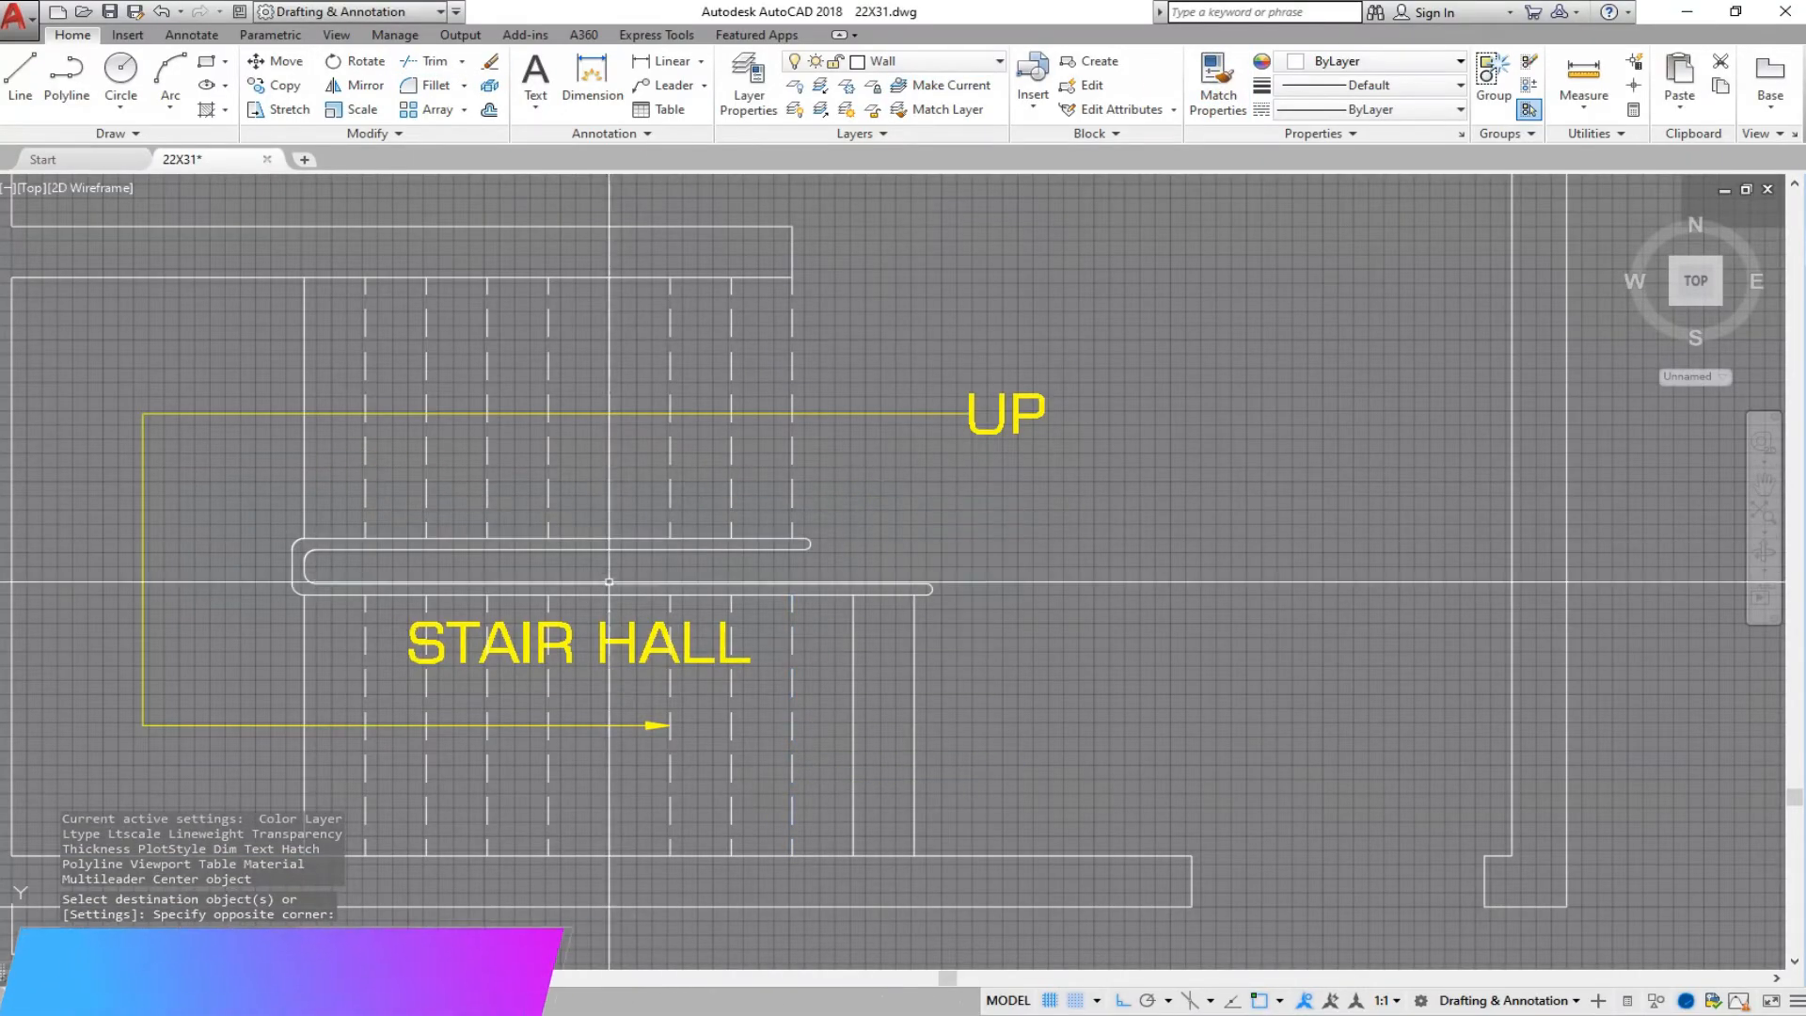
Mirror the UP leader and its text about the staircase's horizontal midline, erasing the original.
scroll(583, 587, down, 2)
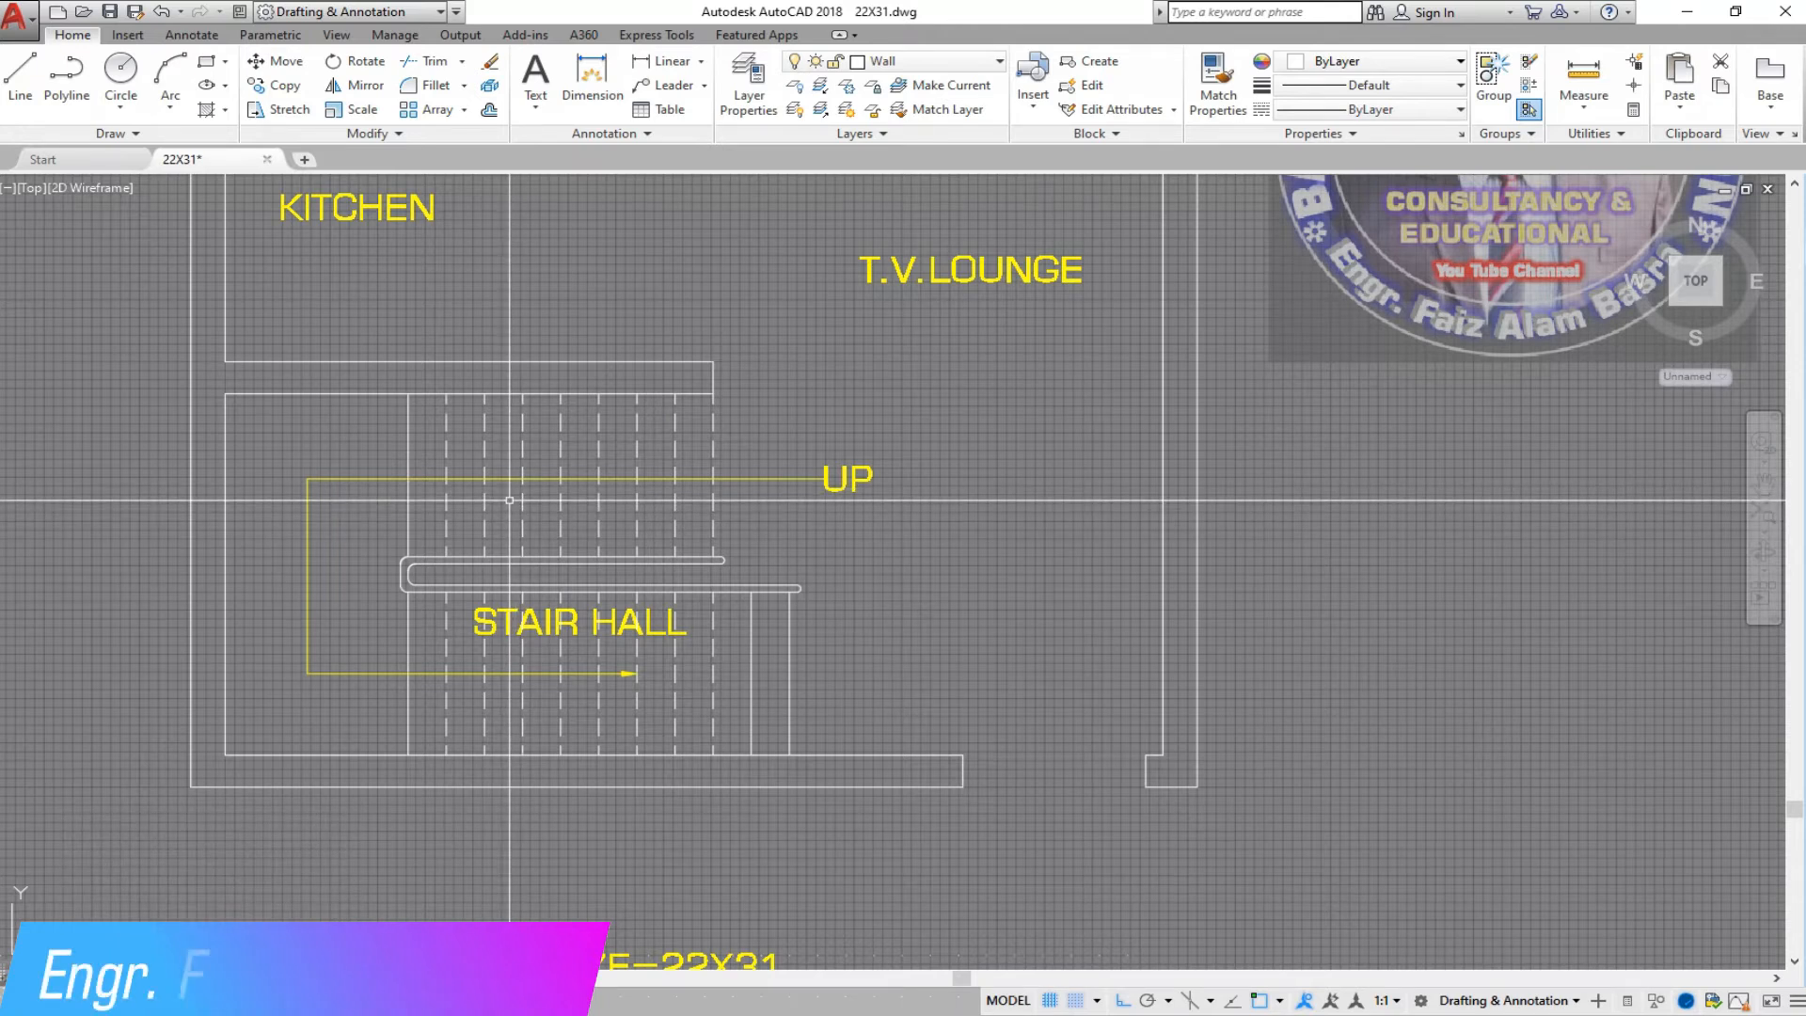
scroll(505, 371, up, 2)
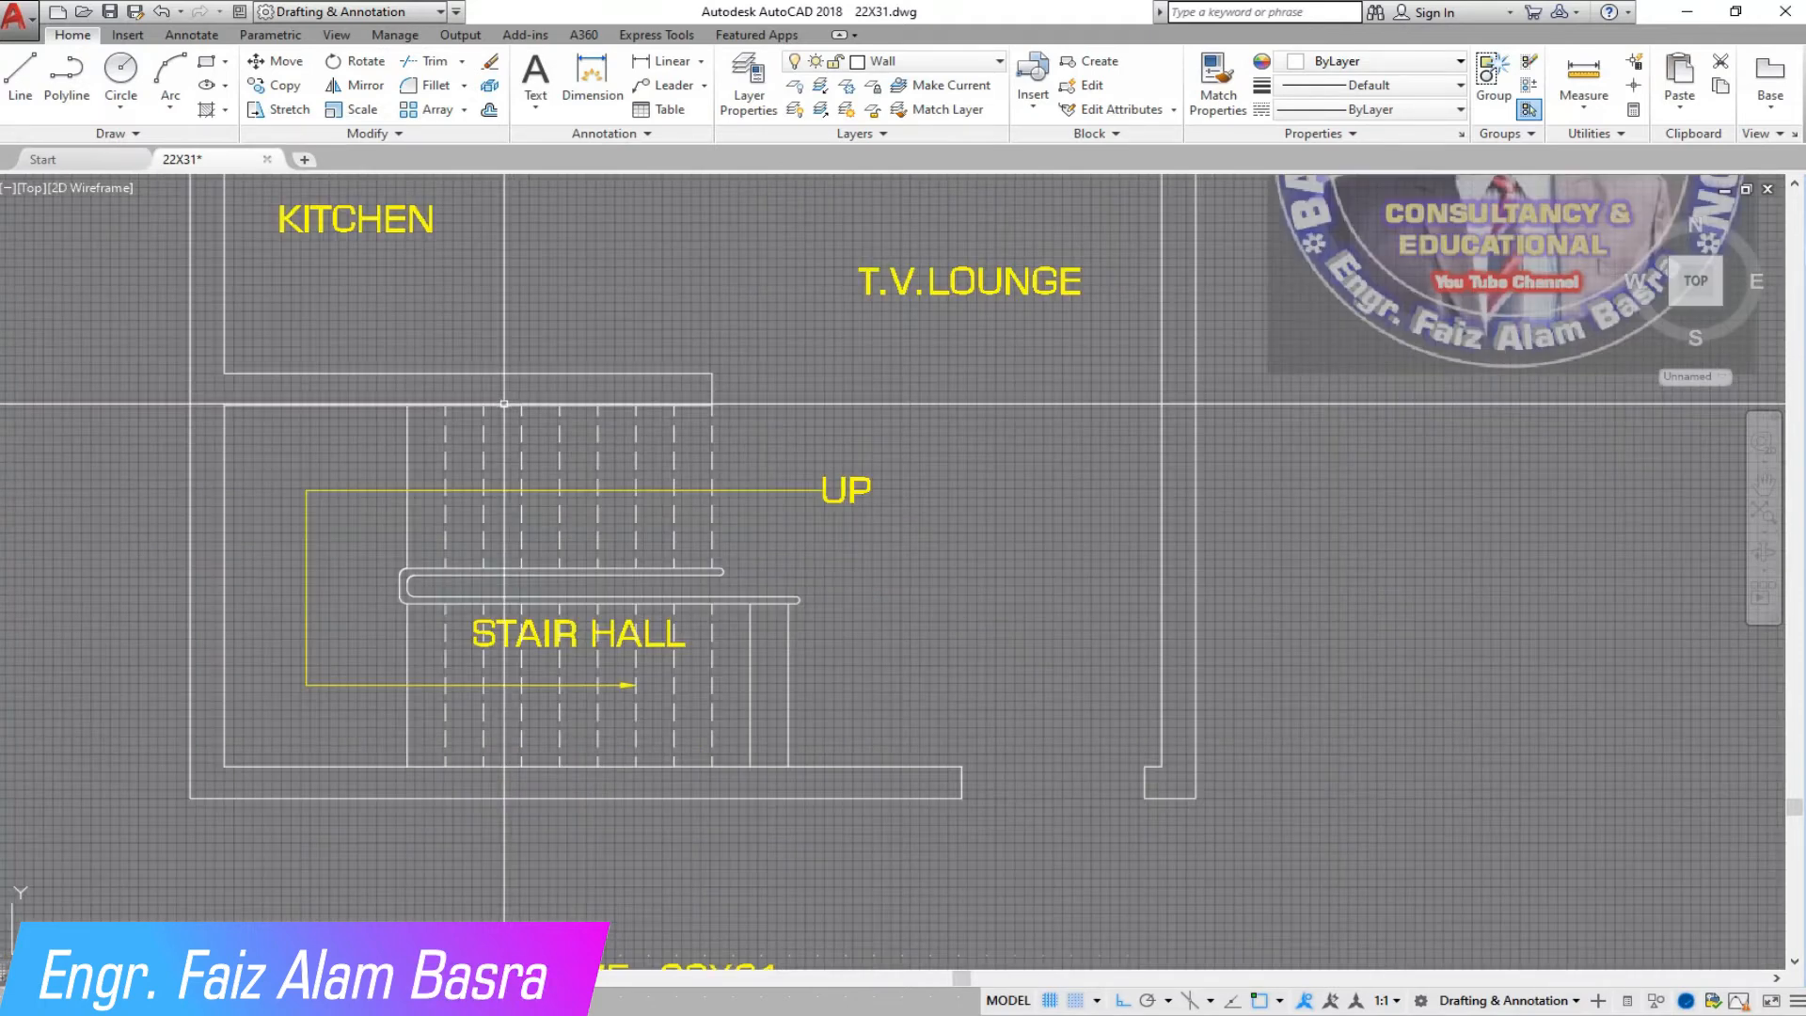
scroll(425, 252, up, 2)
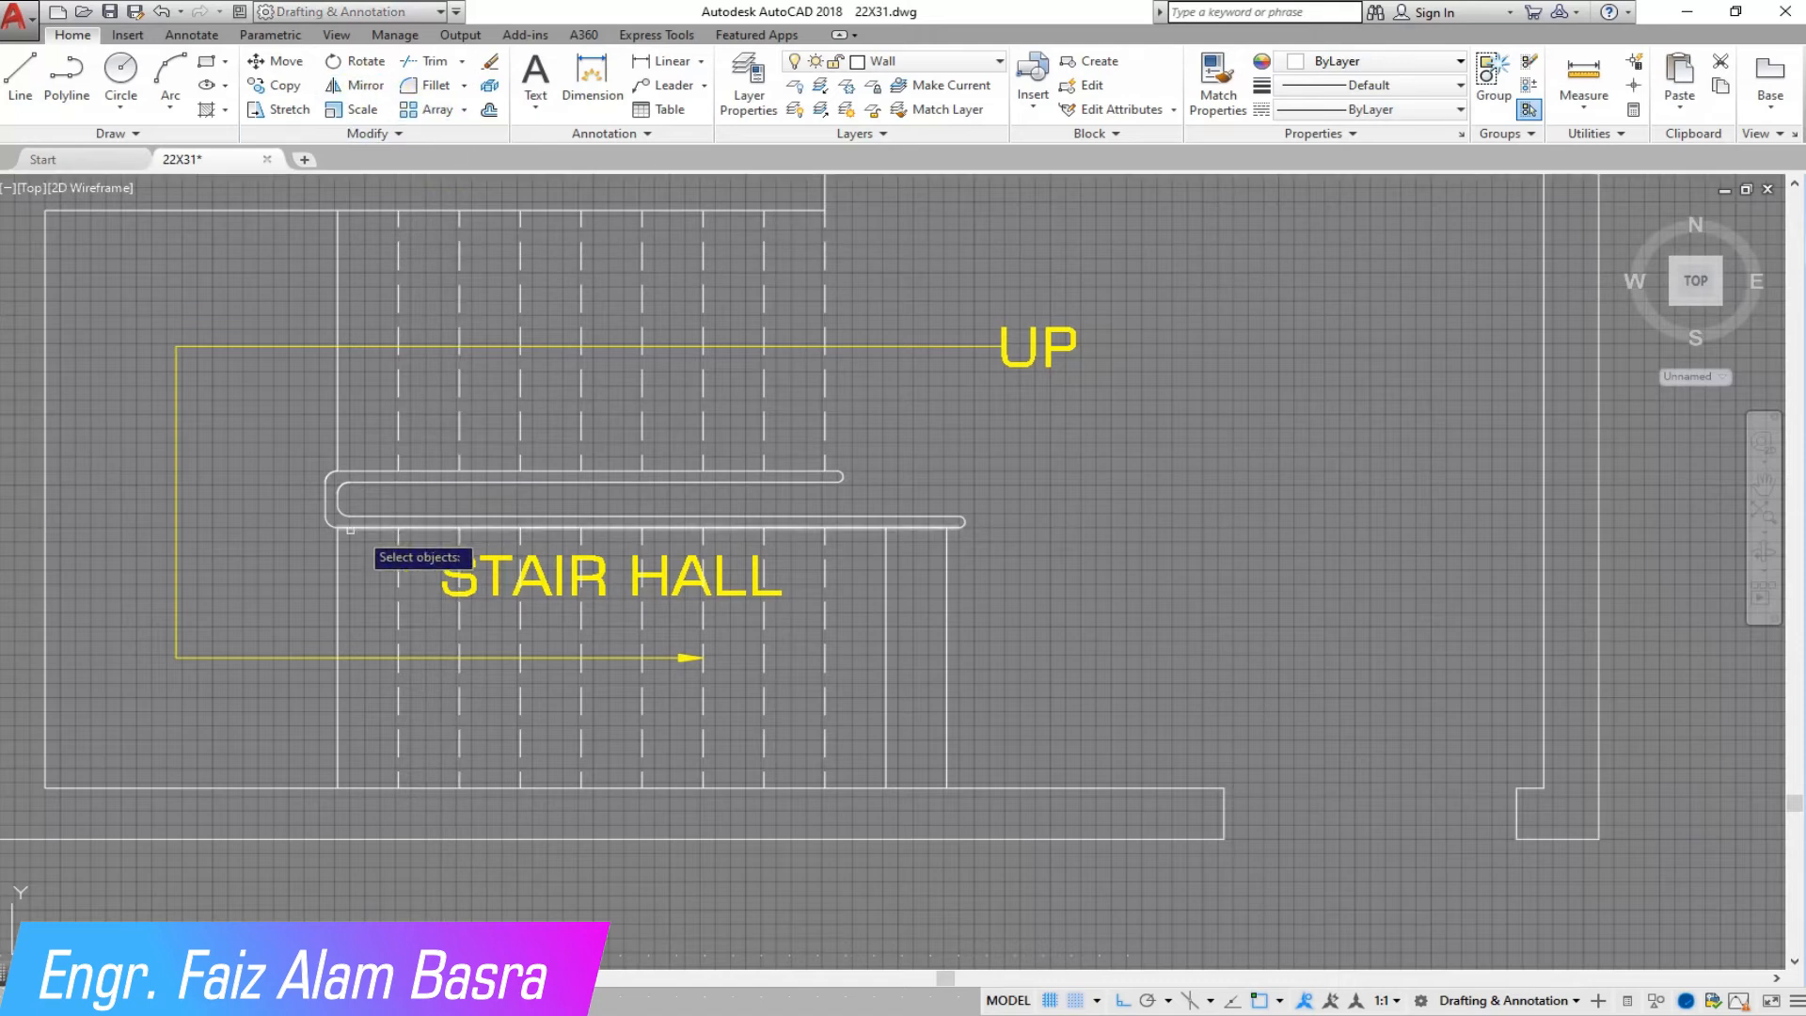
click(177, 501)
key(Return)
click(47, 499)
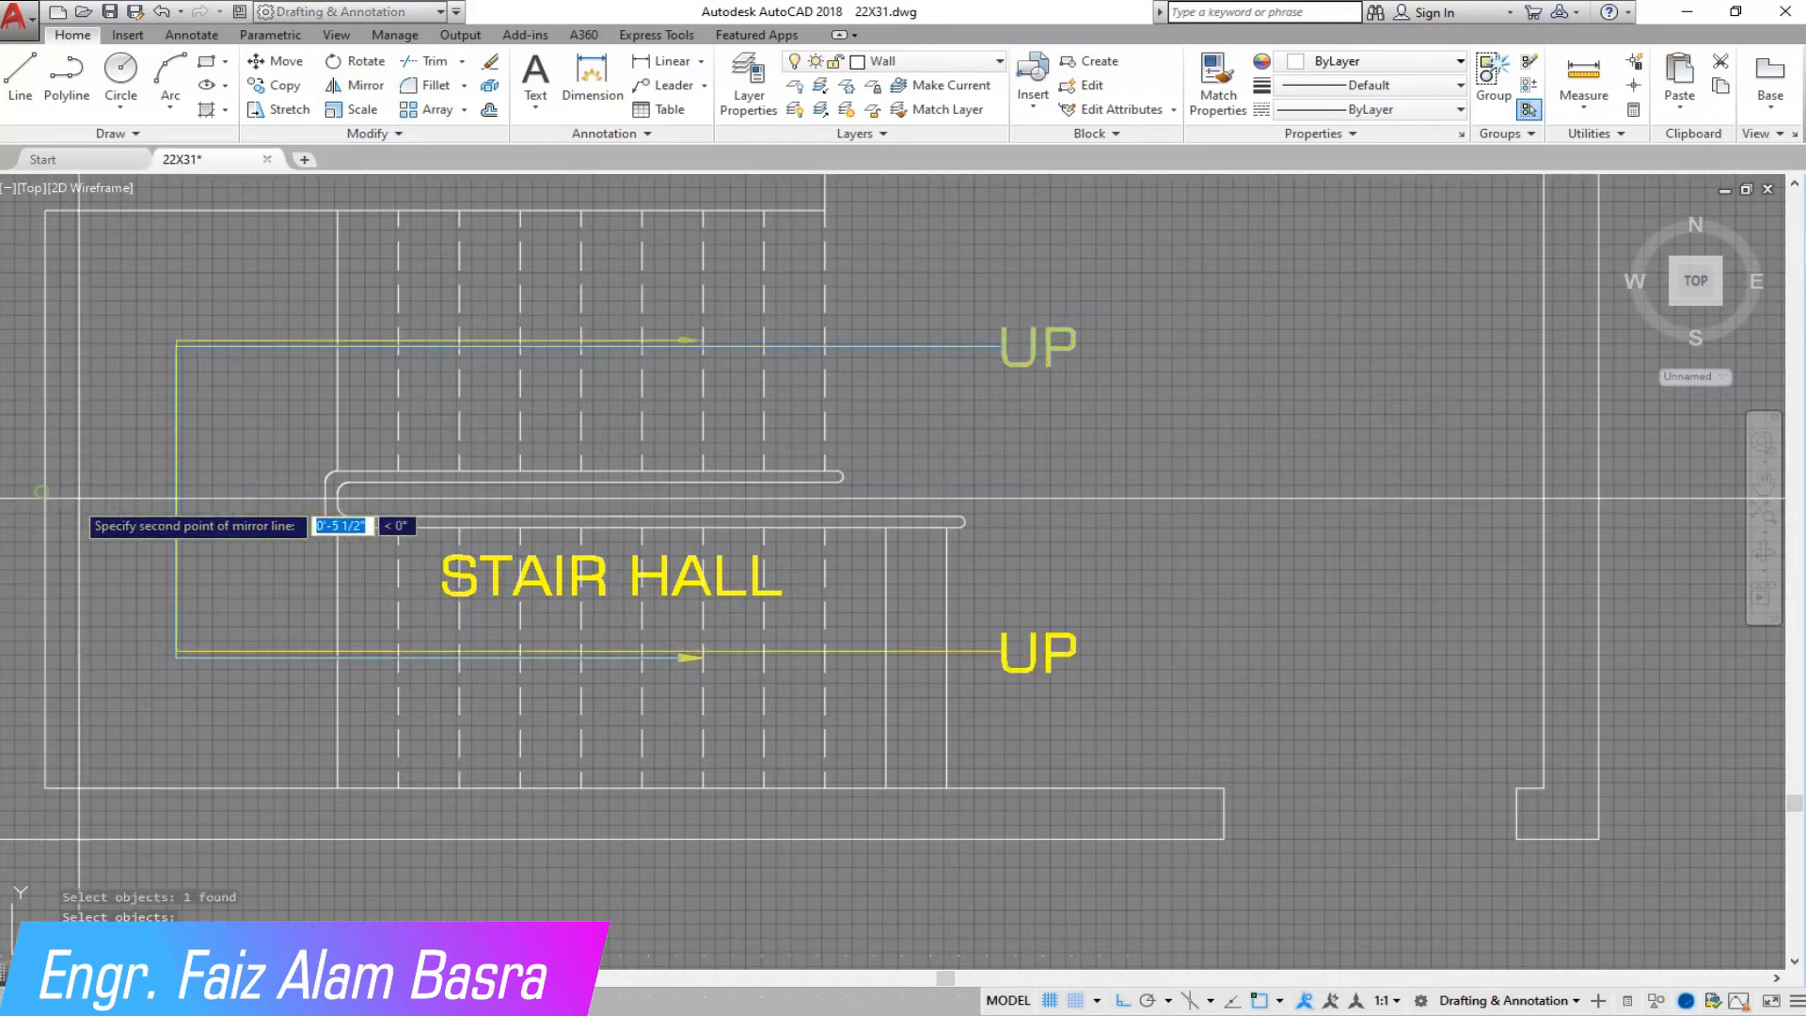
click(292, 556)
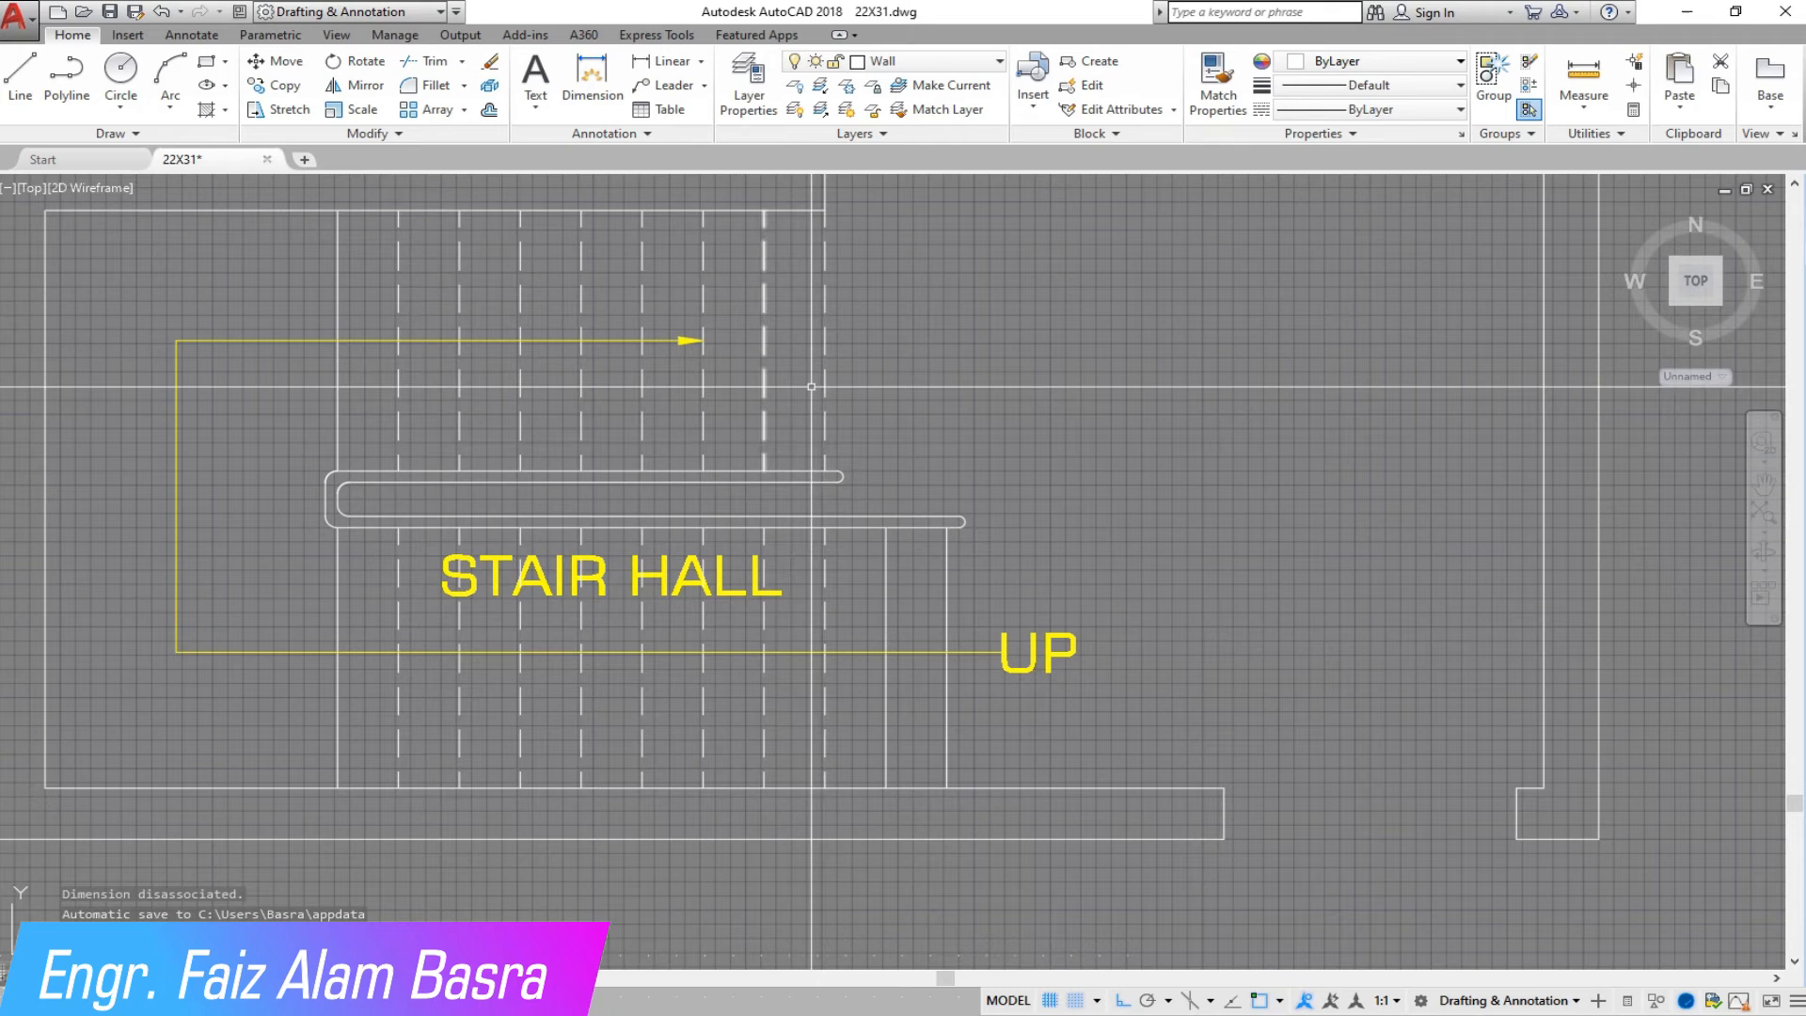
Match the properties of a solid tread onto the lower flight's dashed treads.
click(946, 607)
click(911, 742)
click(395, 725)
right_click(984, 468)
click(1018, 477)
scroll(1018, 477, down, 2)
Draw a vertical line across the kitchen-side wall above the upper flight's first dashed tread.
scroll(481, 311, up, 8)
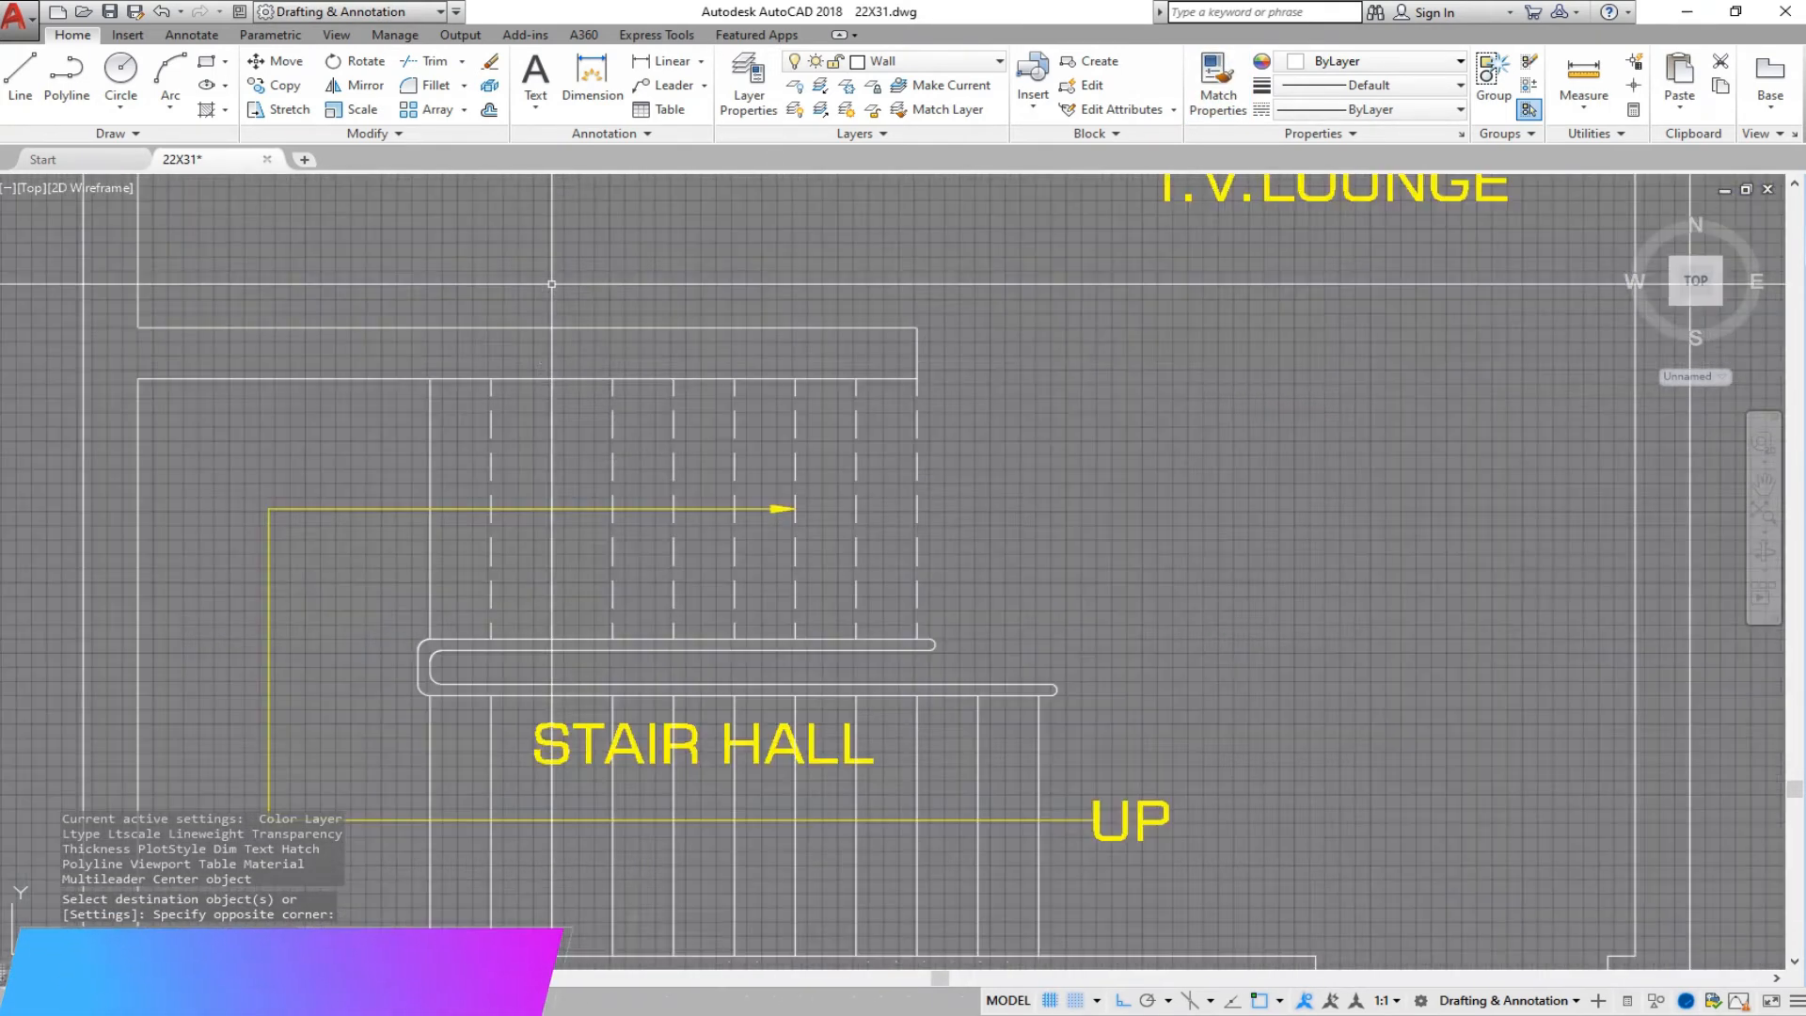
click(20, 78)
click(498, 415)
click(498, 334)
right_click(498, 335)
click(536, 345)
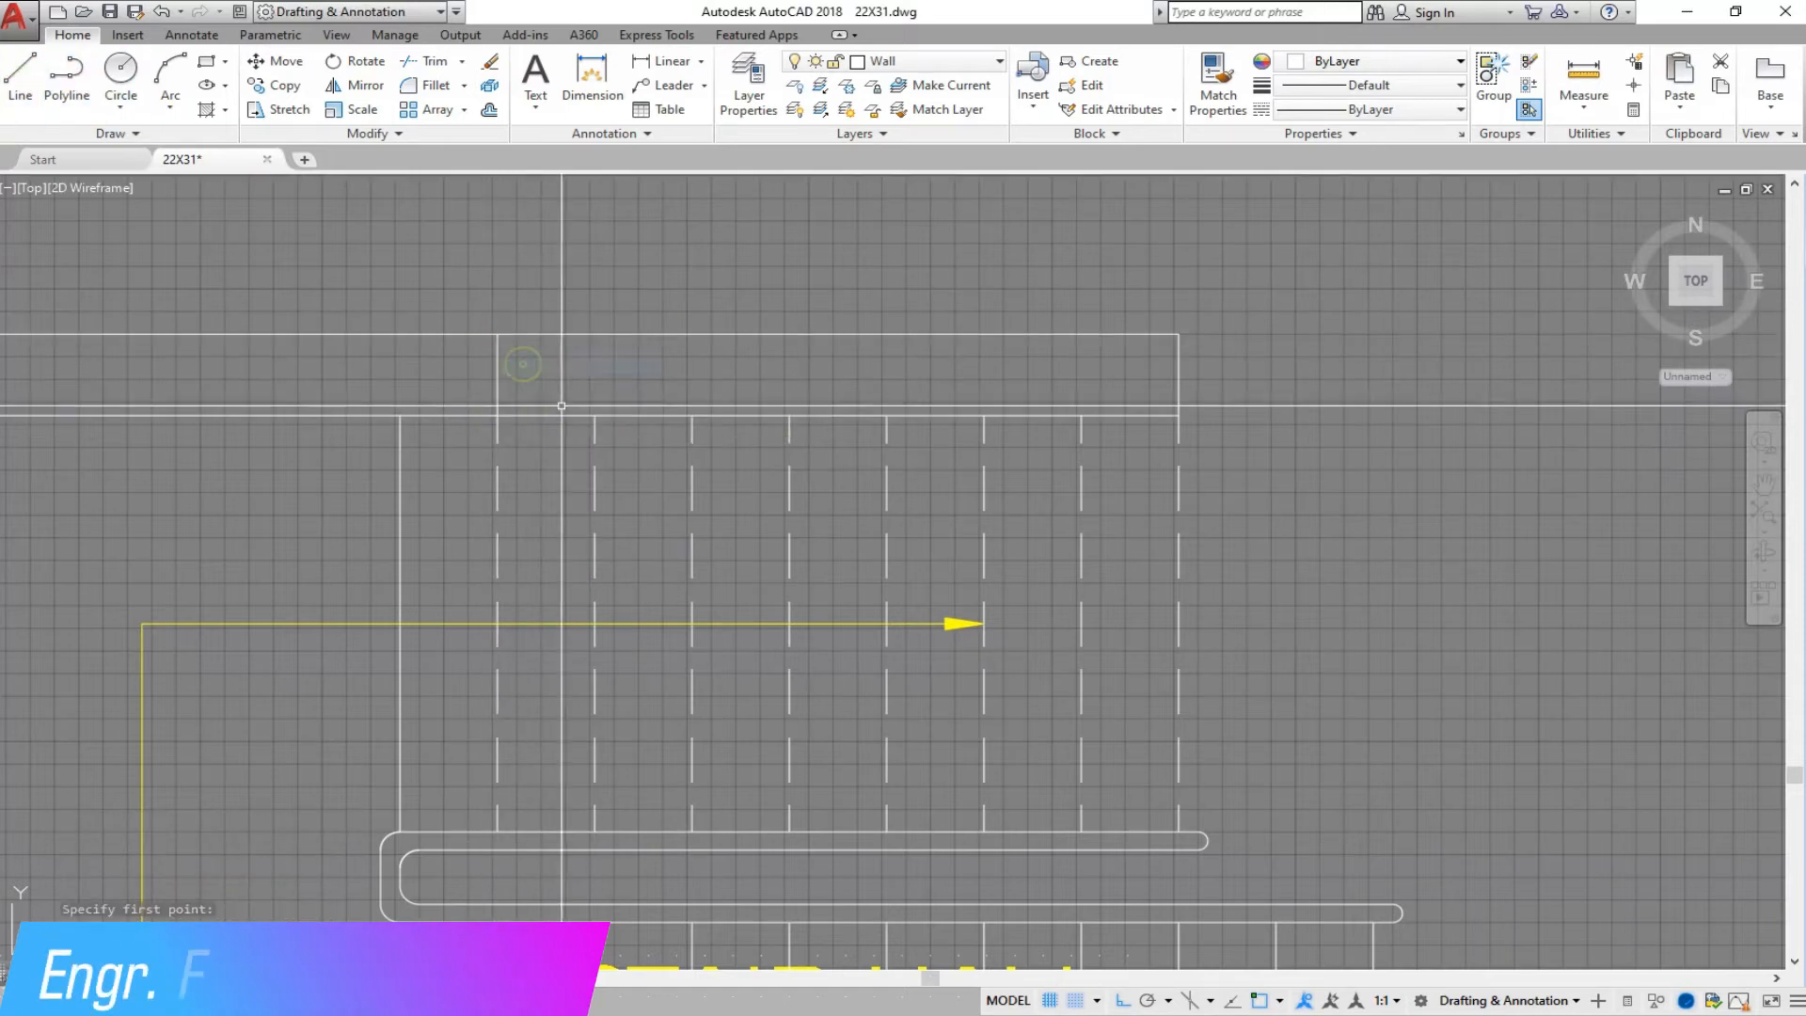
scroll(558, 392, down, 1)
scroll(567, 343, up, 1)
scroll(524, 345, down, 1)
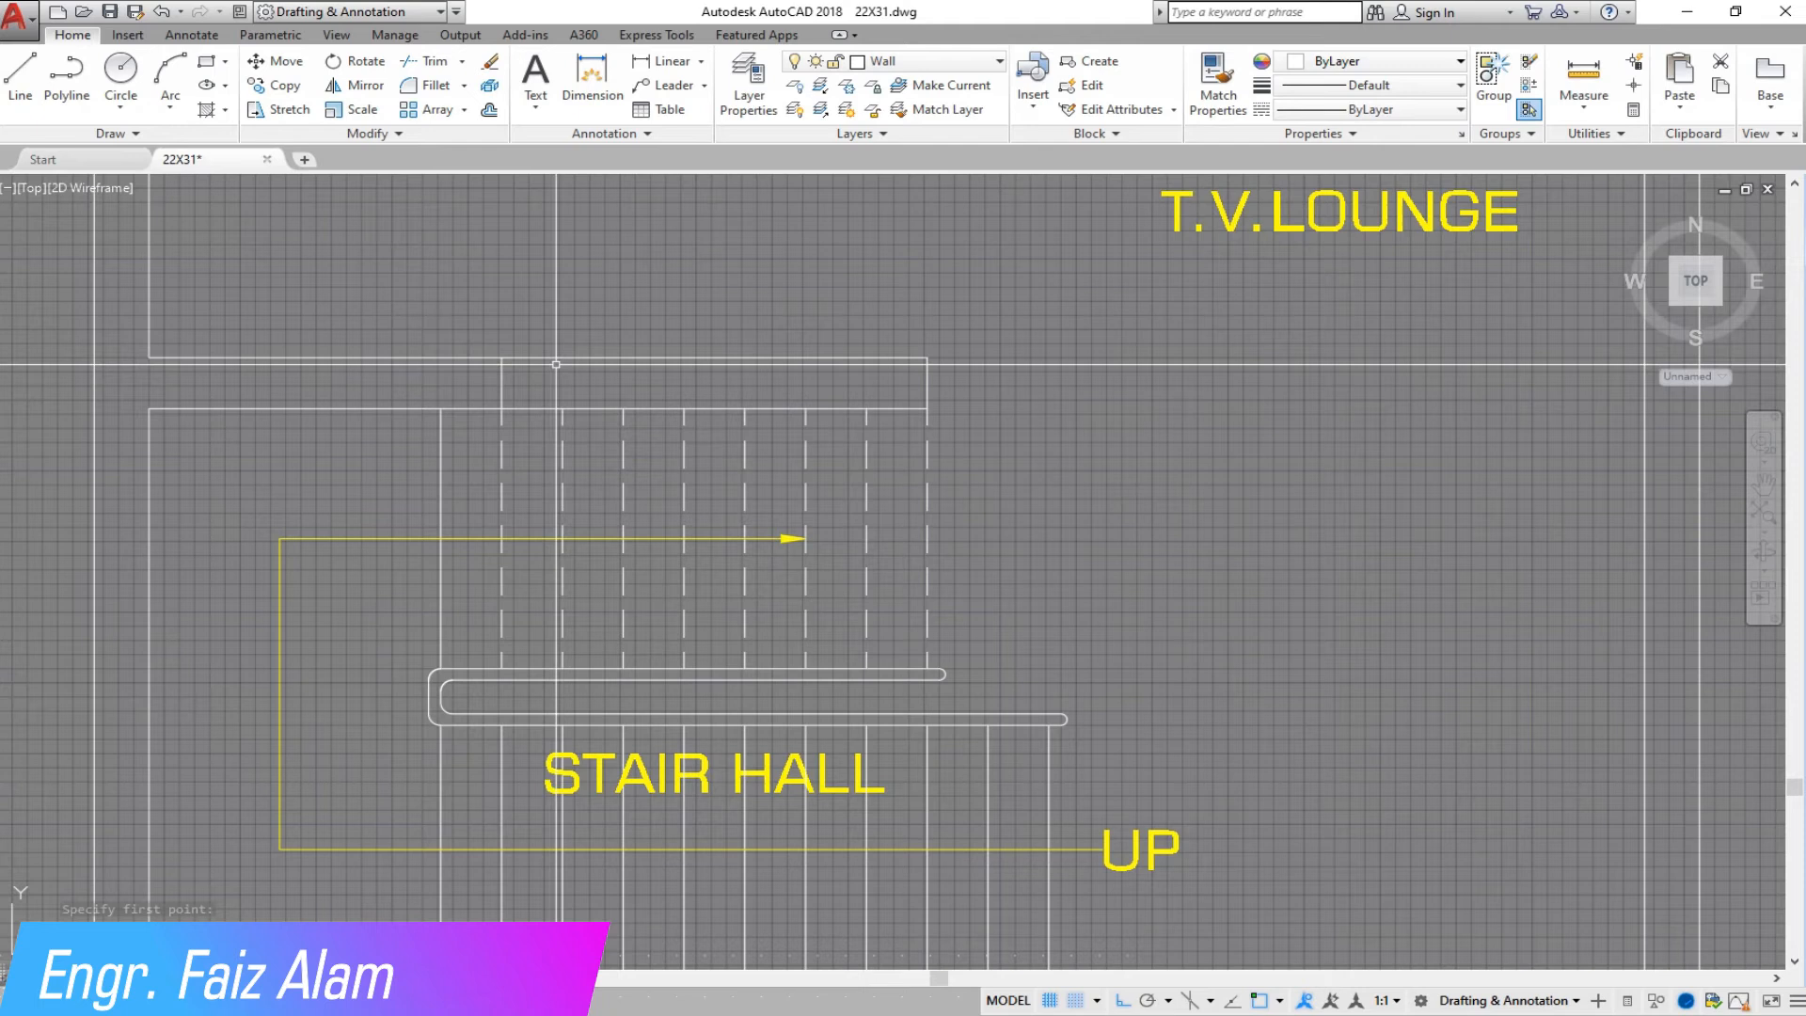
Copy the upper handrail with its rounded end up to the wall edge at the top of the upper flight.
click(284, 87)
scroll(508, 461, down, 1)
scroll(335, 510, up, 3)
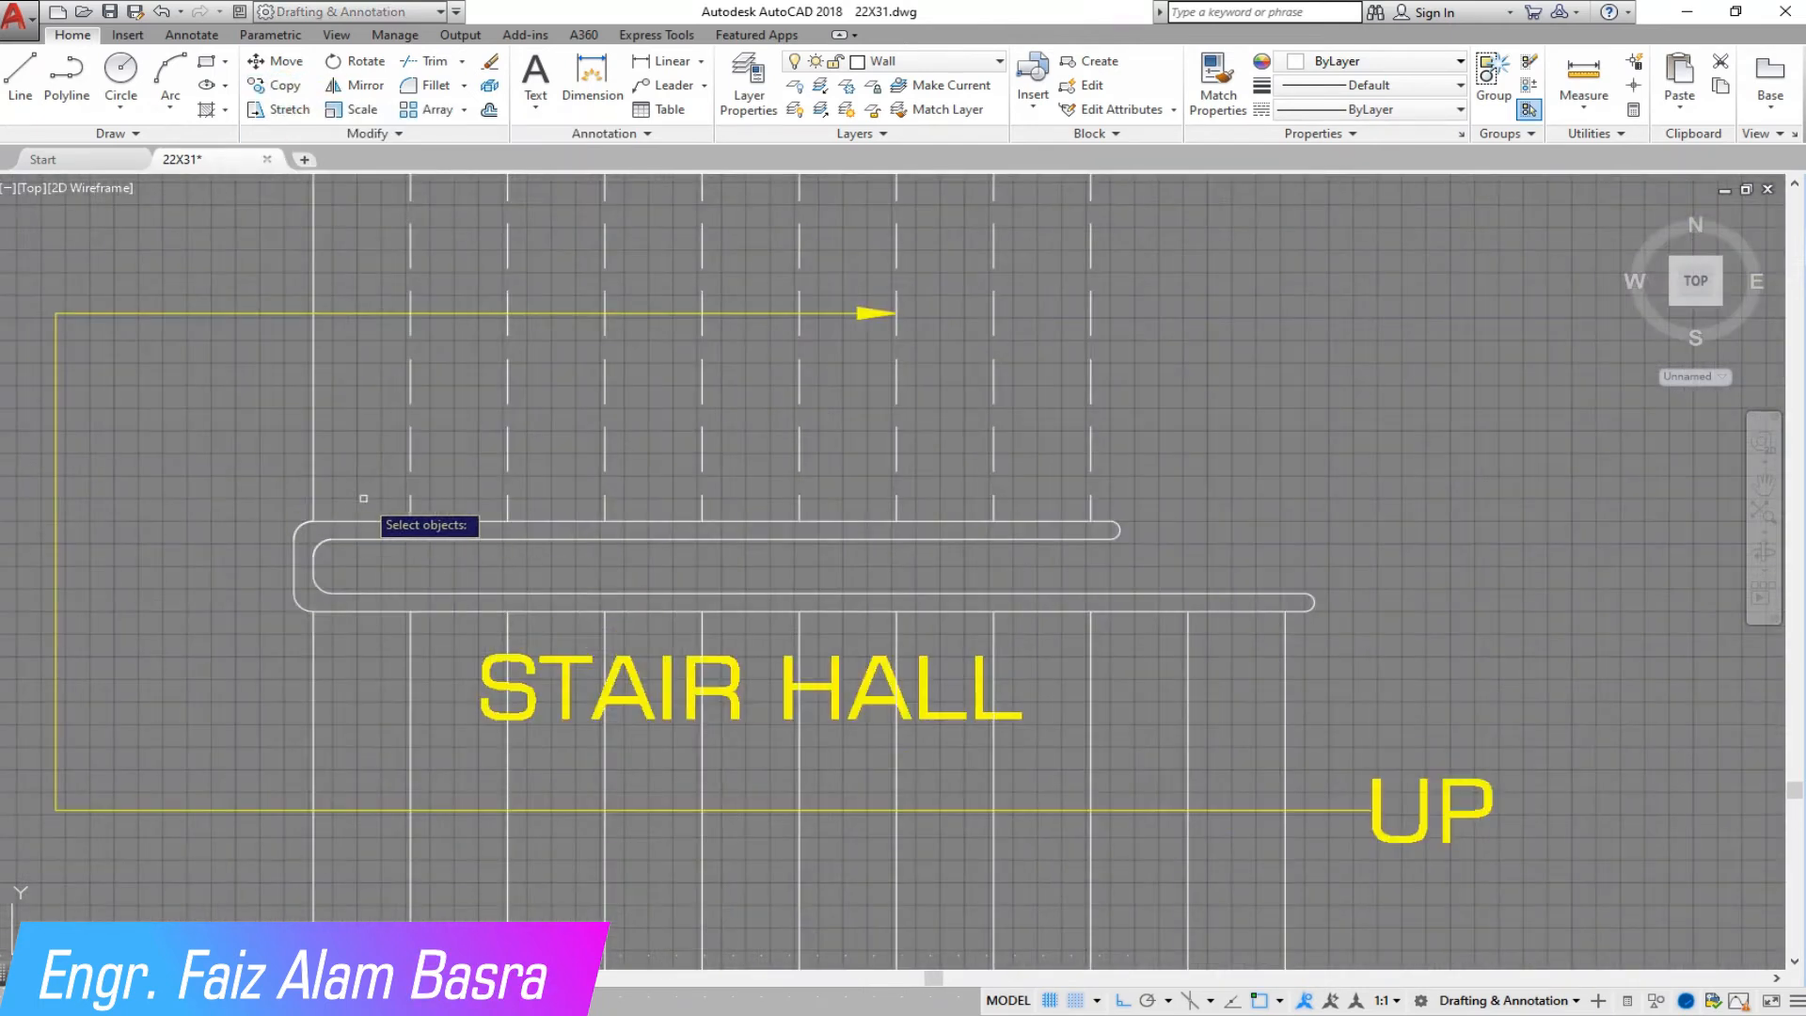
click(283, 489)
click(1189, 555)
scroll(718, 566, down, 2)
key(Return)
click(952, 538)
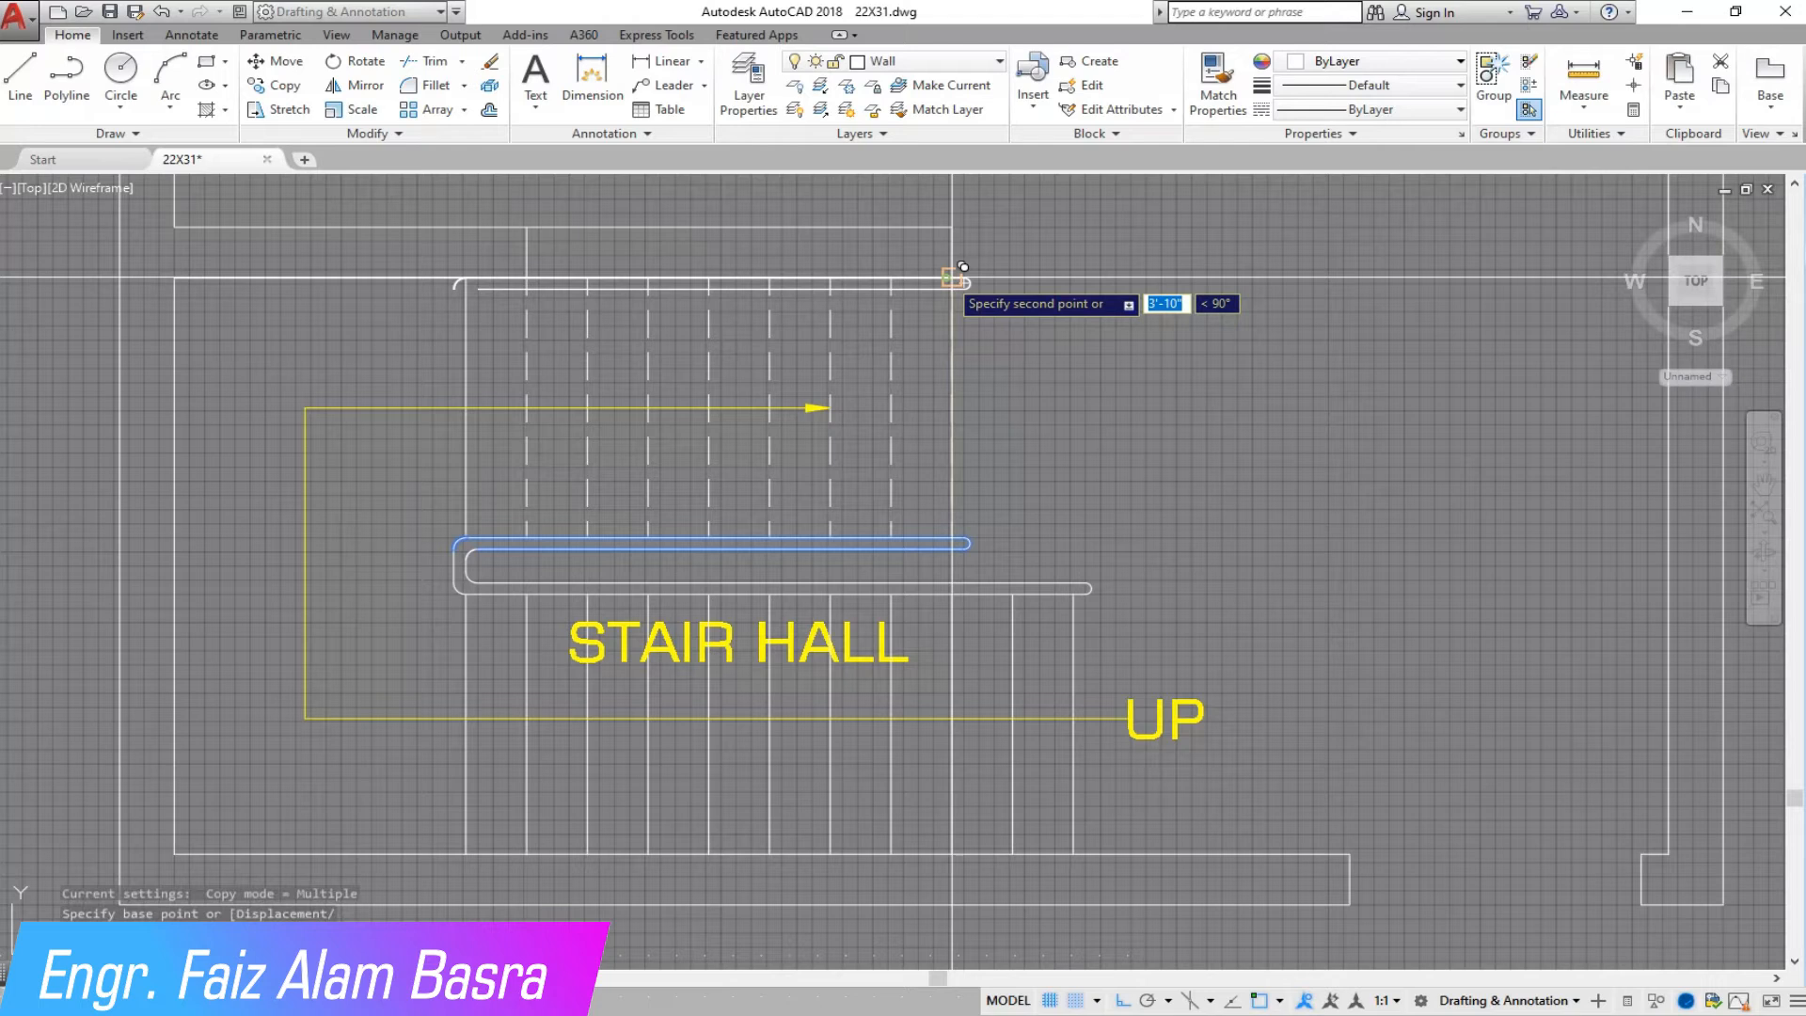
scroll(579, 252, up, 4)
scroll(376, 235, down, 1)
scroll(451, 347, up, 2)
scroll(452, 347, down, 3)
scroll(386, 355, up, 3)
scroll(362, 351, down, 3)
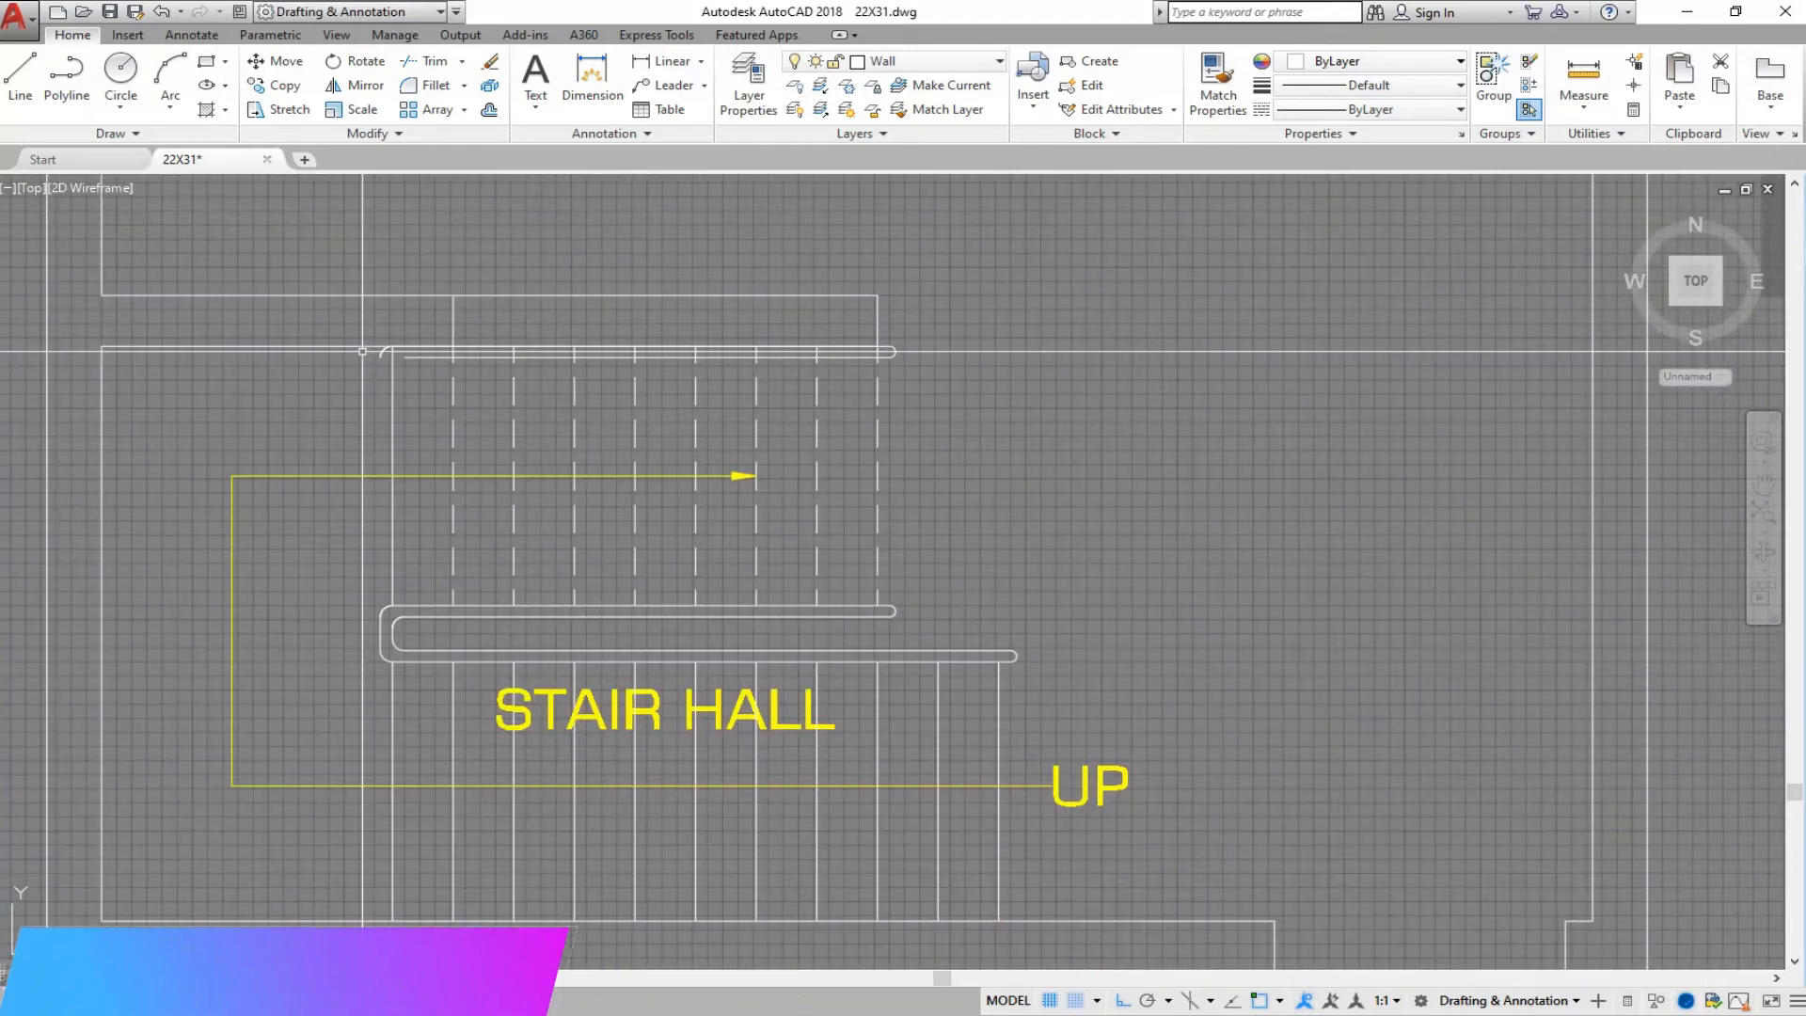
Trim away the dashed tread segments inside the copied handrail along the wall edge.
click(423, 60)
key(Return)
scroll(645, 302, up, 4)
click(1243, 422)
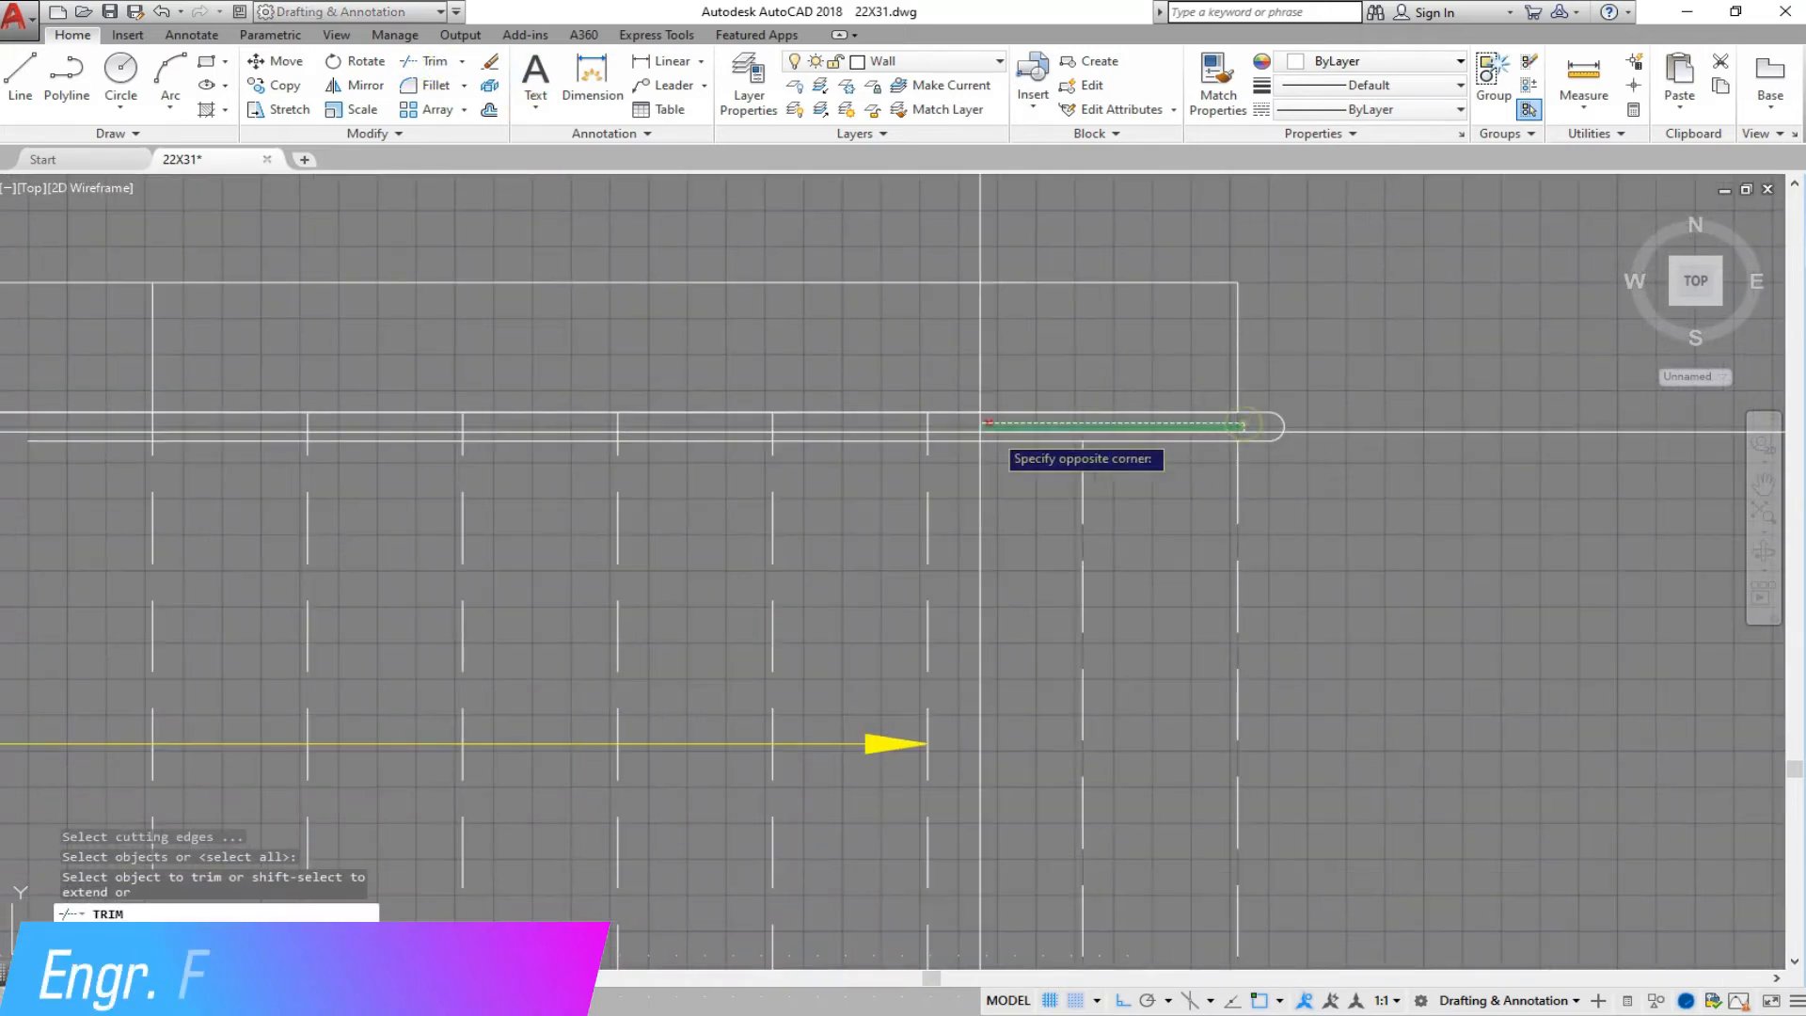
click(153, 425)
scroll(1075, 481, down, 2)
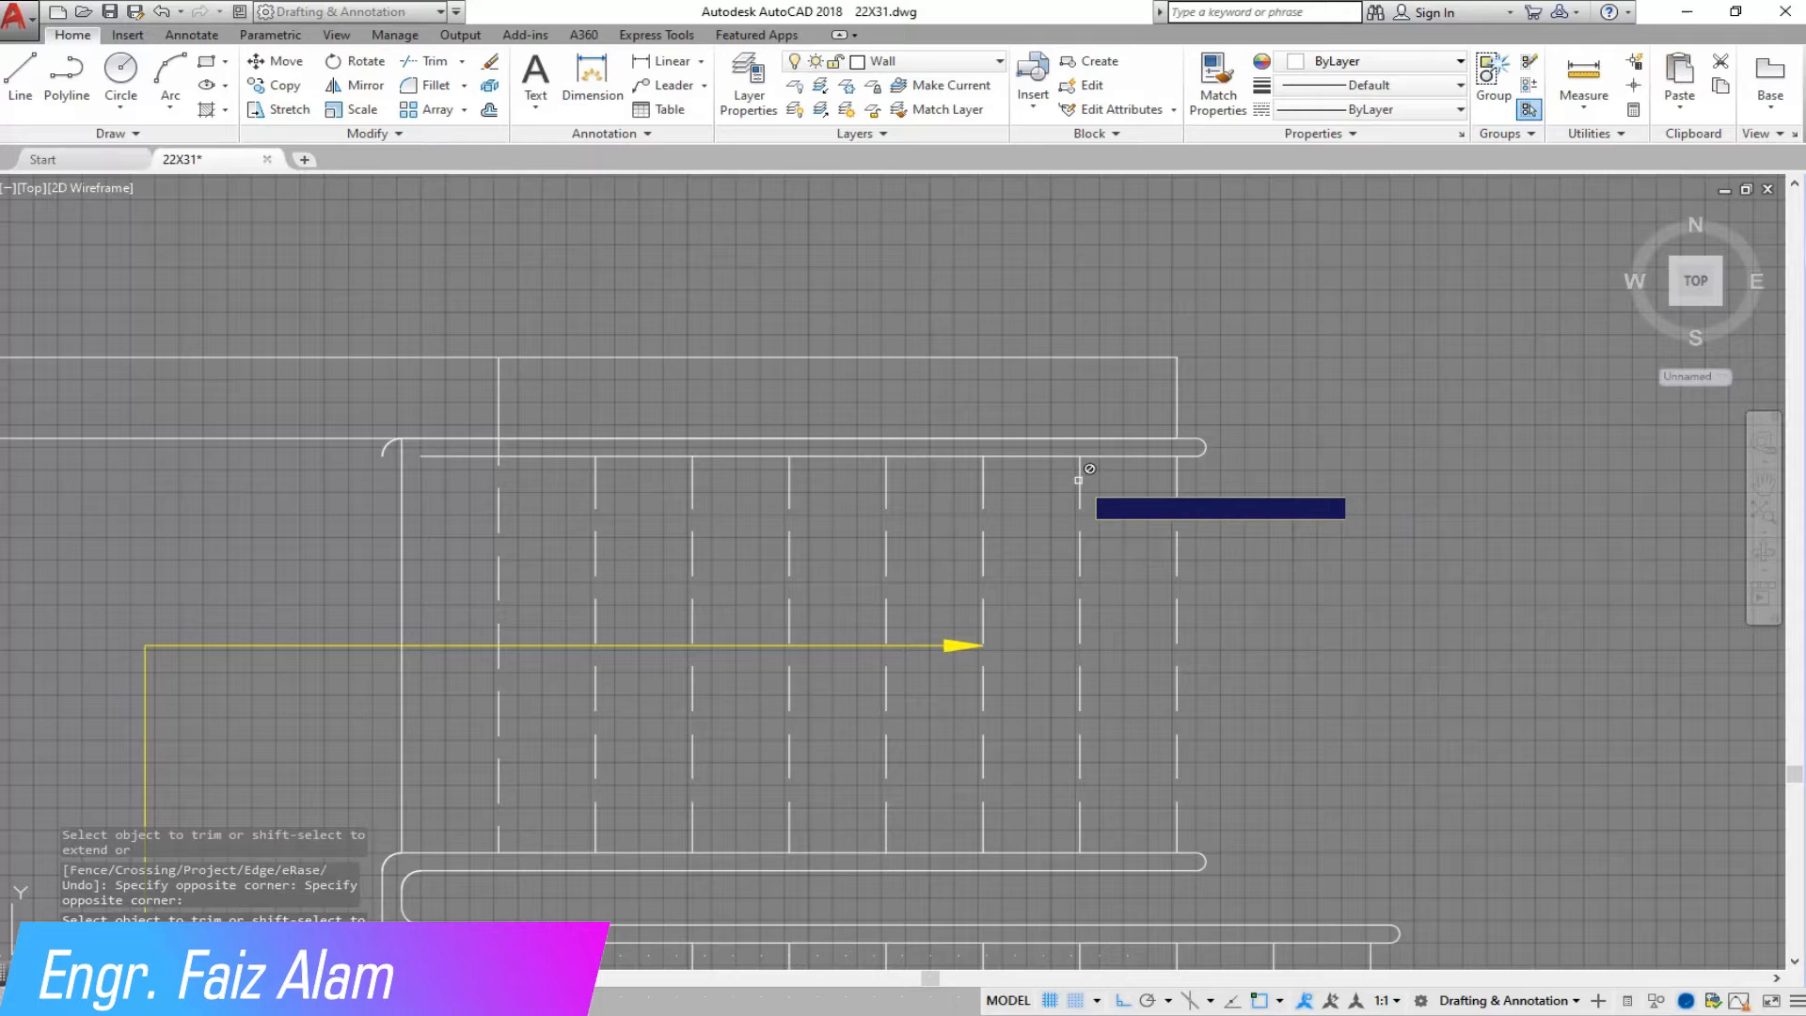
scroll(564, 404, up, 2)
click(471, 468)
click(391, 472)
right_click(390, 472)
click(398, 481)
Erase the leftover curved end of the copied handrail at the landing side.
click(256, 446)
click(318, 495)
click(488, 65)
scroll(792, 525, down, 3)
scroll(620, 503, up, 3)
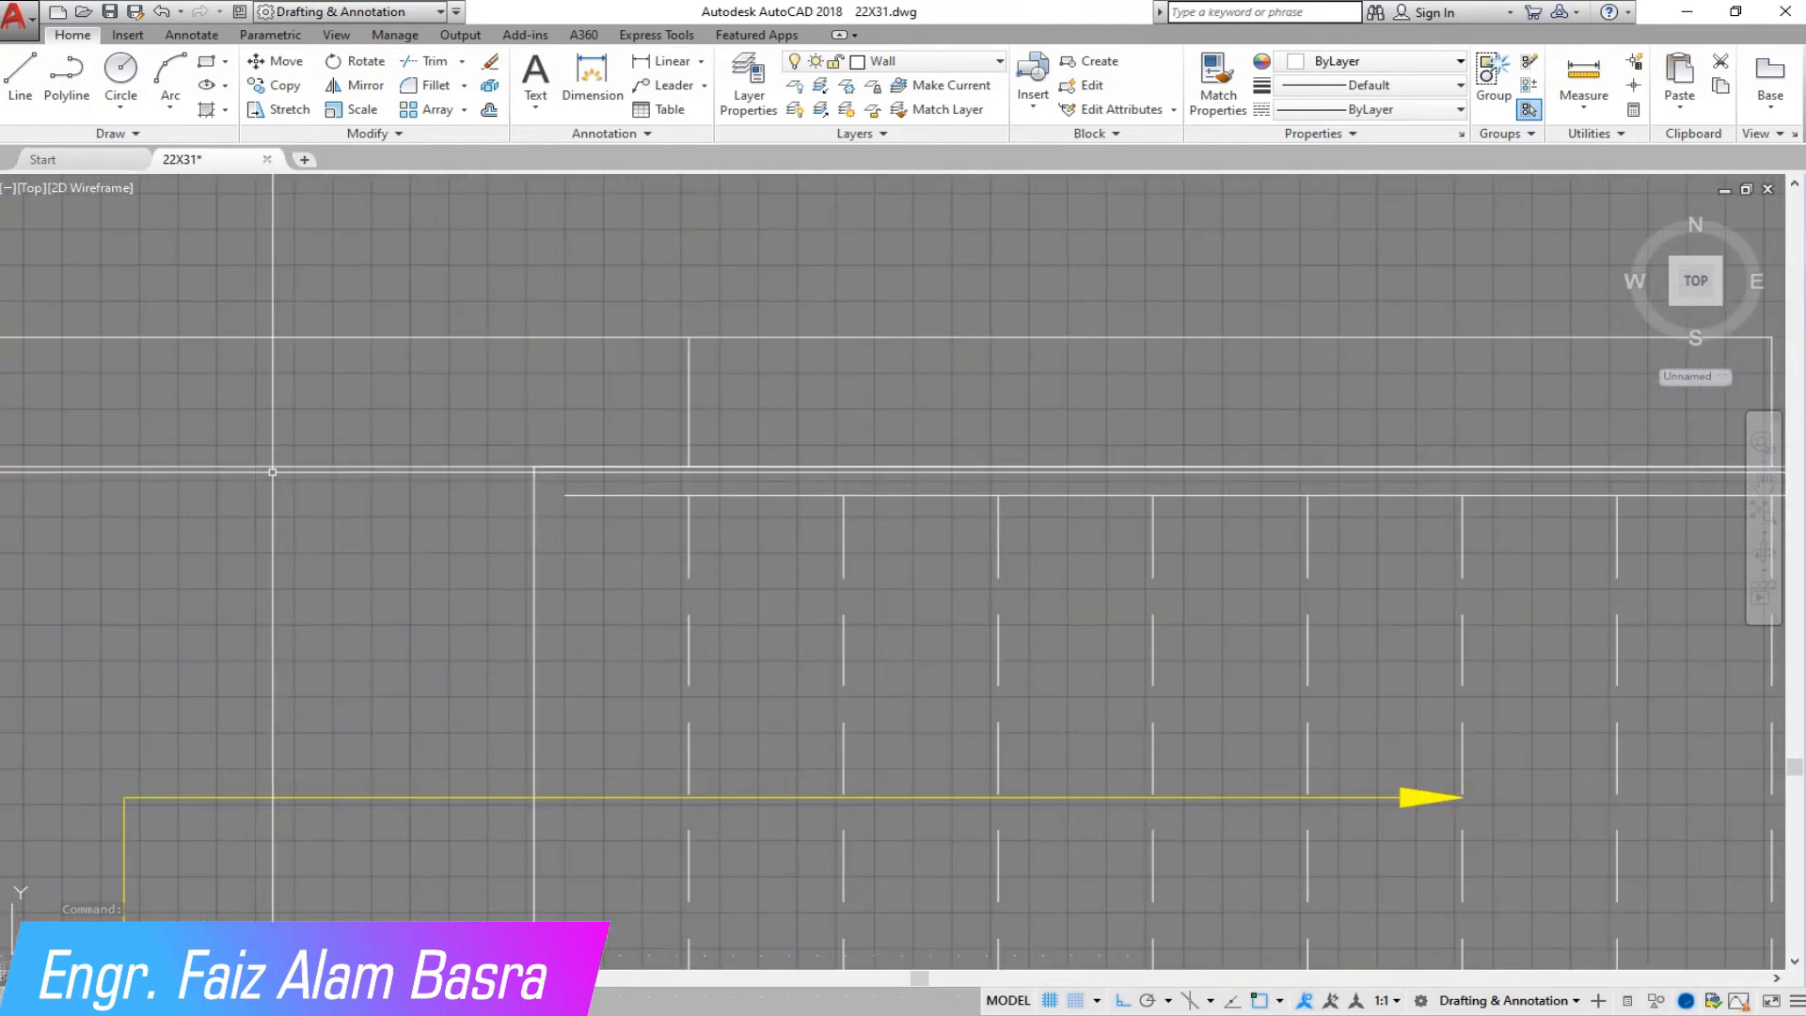
Extend the copied handrail's open line along the upper flight to the stair hall's outer wall.
click(464, 65)
click(428, 97)
scroll(643, 360, down, 2)
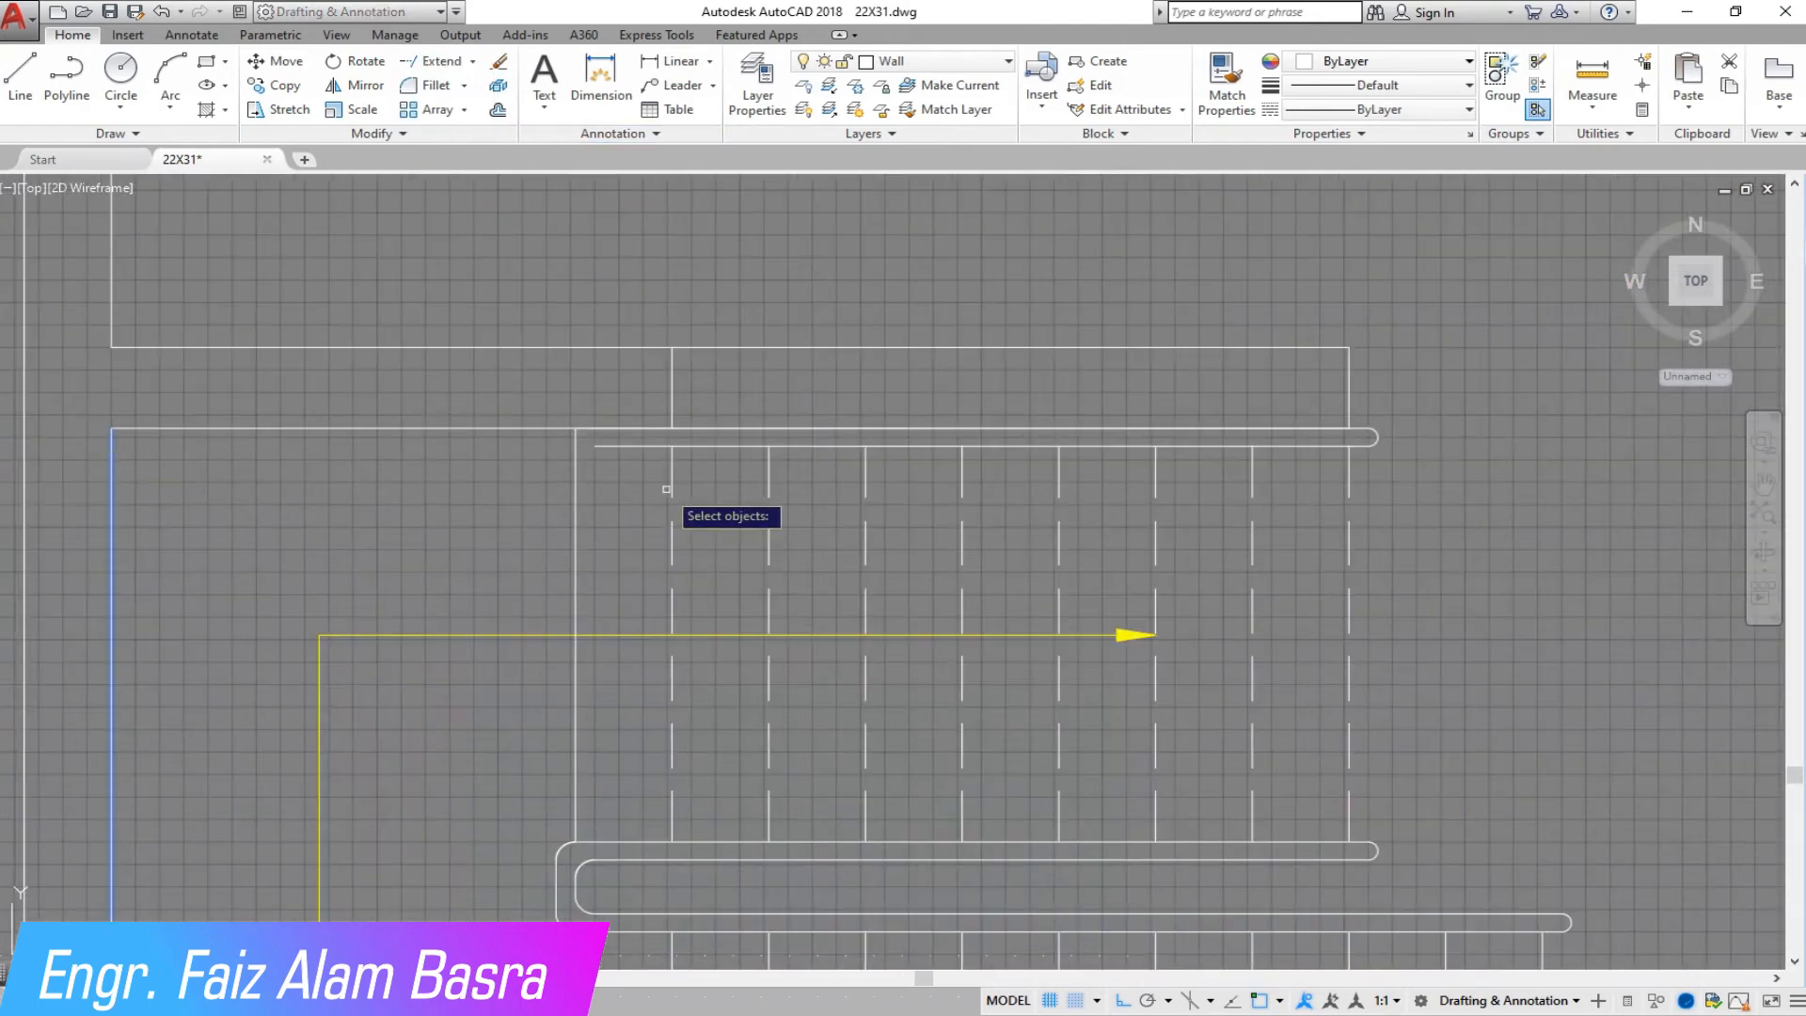
click(597, 441)
click(472, 477)
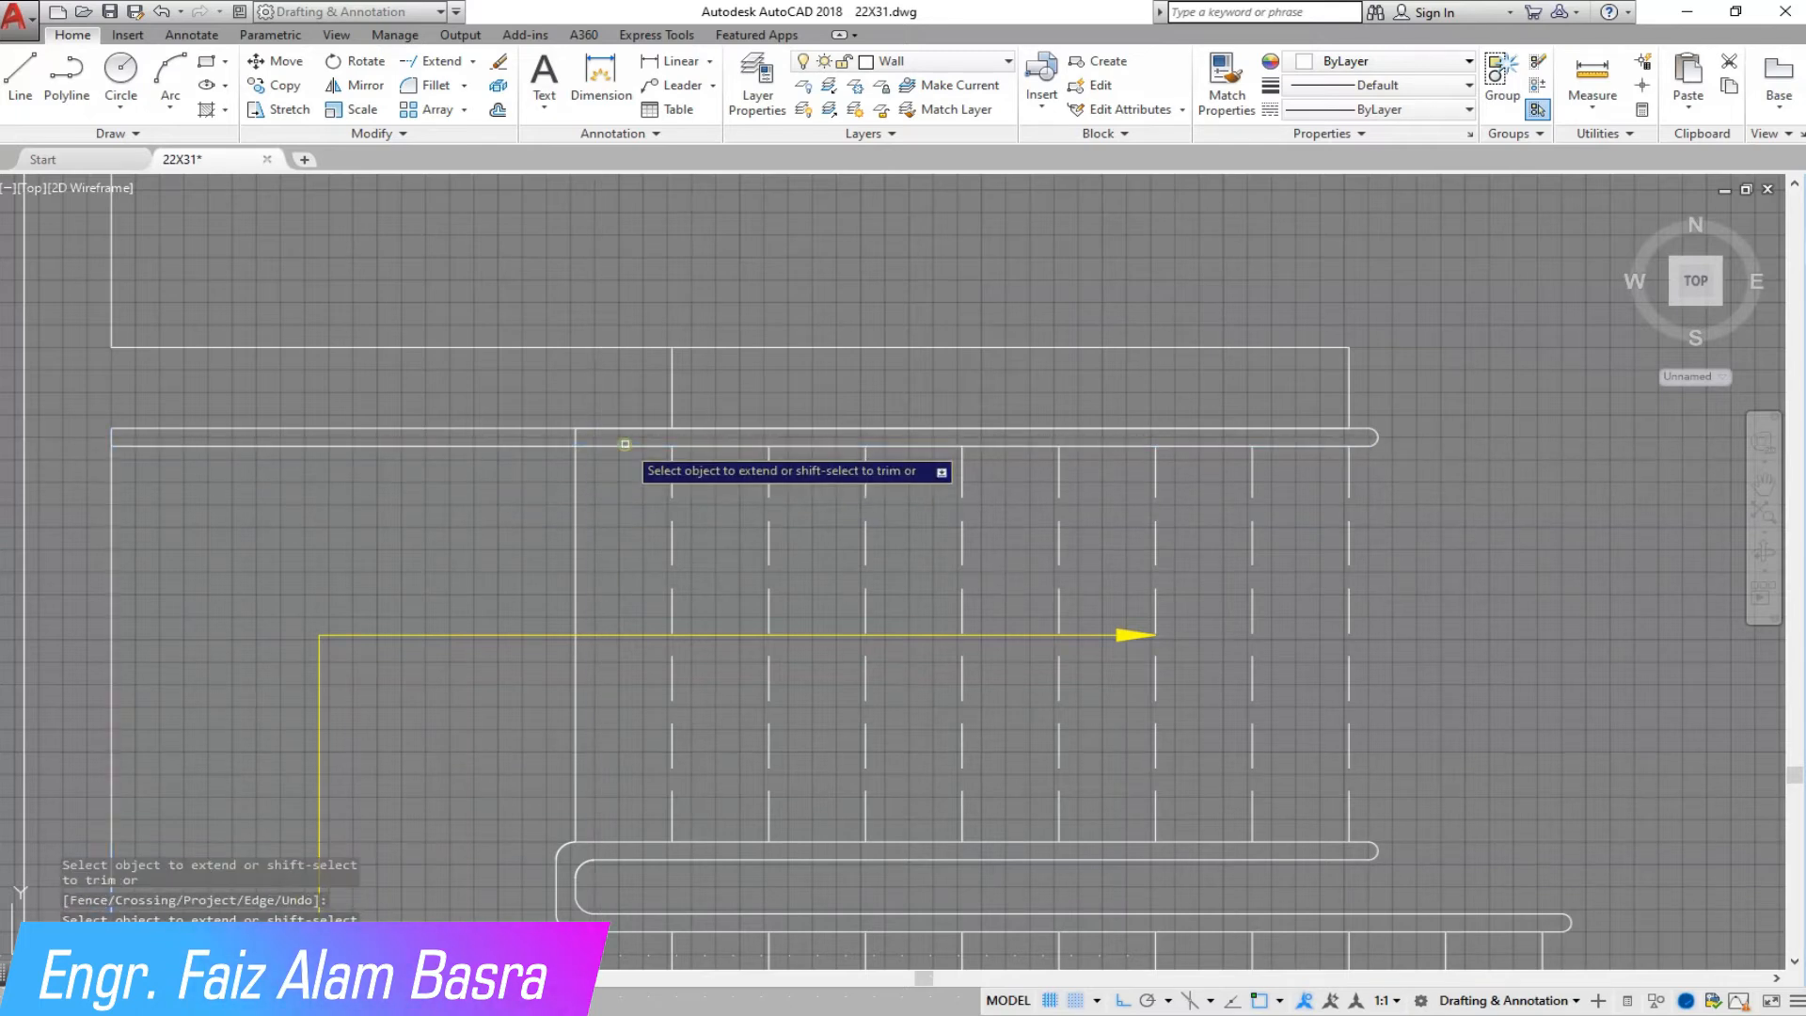
right_click(607, 472)
click(669, 488)
Trim away the kitchen-side wall outline beyond the vertical line above the upper flight's first dashed tread.
scroll(642, 430, up, 2)
scroll(345, 388, down, 4)
scroll(464, 403, up, 2)
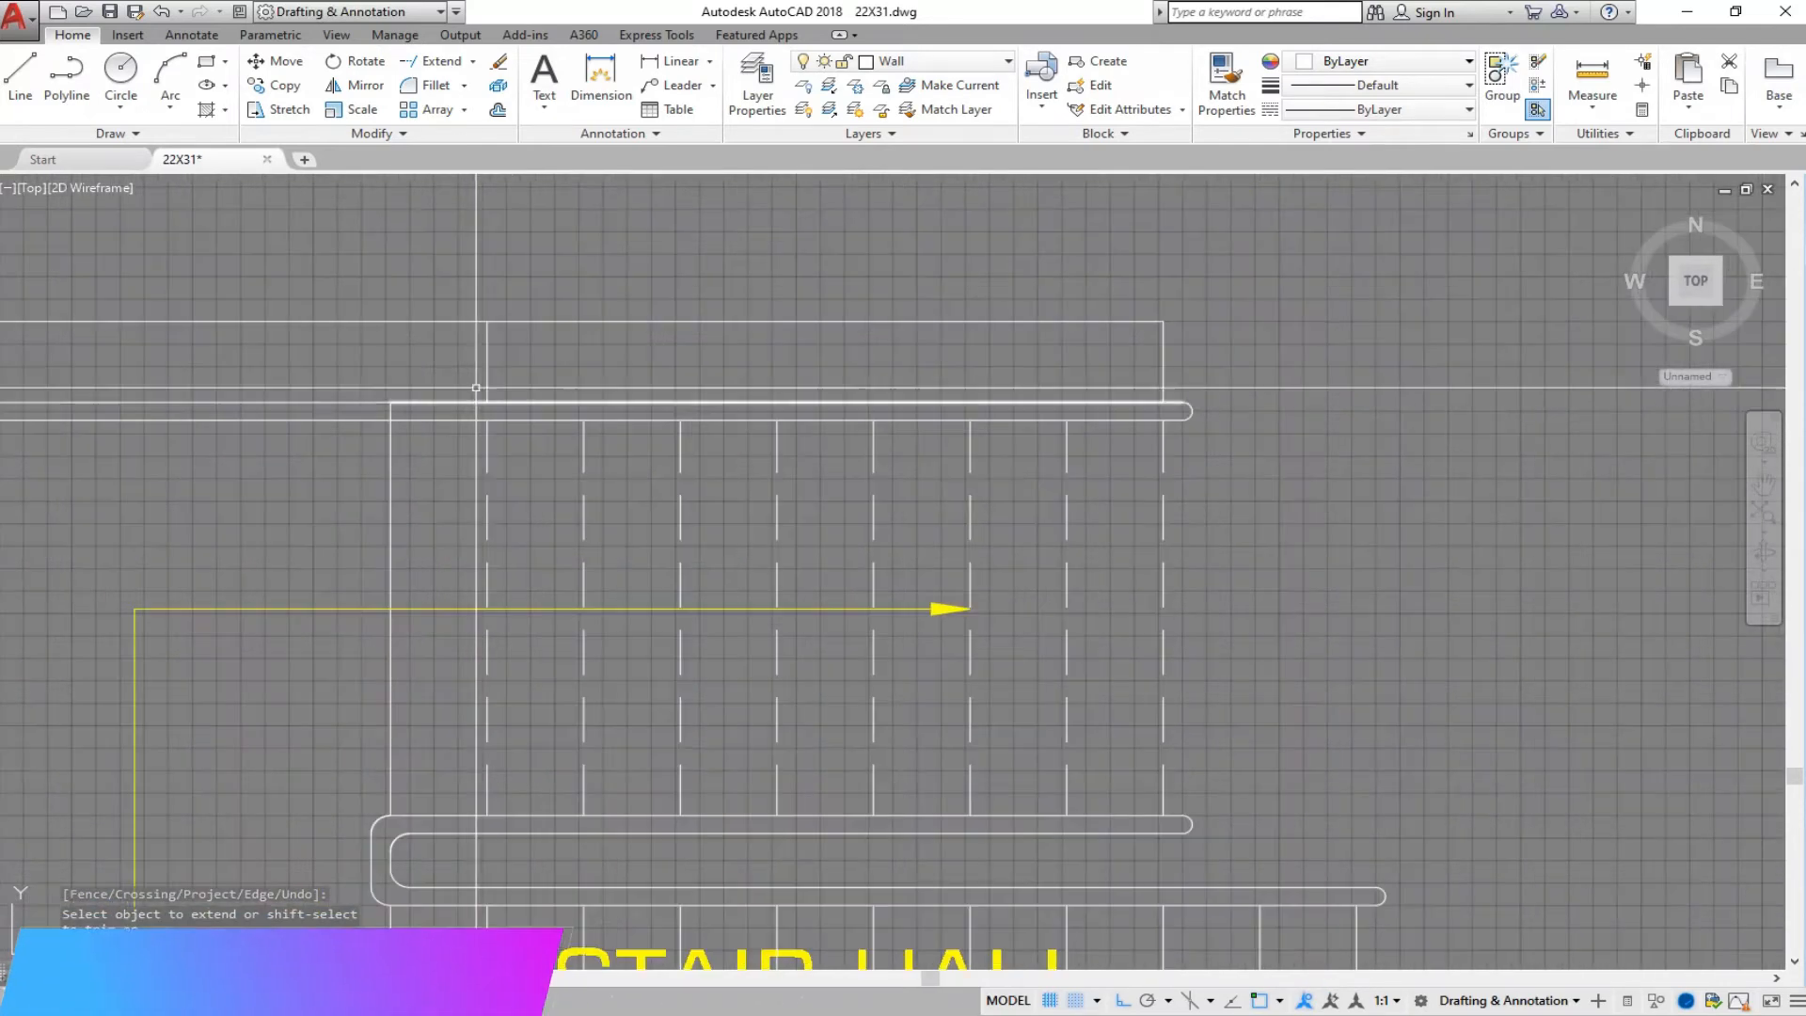
click(472, 61)
click(428, 77)
click(1237, 375)
click(1028, 271)
right_click(698, 310)
click(718, 318)
click(1220, 351)
click(1096, 299)
click(486, 63)
scroll(623, 314, down, 3)
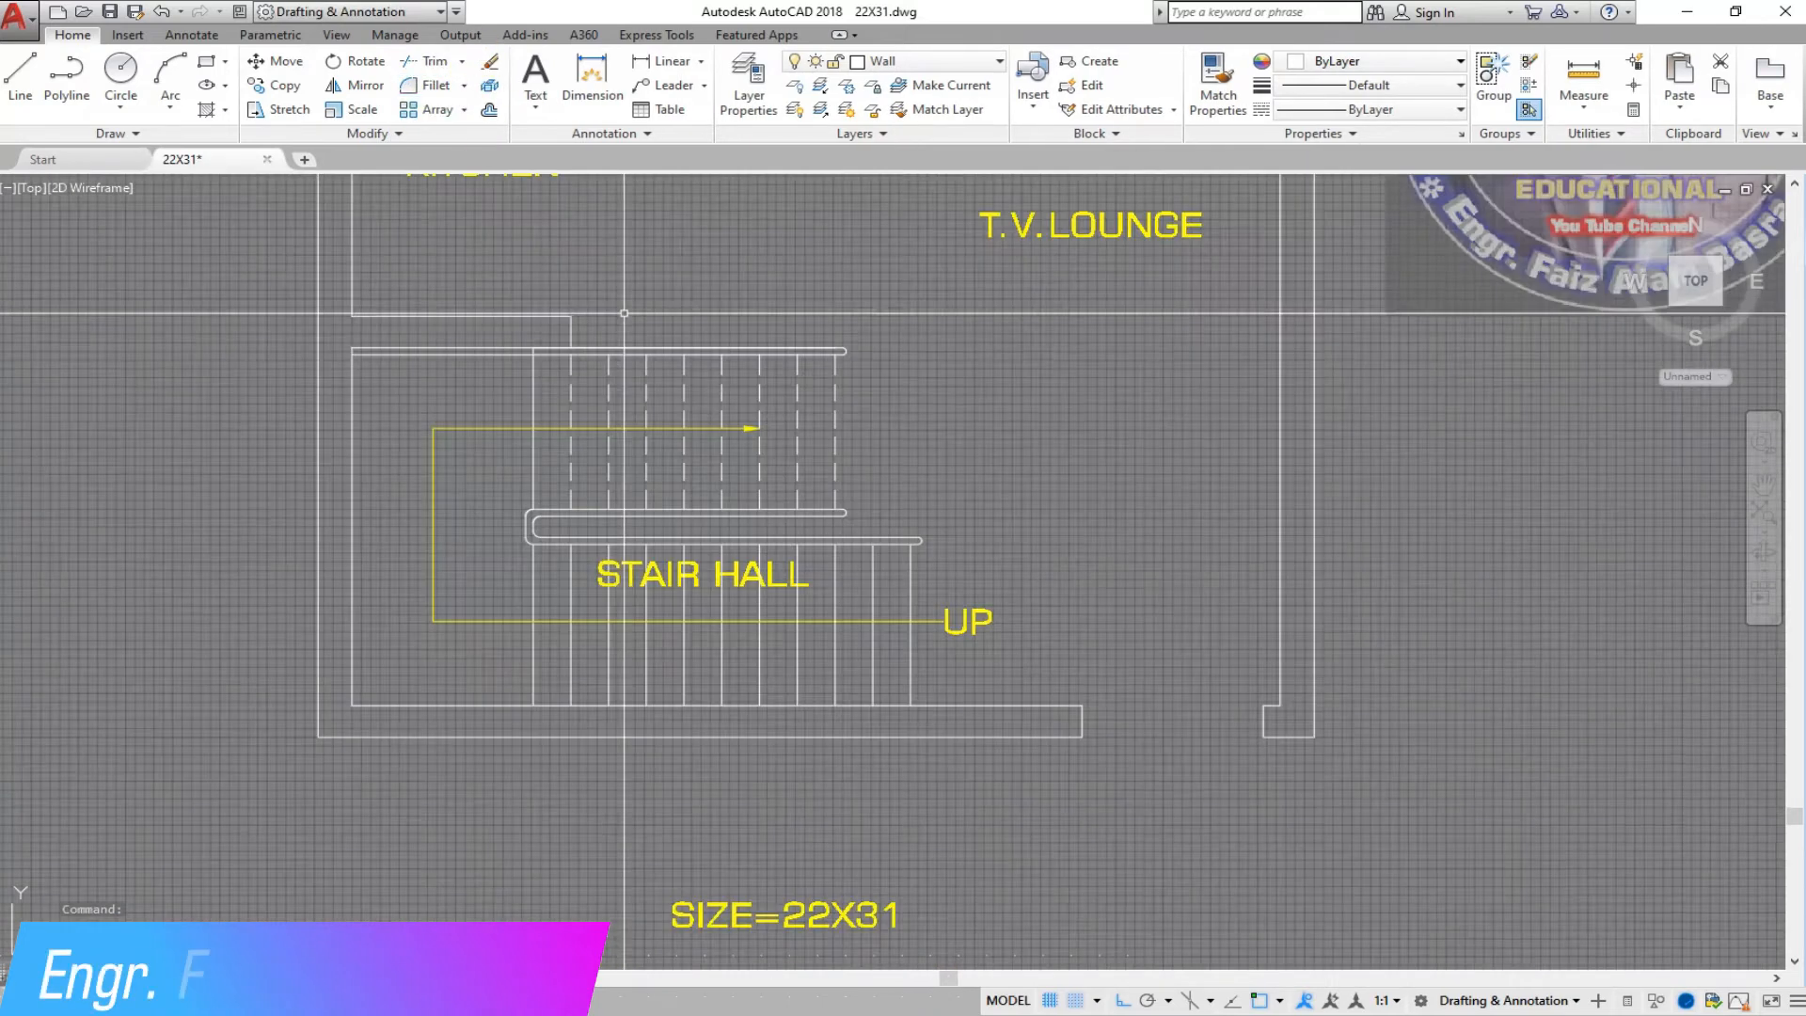
Trim the landing edge line where it crosses the copied handrail at the wall.
scroll(557, 355, up, 4)
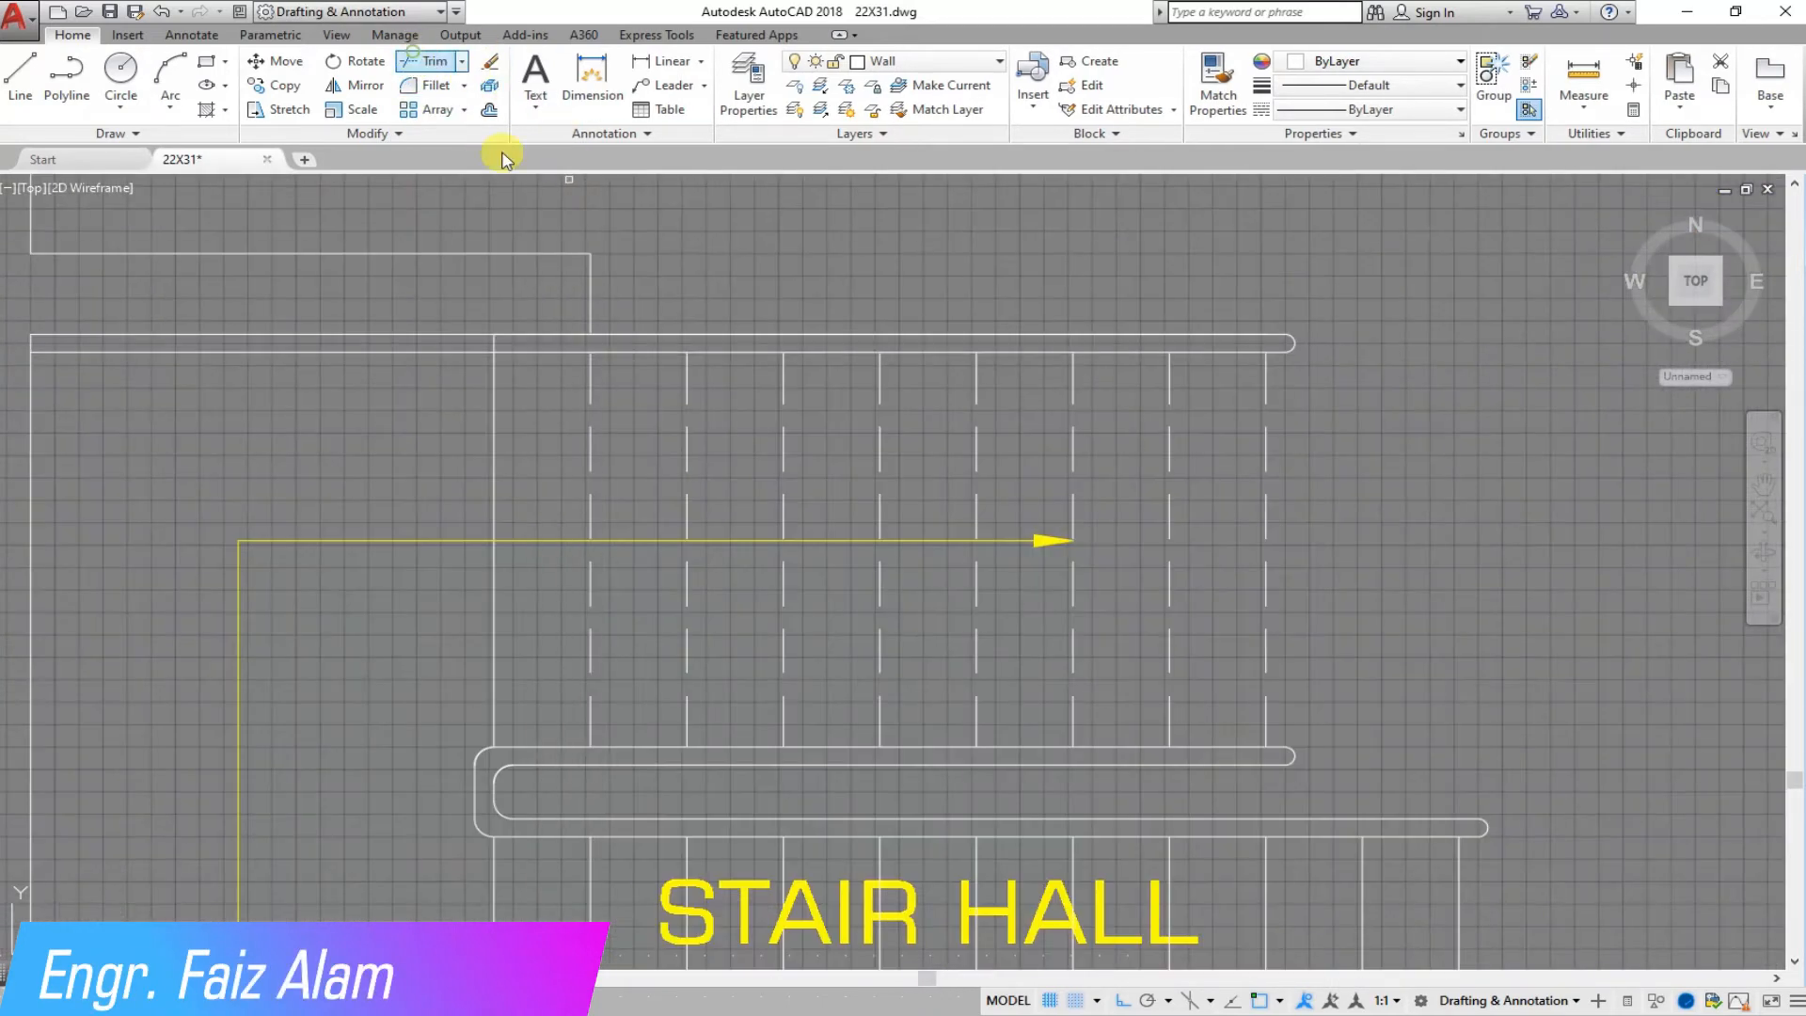
scroll(515, 329, up, 4)
click(505, 349)
click(435, 371)
scroll(532, 361, down, 4)
right_click(473, 322)
click(500, 335)
scroll(843, 360, down, 4)
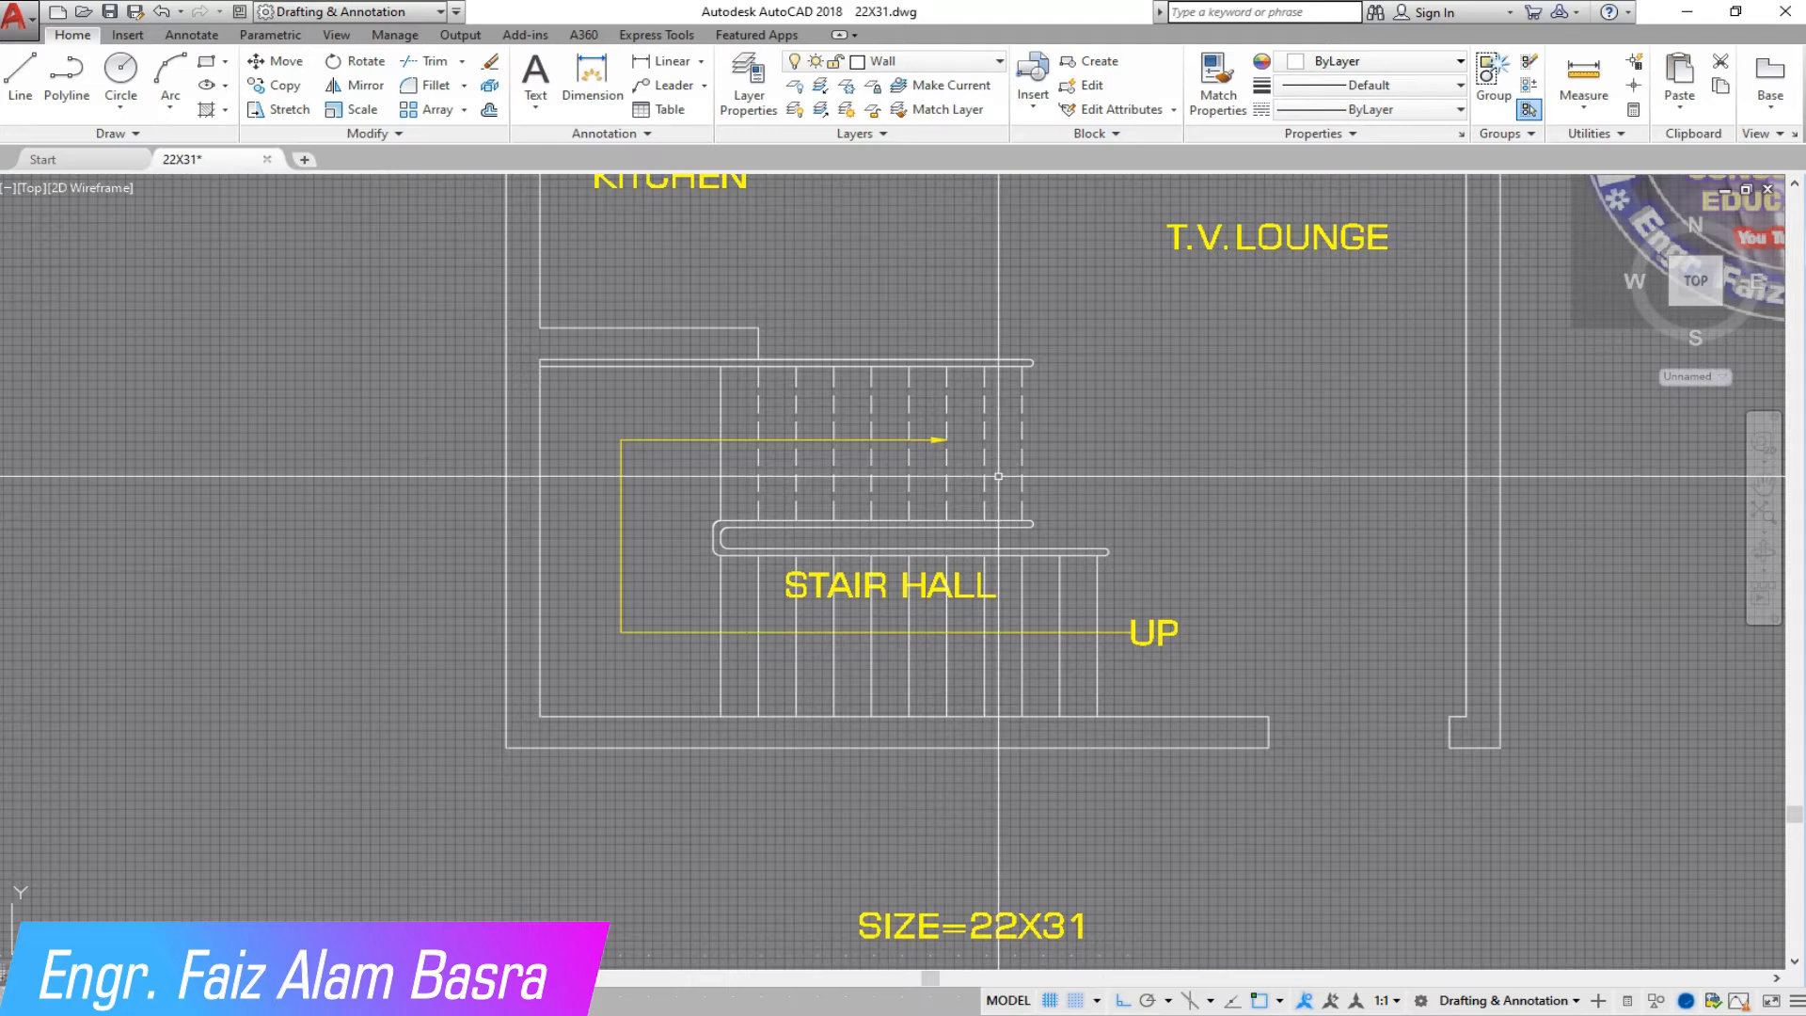
scroll(1027, 472, down, 3)
scroll(875, 471, up, 3)
scroll(875, 472, down, 2)
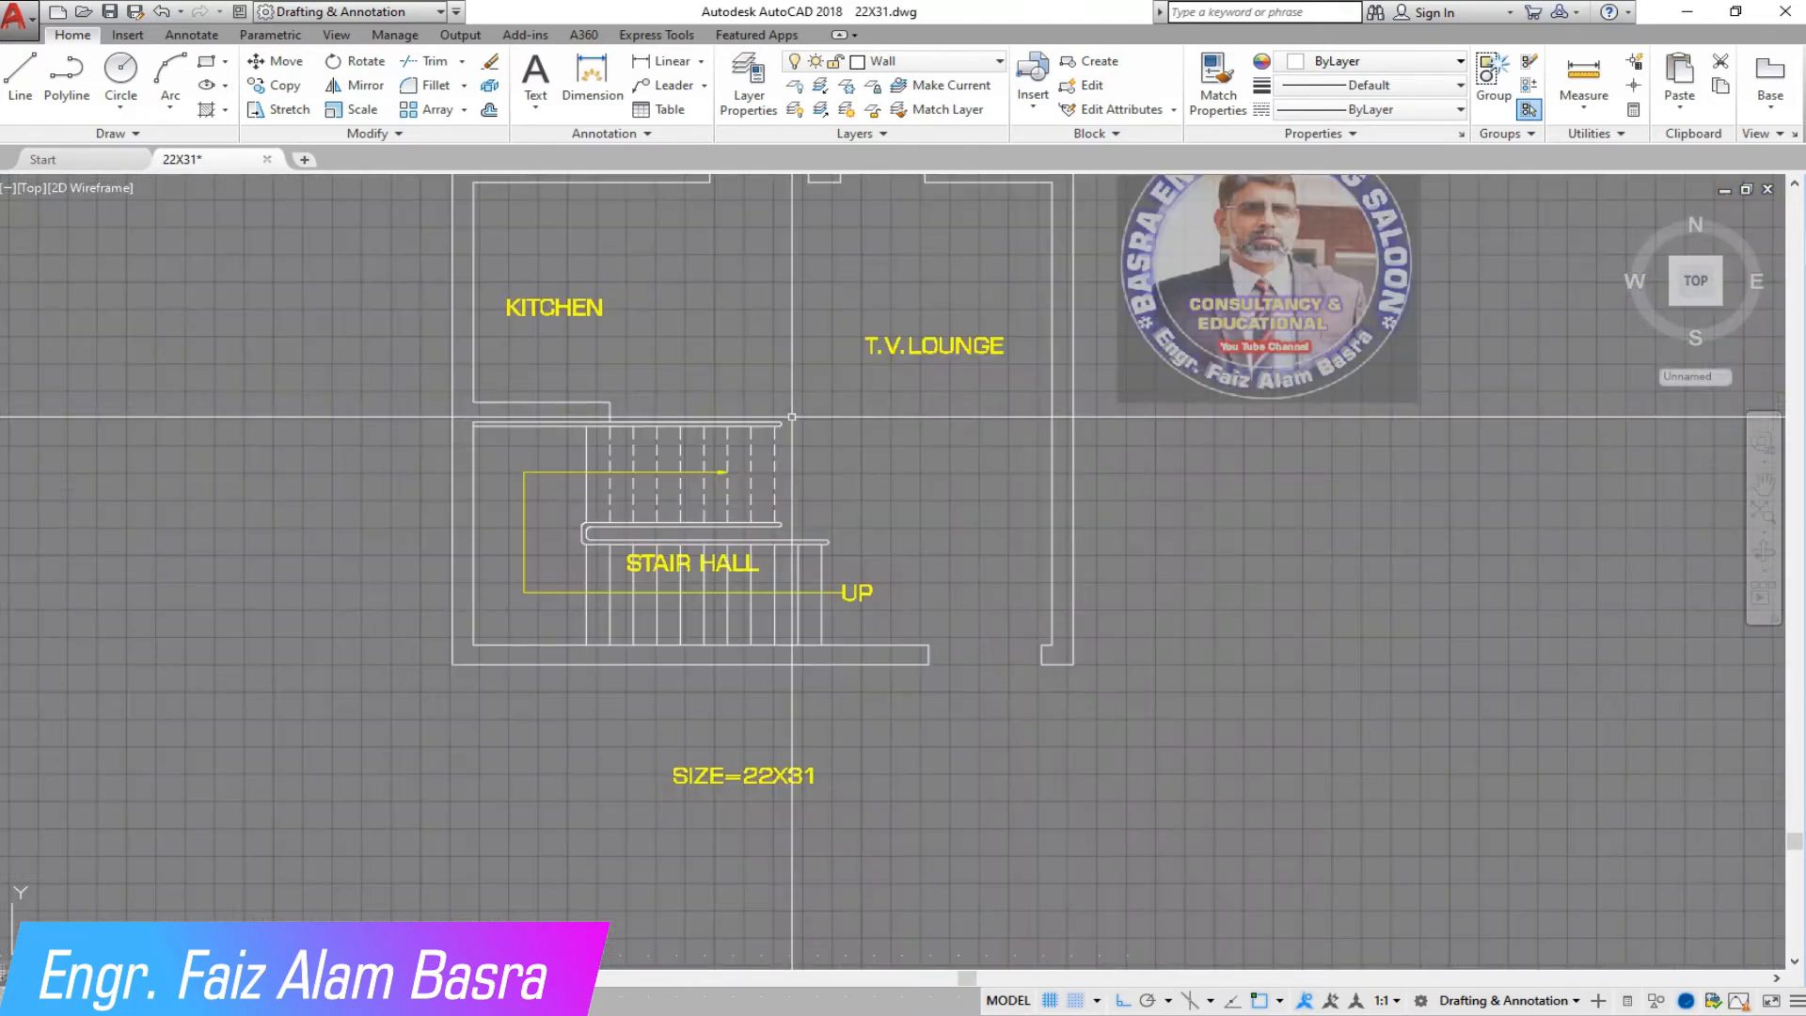
scroll(789, 467, up, 2)
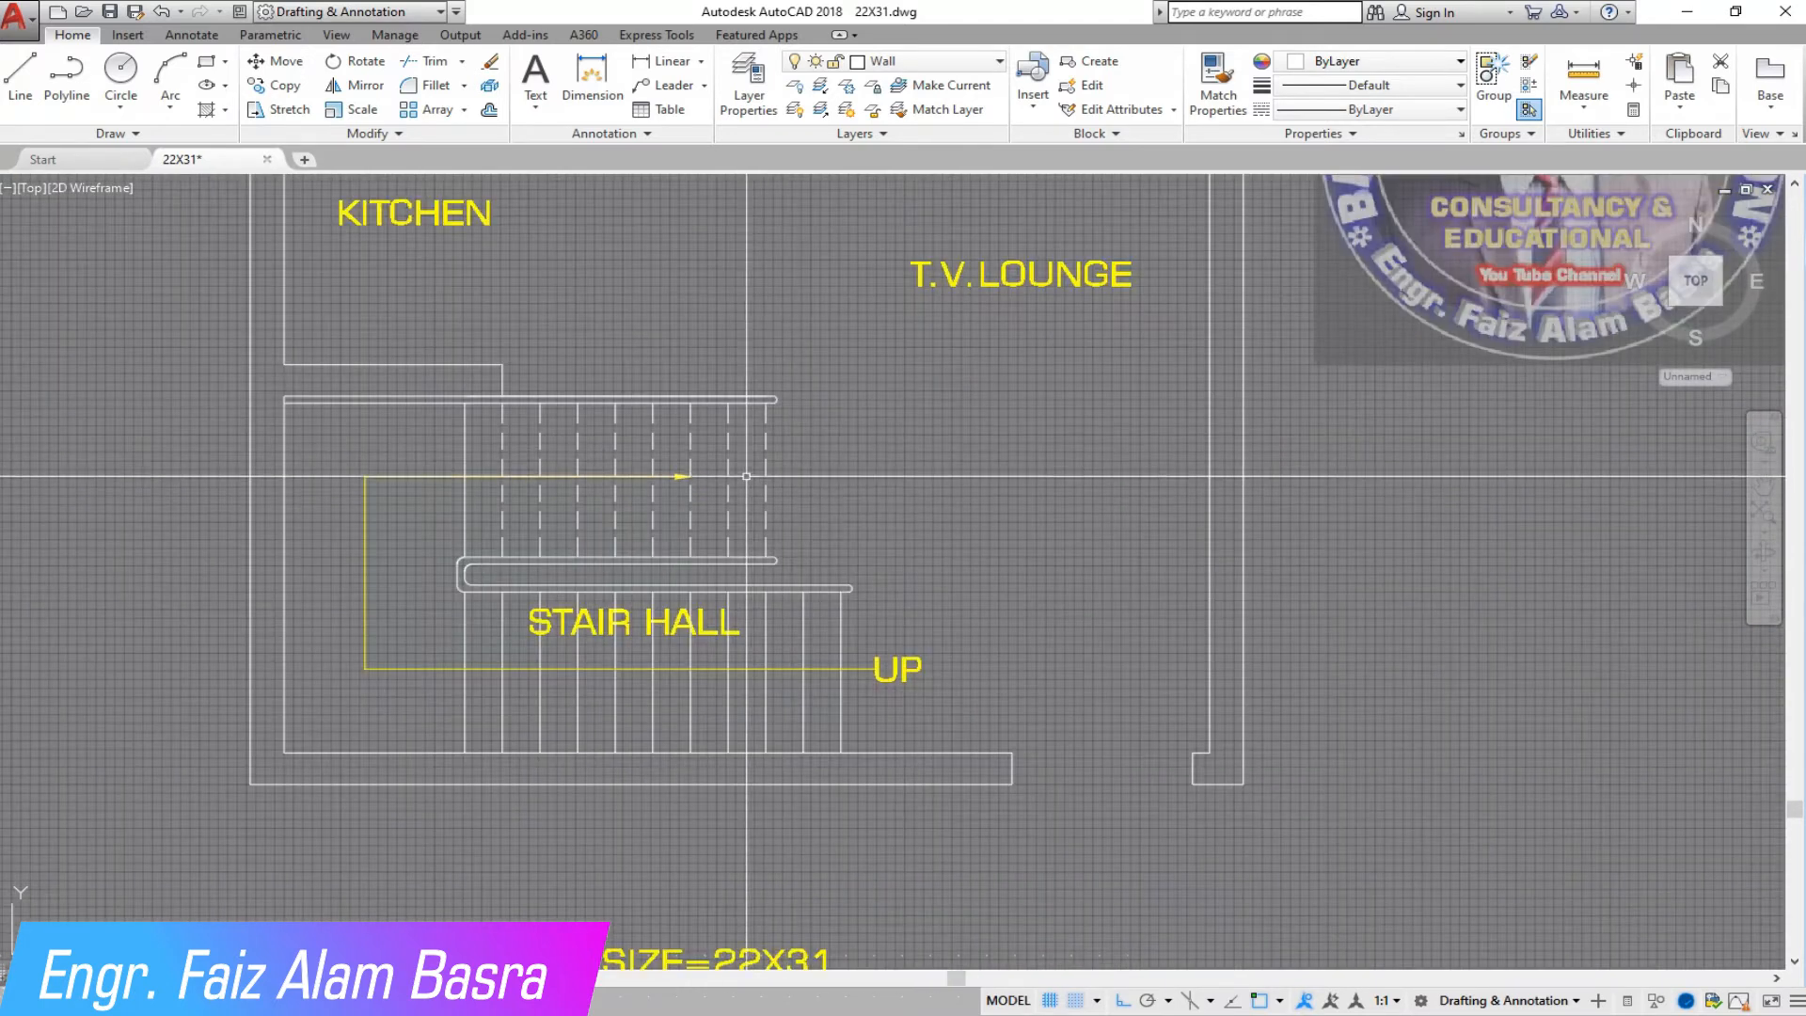
scroll(746, 477, down, 3)
scroll(710, 326, up, 3)
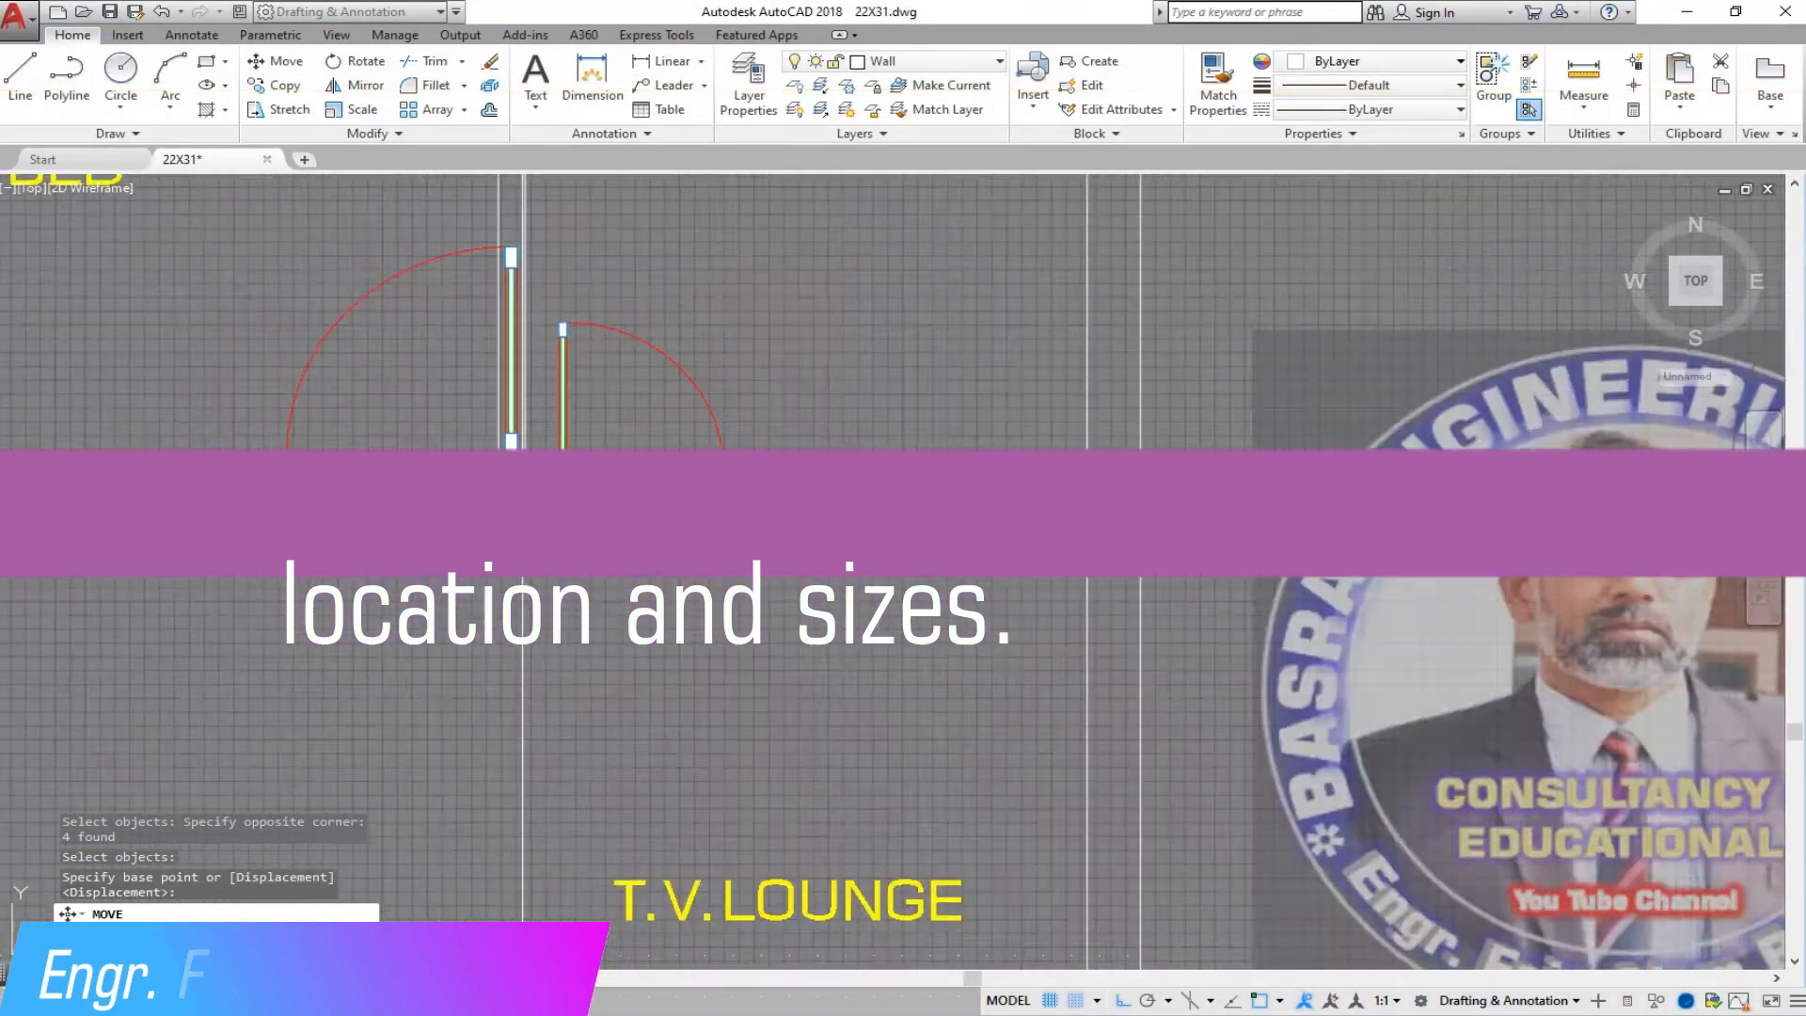
Move the bath door against its jamb beside the partition and measure the width of its wall opening.
right_click(455, 505)
click(791, 453)
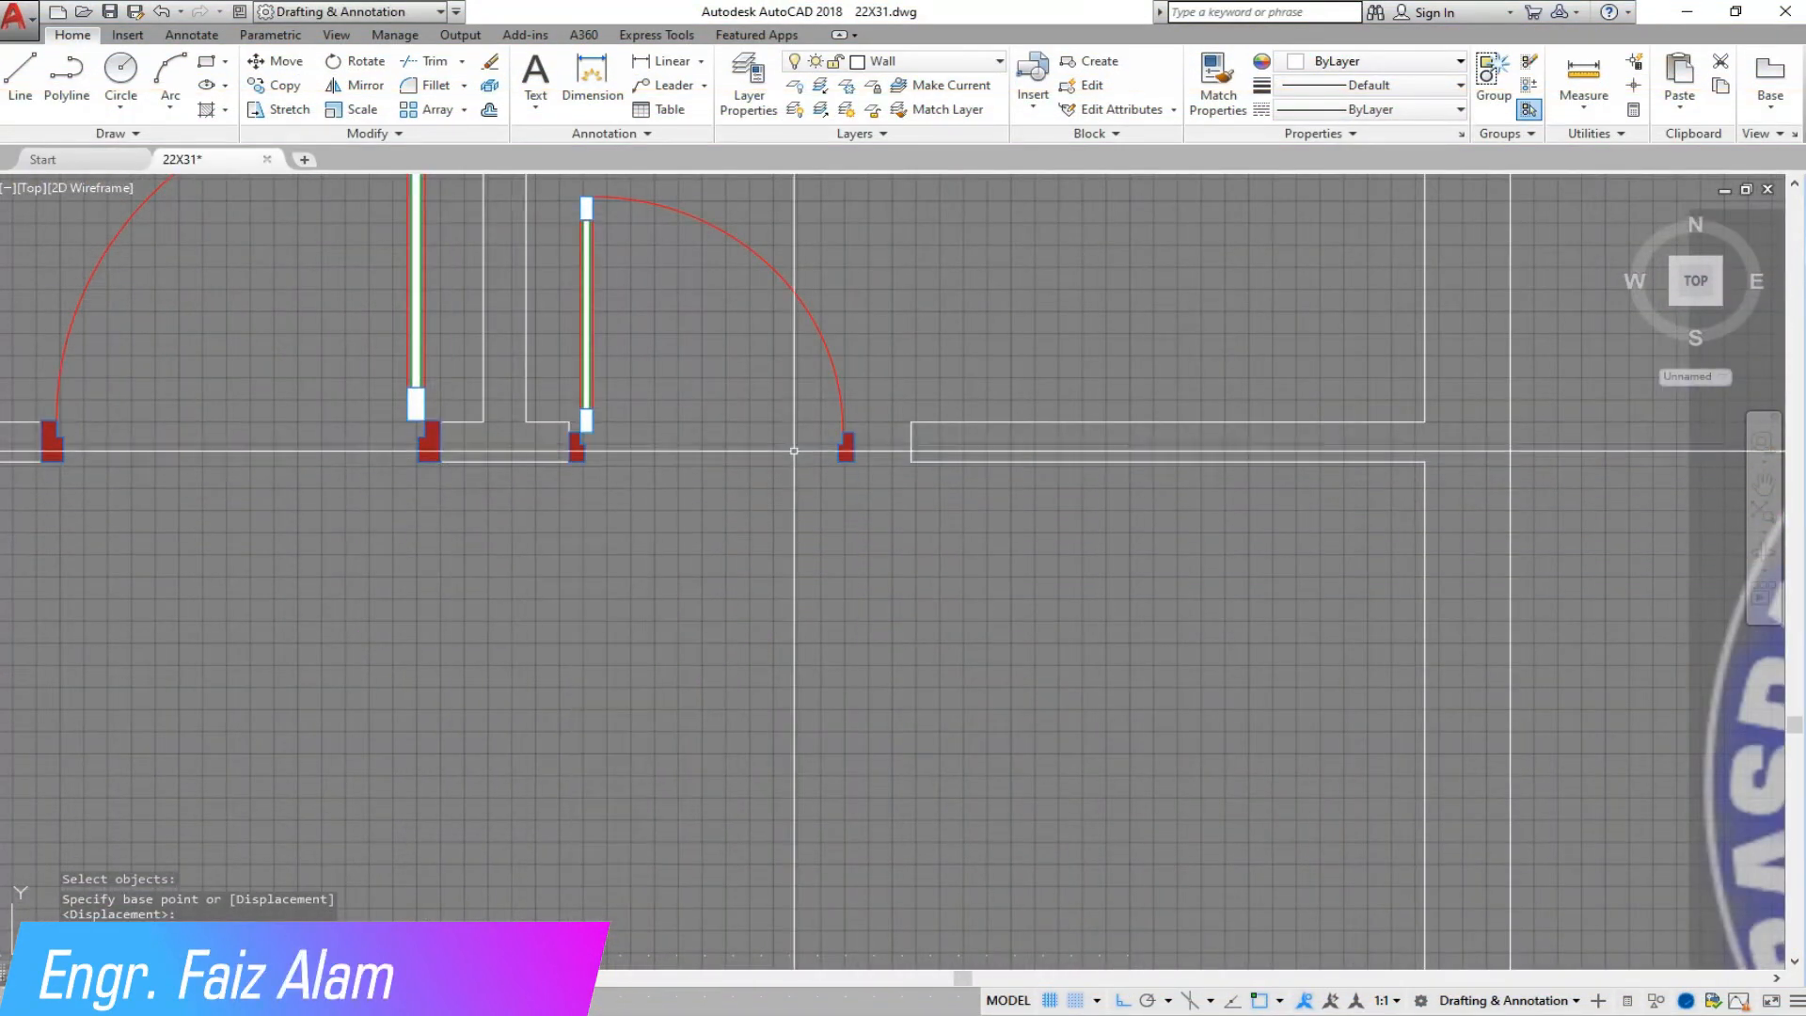
scroll(796, 452, up, 2)
click(670, 63)
click(431, 405)
click(979, 404)
Stretch the wall end beside the bath door by 6 inches to meet the door frame.
click(290, 110)
click(1108, 568)
click(933, 350)
right_click(1142, 342)
click(1145, 342)
text(6)
key(Return)
scroll(818, 456, down, 4)
scroll(752, 450, up, 2)
scroll(639, 396, down, 2)
scroll(579, 623, up, 2)
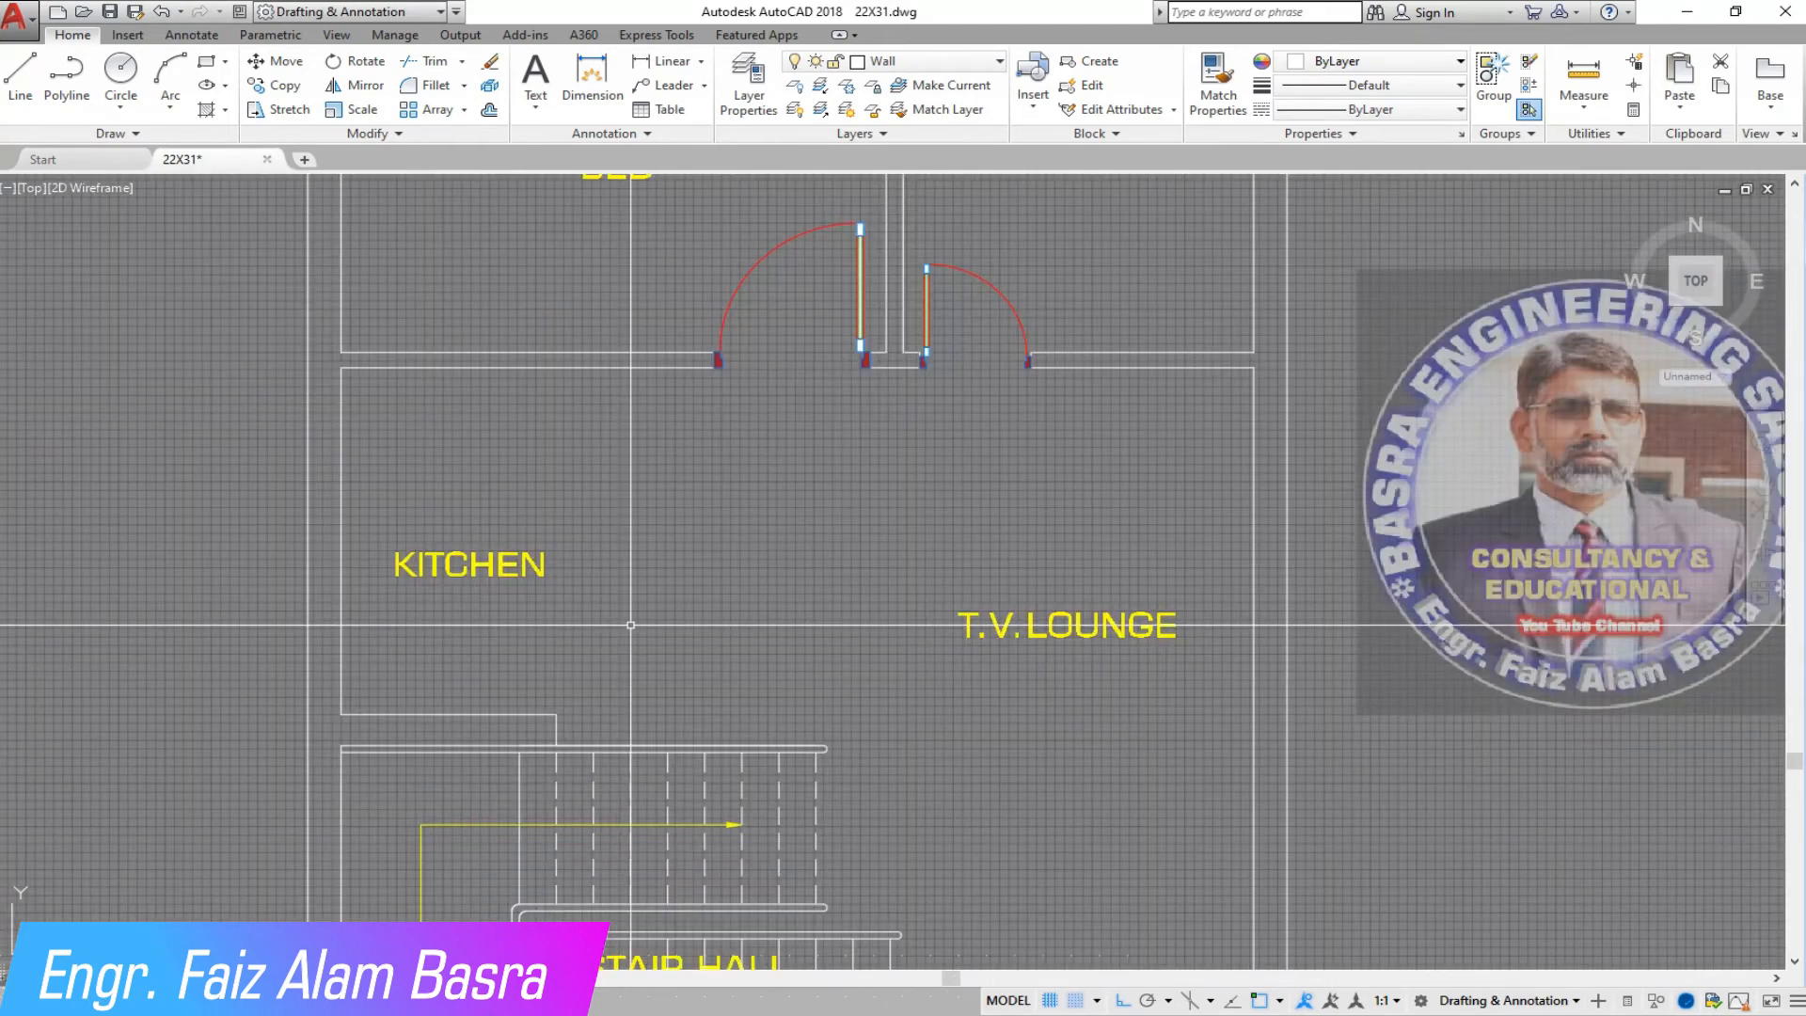
Copy the double door from the symbol collection into the main entrance opening by the T.V. lounge.
scroll(578, 505, down, 2)
scroll(583, 523, down, 2)
click(285, 86)
scroll(315, 511, down, 4)
scroll(1425, 563, up, 6)
click(1265, 734)
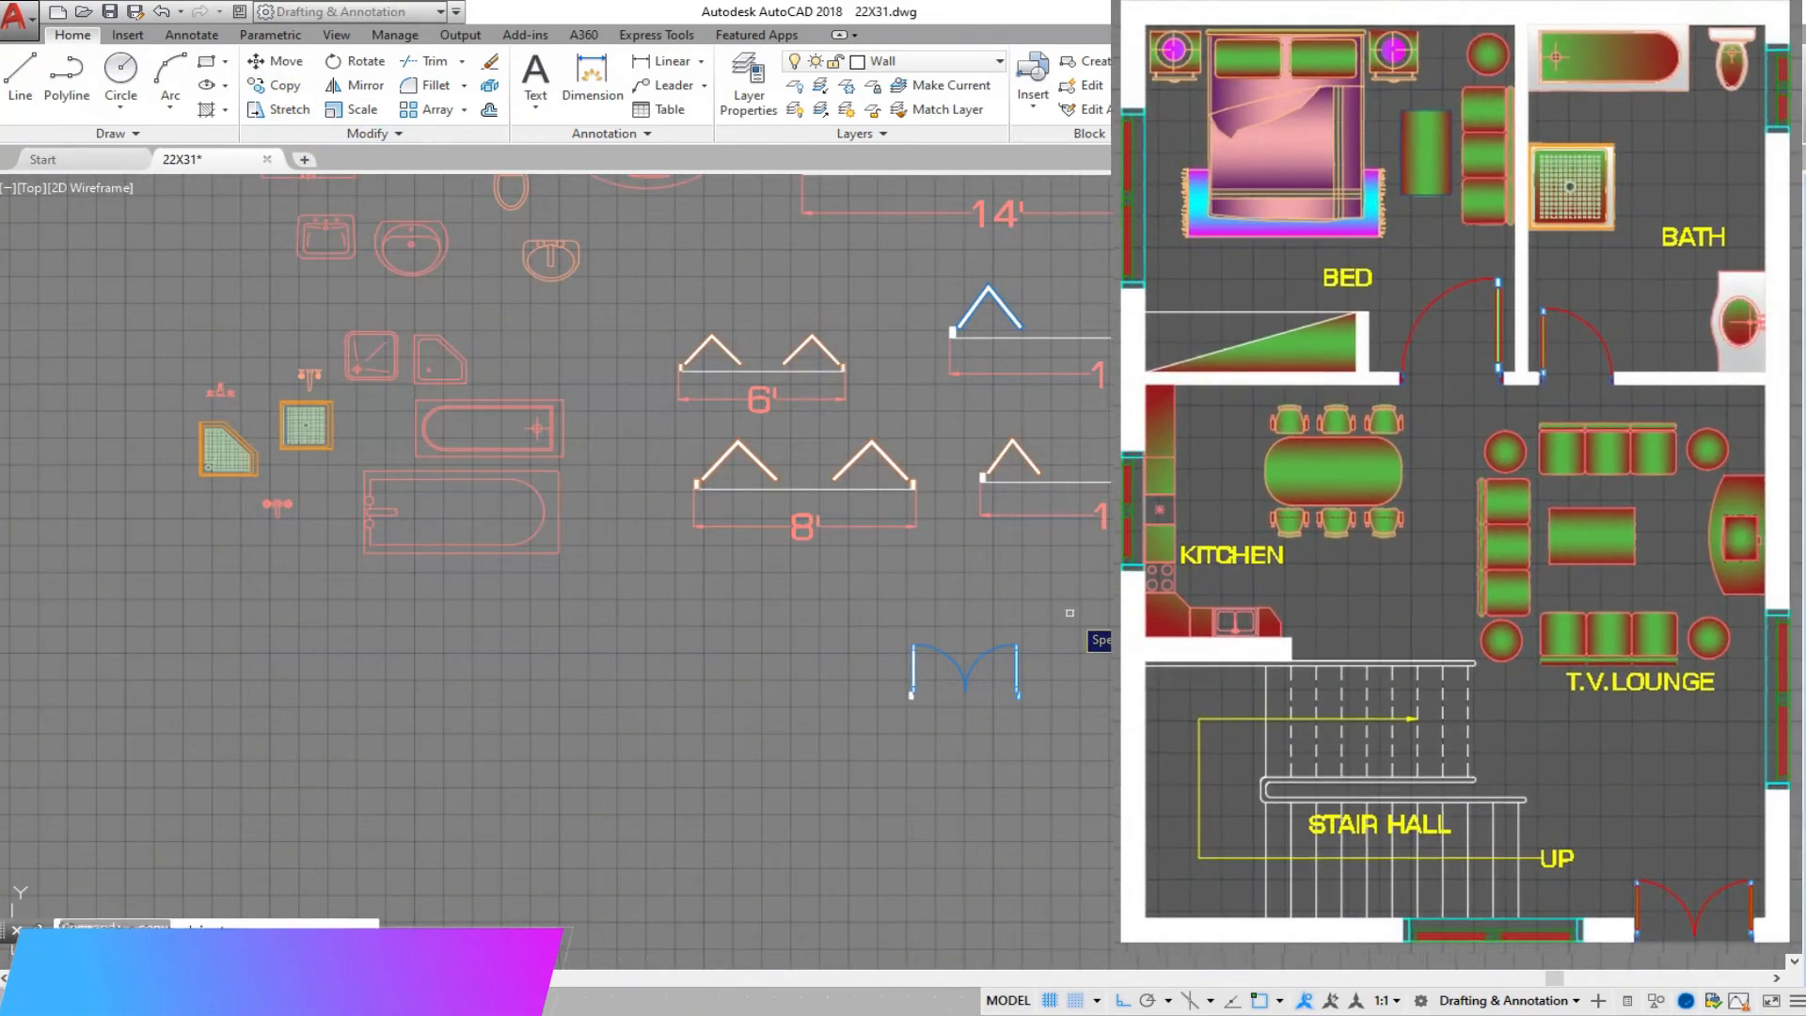
click(1071, 616)
key(Return)
scroll(1243, 720, up, 6)
click(1169, 641)
scroll(1270, 698, down, 6)
scroll(931, 694, down, 3)
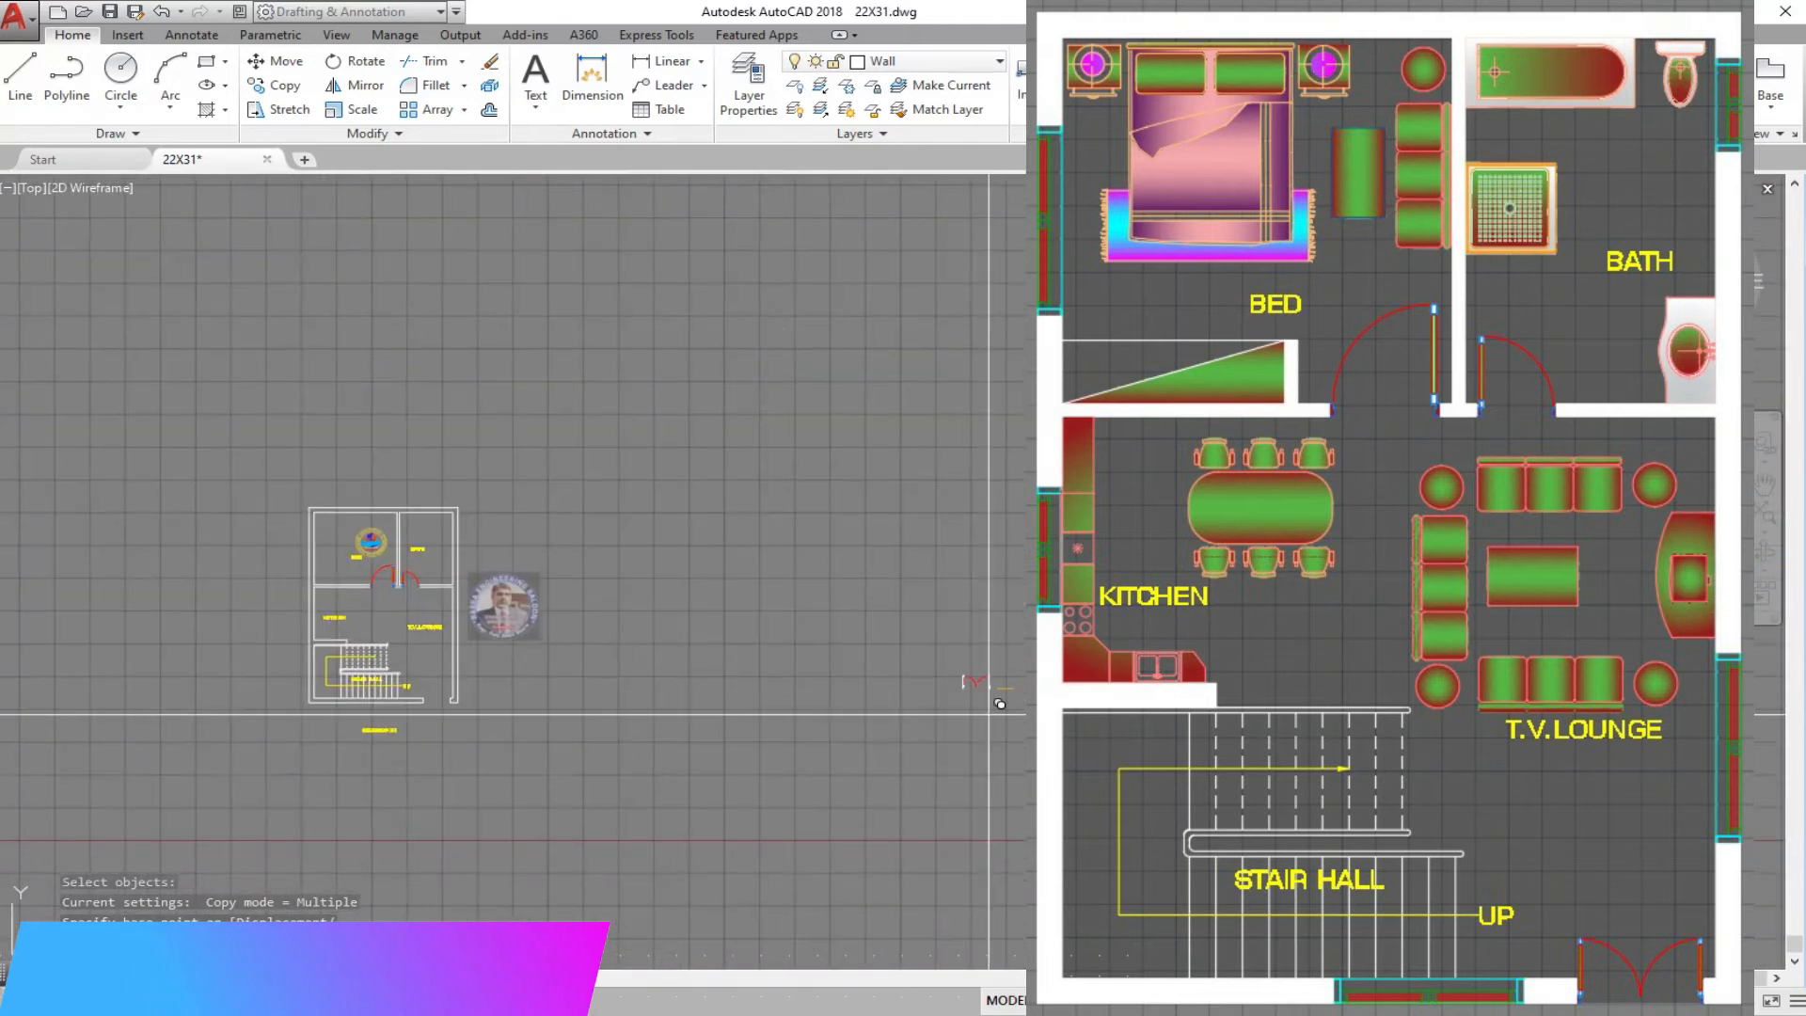
scroll(504, 604, up, 7)
key(Escape)
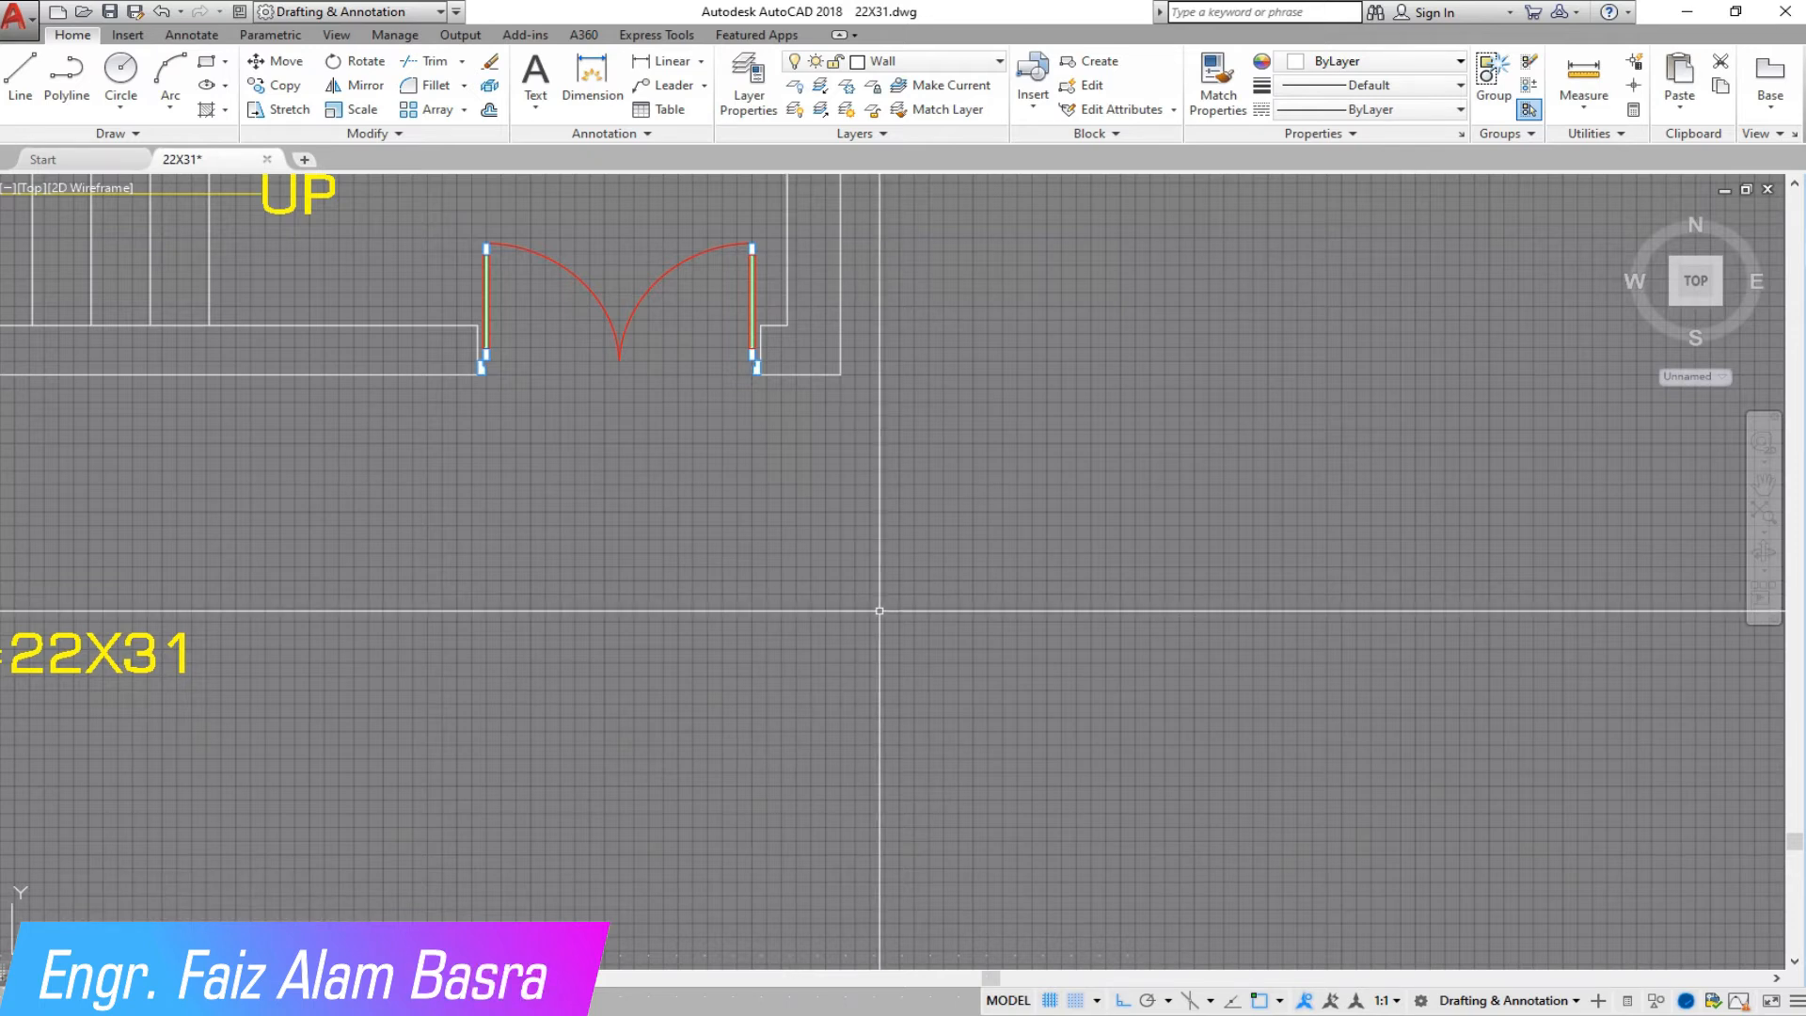
Match the main double door's frame pieces to the properties of the red bedroom door frame.
scroll(1059, 775, down, 4)
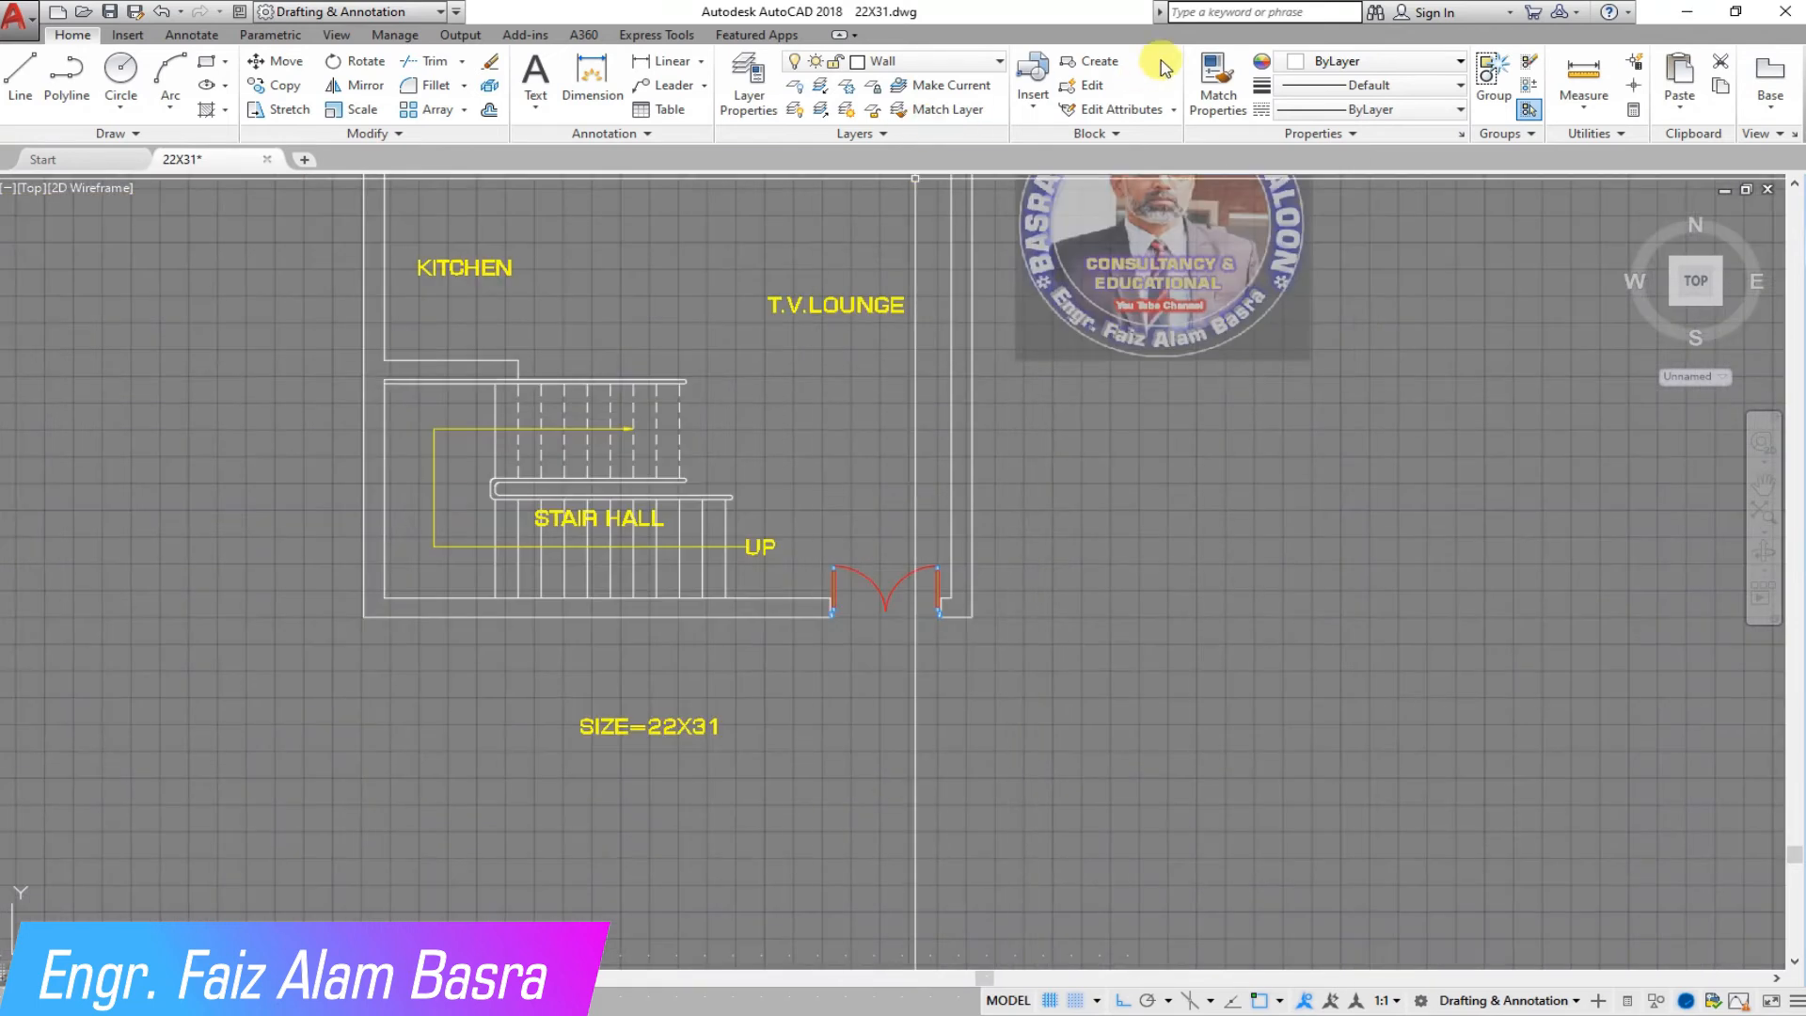
scroll(792, 625, down, 2)
scroll(714, 339, up, 7)
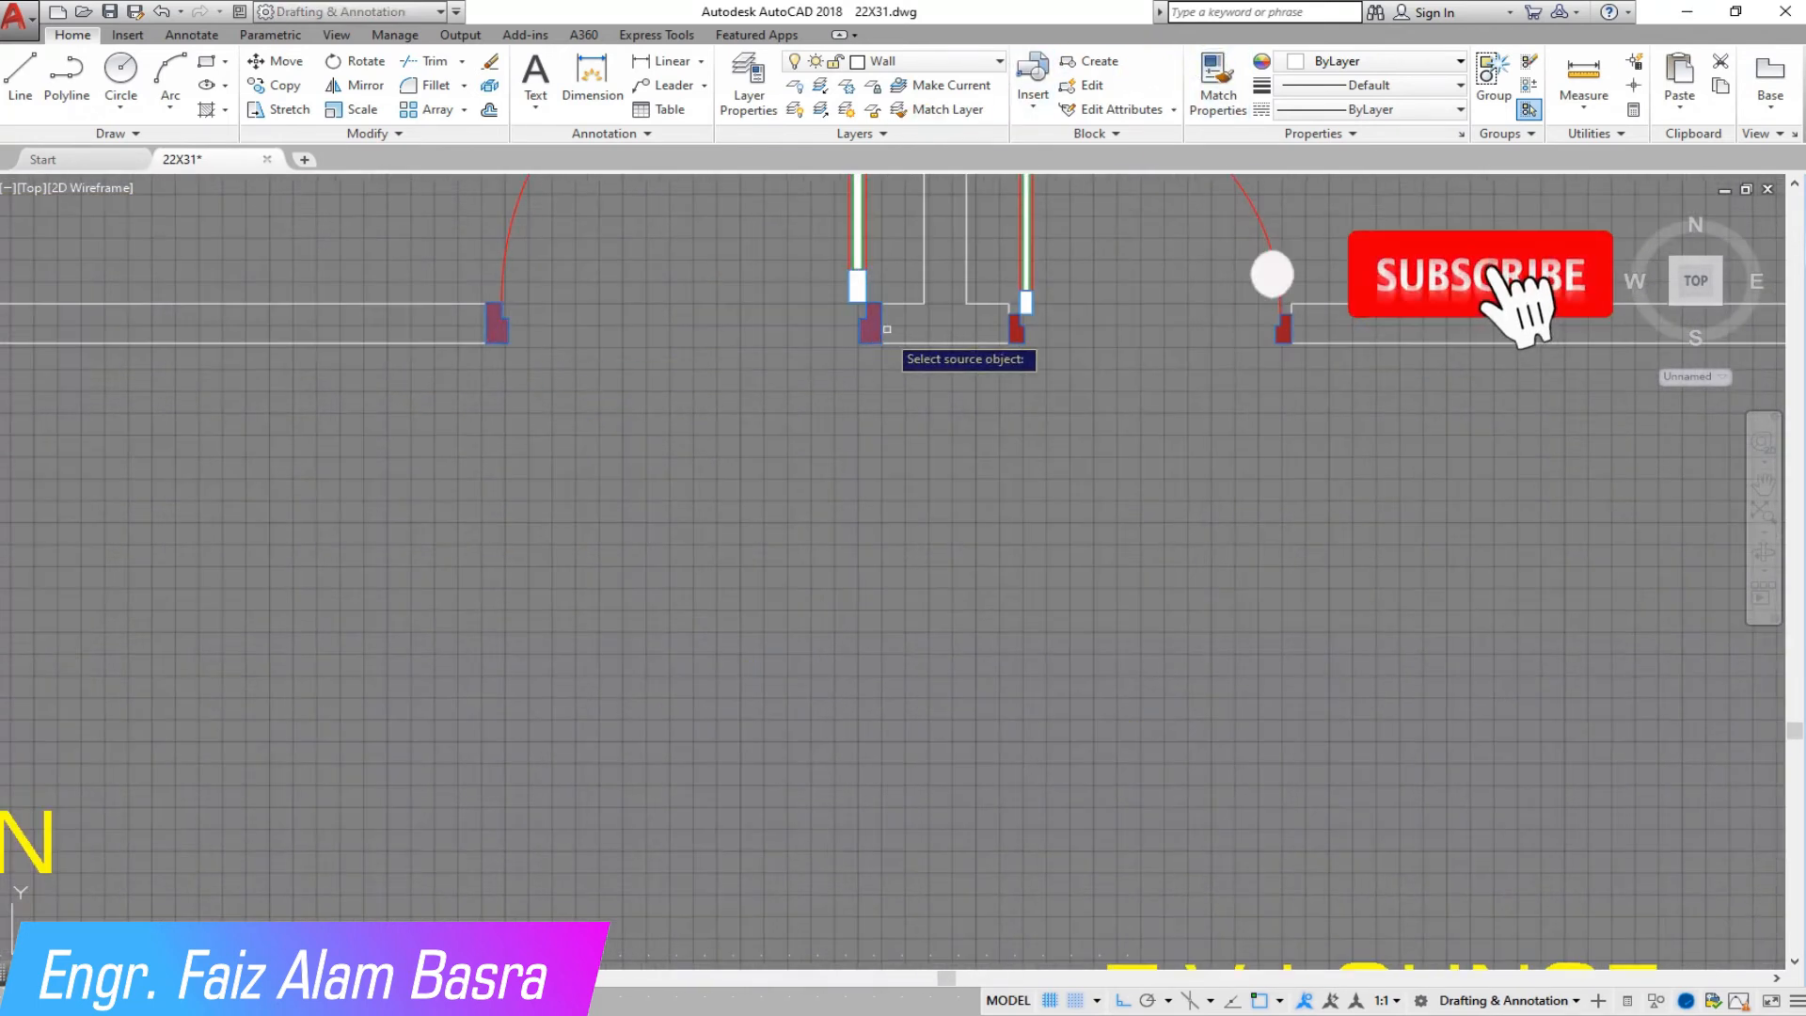
click(871, 331)
scroll(862, 331, down, 6)
scroll(910, 800, up, 6)
scroll(1061, 501, up, 2)
scroll(690, 584, down, 6)
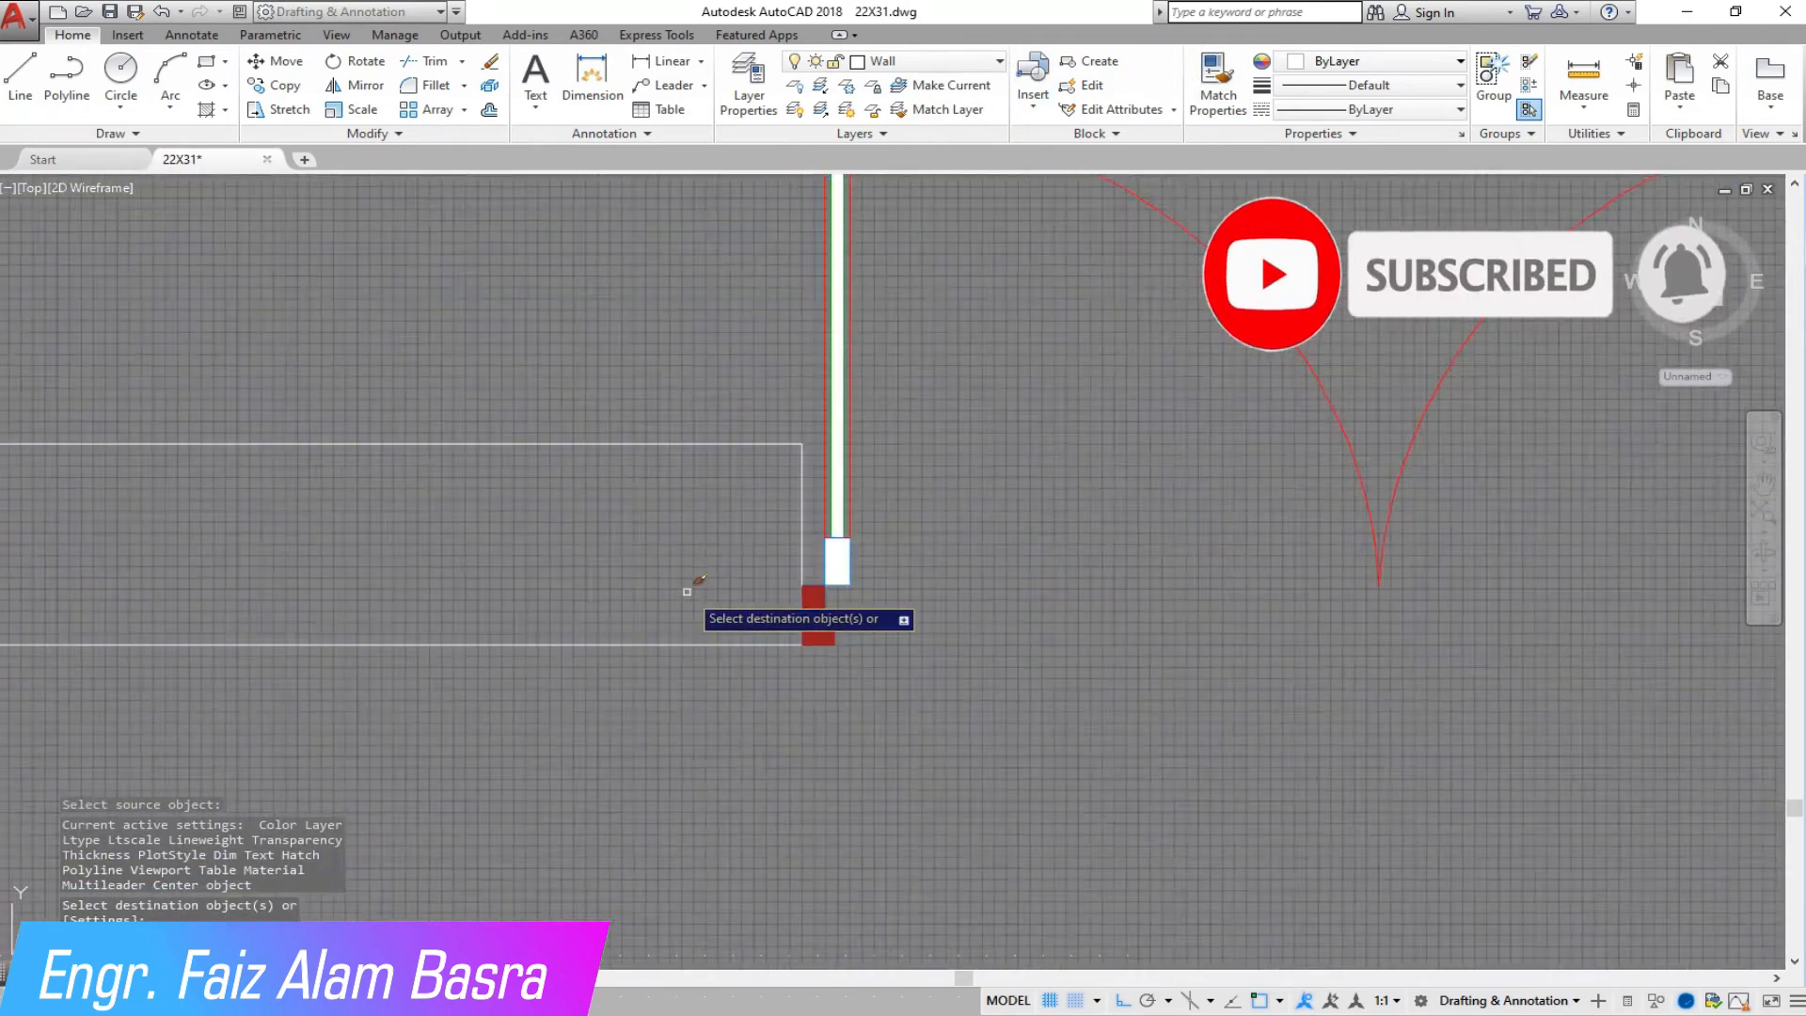
scroll(779, 758, down, 6)
scroll(726, 493, up, 5)
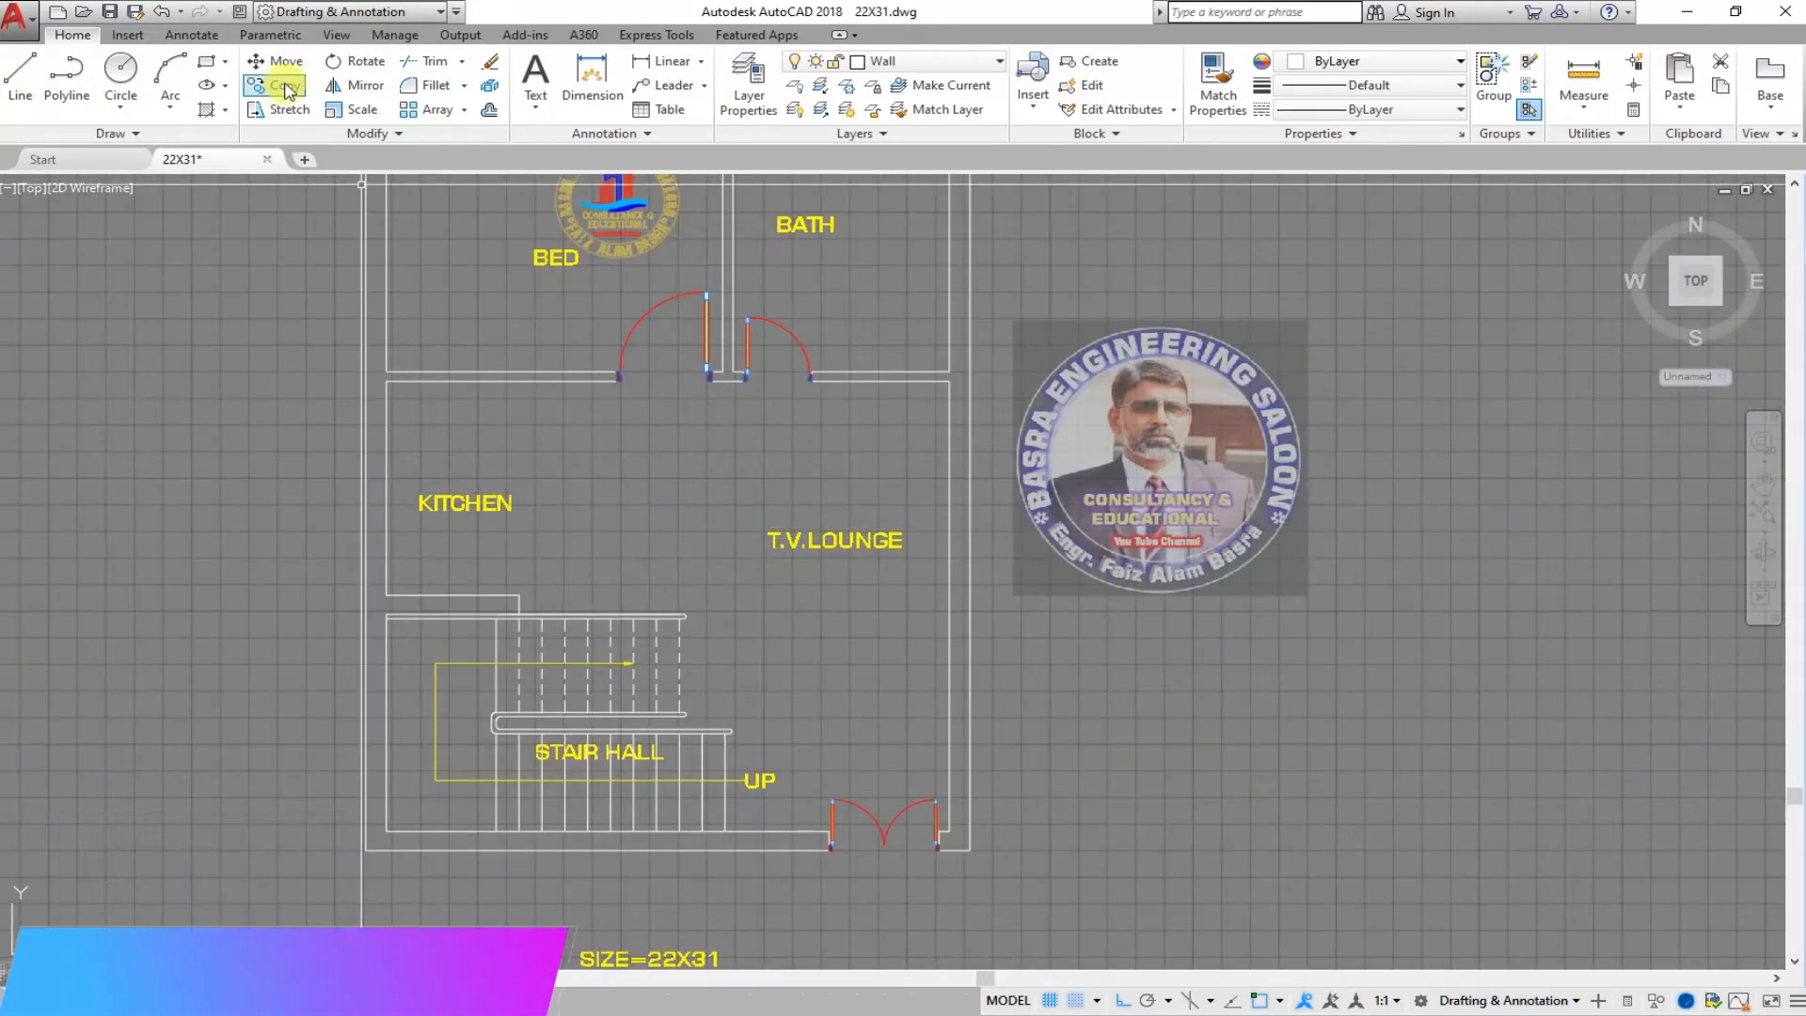
Copy three vertical windows of different sizes from the symbol collection, placing the smallest in the bath's outer wall.
scroll(380, 444, down, 6)
scroll(1258, 507, up, 8)
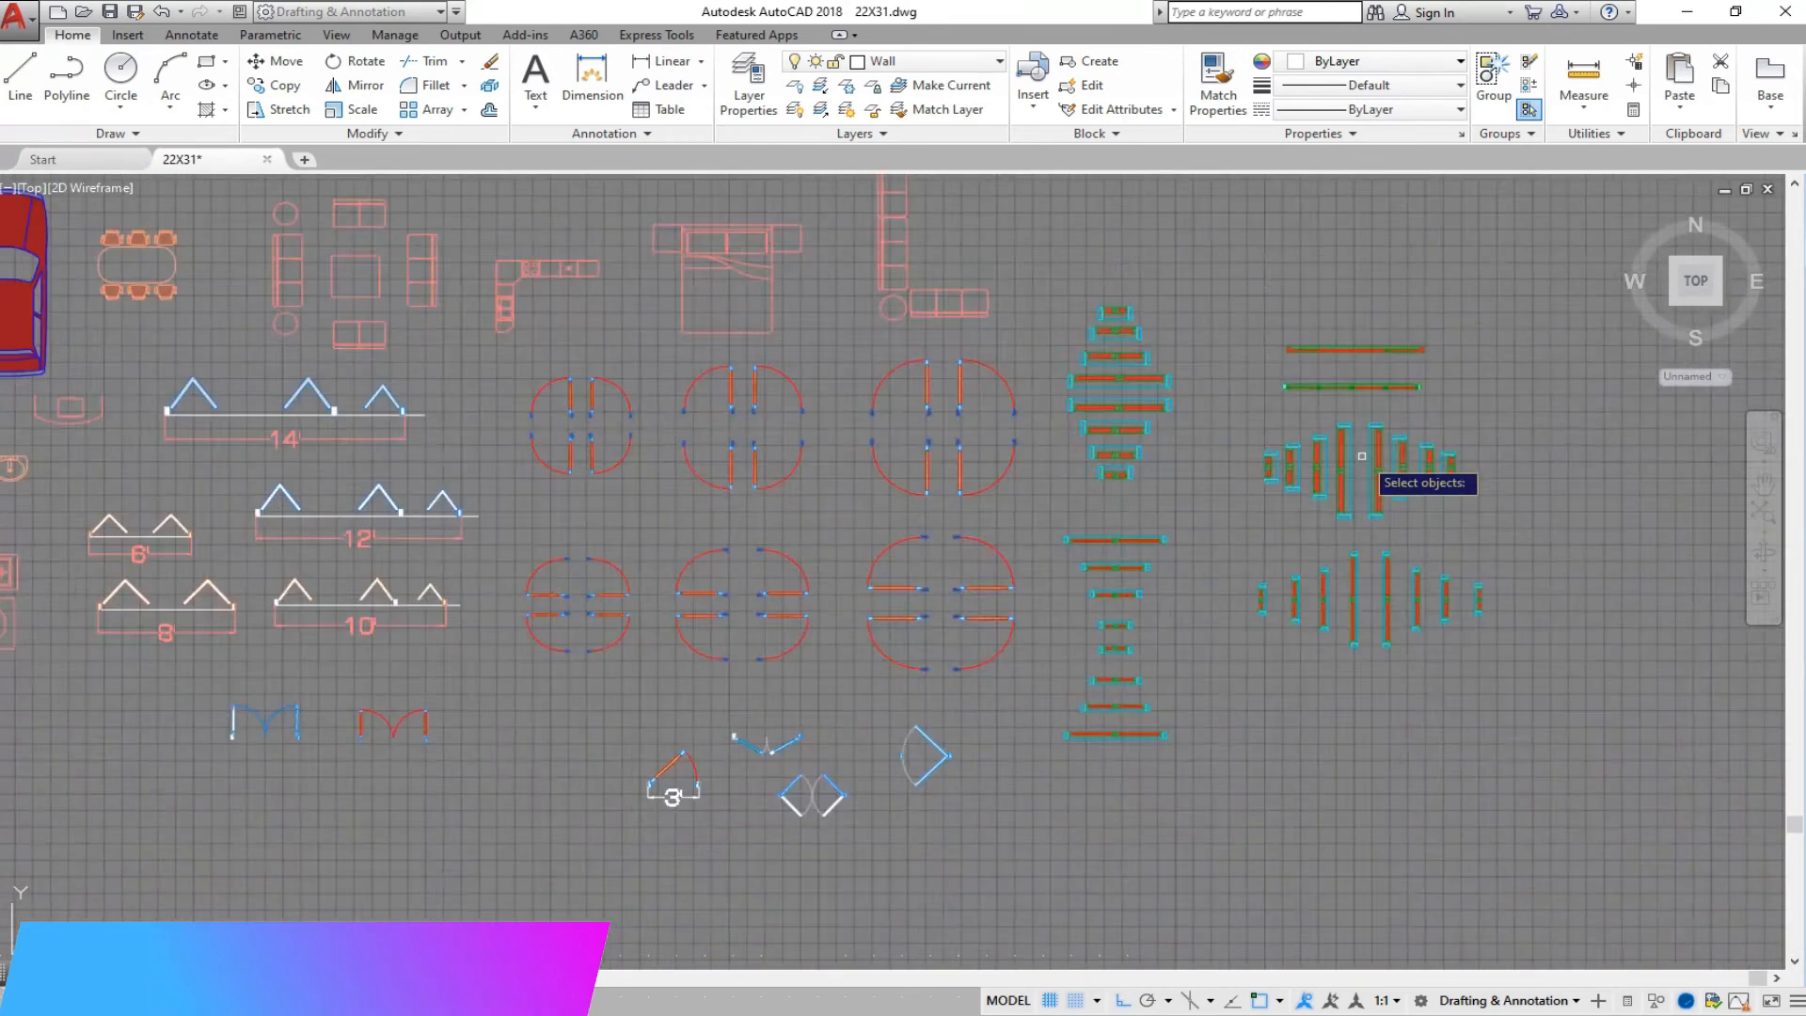
click(1229, 572)
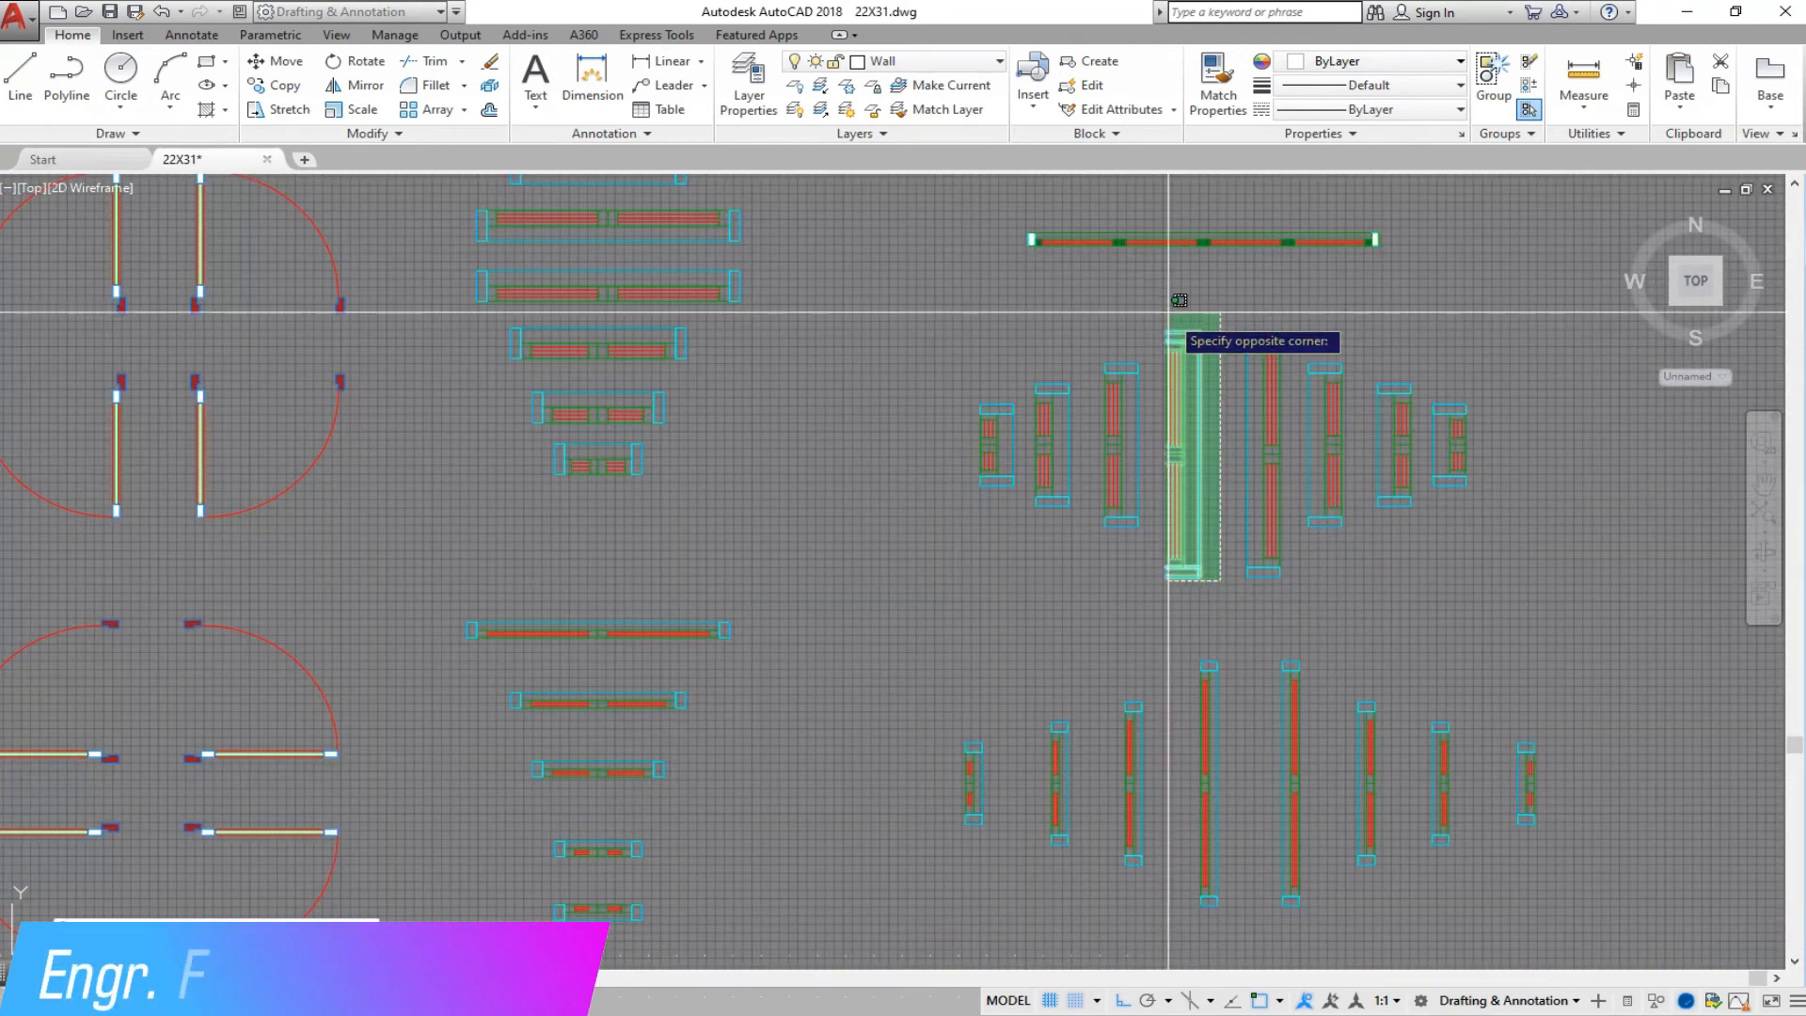
click(1161, 323)
click(1144, 537)
click(1111, 344)
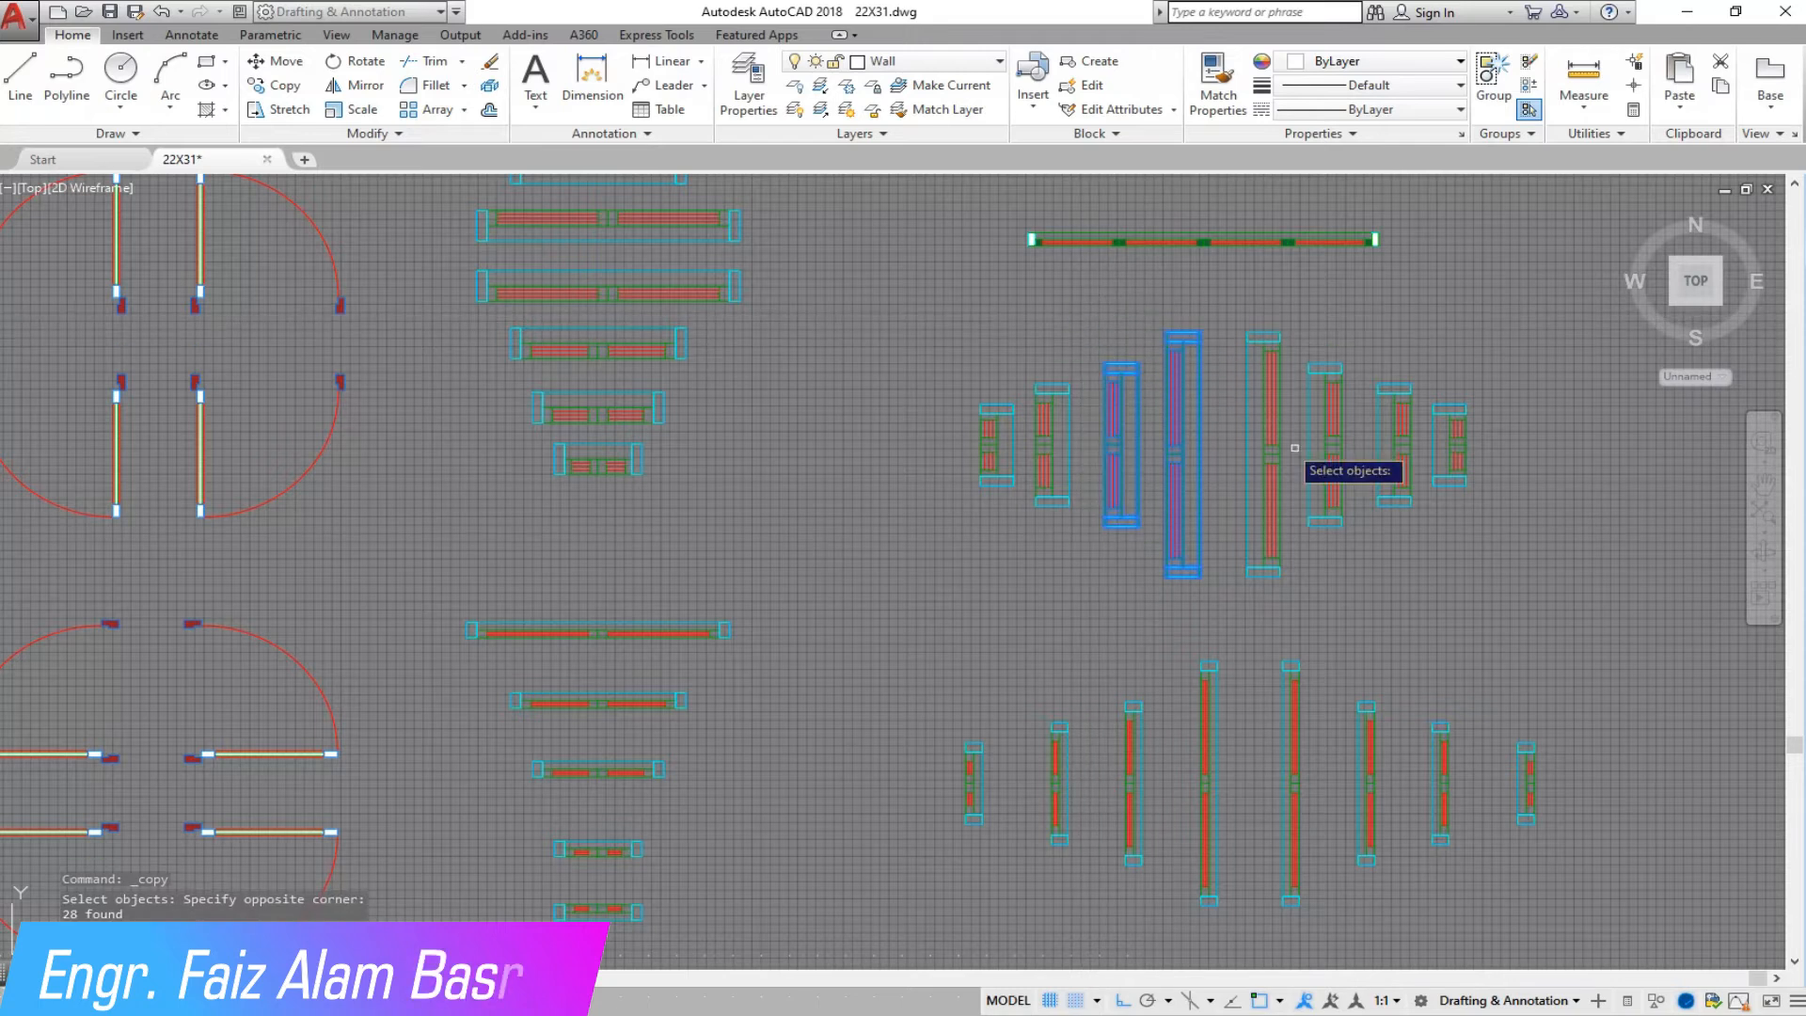
click(1476, 511)
click(1425, 387)
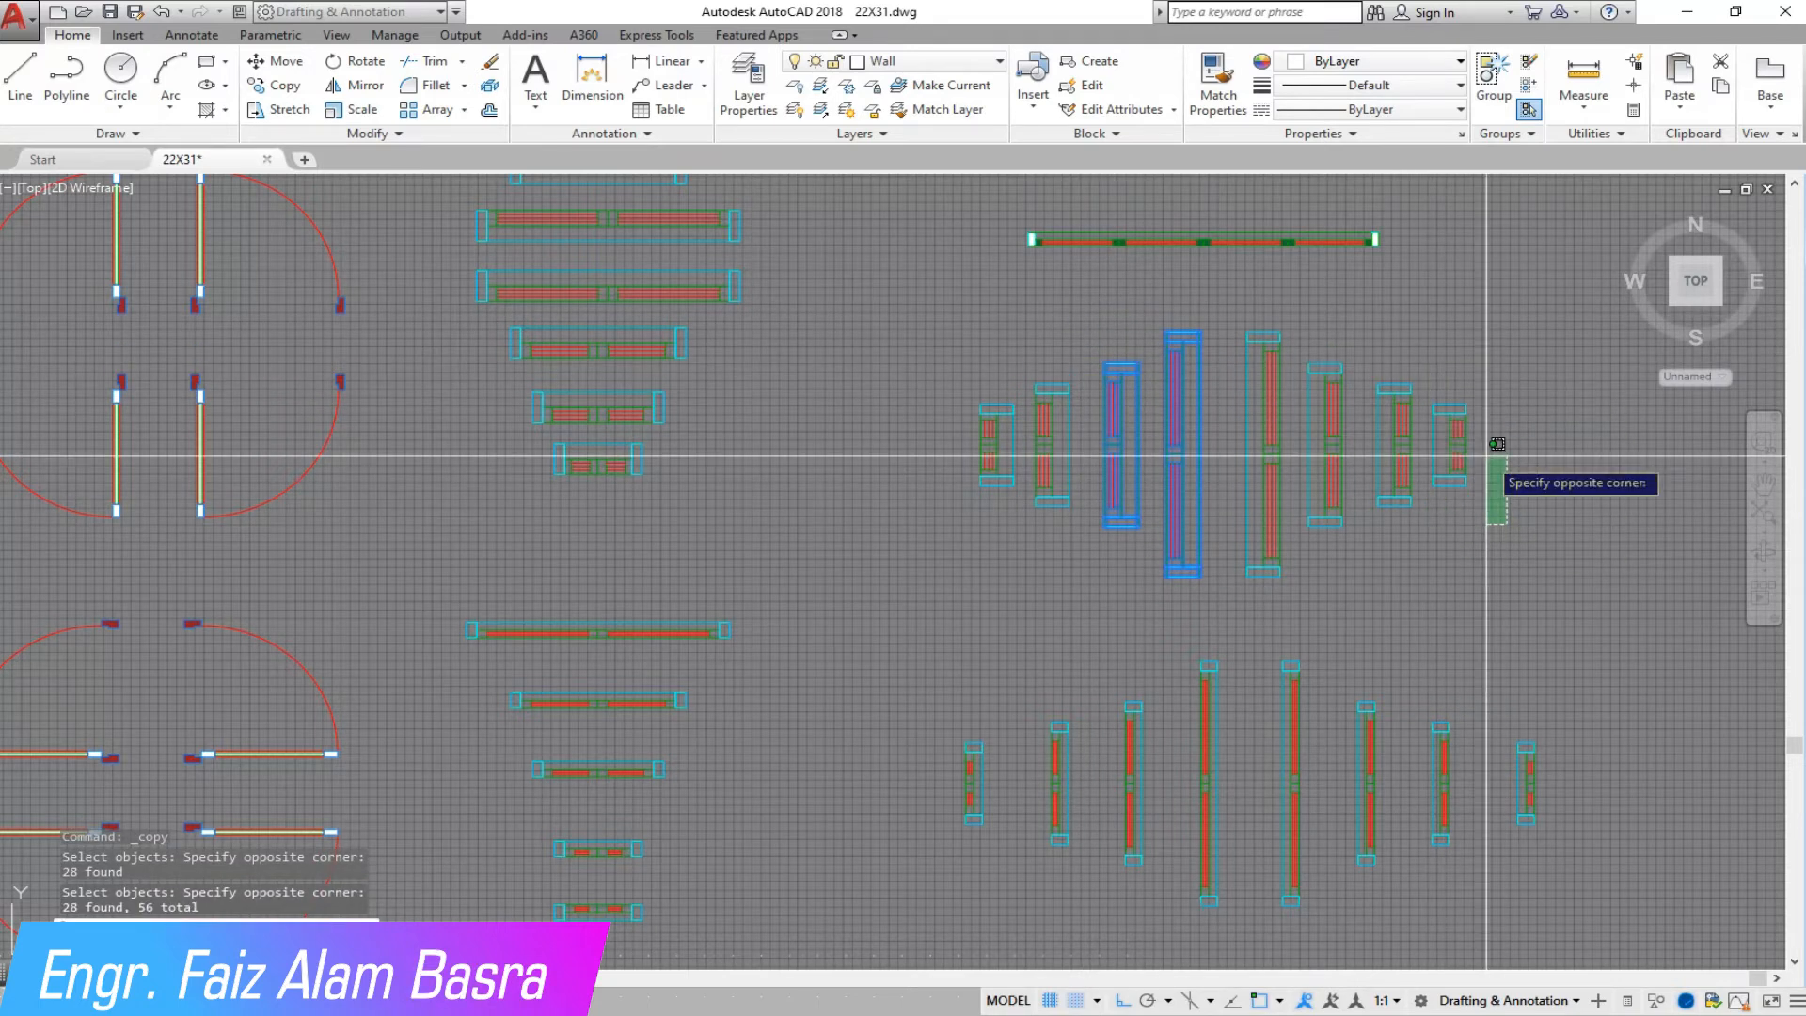
click(1419, 536)
click(1354, 345)
key(Return)
click(1368, 450)
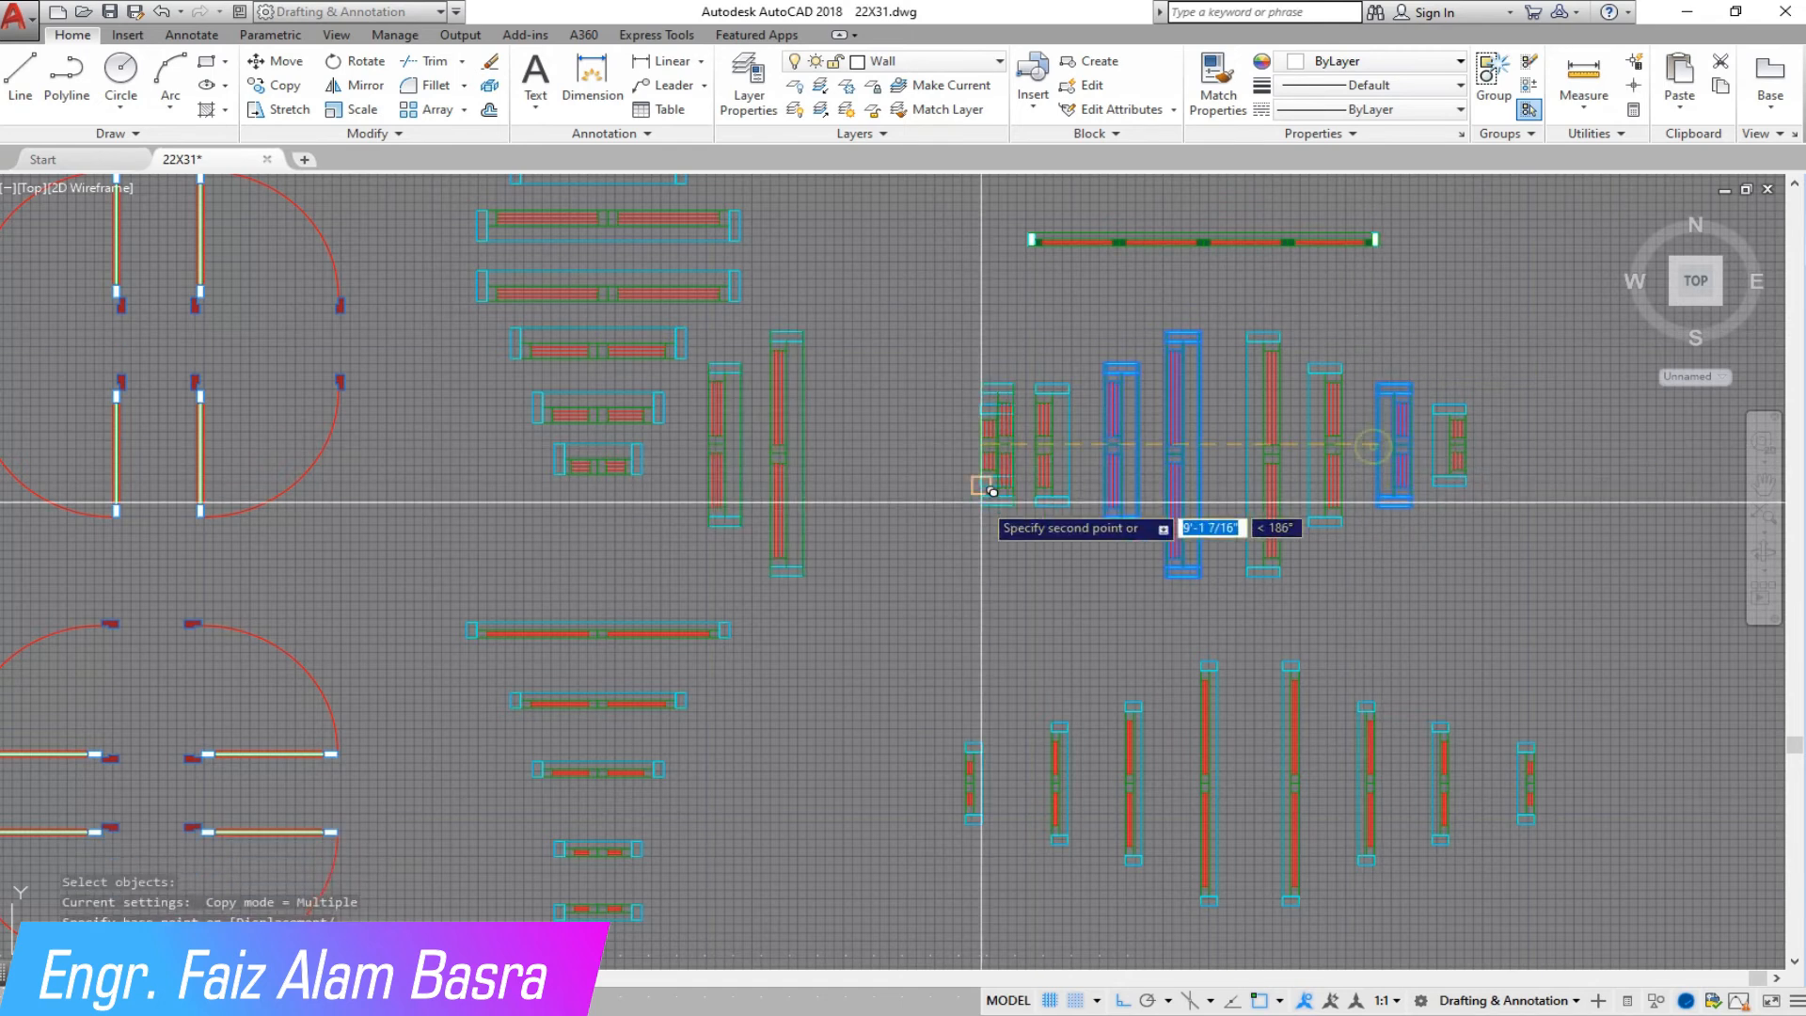
scroll(1070, 544, down, 8)
scroll(895, 545, down, 5)
scroll(513, 537, up, 12)
click(444, 532)
scroll(1008, 420, down, 5)
scroll(1008, 424, up, 4)
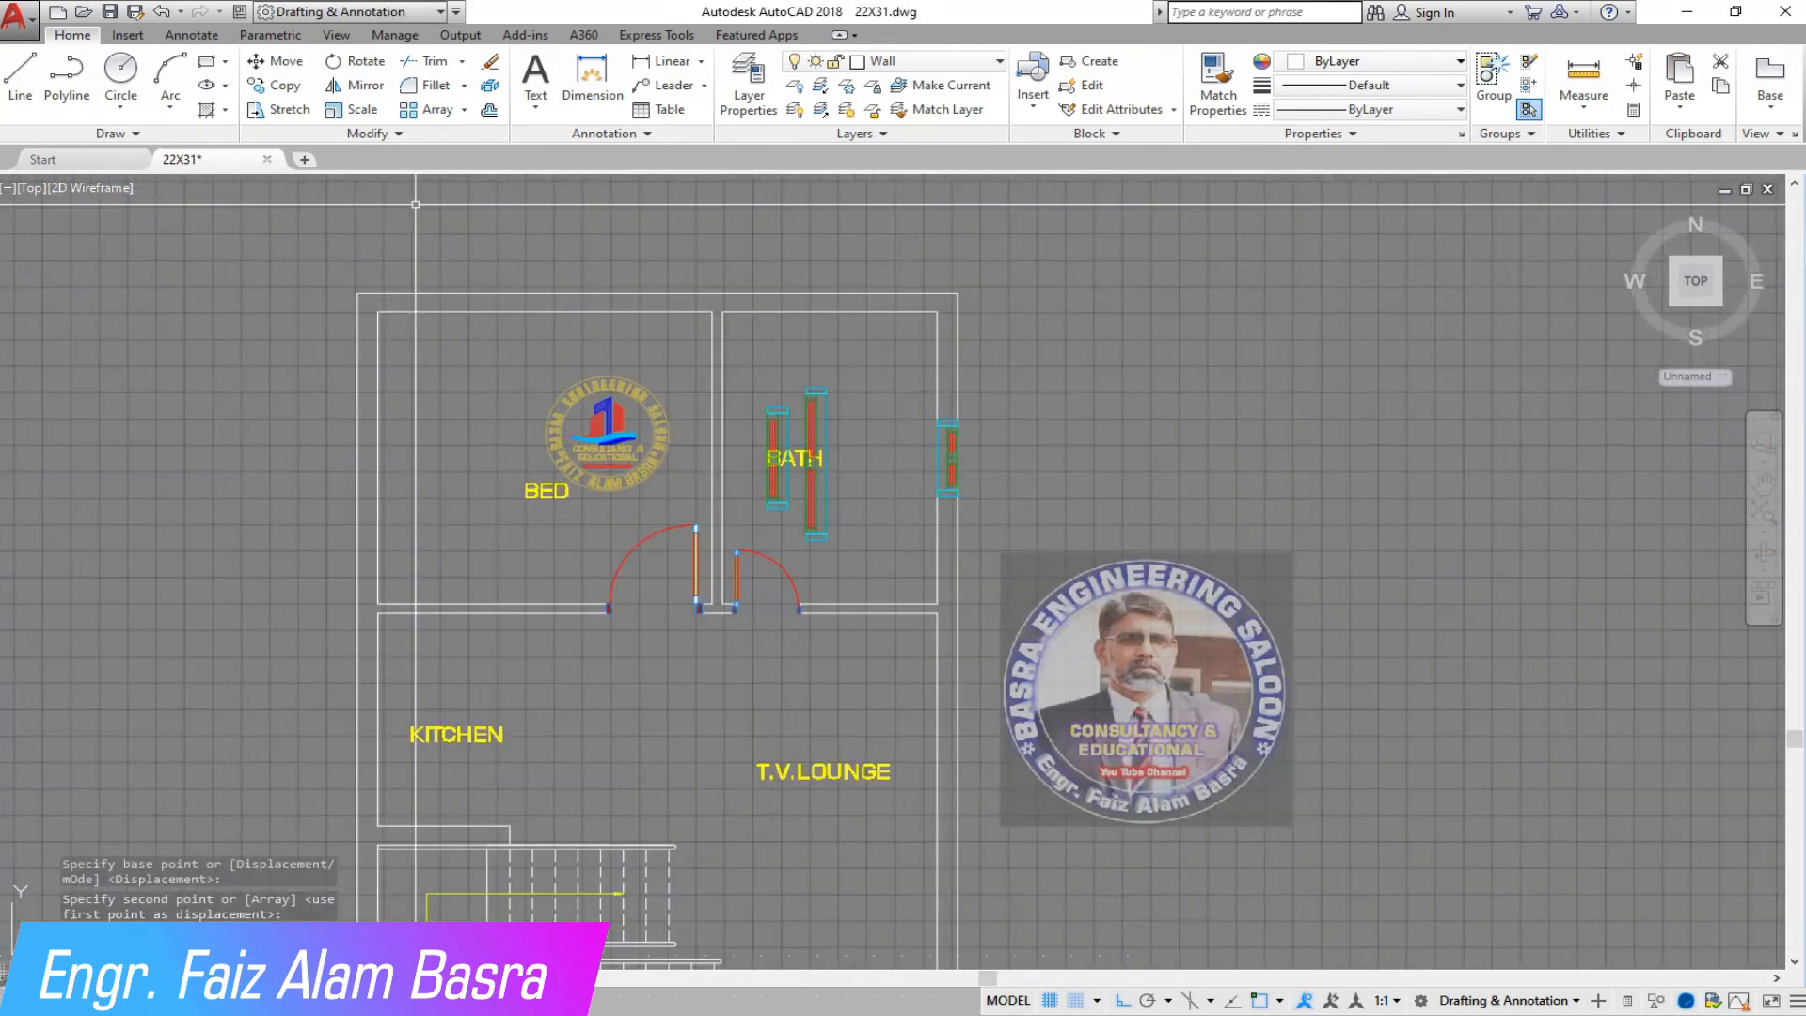
Move the largest copied window from the bath into the bedroom's outer wall.
click(282, 61)
scroll(798, 393, up, 4)
click(809, 360)
click(909, 777)
key(Return)
click(871, 576)
scroll(1126, 579, down, 4)
click(577, 576)
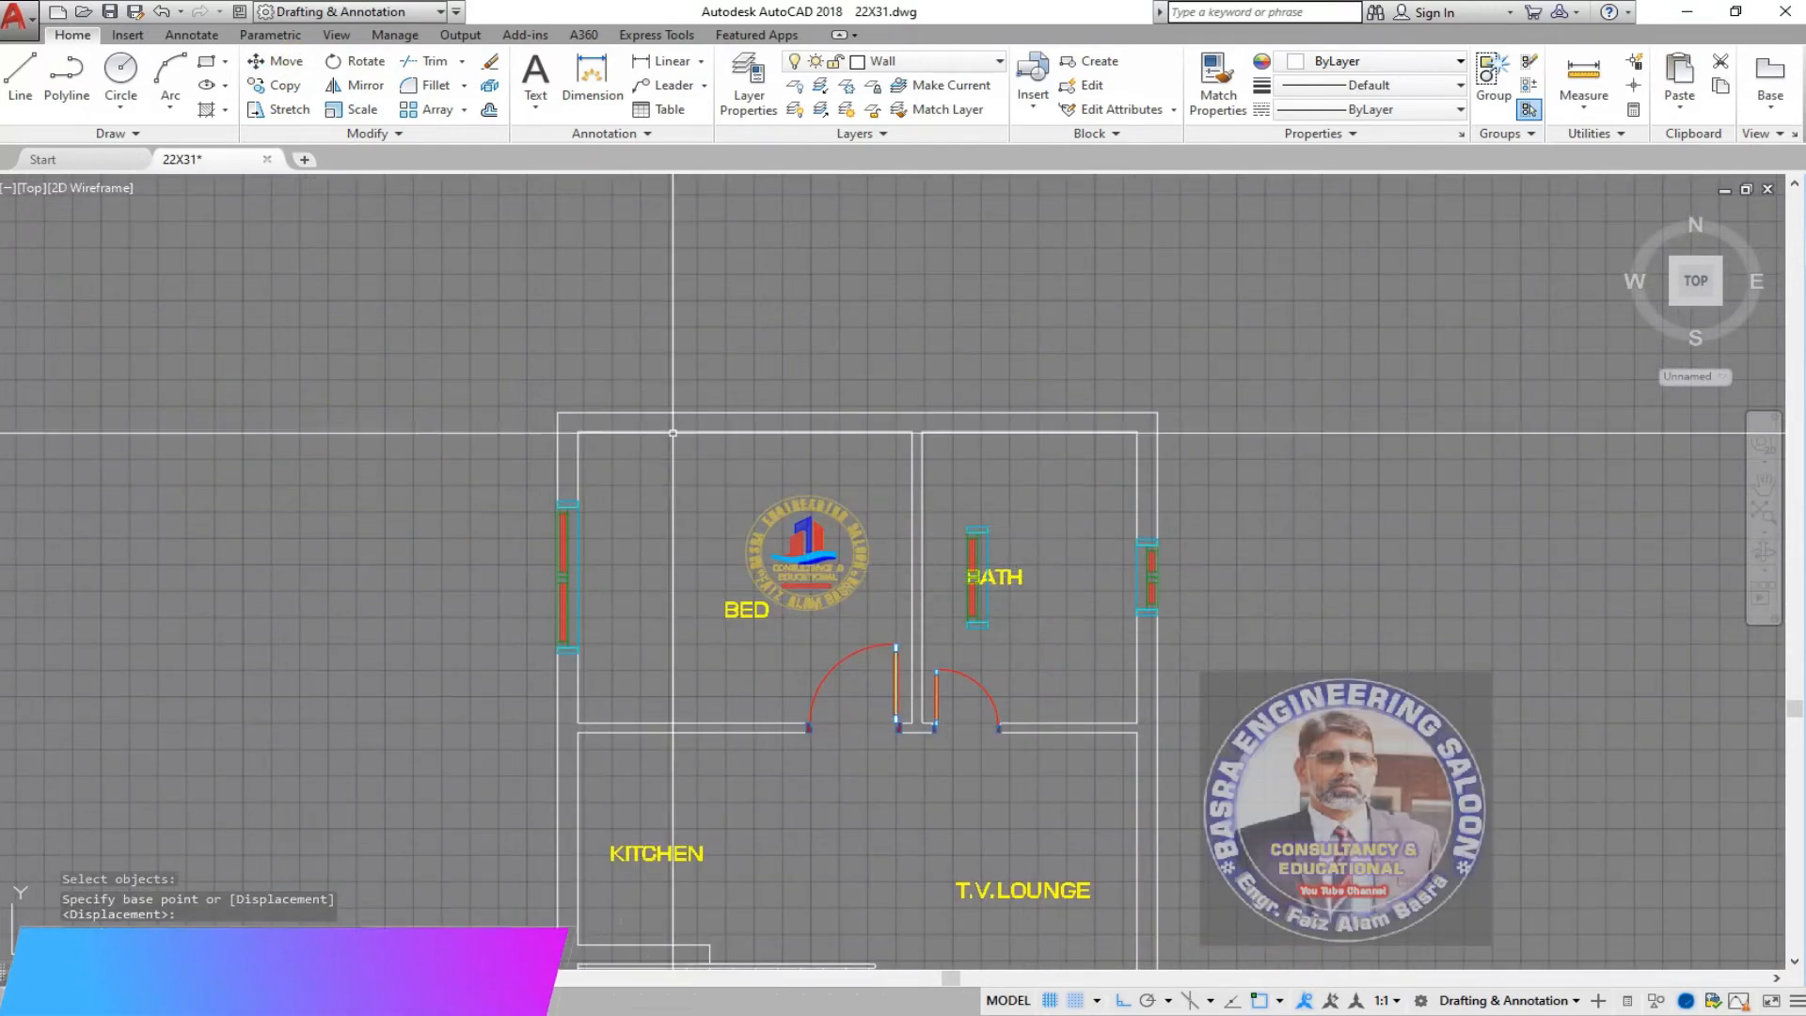
Move the remaining medium window from the bath into the kitchen's outer wall.
click(287, 62)
scroll(956, 404, up, 4)
click(925, 313)
click(1081, 754)
key(Return)
click(1044, 509)
scroll(1044, 509, down, 4)
scroll(649, 494, up, 4)
click(646, 473)
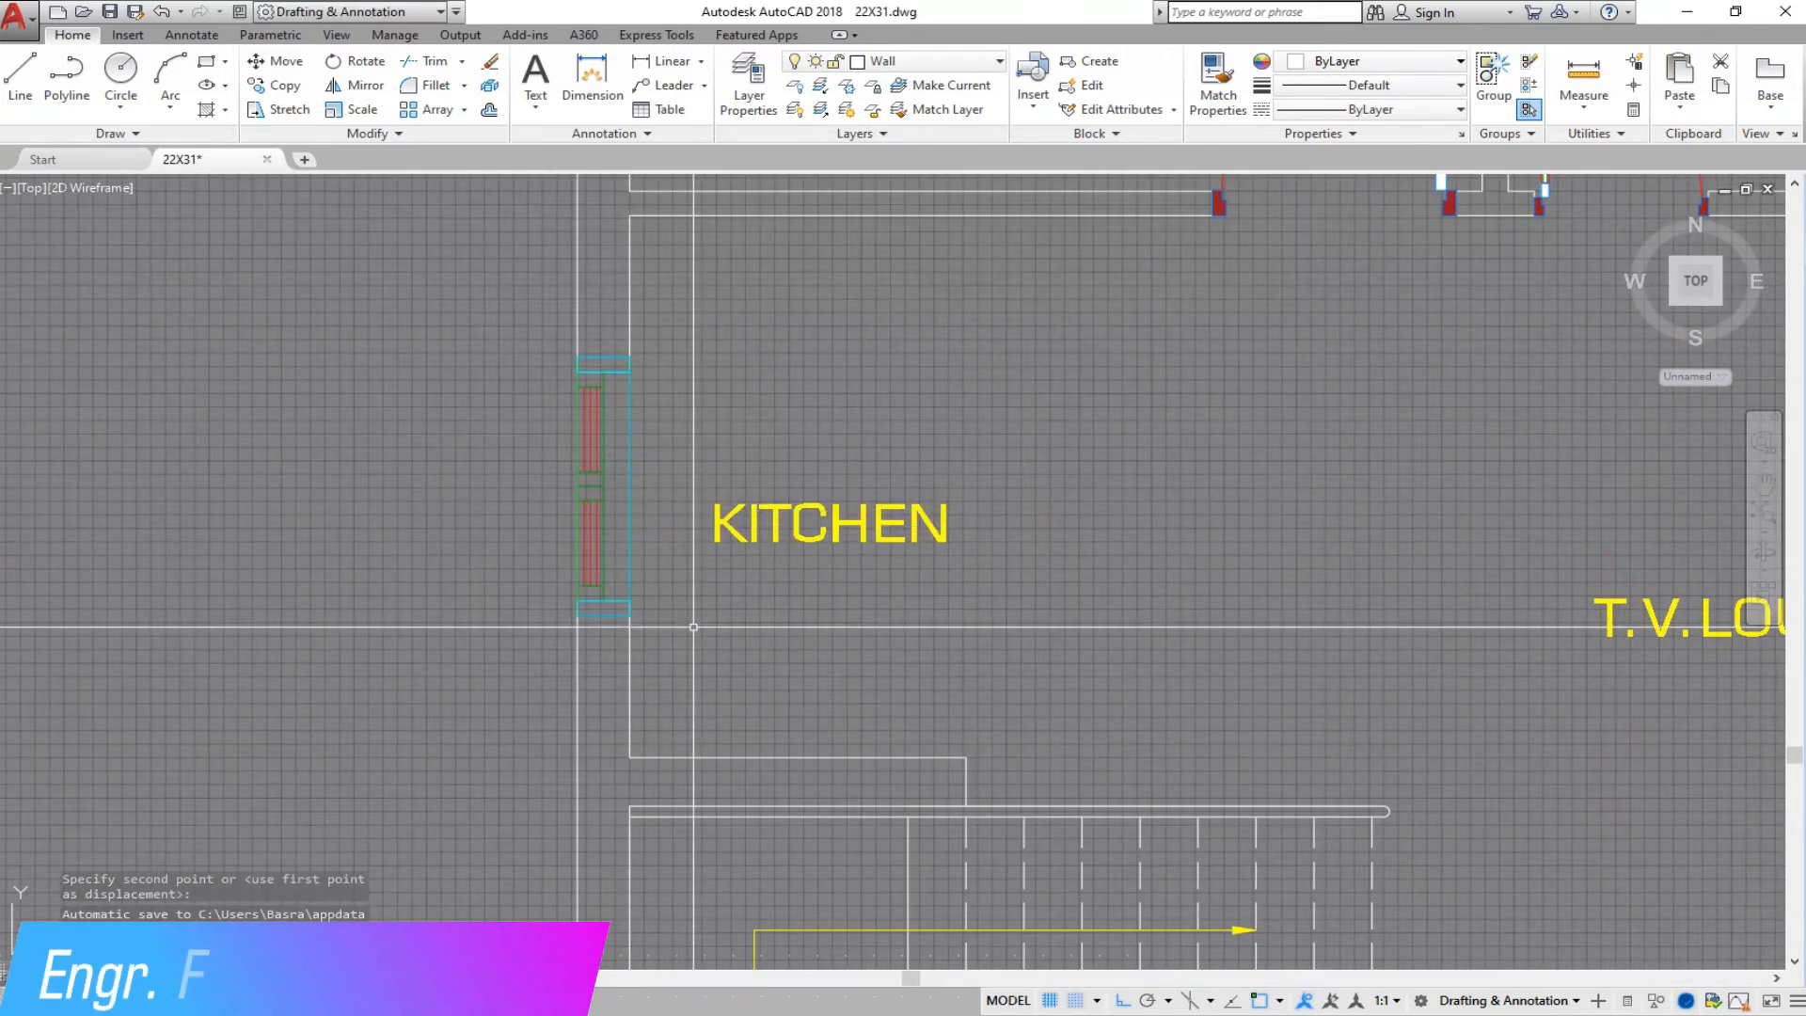
scroll(664, 595, down, 2)
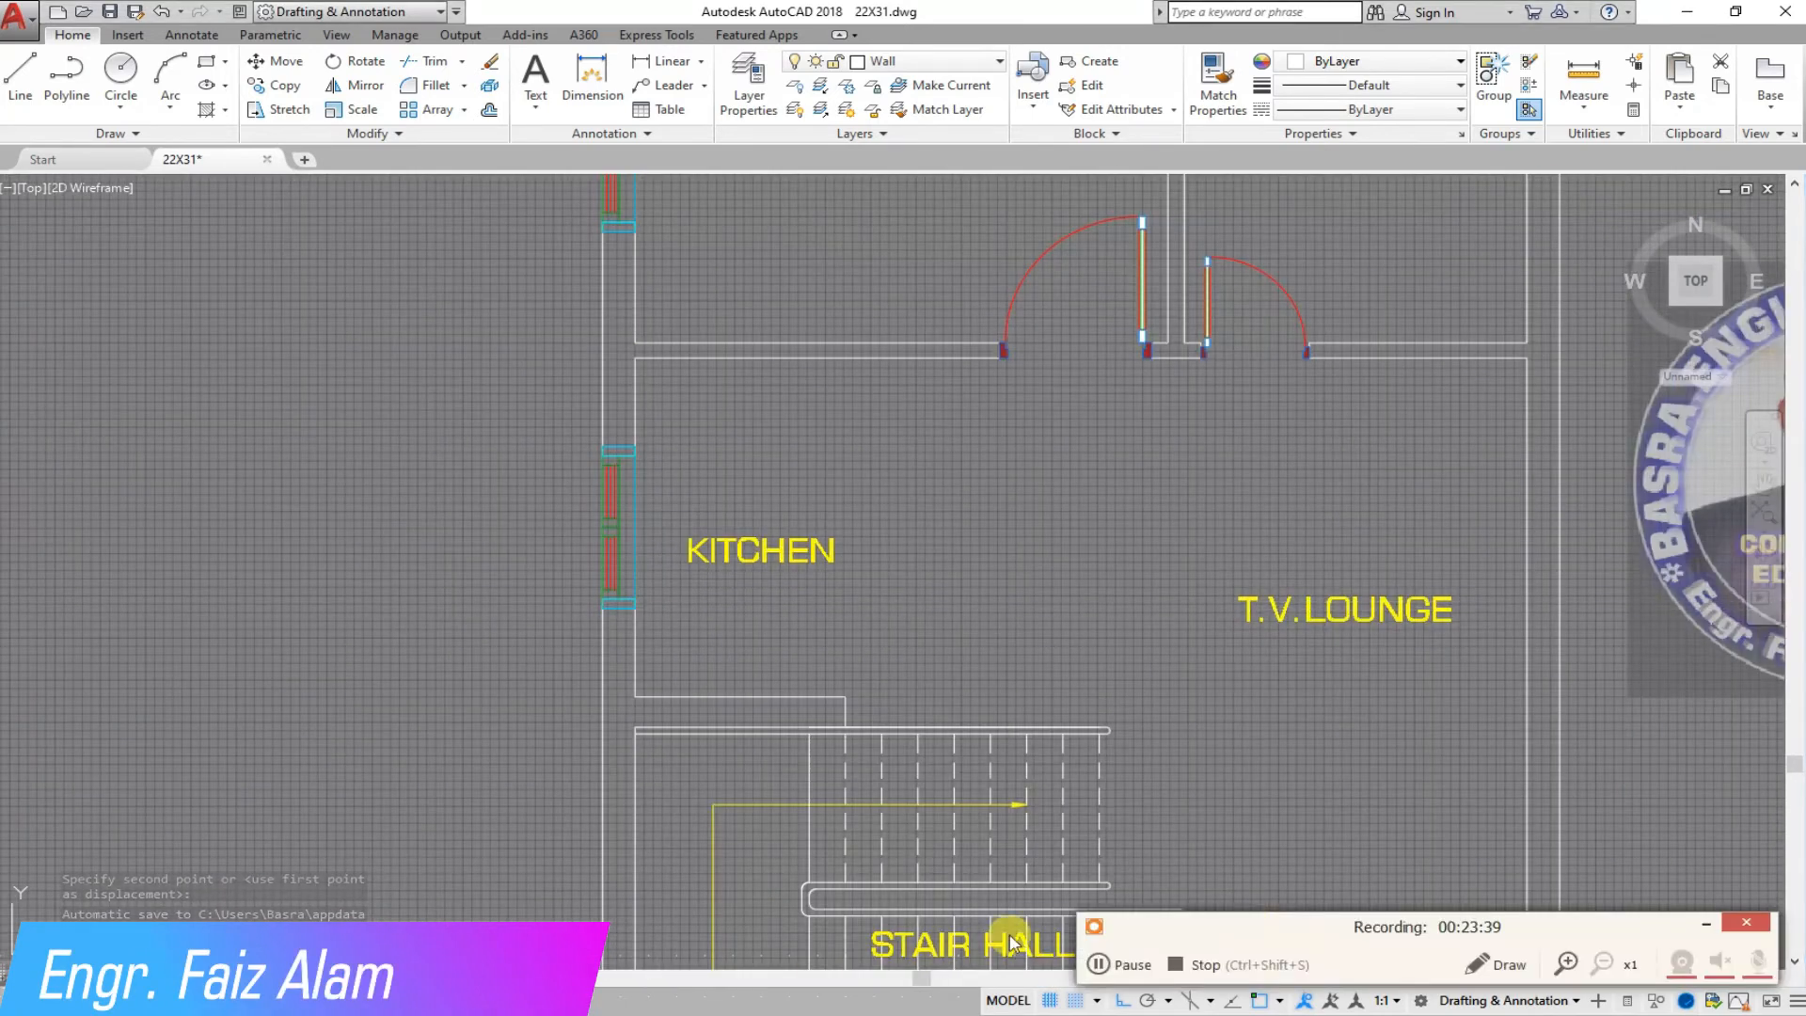
click(1127, 964)
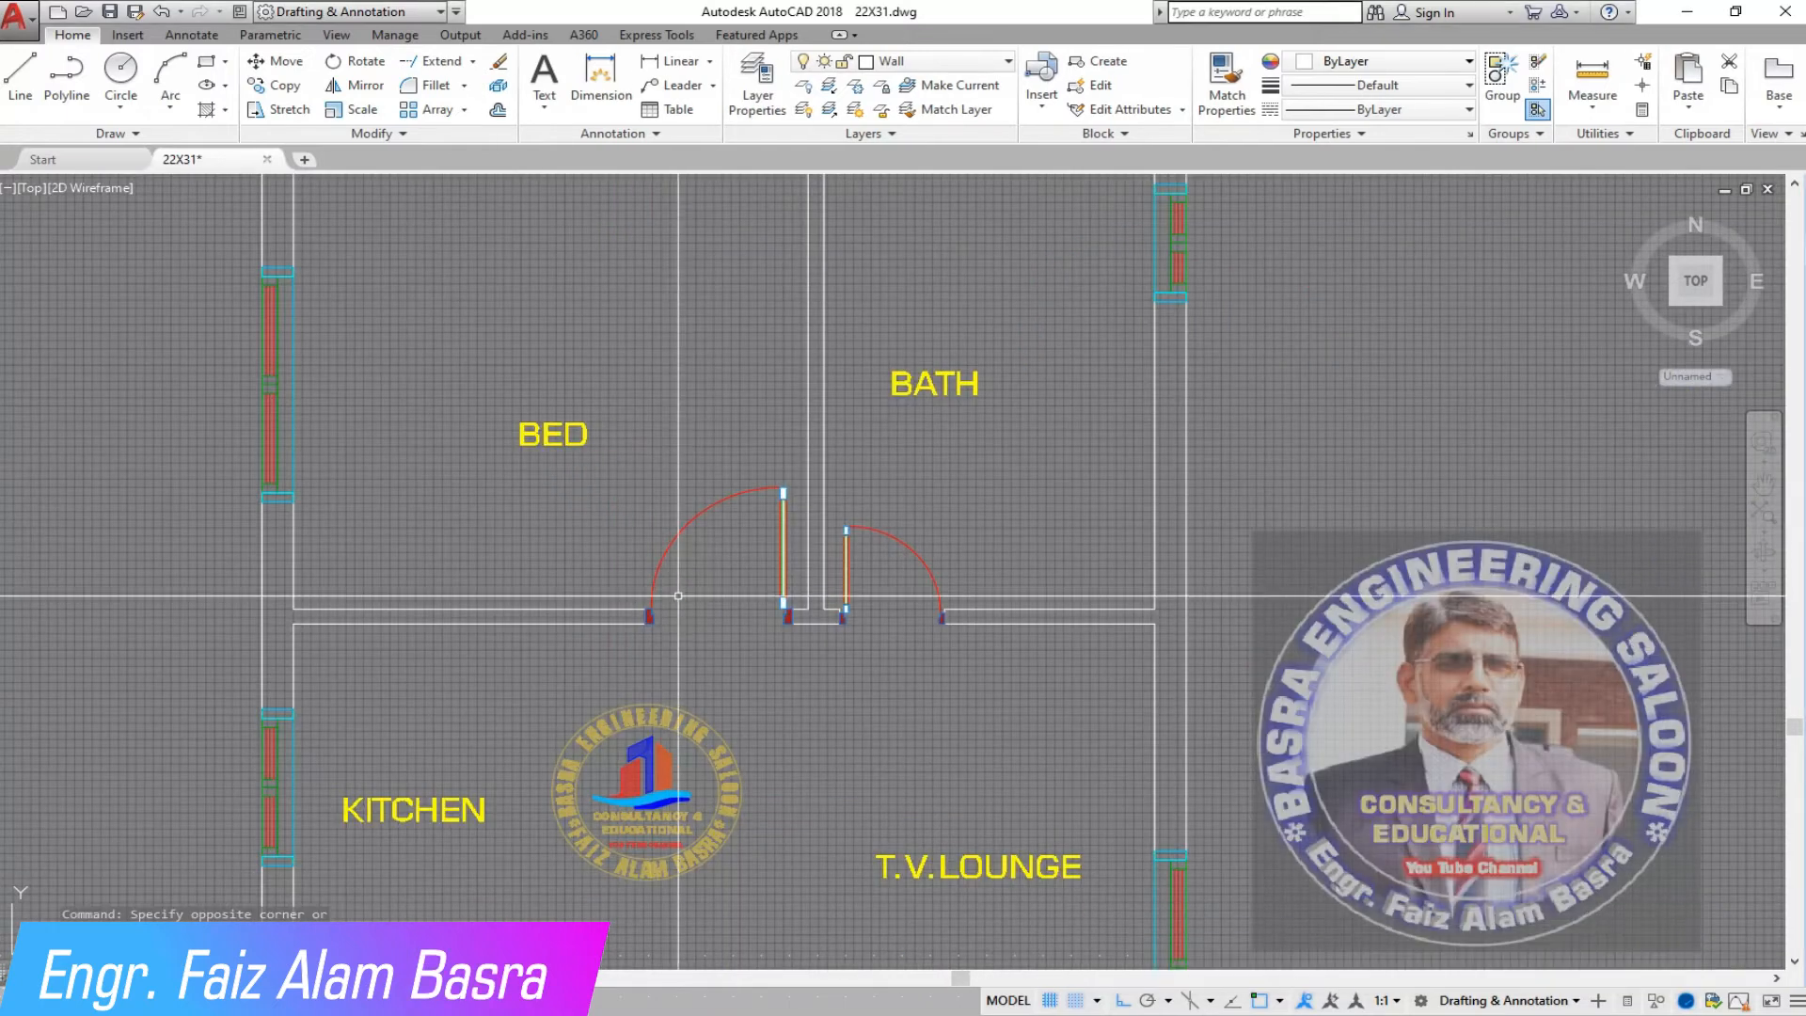
scroll(541, 505, down, 4)
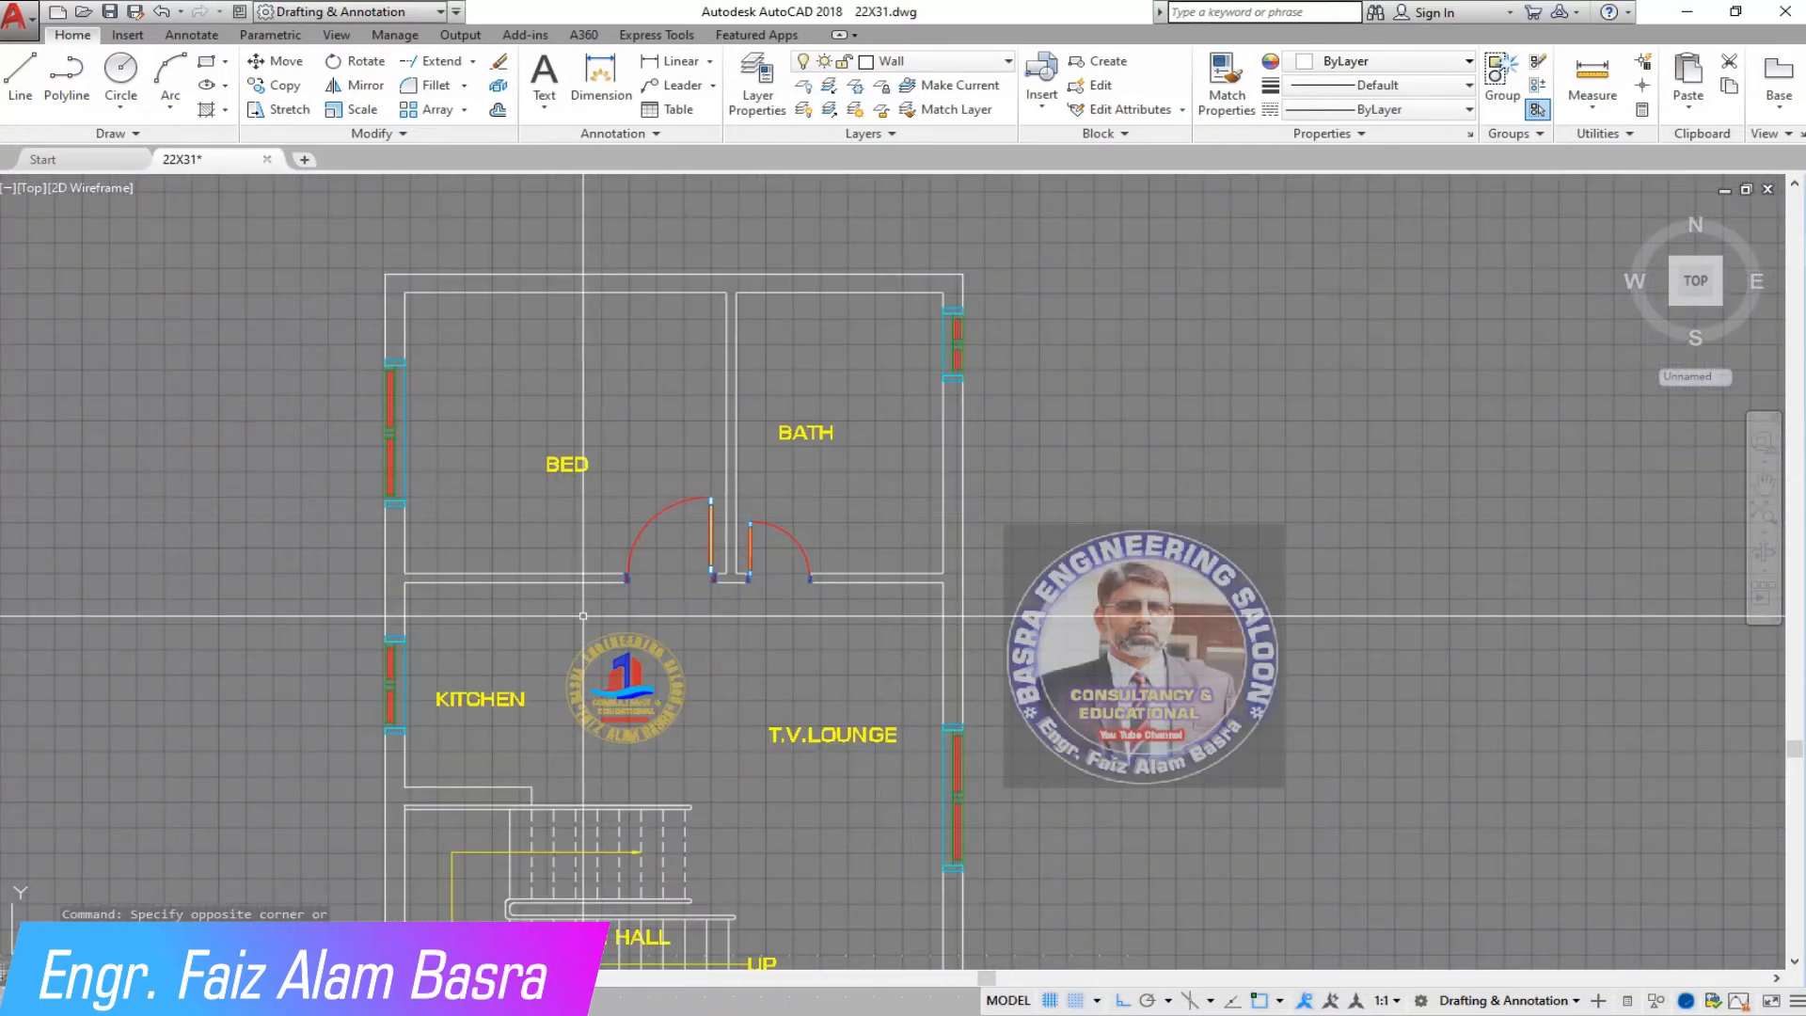
scroll(569, 531, up, 6)
scroll(569, 531, down, 2)
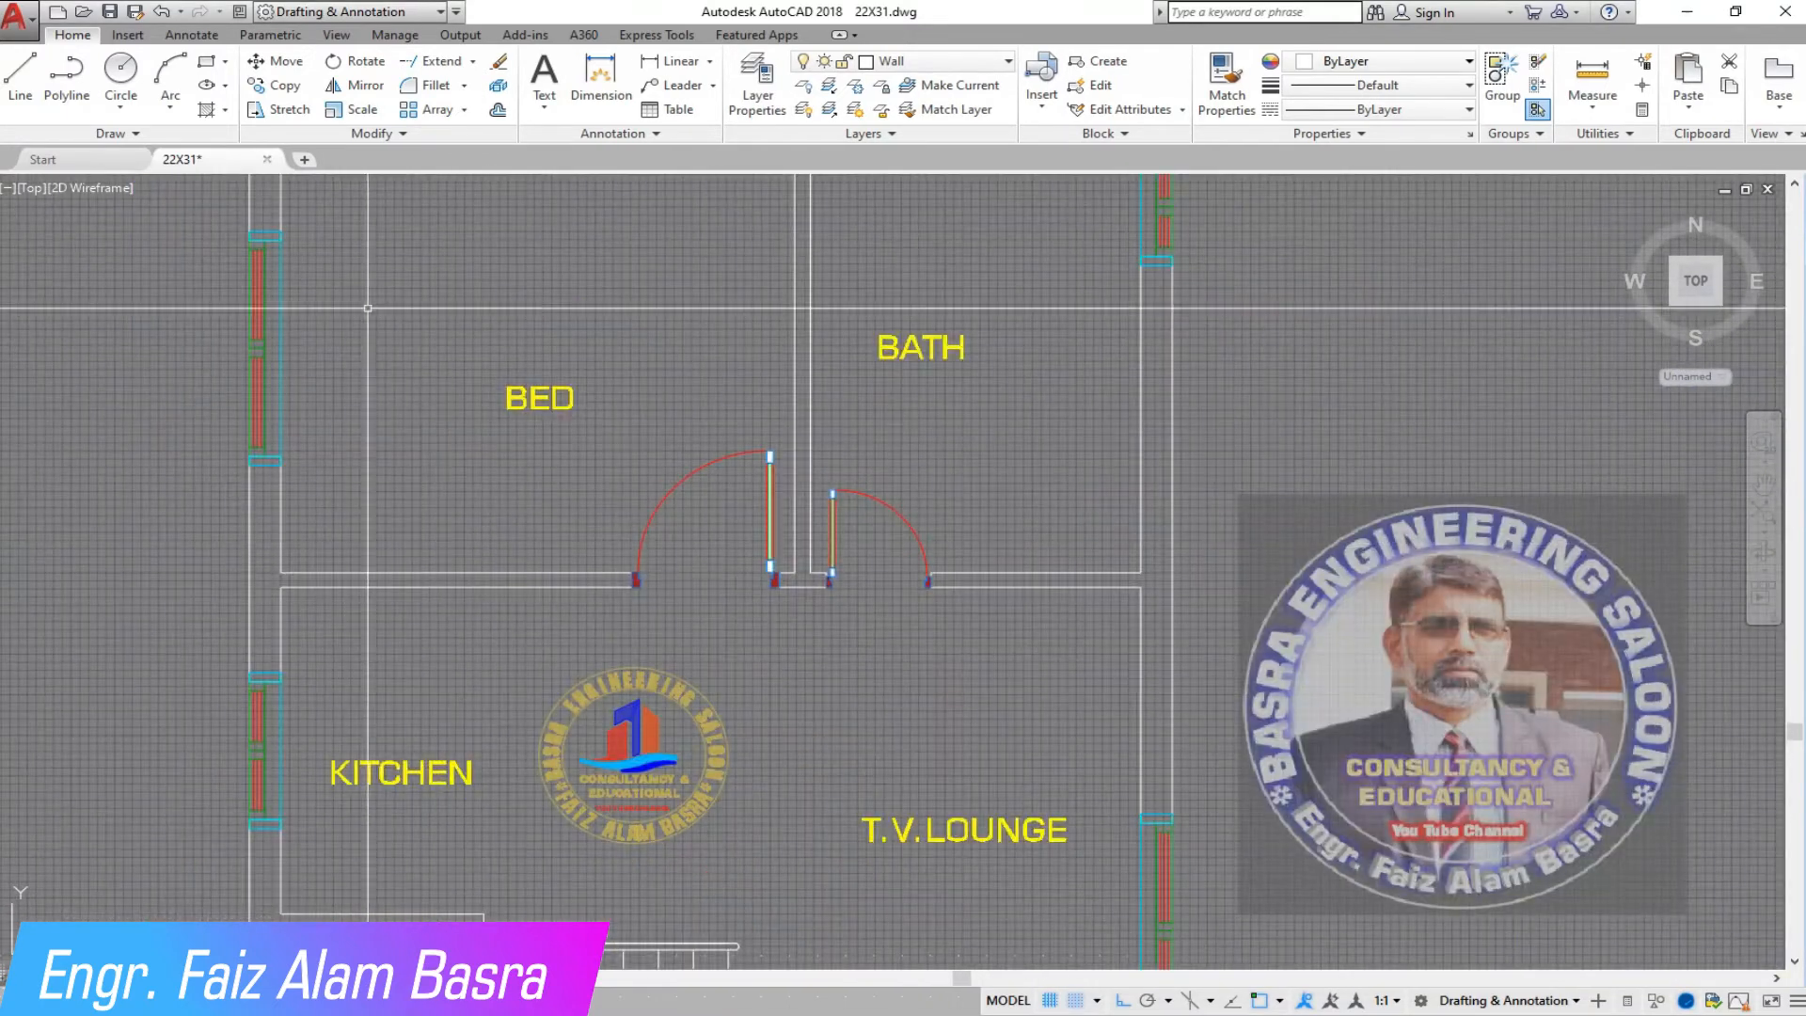
Offset the bedroom-side line of the wall shared with the kitchen 24 inches into the bedroom.
click(499, 110)
key(Return)
text(24)
key(Return)
click(429, 572)
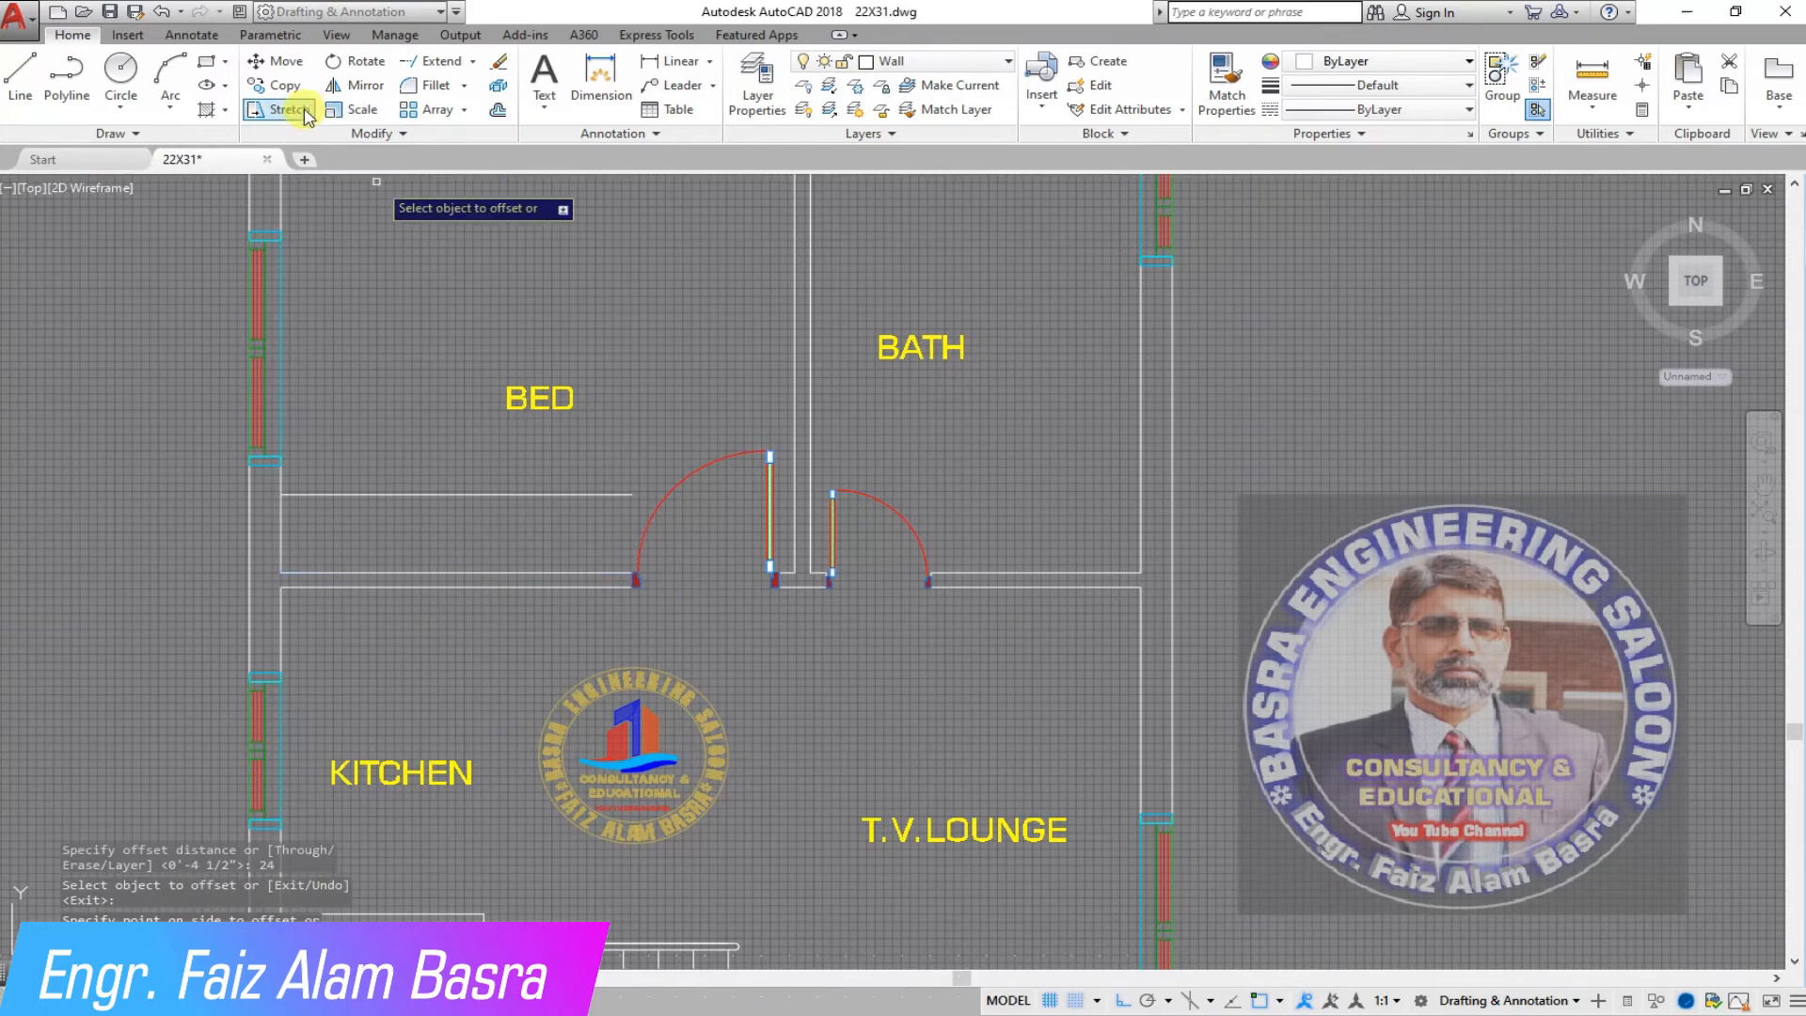
key(Escape)
Try to offset the inner line of the bedroom's outer wall into the room by 2', and remove the copy.
click(495, 112)
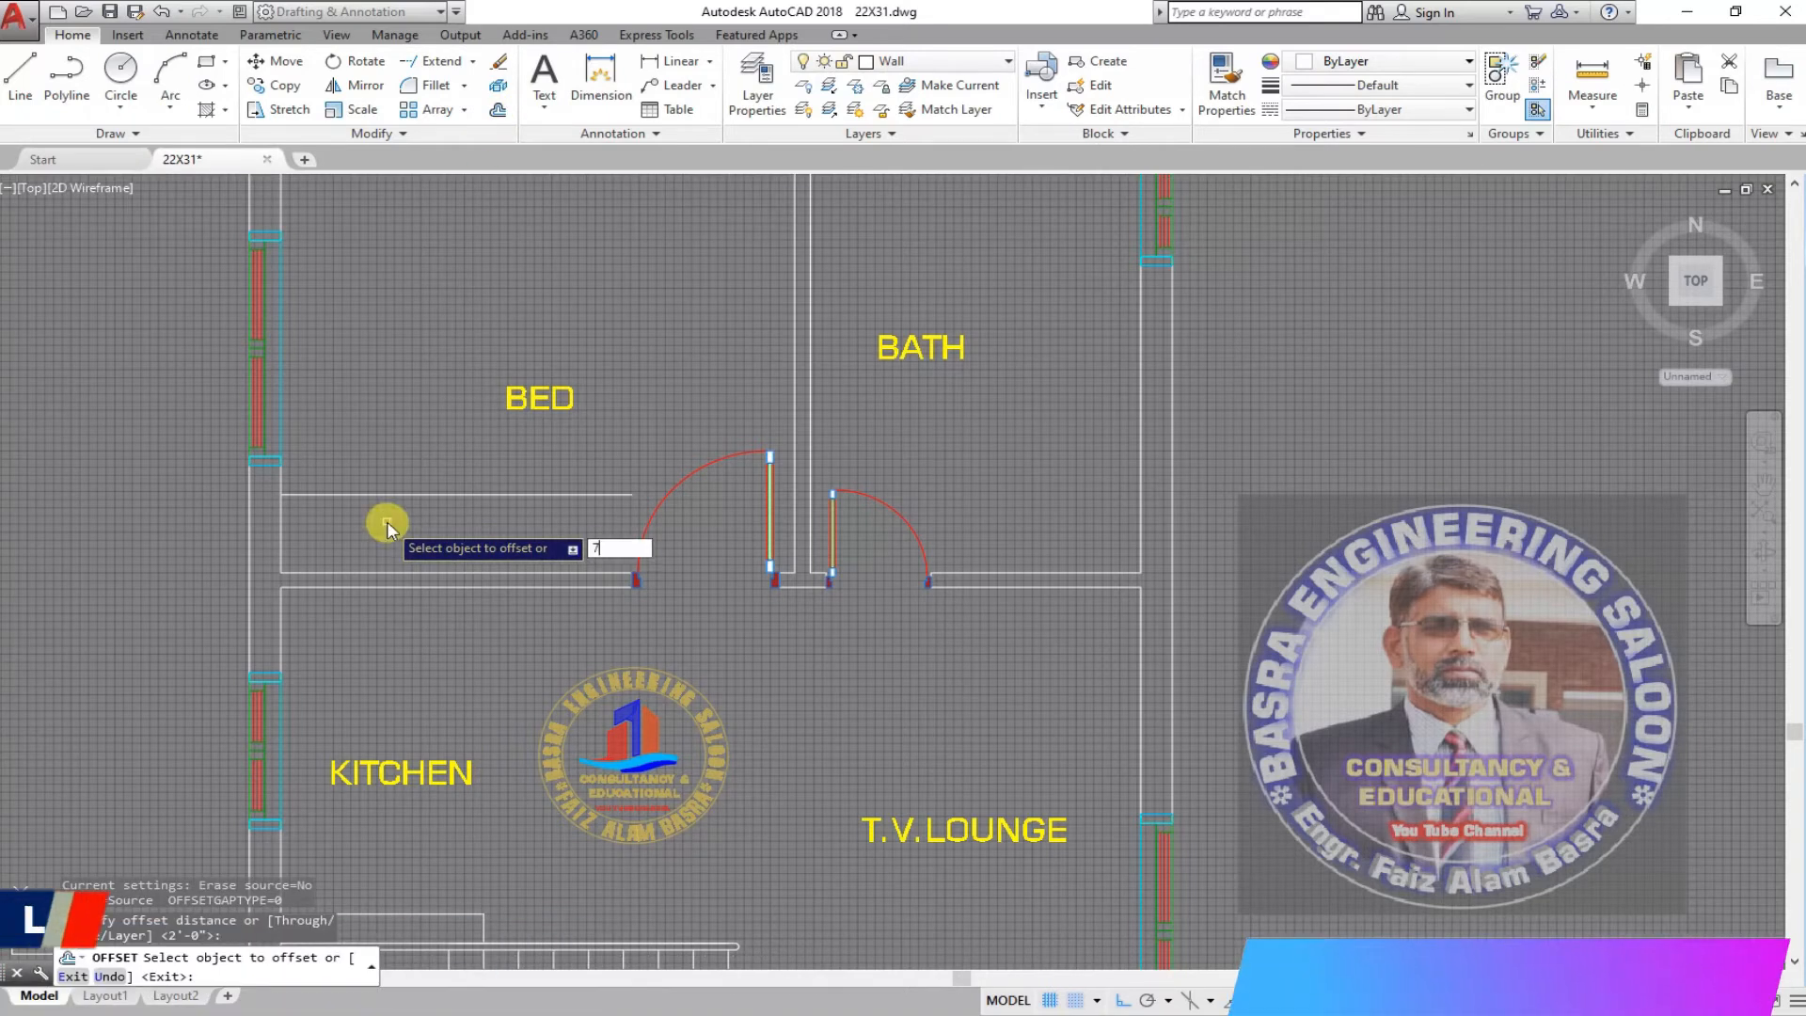
click(280, 527)
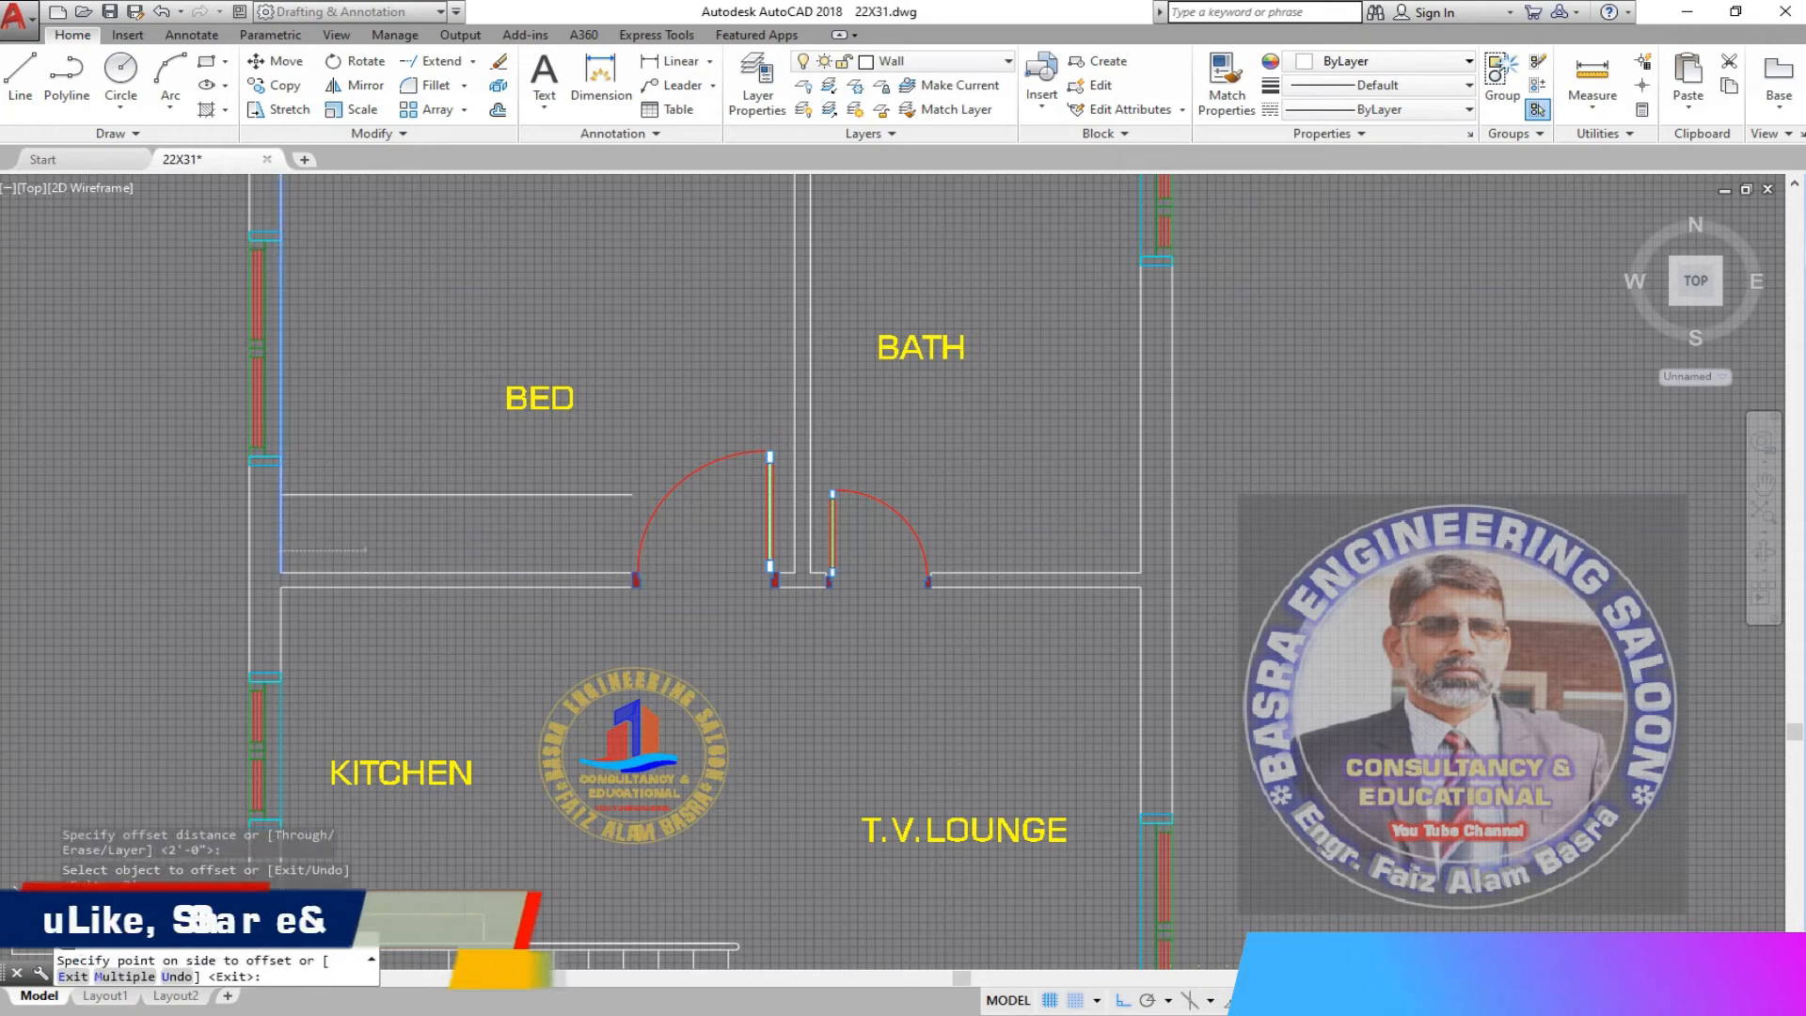
click(439, 543)
right_click(391, 433)
click(415, 449)
click(404, 446)
click(317, 422)
key(Delete)
Offset the inner line of the bedroom's windowed outer wall into the room, up to the end of the BED label.
text(7)
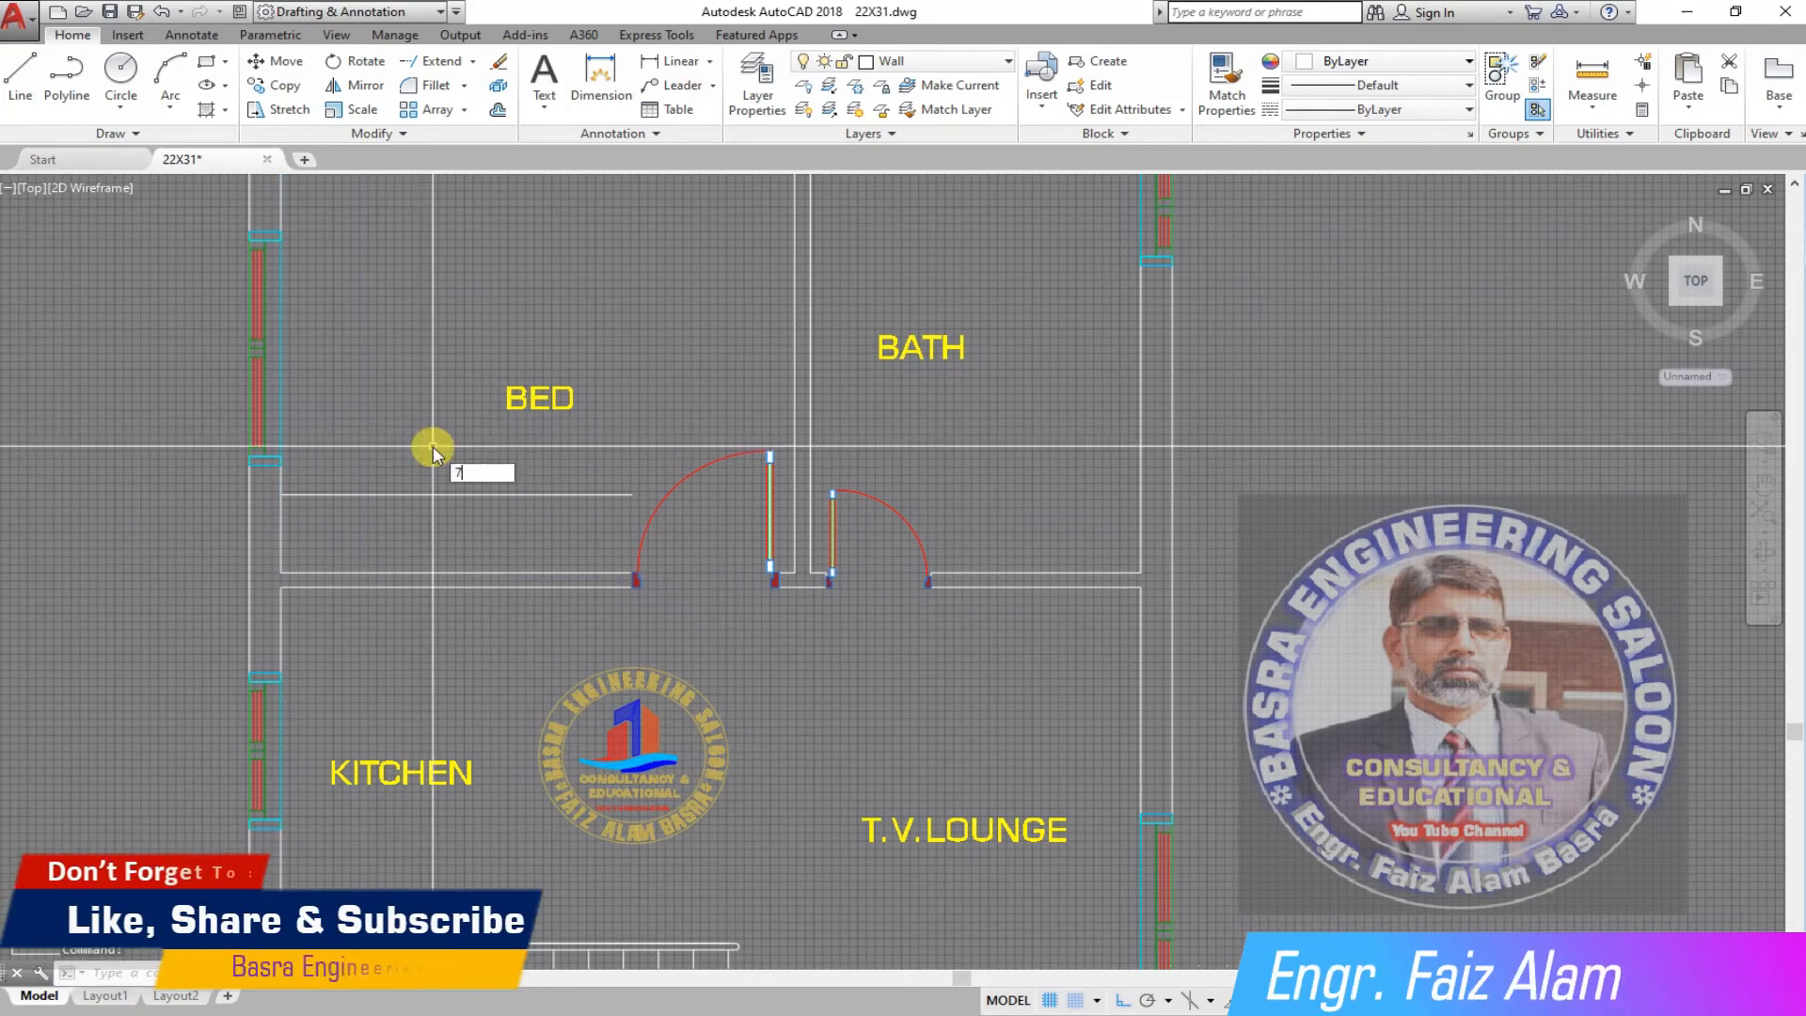
key(Return)
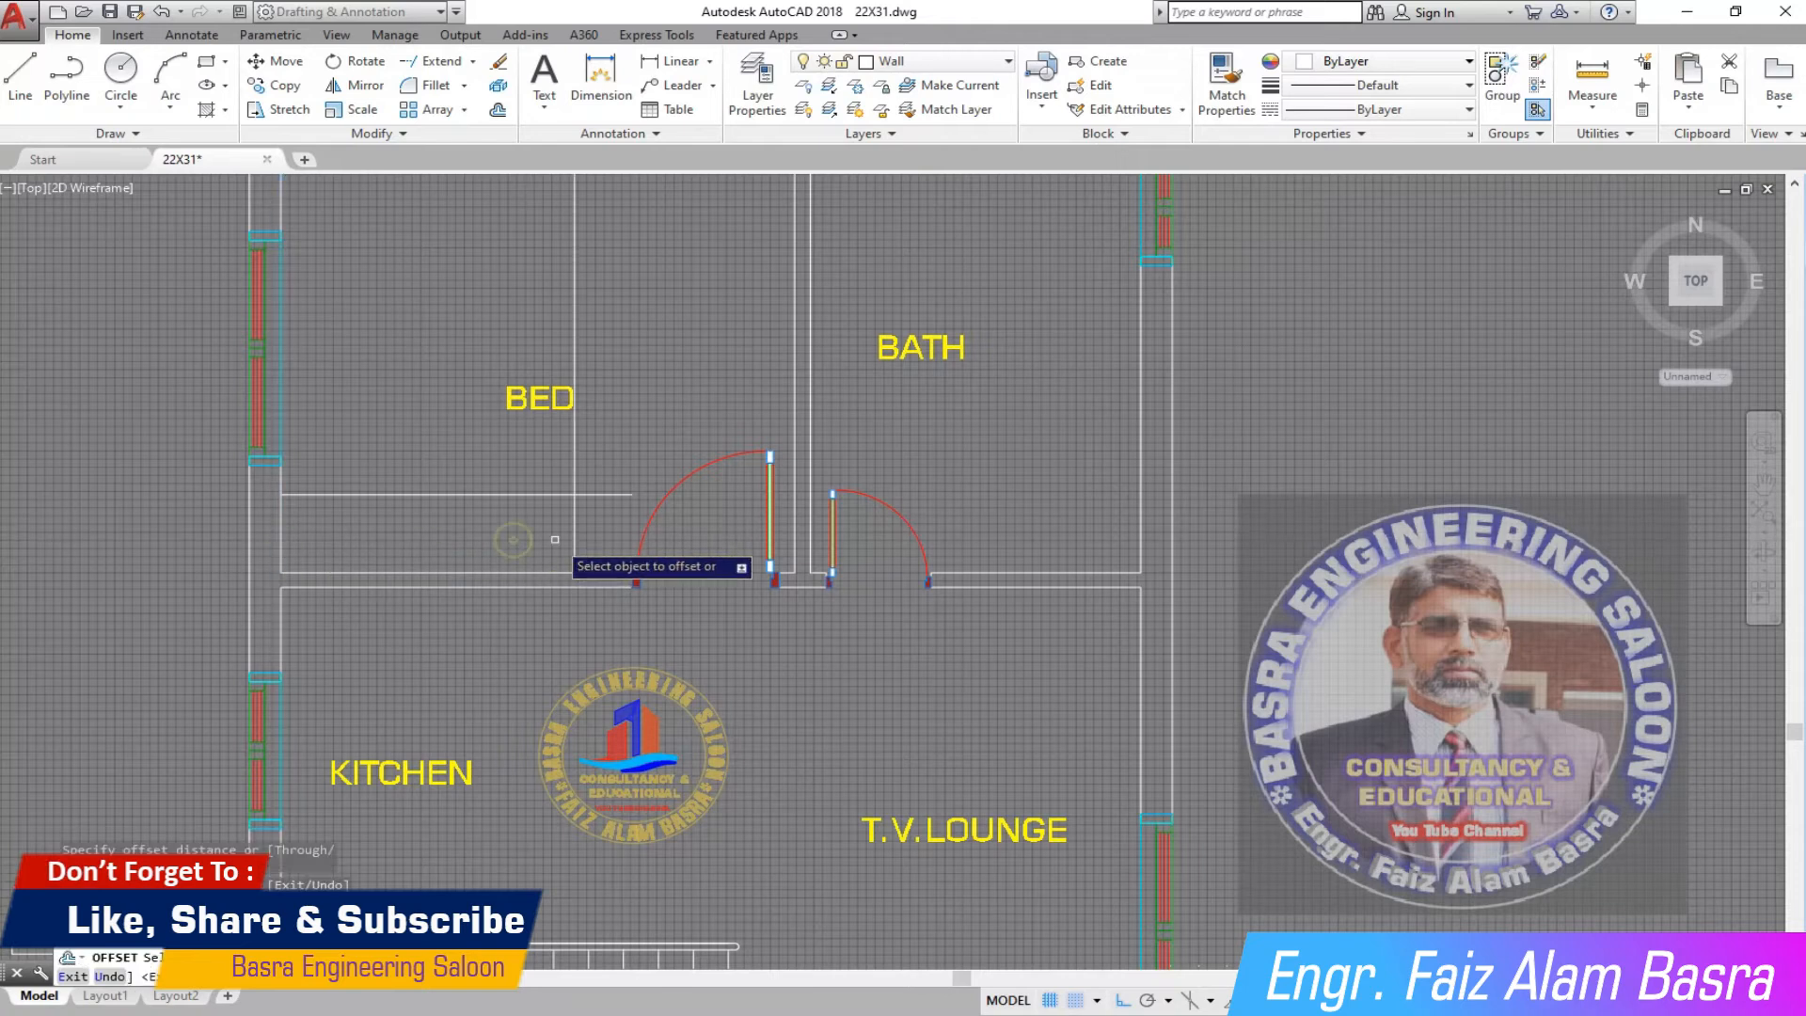
Offset the vertical line at the end of the BED label 4.5 inches towards the bedroom door.
scroll(544, 525, up, 4)
key(Return)
text(4)
key(Return)
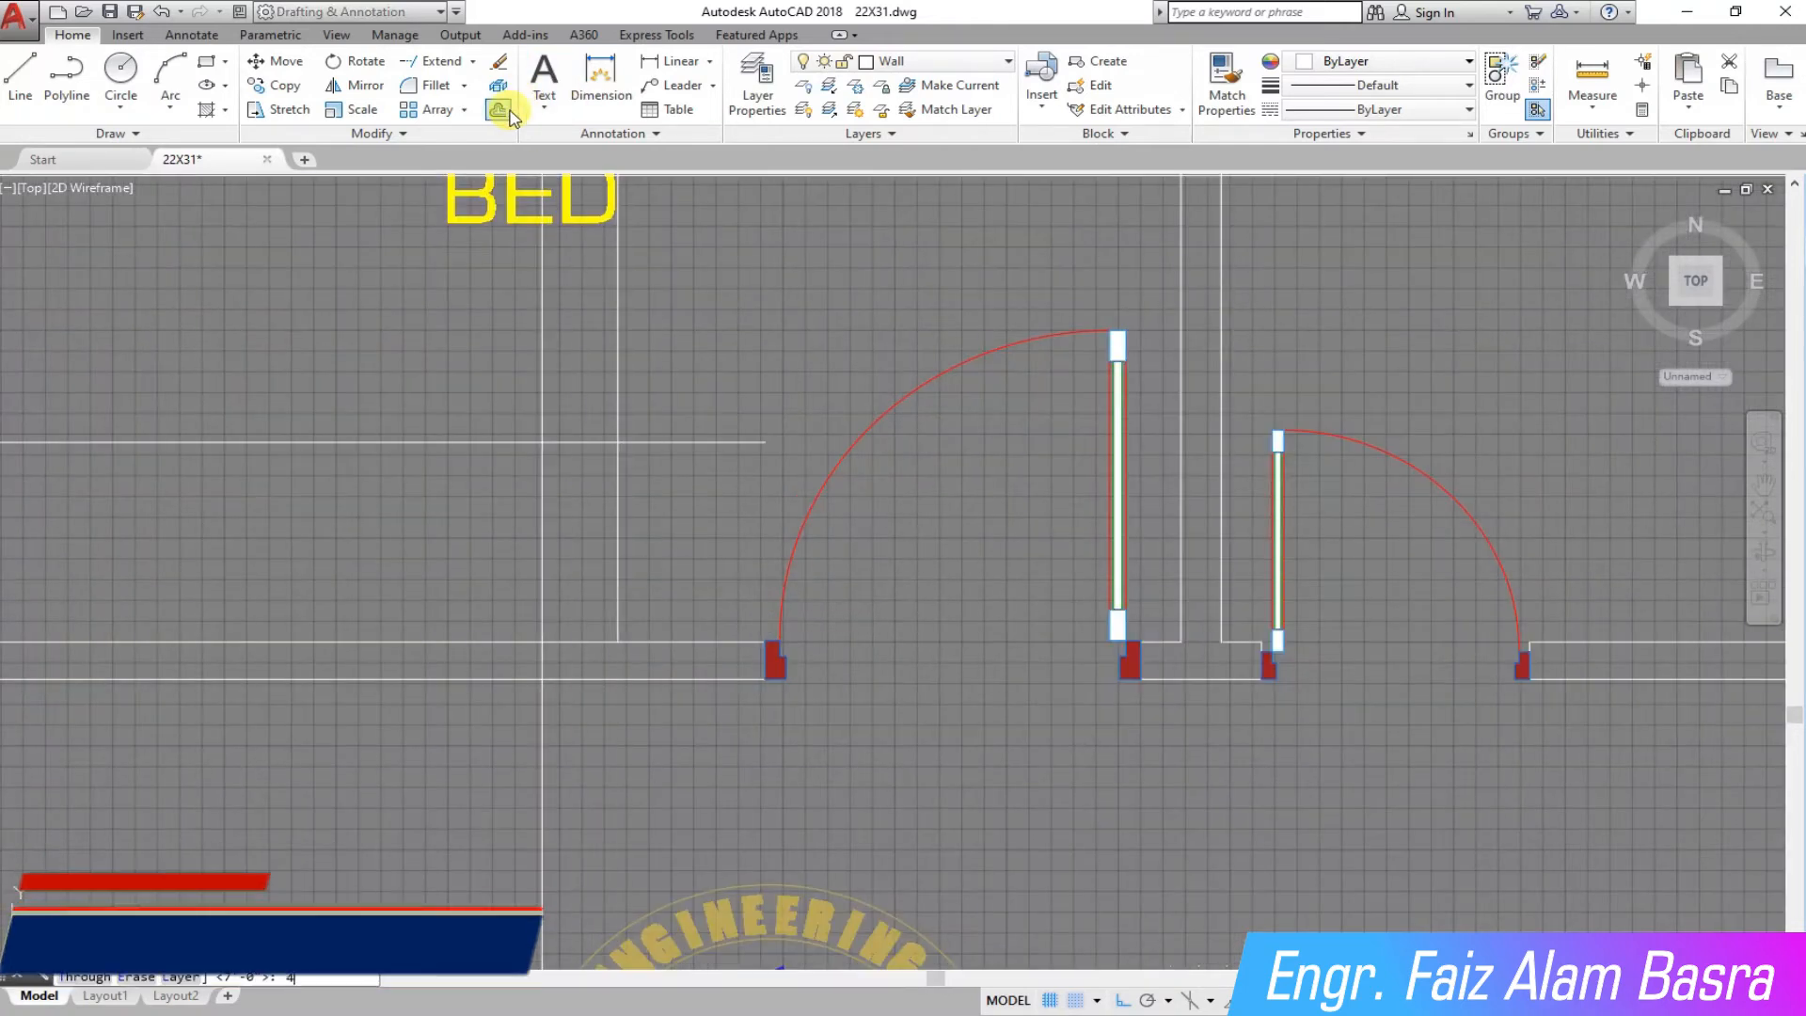
text(.5)
key(Return)
click(618, 387)
click(795, 384)
right_click(732, 362)
click(776, 378)
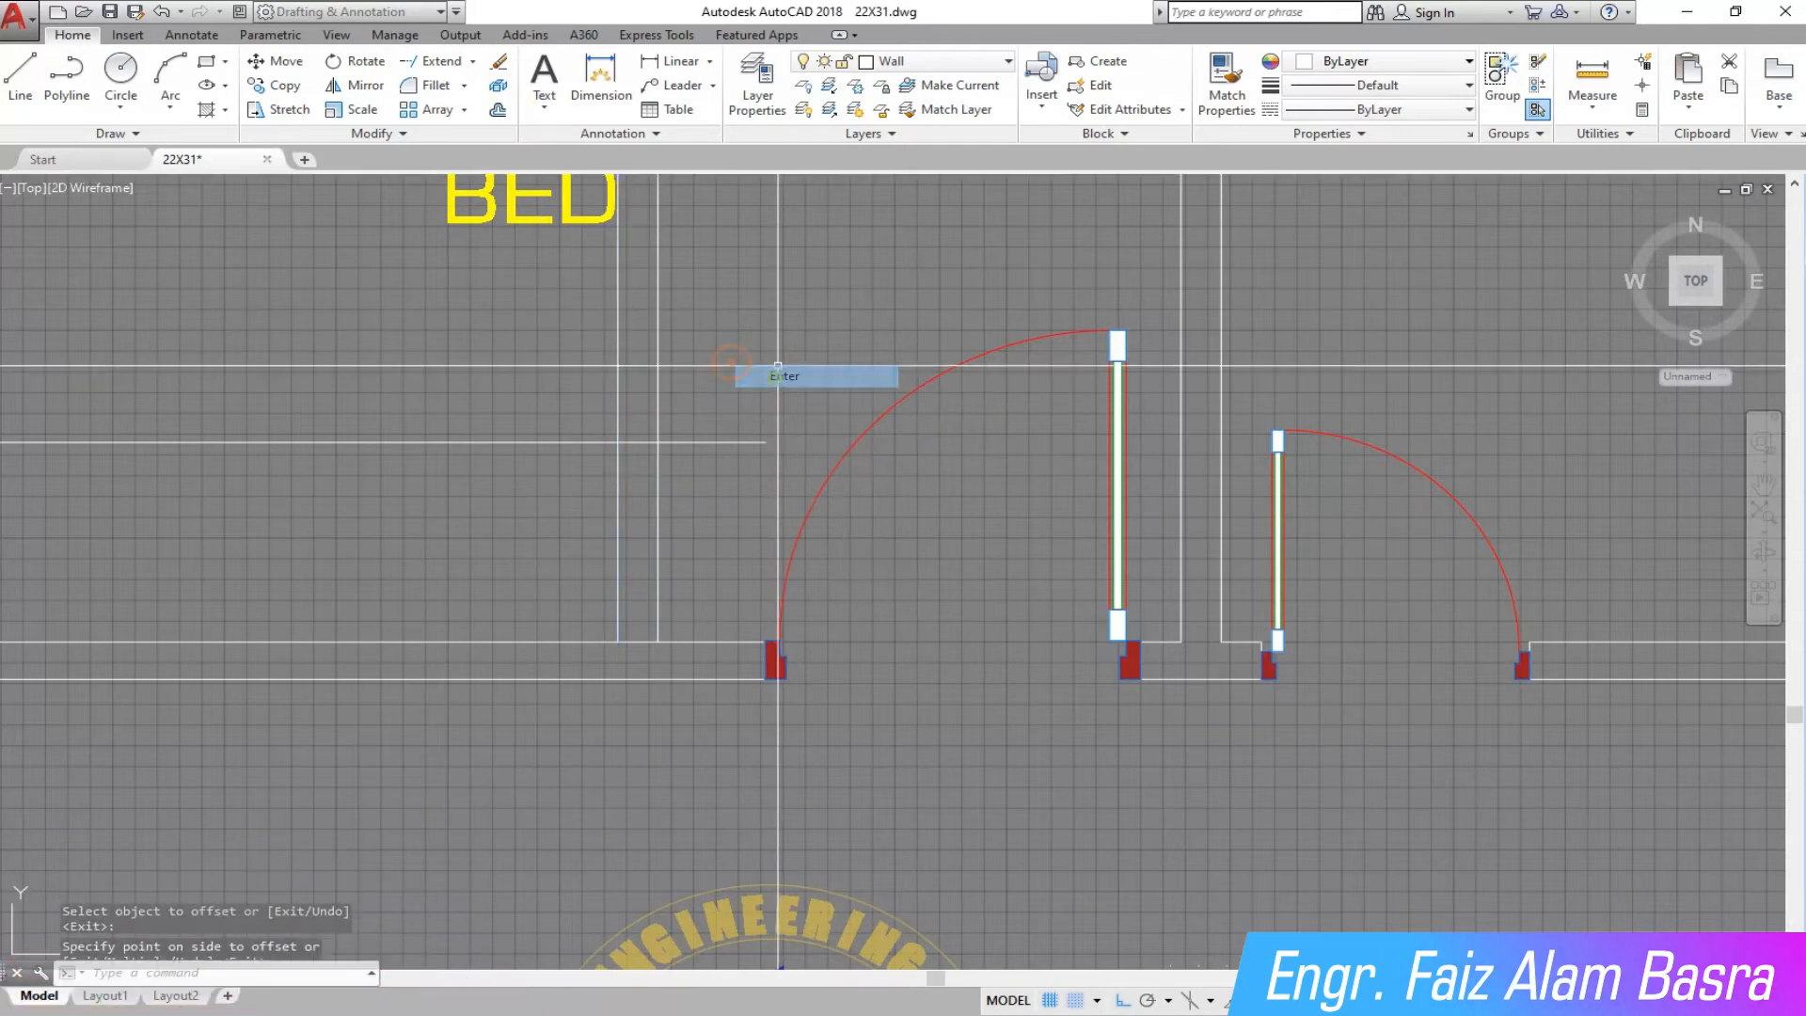
Trim the two partition lines above the bedroom recess and the recess line beyond the partition.
click(471, 62)
click(419, 95)
right_click(733, 459)
click(738, 464)
click(686, 378)
click(590, 345)
click(726, 379)
scroll(649, 419, down, 6)
right_click(638, 297)
click(673, 309)
Erase the leftover vertical line above the recess in the bedroom.
click(679, 307)
click(590, 249)
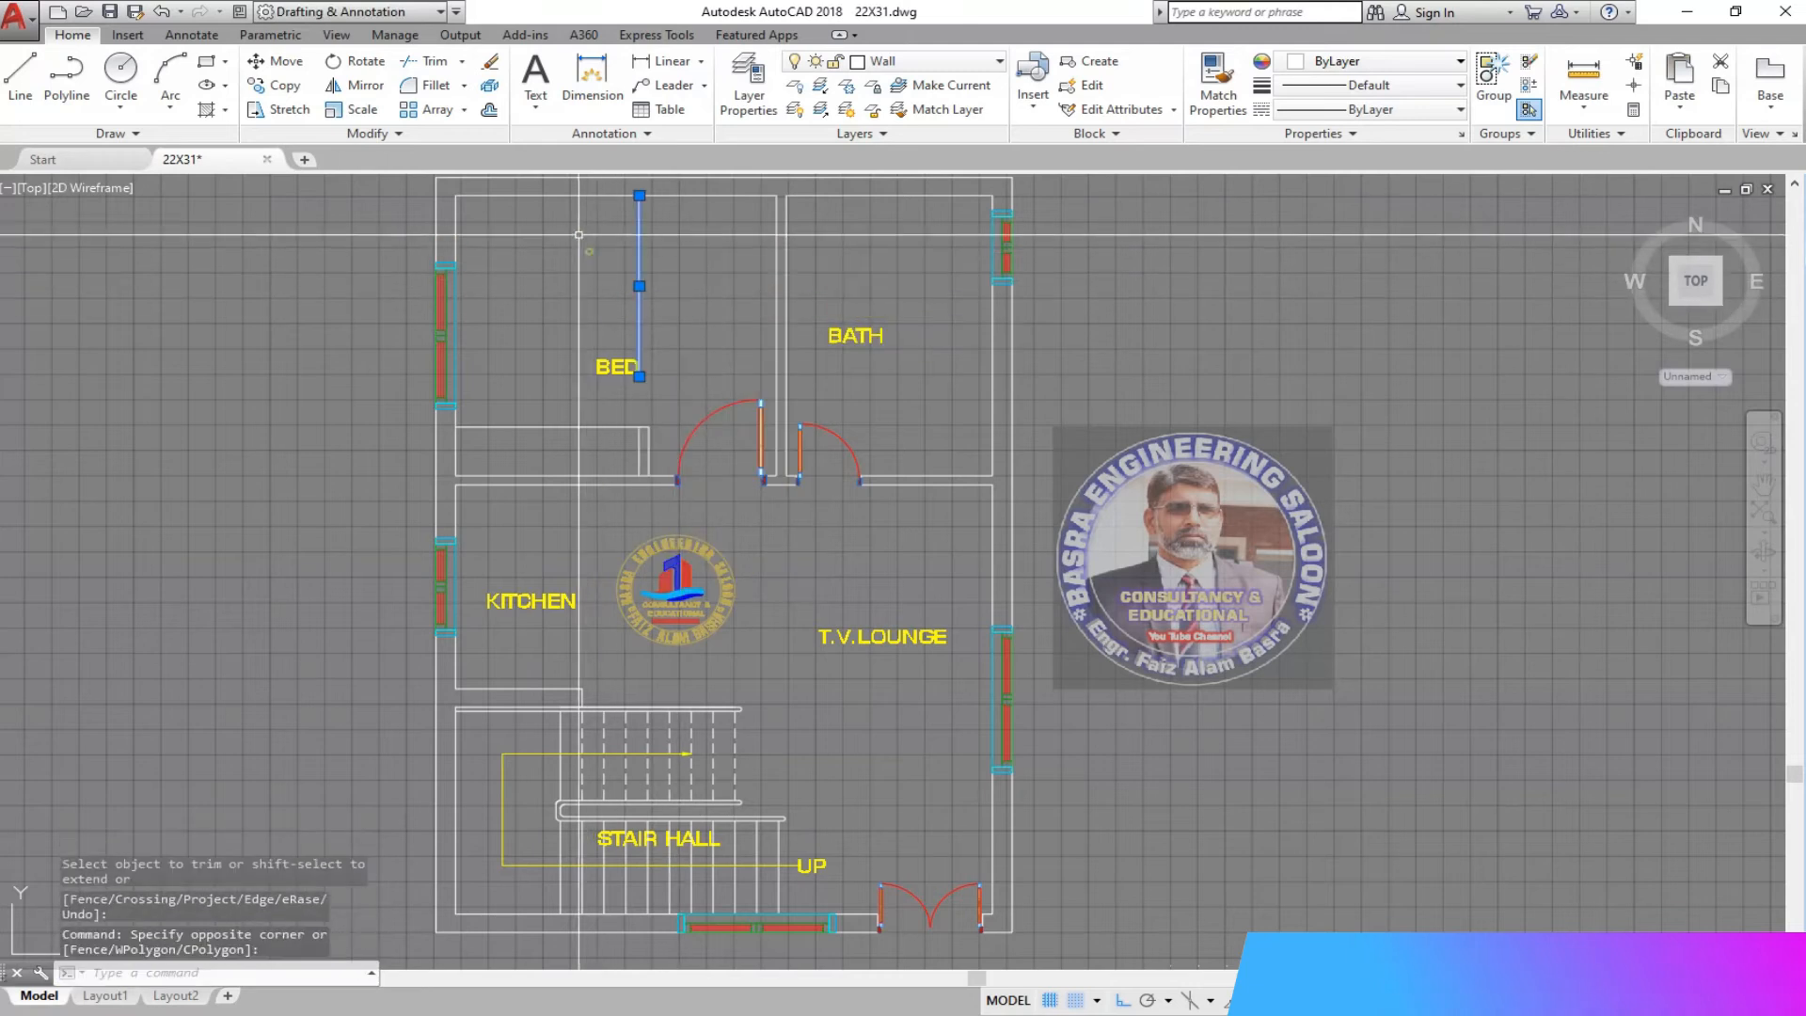
click(490, 62)
middle_drag(565, 524, 540, 527)
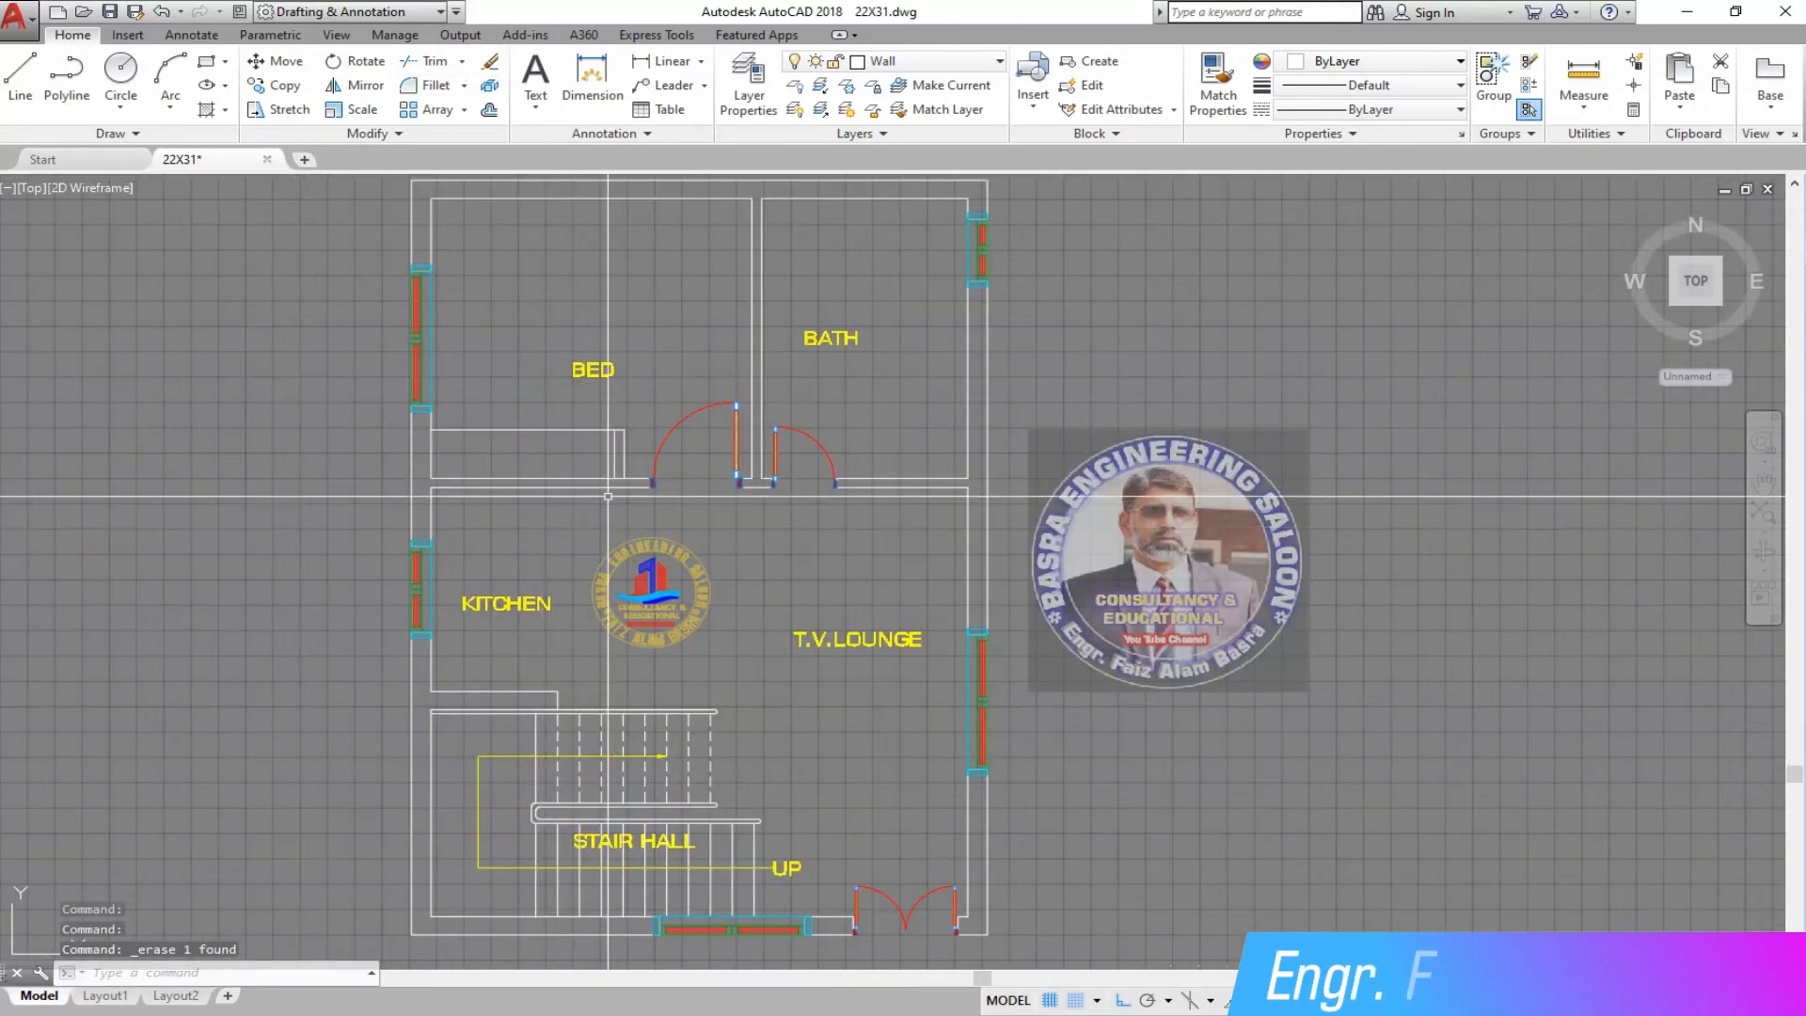
Trim the bedroom wall line between the two partition lines to open their junction beside the door.
scroll(614, 488, up, 4)
click(411, 67)
right_click(509, 298)
scroll(601, 433, up, 6)
click(709, 512)
click(734, 561)
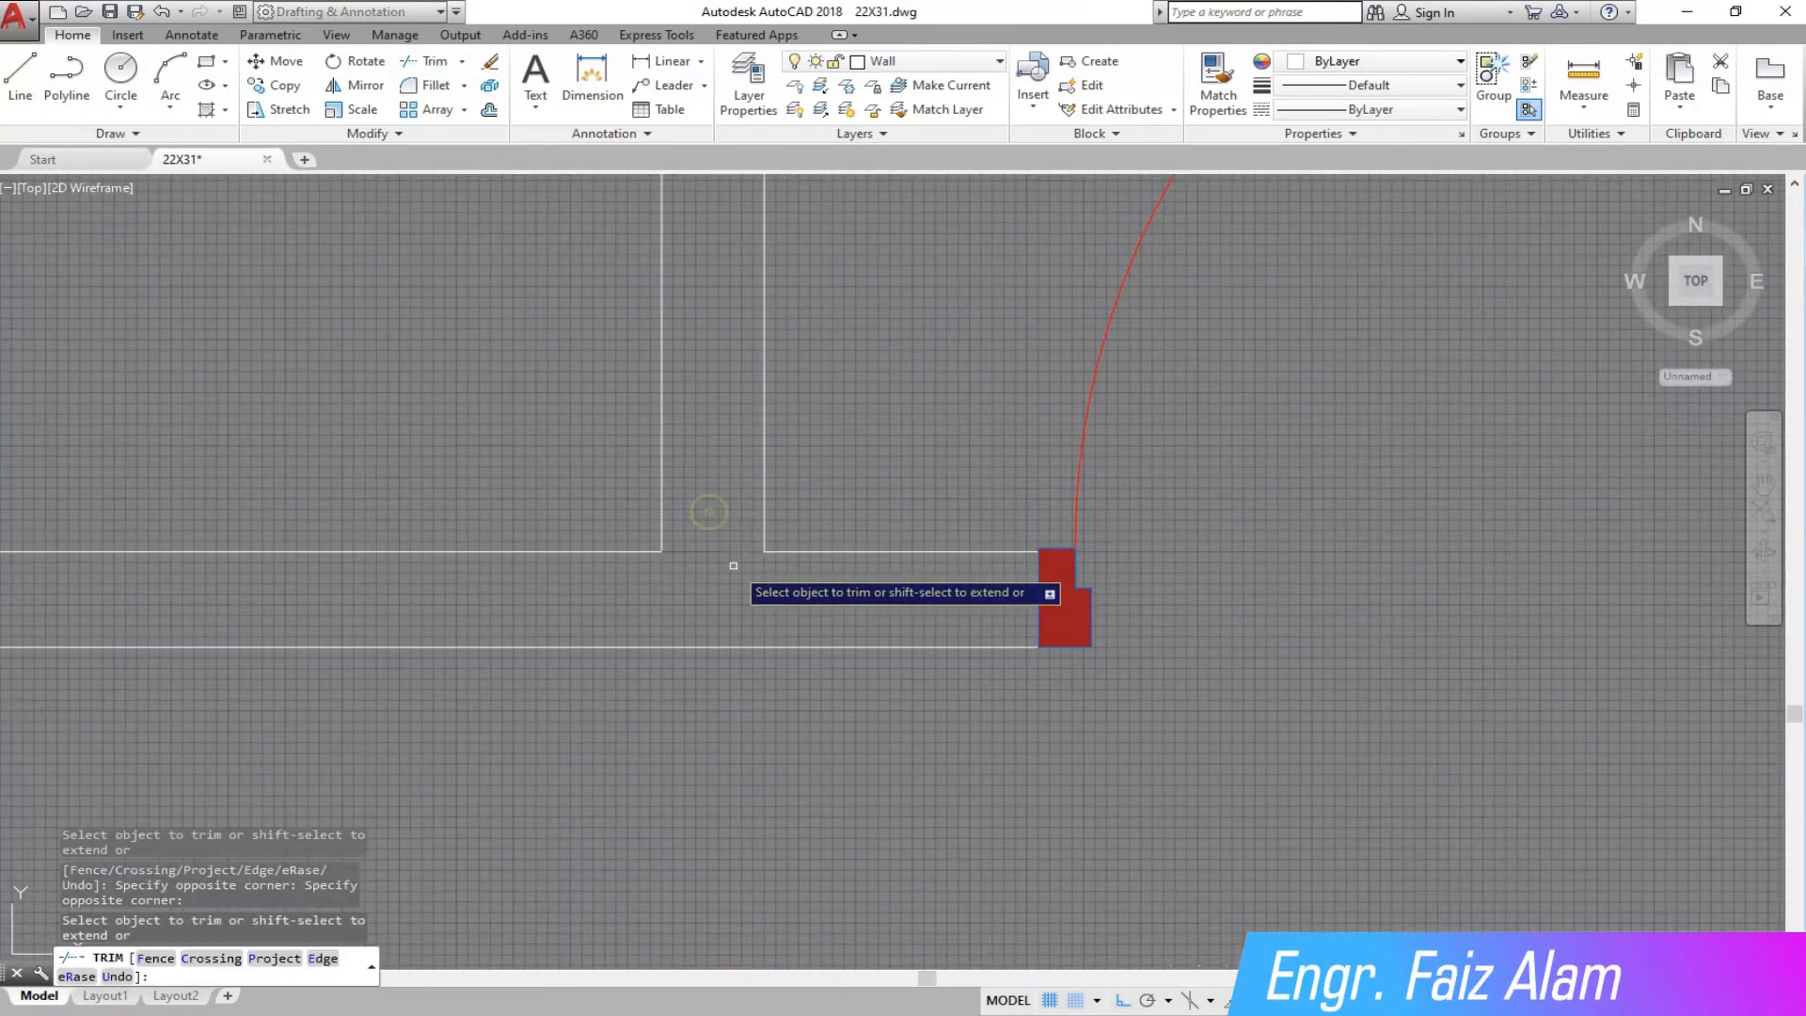
scroll(602, 538, down, 8)
scroll(514, 595, down, 4)
scroll(487, 545, up, 4)
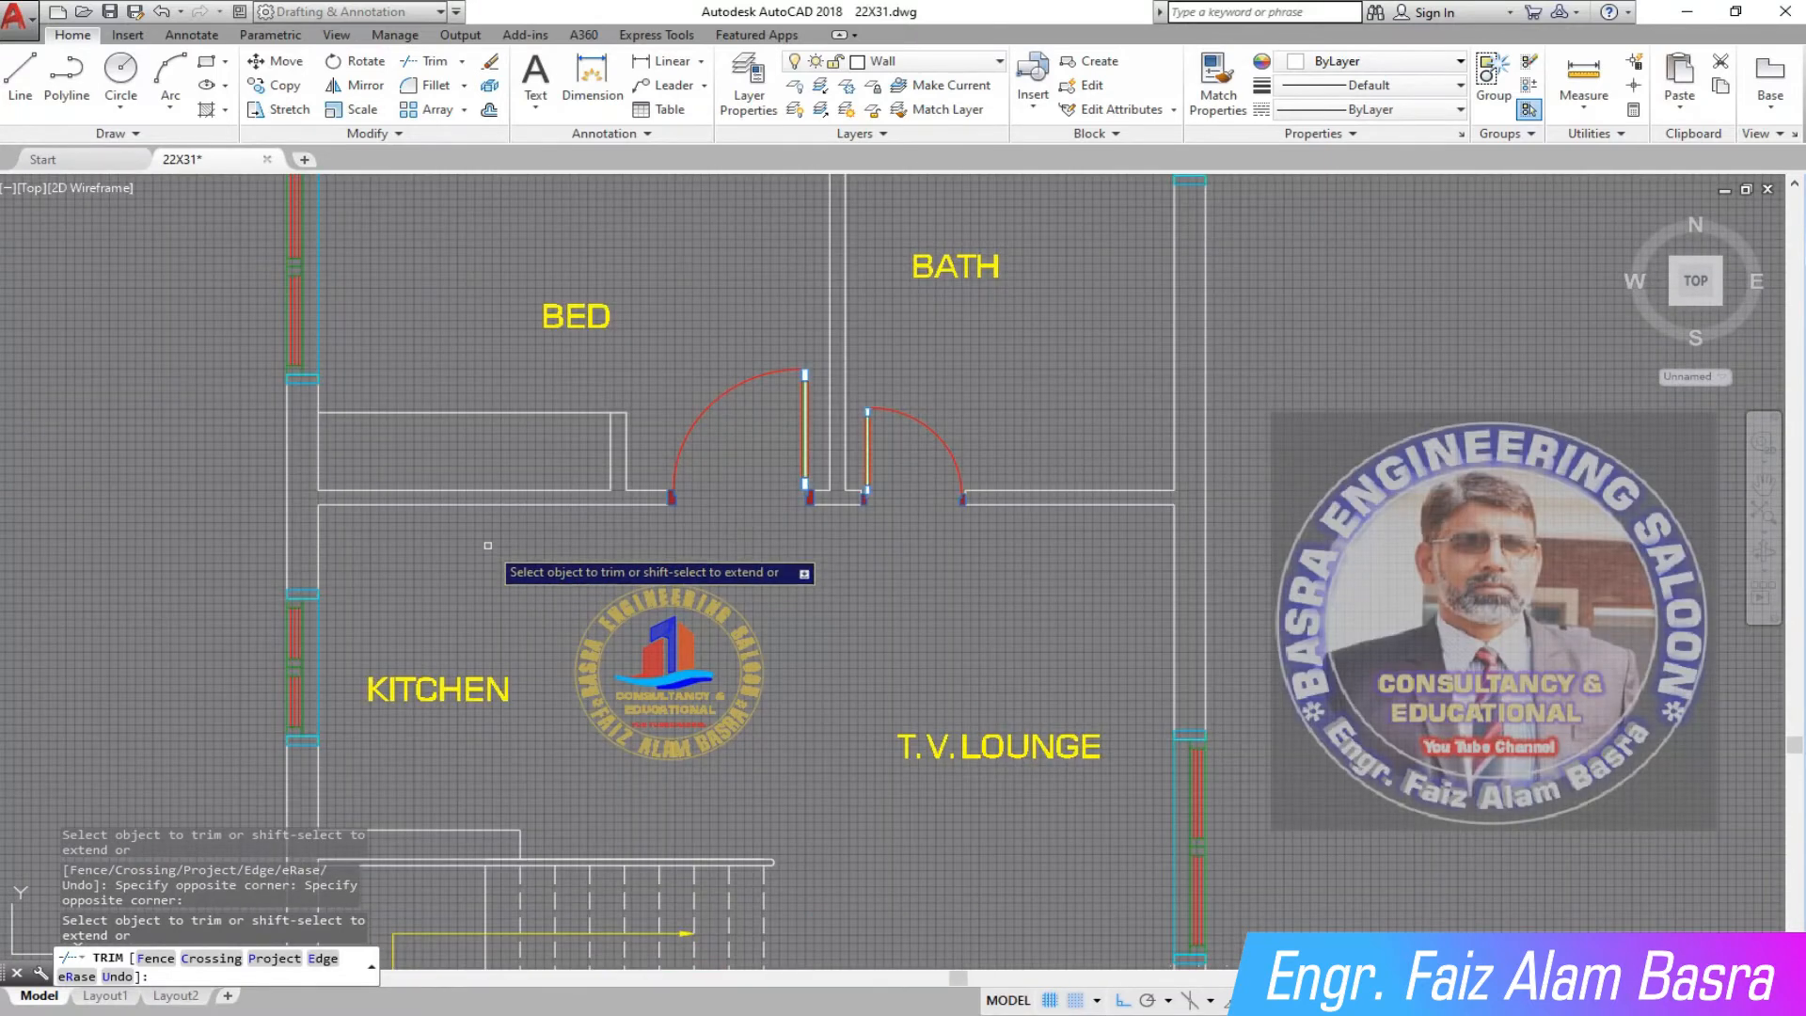
Draw a diagonal line across the bedroom recess from its lower outer-wall corner to the upper corner at the partition.
click(20, 75)
click(325, 489)
click(619, 413)
key(Return)
scroll(487, 463, down, 3)
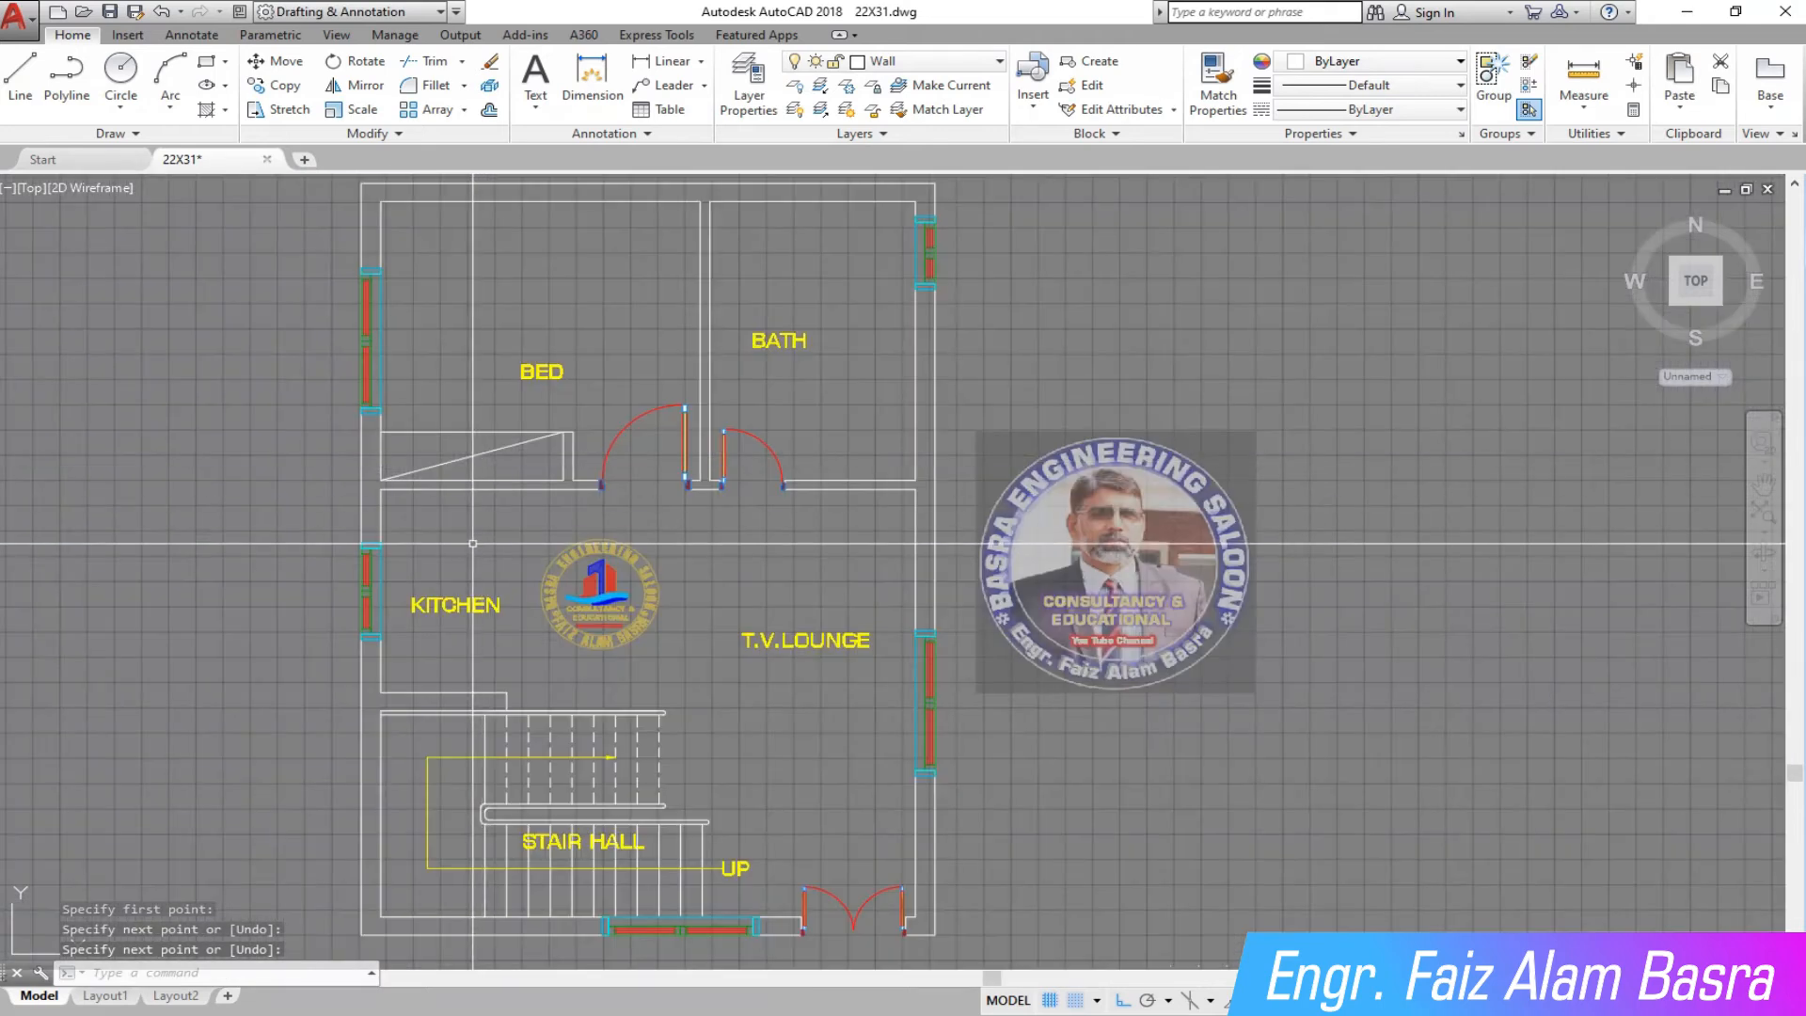
Hatch the house walls and the recess's lower triangle with the ANSI31 pattern.
scroll(473, 541, down, 2)
scroll(435, 481, up, 2)
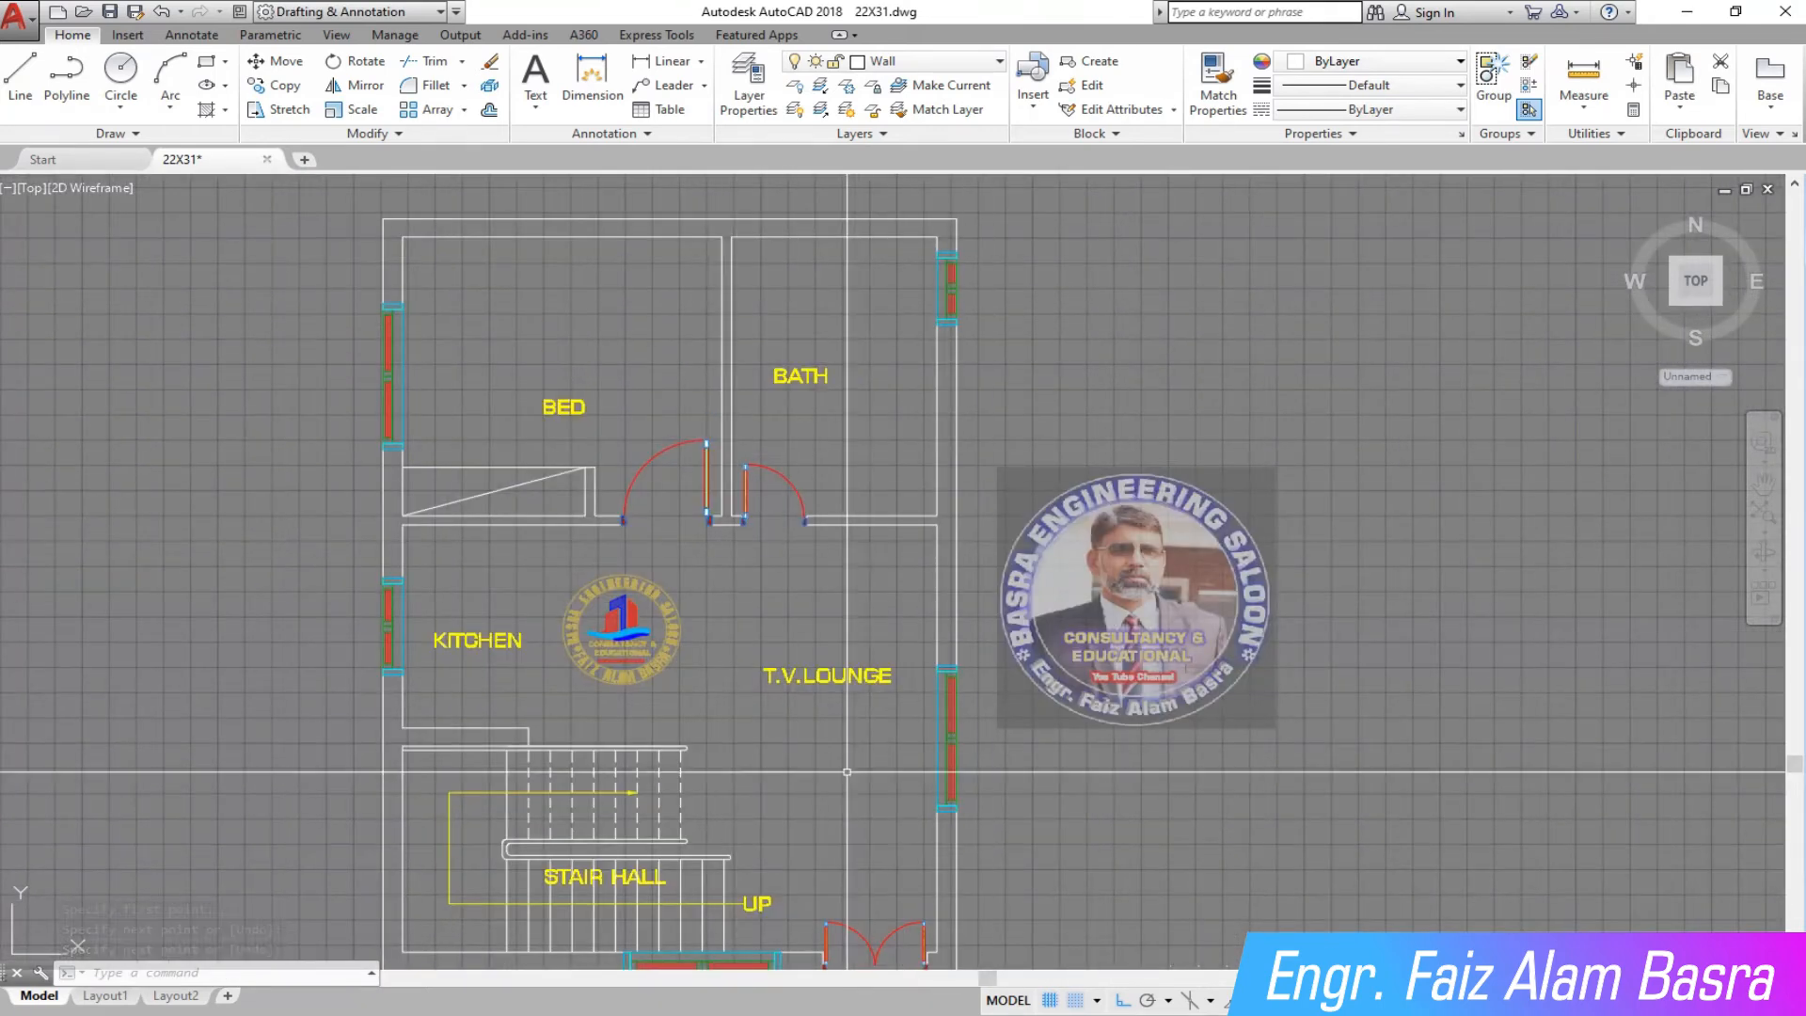
scroll(670, 492, down, 2)
scroll(698, 799, up, 2)
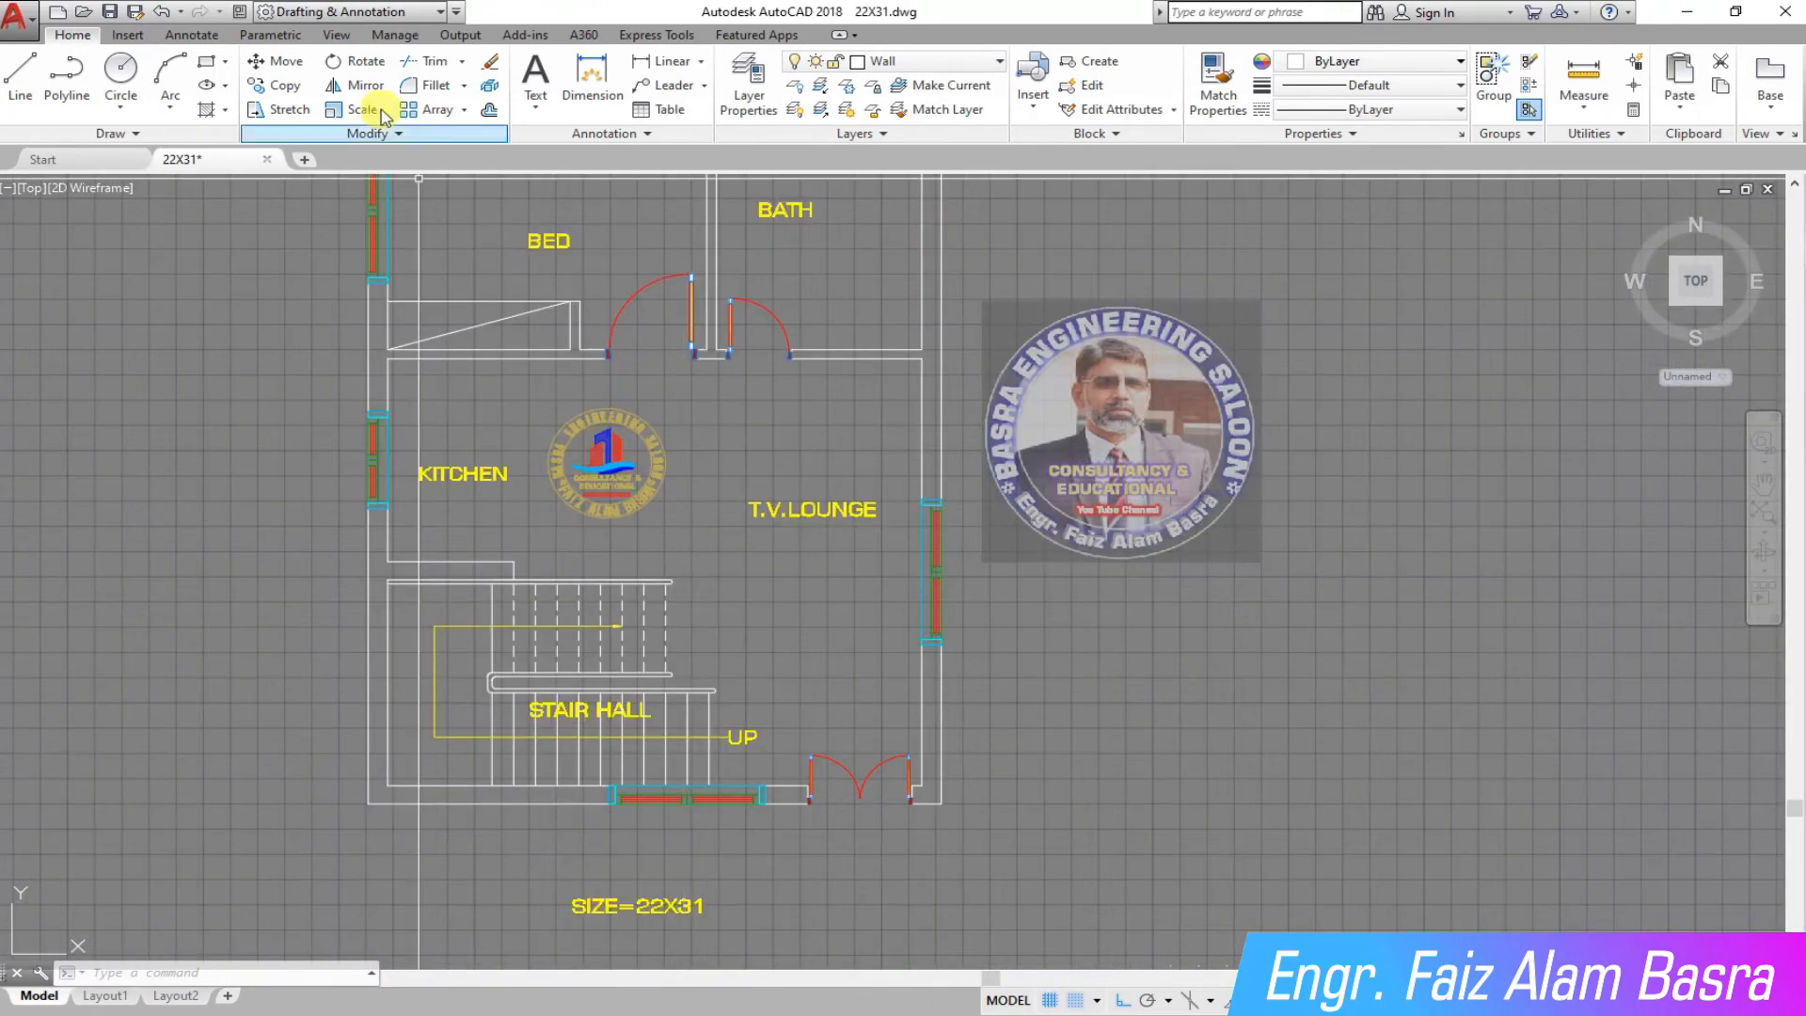
click(209, 111)
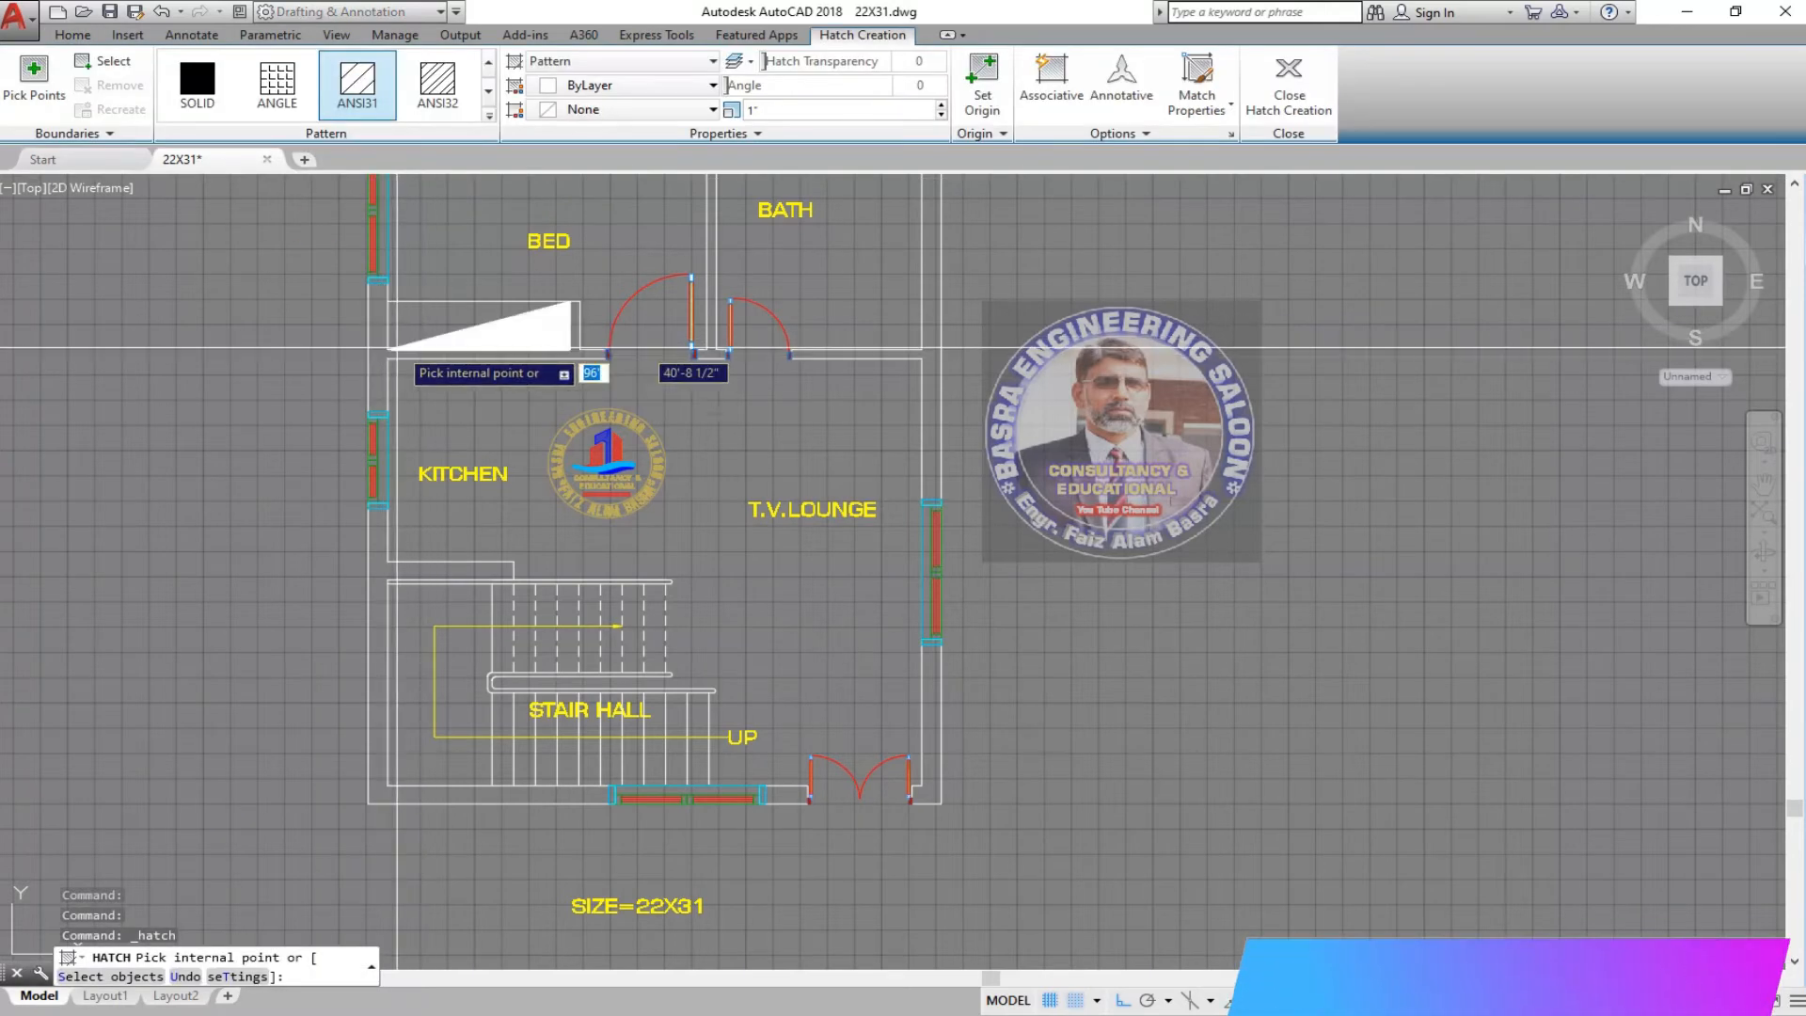
click(405, 443)
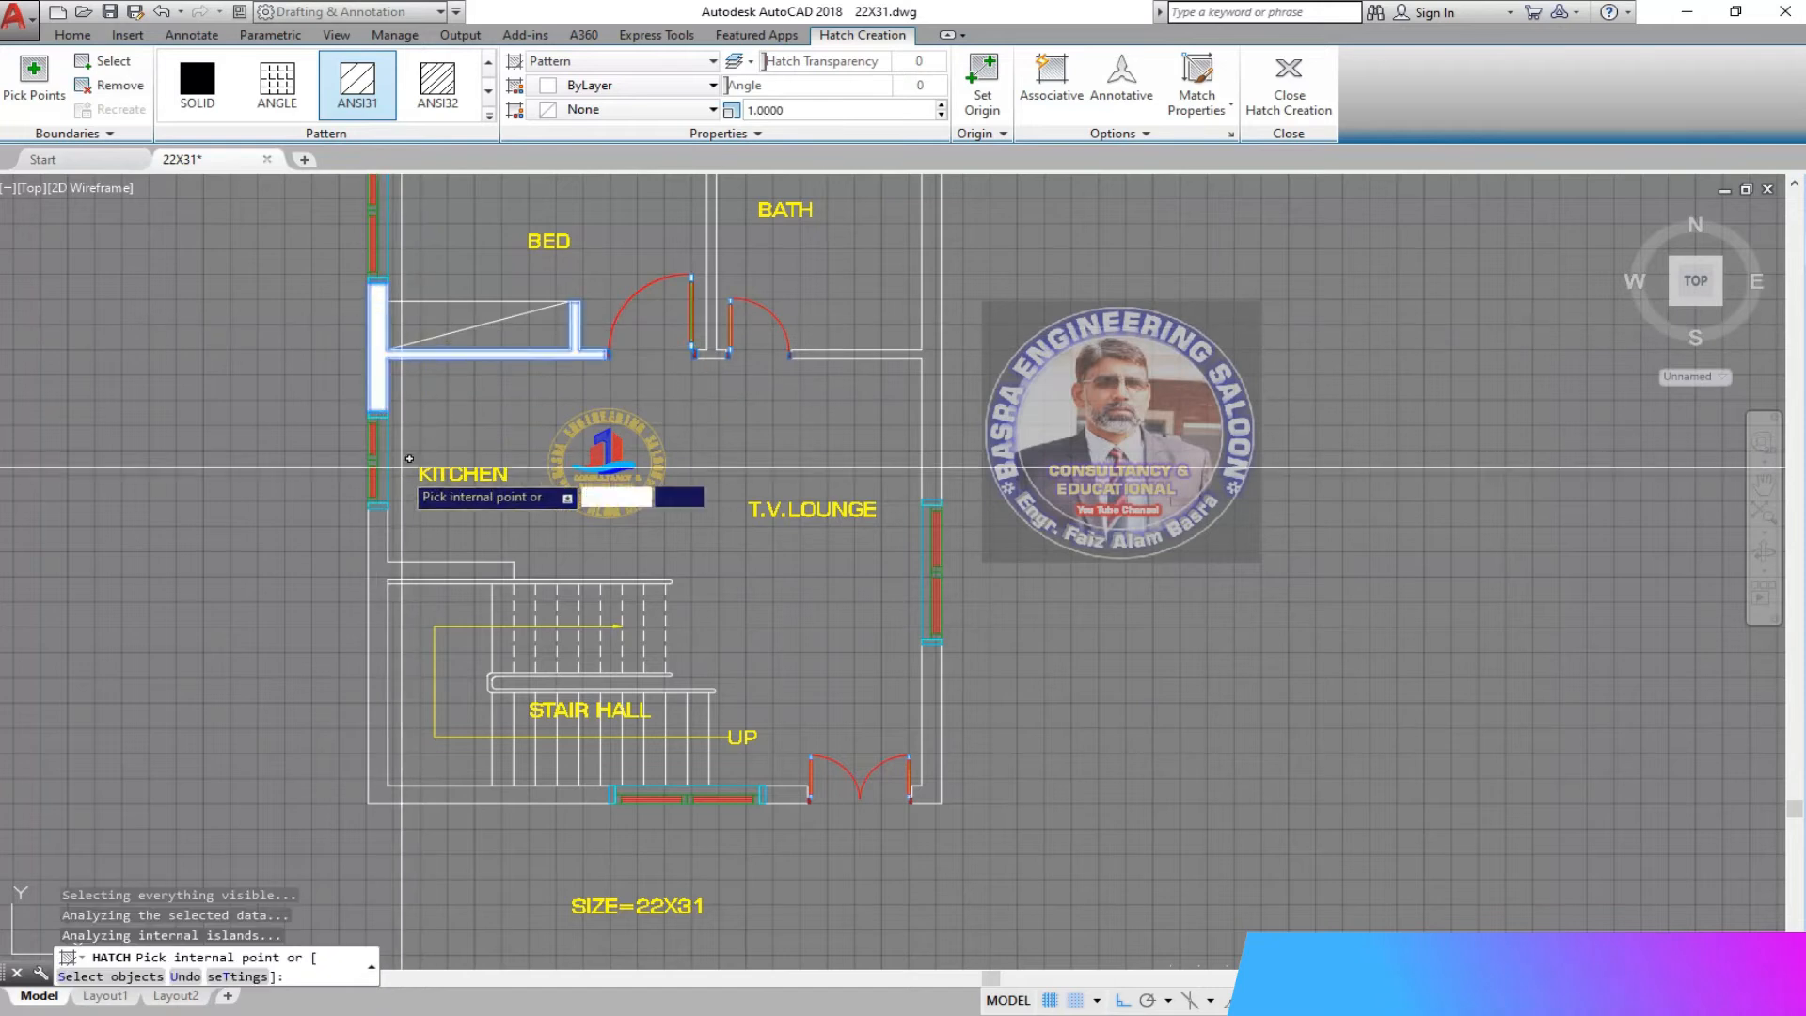
click(801, 795)
click(932, 793)
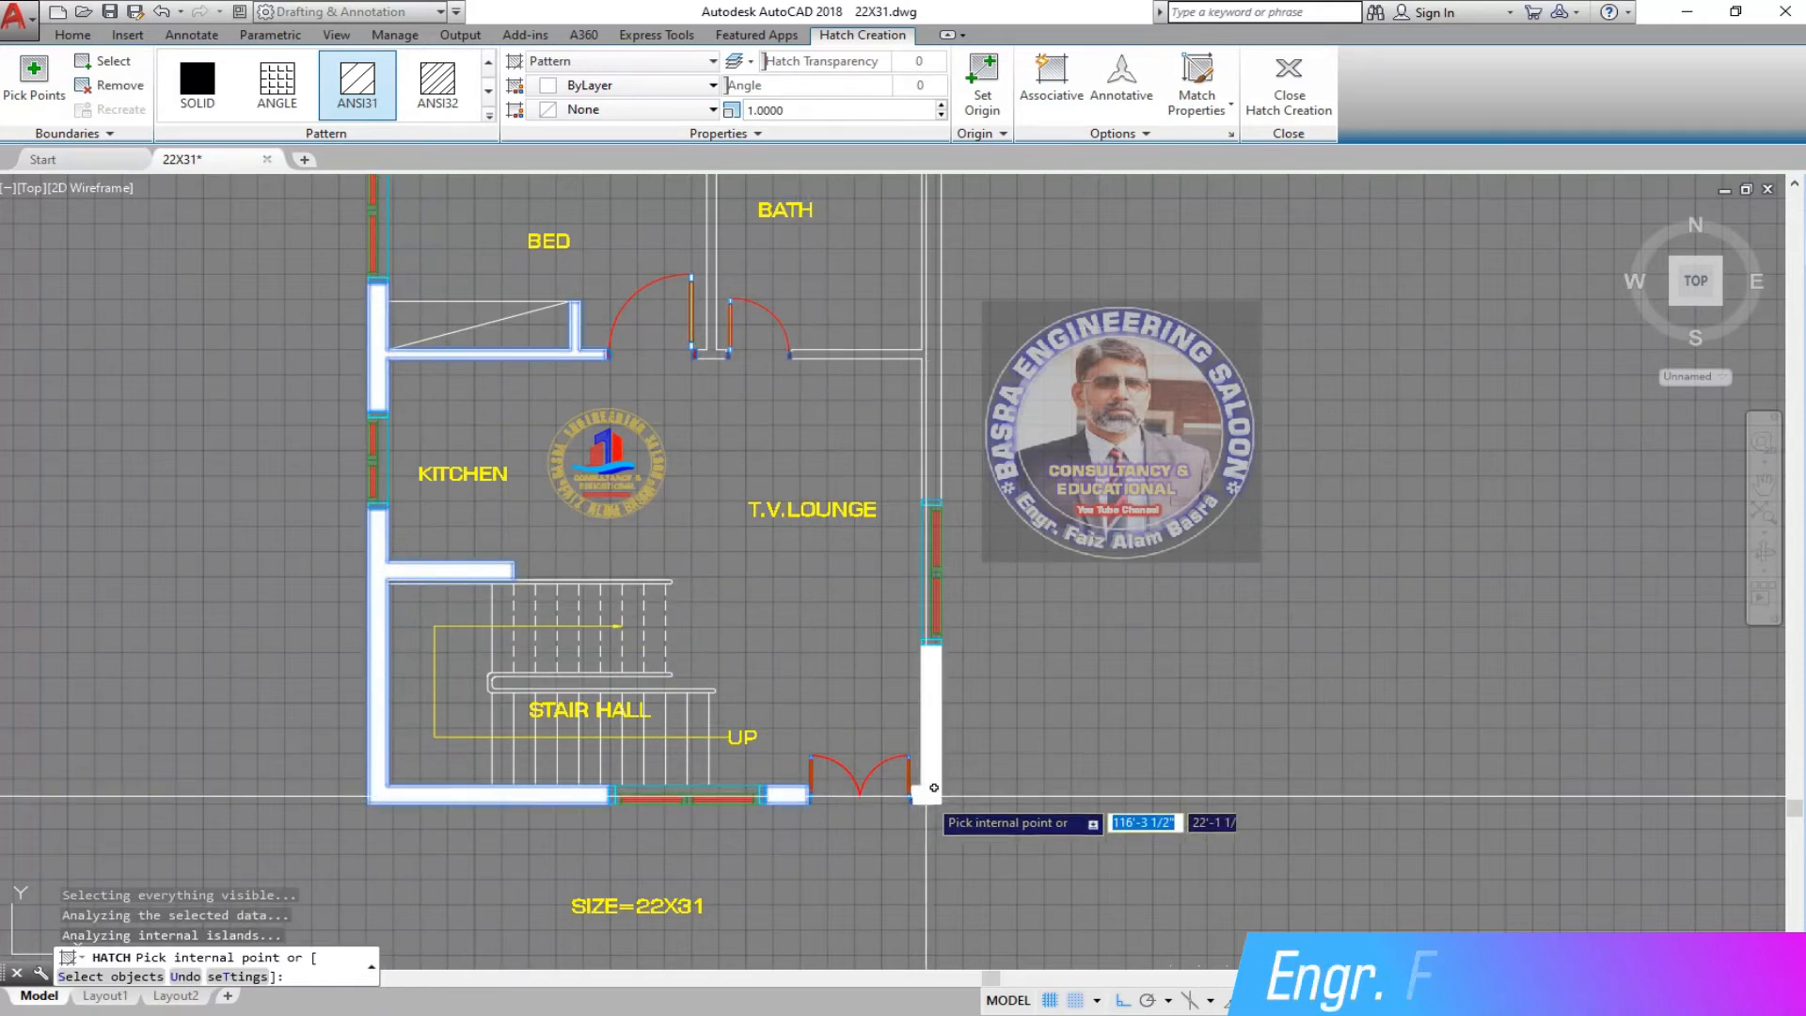
scroll(903, 230, down, 5)
scroll(947, 331, up, 5)
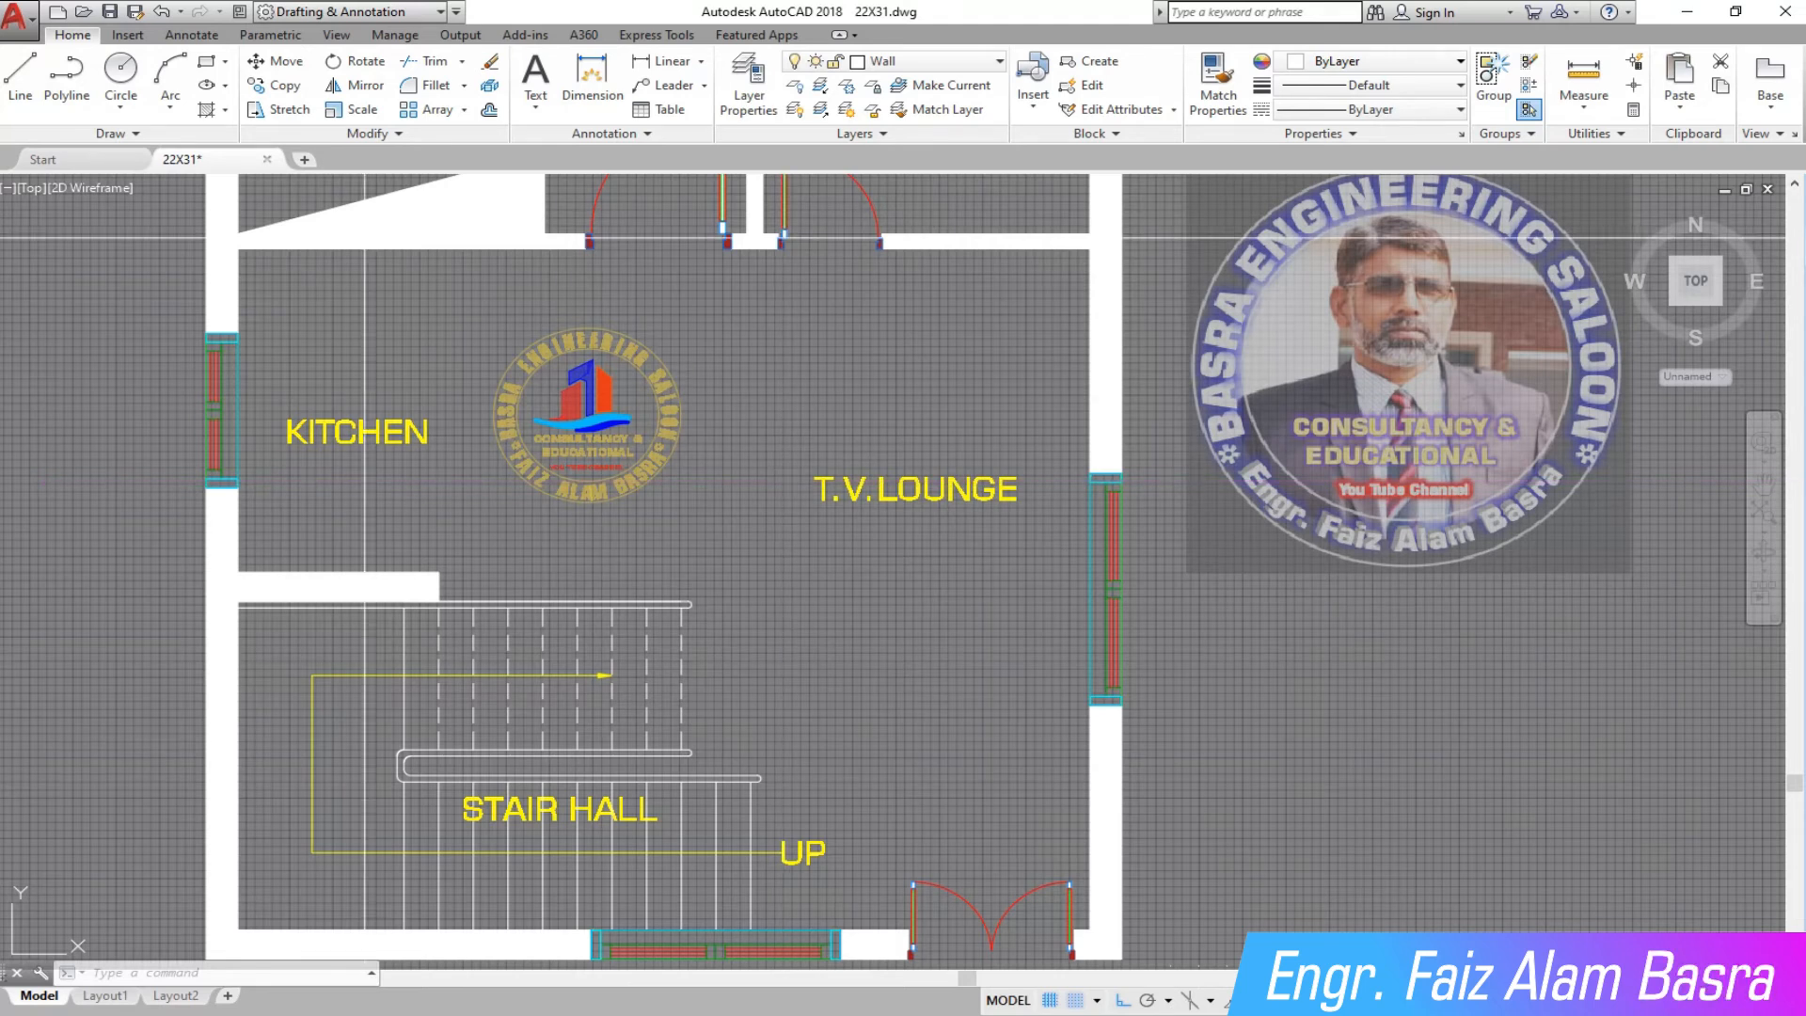
scroll(242, 486, down, 5)
scroll(420, 646, up, 3)
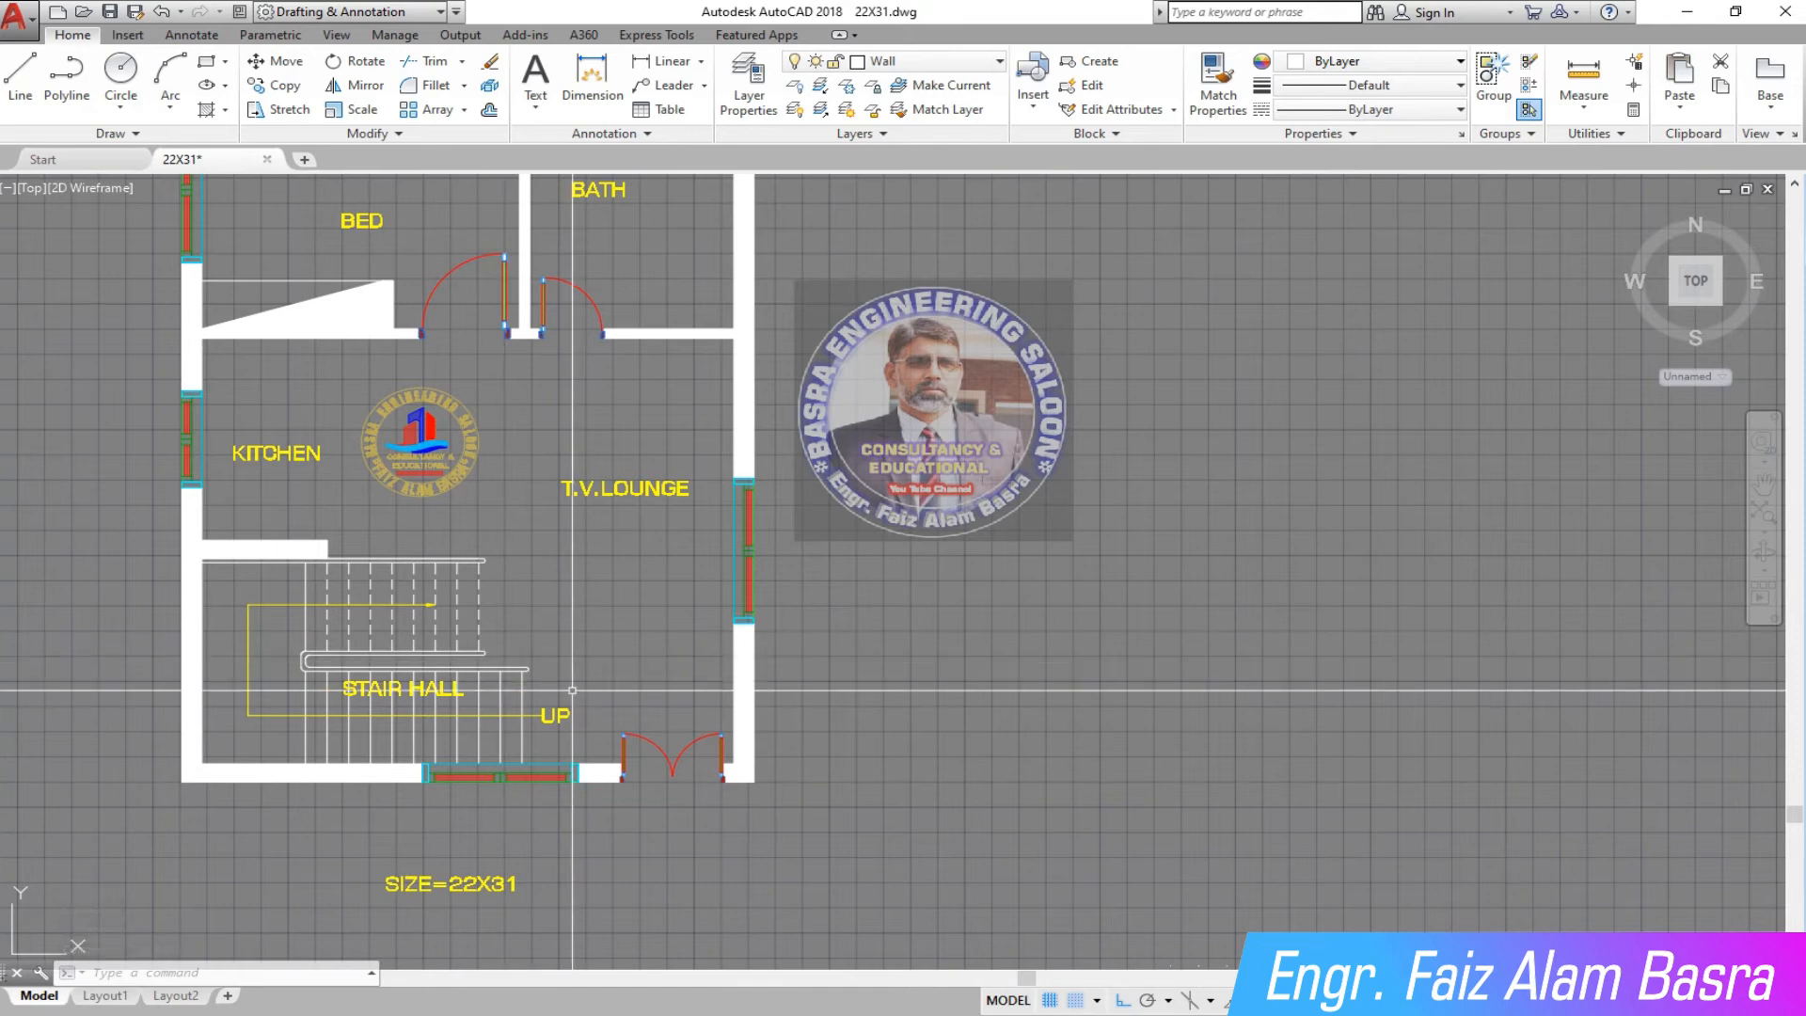
scroll(574, 684, down, 2)
scroll(299, 457, up, 2)
scroll(755, 516, down, 4)
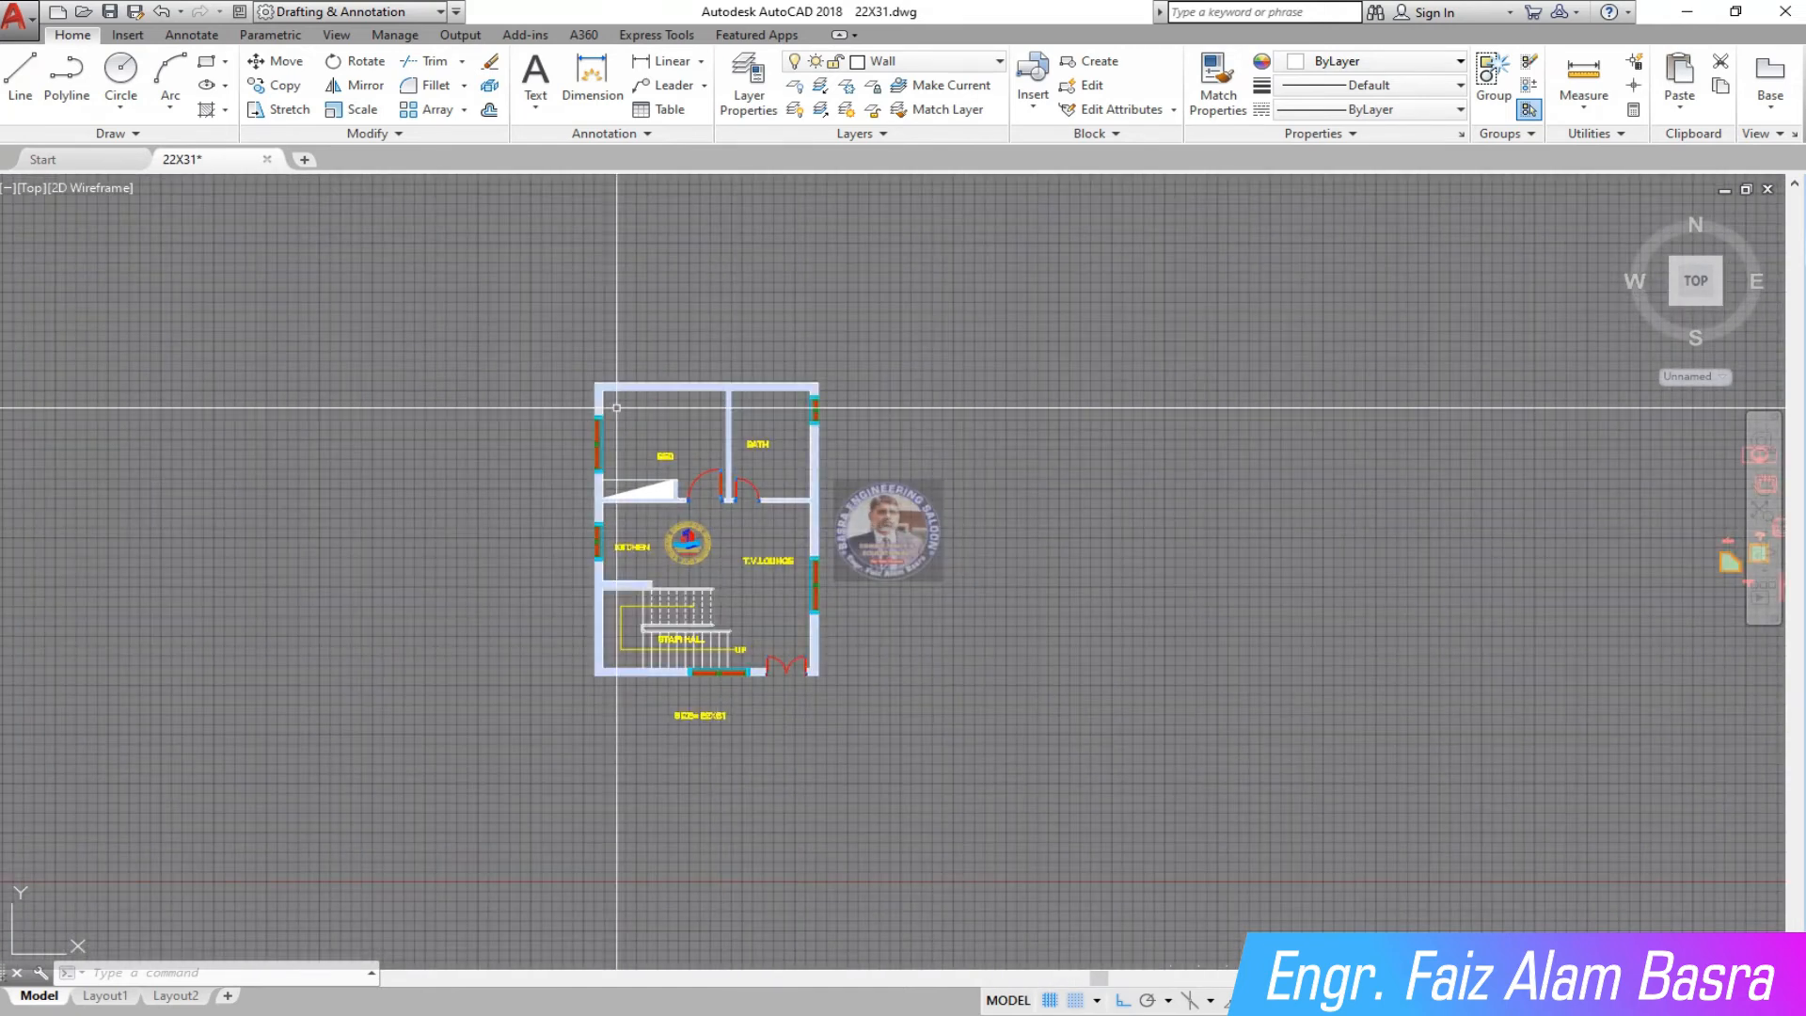
Copy the double bed with nightstands and rug from the reference plan against the bedroom's upper wall, with Ortho off.
click(285, 84)
scroll(950, 609, down, 4)
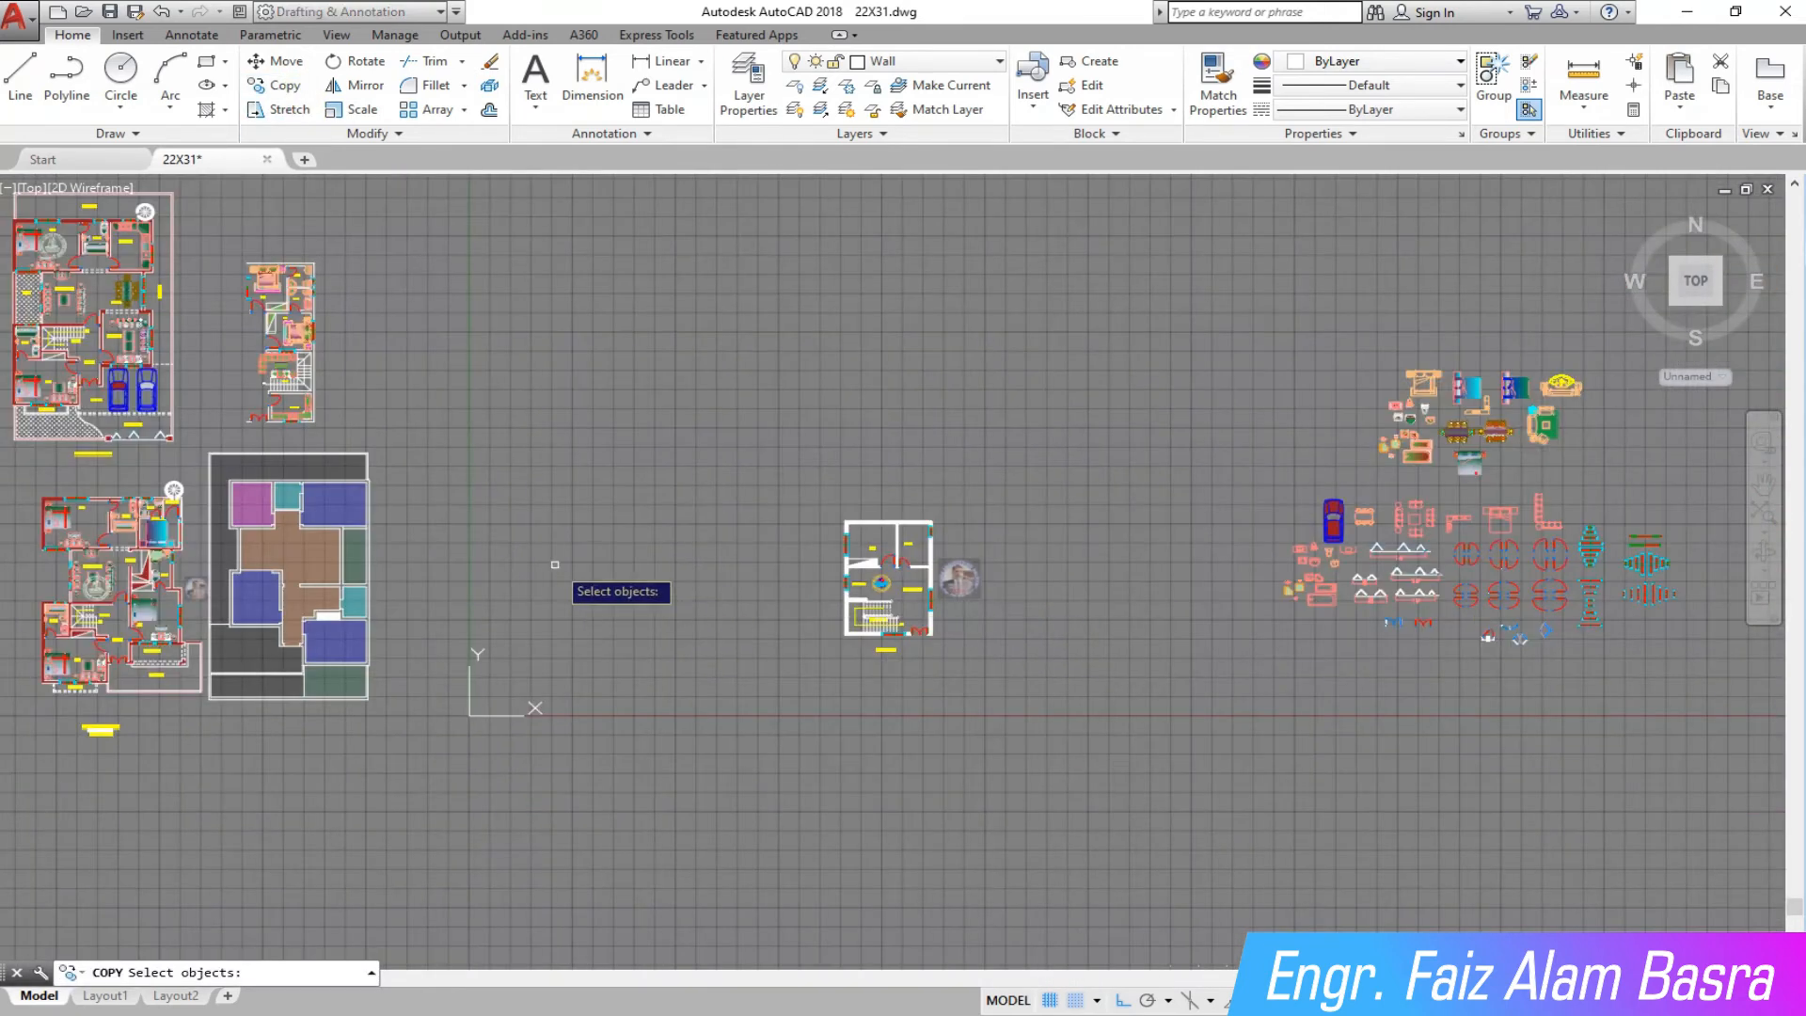
scroll(282, 284, up, 12)
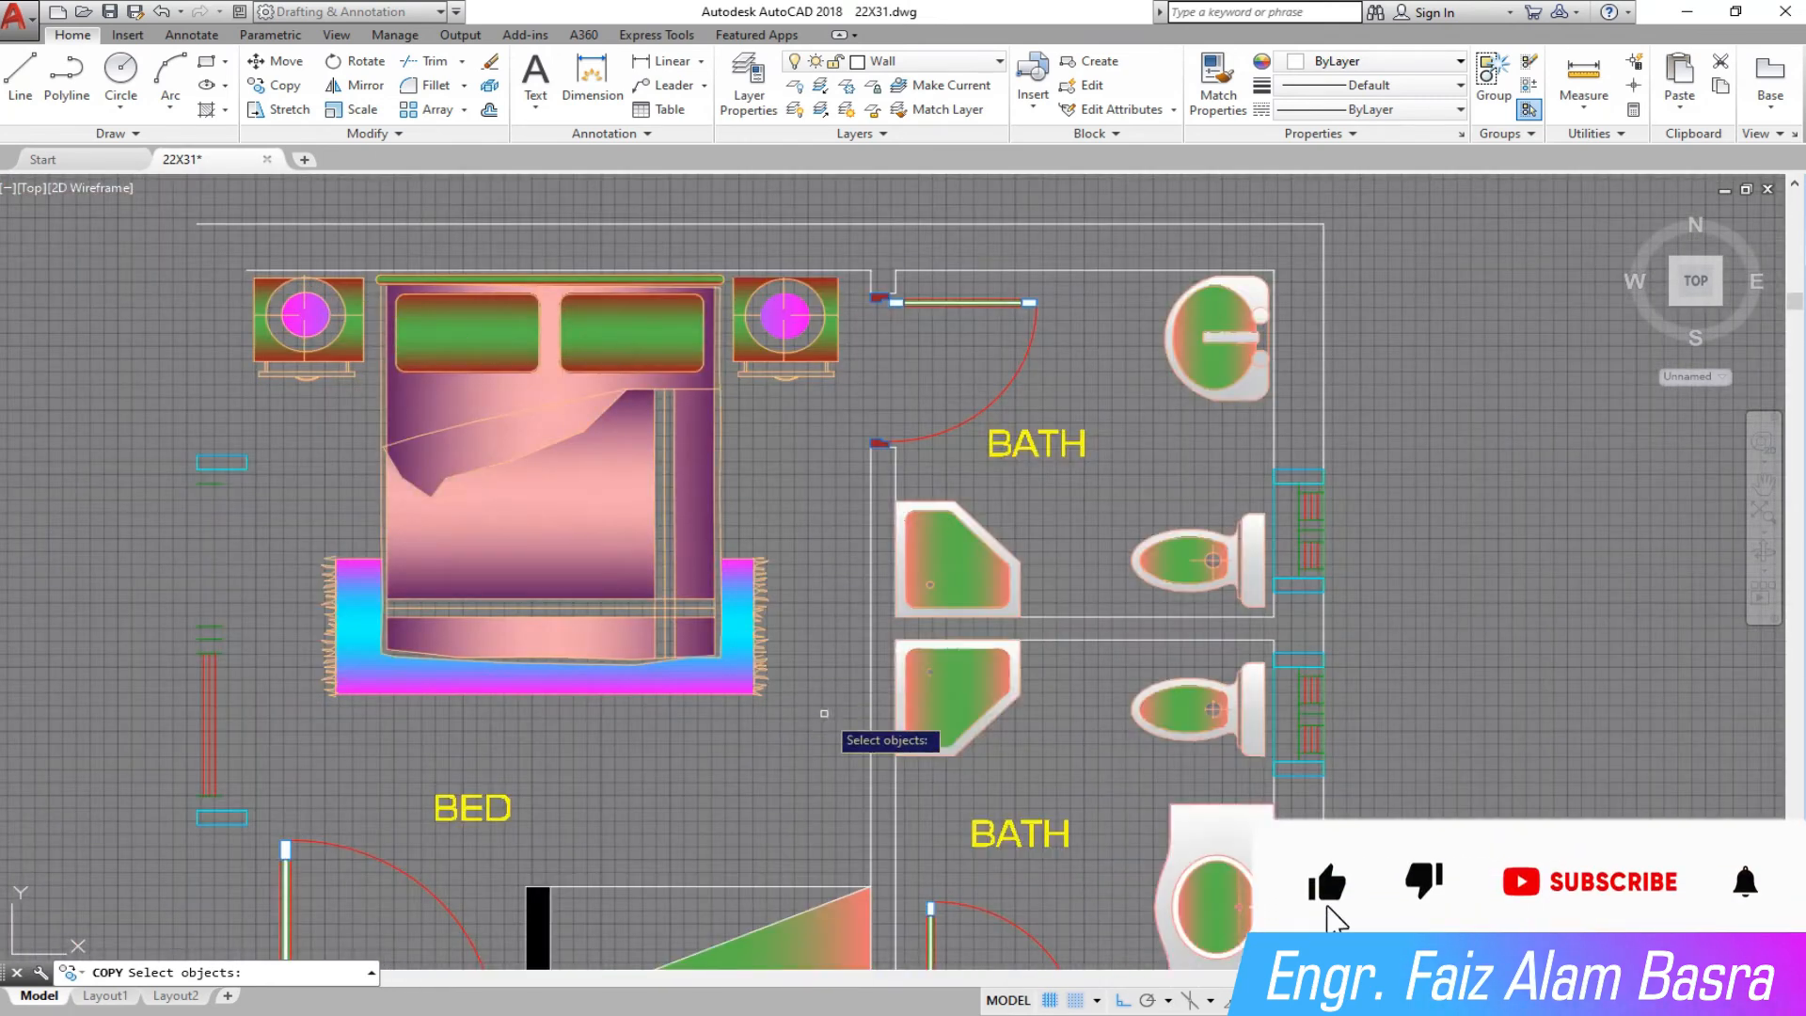
click(849, 725)
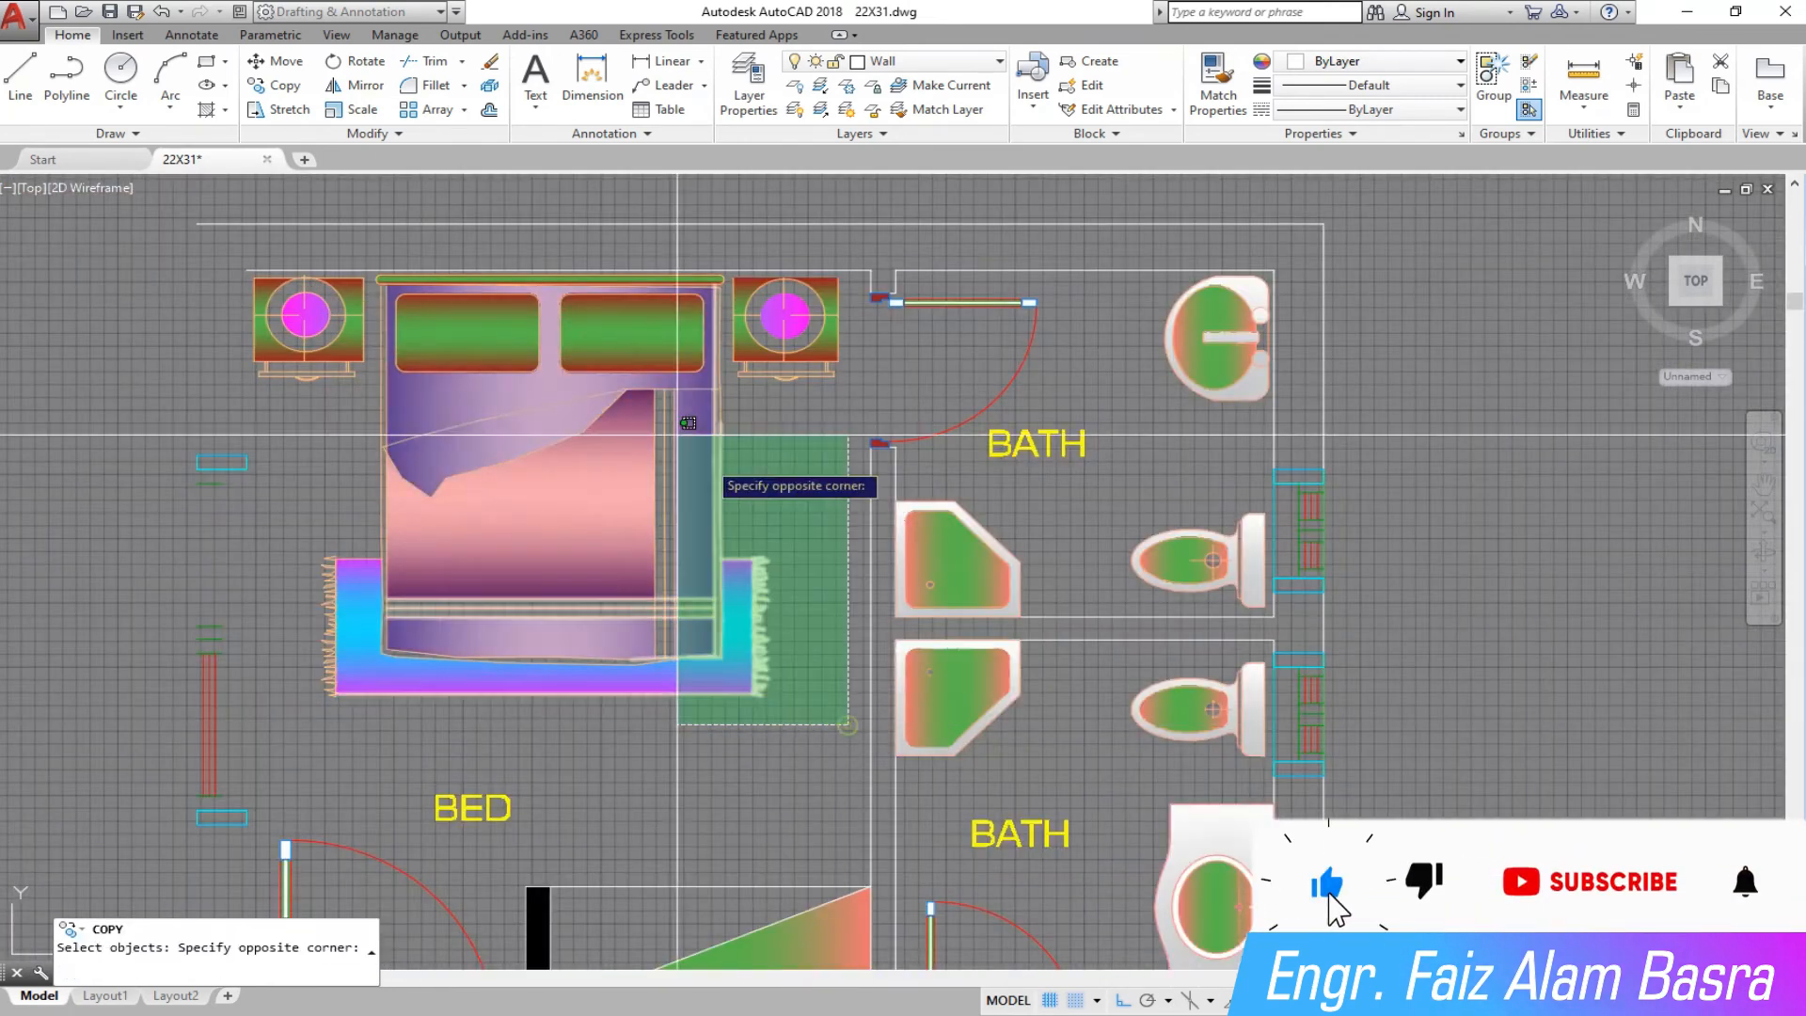
click(249, 268)
key(Return)
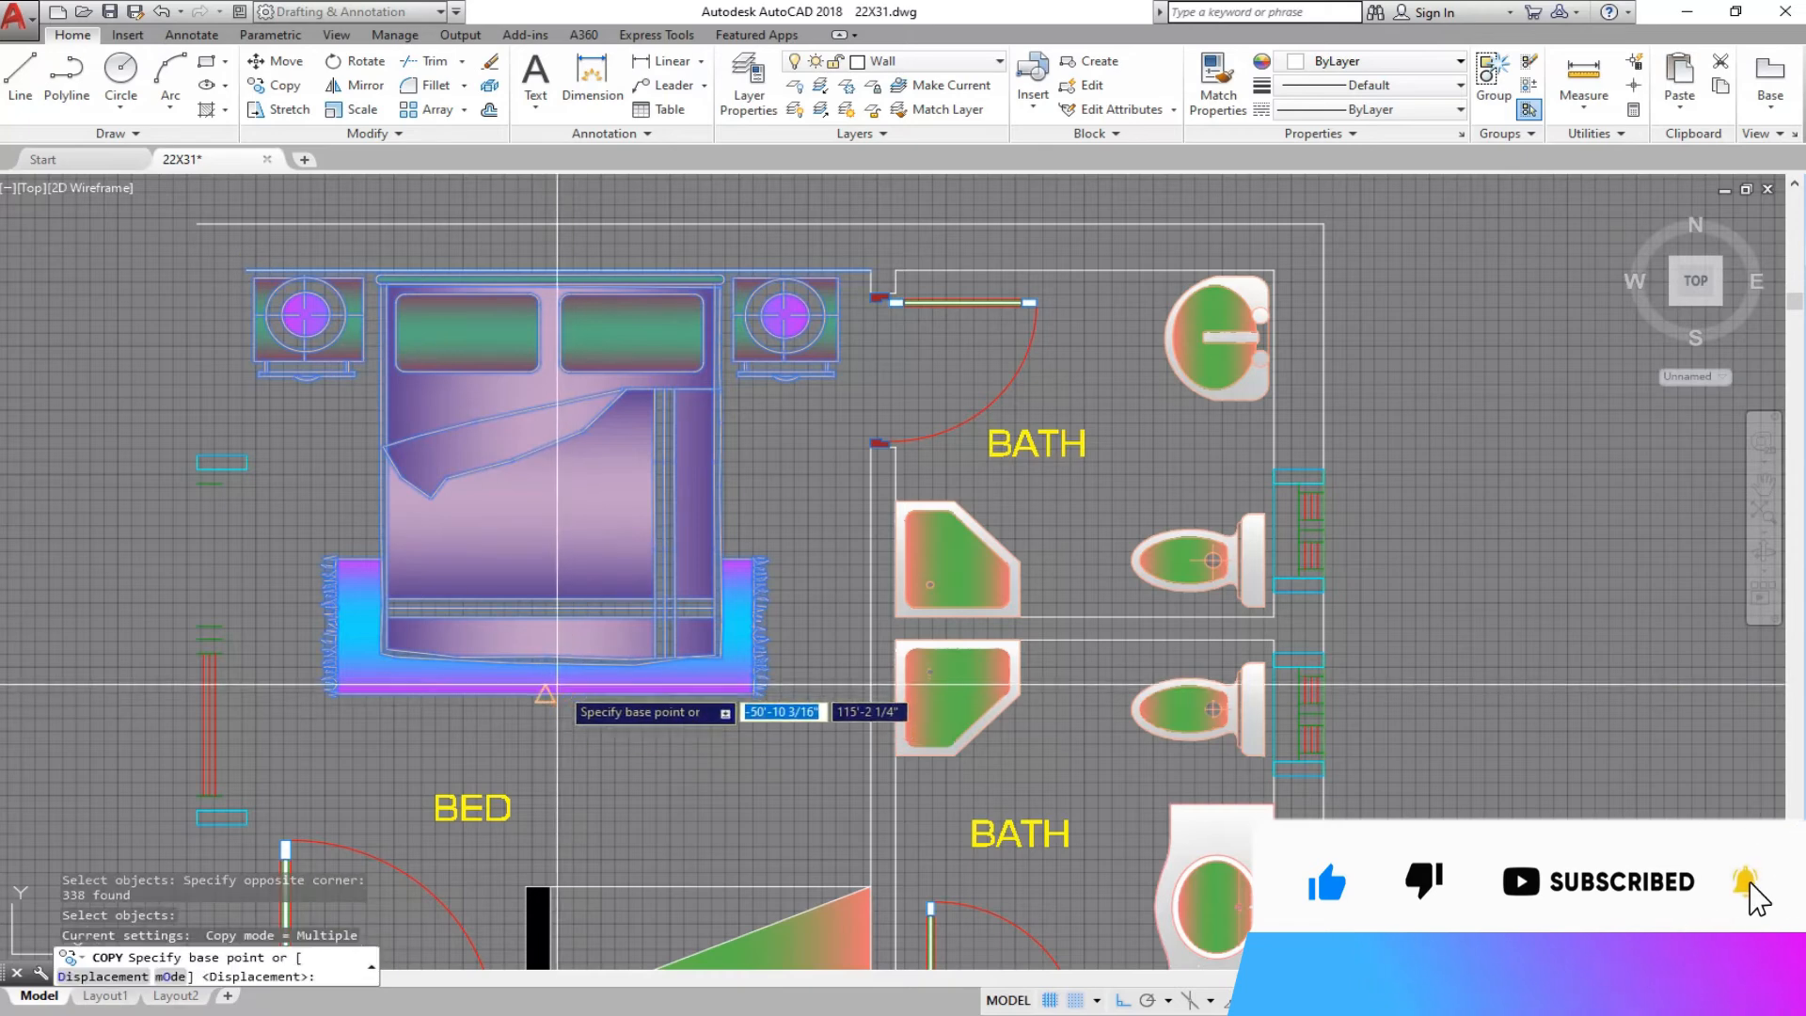
click(549, 696)
scroll(406, 562, down, 6)
scroll(366, 530, down, 5)
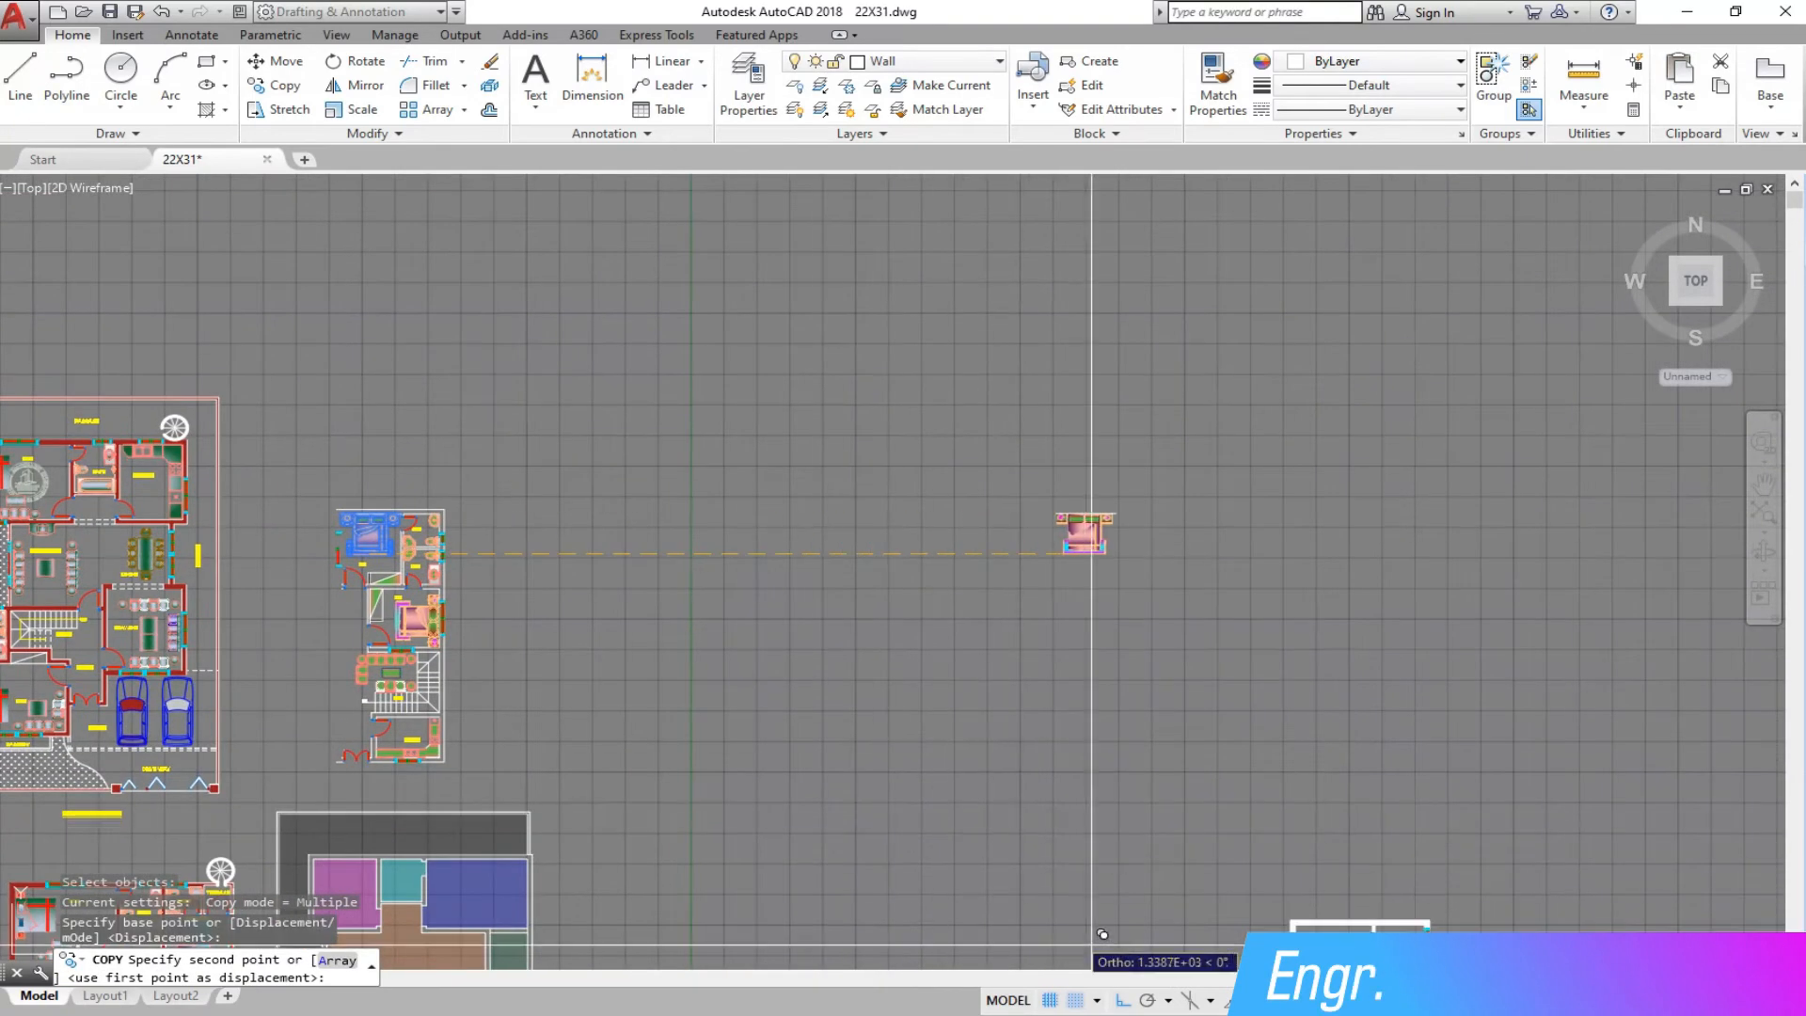
click(1125, 1000)
scroll(602, 381, up, 4)
scroll(559, 339, down, 9)
scroll(732, 462, up, 13)
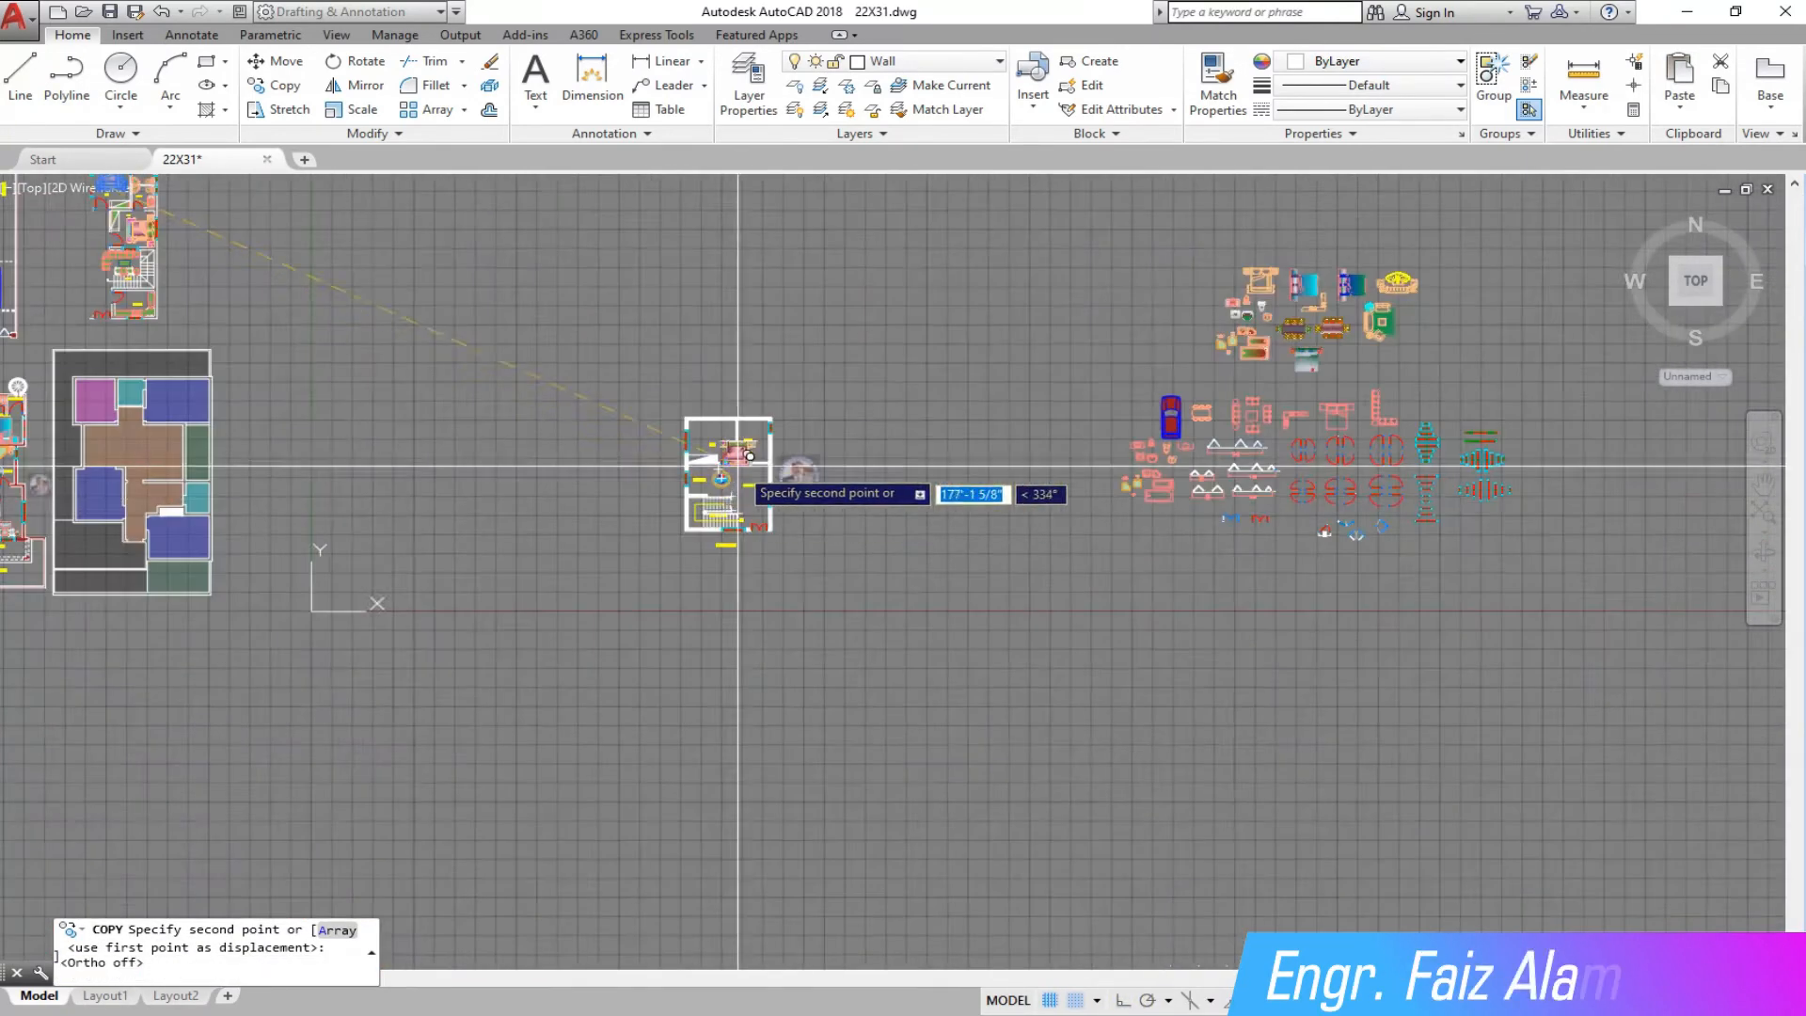
middle_drag(638, 435, 637, 482)
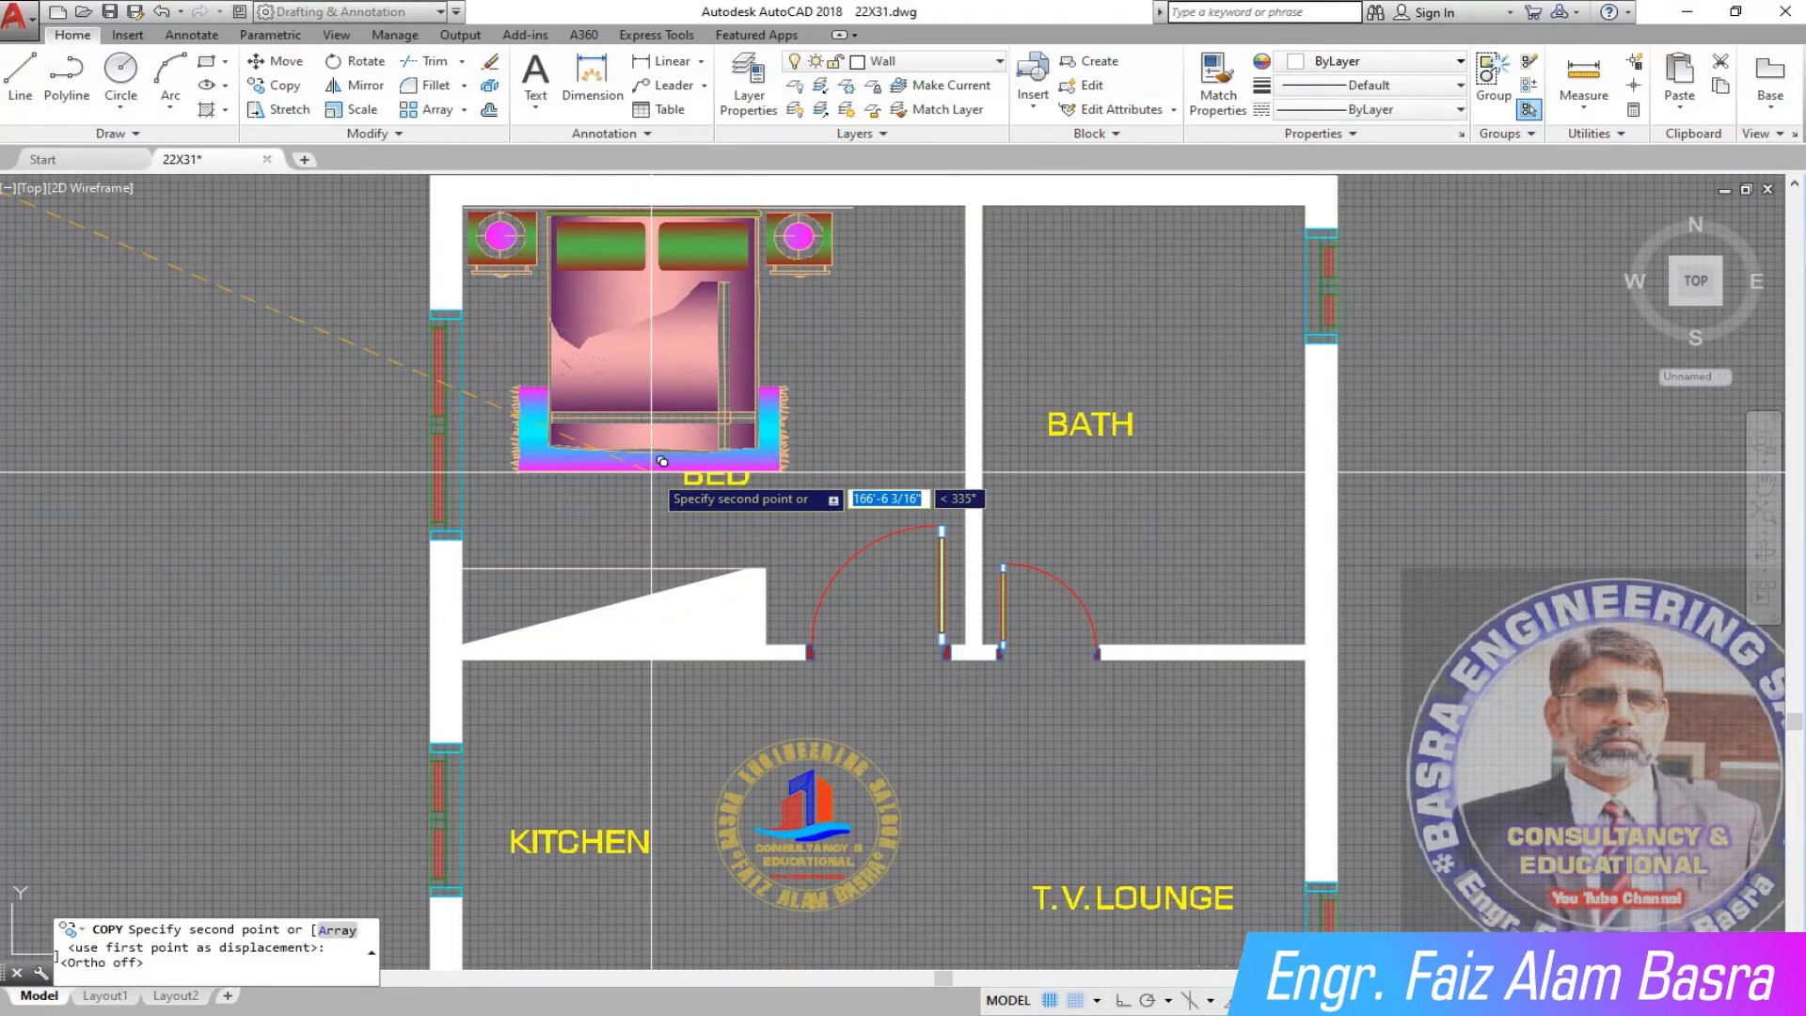
click(650, 473)
right_click(650, 474)
click(667, 488)
Erase the stray wall line copied along with the bed.
scroll(719, 198, up, 4)
scroll(983, 237, up, 4)
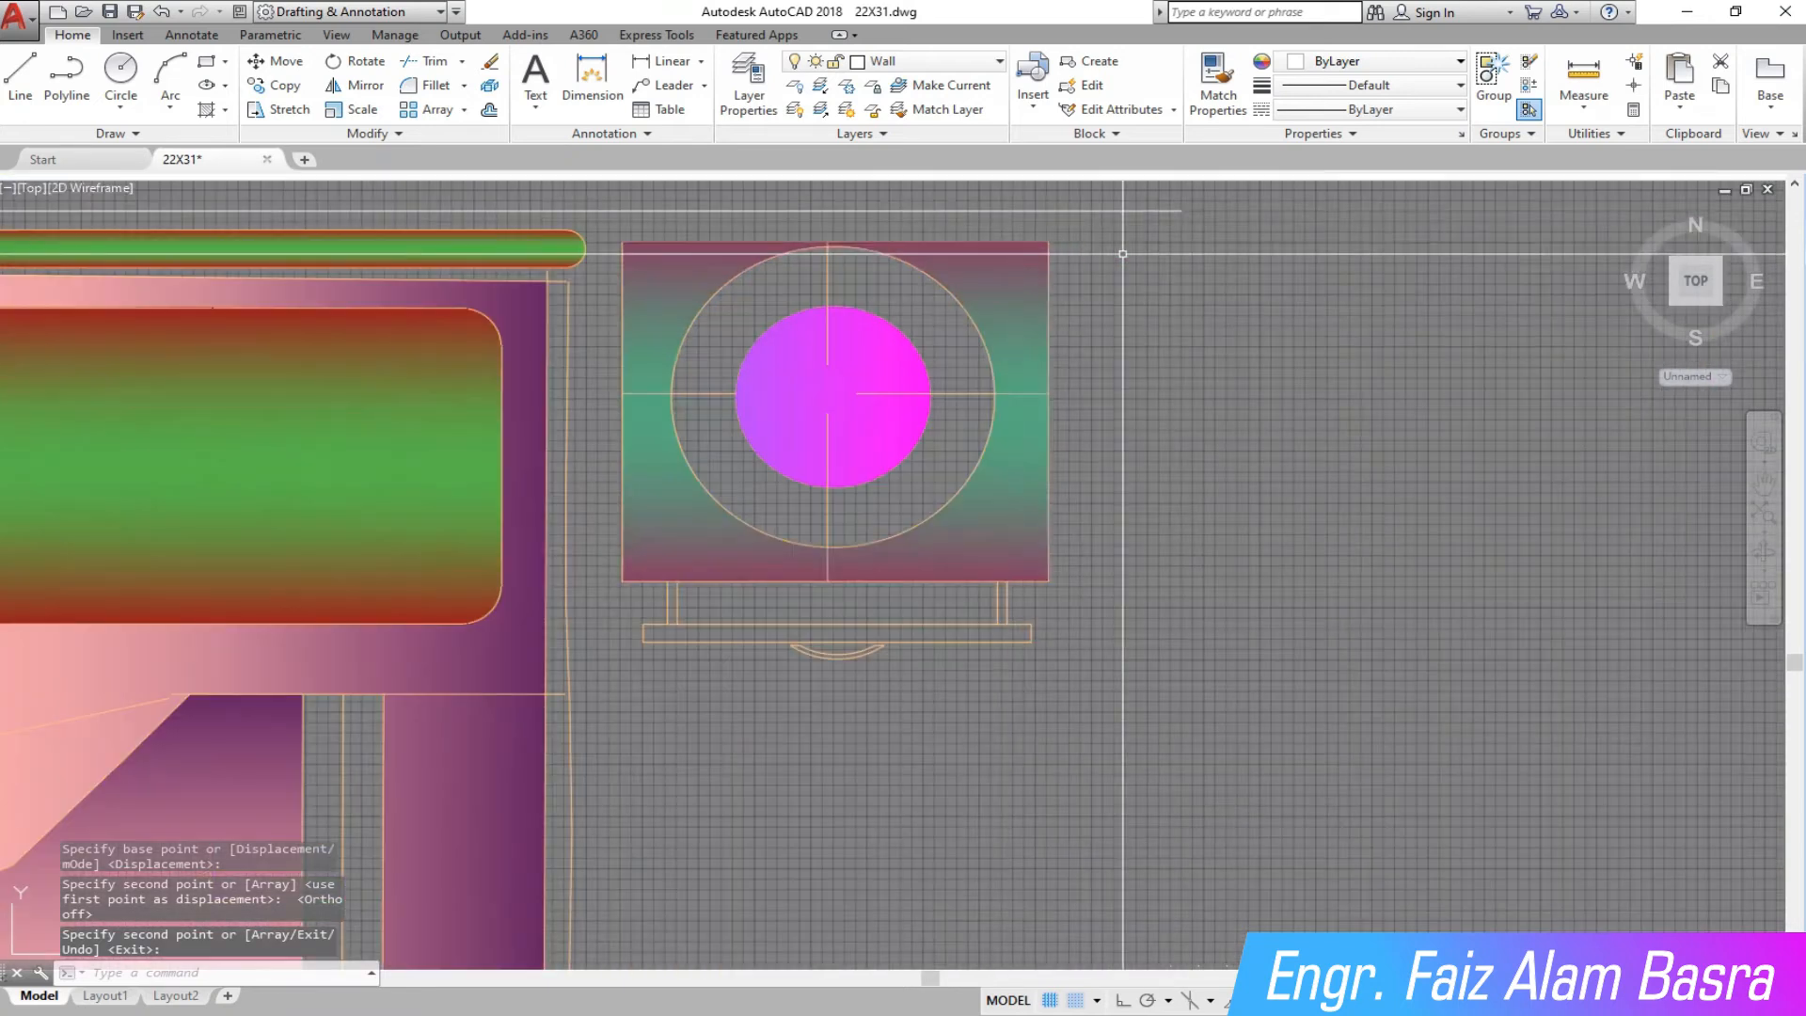
click(1157, 193)
click(1144, 216)
click(491, 62)
scroll(656, 261, down, 8)
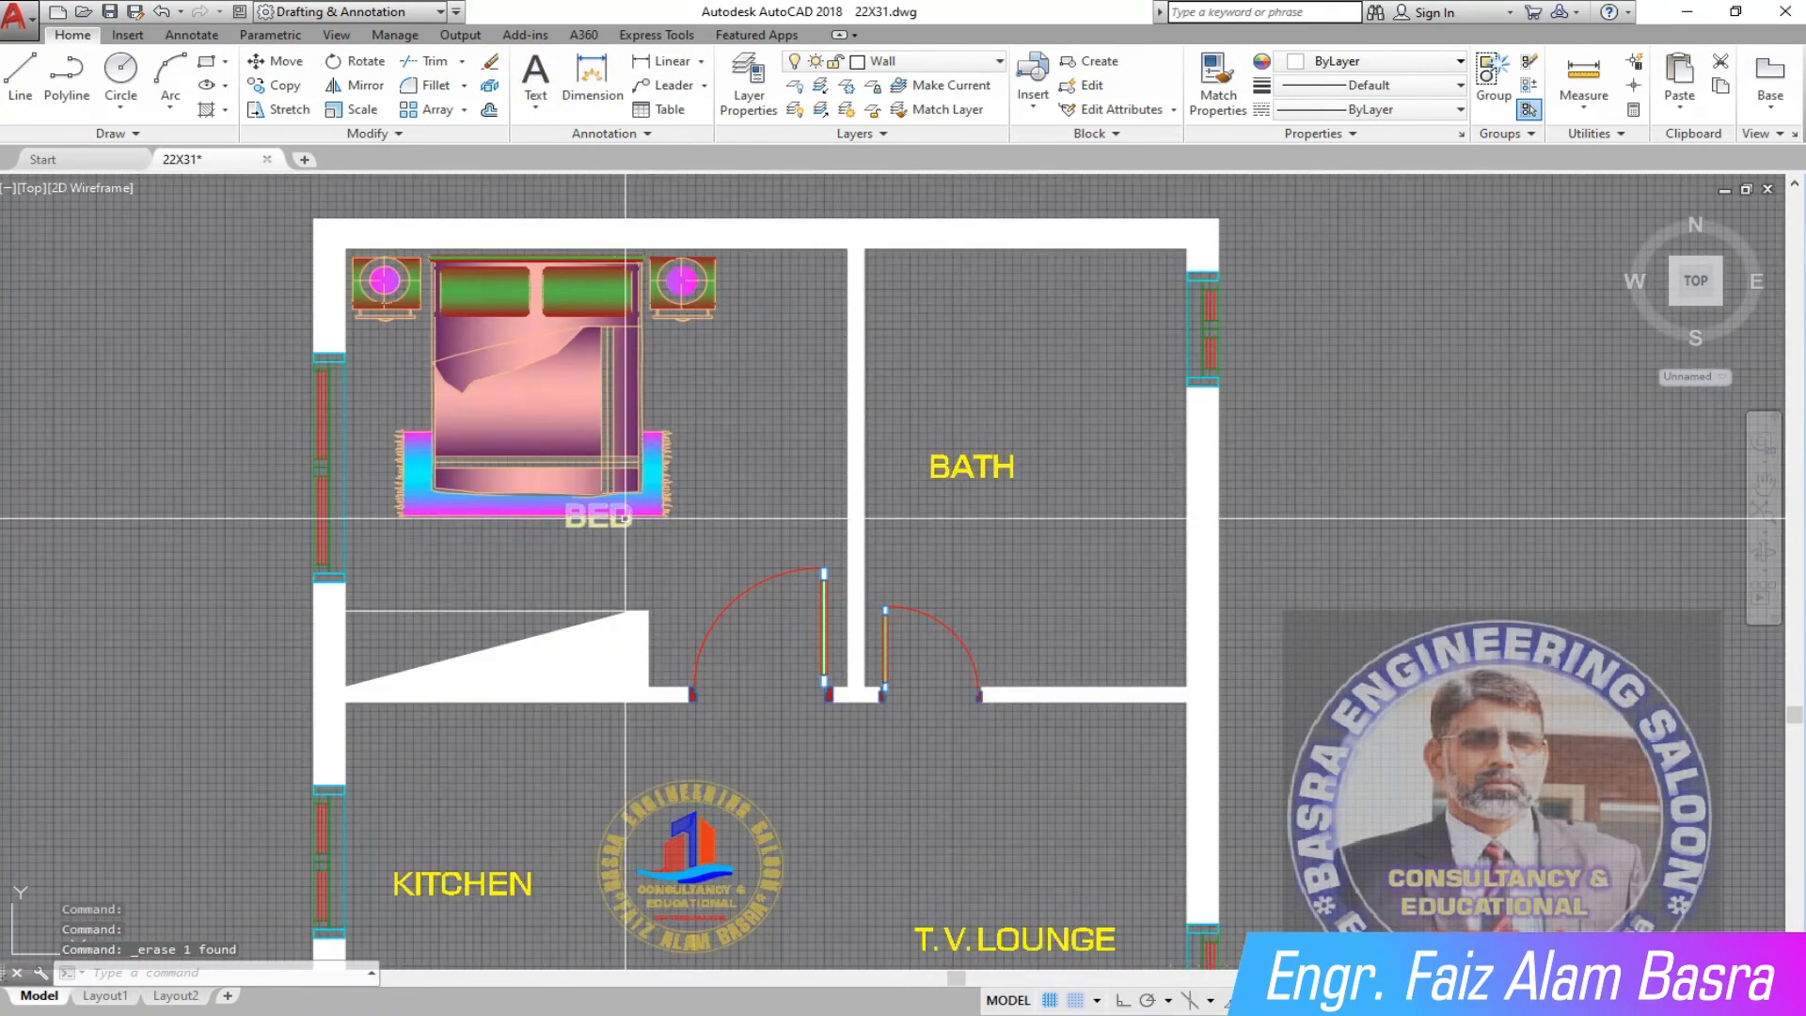
Move the BED label down, clear of the bed's rug.
click(295, 63)
right_click(610, 528)
click(757, 525)
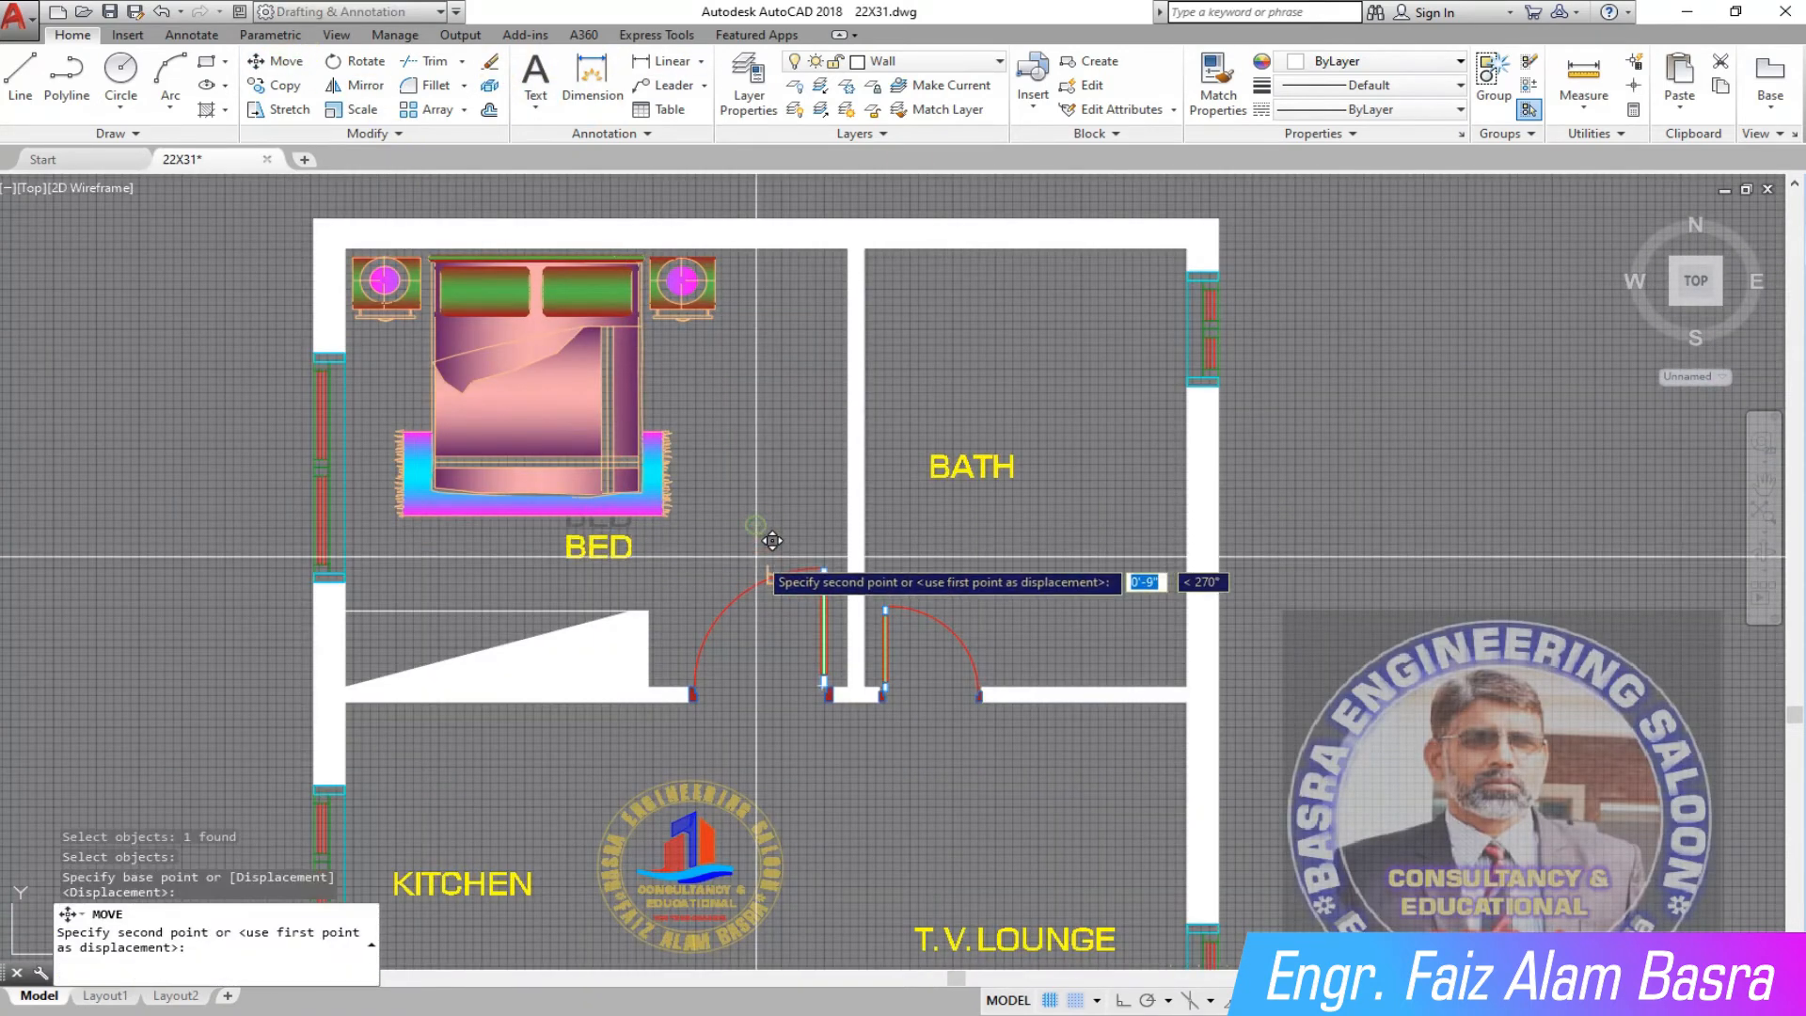
click(777, 572)
scroll(533, 532, down, 2)
scroll(858, 386, up, 2)
scroll(851, 386, down, 2)
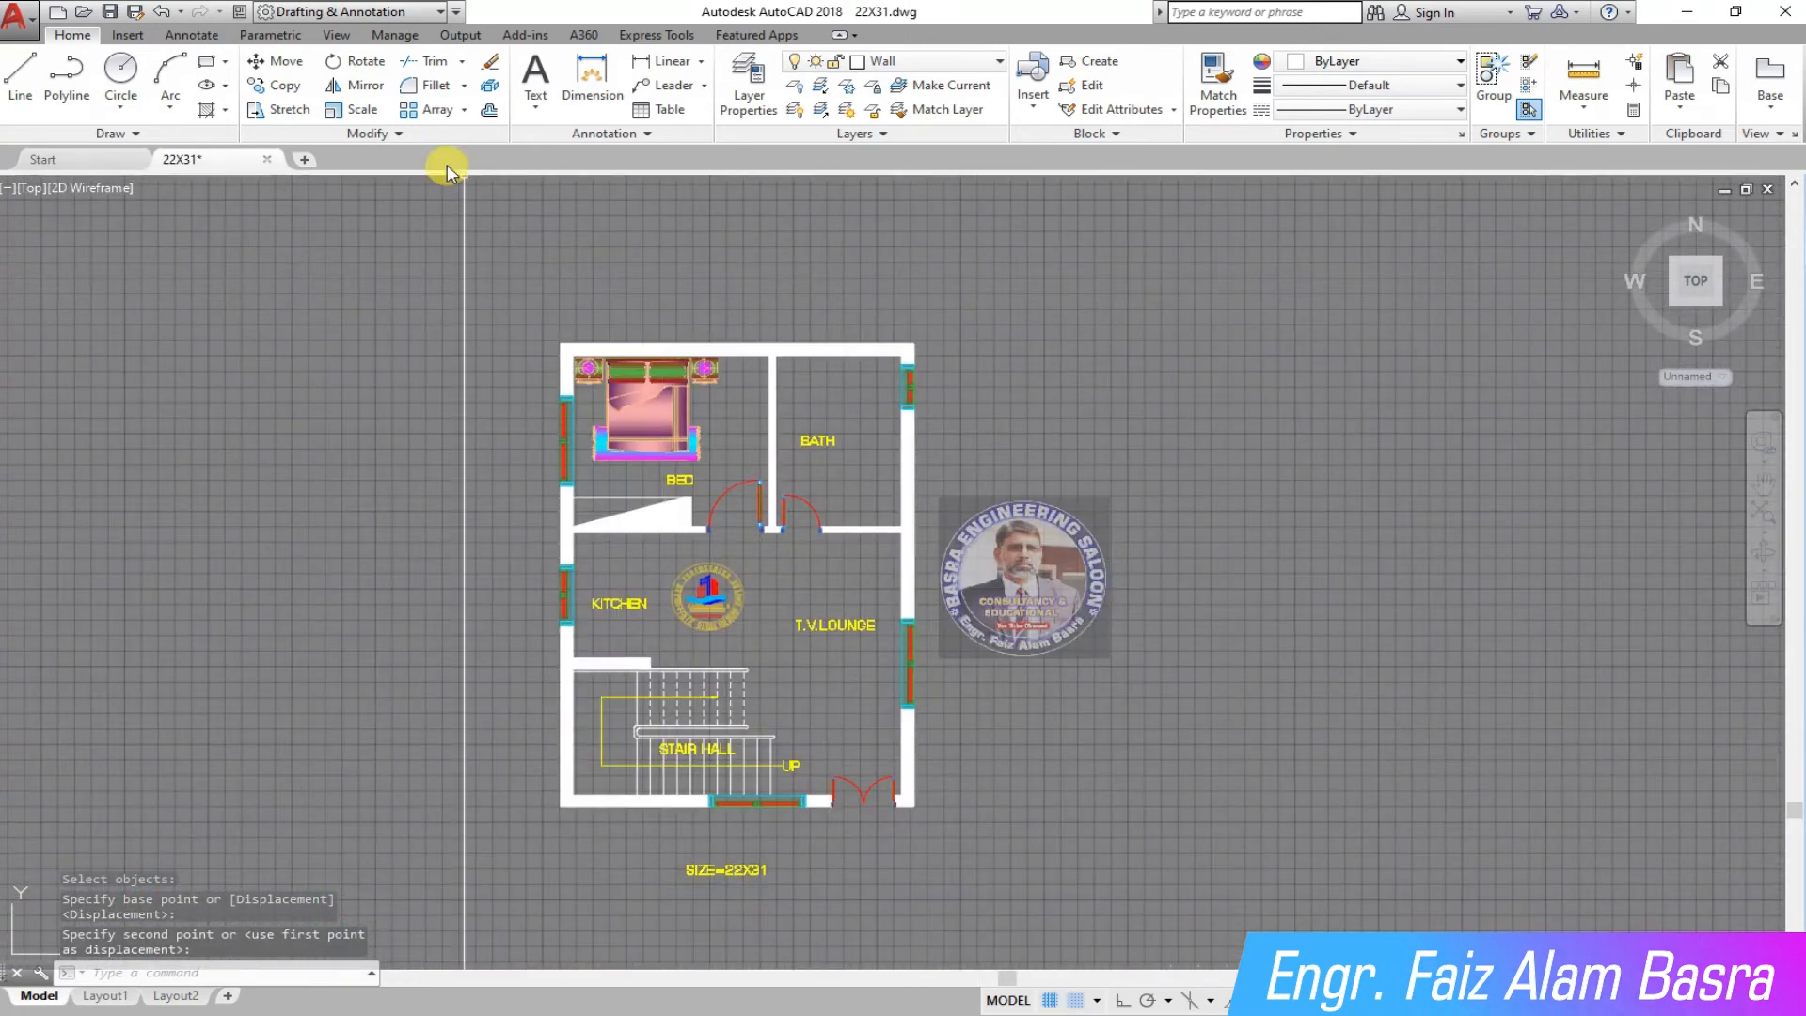
Copy the two-seat sofa and round side table from the reference plan into the bedroom, near the bath wall.
click(282, 85)
scroll(1007, 565, down, 4)
scroll(395, 301, up, 5)
scroll(357, 309, down, 2)
scroll(408, 356, up, 4)
scroll(455, 585, down, 2)
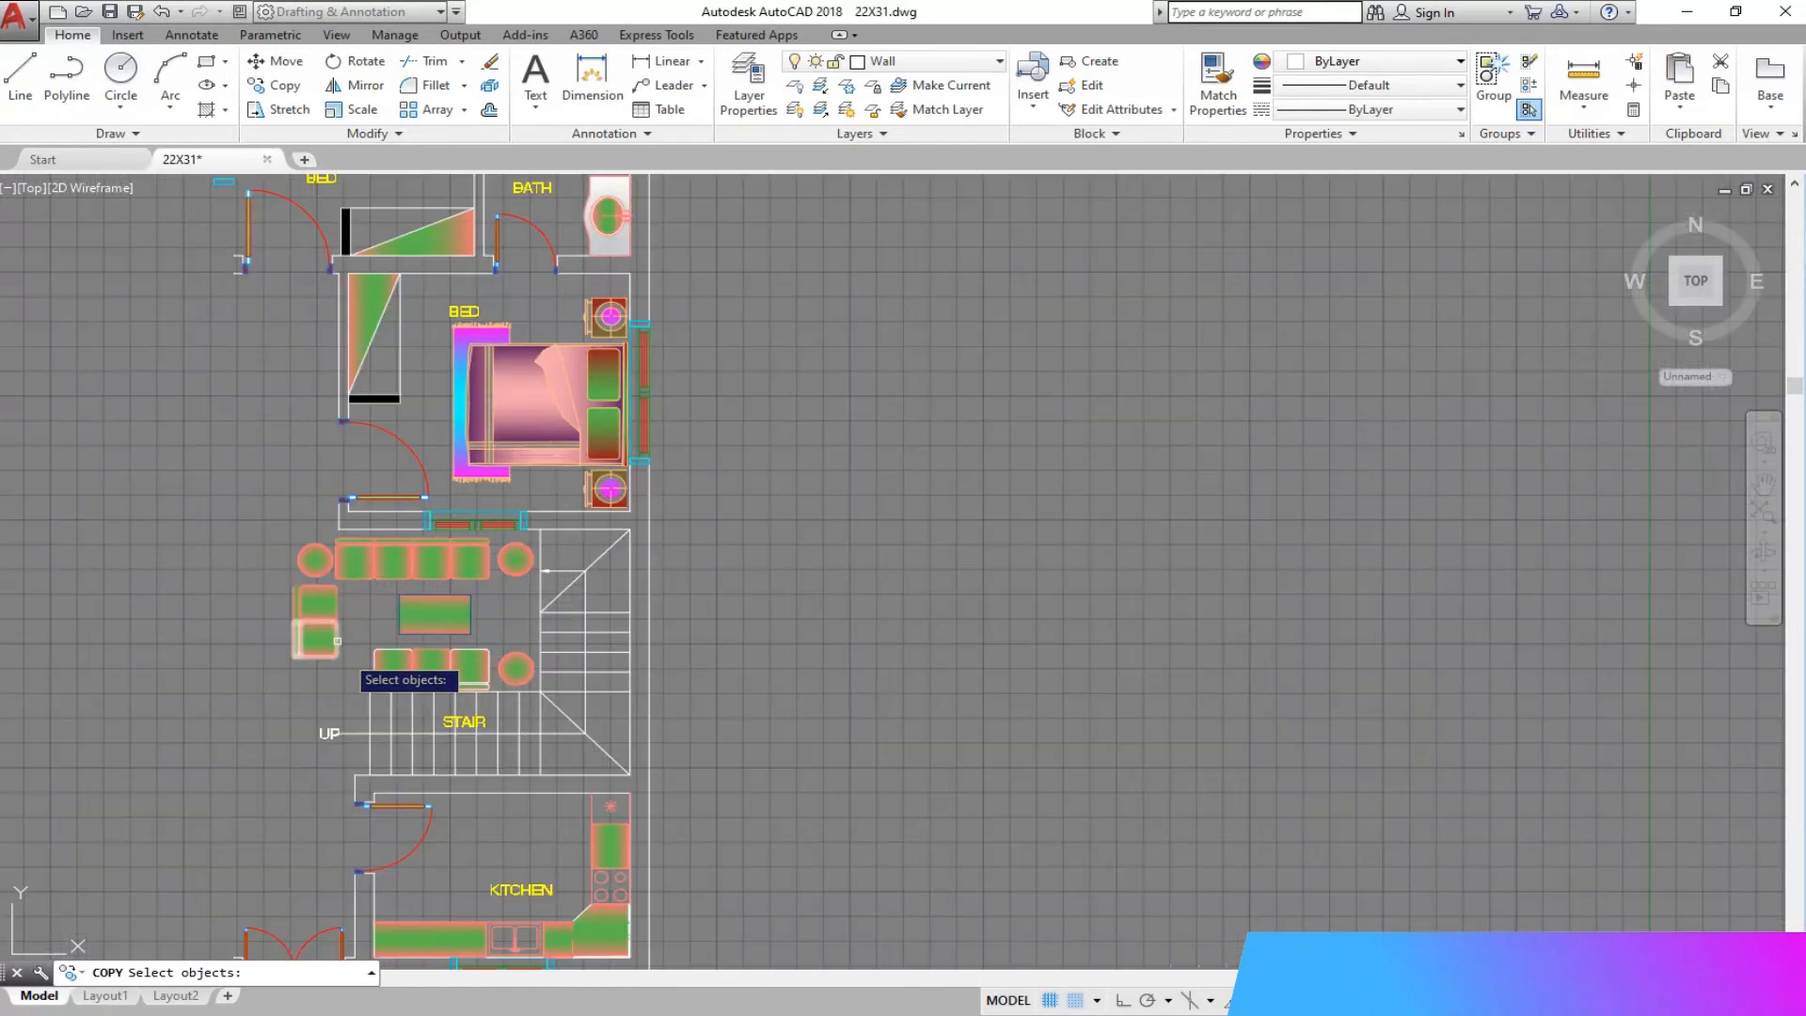
scroll(321, 576, up, 4)
click(348, 834)
click(193, 514)
right_click(367, 696)
click(347, 661)
scroll(286, 565, down, 6)
scroll(890, 760, up, 5)
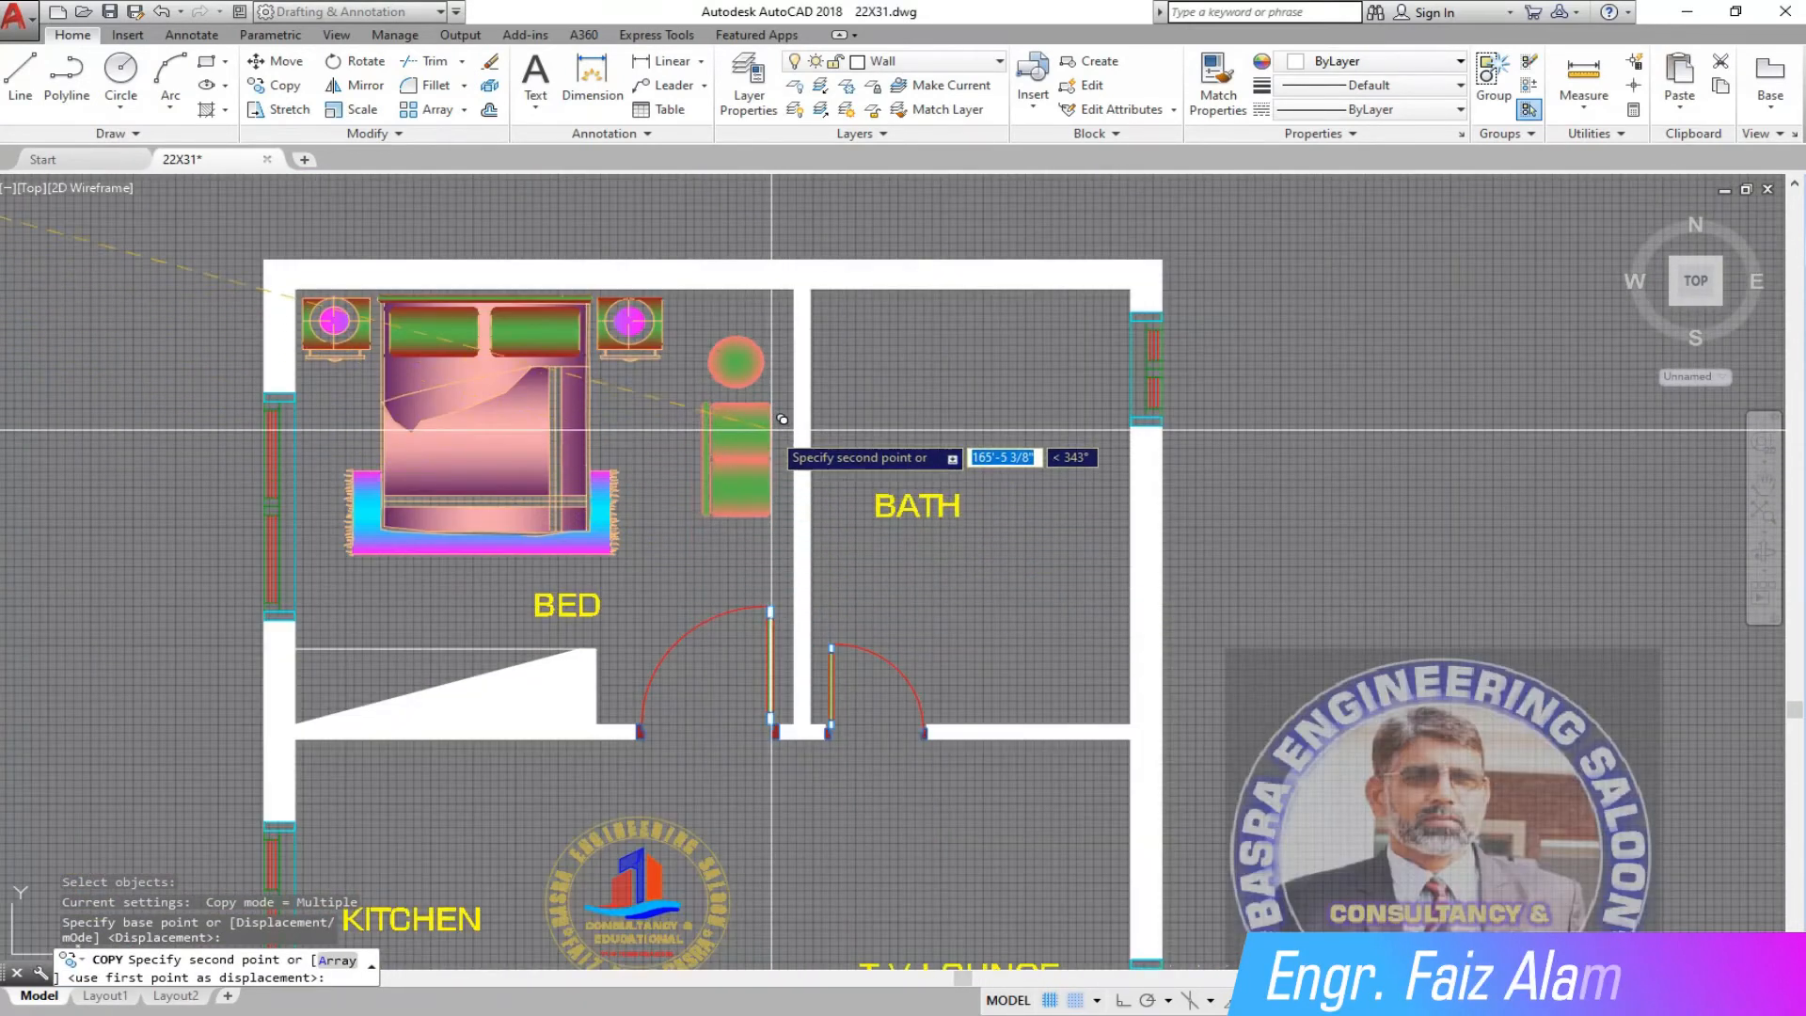
scroll(795, 384, up, 2)
scroll(805, 372, up, 2)
scroll(805, 373, down, 2)
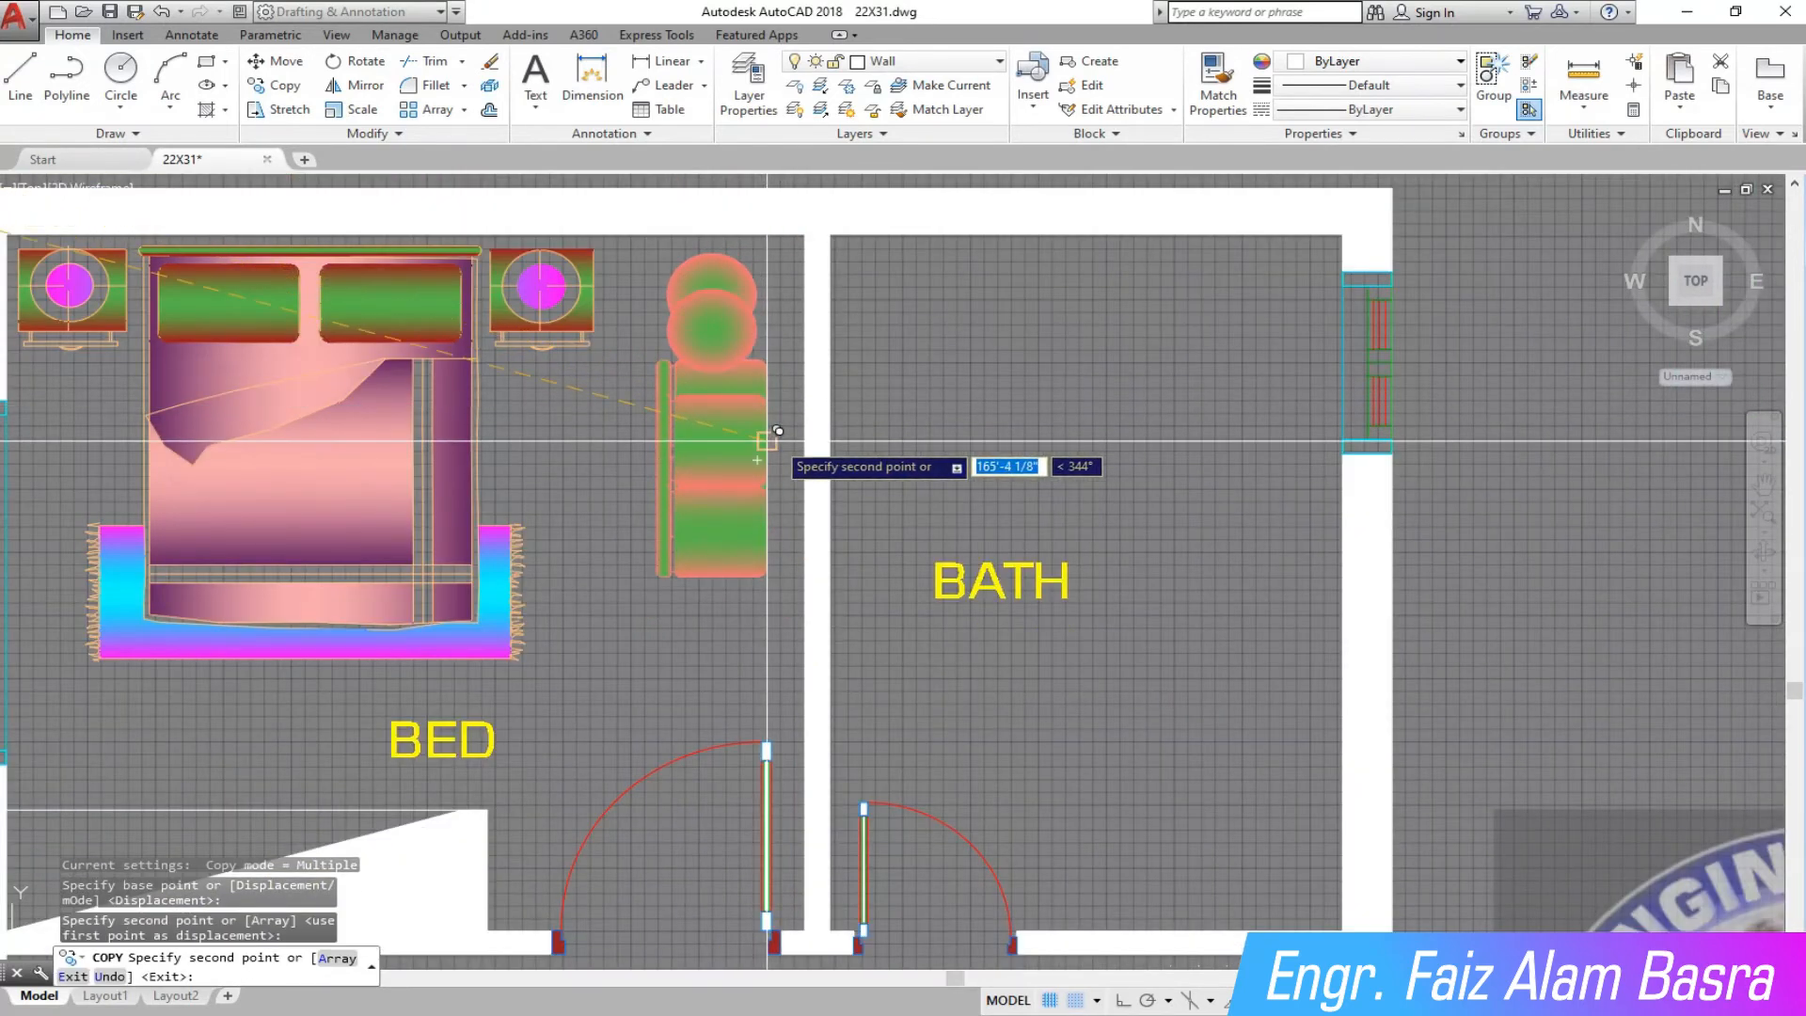
key(Escape)
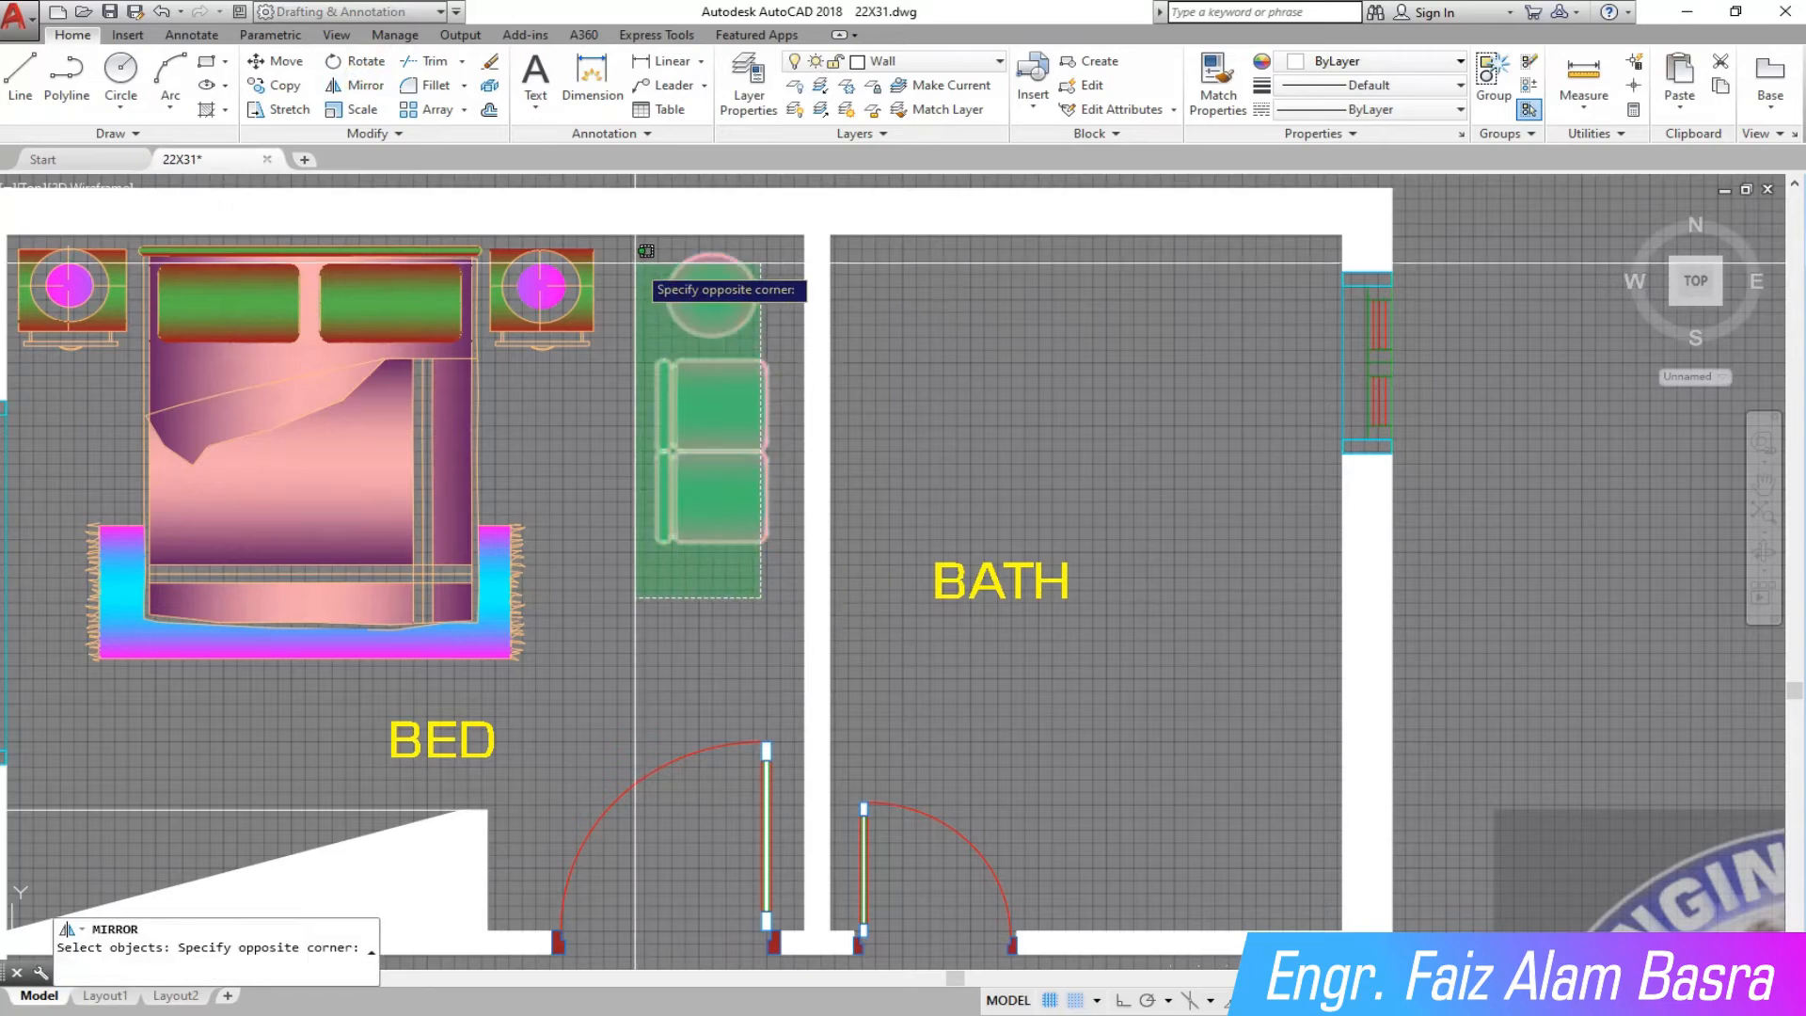
Mirror the sofa and round table about a vertical line with Ortho on, erasing the source objects.
key(Return)
click(731, 359)
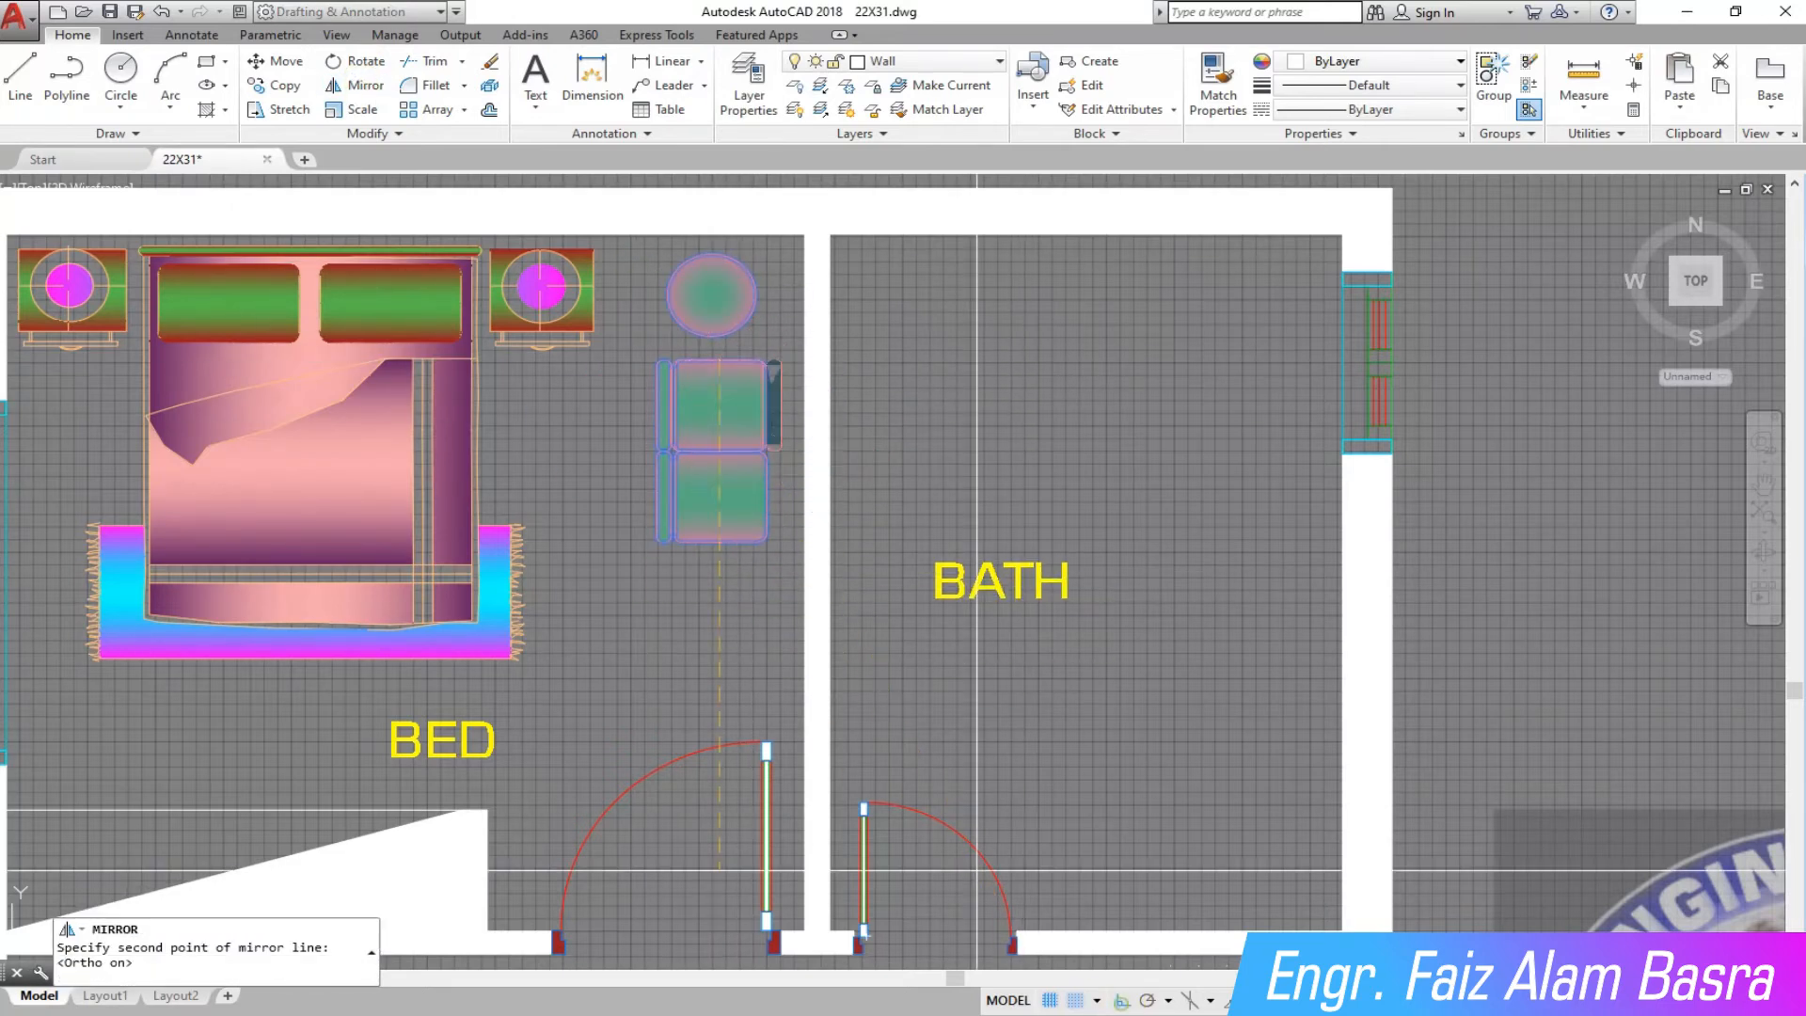
click(759, 675)
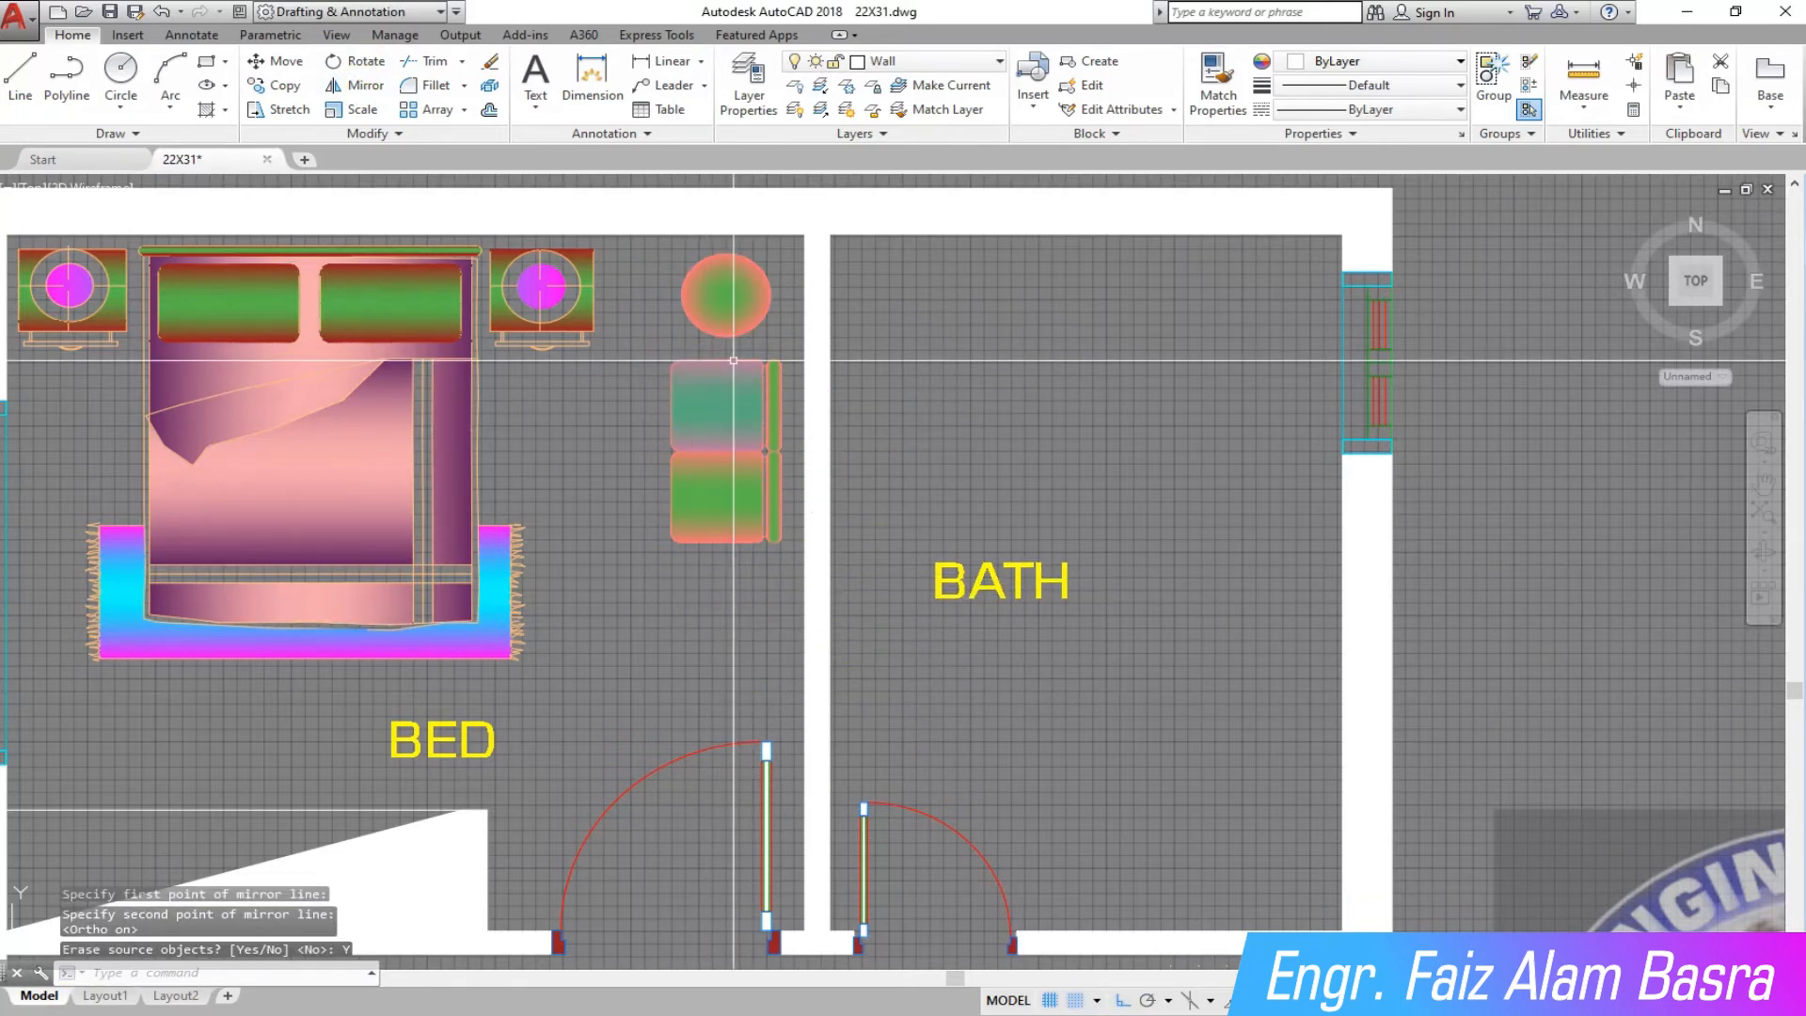
Move the sofa and round table horizontally up to the wall shared with the bath.
click(295, 68)
click(680, 365)
key(Return)
click(902, 369)
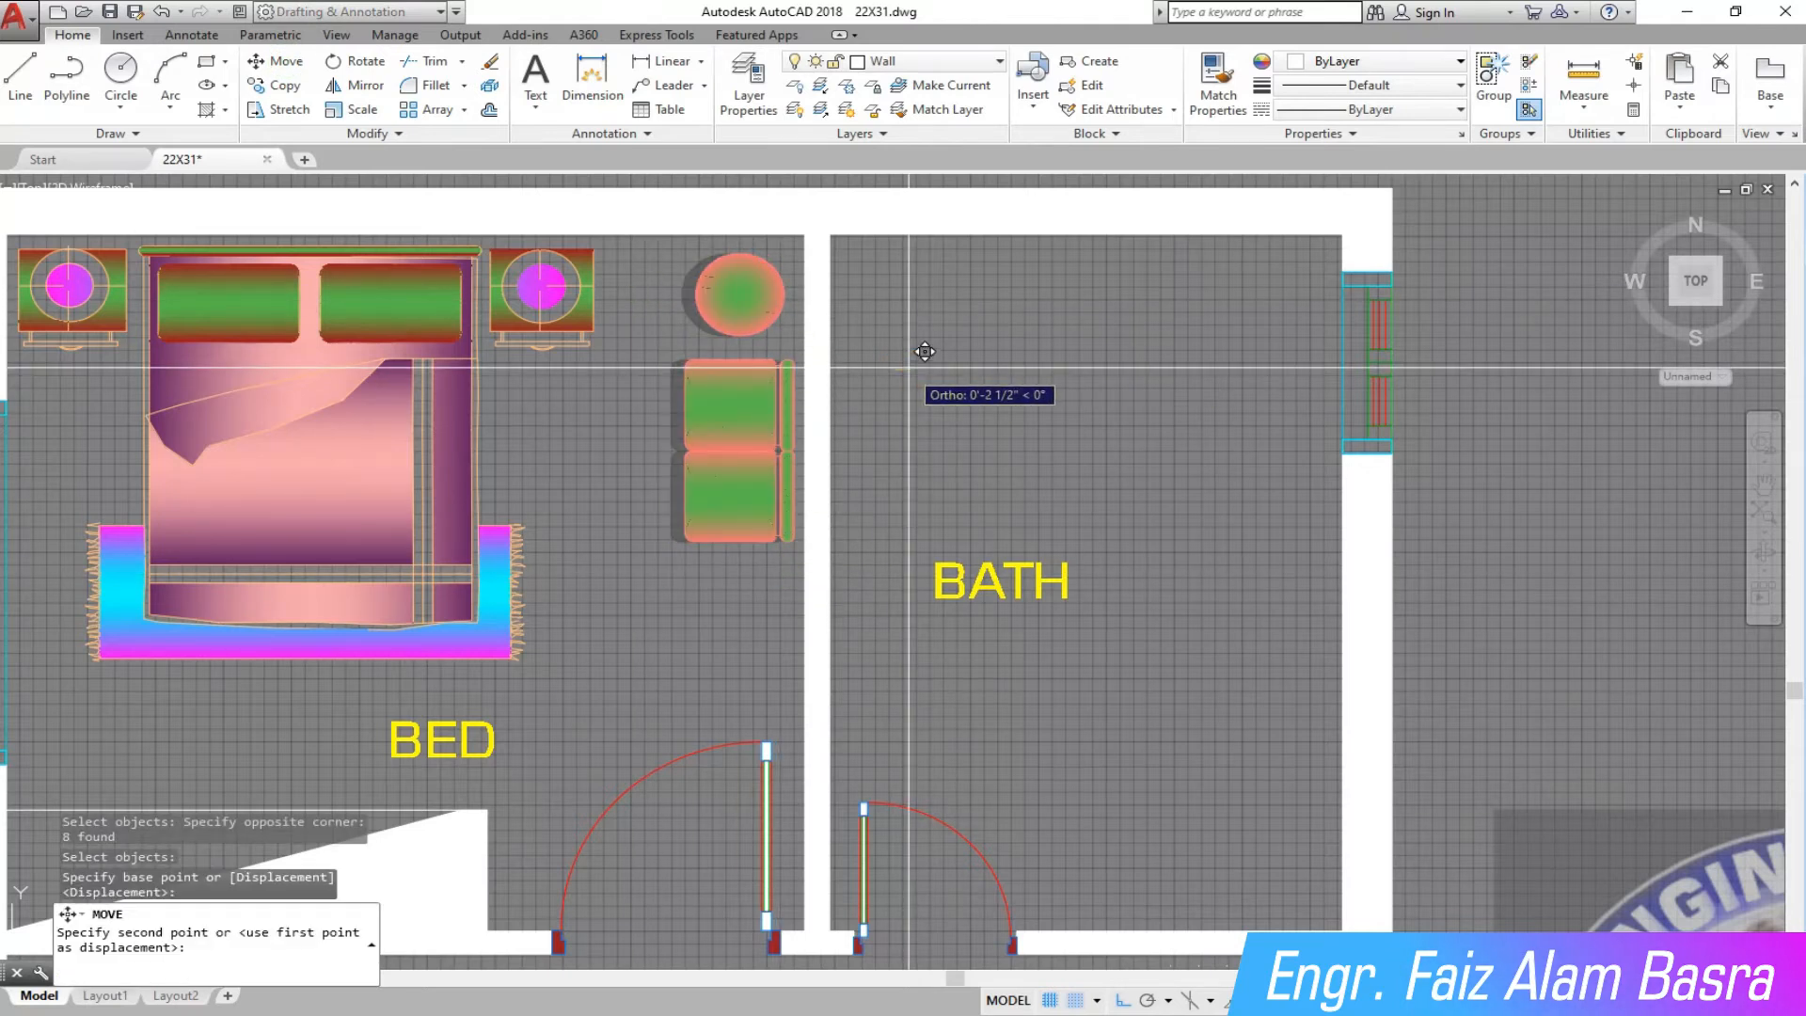
click(930, 352)
Copy the bedroom sofa's lower seat directly below itself to make a three-seat sofa.
click(285, 85)
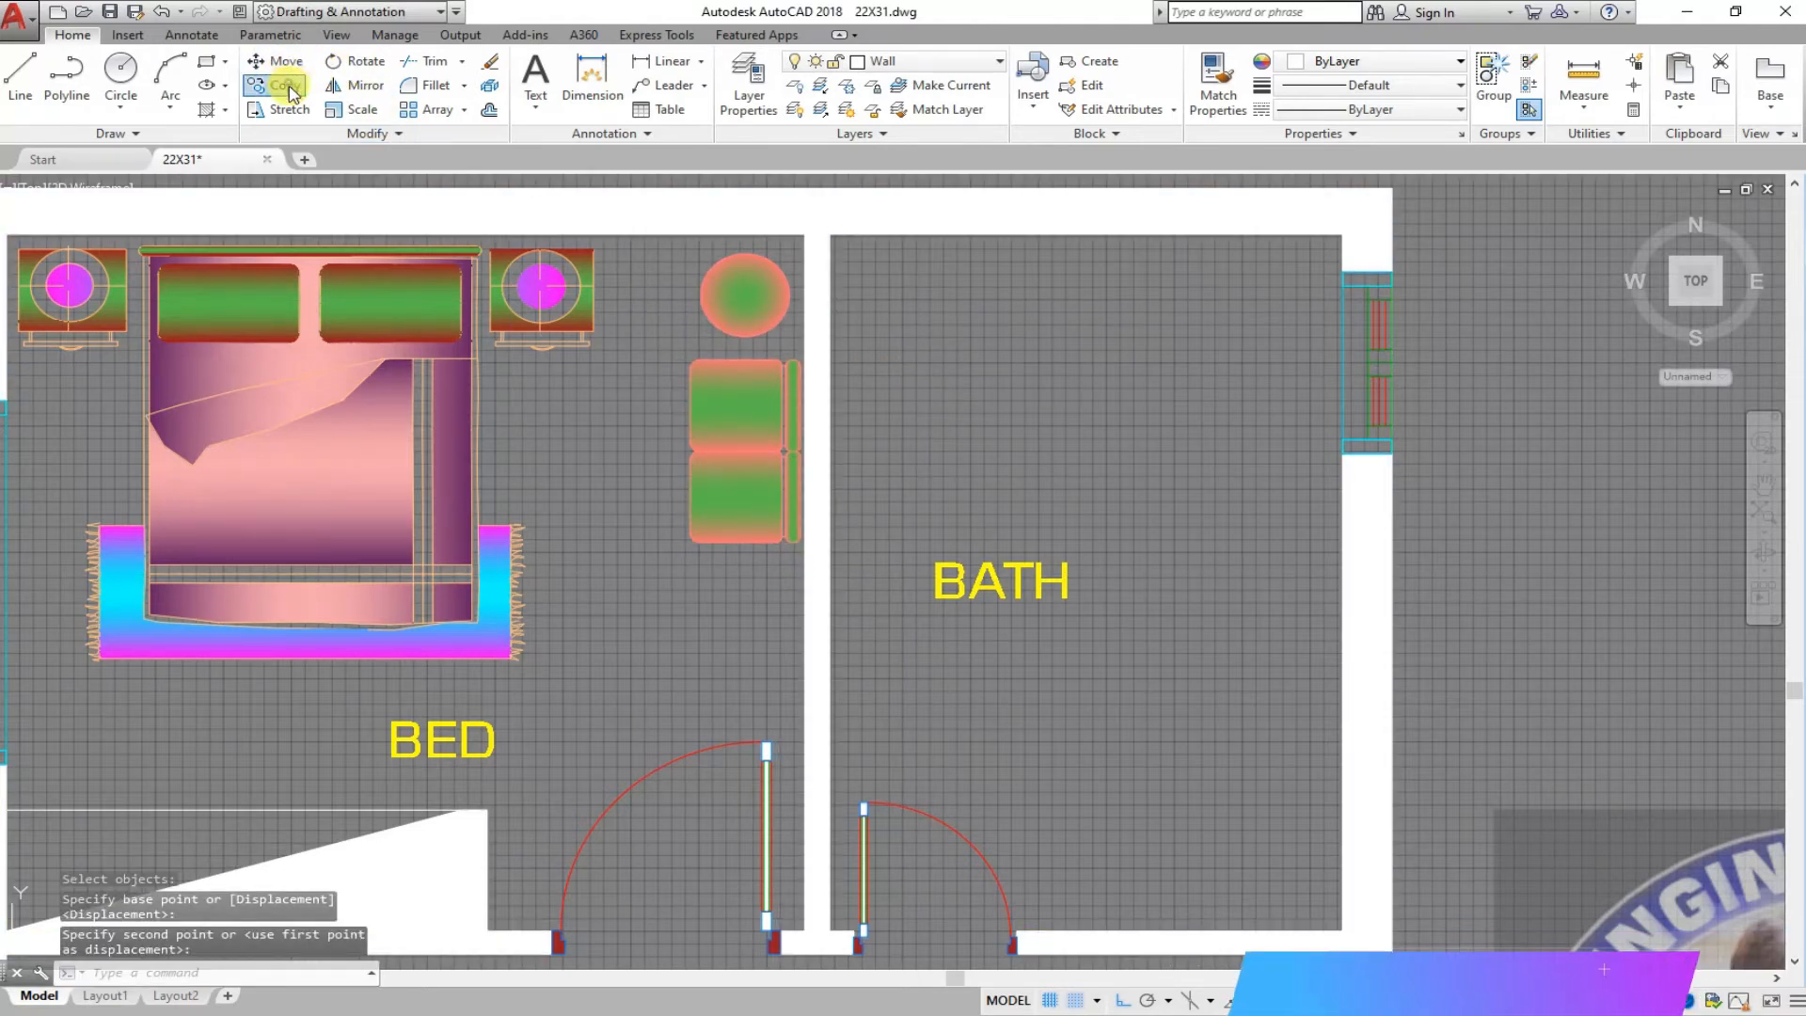
click(658, 451)
key(Return)
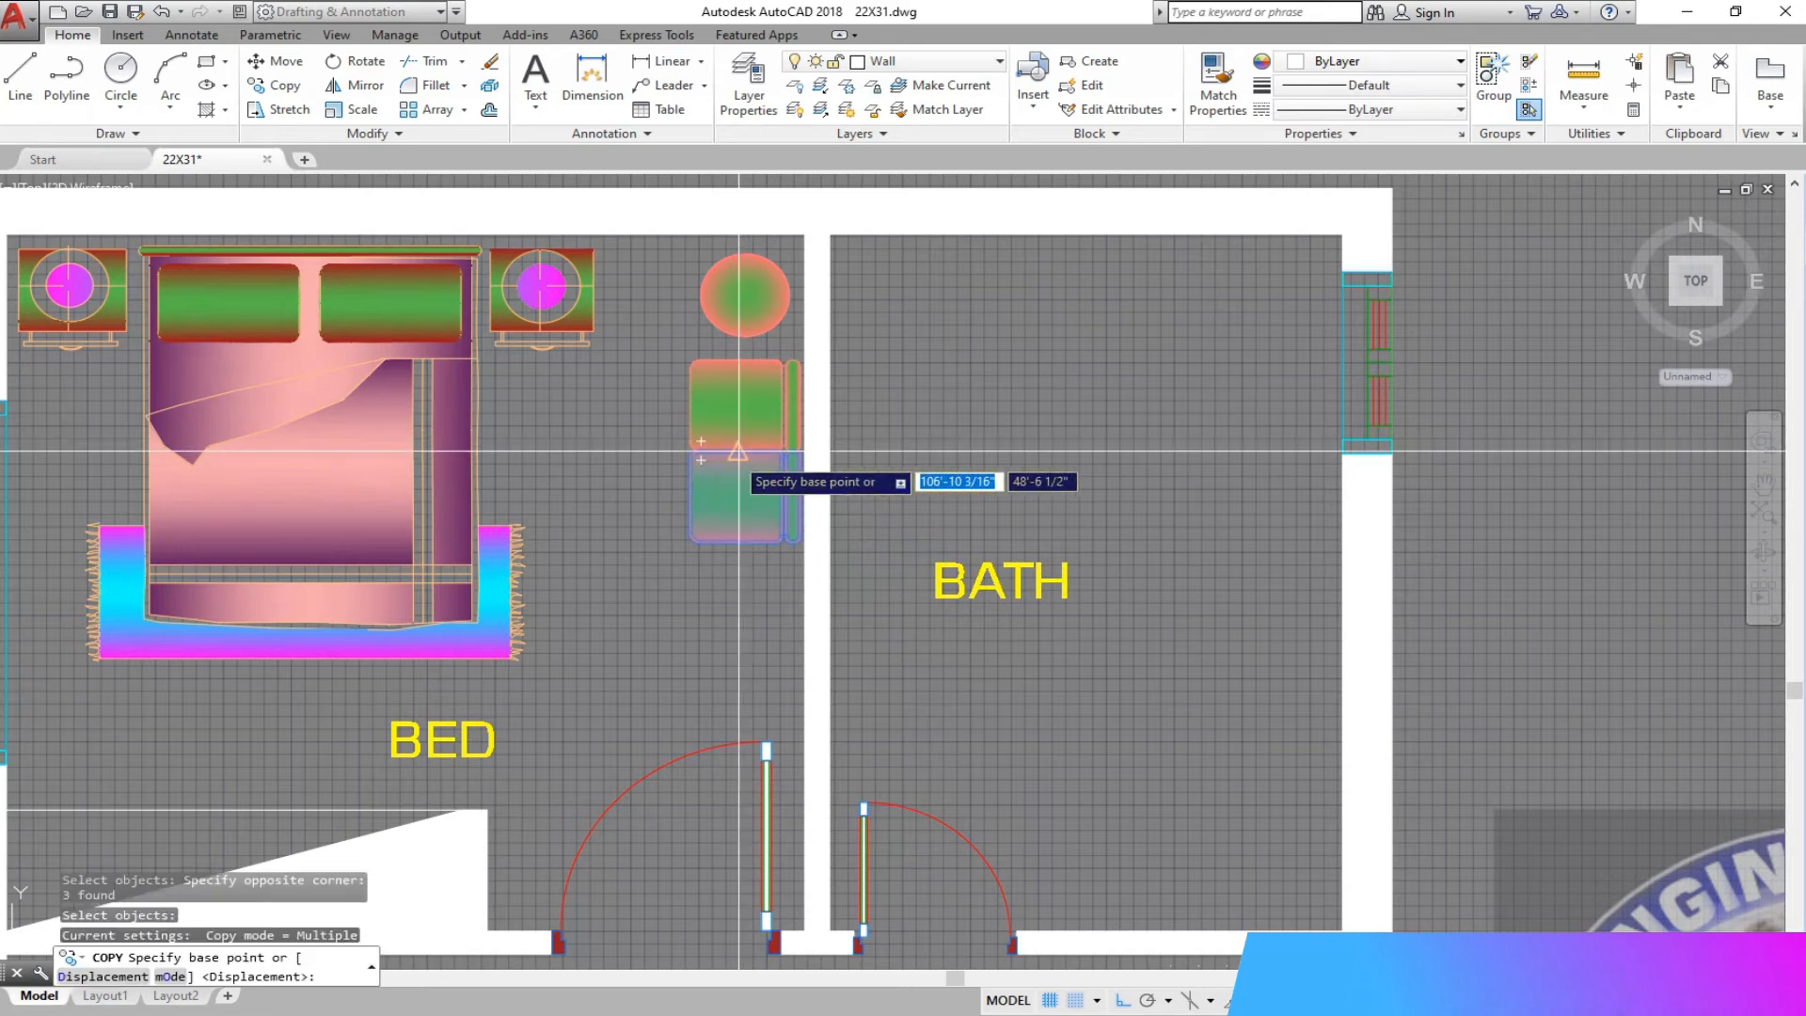
click(738, 451)
key(Escape)
scroll(875, 387, down, 3)
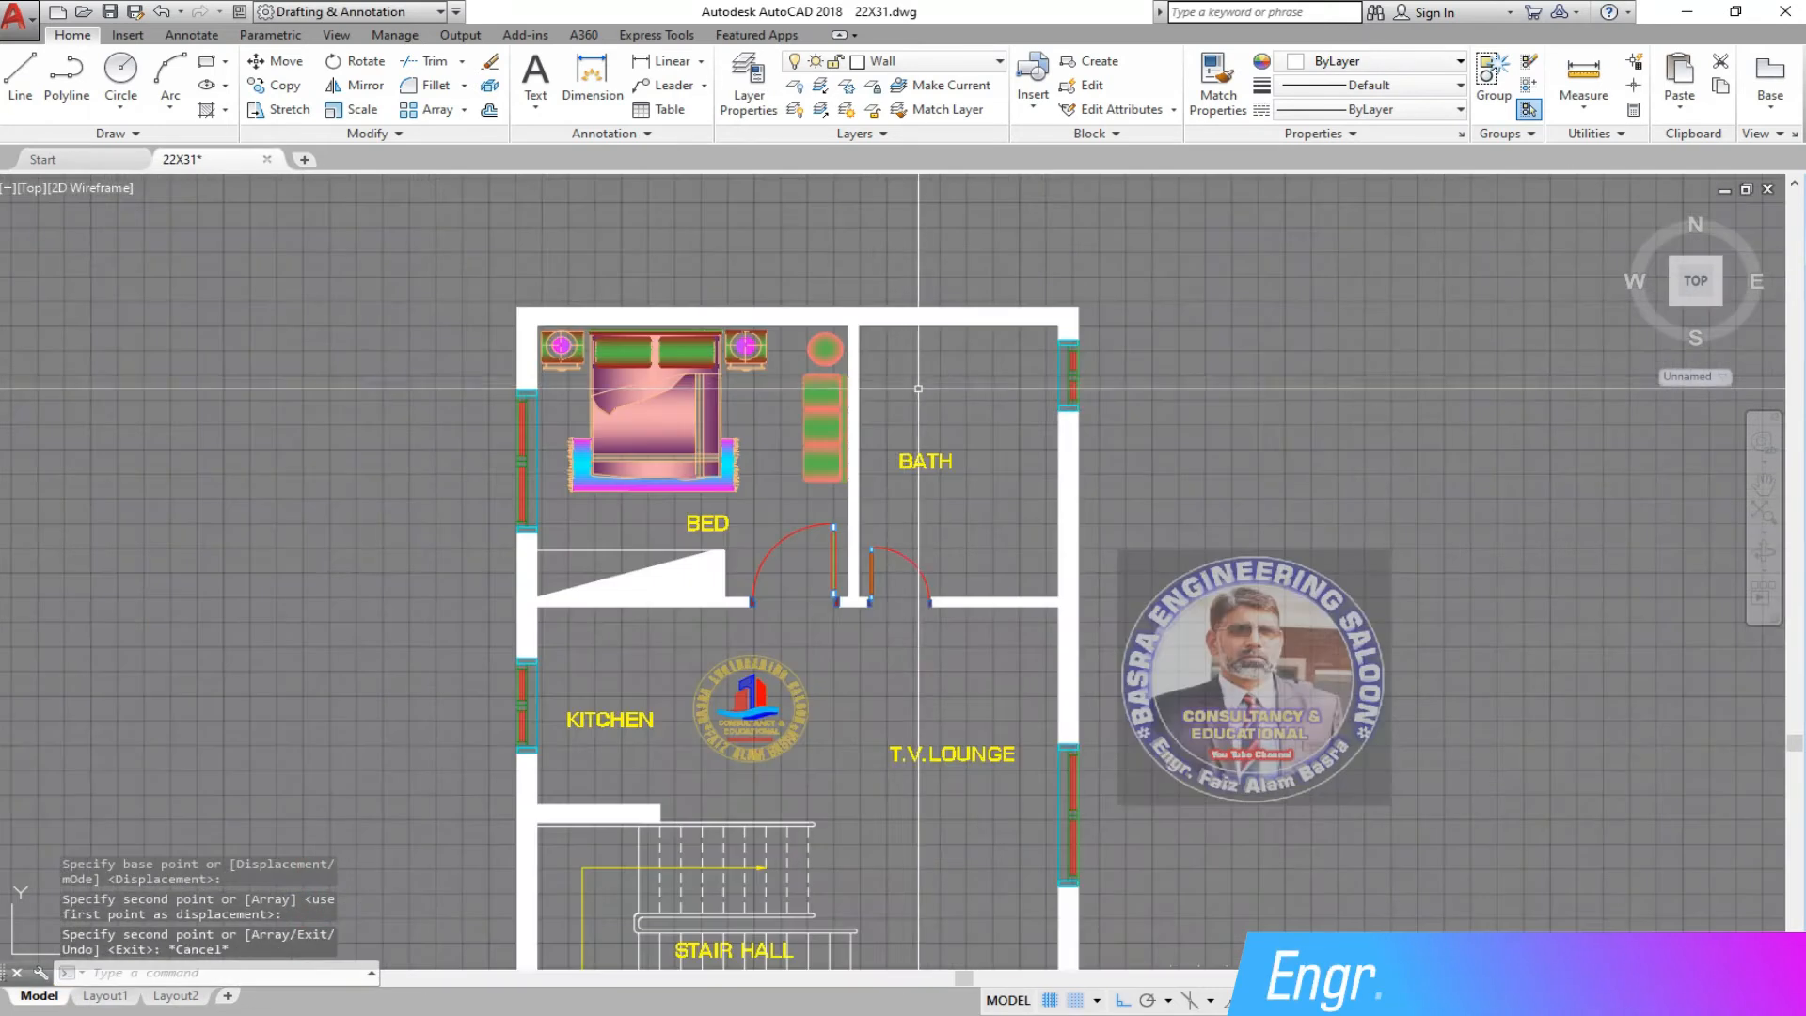
Copy a rectangular coffee table into the bedroom, between the bed and the sofa.
click(287, 86)
scroll(856, 532, down, 2)
scroll(845, 534, down, 2)
scroll(546, 324, up, 10)
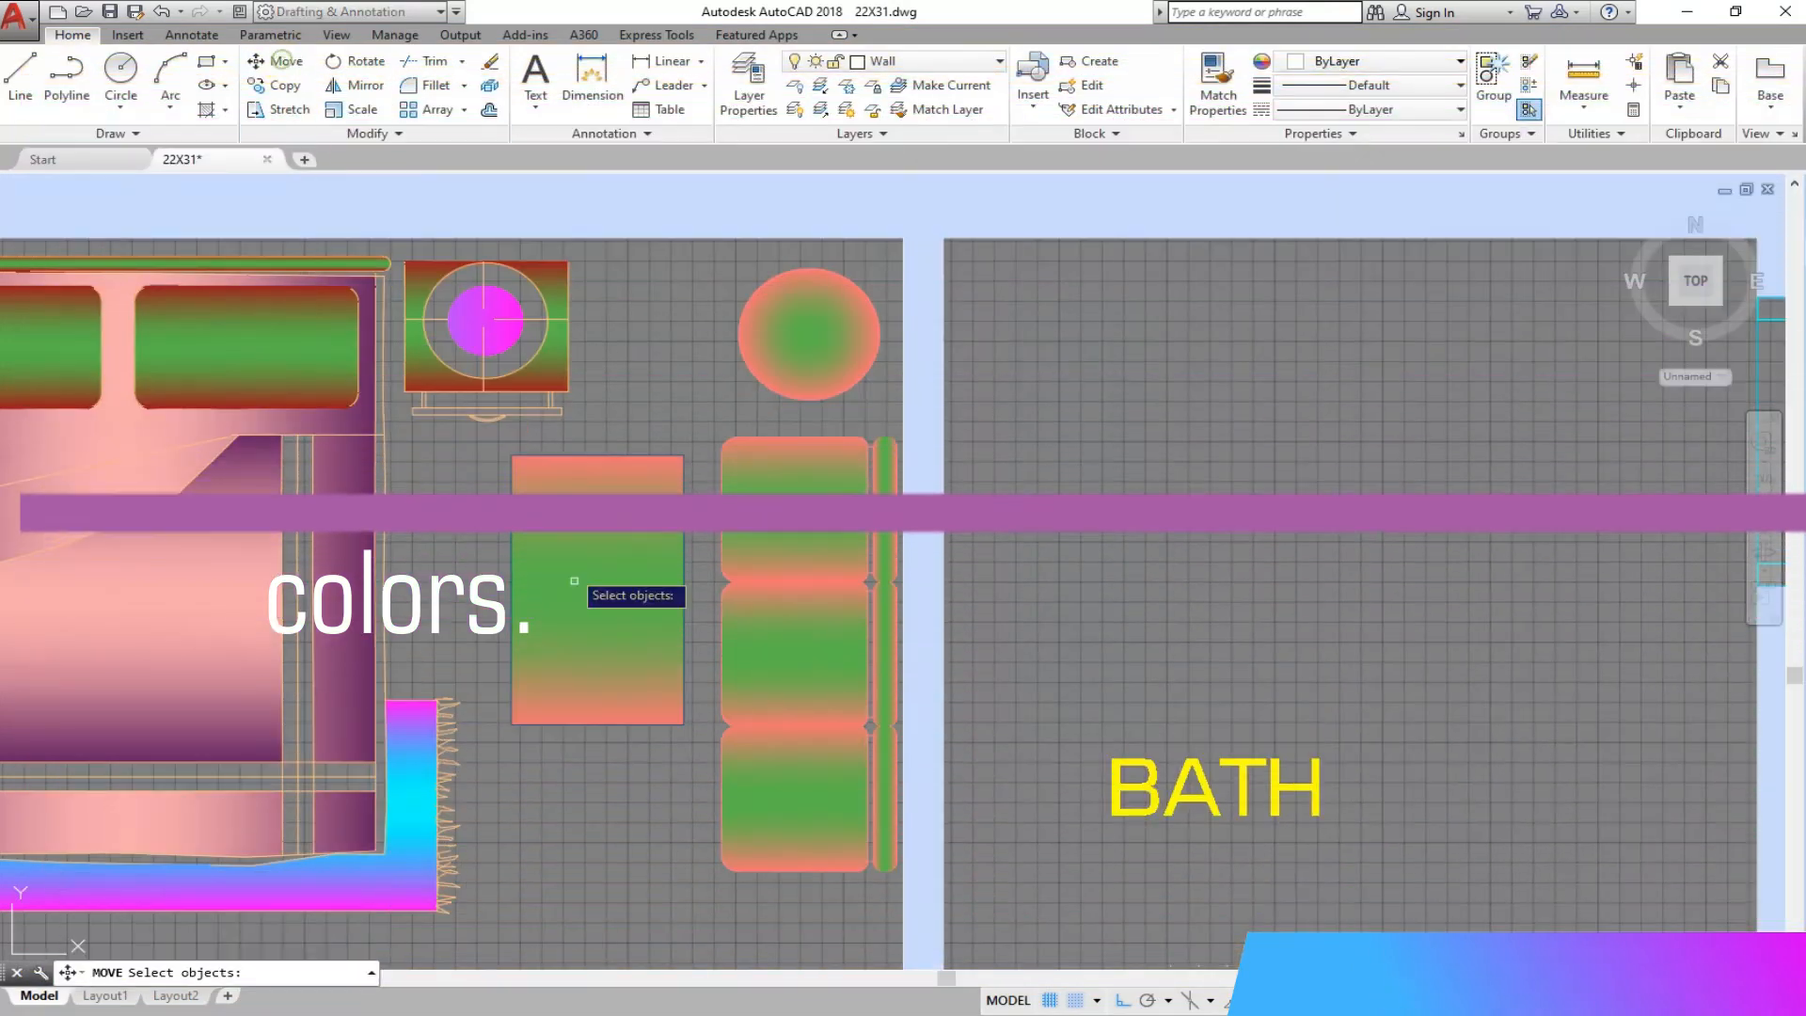
Move the rectangular table straight down so it sits centred in front of the three-seat sofa.
click(620, 741)
click(521, 594)
key(Return)
click(1159, 423)
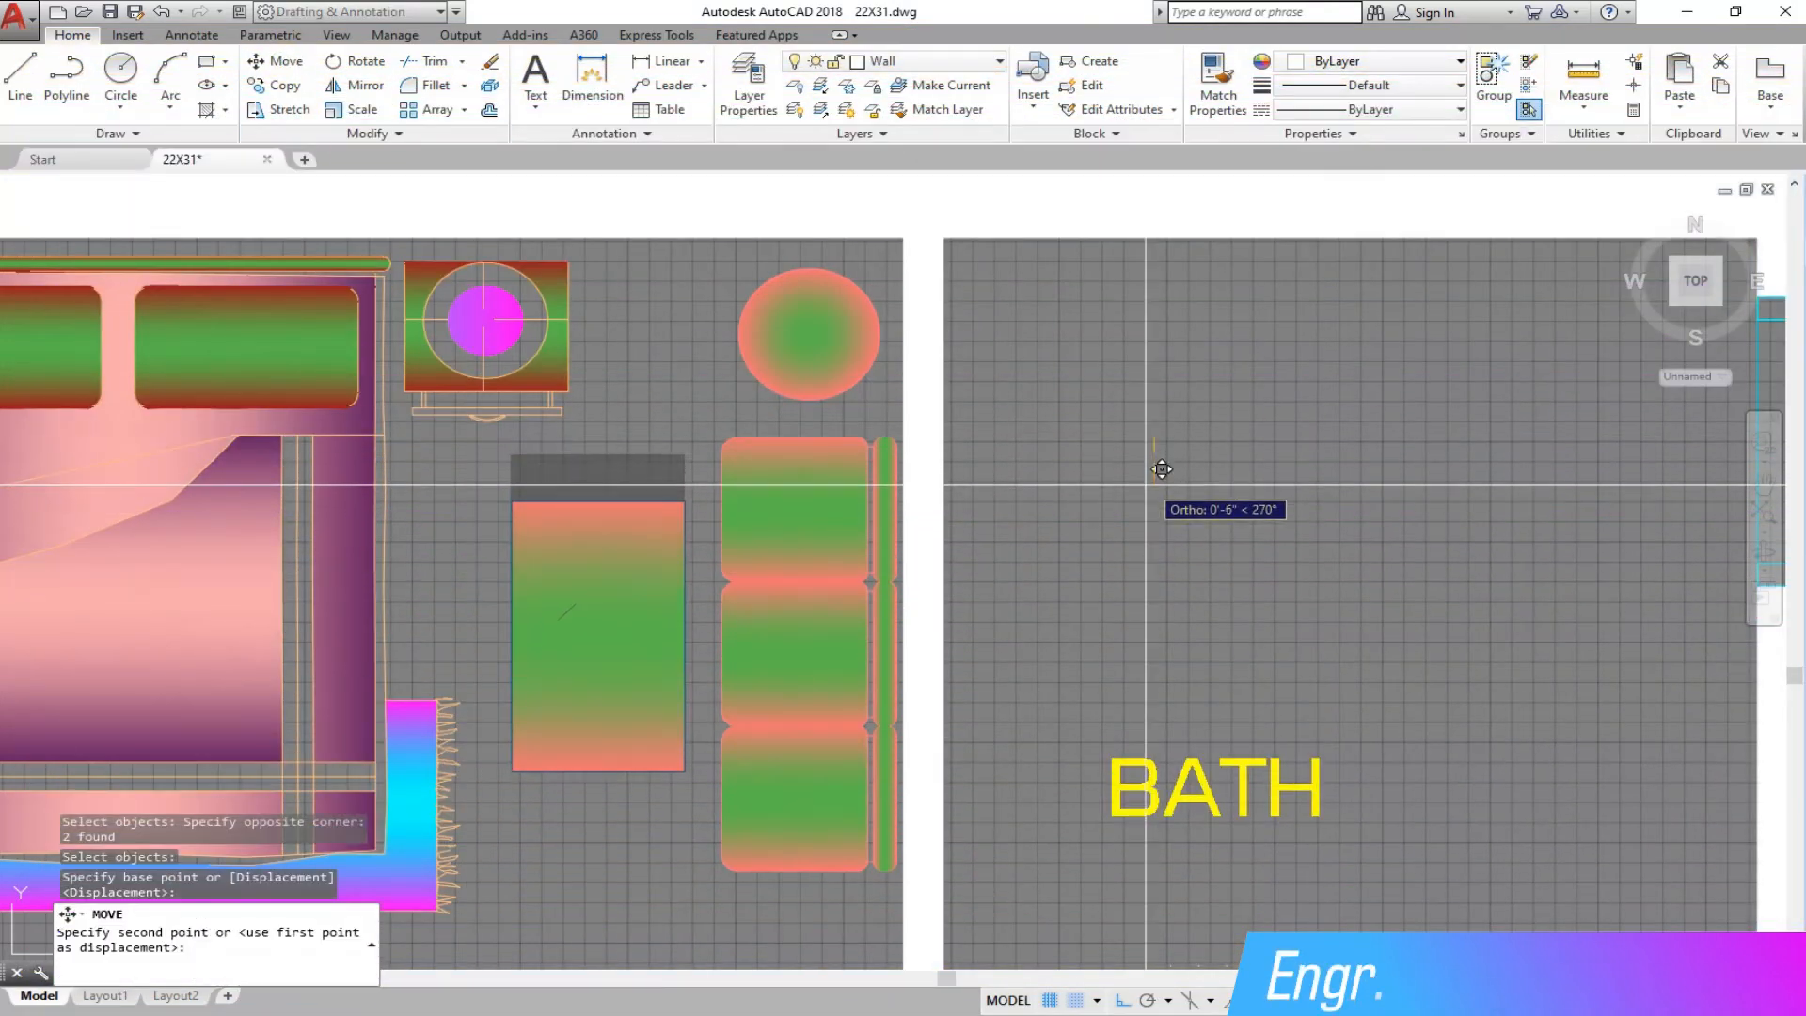
click(1156, 477)
scroll(890, 435, up, 2)
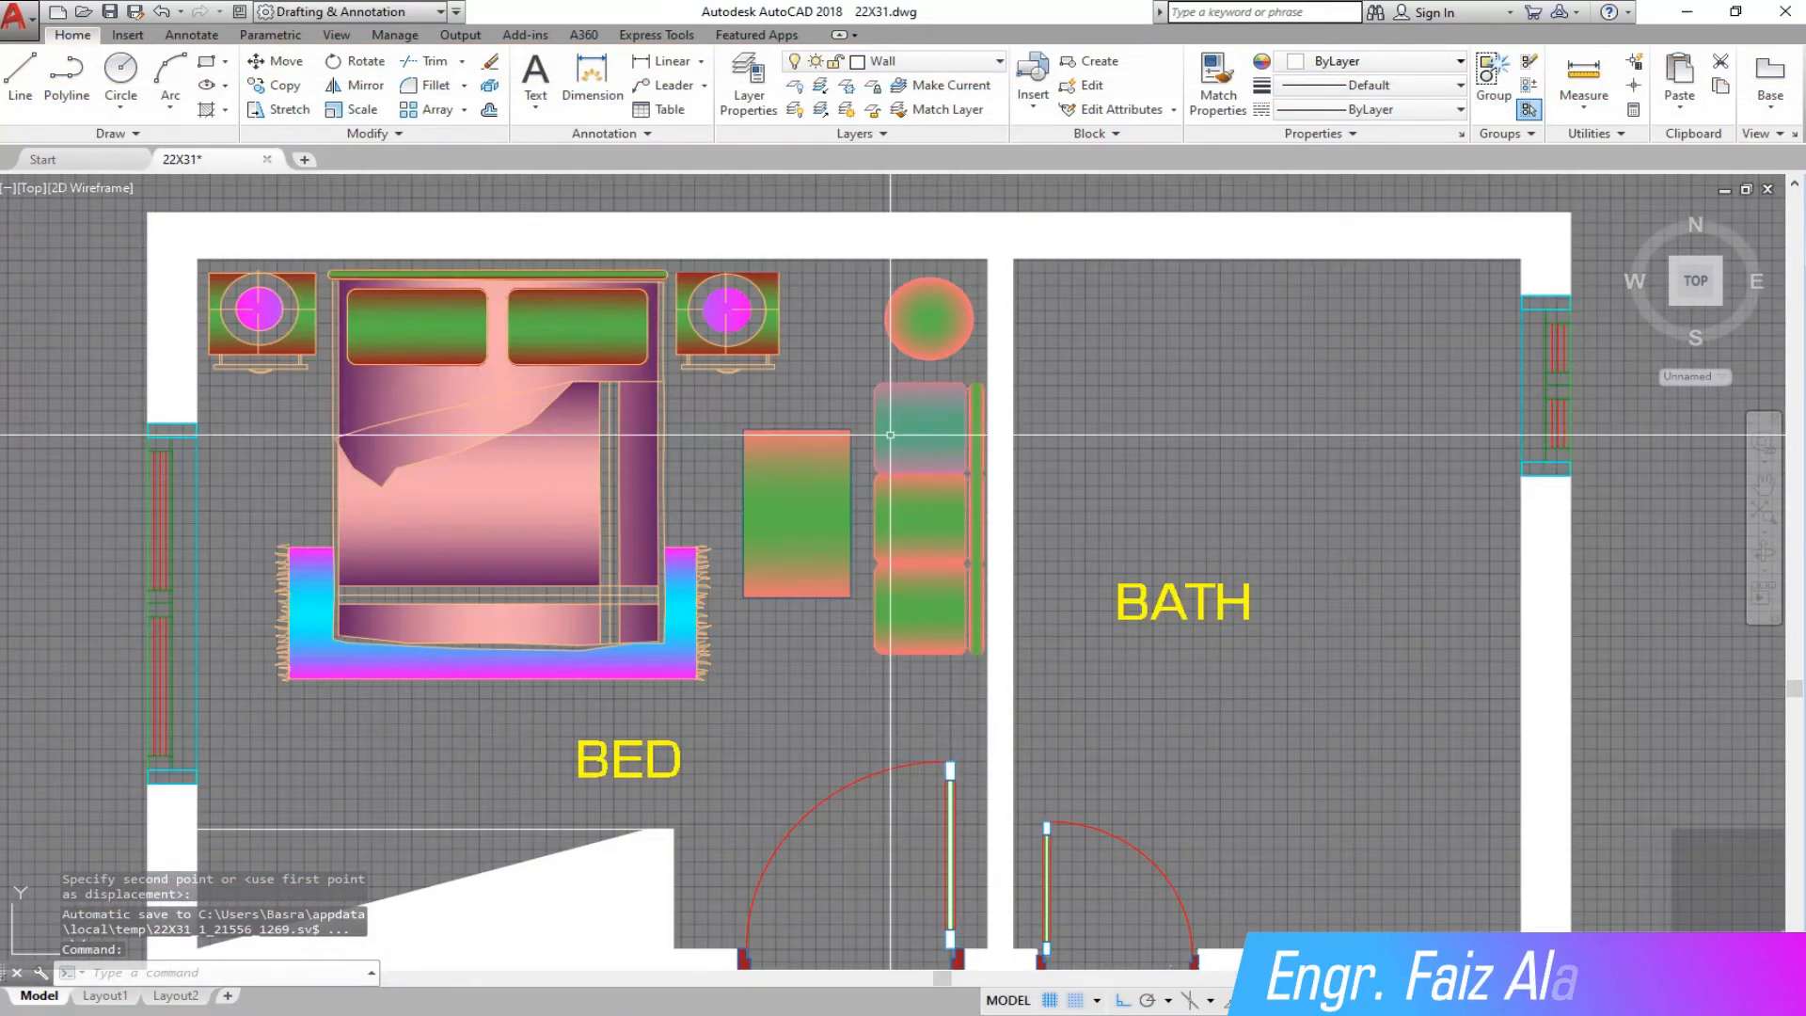
Save the drawing.
scroll(802, 430, up, 4)
scroll(793, 417, down, 4)
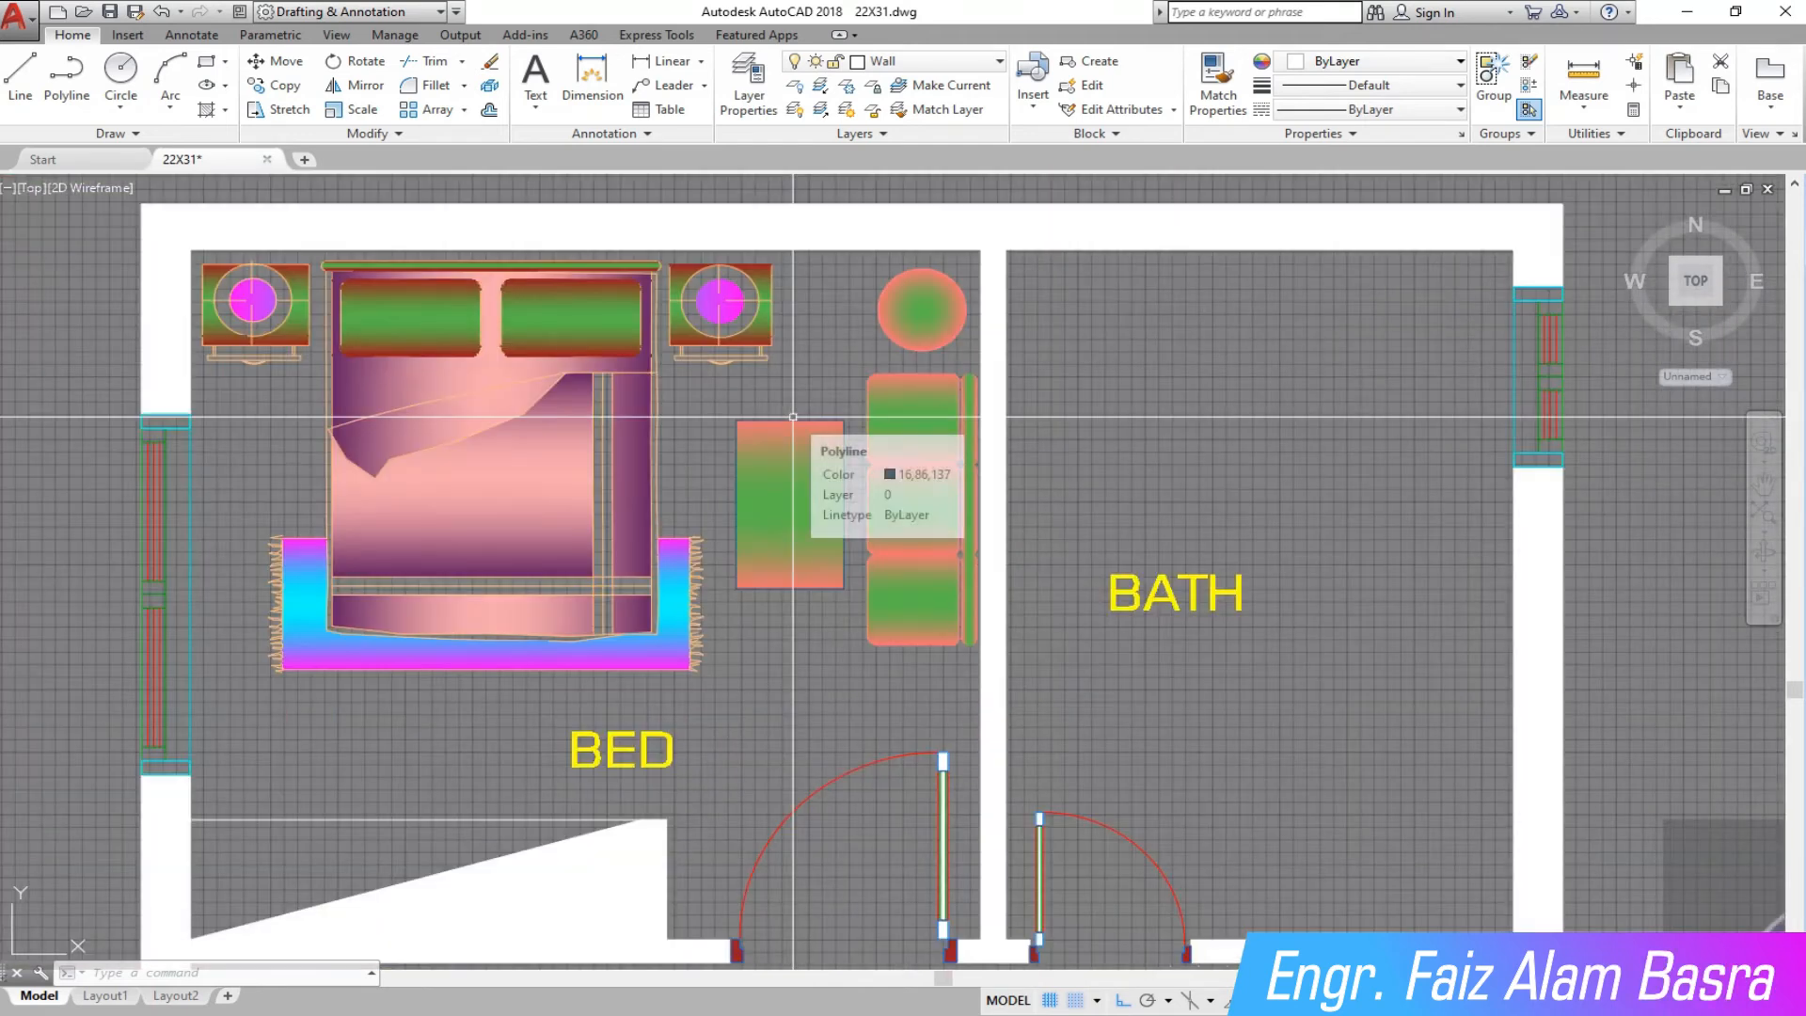
scroll(1187, 578, down, 2)
scroll(1187, 578, up, 2)
scroll(728, 453, down, 6)
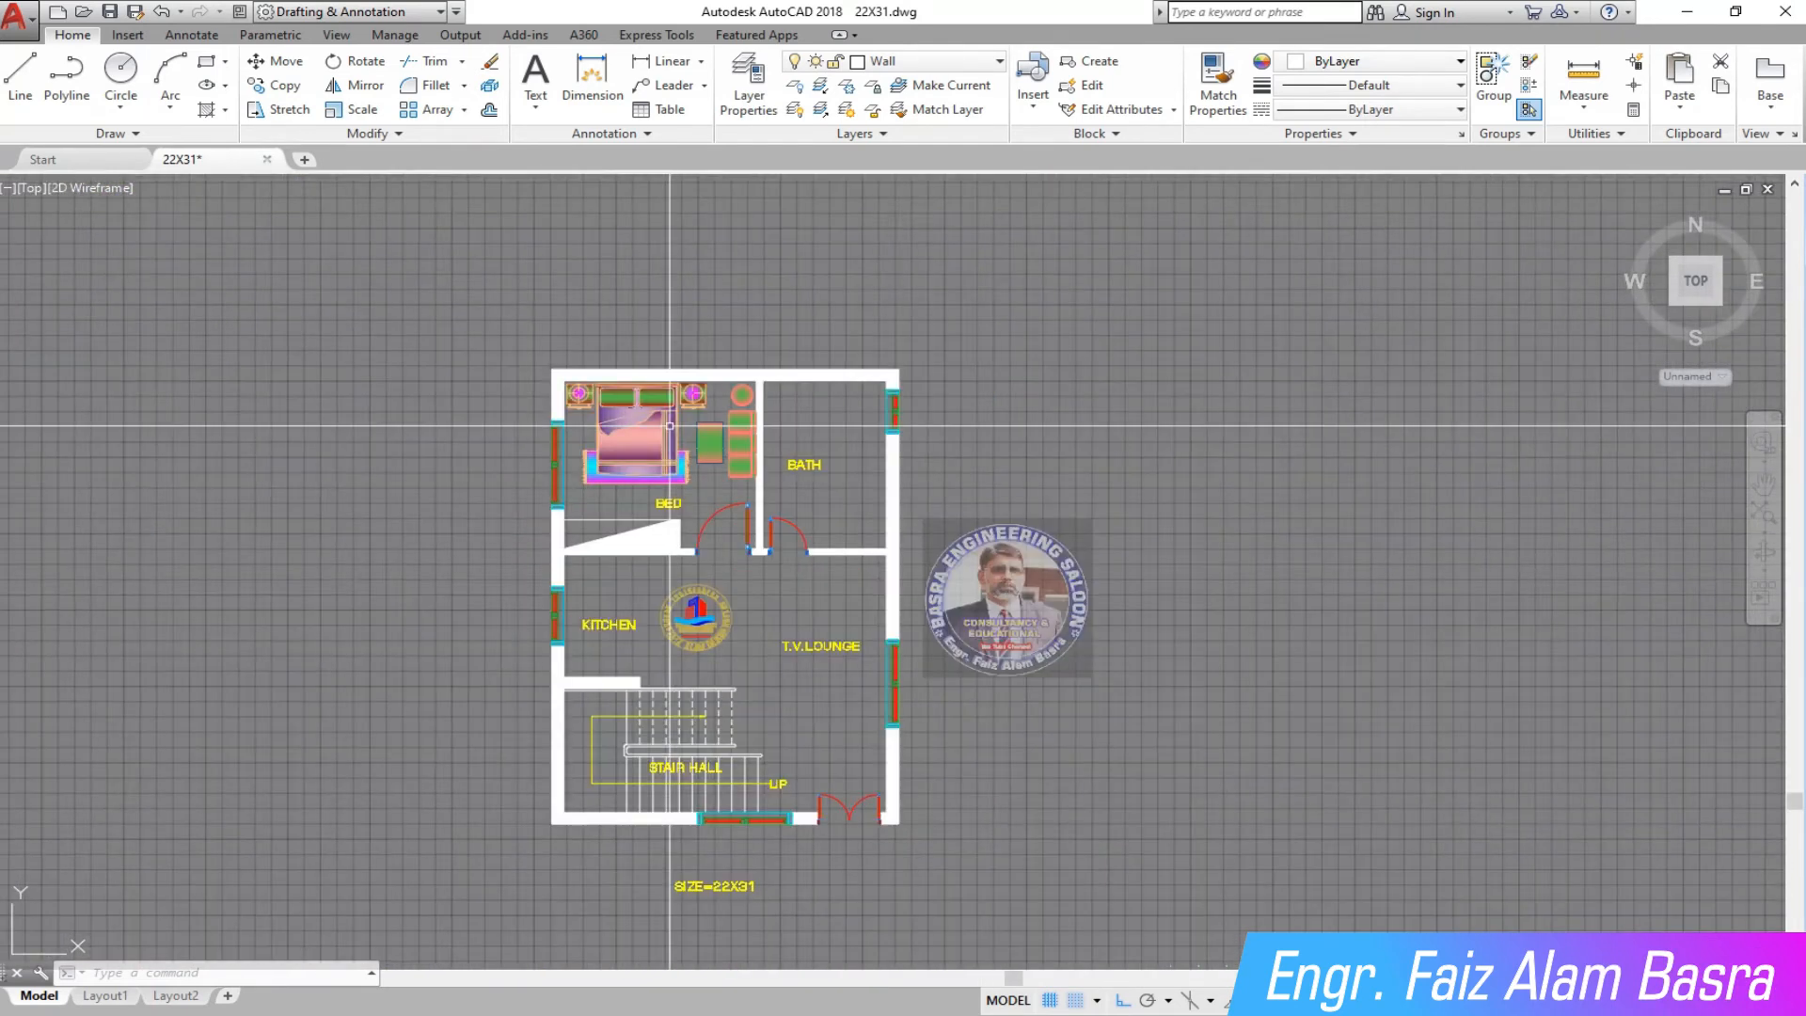
scroll(1134, 516, down, 4)
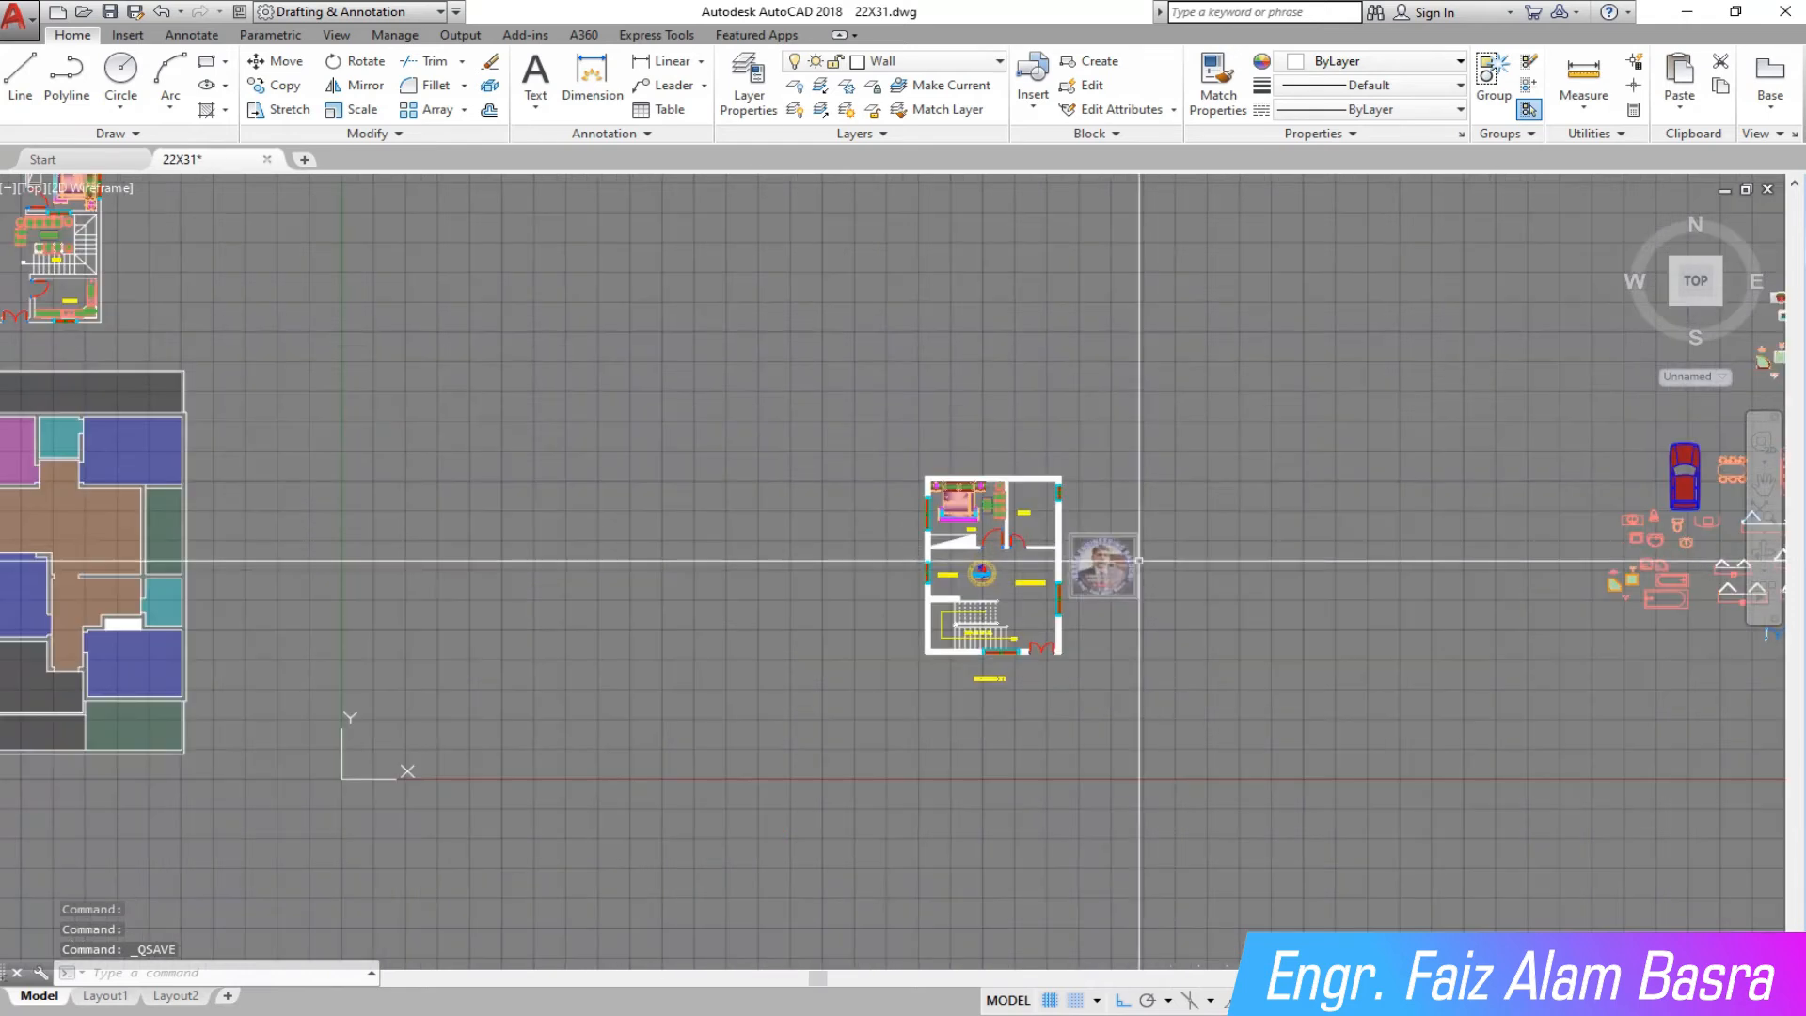
Copy the bathtub, toilet and oval washbasin from the fixture blocks to the empty space just outside the plan's bath.
scroll(1028, 539, up, 4)
click(280, 87)
scroll(1136, 591, down, 6)
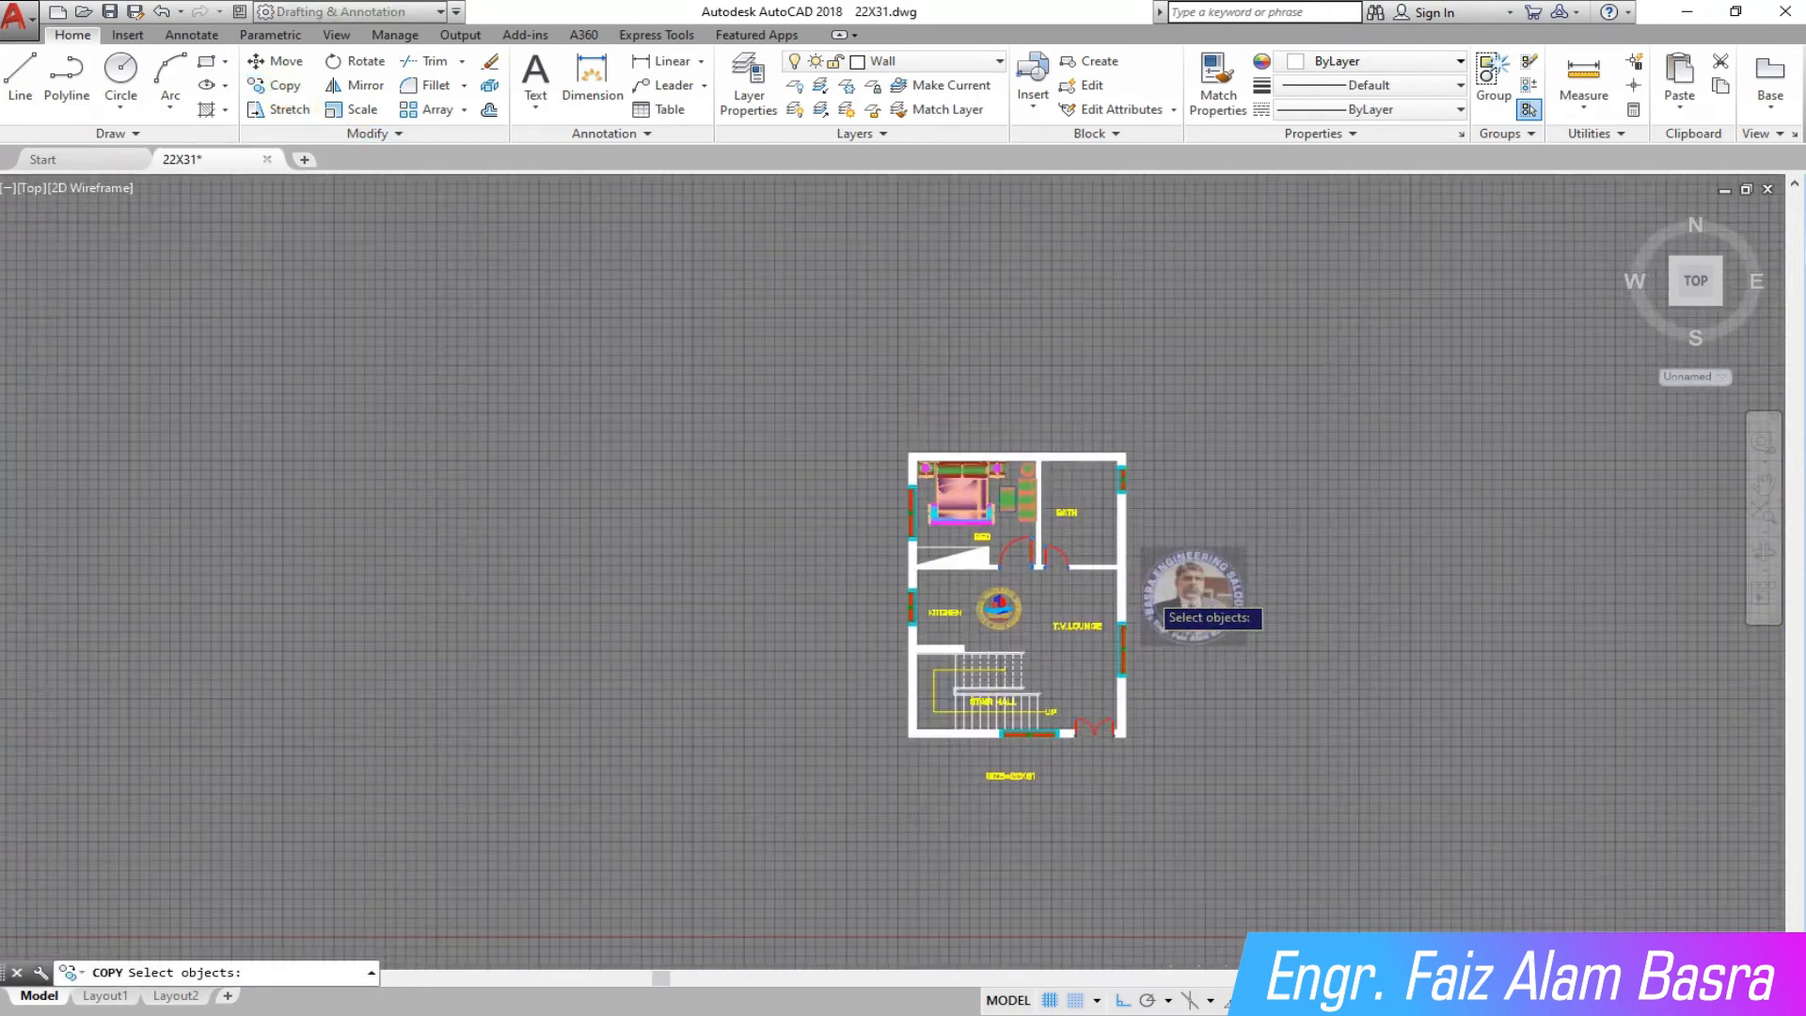
scroll(350, 287, up, 6)
scroll(244, 348, up, 6)
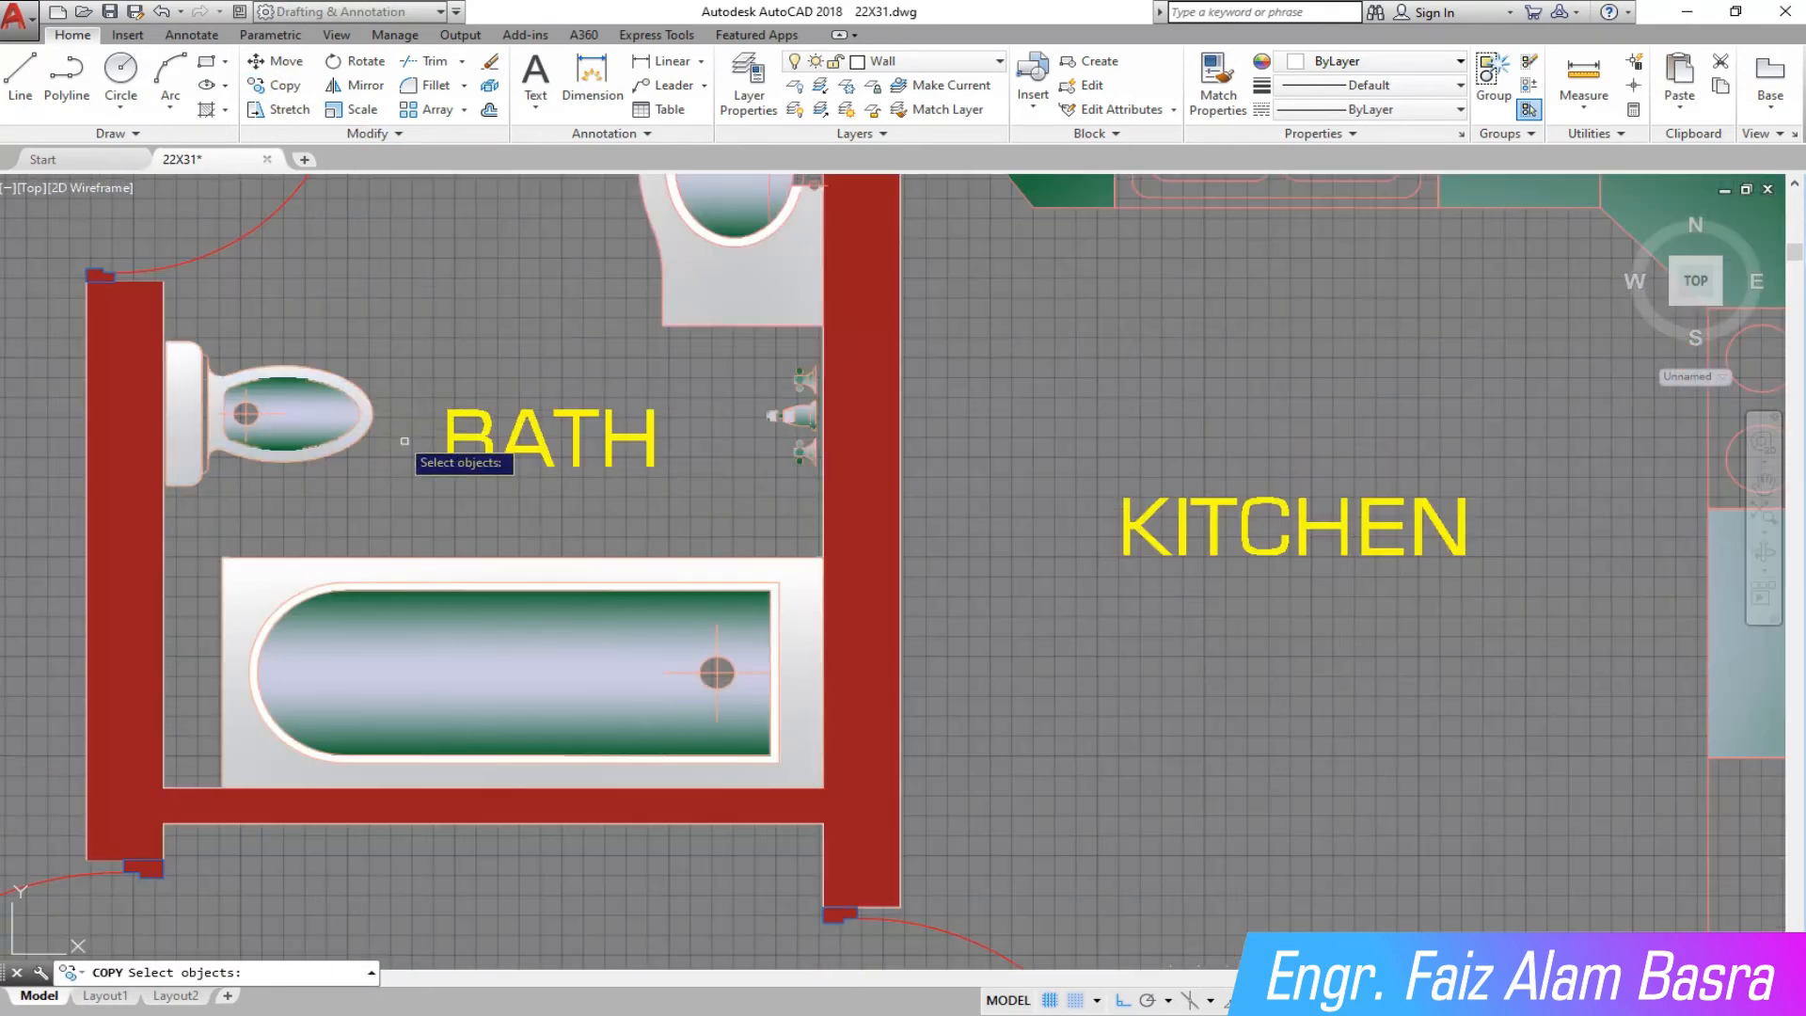
scroll(381, 465, down, 7)
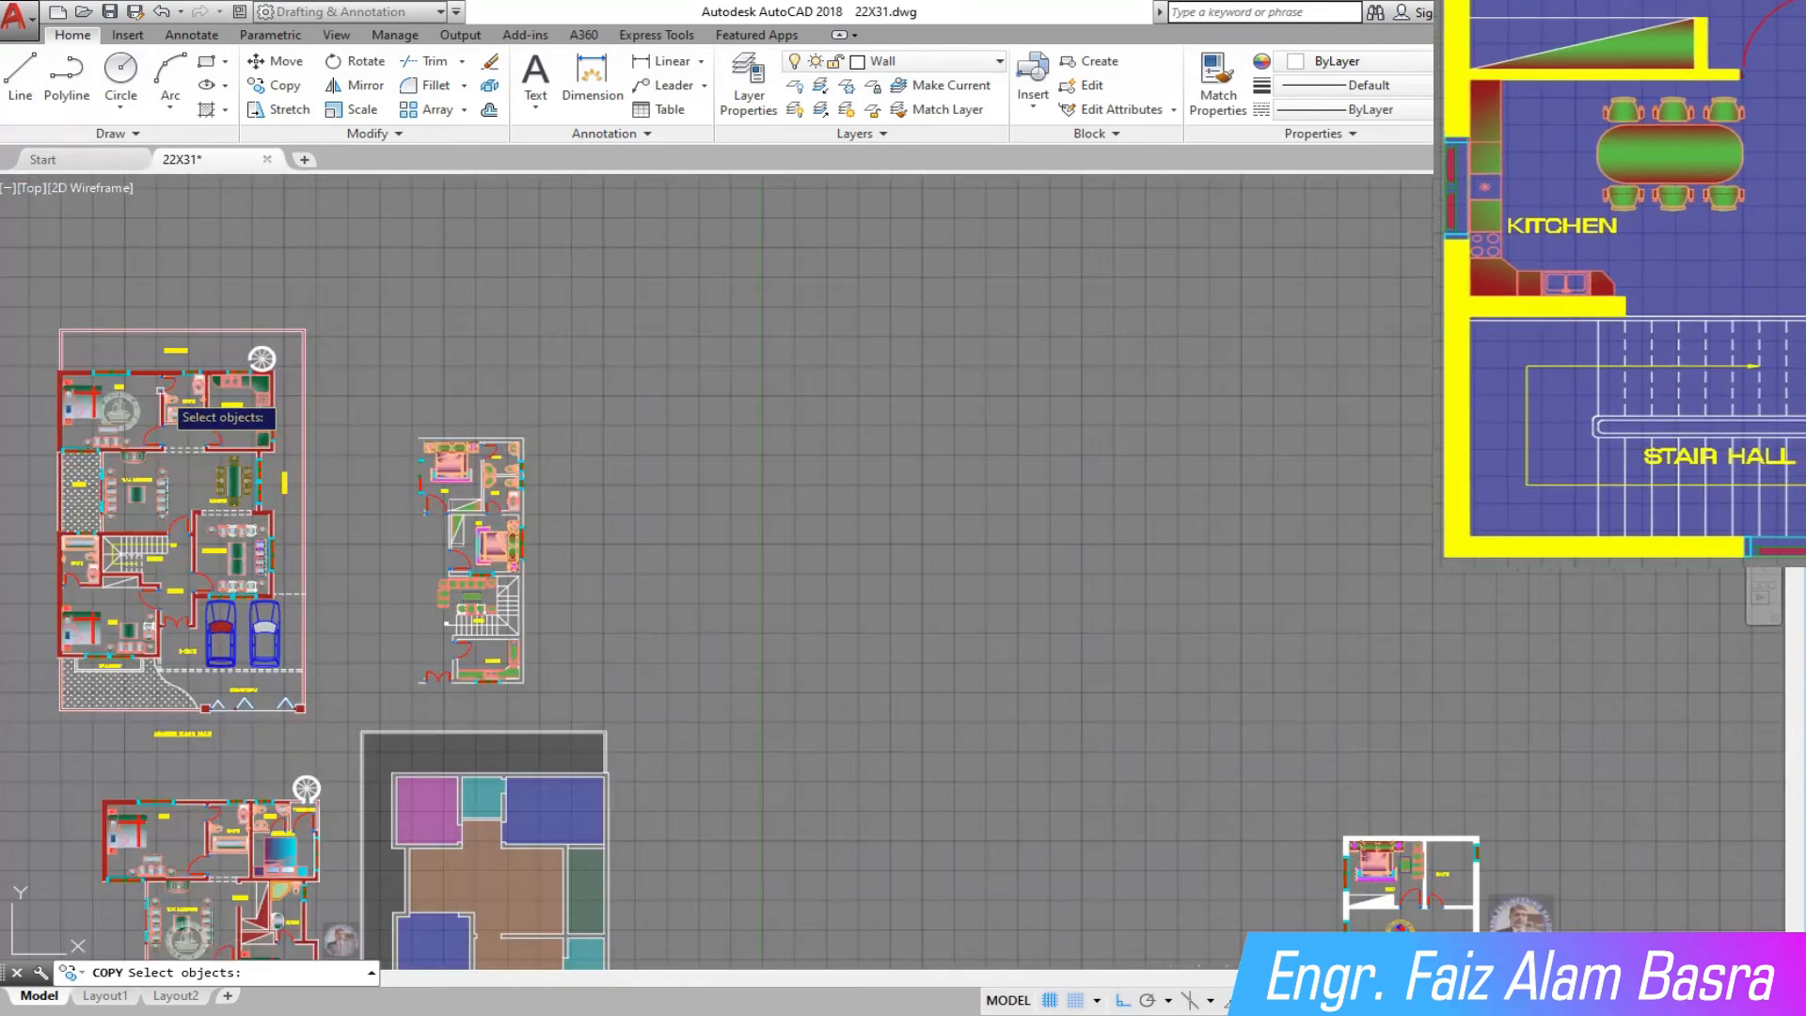
scroll(1630, 678, up, 8)
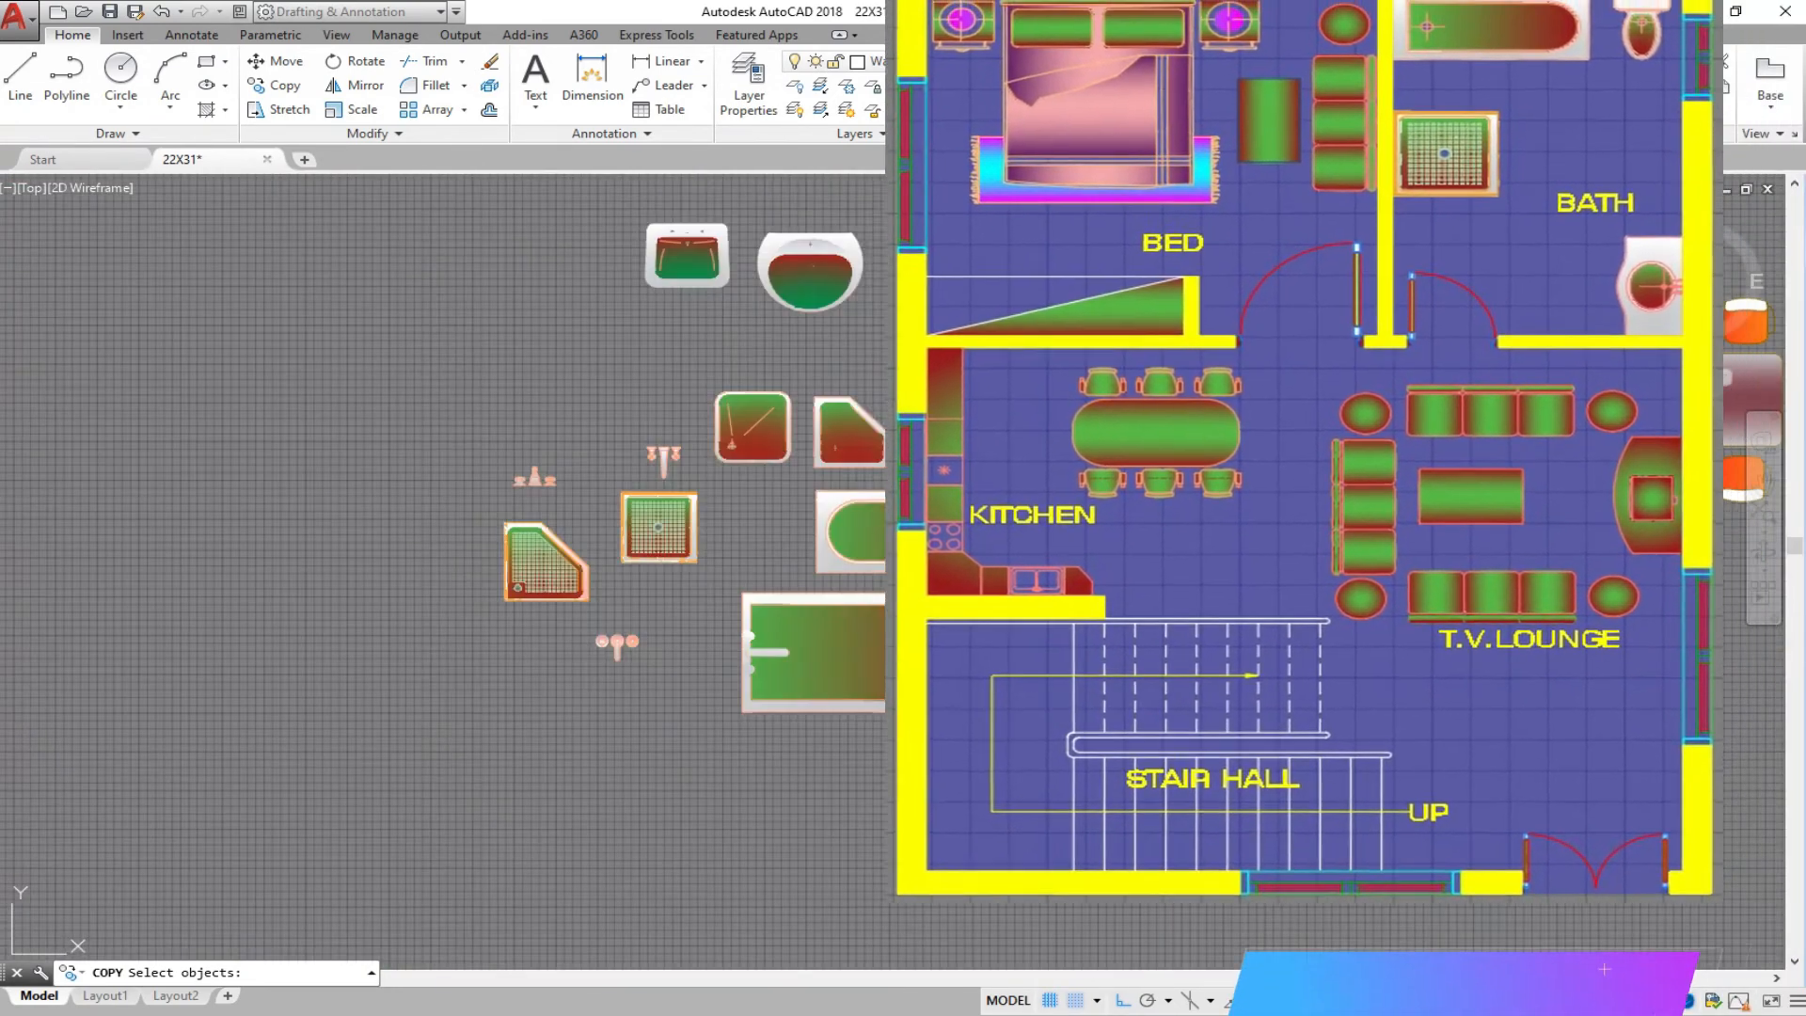
scroll(1004, 505, up, 2)
click(932, 471)
click(813, 578)
middle_drag(790, 358, 778, 782)
click(734, 324)
click(594, 268)
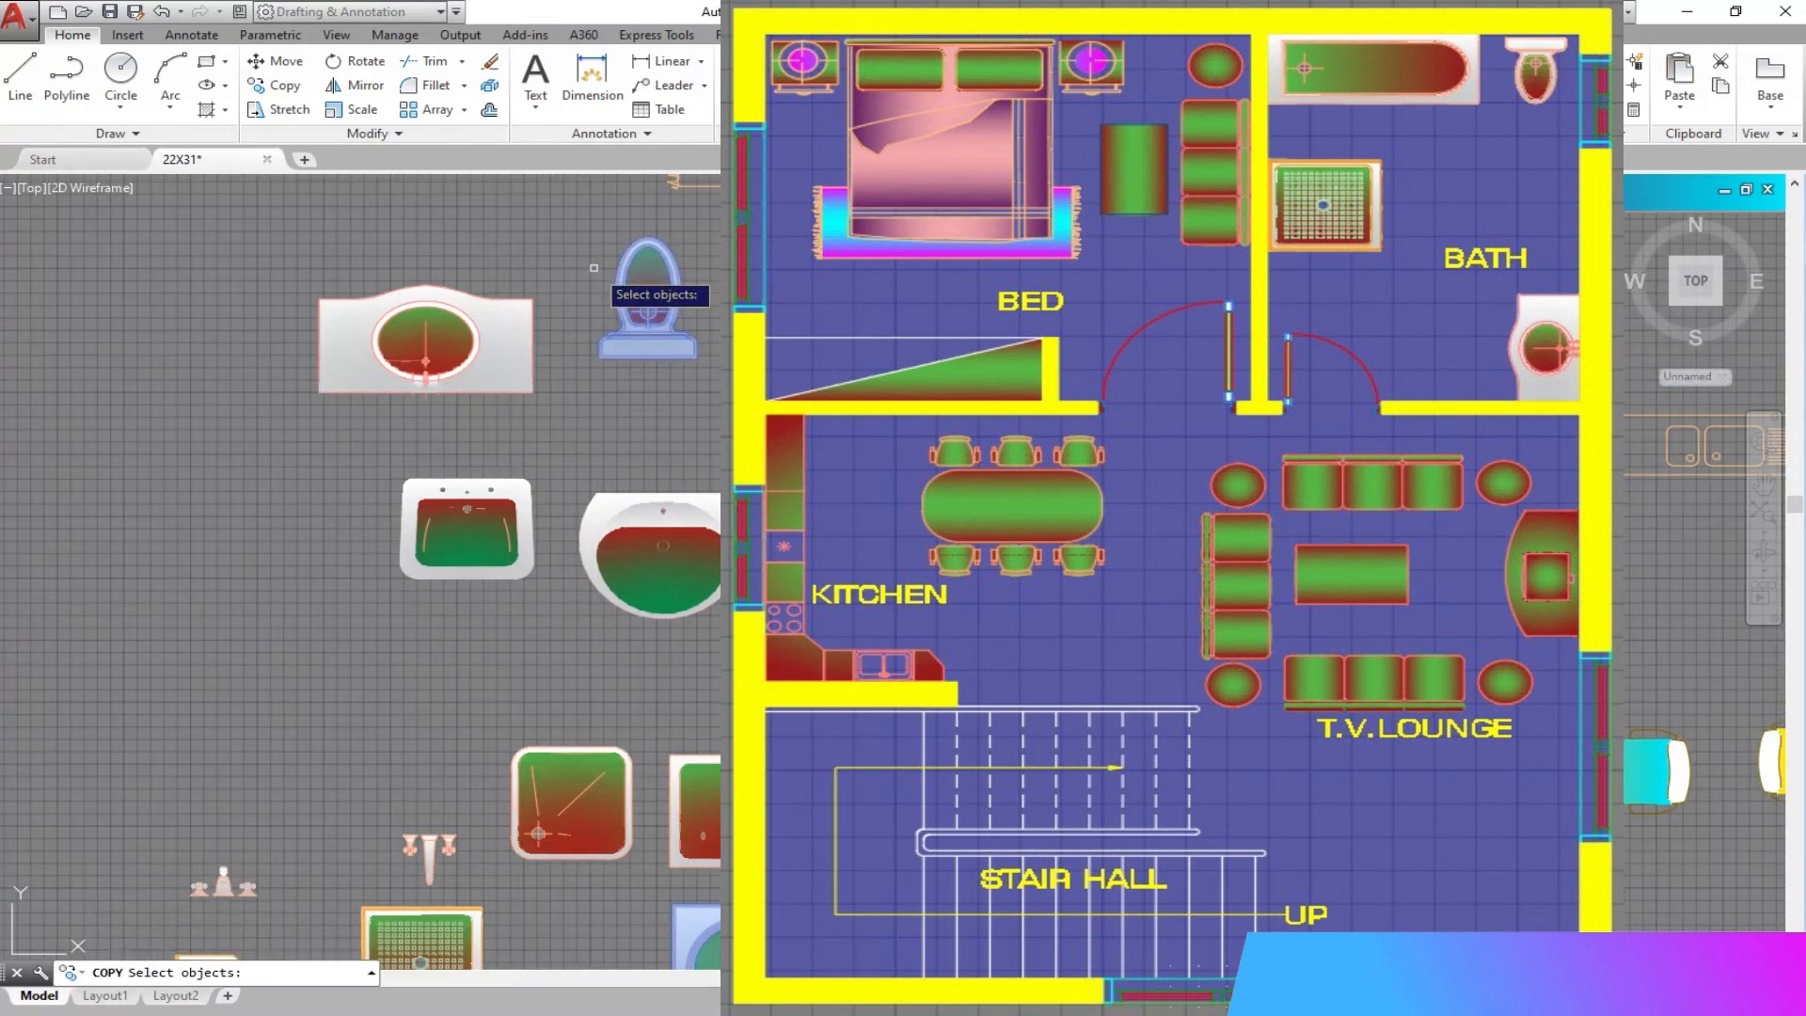
click(555, 425)
click(296, 261)
key(Return)
click(532, 393)
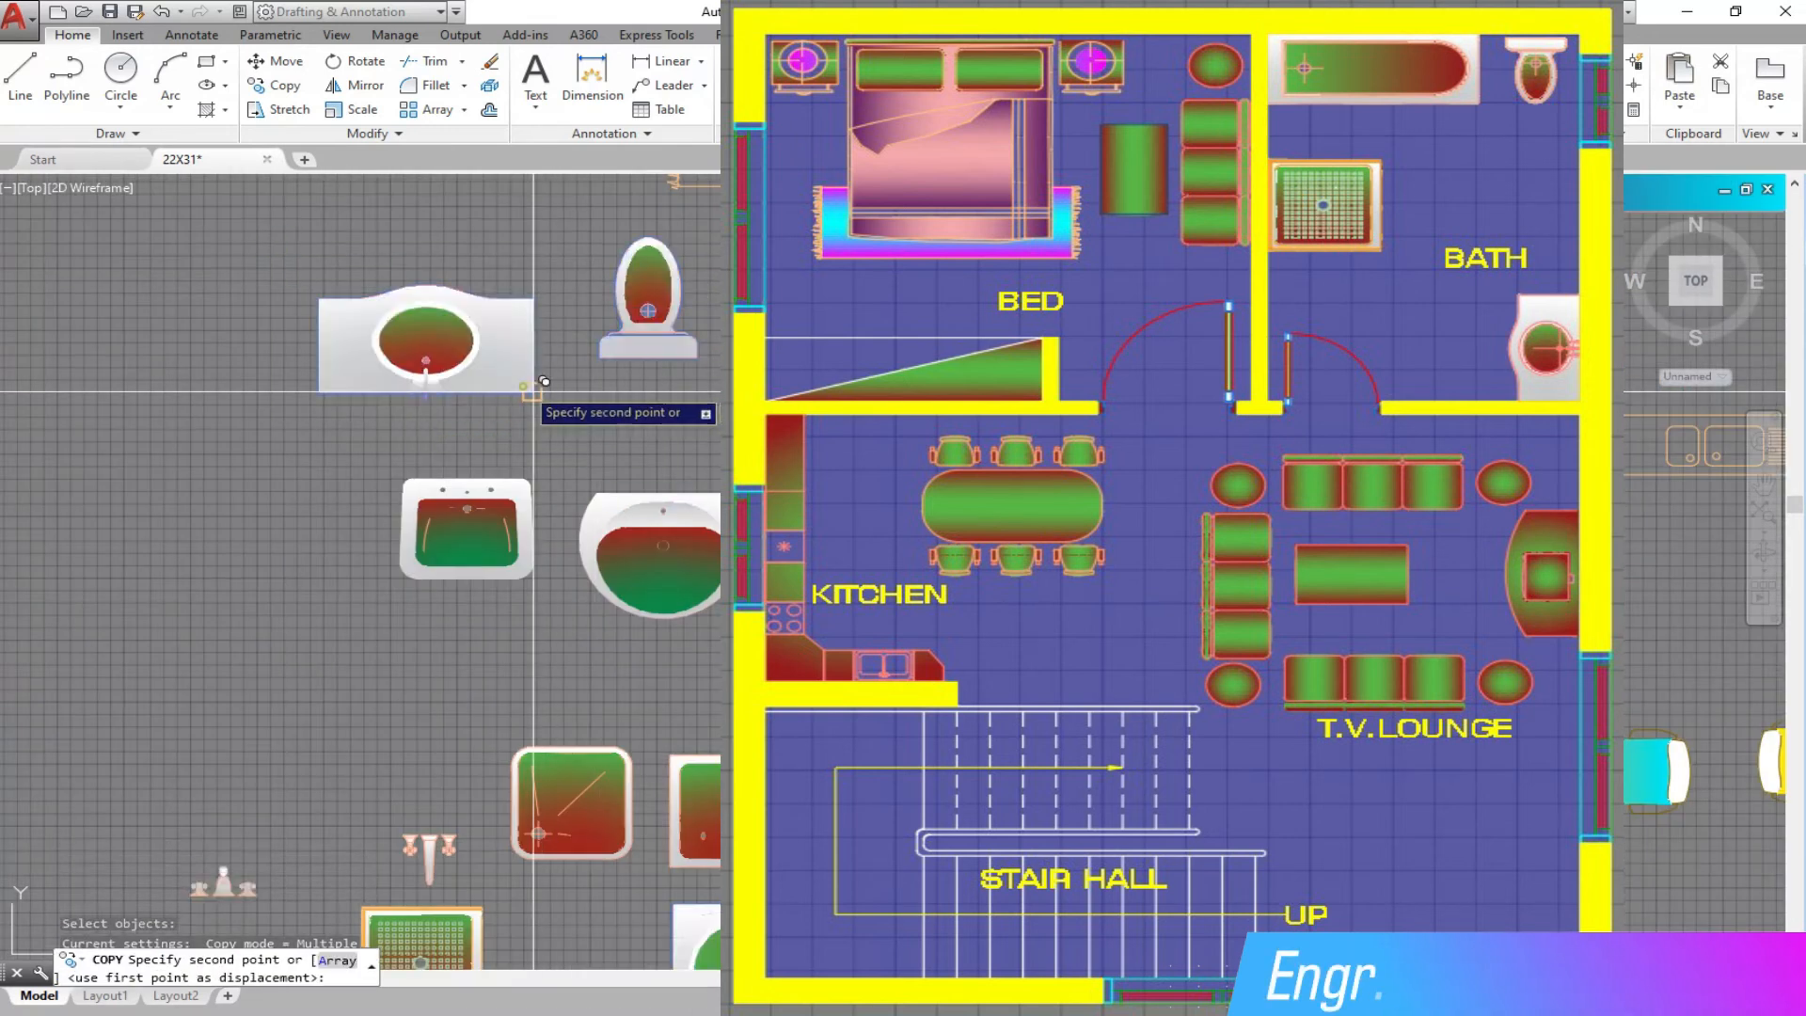
scroll(1082, 752, down, 6)
scroll(446, 712, down, 3)
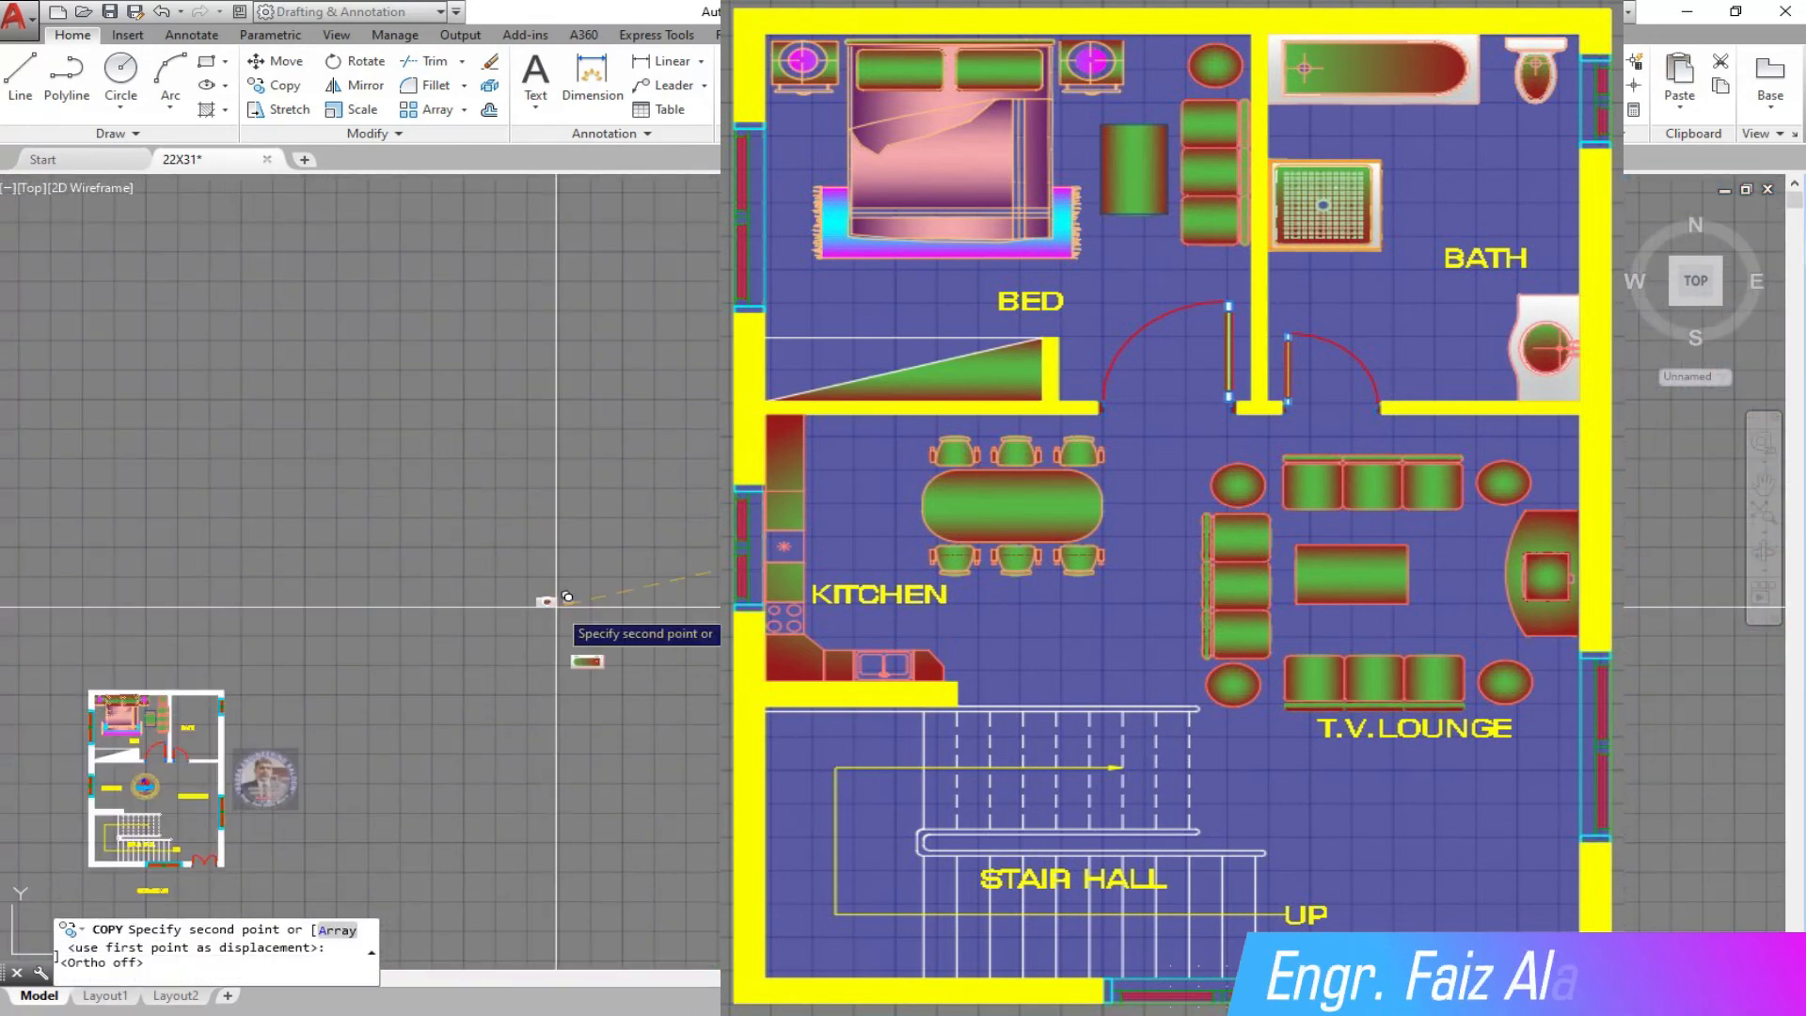
scroll(416, 575, down, 2)
scroll(348, 551, up, 10)
key(Escape)
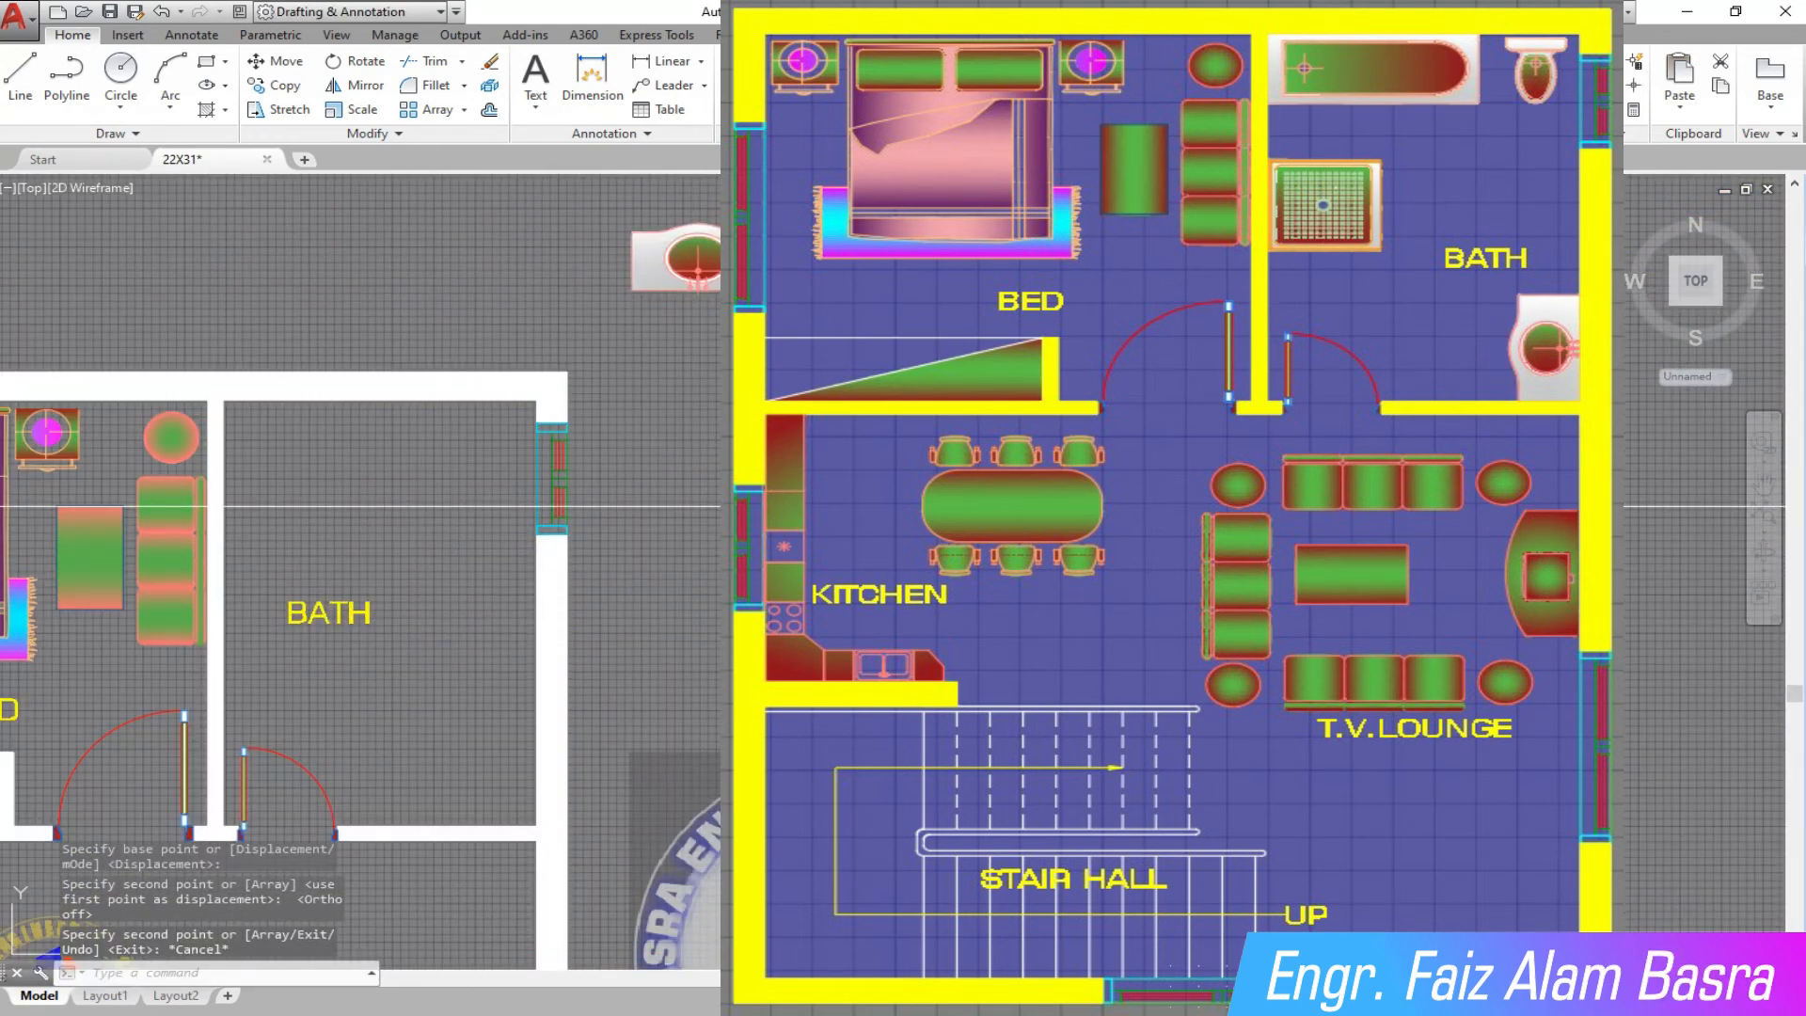
Move the copied bathtub up beside the bath's window, still outside the exterior wall.
click(282, 66)
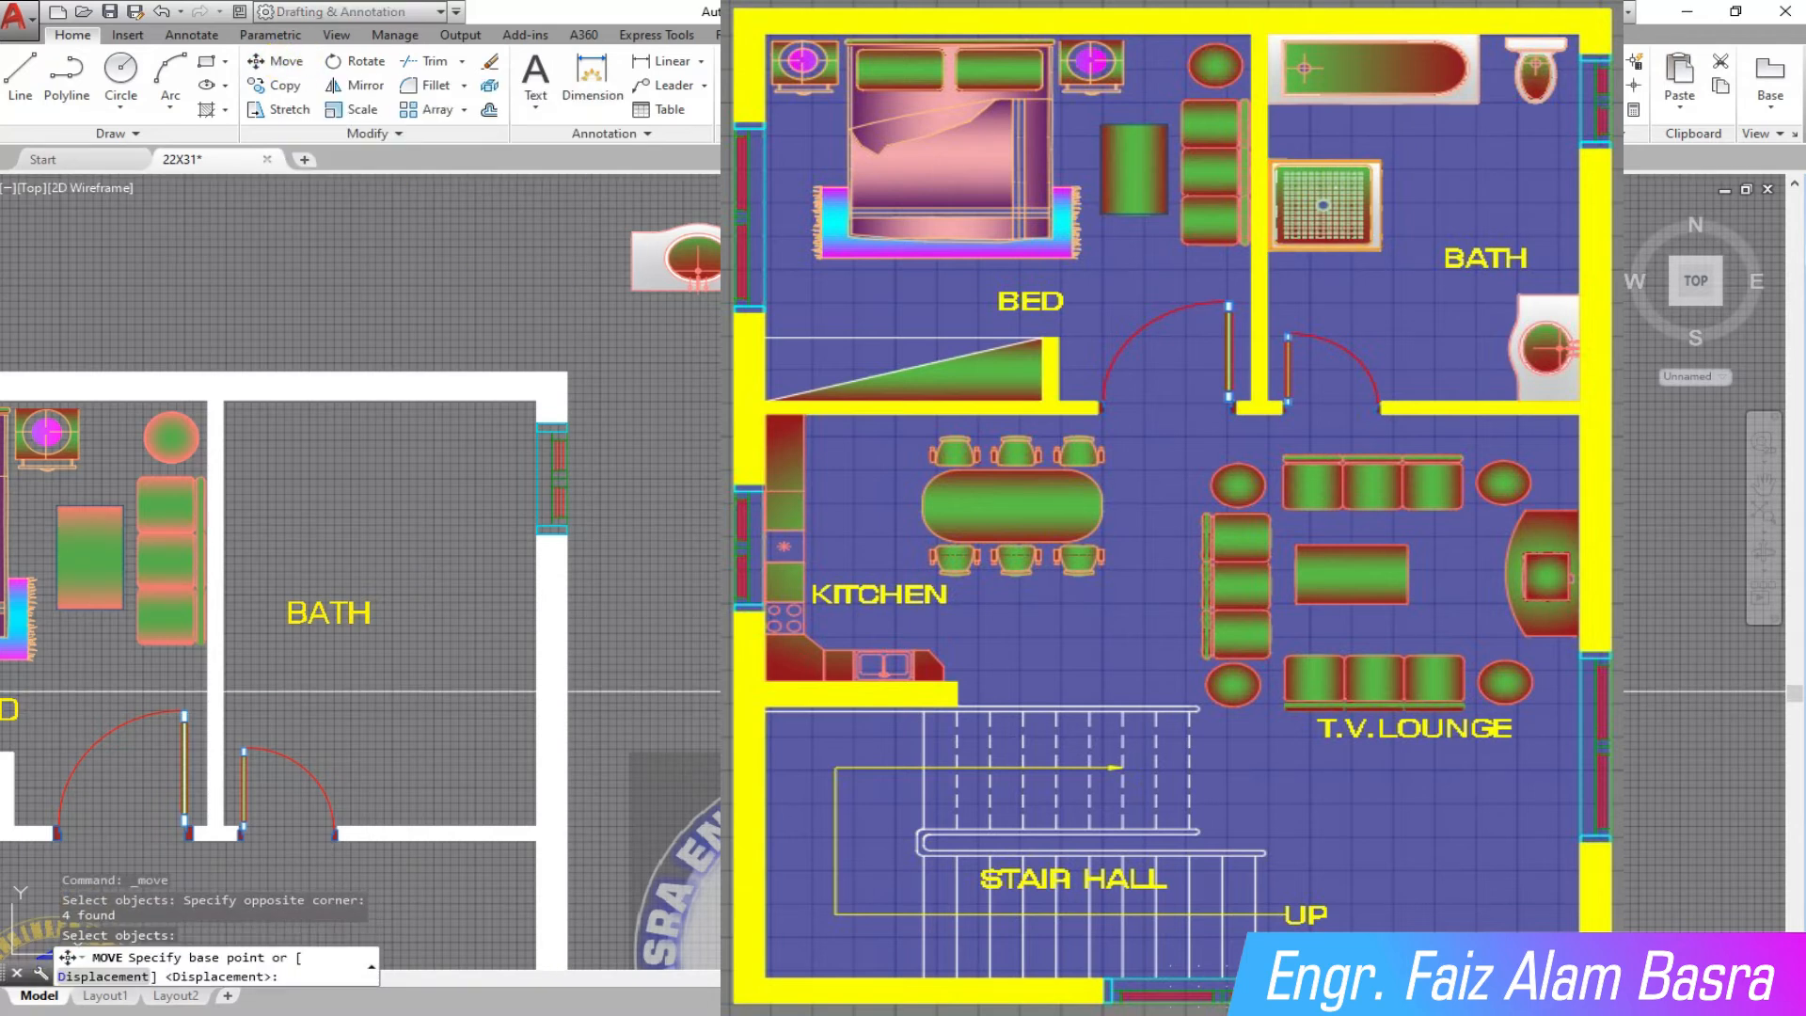
click(988, 691)
scroll(607, 562, down, 2)
scroll(561, 728, up, 4)
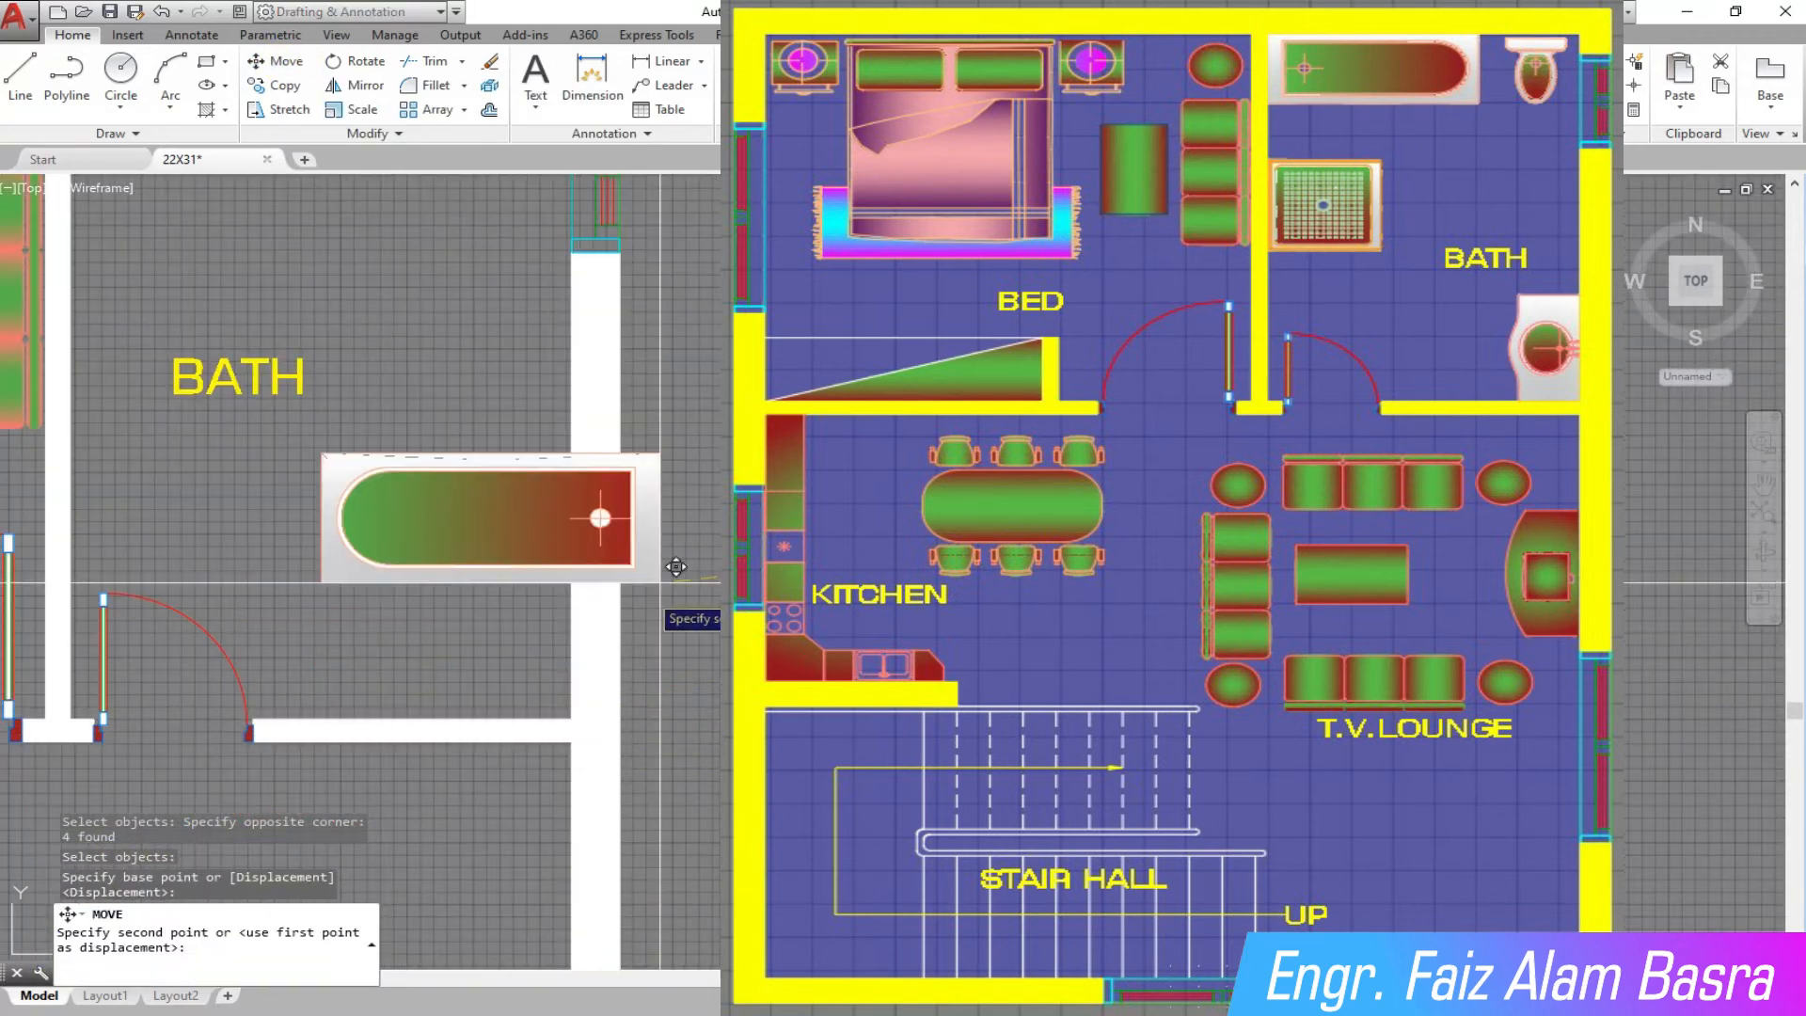
scroll(624, 452, down, 3)
scroll(597, 476, up, 2)
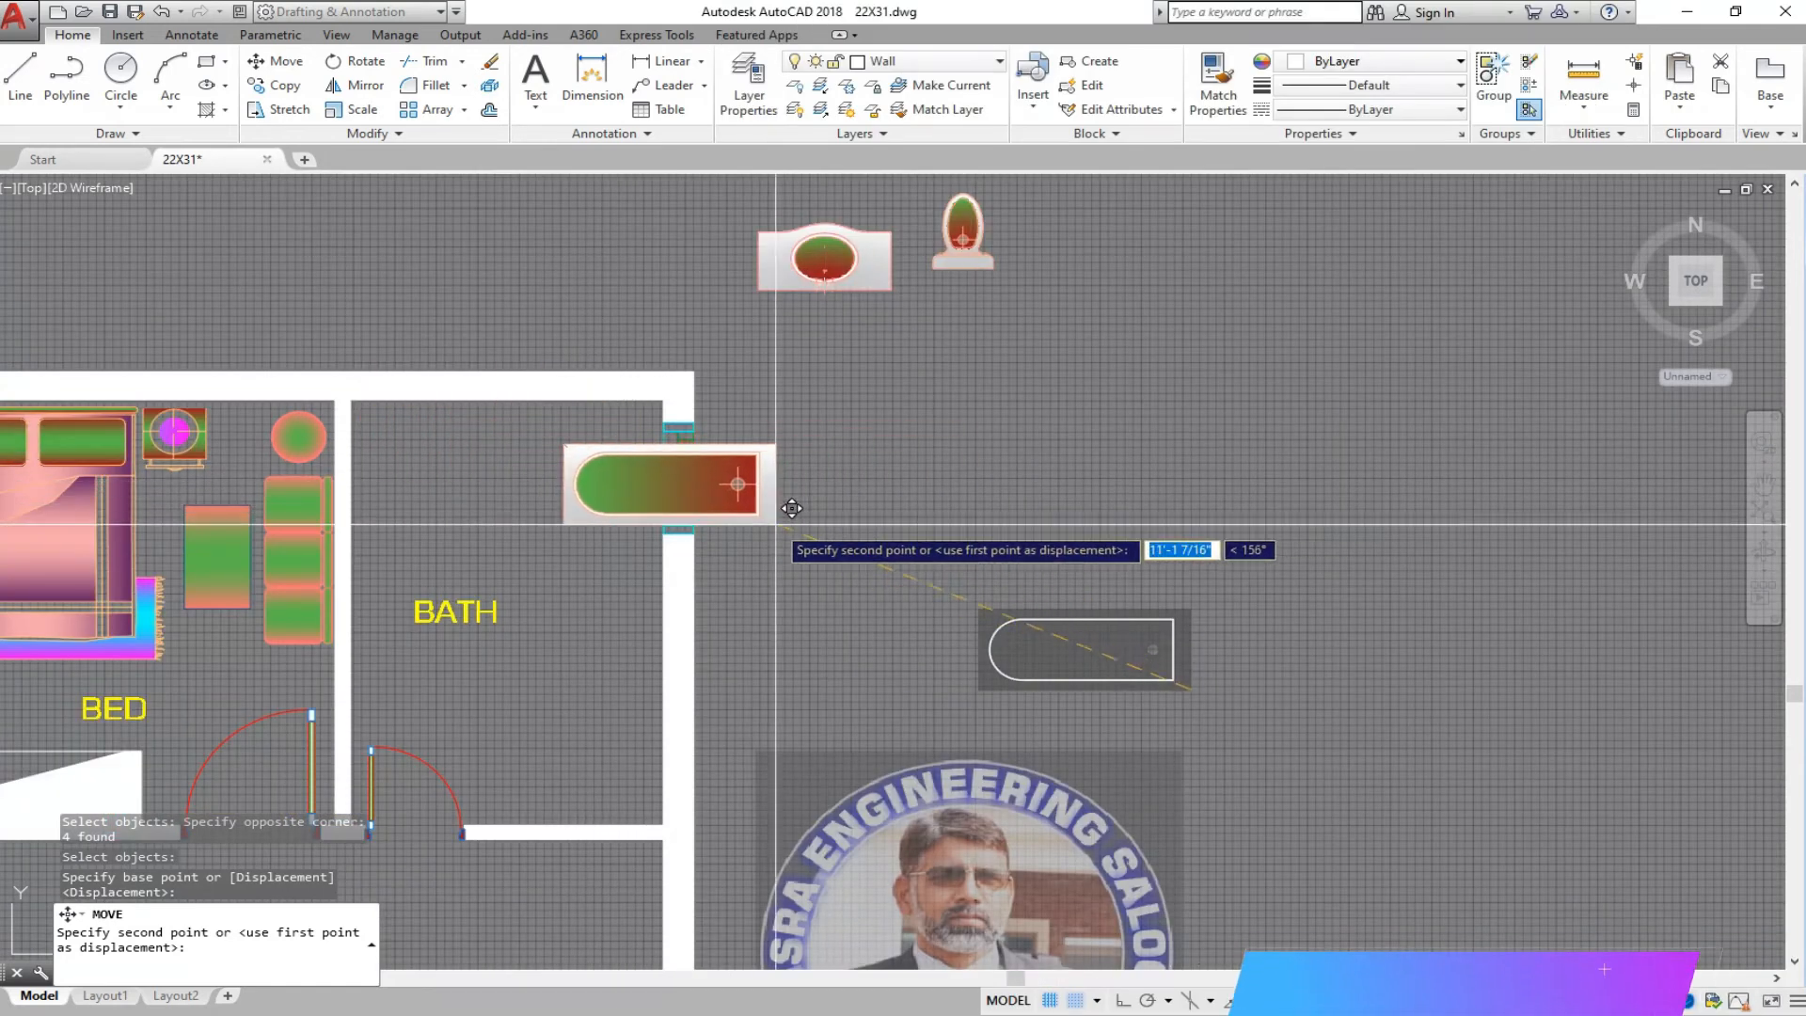
click(1062, 510)
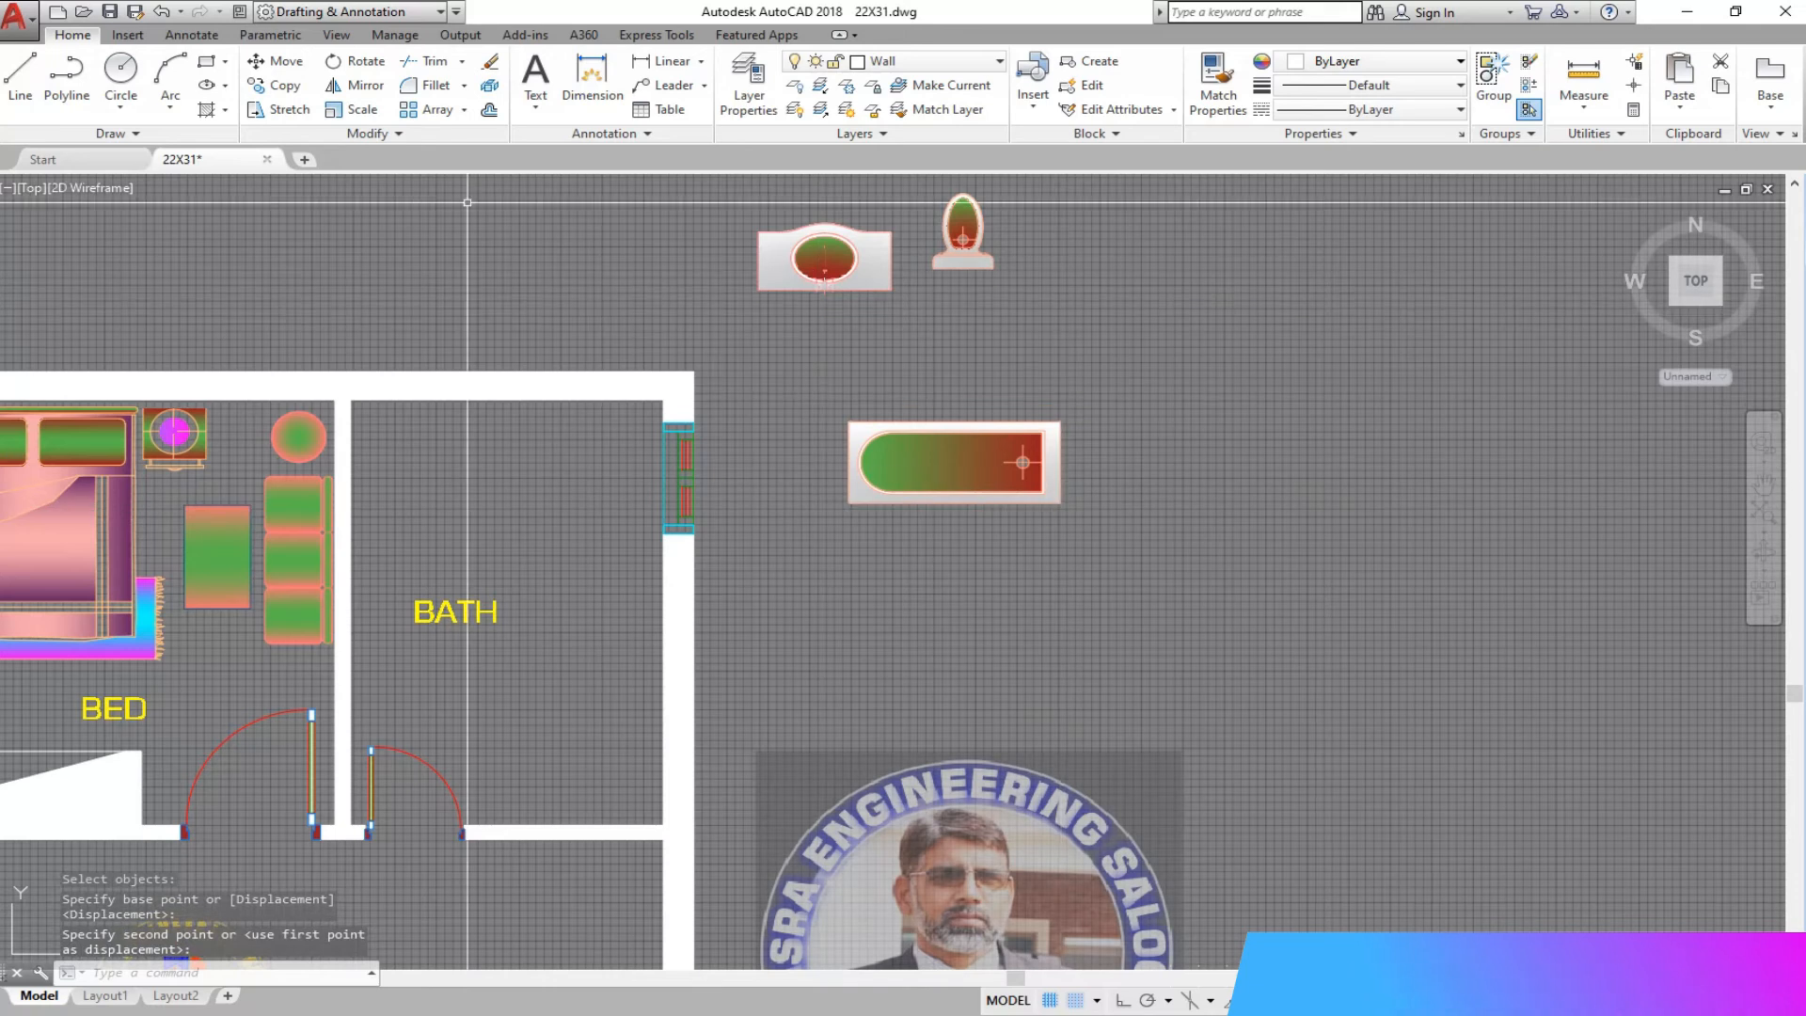
Rotate the bathtub 90 degrees about its right edge with Ortho on so it stands vertically.
click(363, 71)
click(1120, 576)
click(790, 370)
key(Return)
click(1061, 463)
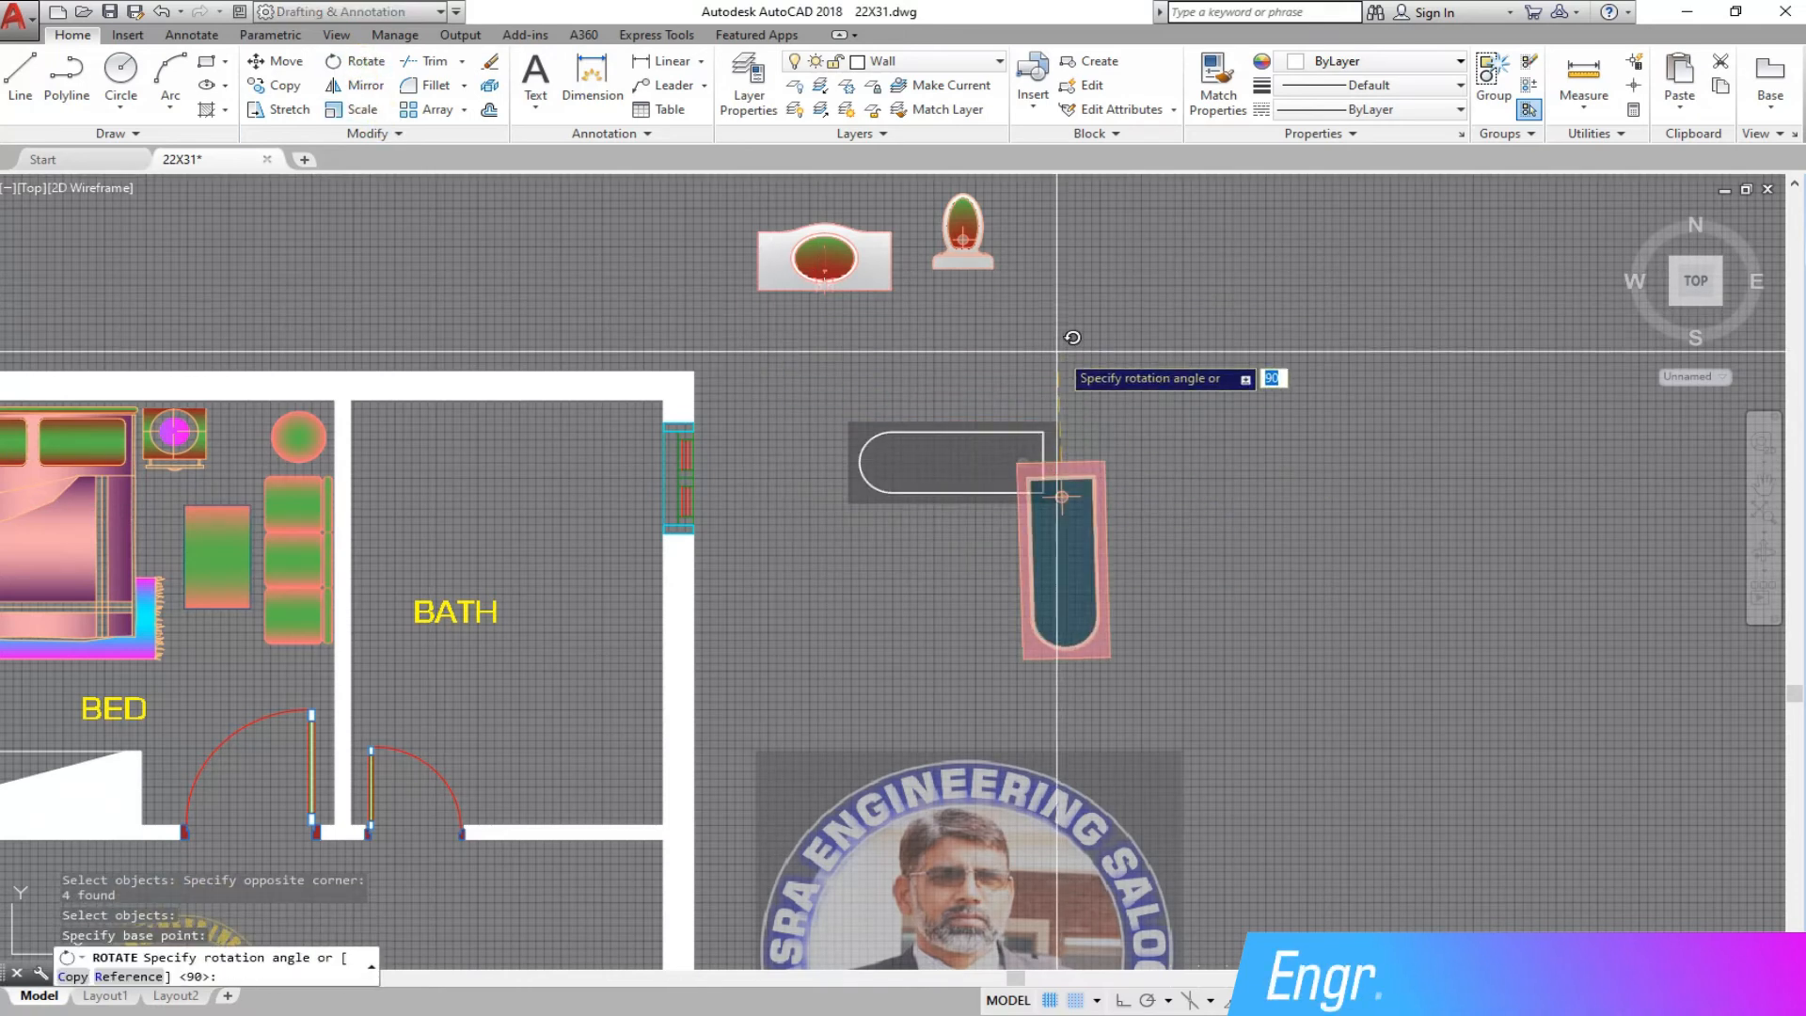
click(1123, 1000)
click(1167, 327)
Move the bathtub by its upper-left corner into the bath's upper-left inside corner.
click(273, 58)
click(1176, 687)
click(955, 419)
key(Return)
click(1017, 462)
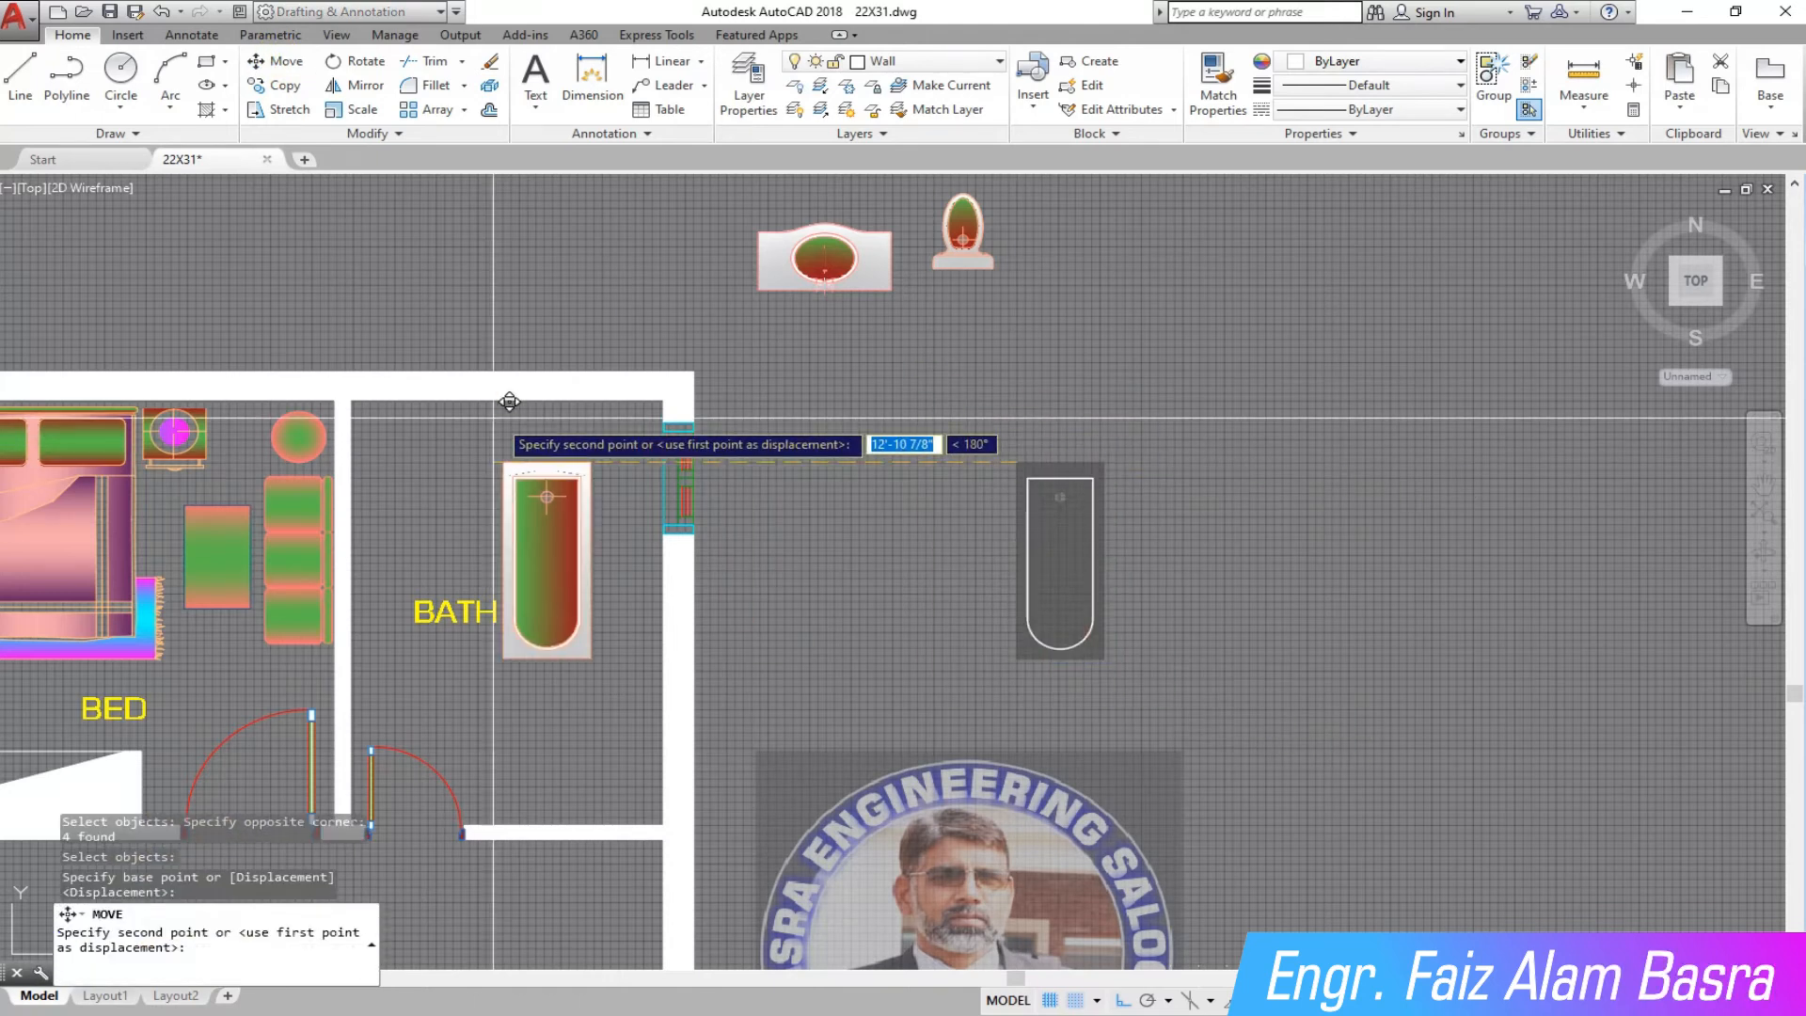
click(352, 399)
scroll(494, 585, up, 1)
scroll(494, 541, down, 1)
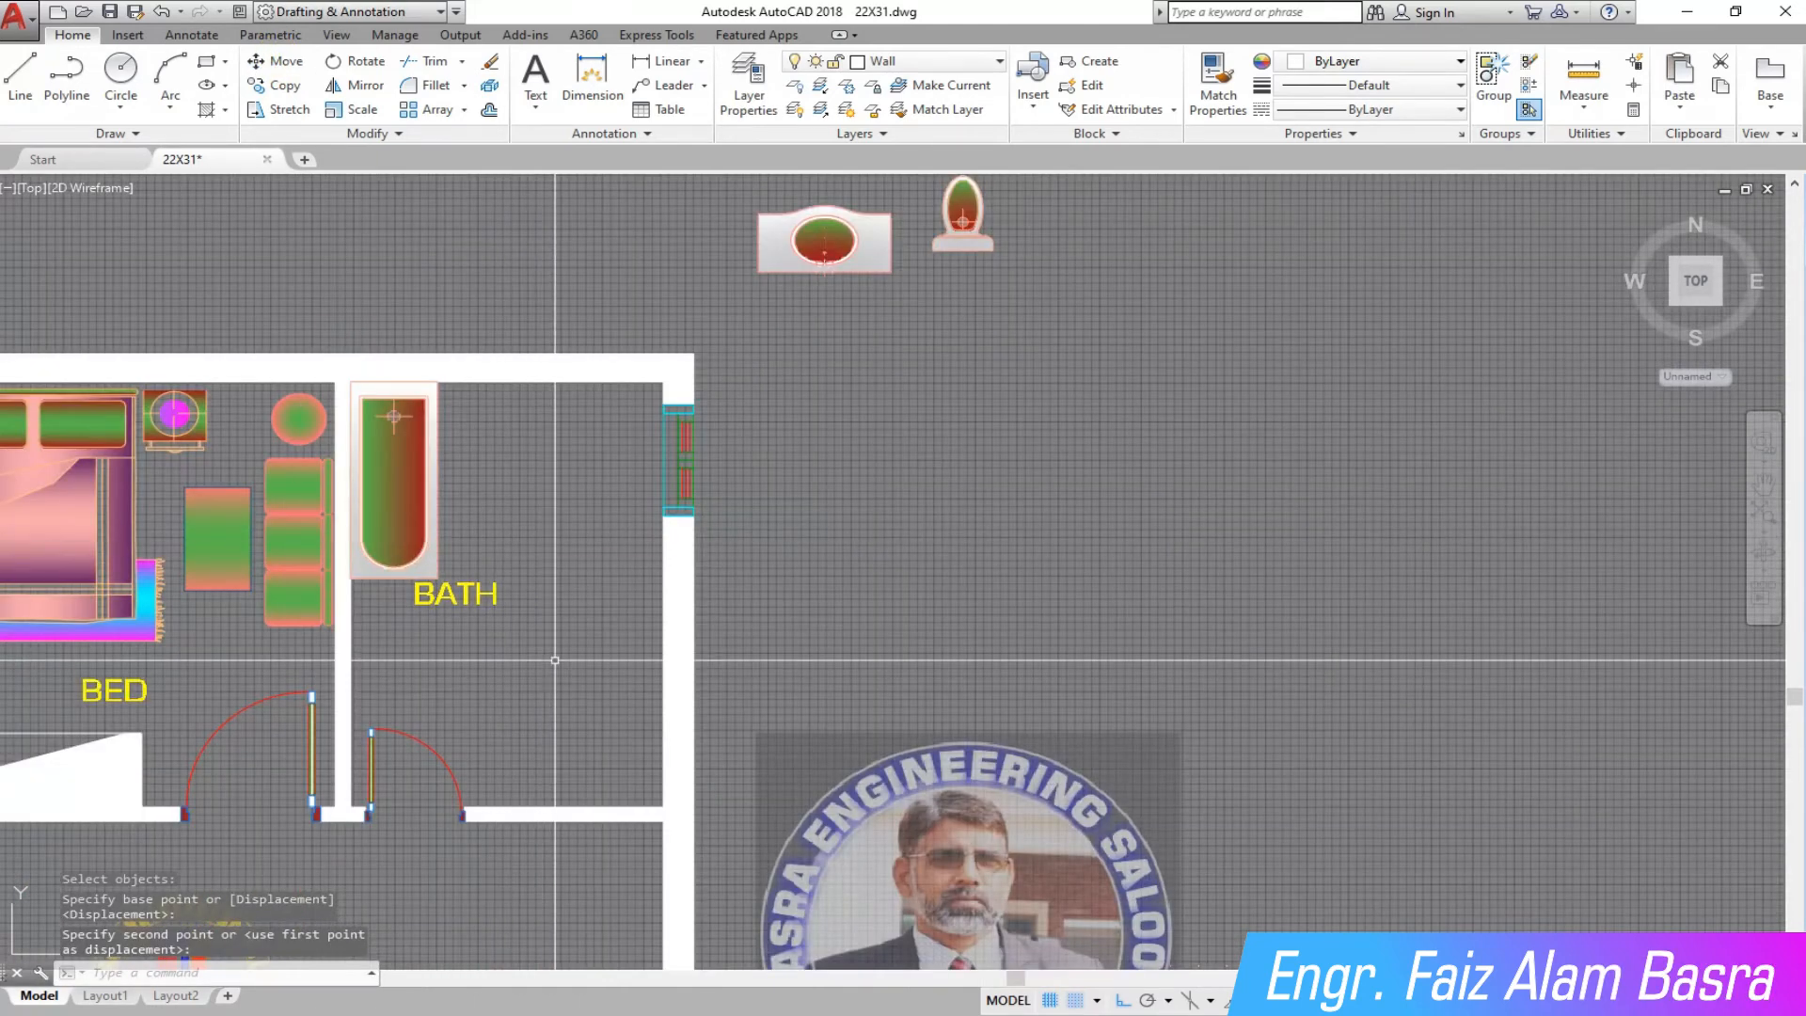
Move the BATH label straight down, clear of the bathtub.
scroll(292, 222, down, 1)
click(279, 64)
scroll(396, 473, up, 2)
click(371, 437)
key(Return)
click(366, 460)
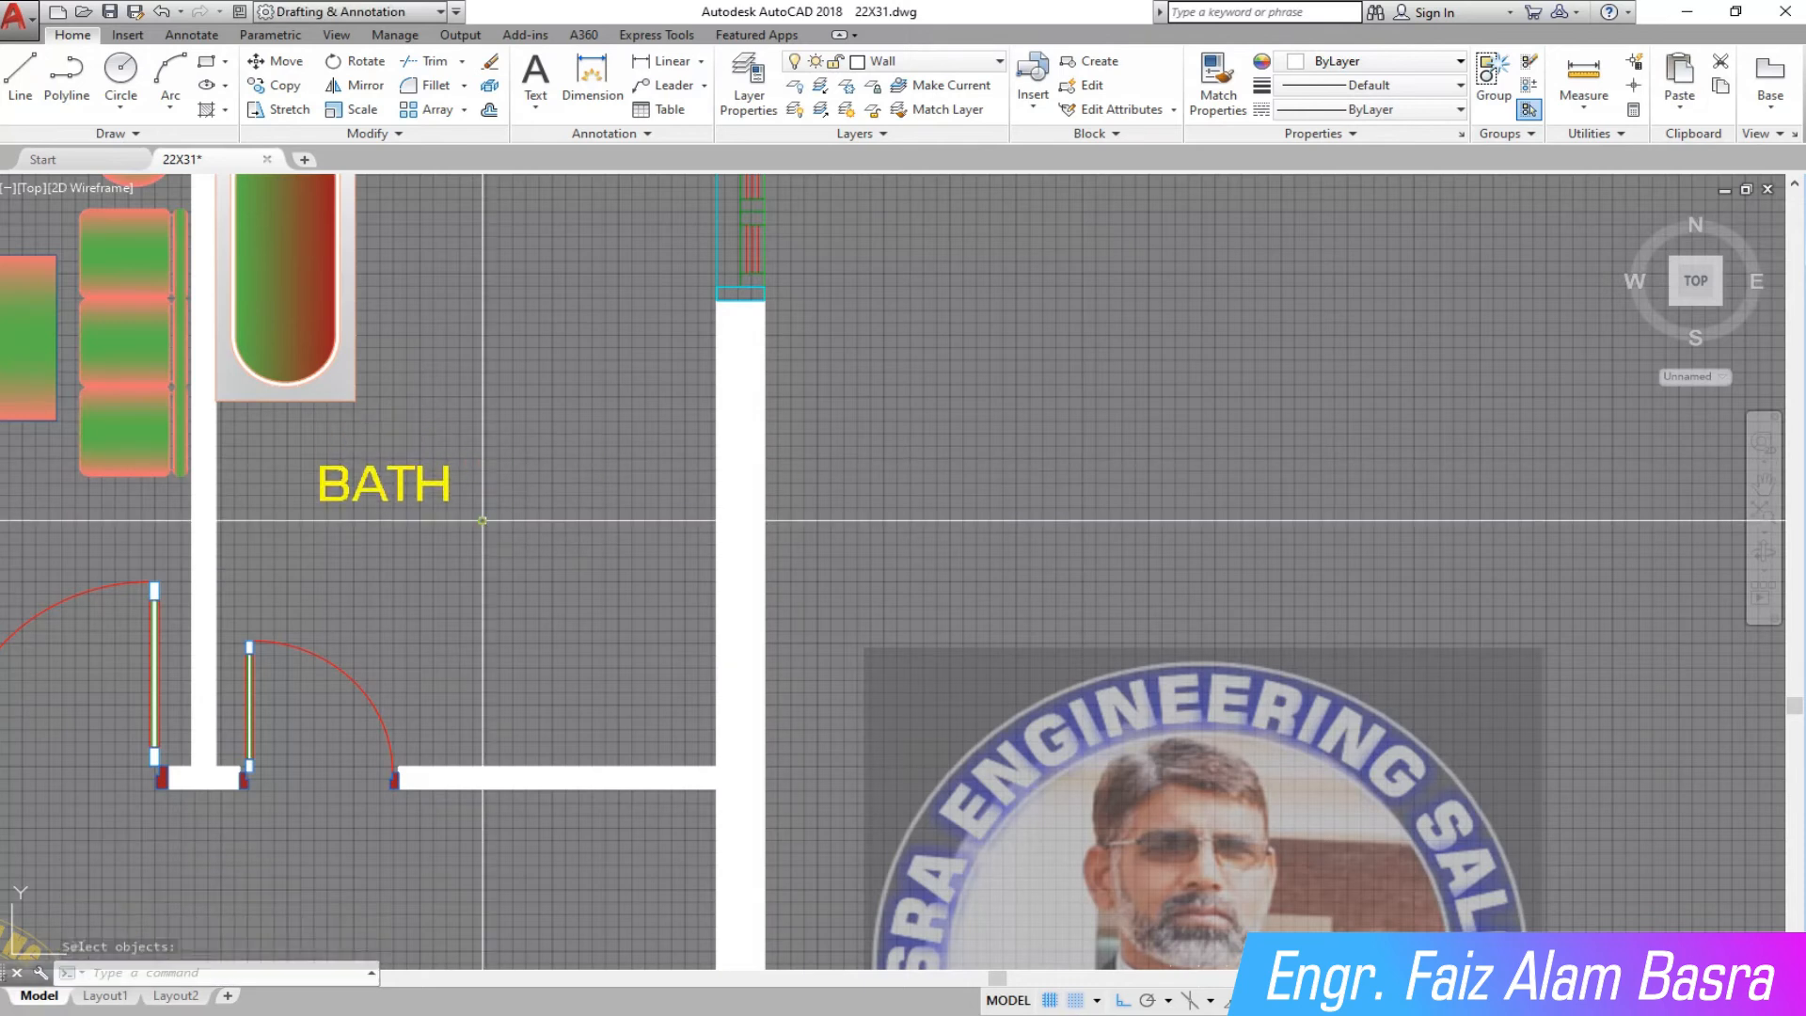
click(320, 521)
scroll(276, 530, down, 1)
scroll(351, 532, down, 1)
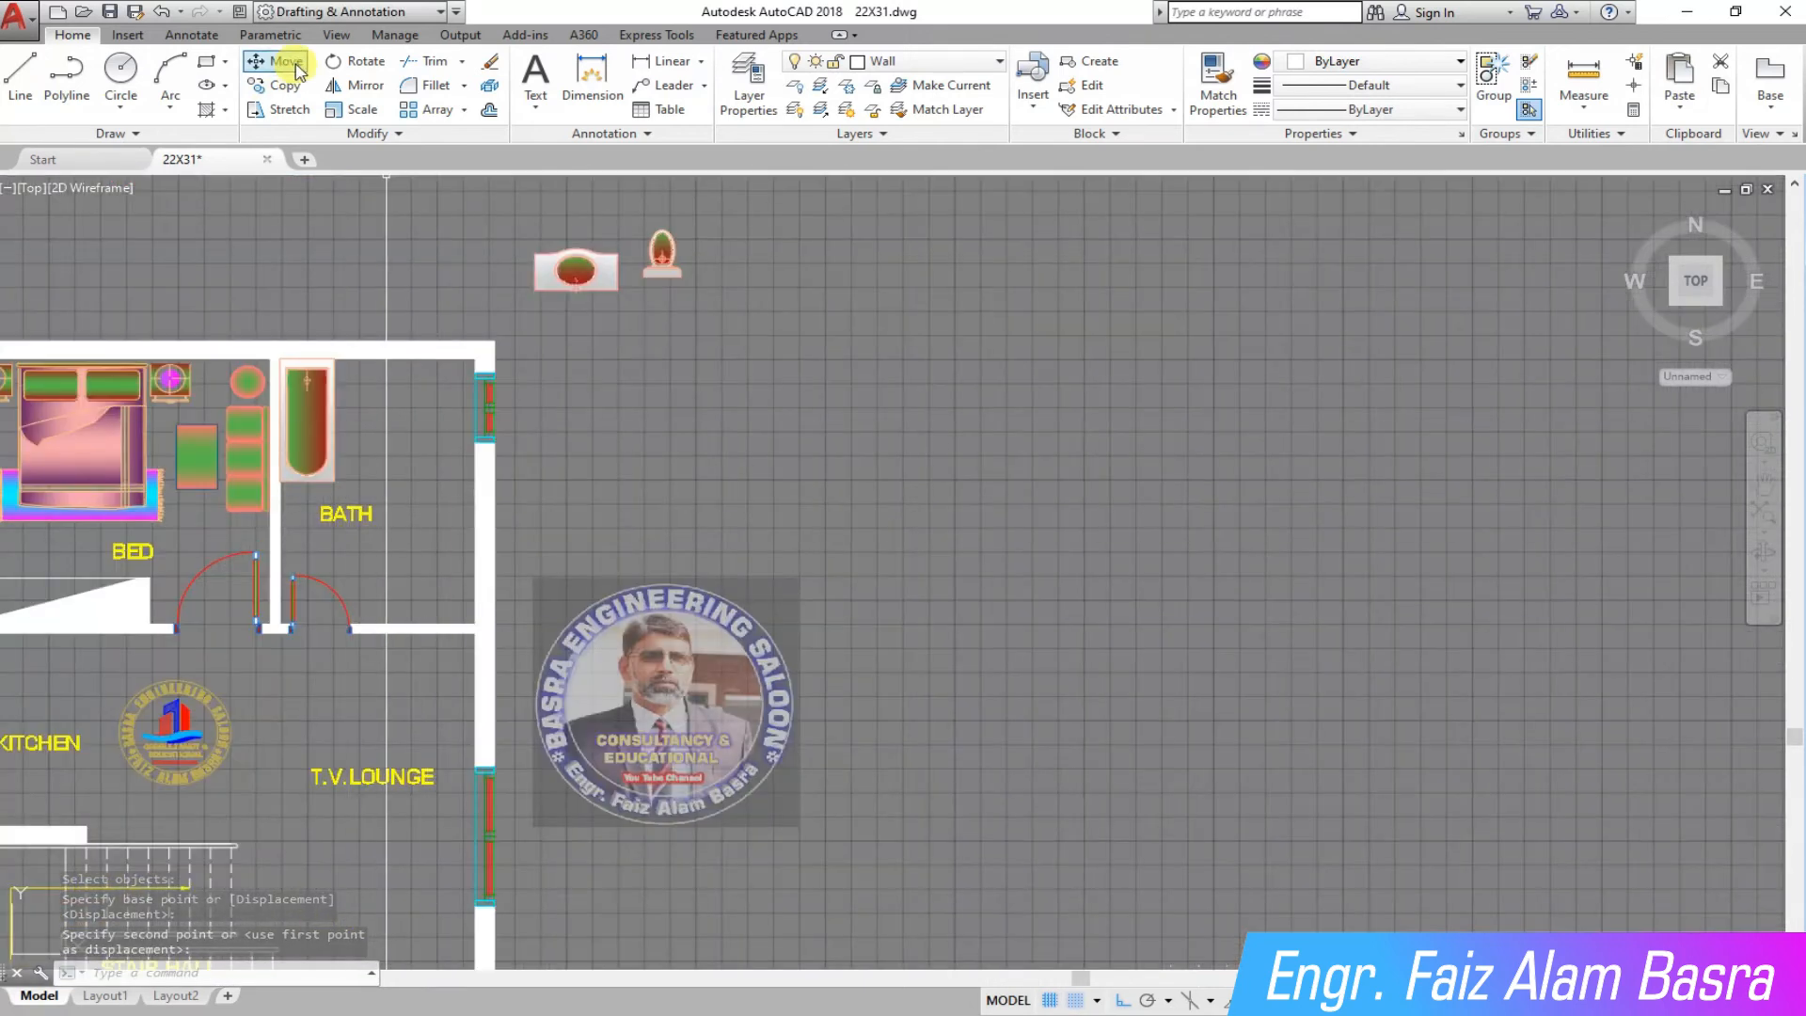
Rotate the washbasin 90 degrees counterclockwise about its lower-left corner so its flat back faces right.
click(363, 61)
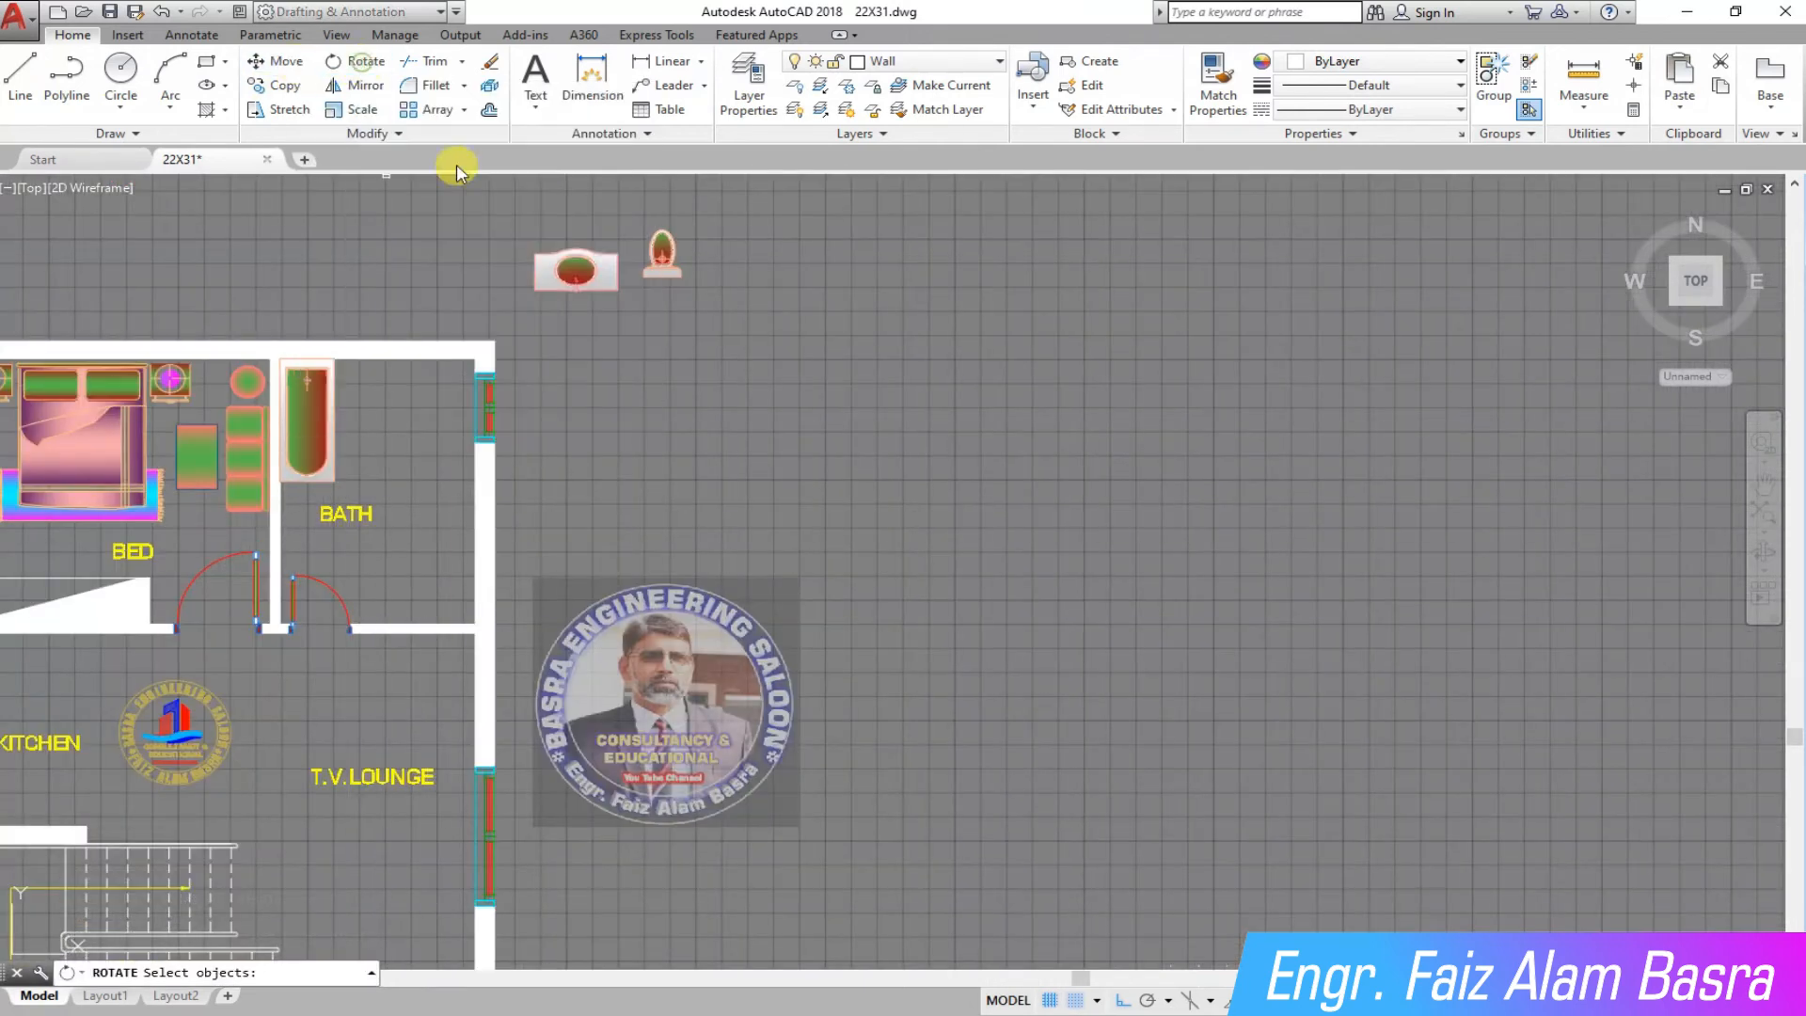
click(495, 198)
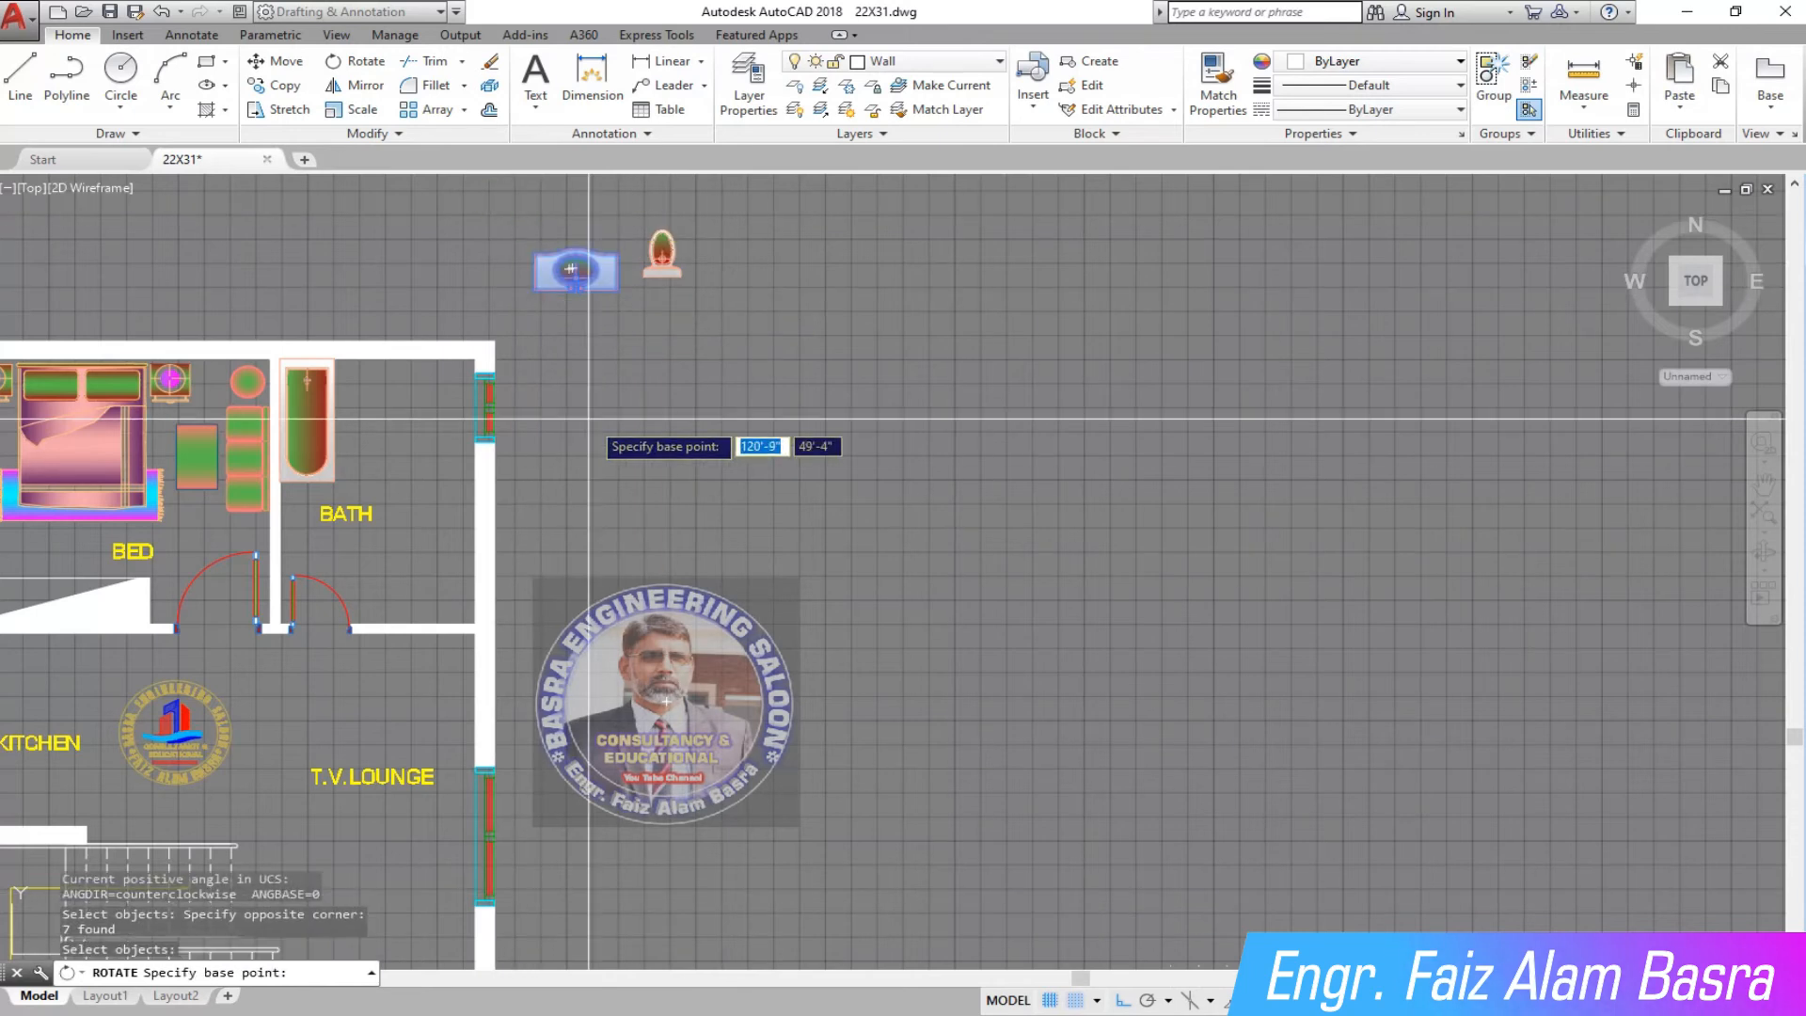
click(535, 251)
key(Return)
Move the washbasin by its lower-right corner into the bath's lower-right corner, against the exterior wall.
click(287, 62)
click(475, 196)
key(Return)
click(534, 293)
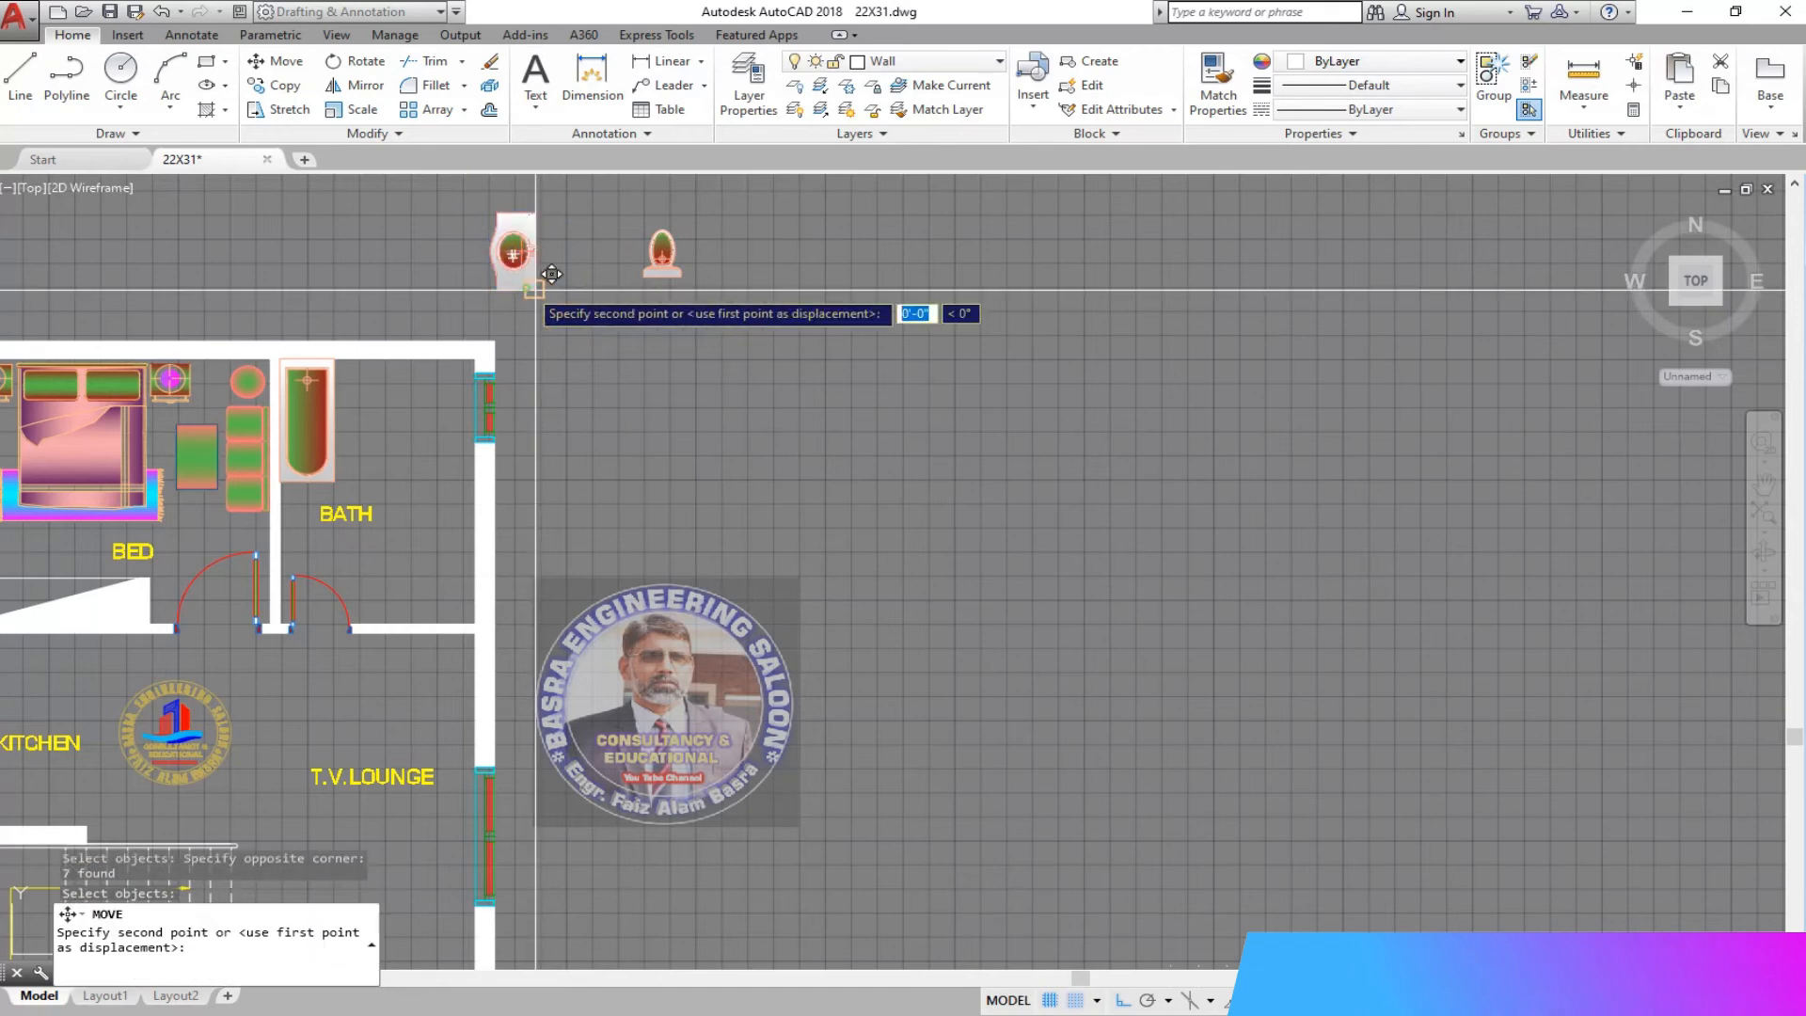
scroll(420, 694, up, 2)
click(508, 579)
scroll(284, 483, up, 1)
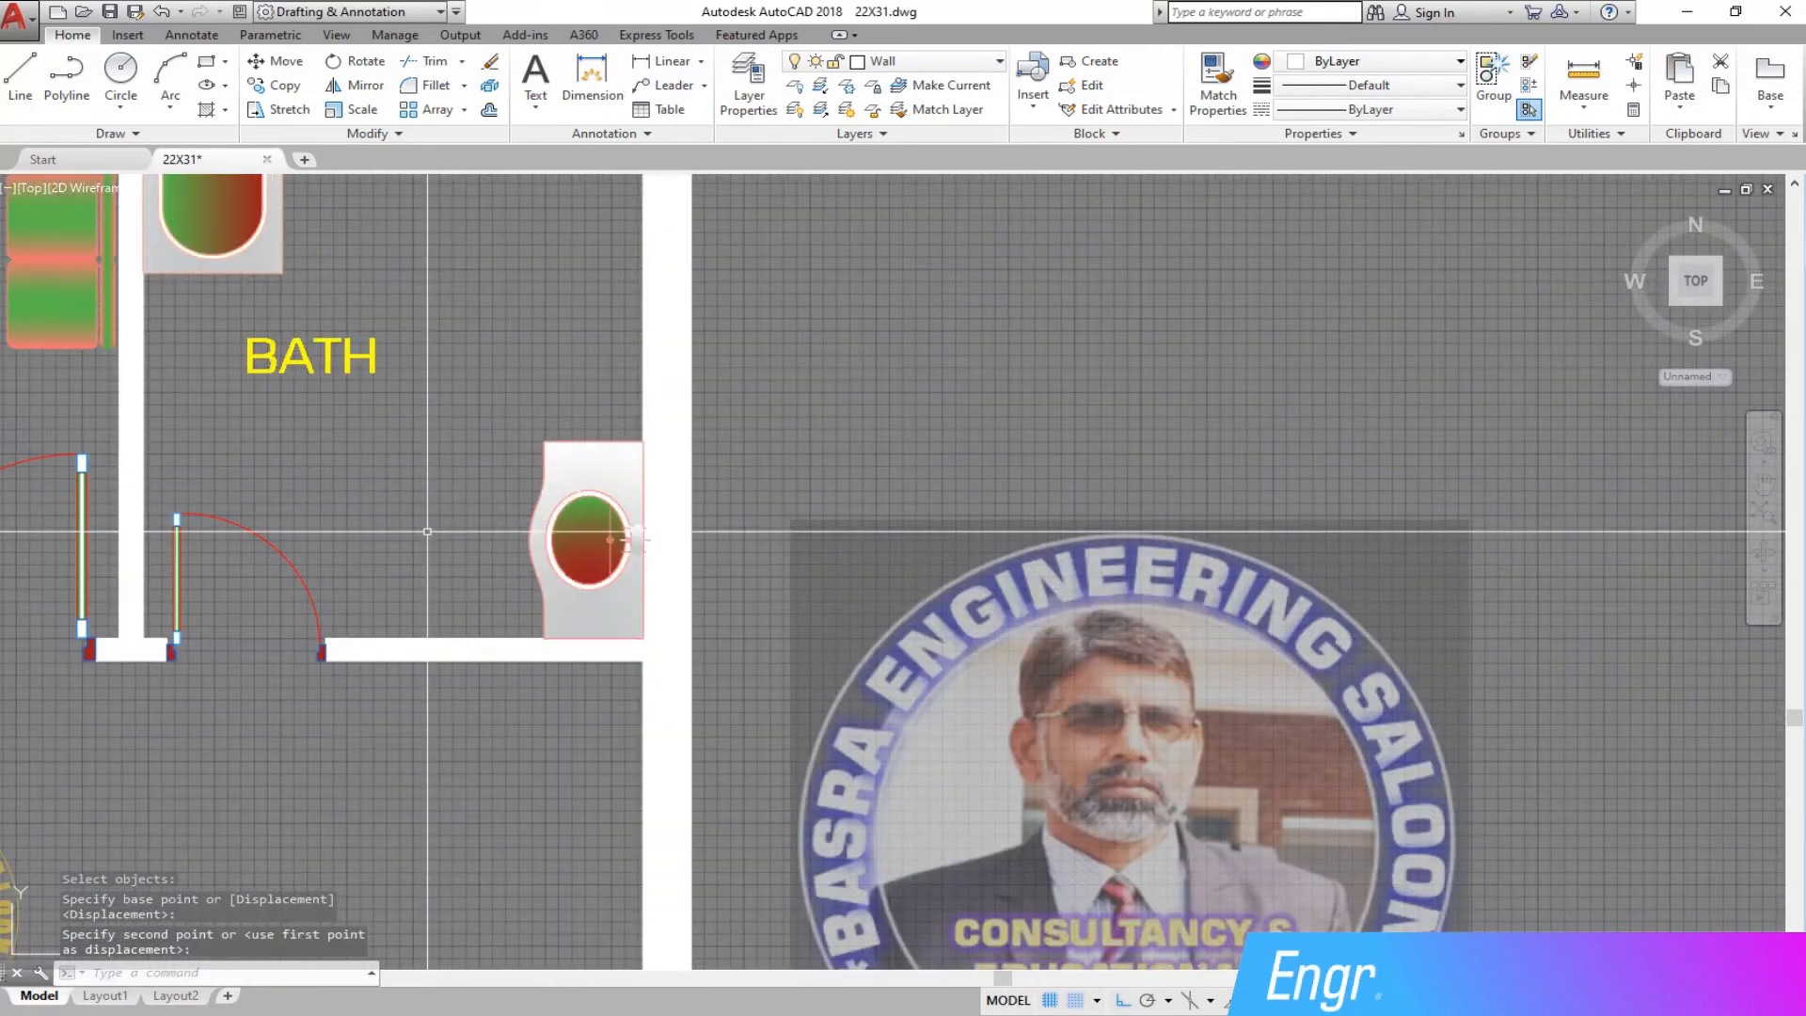
scroll(484, 601, down, 1)
key(Escape)
scroll(473, 569, down, 1)
scroll(529, 276, up, 2)
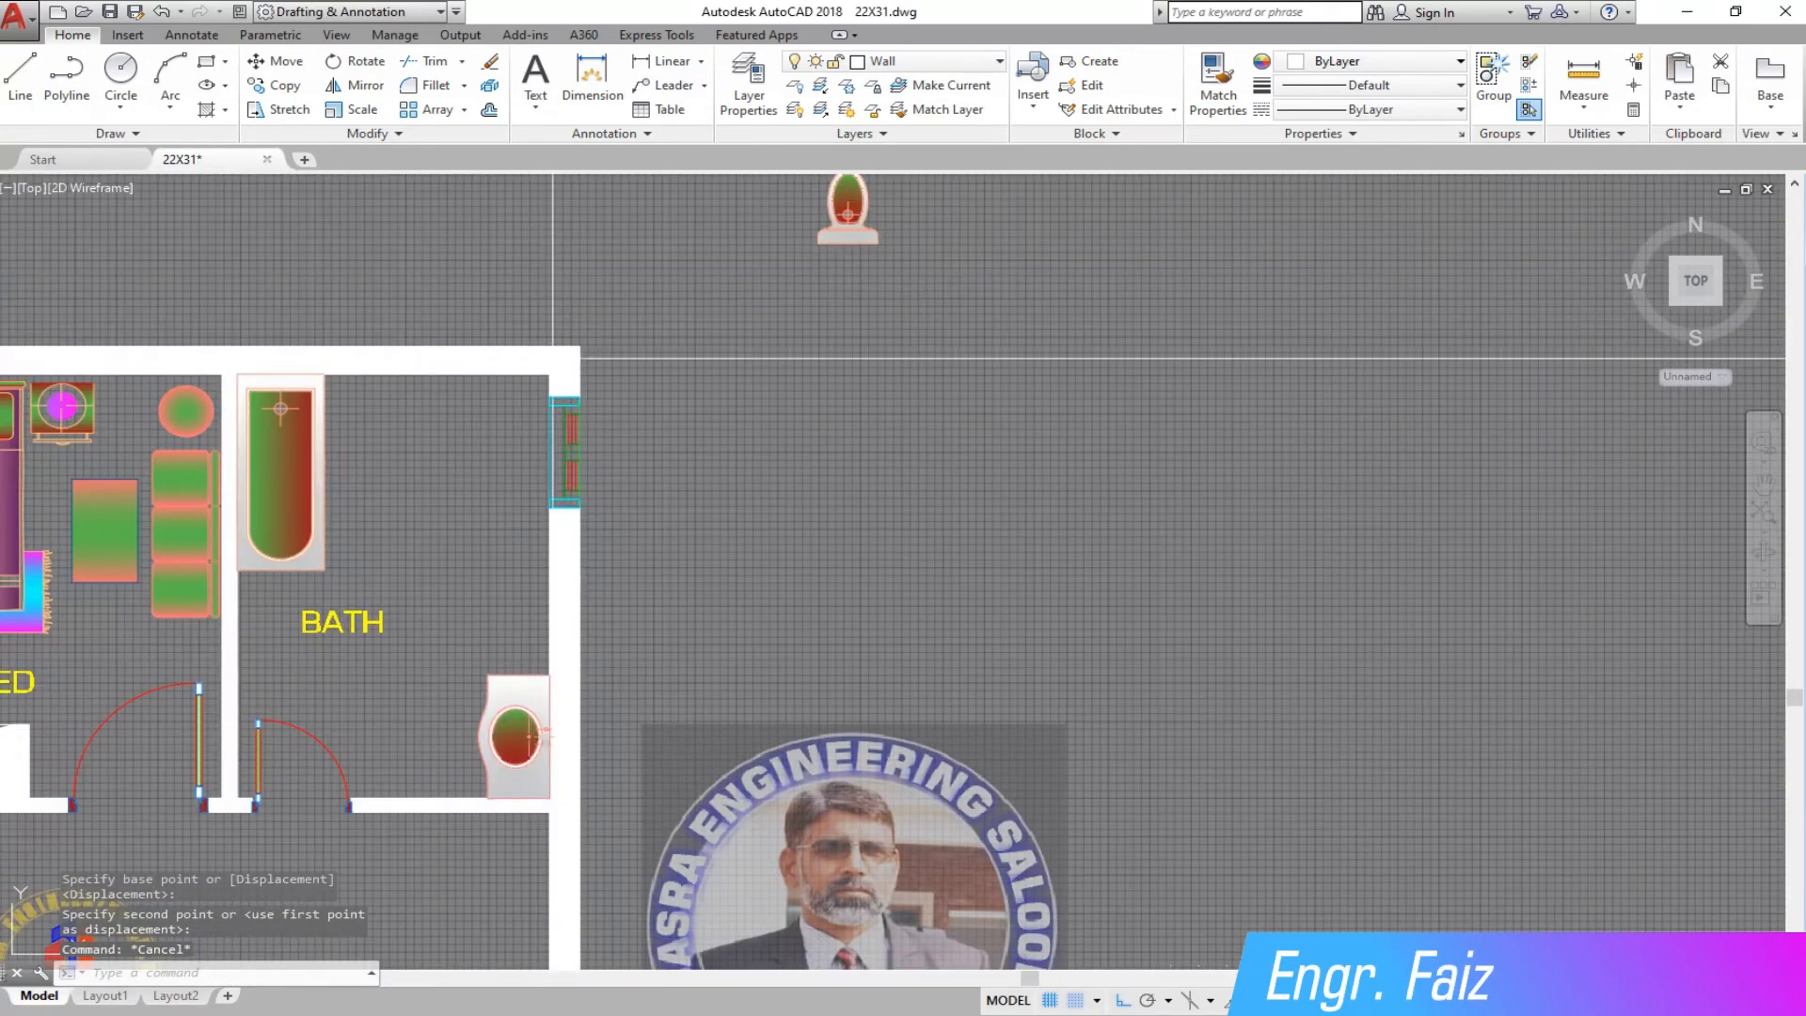
Rotate the copied toilet 90 degrees counterclockwise with Ortho on.
click(353, 62)
scroll(602, 380, down, 2)
drag(726, 218, 764, 292)
key(Return)
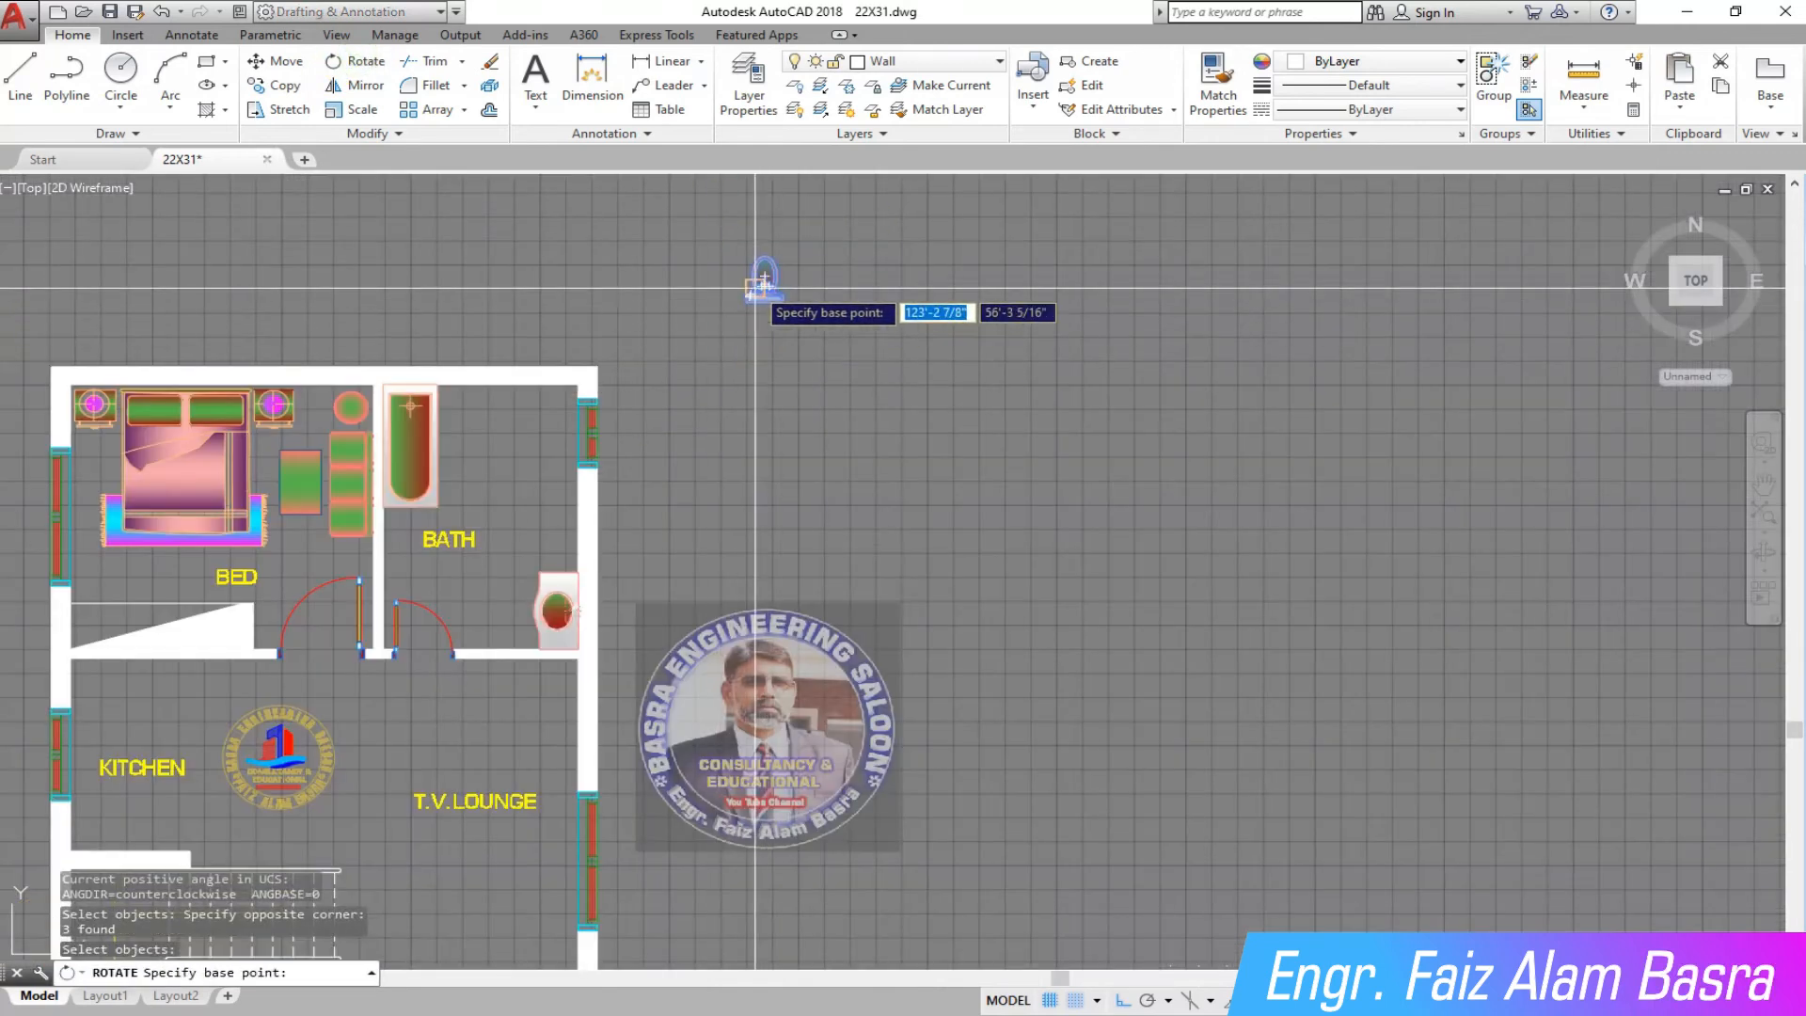
scroll(726, 268, up, 2)
click(784, 323)
click(792, 254)
click(277, 60)
click(772, 321)
key(Escape)
click(278, 64)
click(823, 387)
click(894, 412)
Rotate the toilet a further 90 degrees so its tank is at the top.
click(353, 67)
click(890, 470)
click(674, 264)
right_click(687, 275)
click(771, 311)
click(767, 236)
Move the toilet with Ortho off into the bath's upper-right corner, its tank against the top wall beside the window.
click(282, 64)
click(851, 425)
click(720, 271)
right_click(777, 271)
click(771, 353)
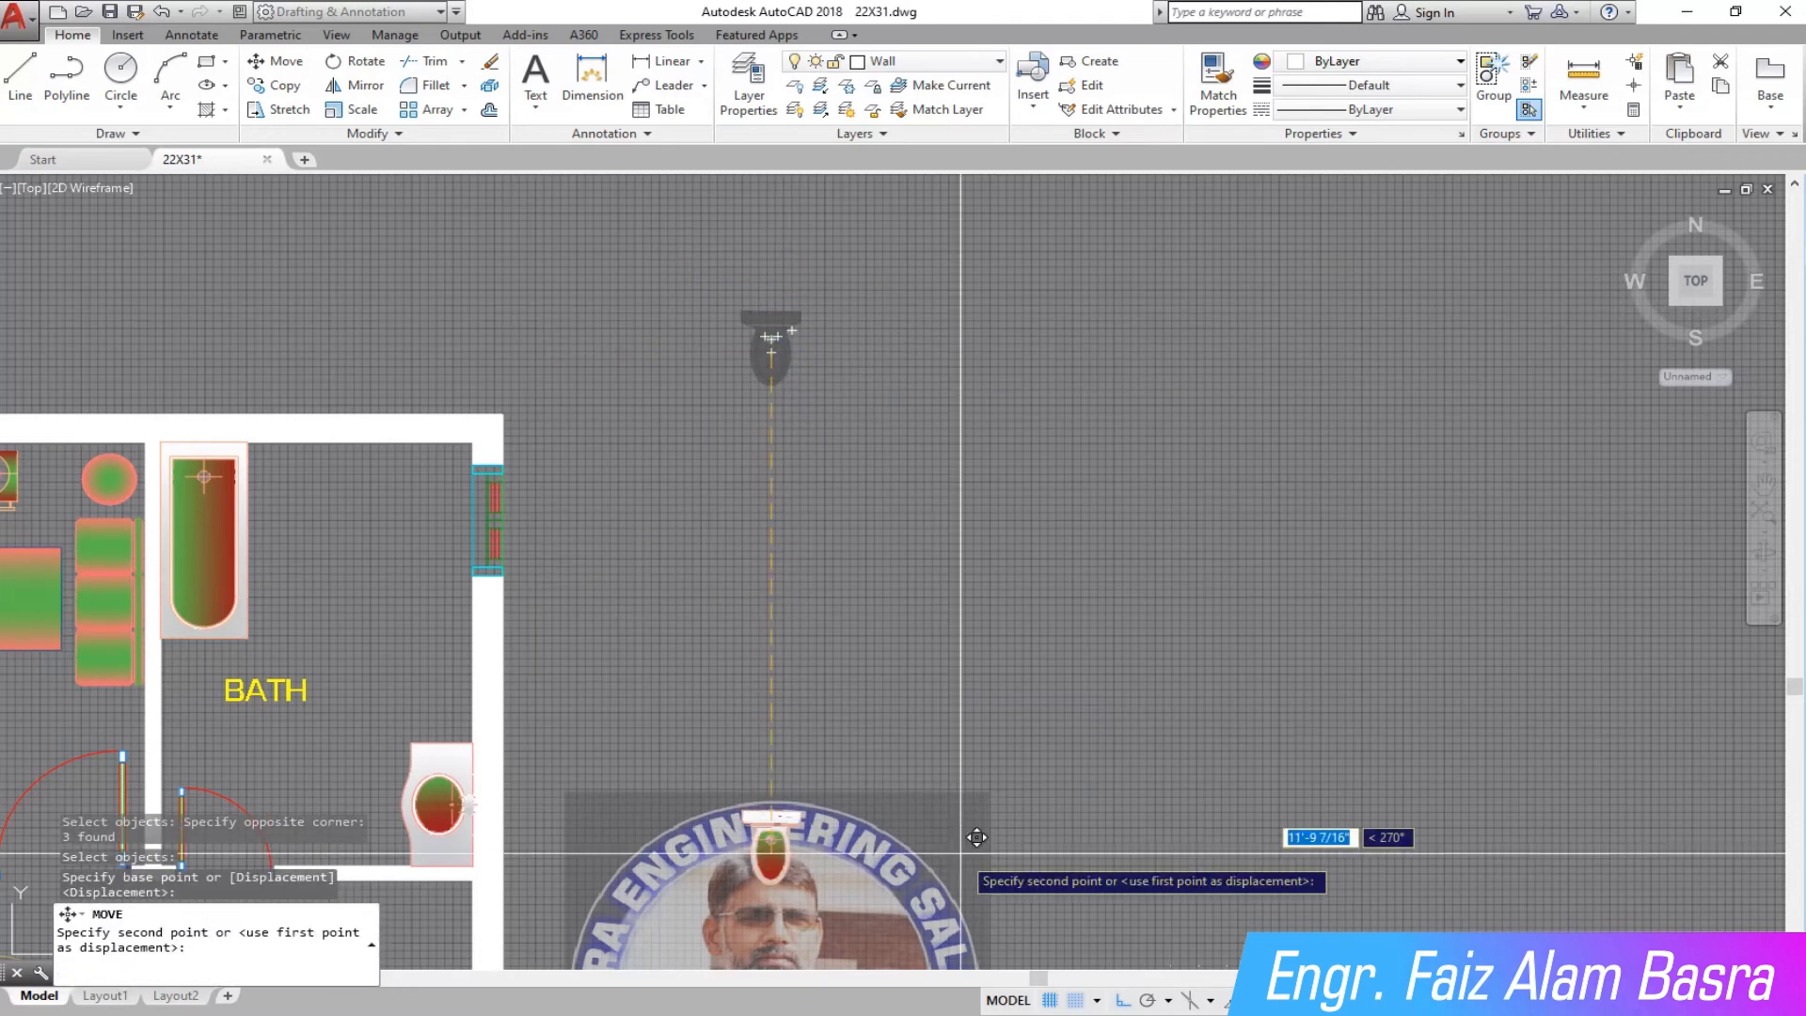
scroll(437, 522, up, 5)
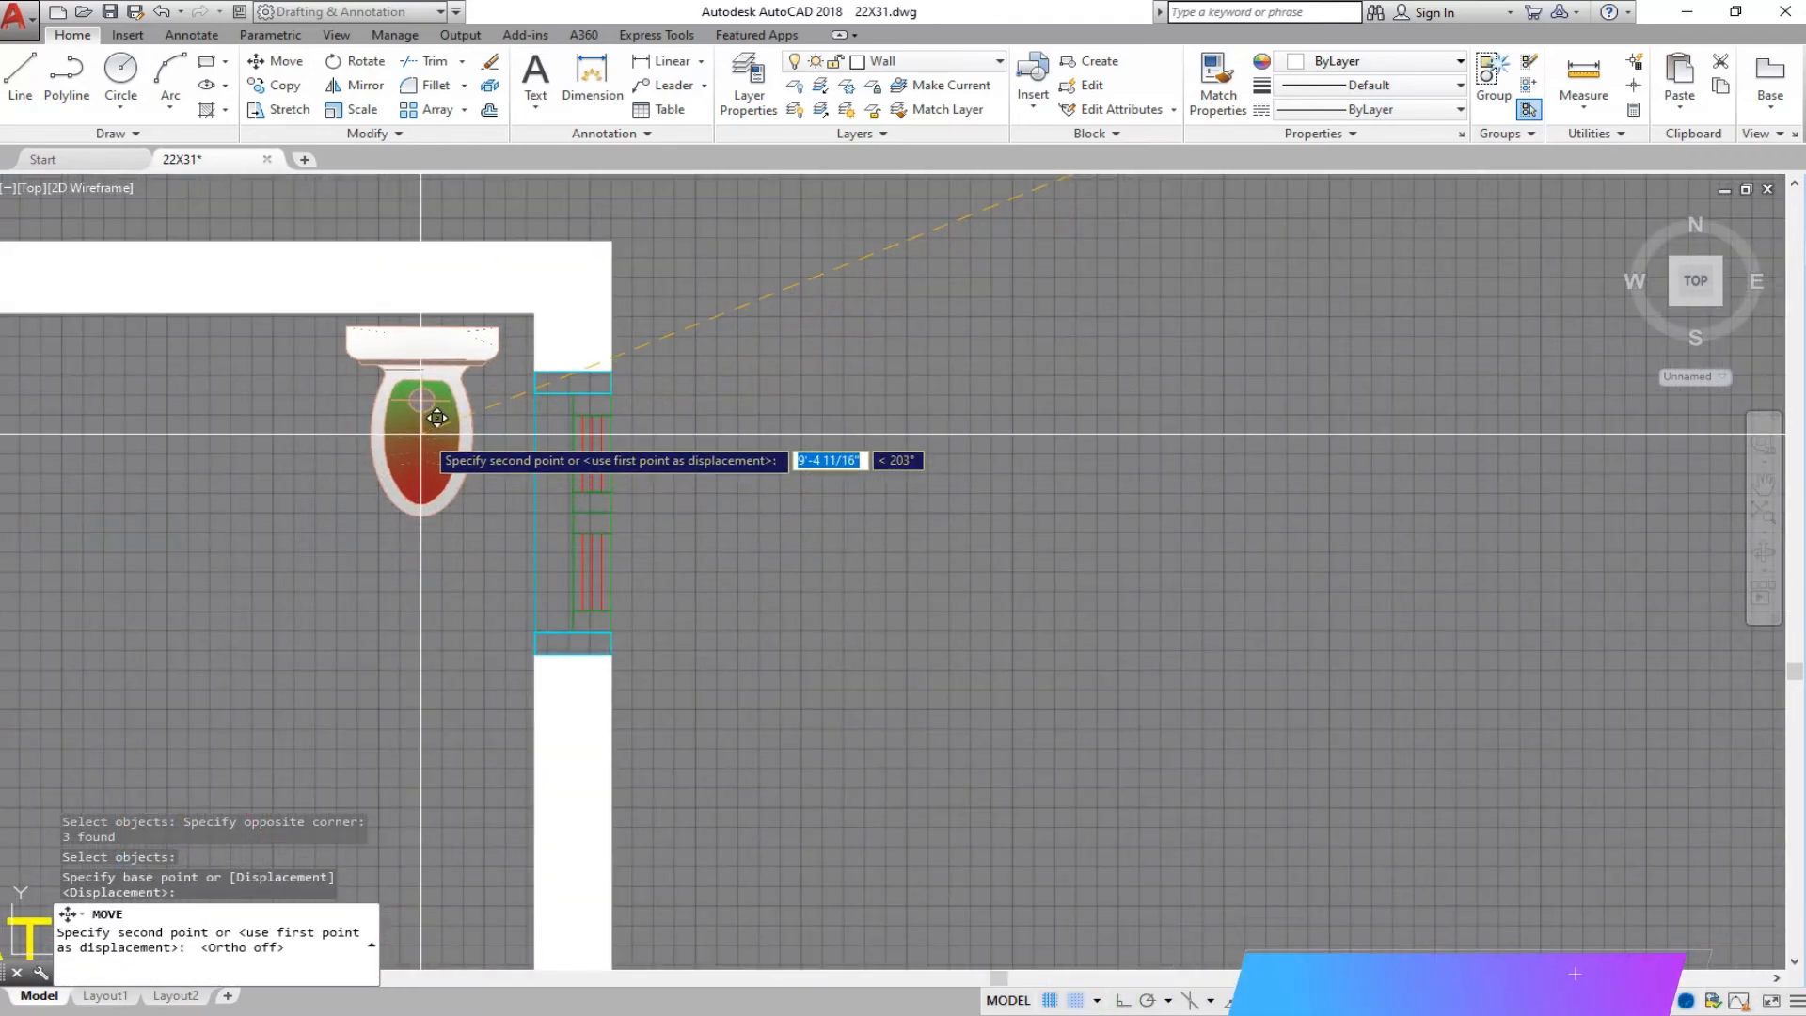
click(436, 440)
scroll(475, 524, down, 4)
scroll(481, 643, up, 2)
scroll(638, 583, down, 2)
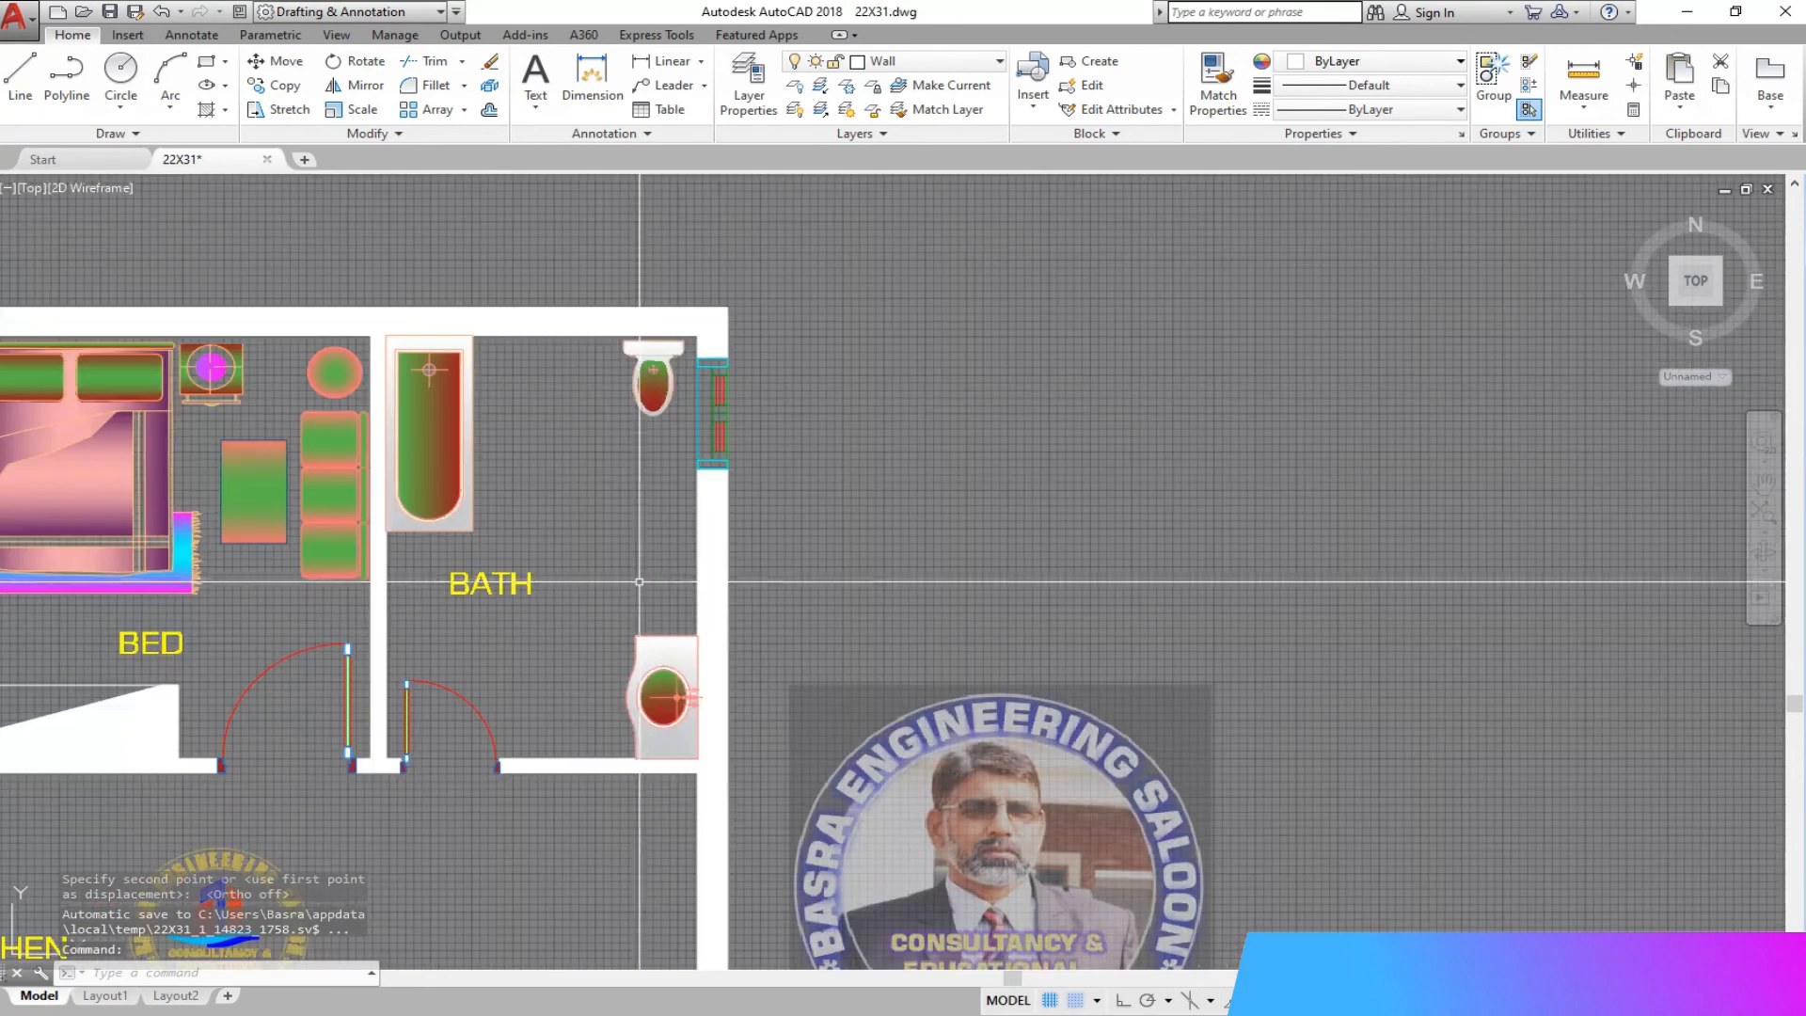
Copy the square shower tray by its upper-left corner from the bath fixture blocks into the bath, between the toilet and washbasin.
scroll(639, 580, down, 2)
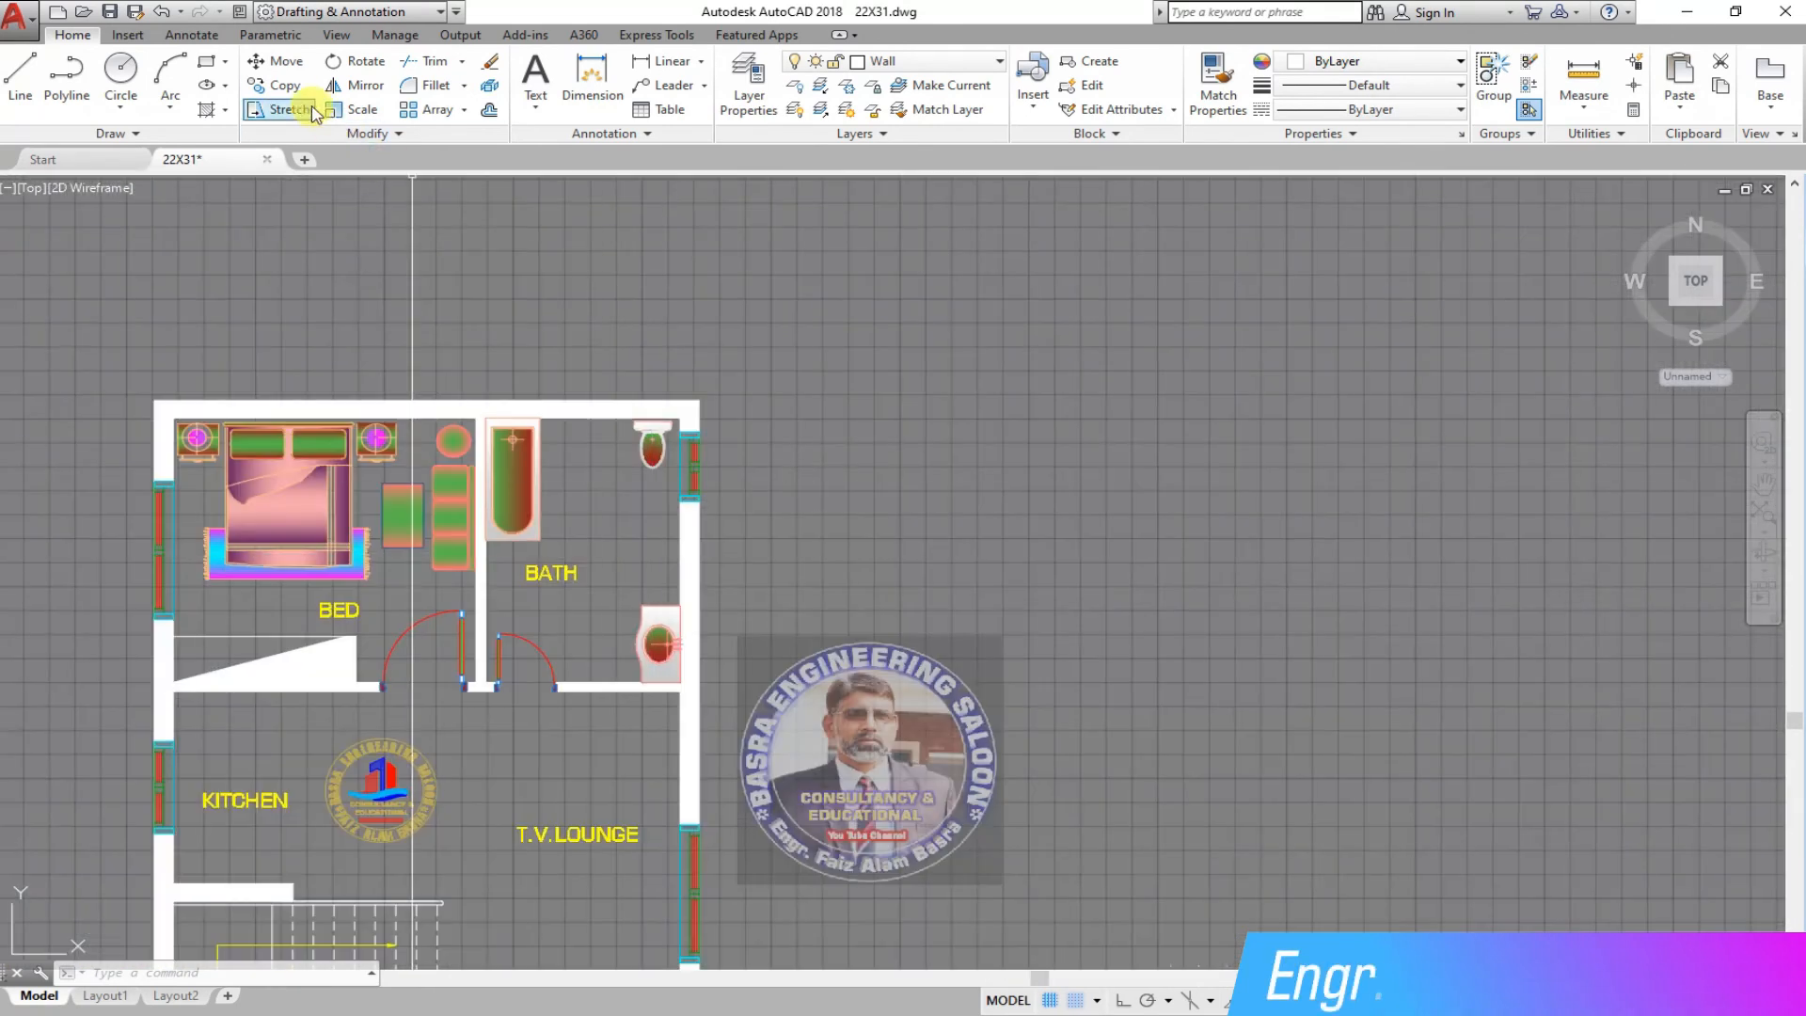
scroll(689, 565, up, 2)
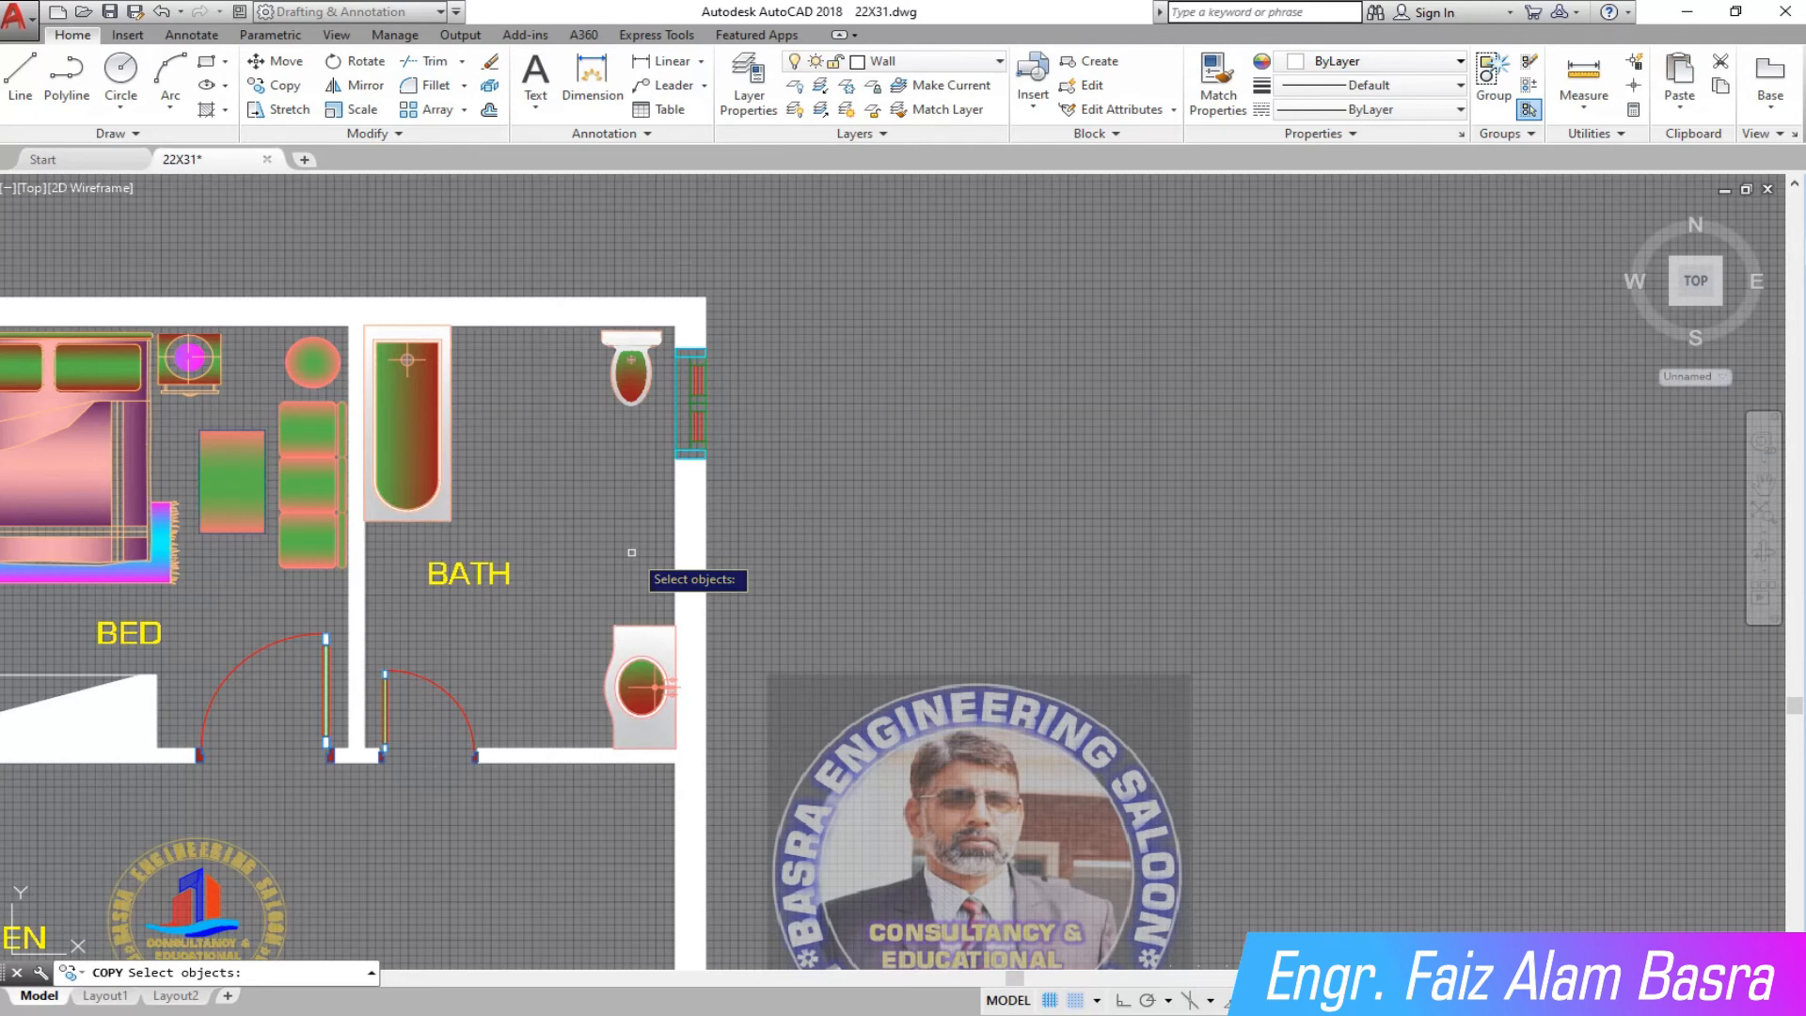
scroll(658, 487, down, 3)
scroll(693, 553, up, 3)
scroll(528, 423, down, 4)
scroll(1154, 474, down, 2)
scroll(1154, 475, up, 3)
scroll(834, 636, down, 4)
scroll(919, 580, up, 6)
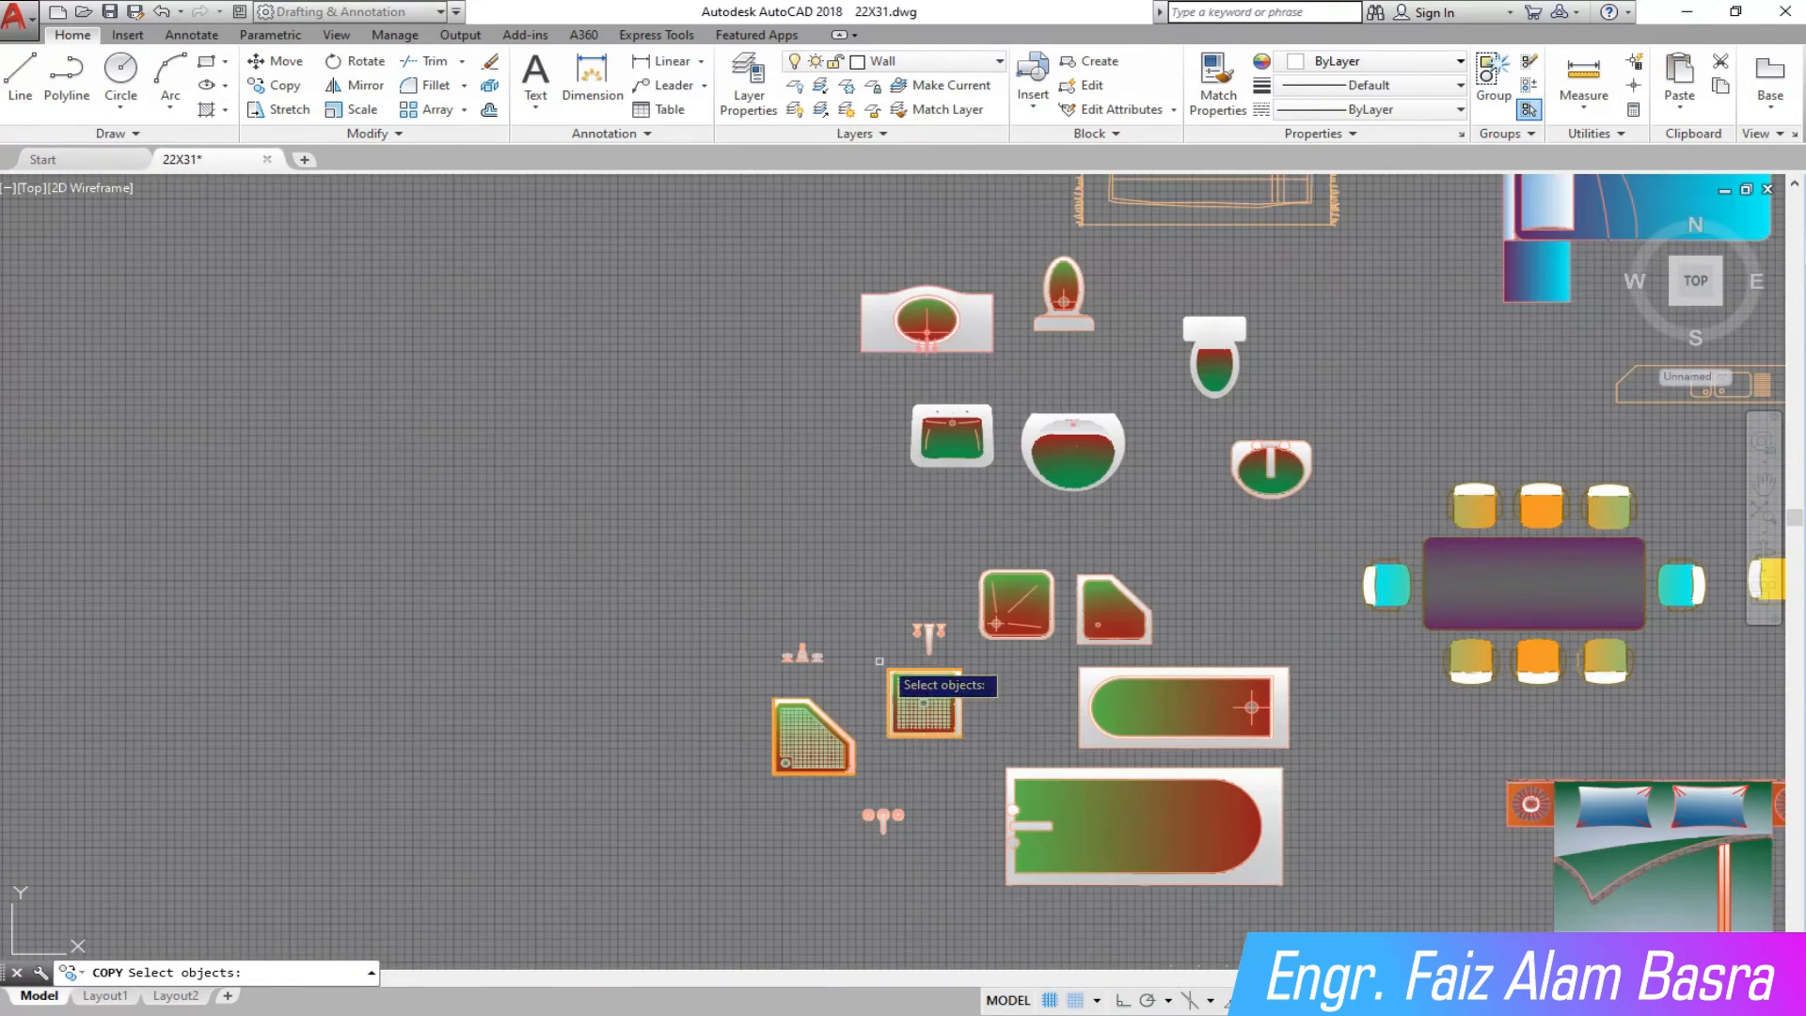
click(1117, 811)
click(891, 588)
key(Return)
click(894, 605)
scroll(1035, 593, down, 5)
scroll(604, 594, up, 7)
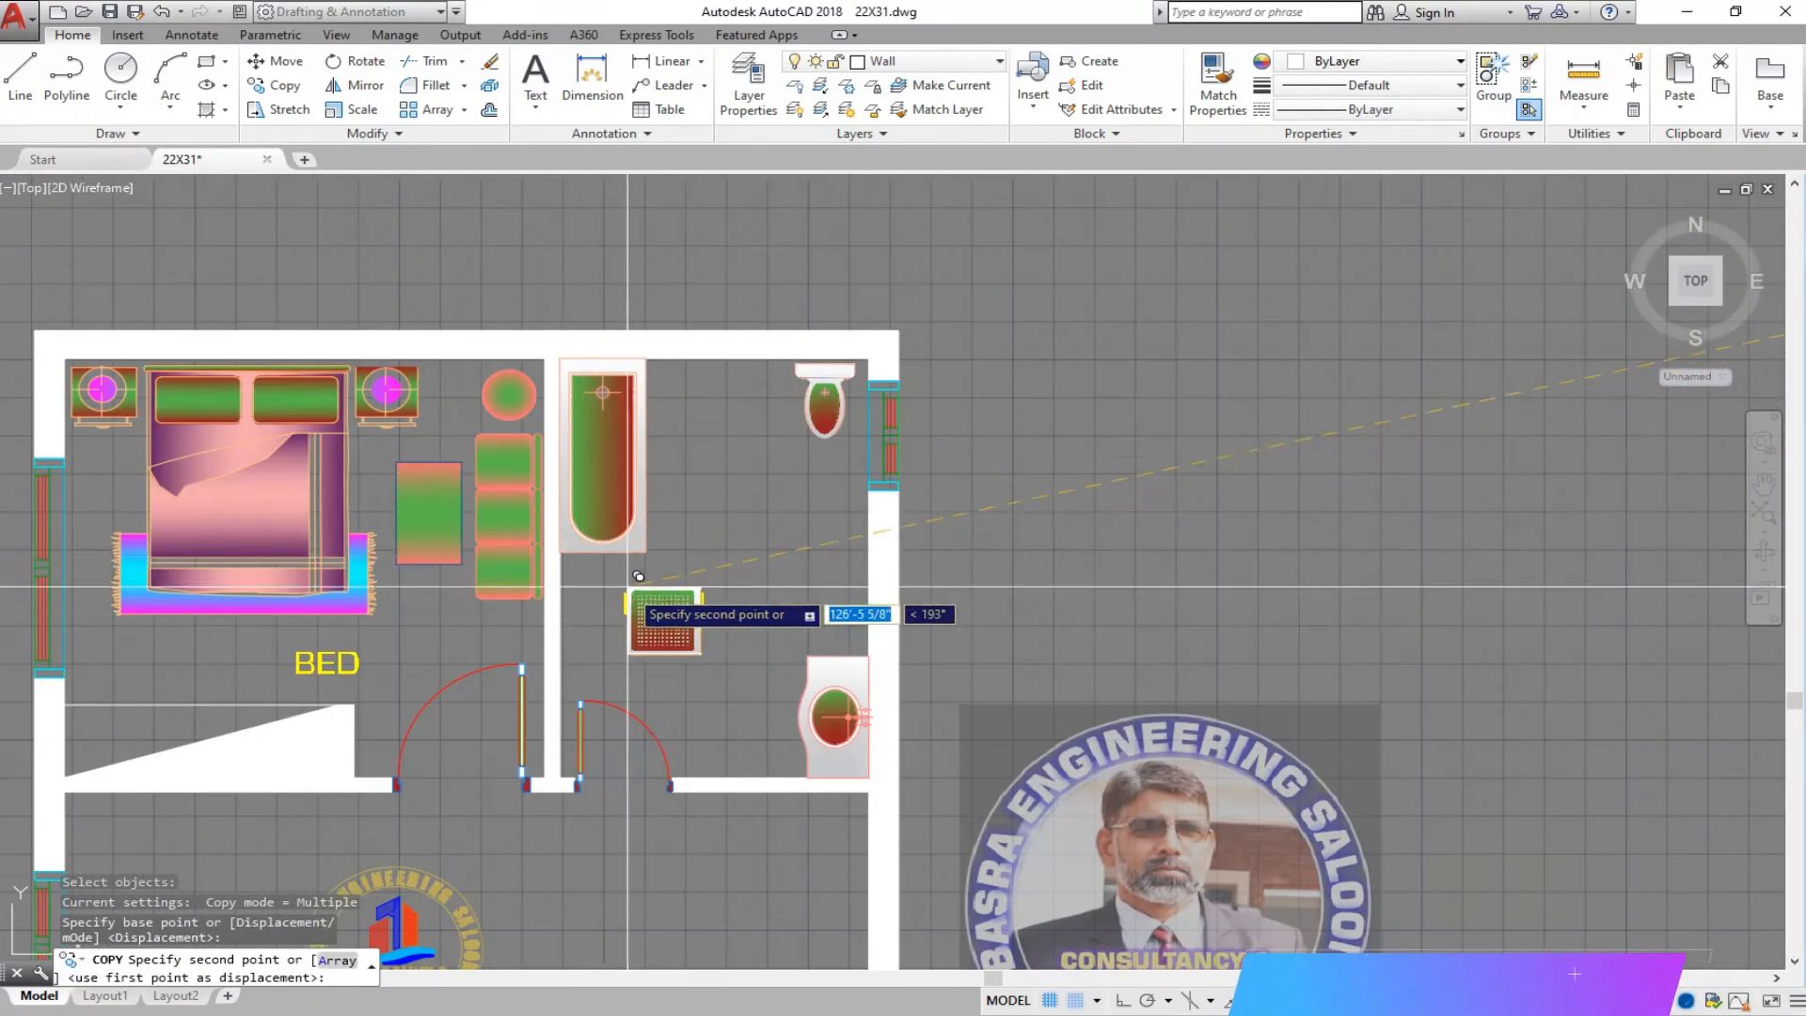
scroll(709, 502, down, 2)
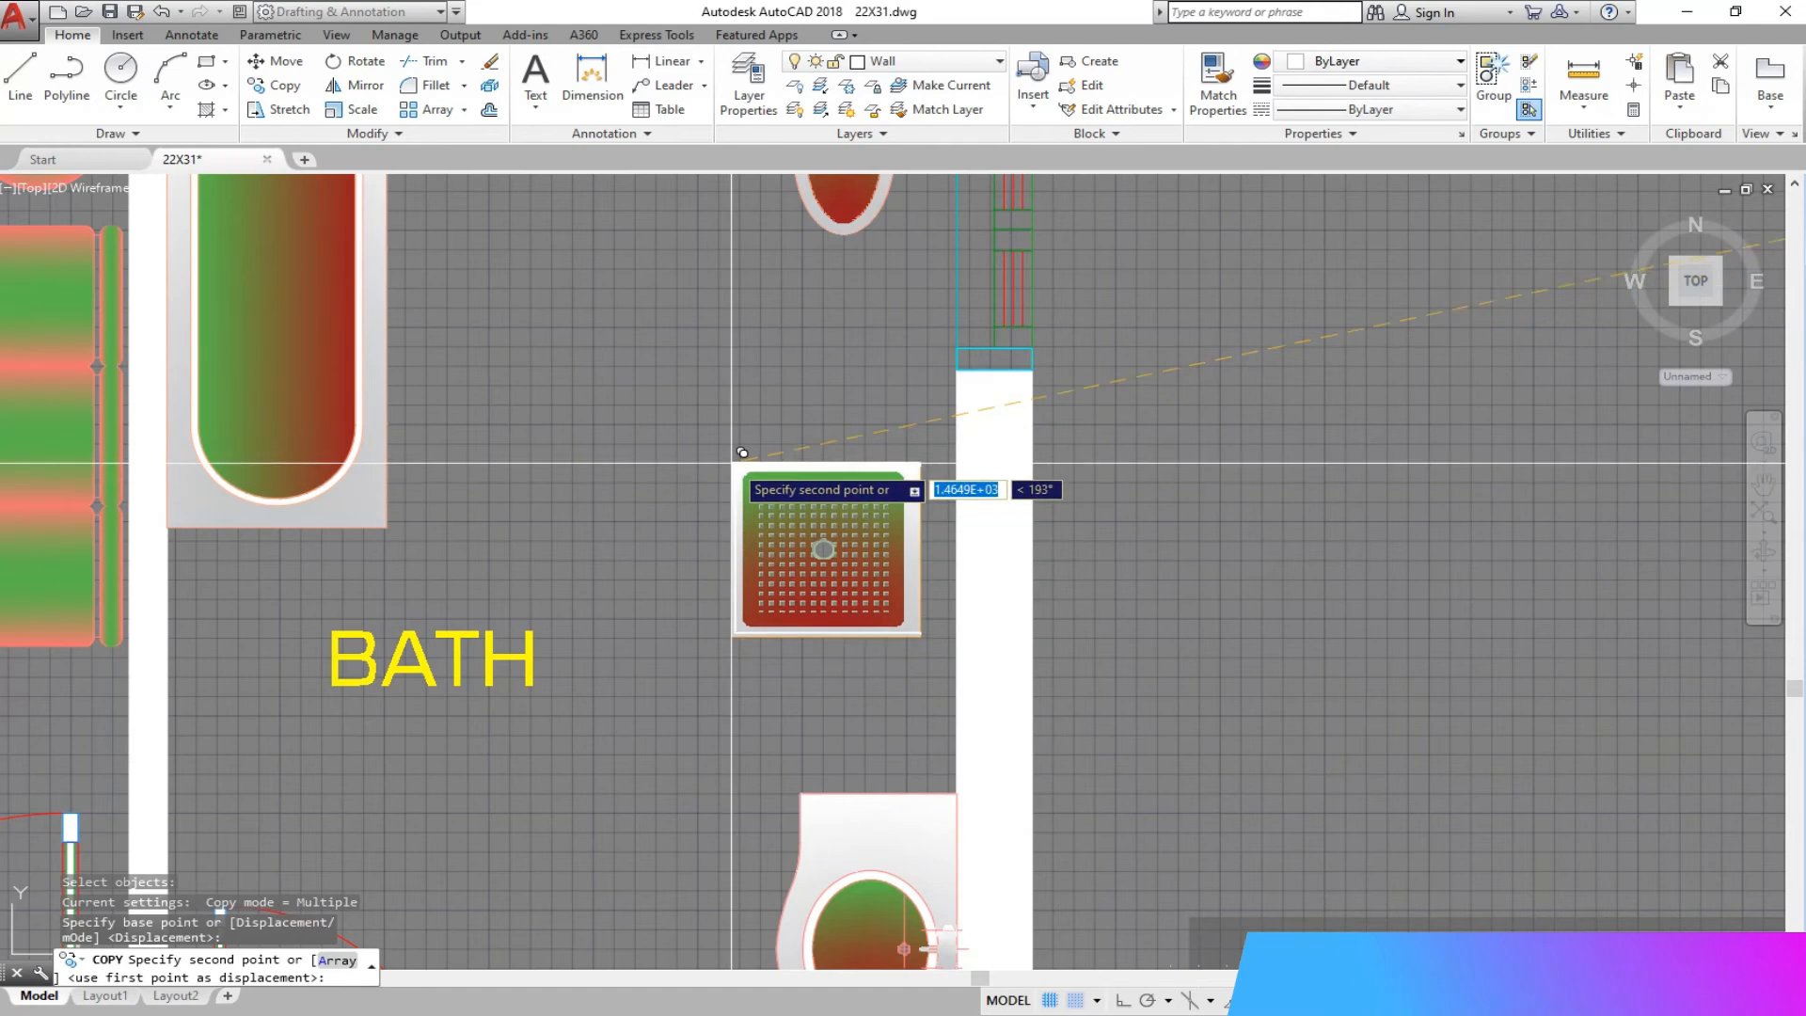
click(652, 467)
key(Escape)
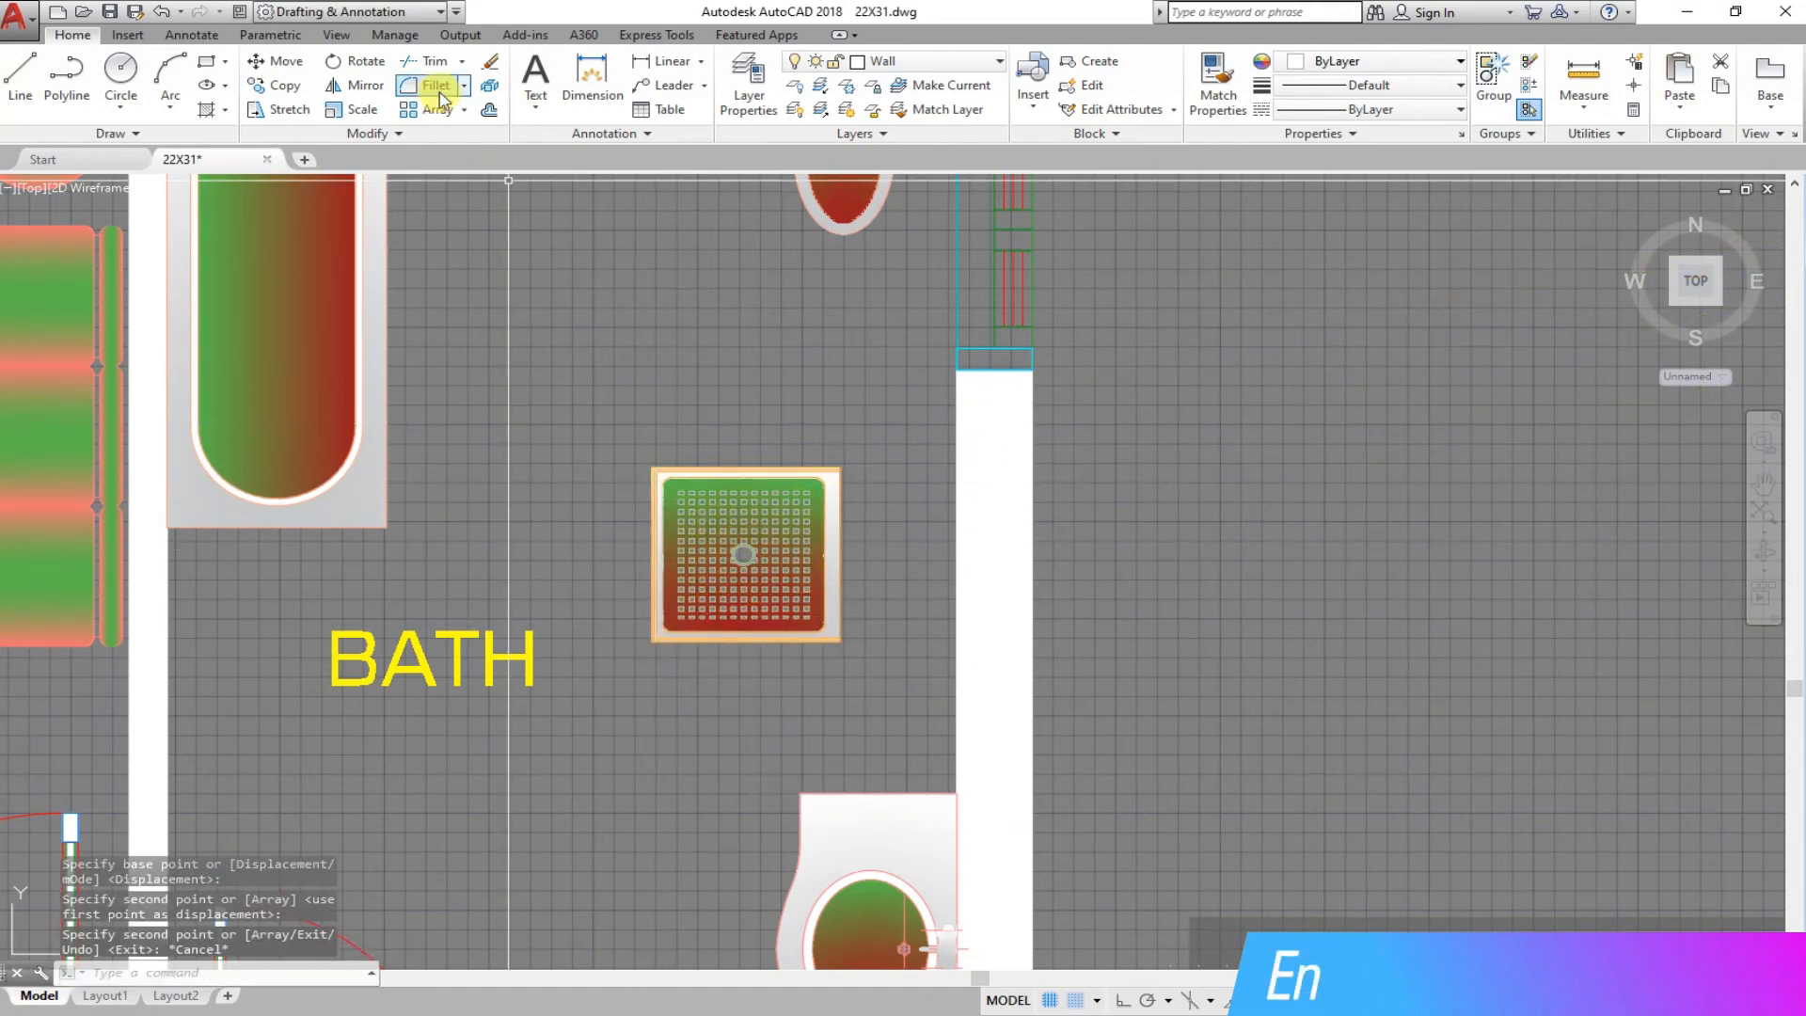
Mirror the shower tray about a vertical line through its middle with Ortho on, erasing the source objects.
click(365, 87)
click(865, 667)
click(605, 408)
right_click(632, 463)
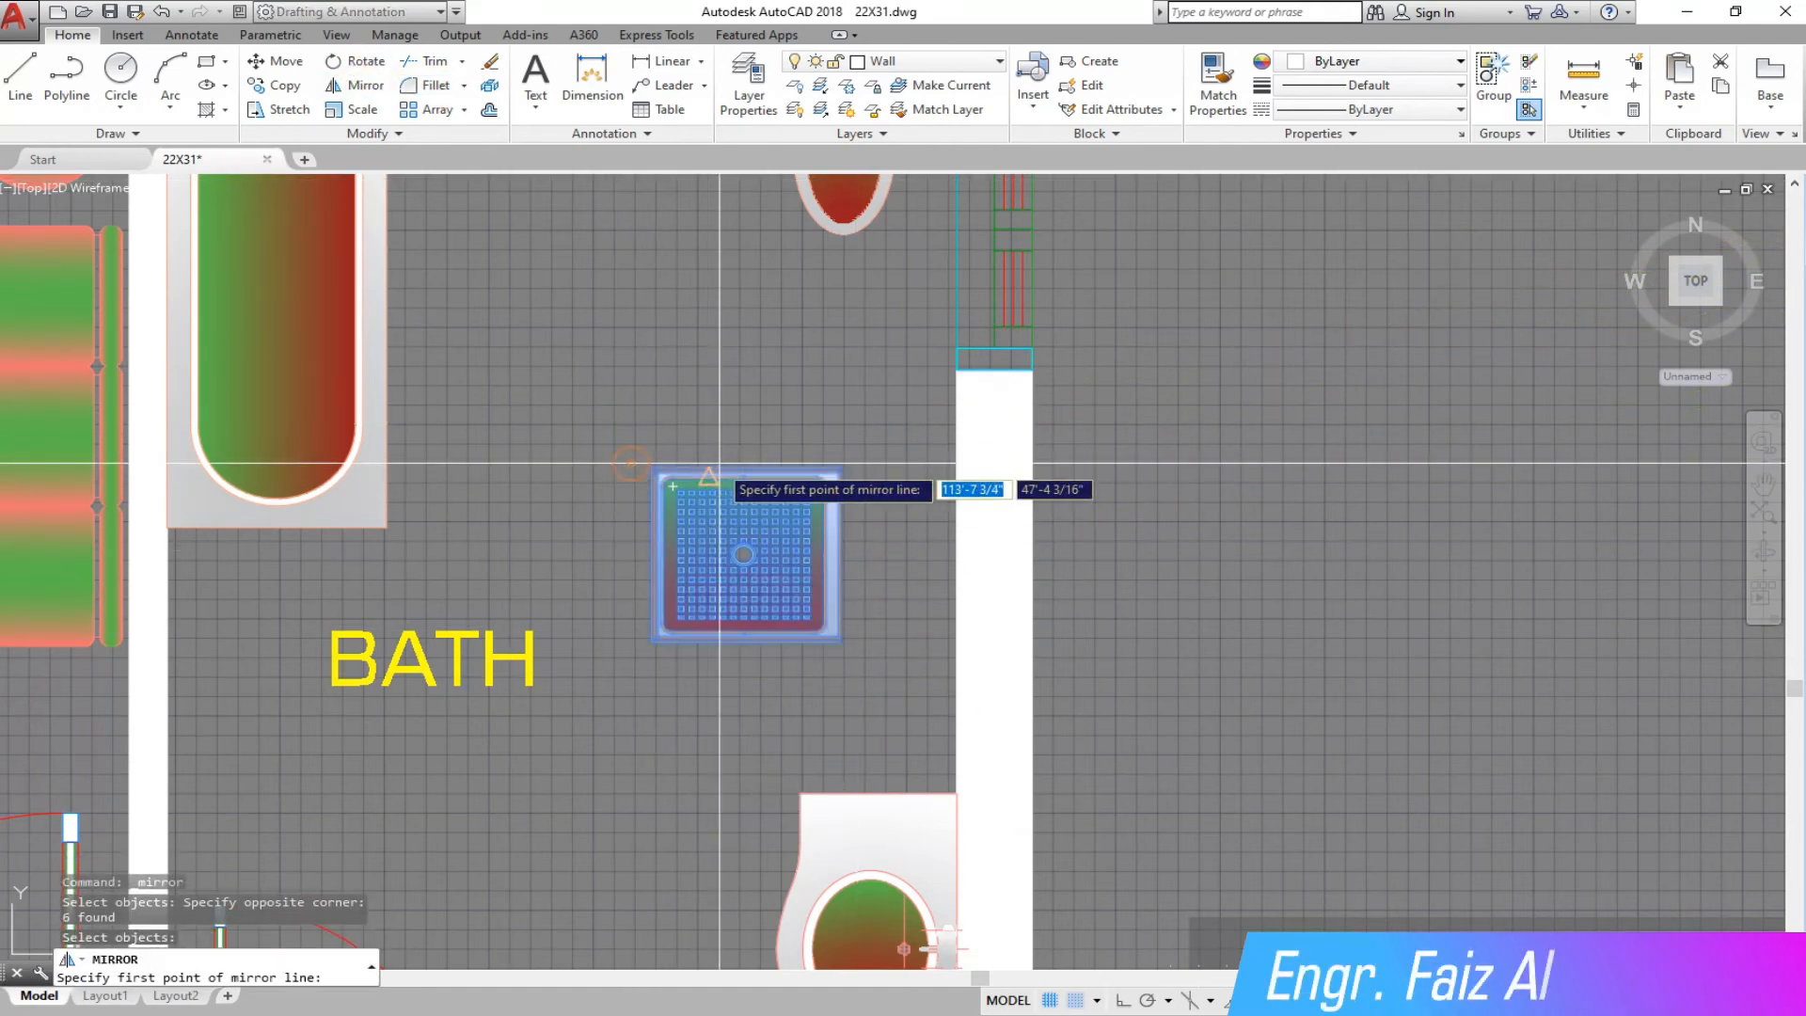
click(720, 463)
click(1122, 1001)
click(752, 697)
text(Y)
key(Return)
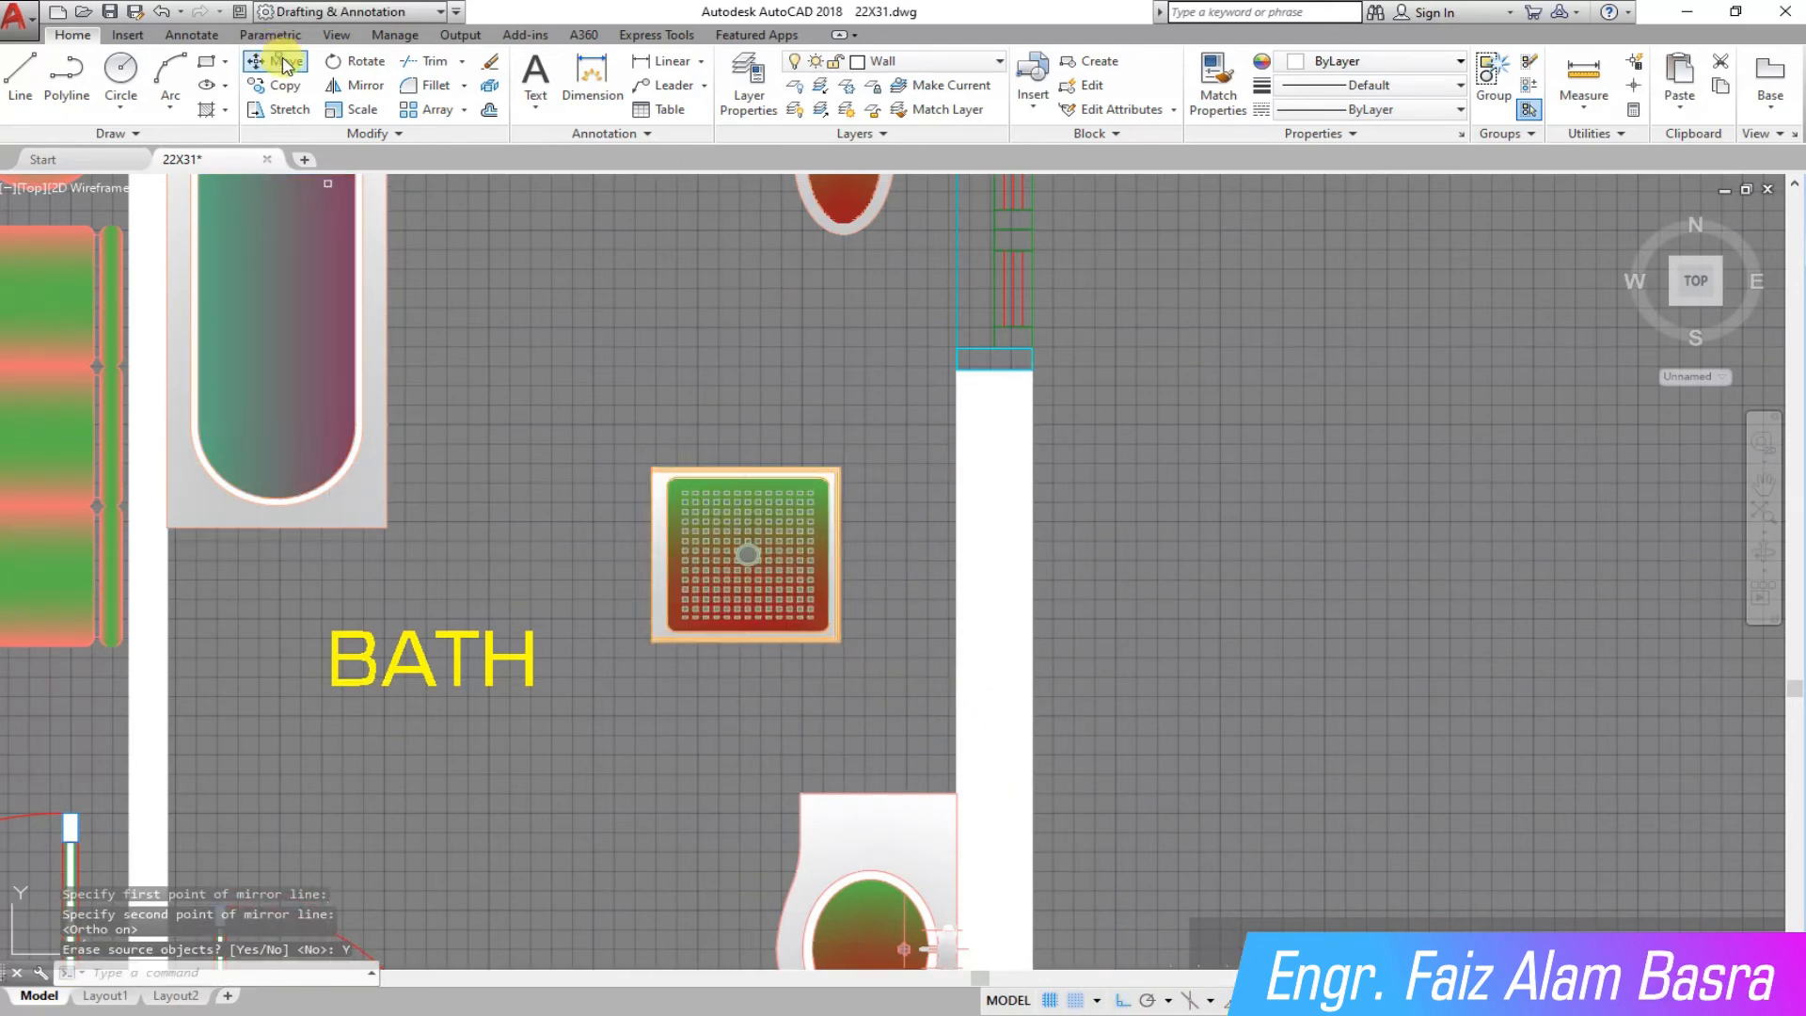
Move the shower tray horizontally to the right, close to the bath's exterior wall.
click(279, 62)
click(871, 686)
click(614, 416)
right_click(617, 409)
click(619, 397)
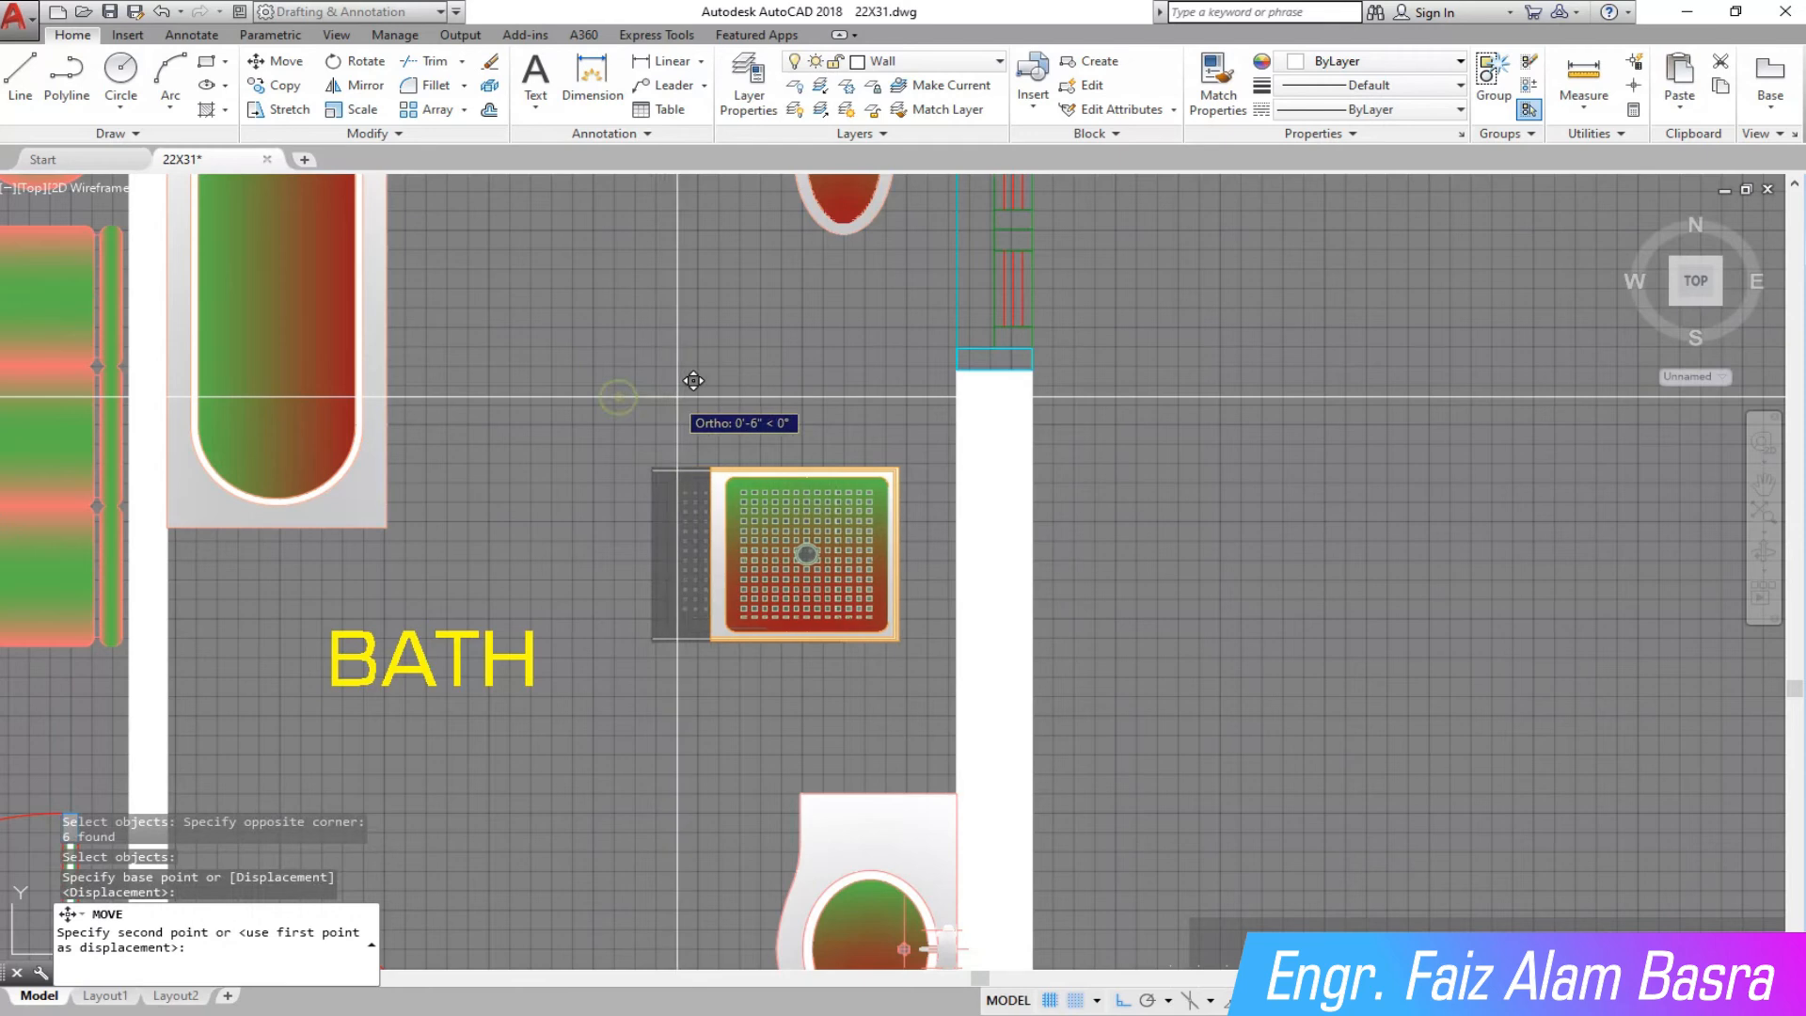
click(730, 402)
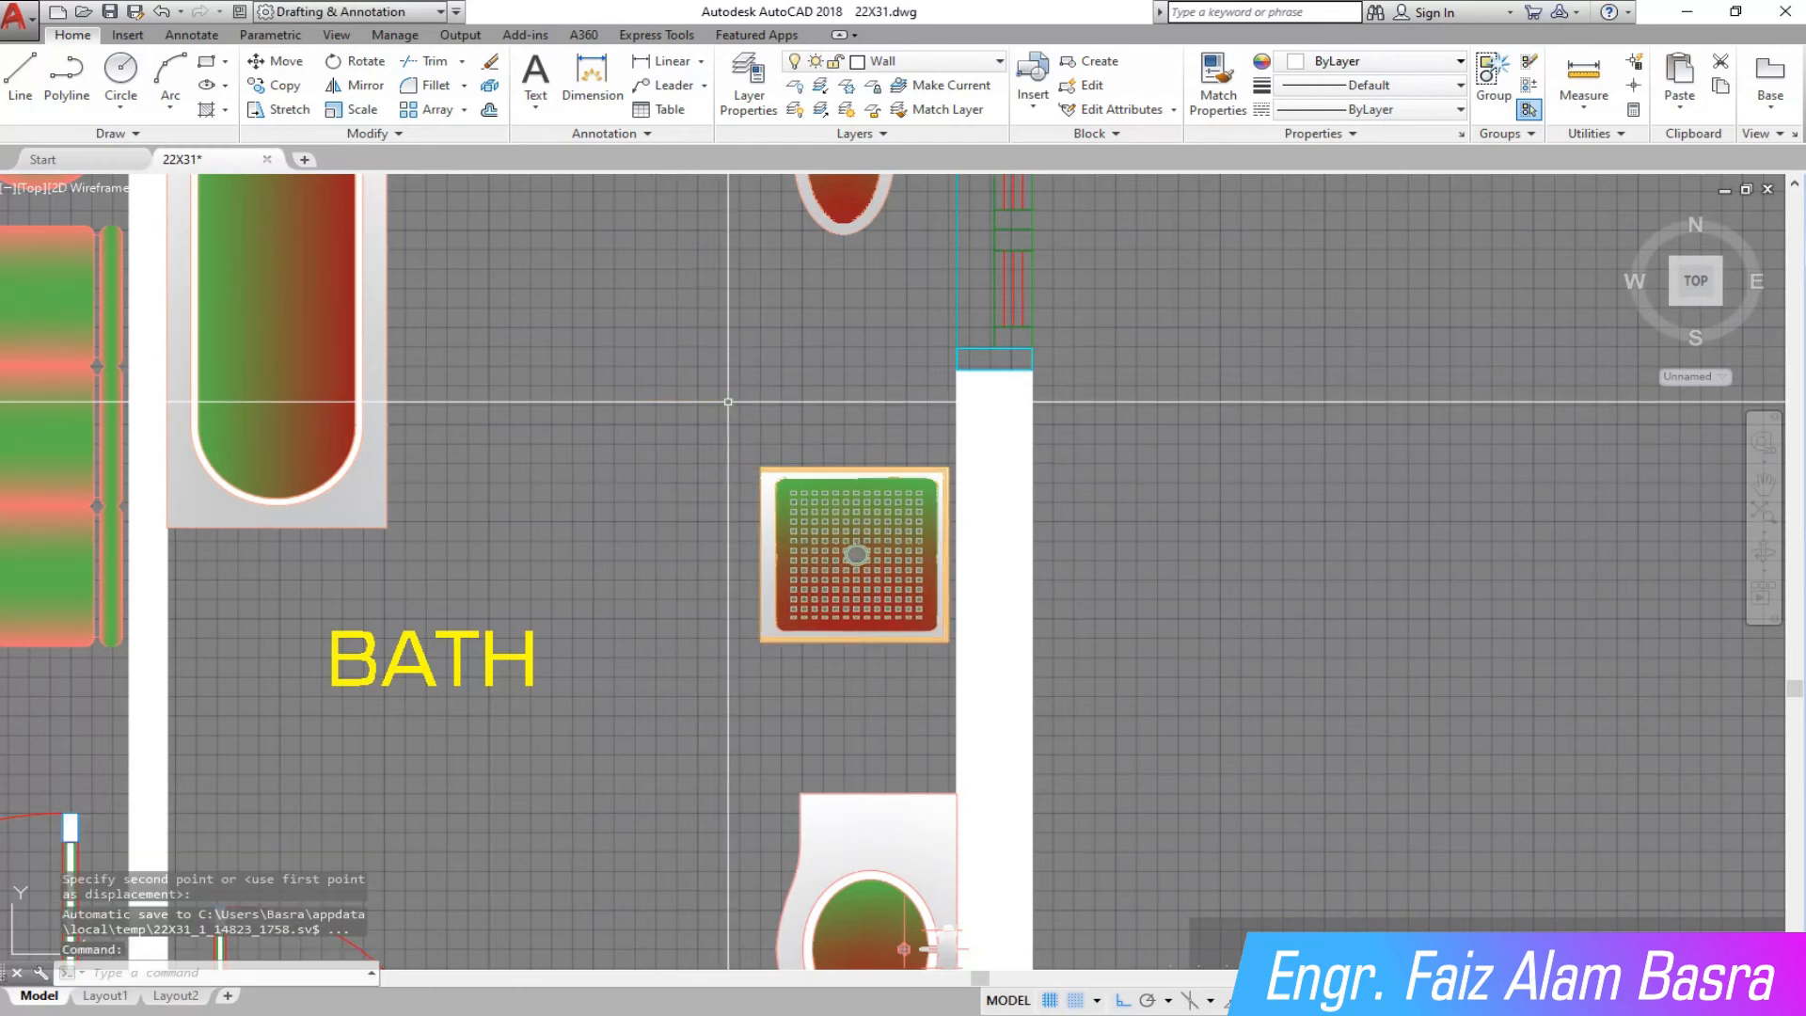
scroll(732, 401, down, 4)
scroll(764, 284, up, 2)
click(287, 62)
click(801, 383)
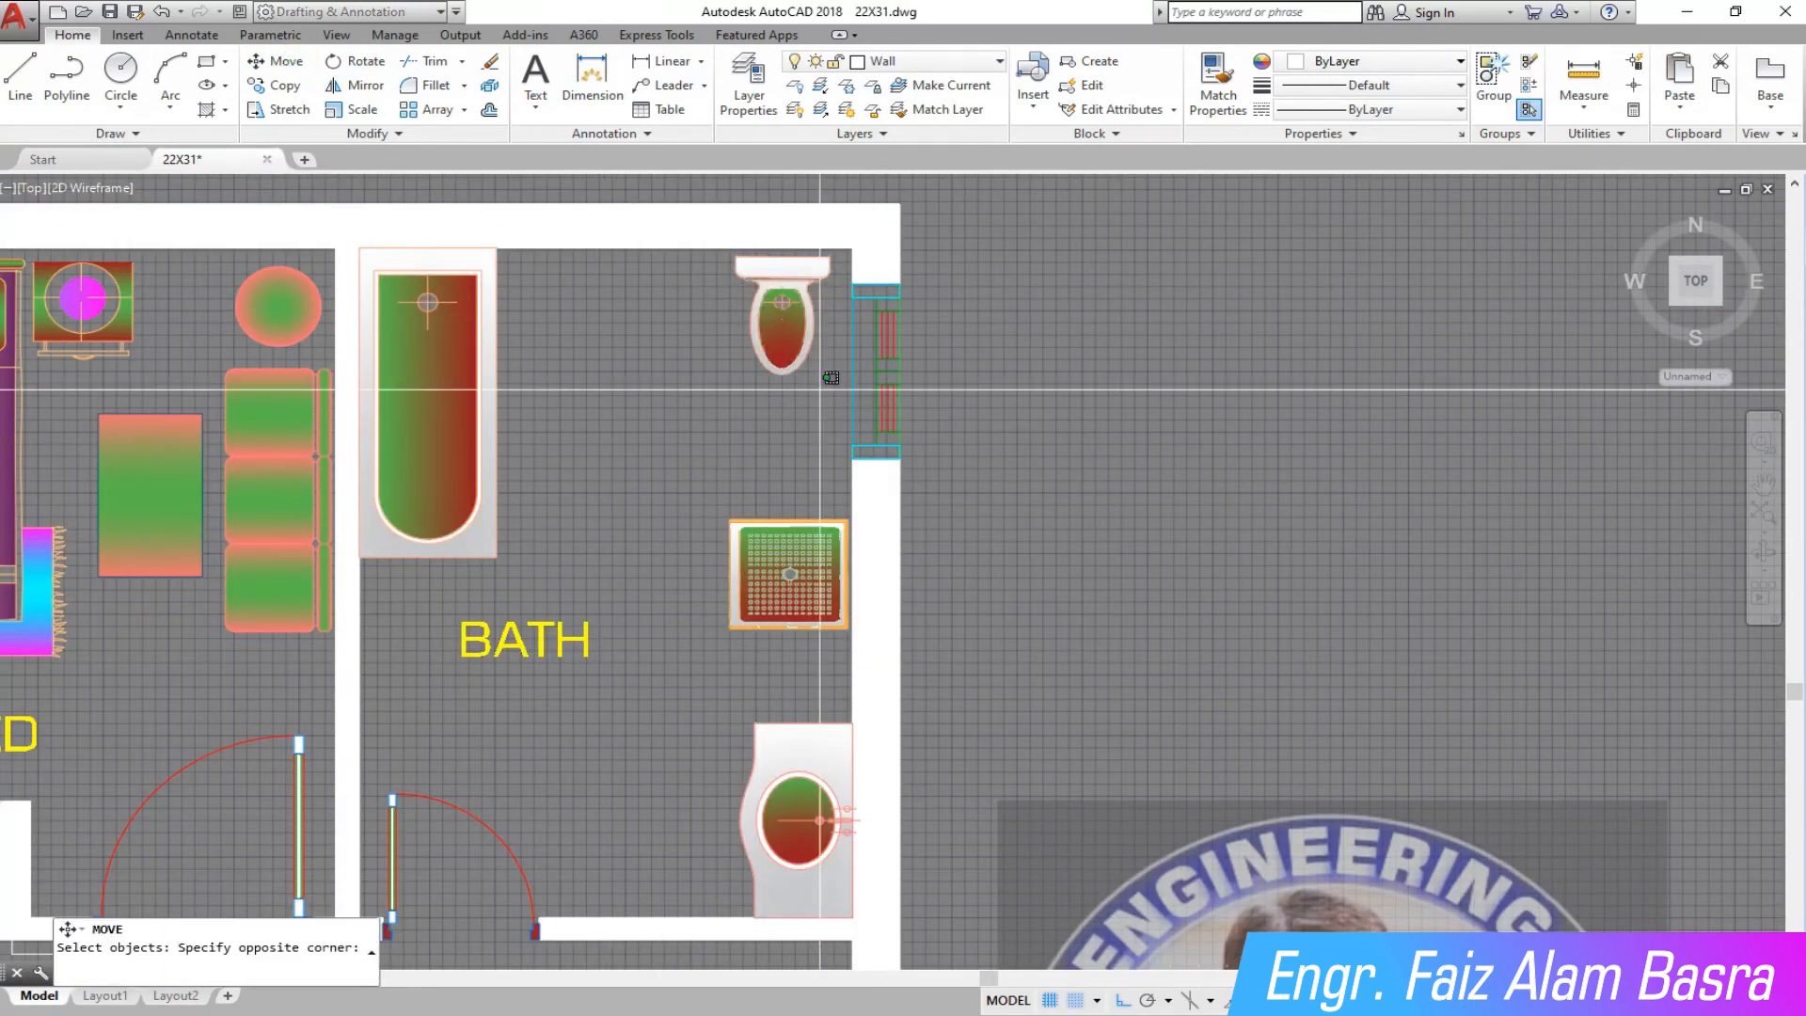
click(775, 452)
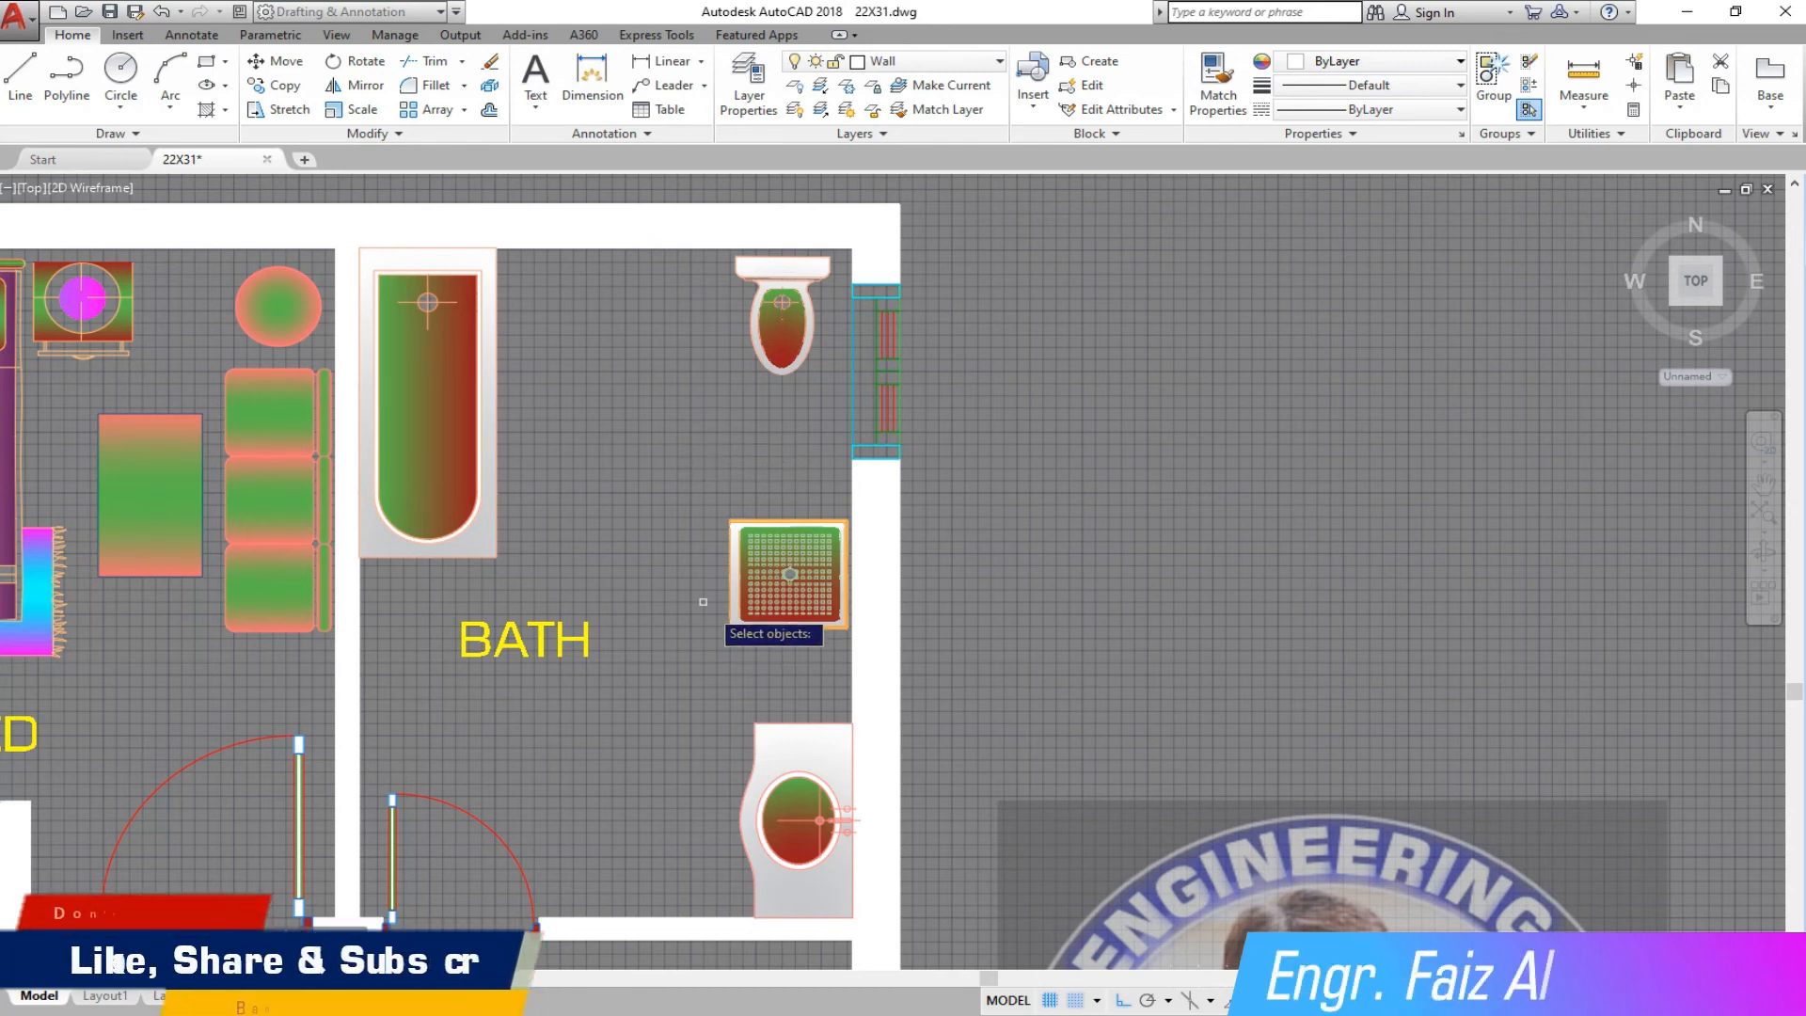
key(Escape)
Scale the shower tray by a factor of 1.5 about its upper-right corner.
click(344, 109)
scroll(847, 574, up, 4)
scroll(797, 566, up, 2)
click(878, 738)
click(294, 270)
key(Return)
click(887, 353)
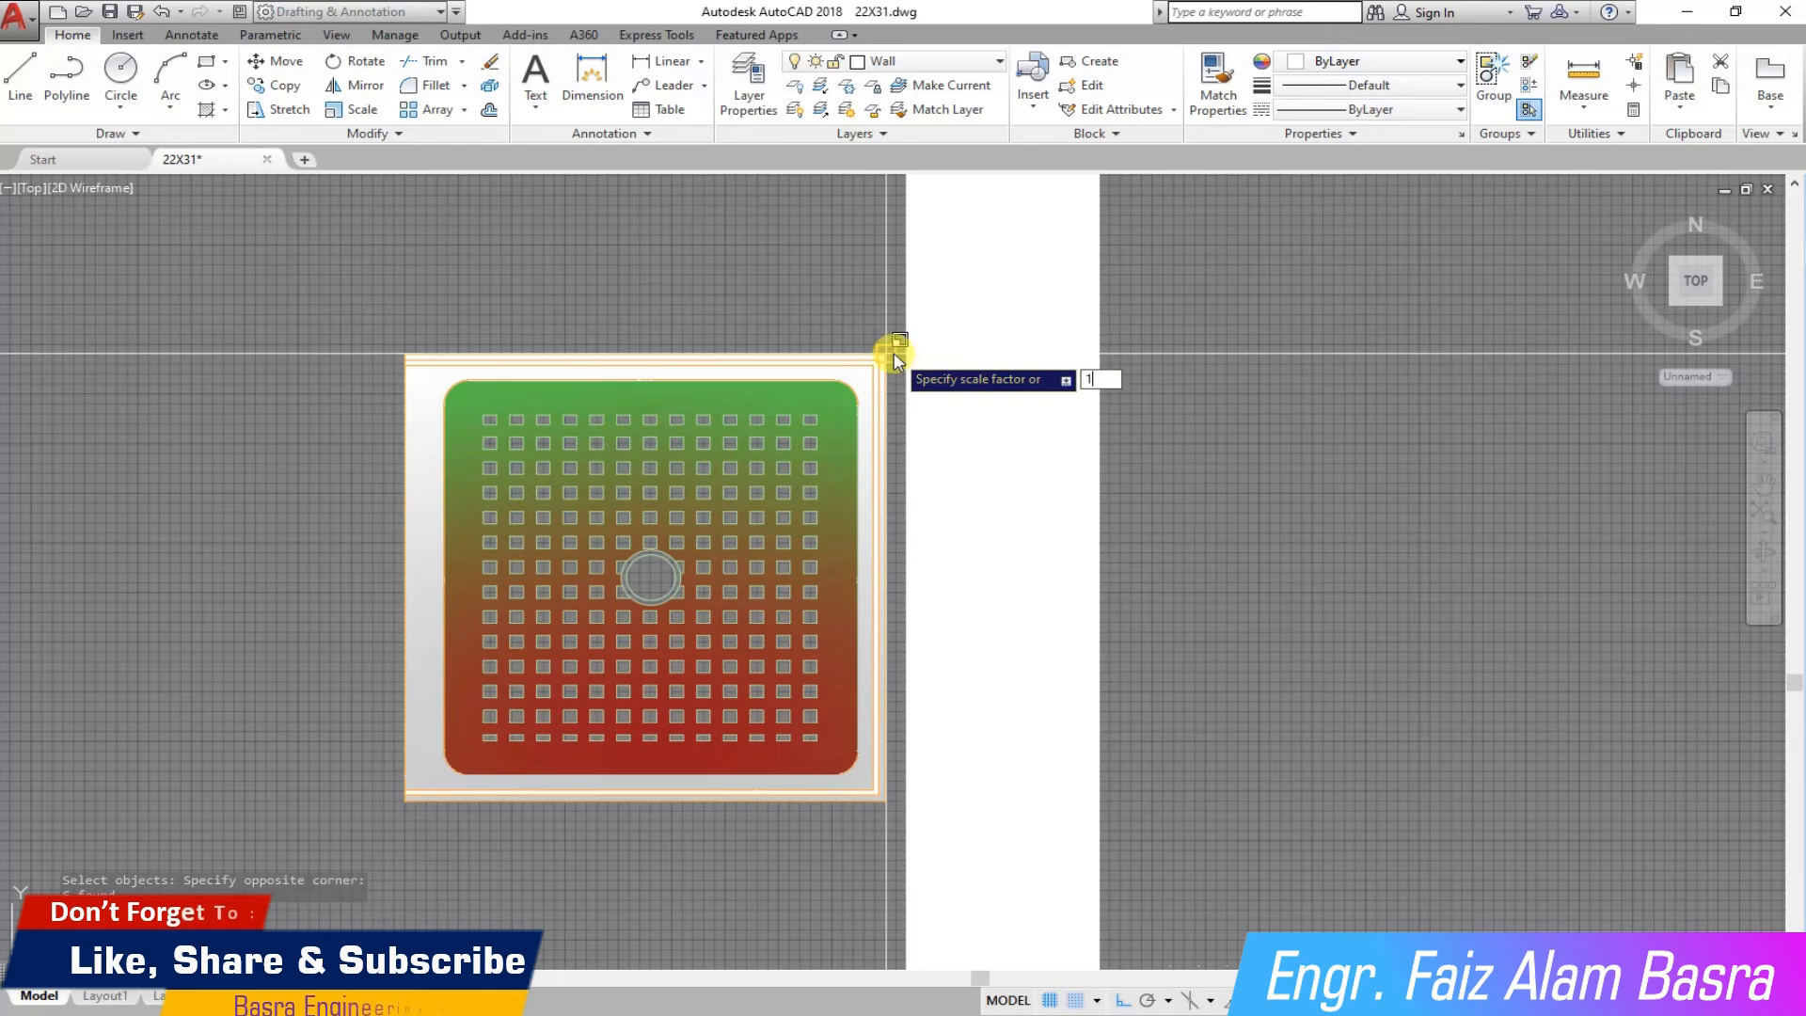
key(Return)
scroll(749, 285, down, 2)
scroll(729, 342, down, 5)
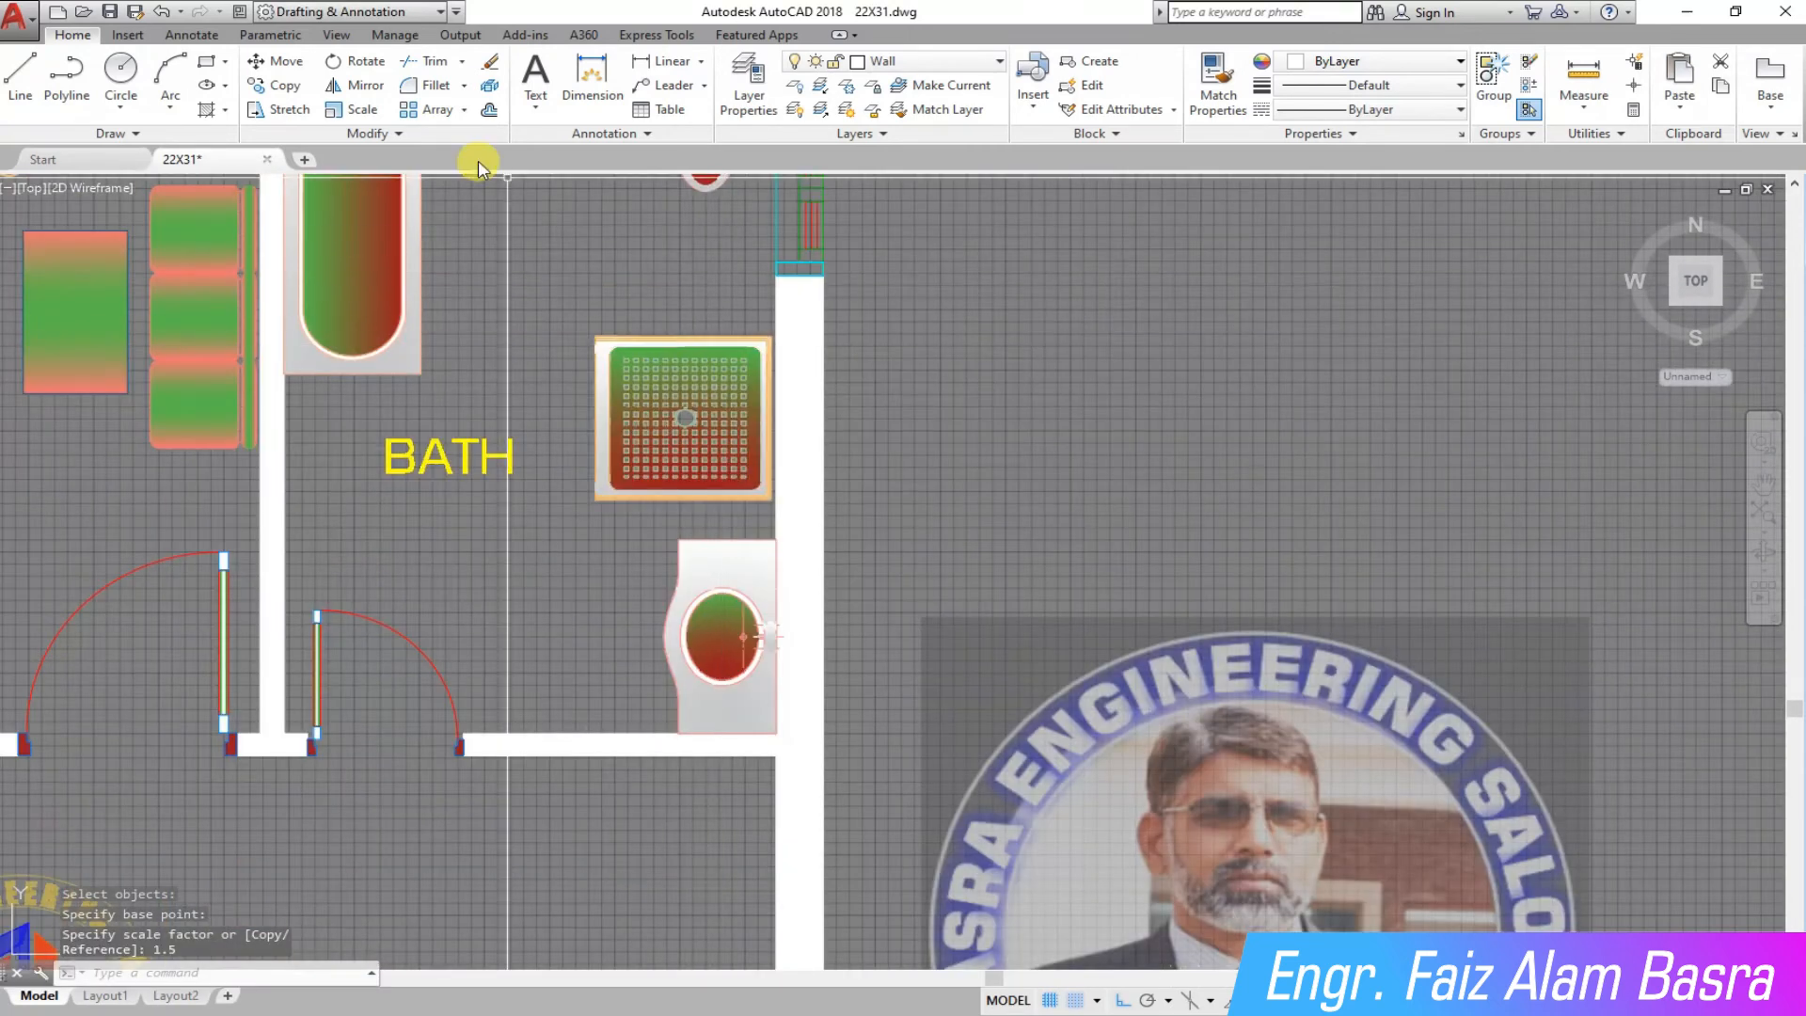
Move the enlarged shower tray slightly upward along the exterior wall, away from the washbasin.
click(286, 62)
click(647, 517)
click(597, 266)
key(Return)
click(958, 445)
click(958, 404)
scroll(725, 561, down, 3)
scroll(721, 466, up, 3)
scroll(733, 590, down, 3)
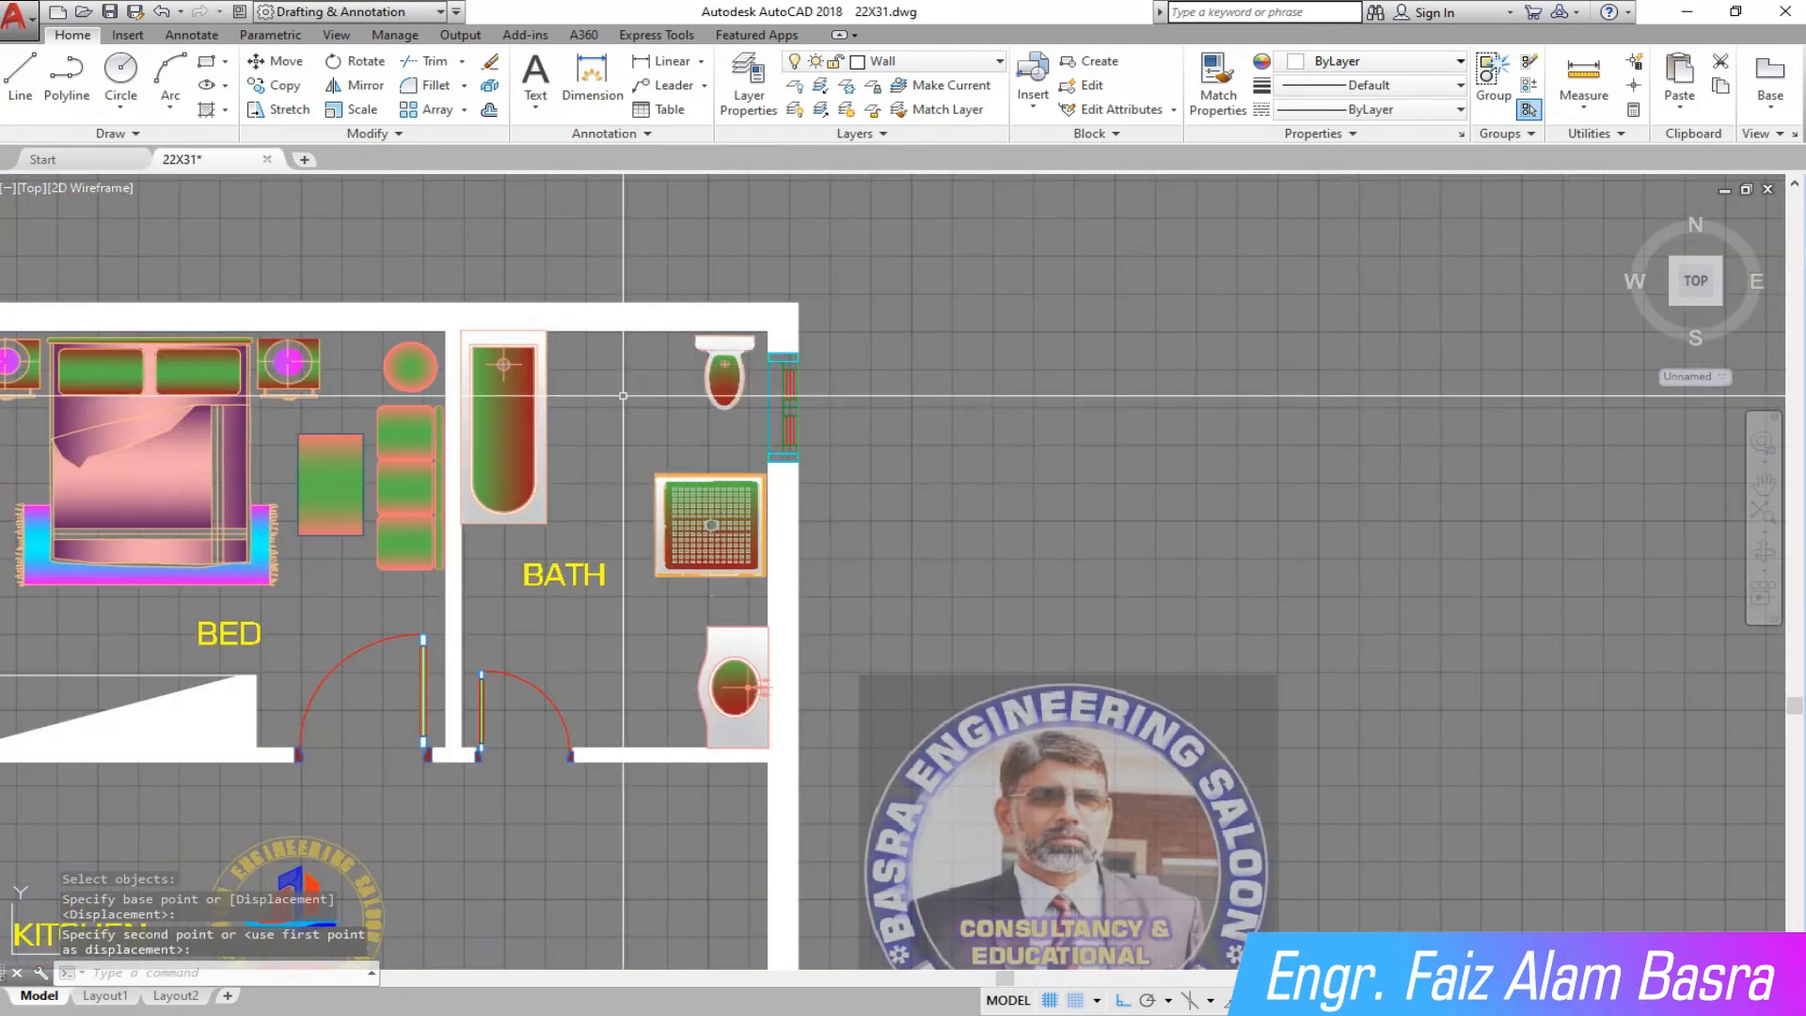
scroll(636, 409, up, 3)
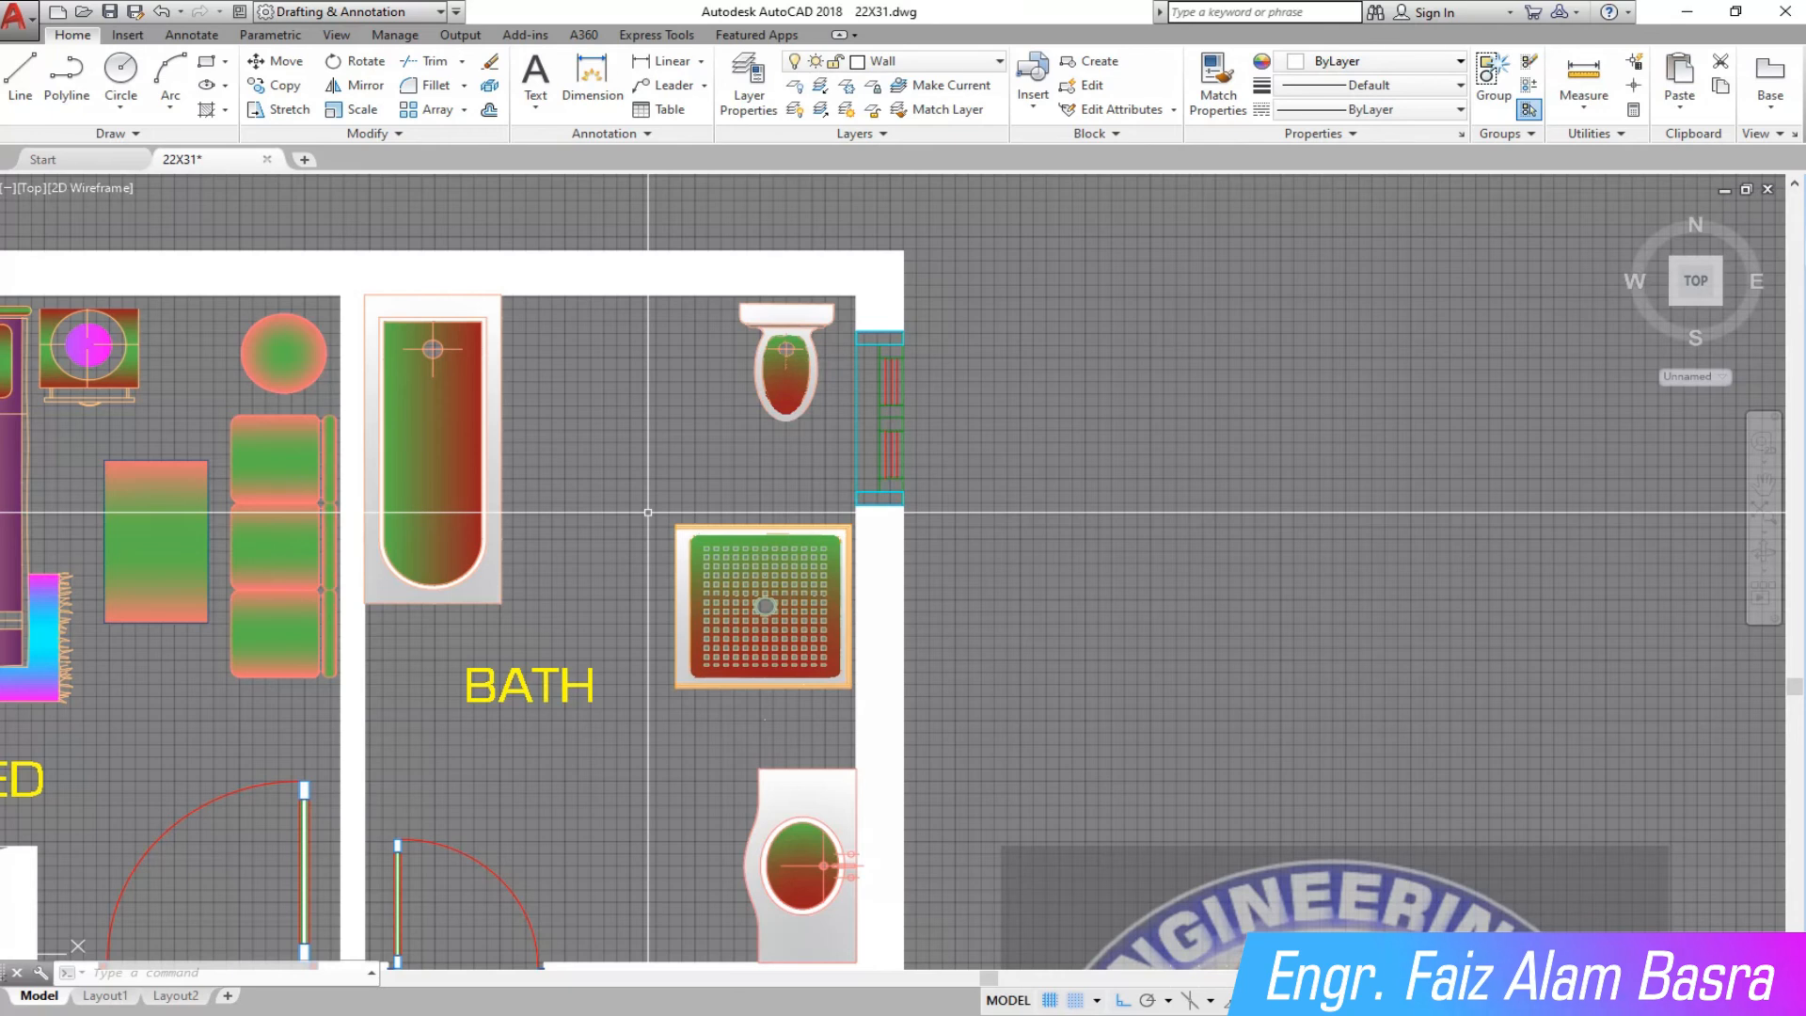
Move the bathtub straight up out of the bath to the empty area above the top wall.
middle_drag(545, 297, 524, 372)
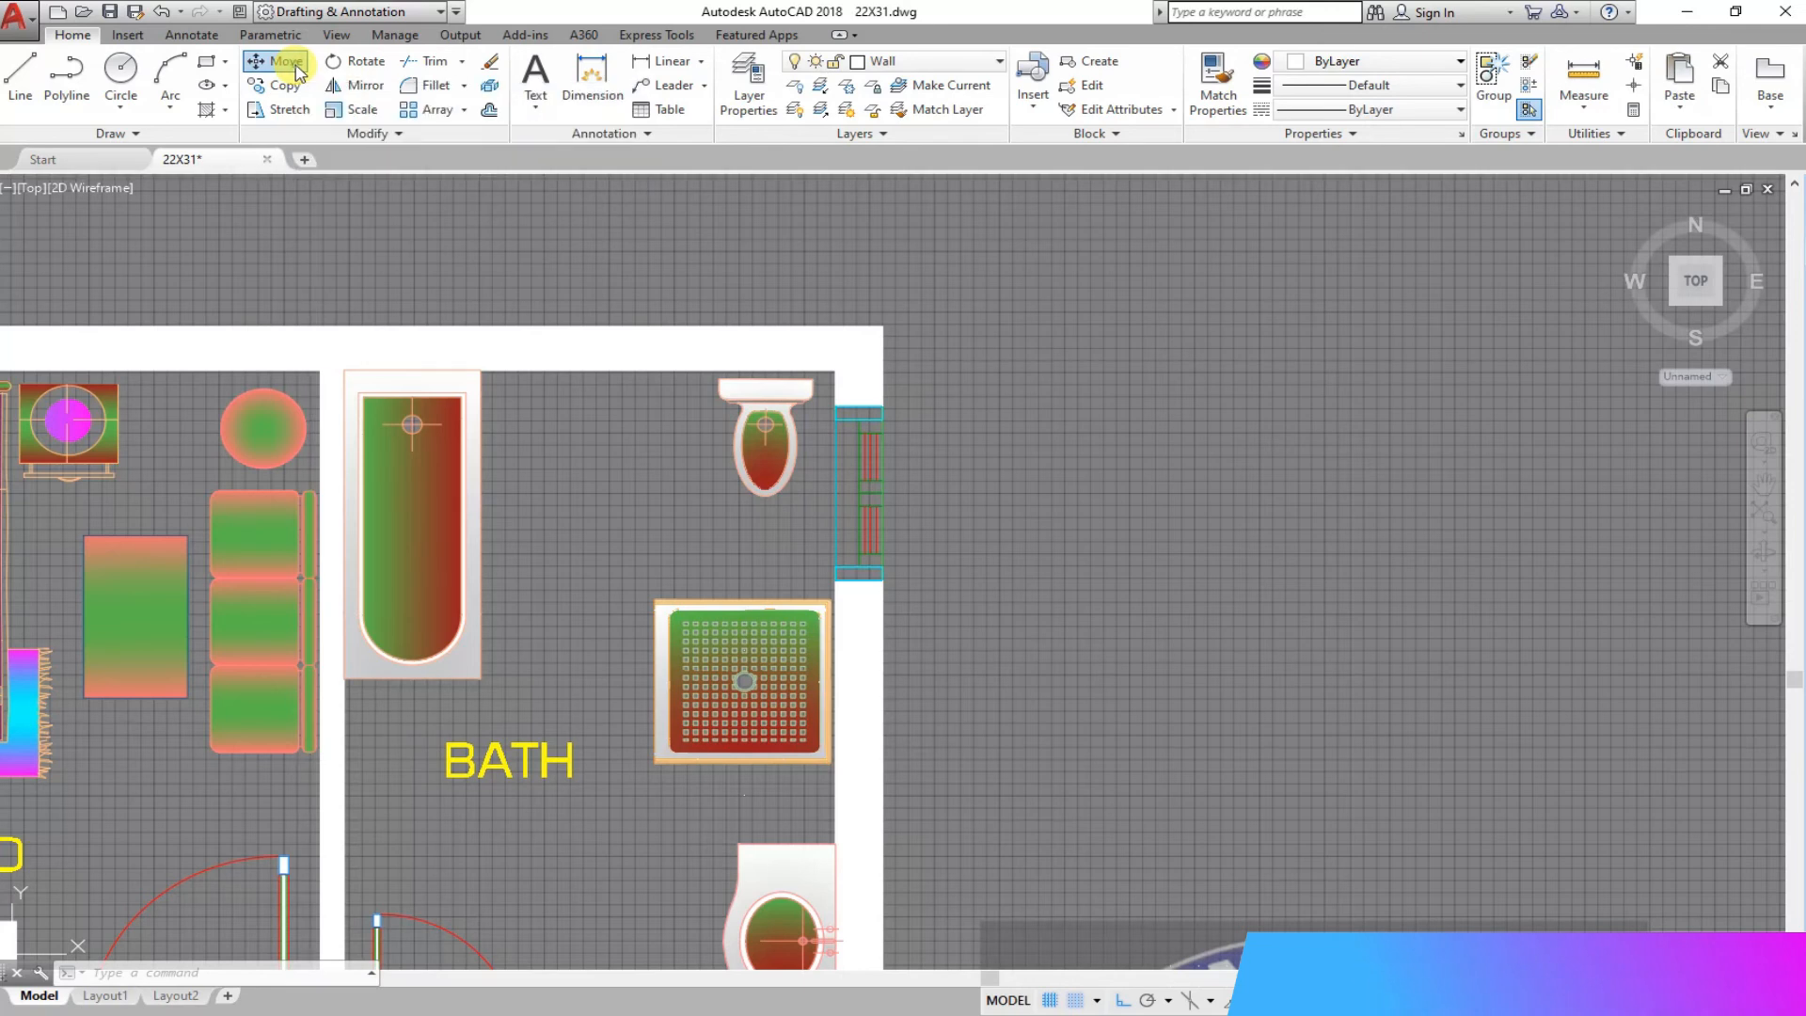
click(594, 586)
click(423, 476)
right_click(492, 524)
click(499, 520)
scroll(548, 236, down, 3)
middle_drag(548, 235, 492, 431)
click(512, 270)
scroll(512, 272, down, 4)
scroll(490, 427, up, 4)
Rotate the bathtub 90 degrees counterclockwise about its upper-left corner so it lies horizontally.
click(357, 62)
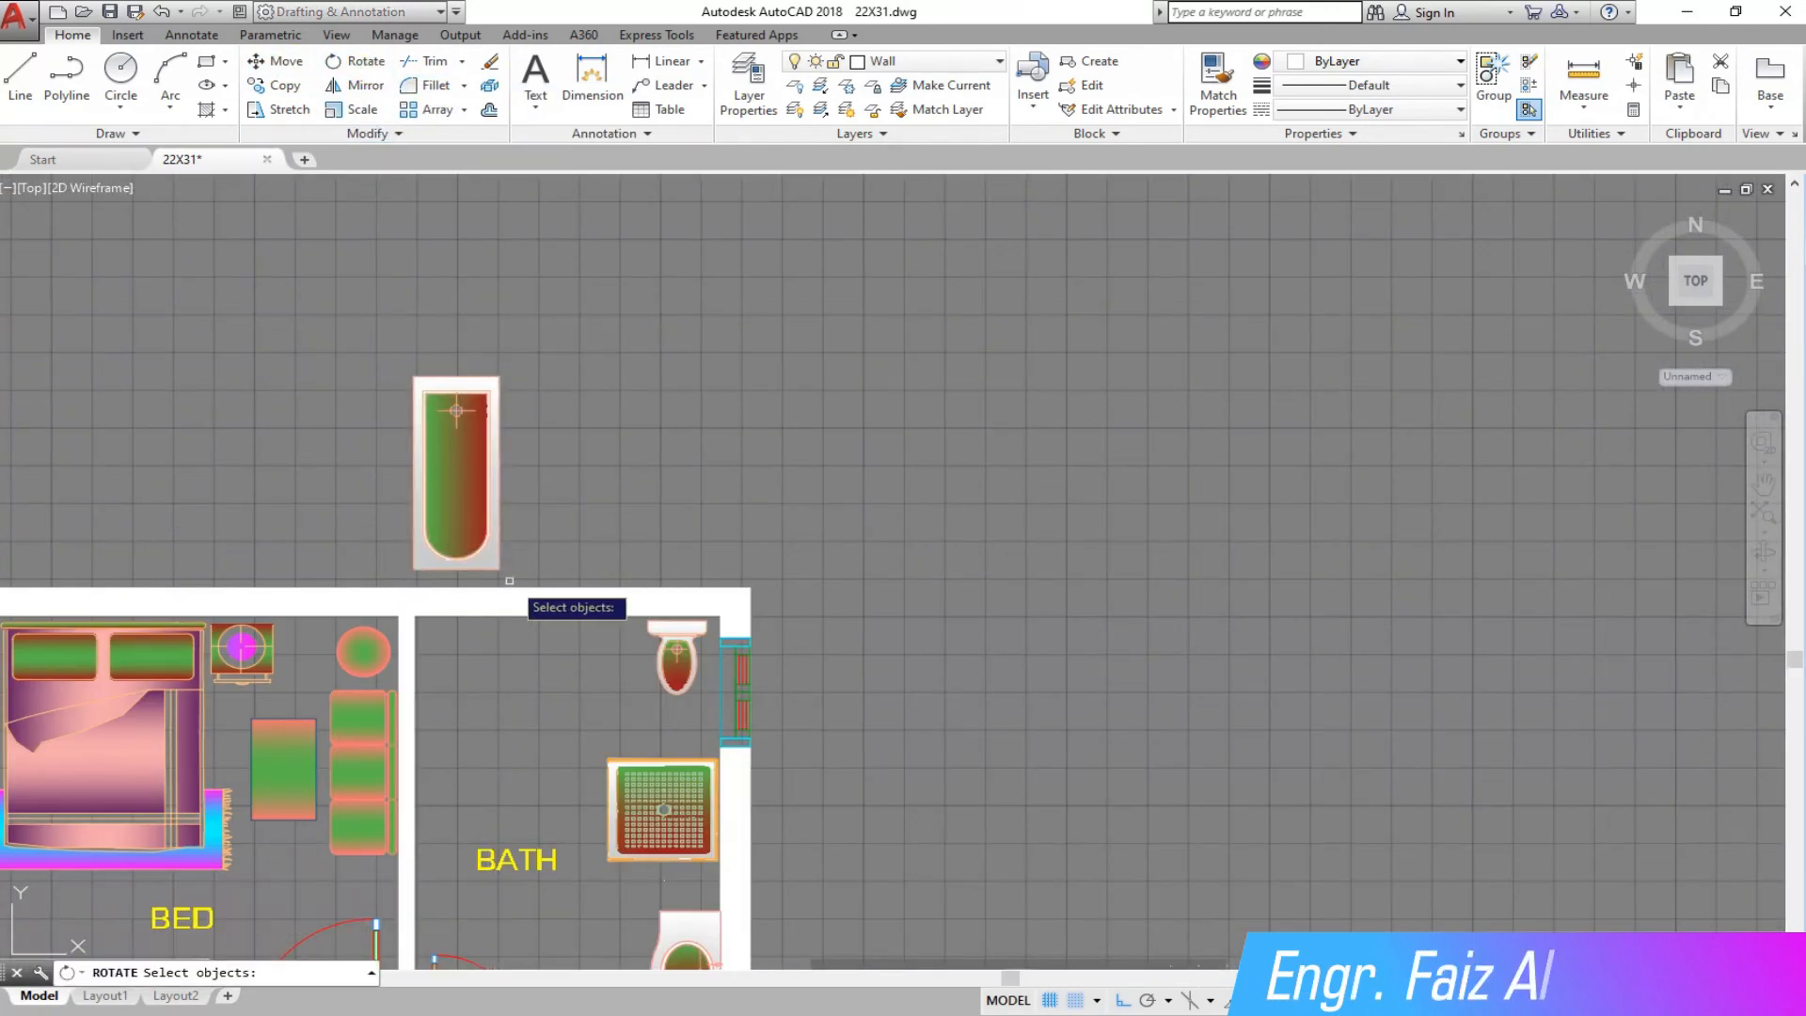
click(521, 578)
click(367, 291)
key(Return)
click(415, 377)
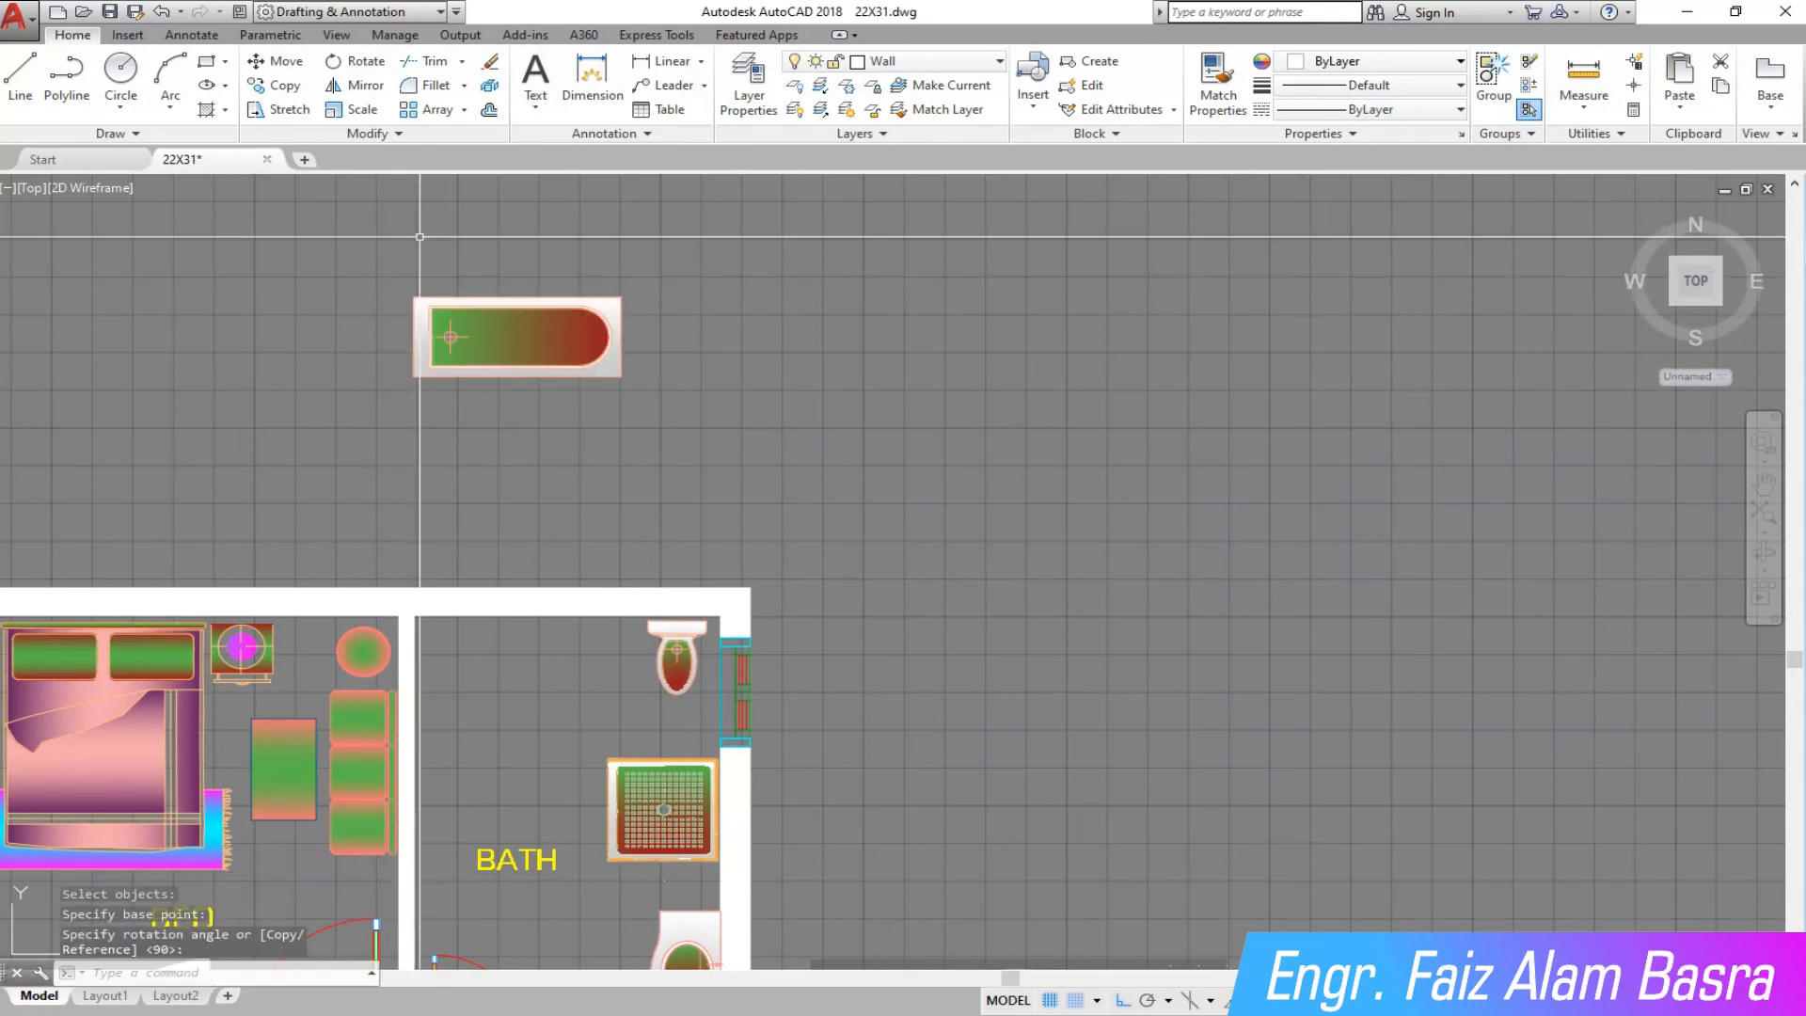
Move the horizontal bathtub by its upper-left corner into the bath's upper-left inside corner.
click(285, 72)
click(689, 451)
click(393, 281)
key(Return)
click(414, 298)
scroll(468, 616, up, 5)
click(245, 618)
scroll(282, 619, down, 5)
scroll(442, 545, down, 5)
scroll(454, 581, up, 5)
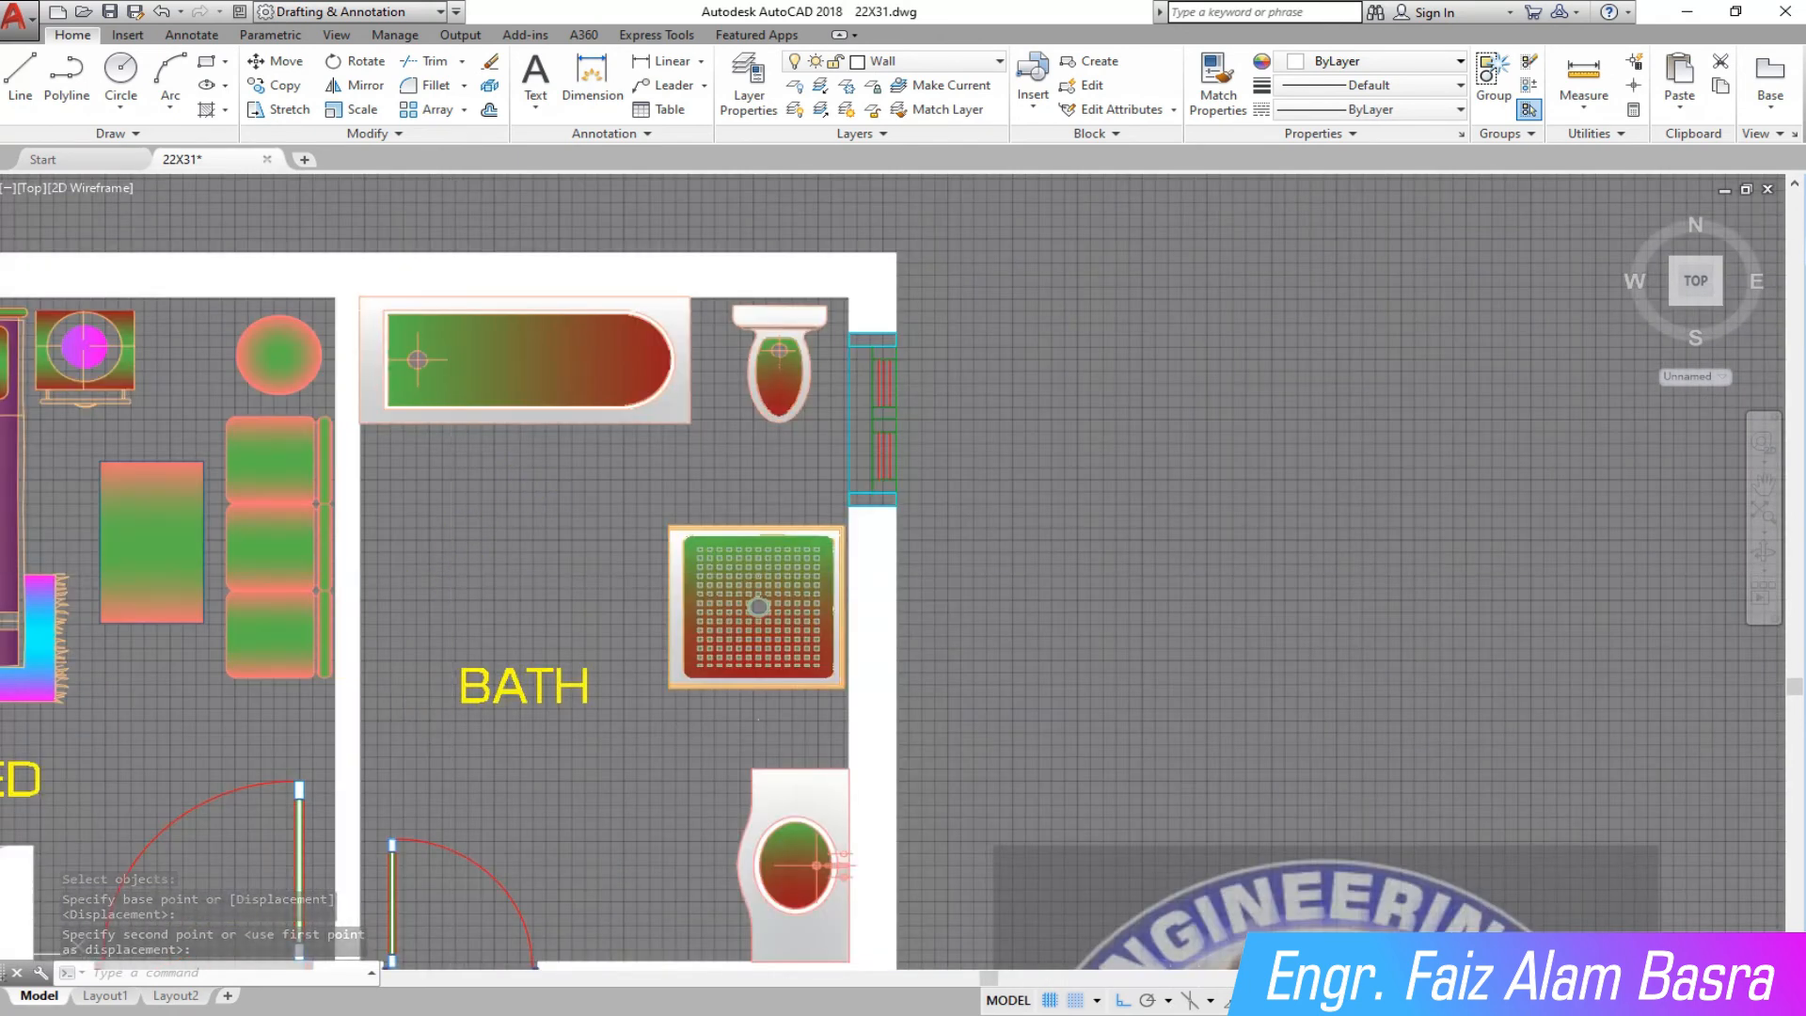
Mirror the shower tray about a vertical line in the middle of the bath, erasing the original.
click(285, 60)
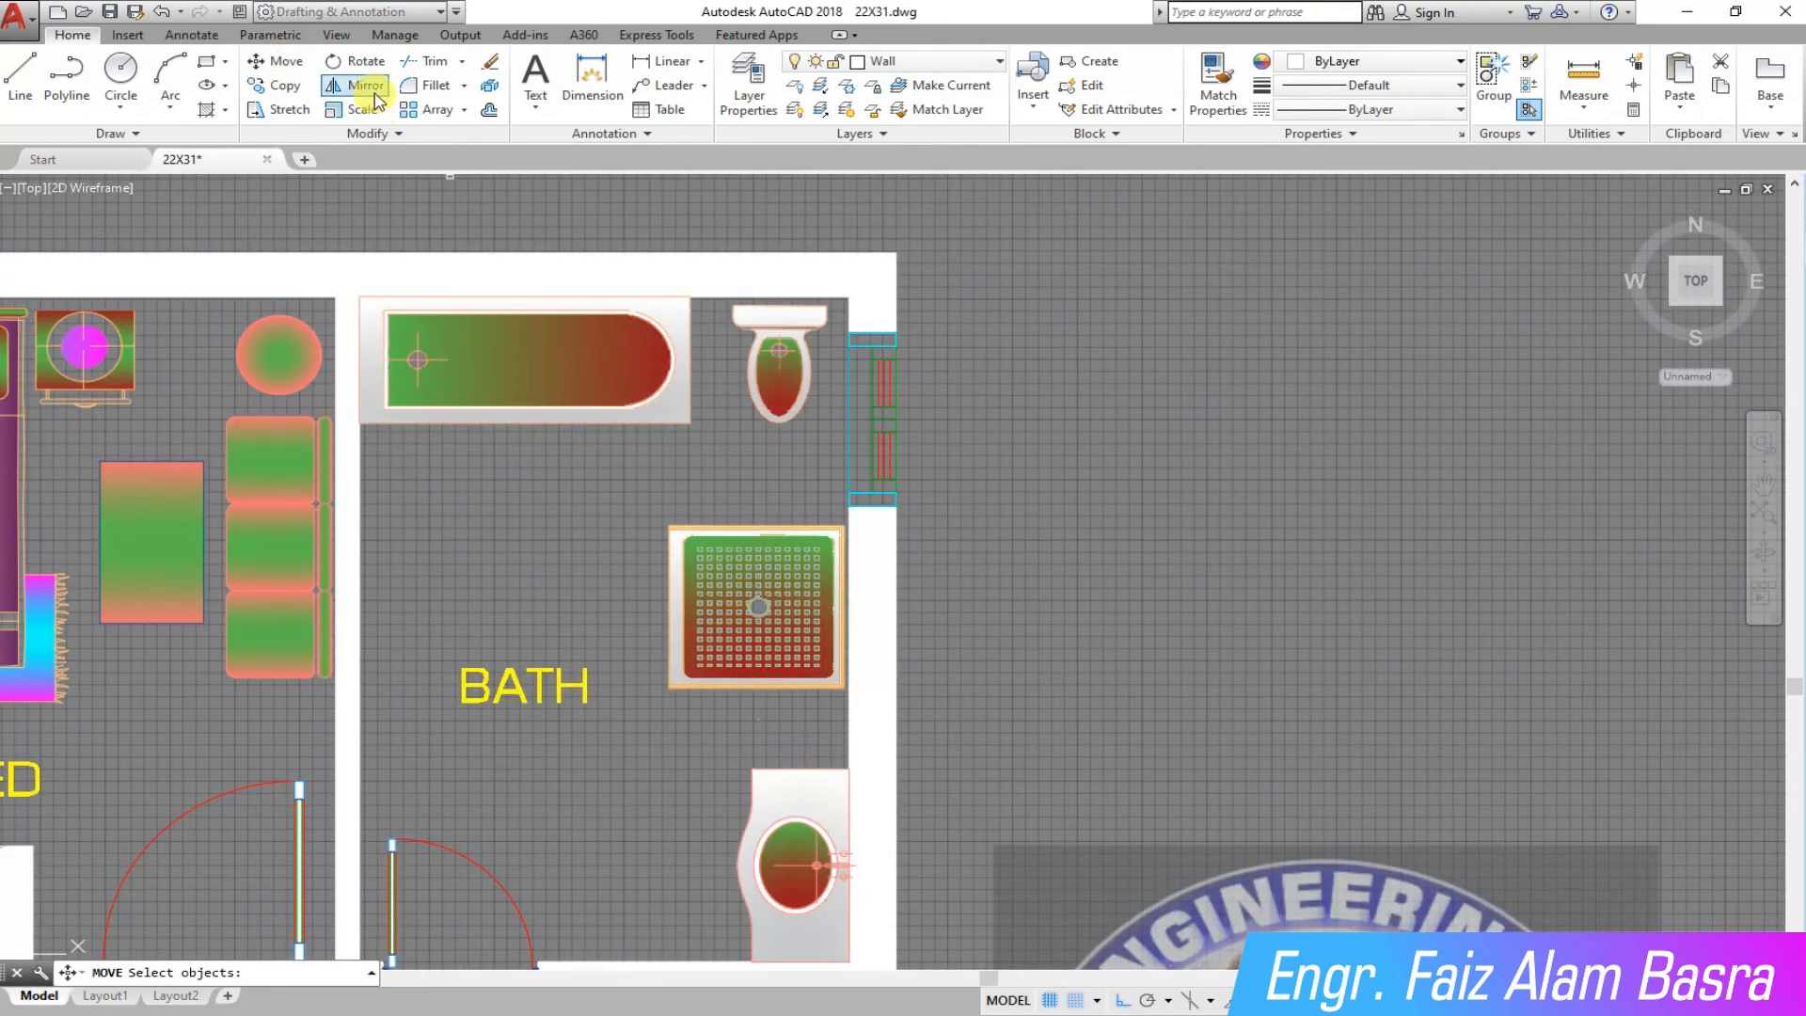
click(808, 714)
click(663, 486)
key(Return)
click(613, 500)
click(616, 716)
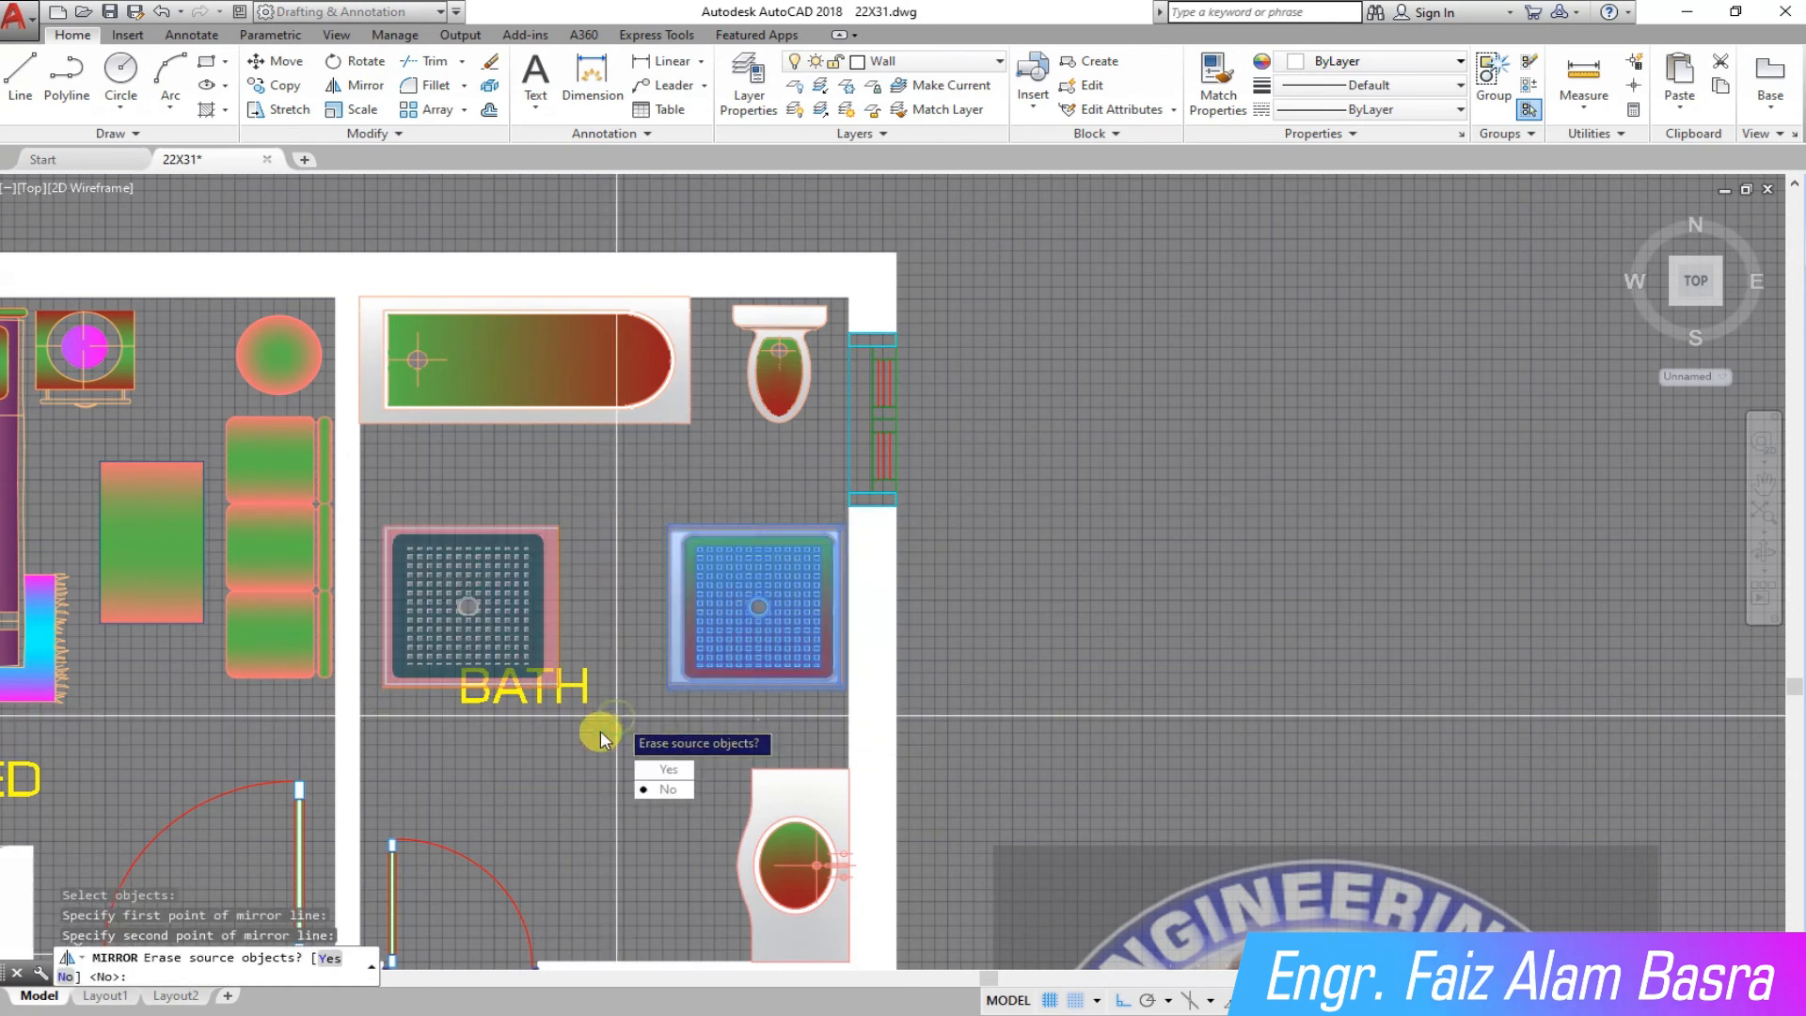
click(660, 789)
Move the mirrored shower tray about 3 1/2 inches left, close to the wall shared with the bedroom.
scroll(450, 671, up, 3)
click(275, 60)
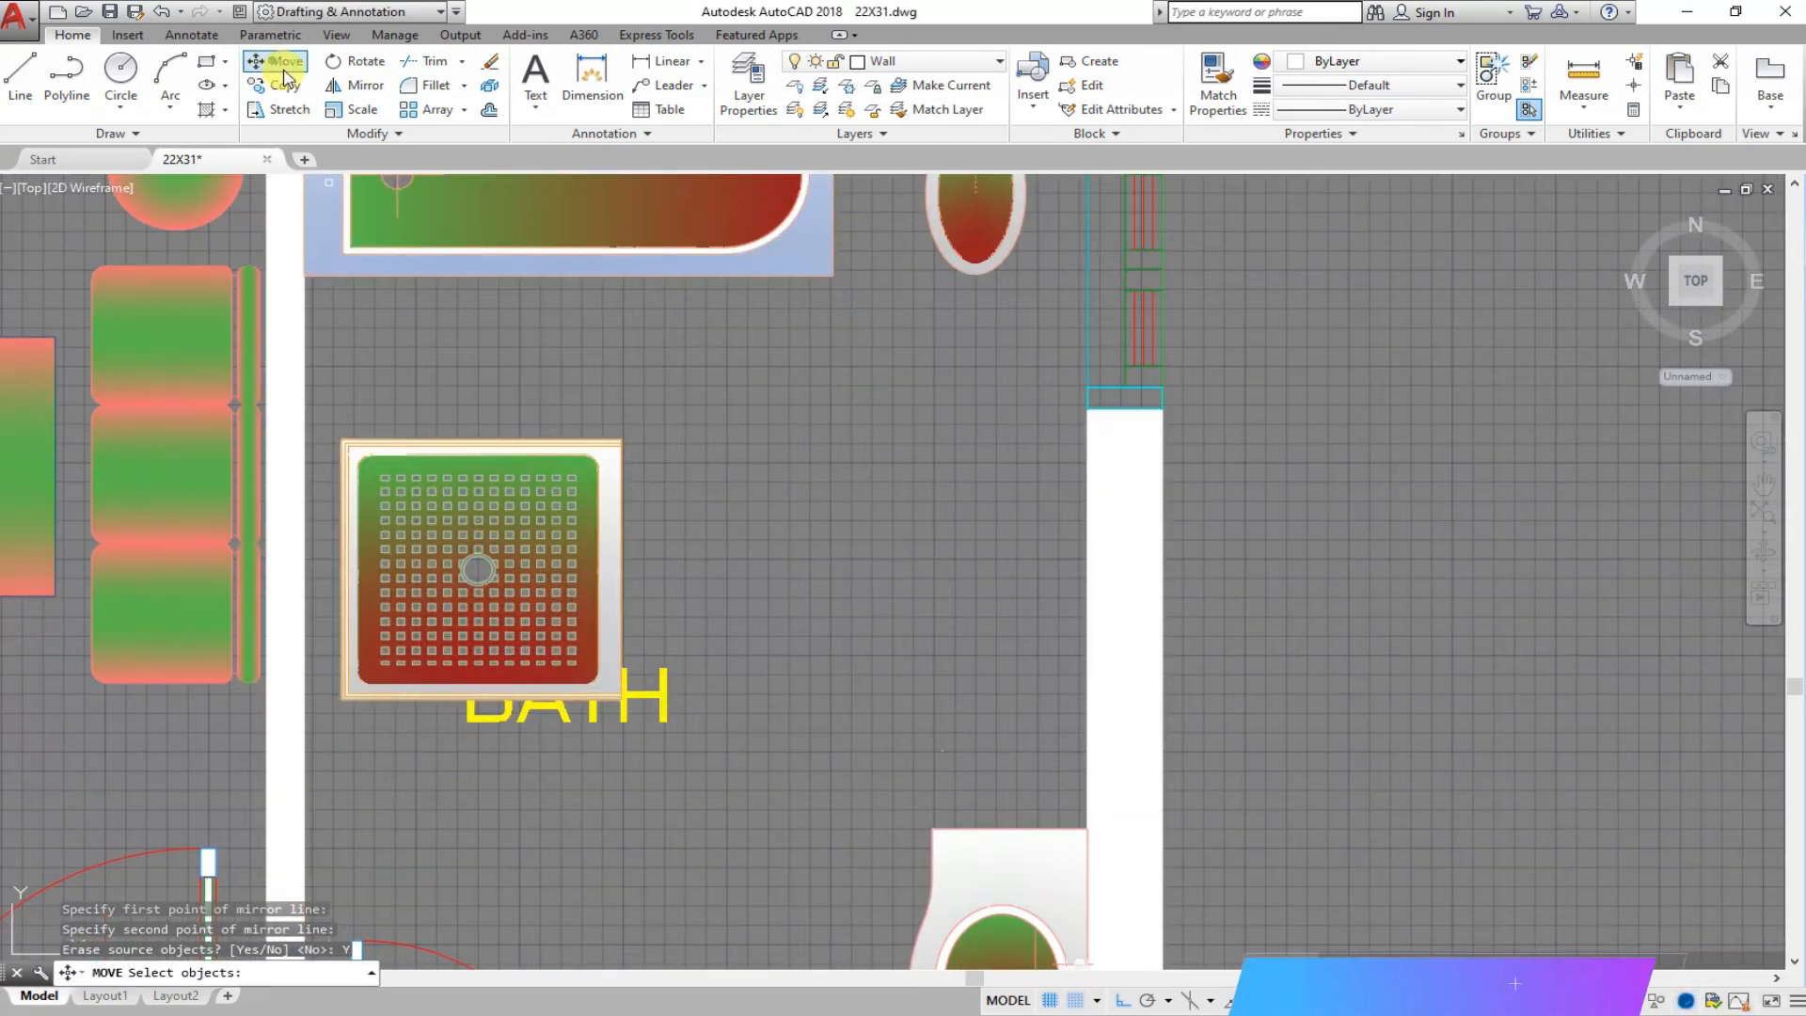
click(661, 535)
click(530, 412)
key(Return)
click(860, 546)
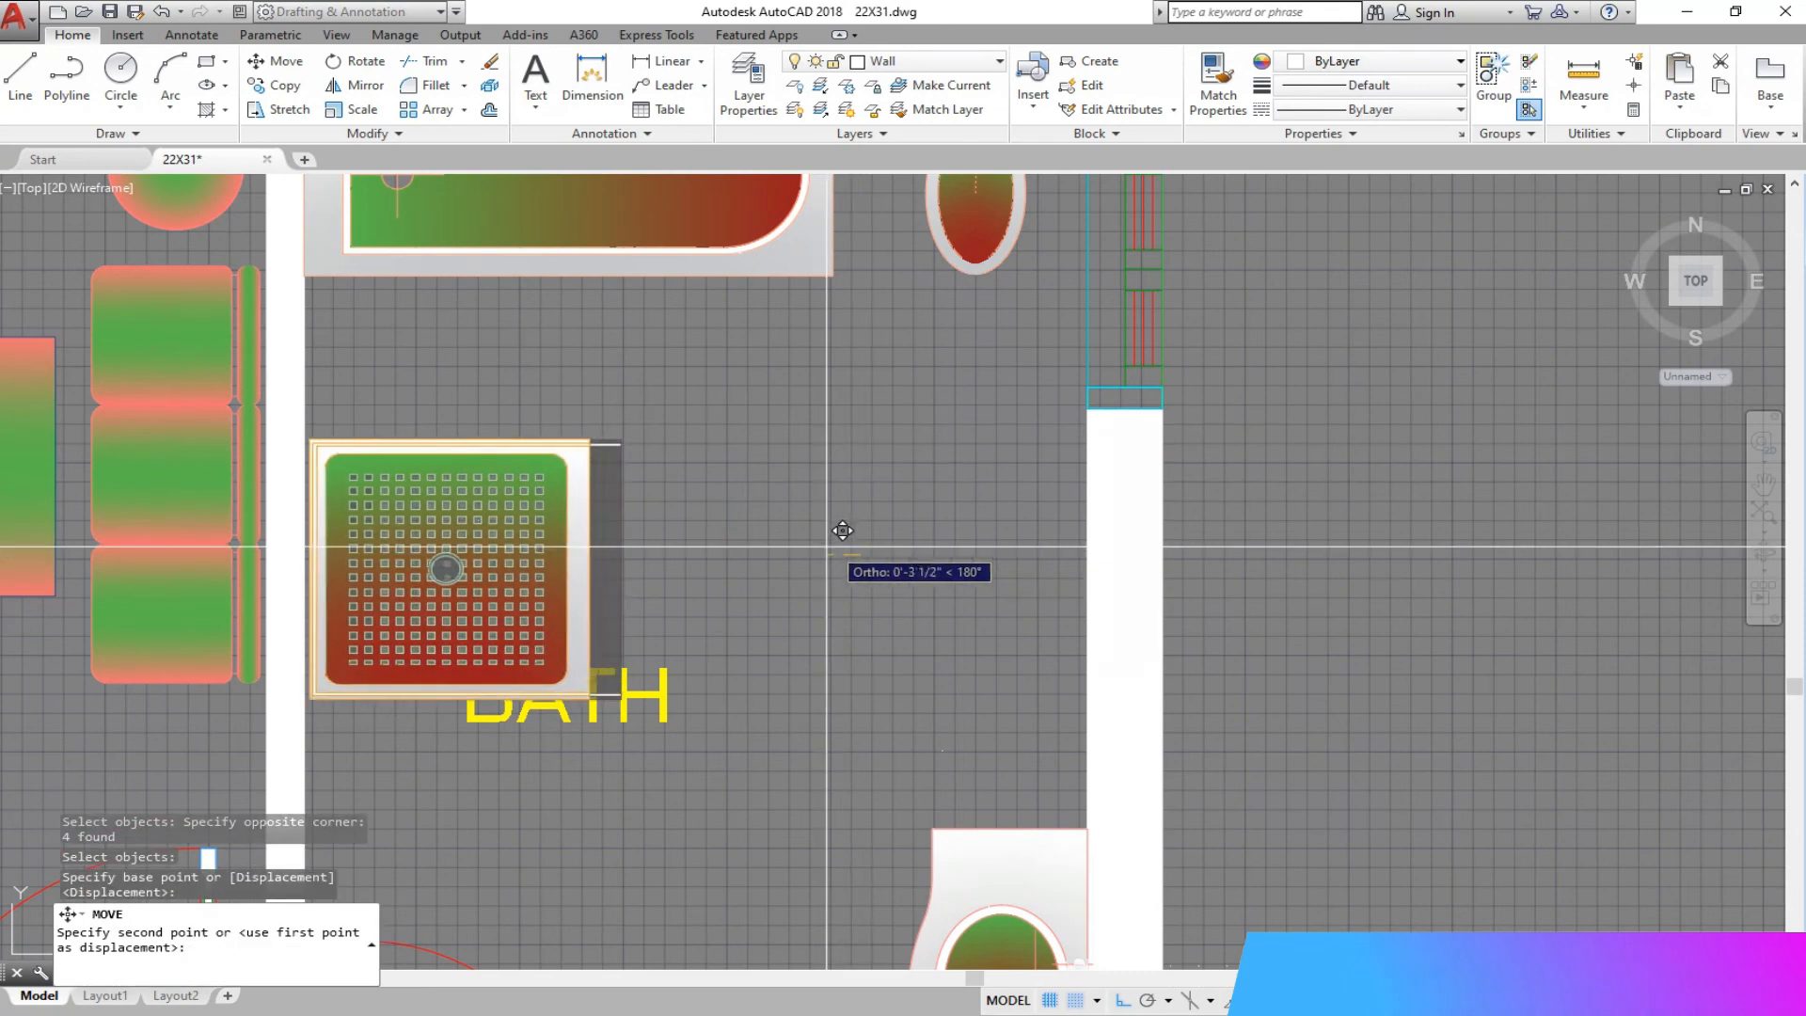
click(837, 528)
Move the BATH label right, clear of the shower tray and above the washbasin, and save the drawing.
scroll(612, 424, down, 4)
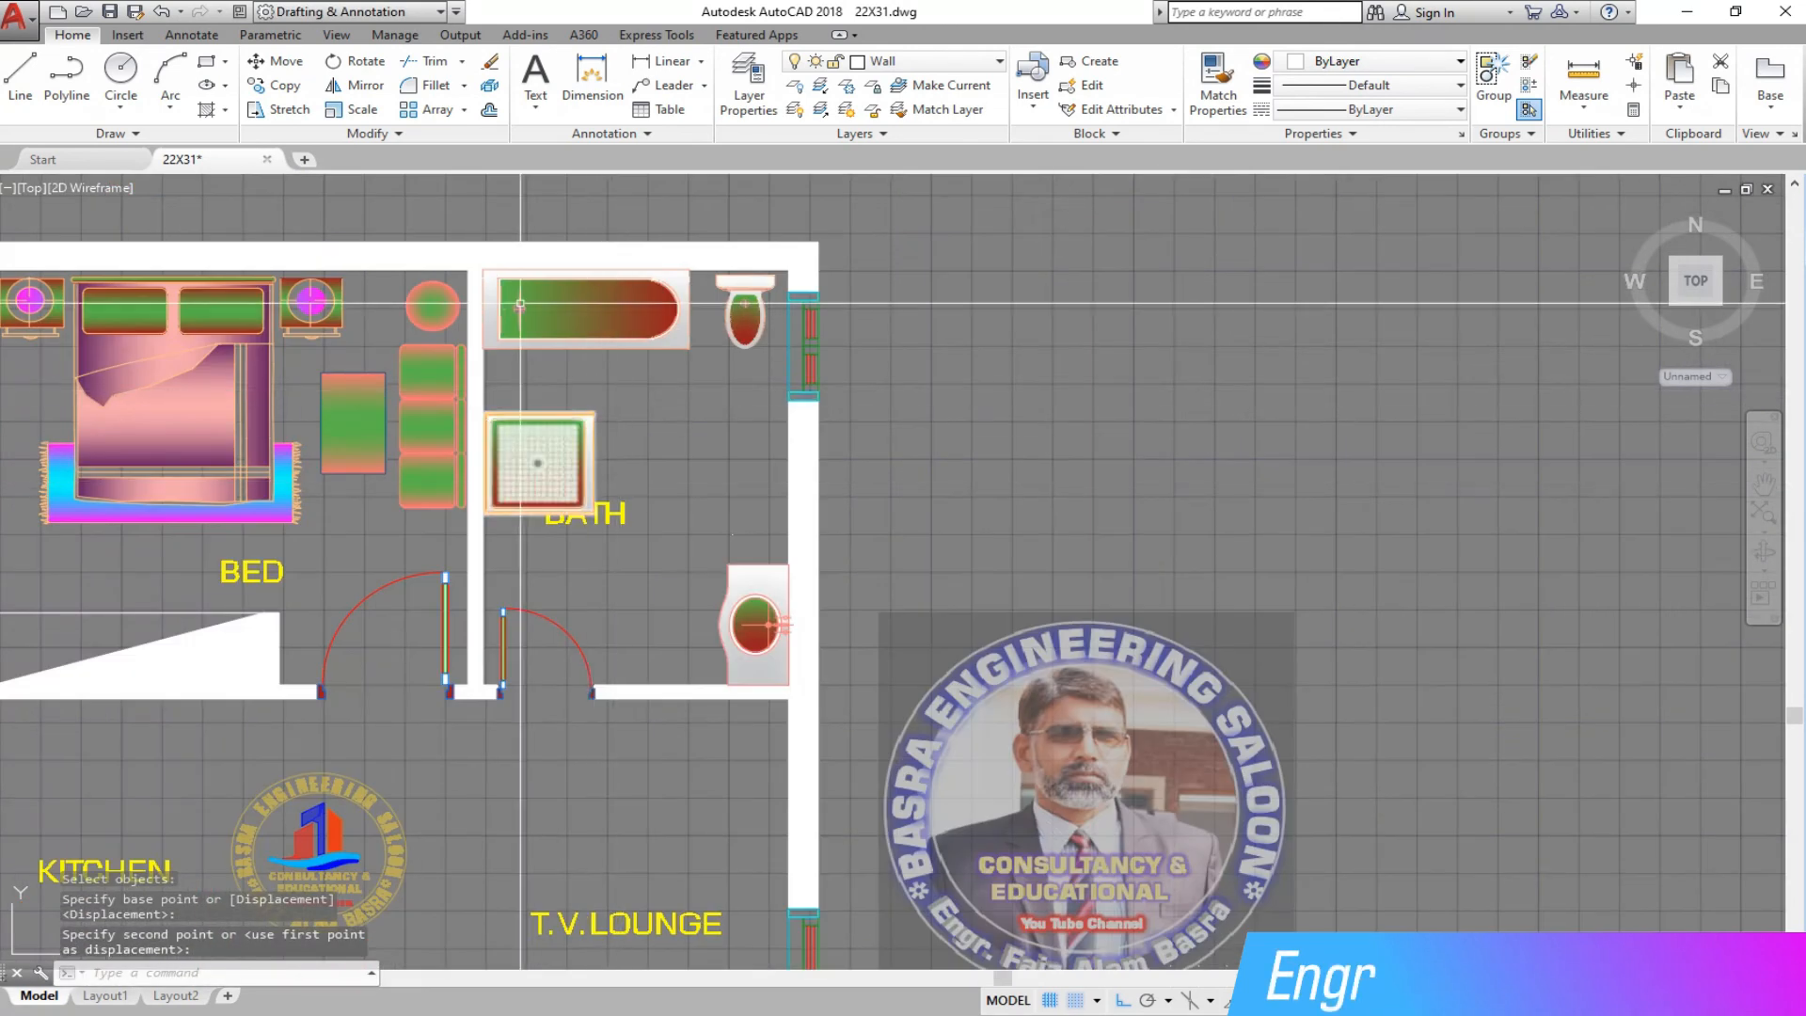
click(289, 63)
key(Return)
click(623, 523)
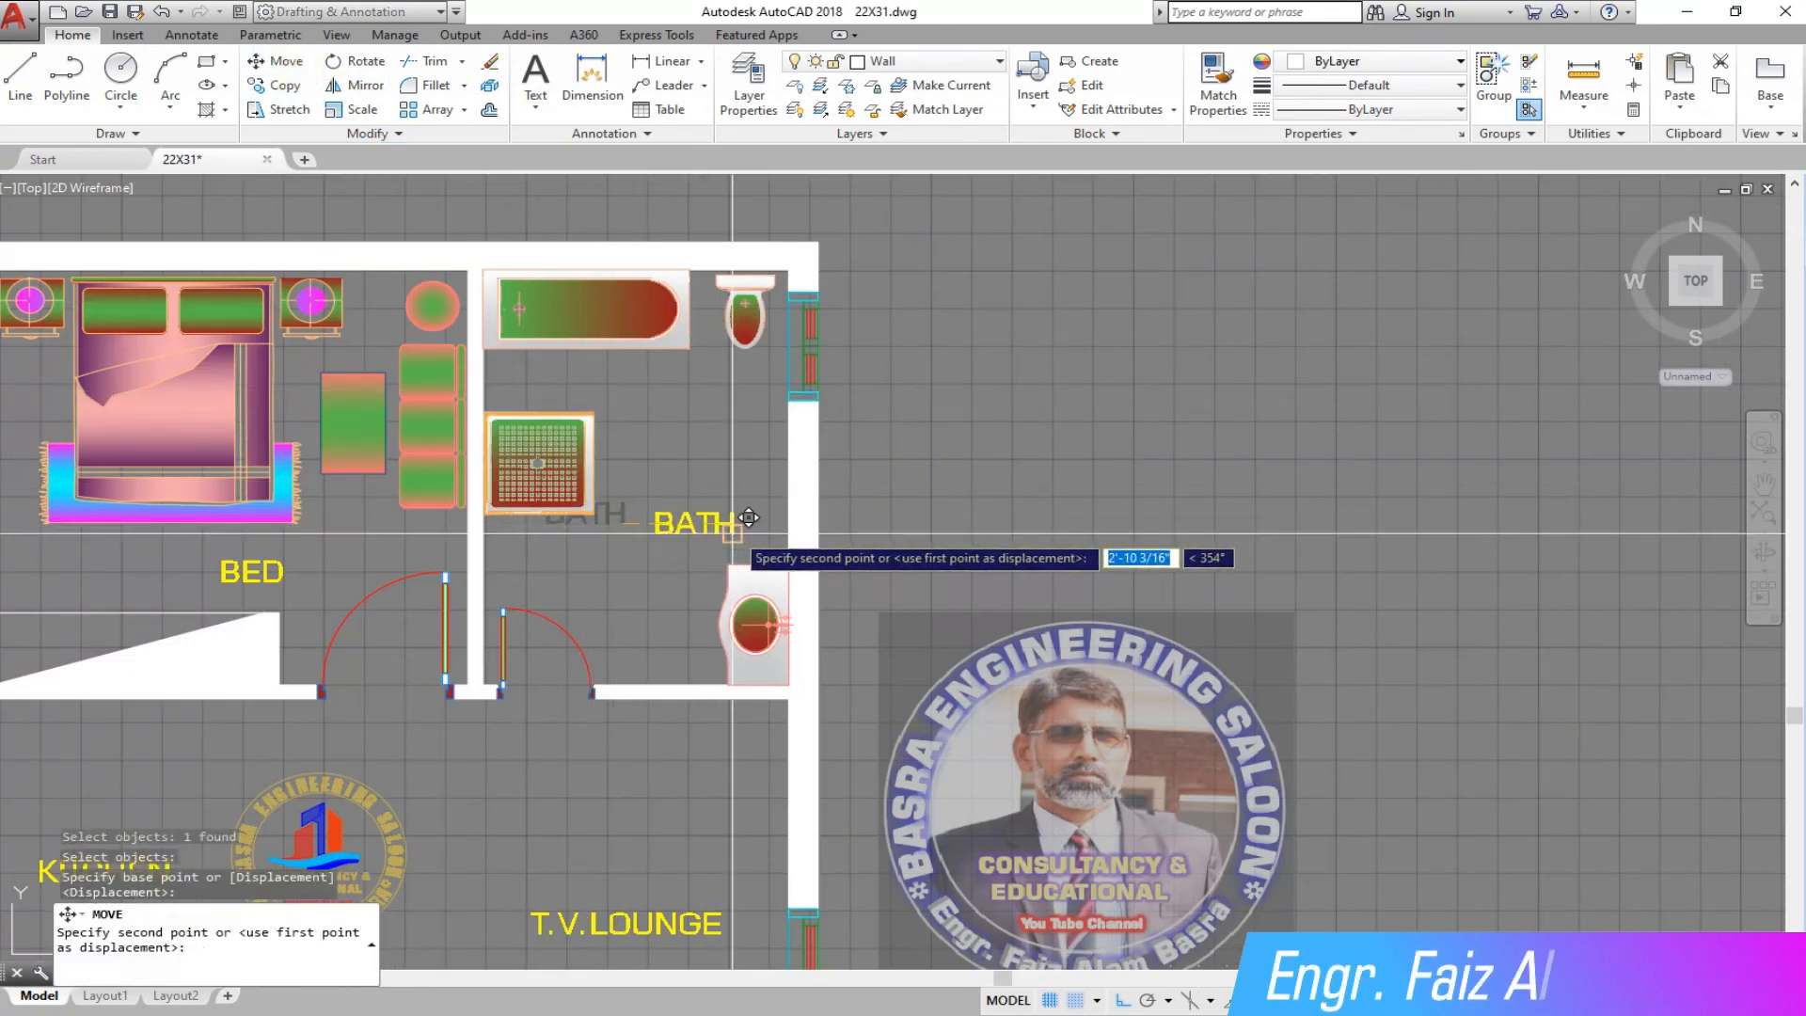
click(735, 532)
scroll(526, 367, up, 2)
scroll(447, 483, down, 2)
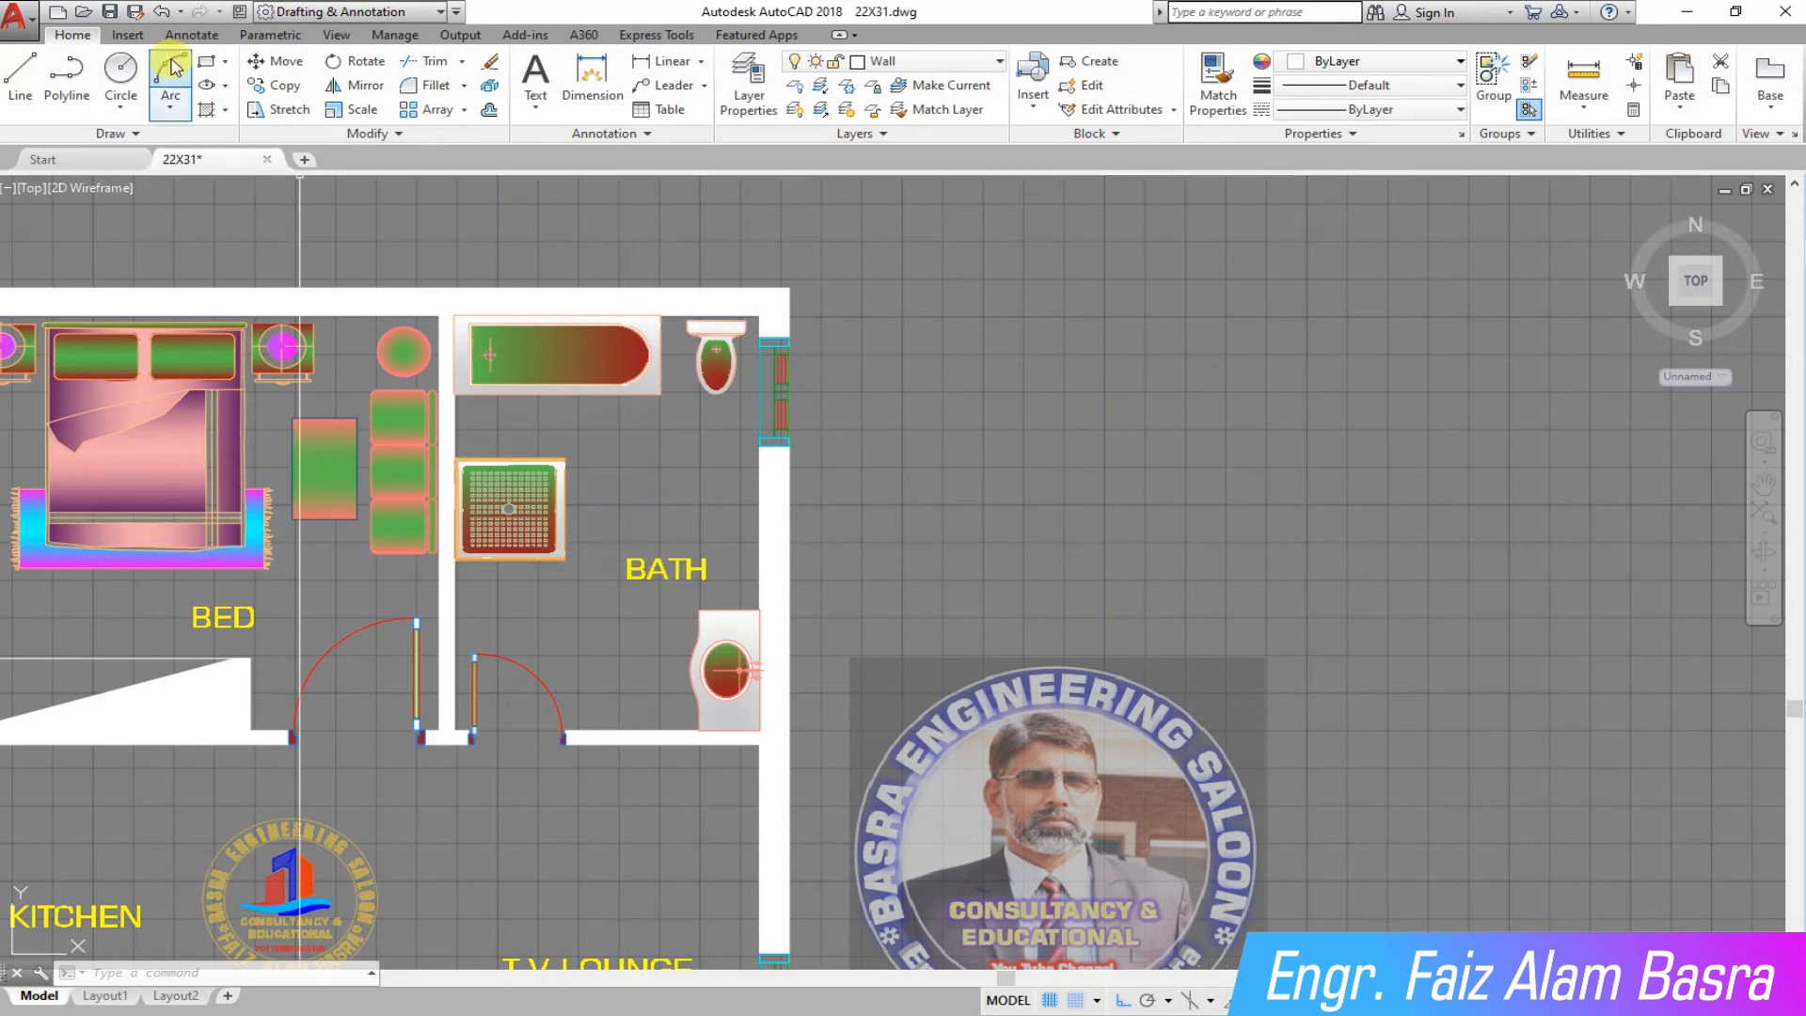
click(110, 11)
scroll(527, 374, down, 4)
click(287, 84)
scroll(743, 565, down, 5)
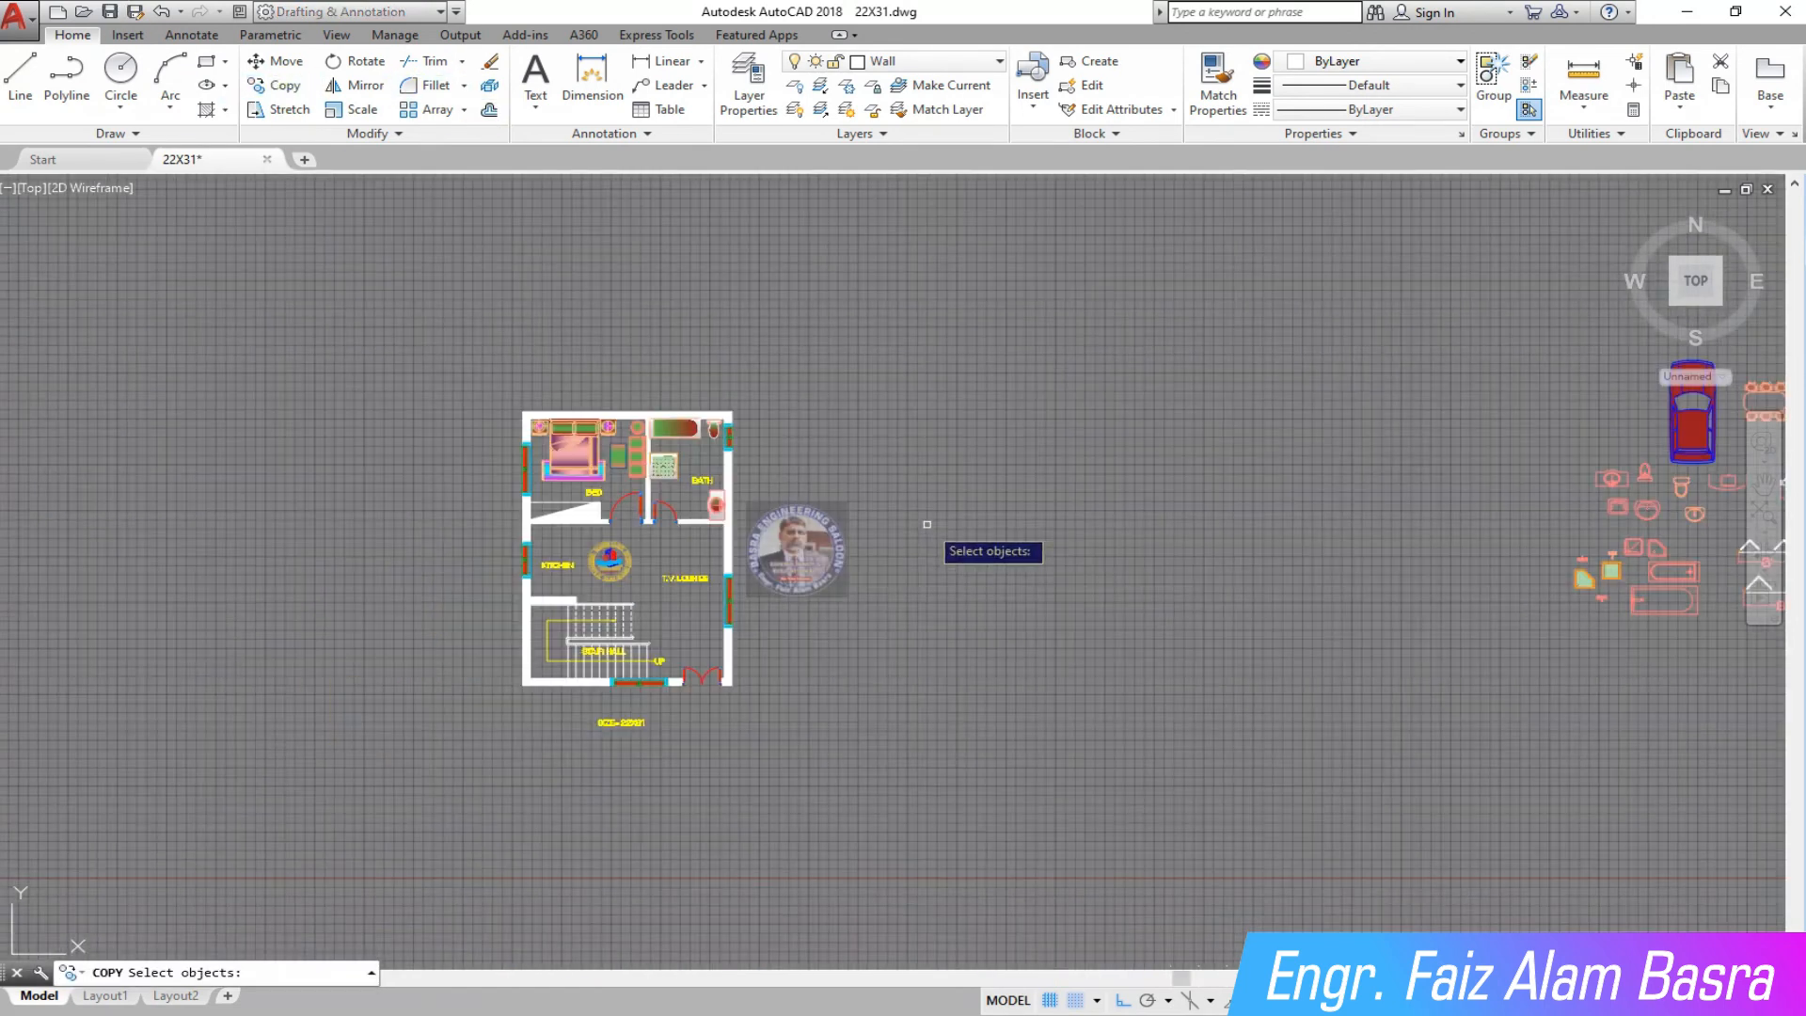
scroll(376, 414, up, 8)
scroll(513, 731, up, 4)
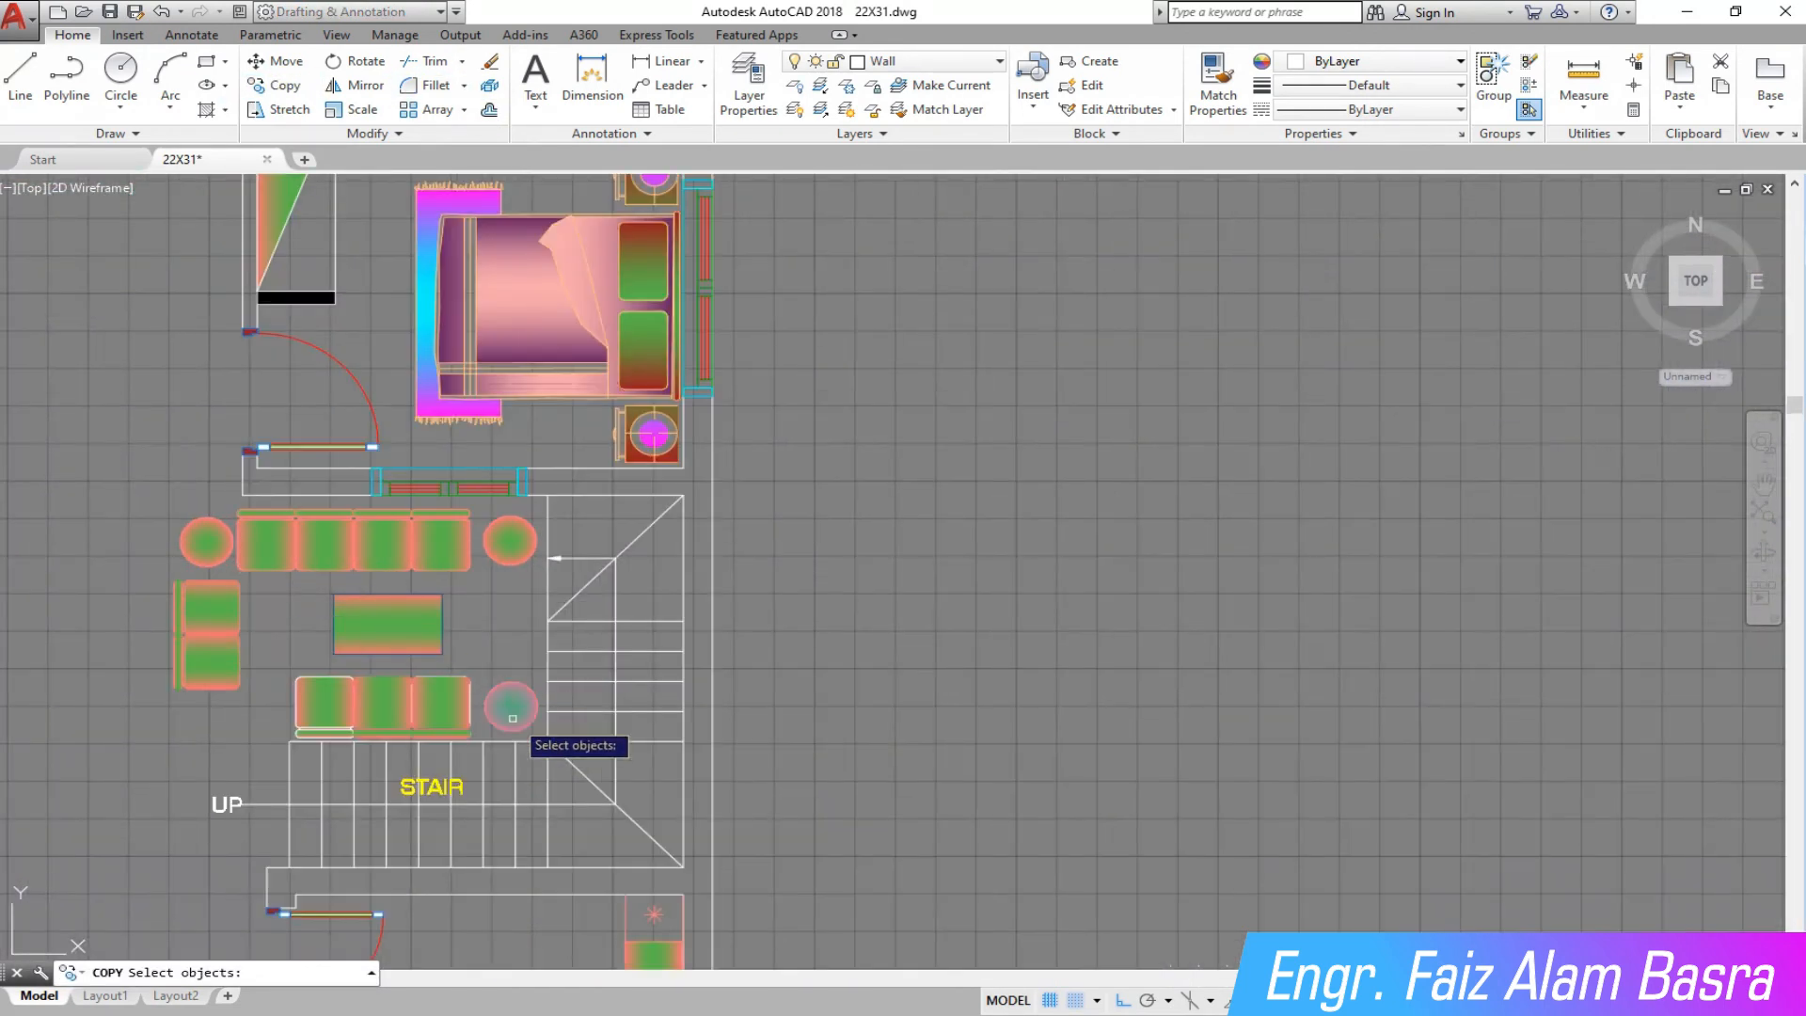
click(532, 685)
scroll(562, 706, down, 2)
key(Escape)
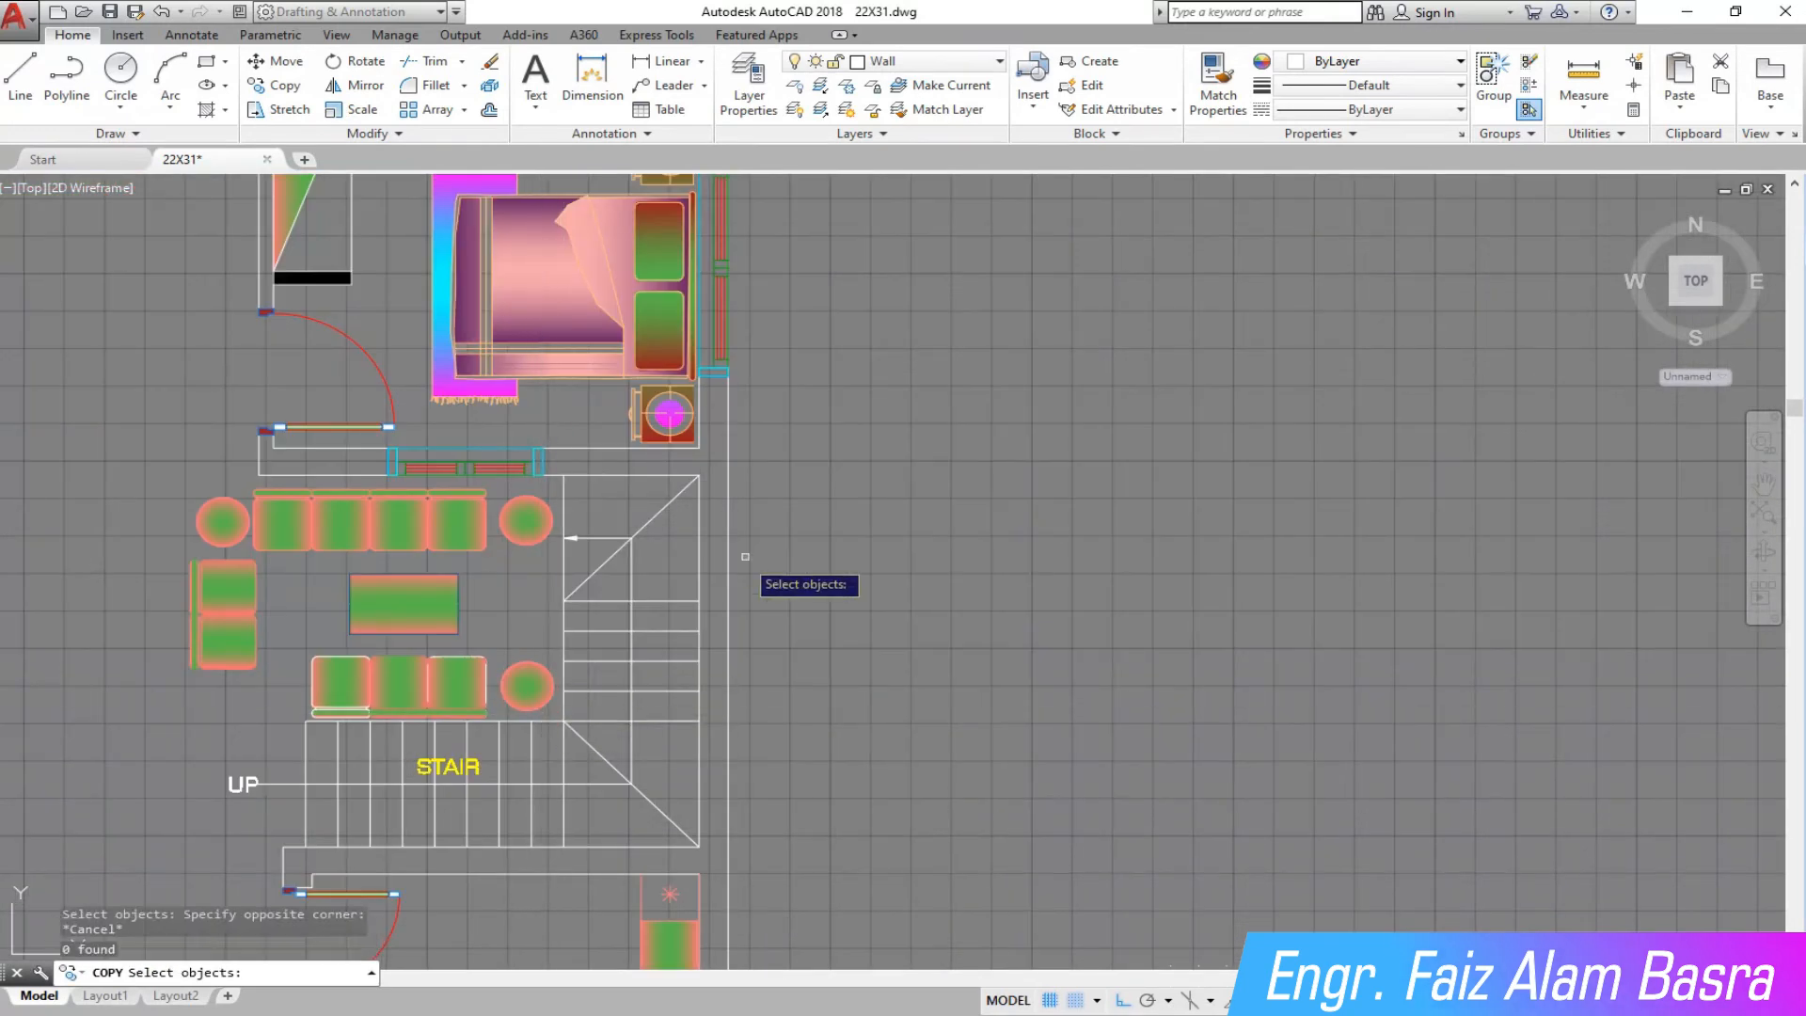
Copy the T.V. lounge sofas, round tables, center table, TV unit and label from the red-walled reference plan to beside the 22x31 plan.
scroll(720, 578, down, 4)
scroll(450, 563, down, 2)
scroll(367, 526, down, 2)
scroll(151, 450, up, 8)
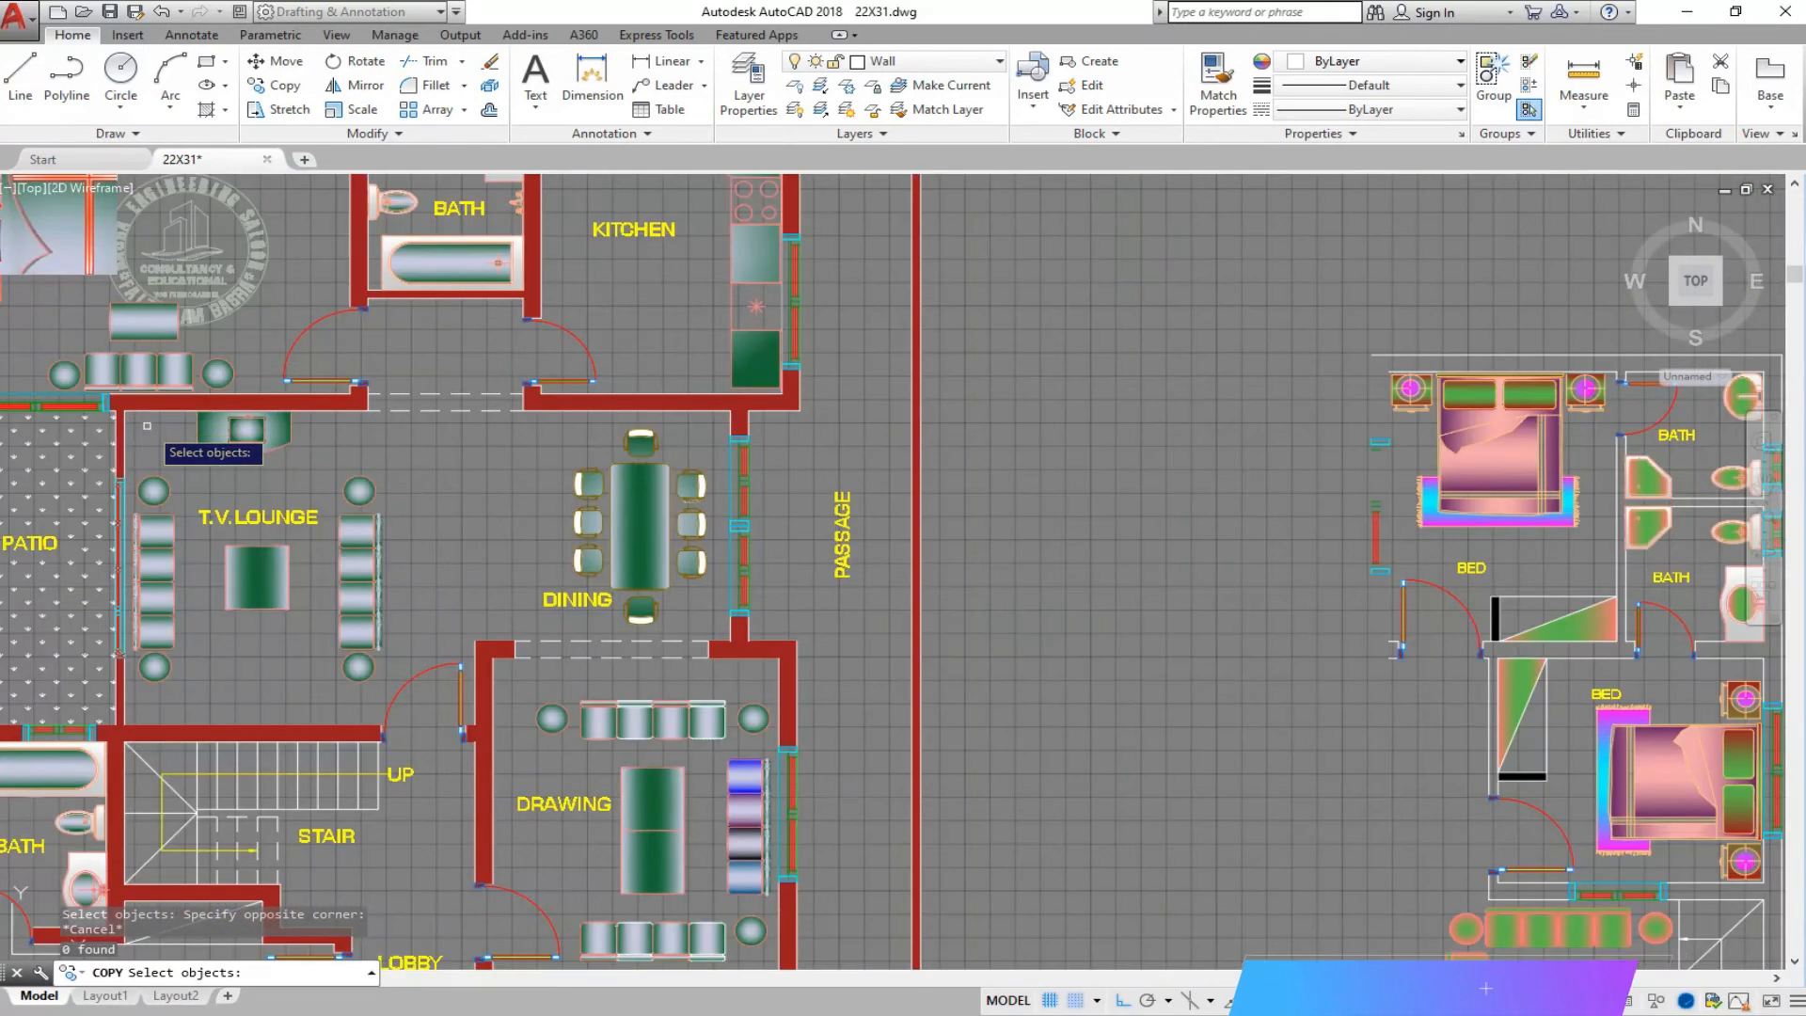
click(515, 846)
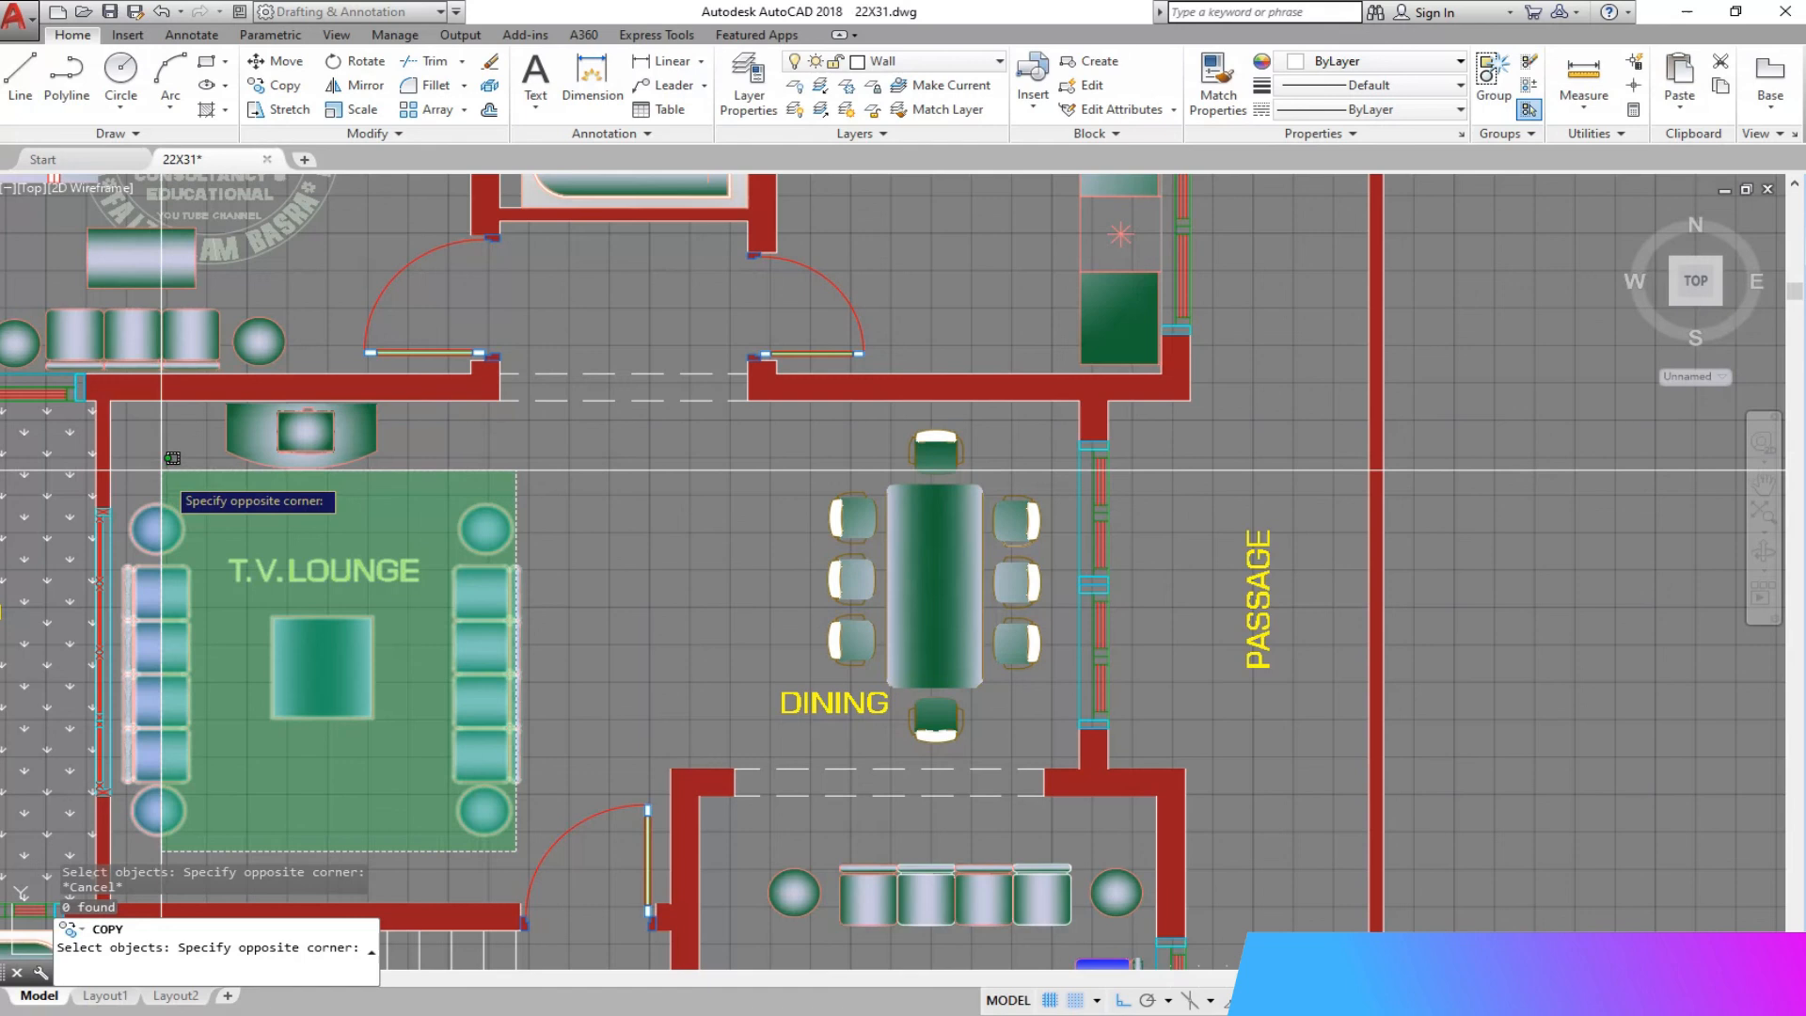
click(121, 407)
key(Return)
click(326, 649)
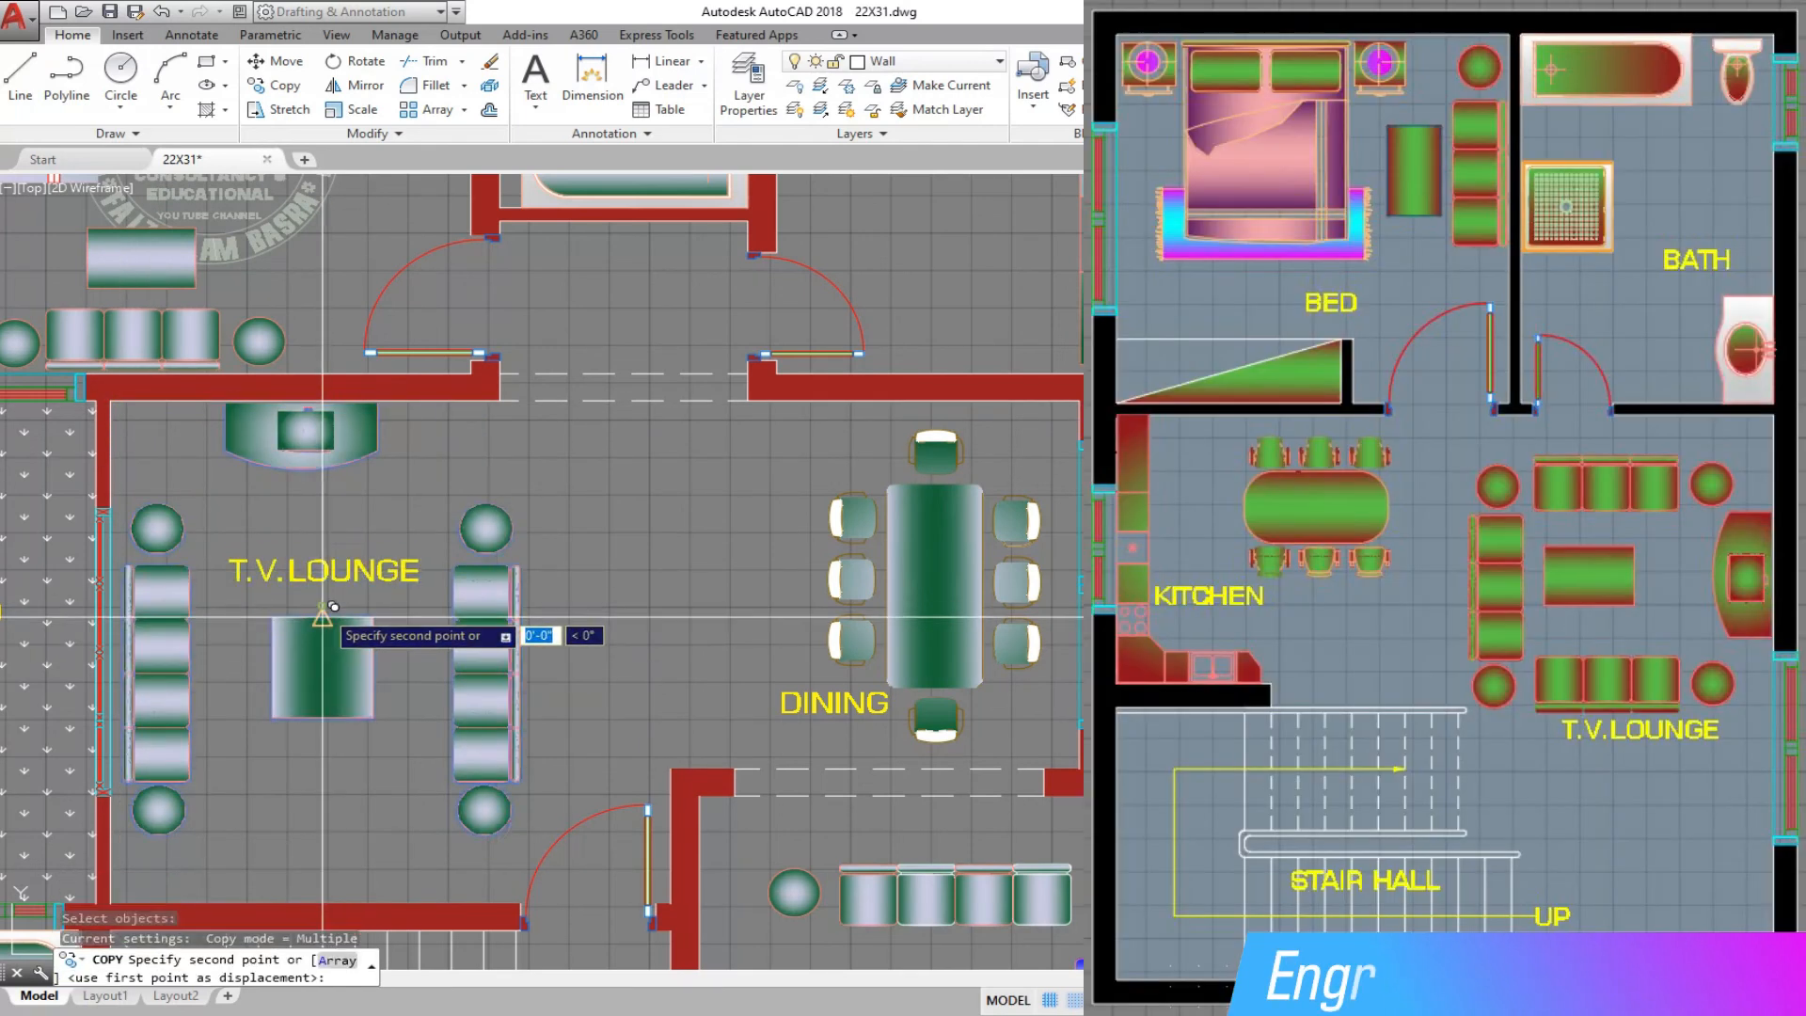
scroll(99, 517, down, 6)
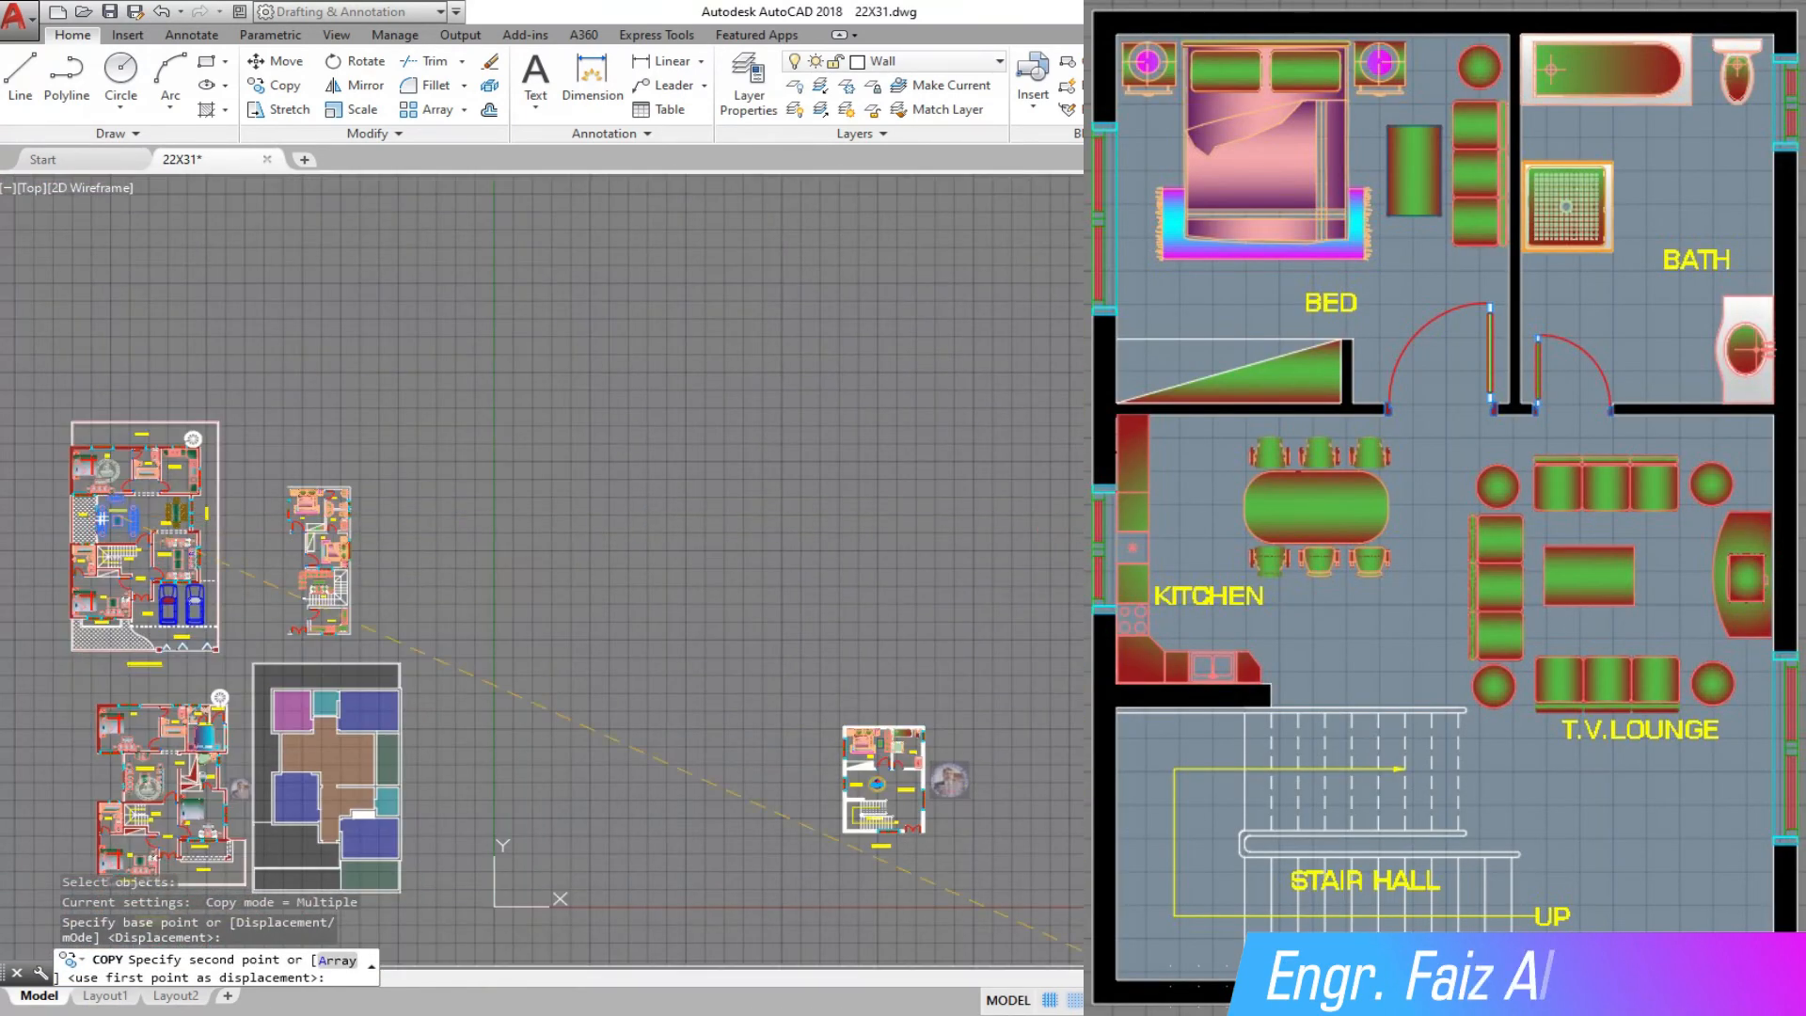
scroll(884, 781, up, 10)
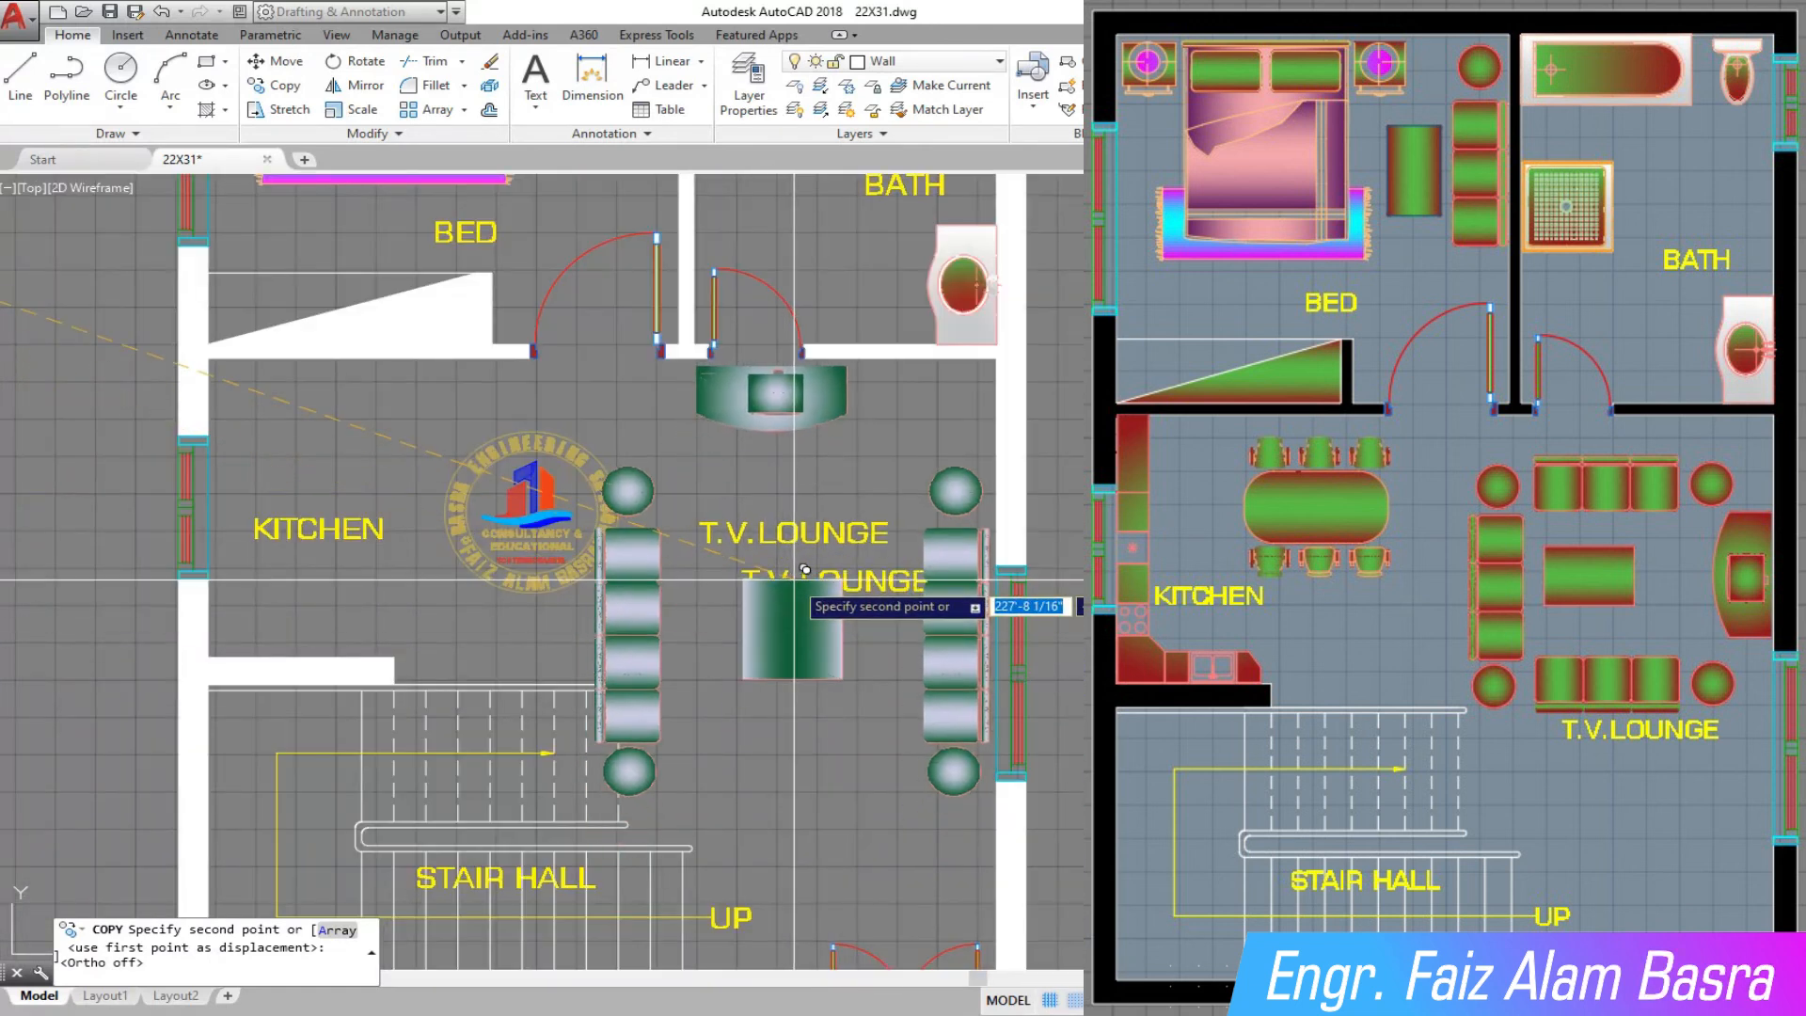
scroll(802, 567, down, 3)
scroll(779, 590, up, 3)
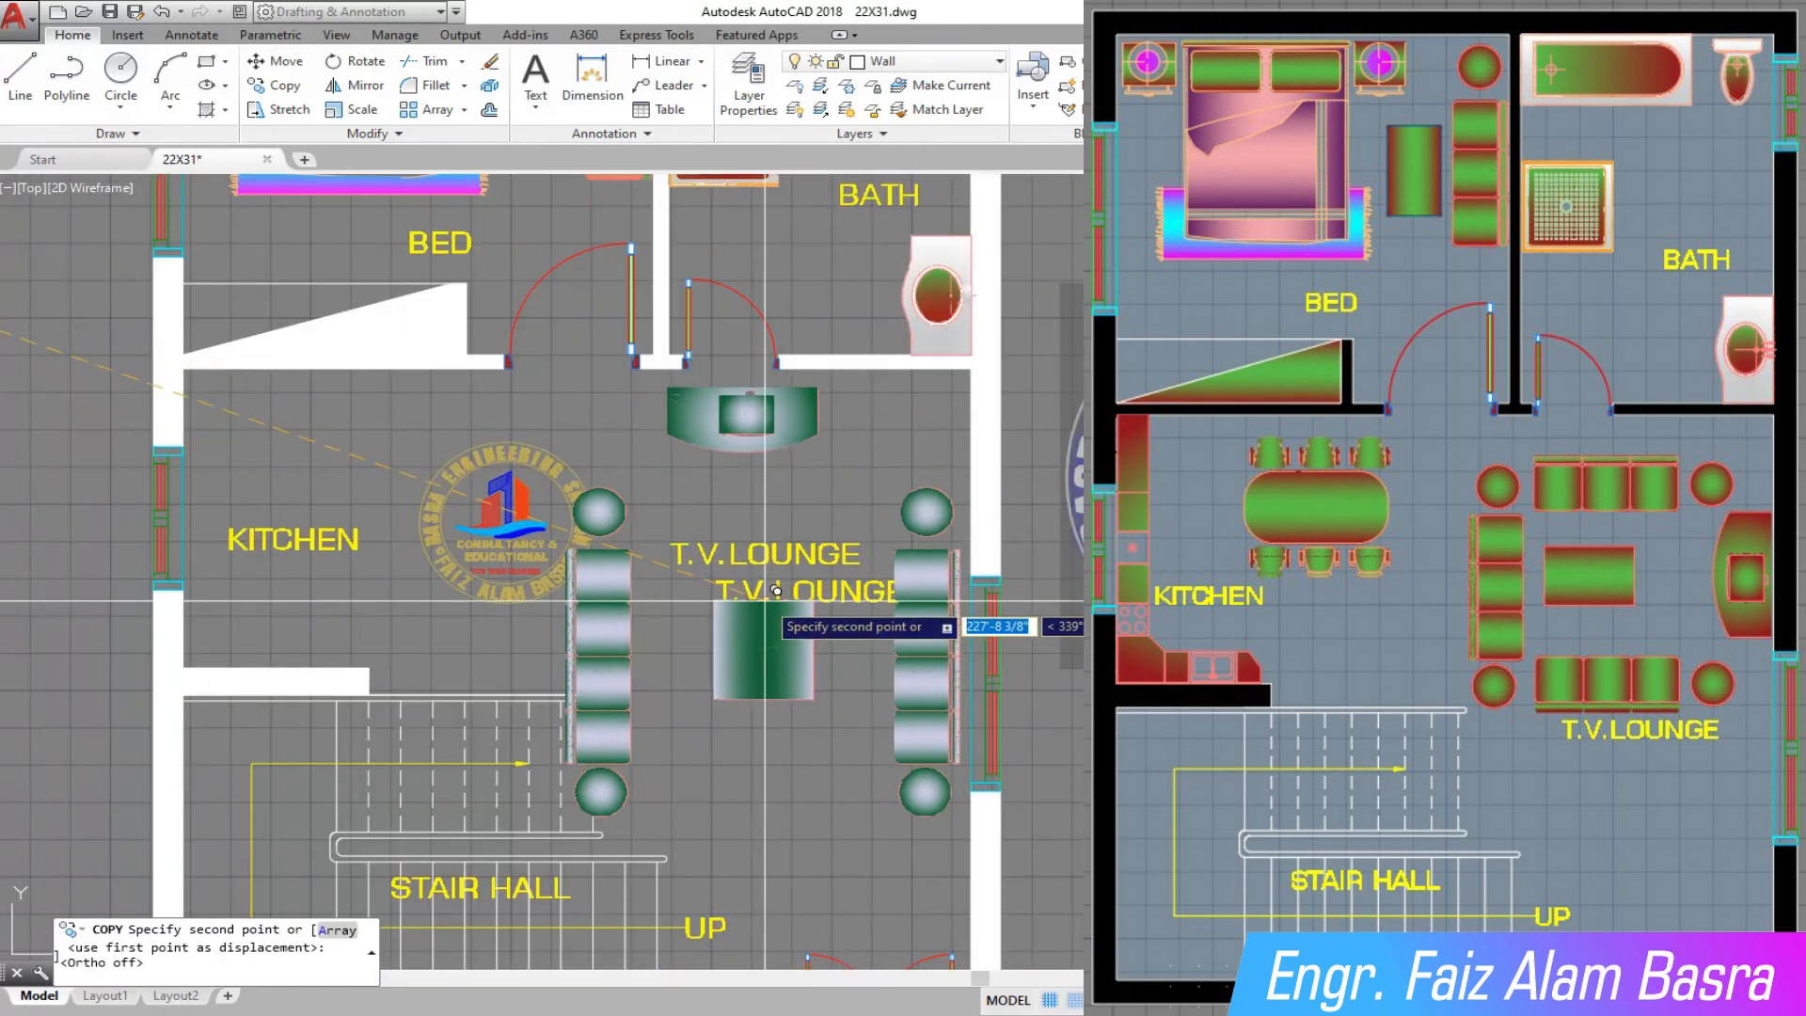
scroll(765, 534, down, 2)
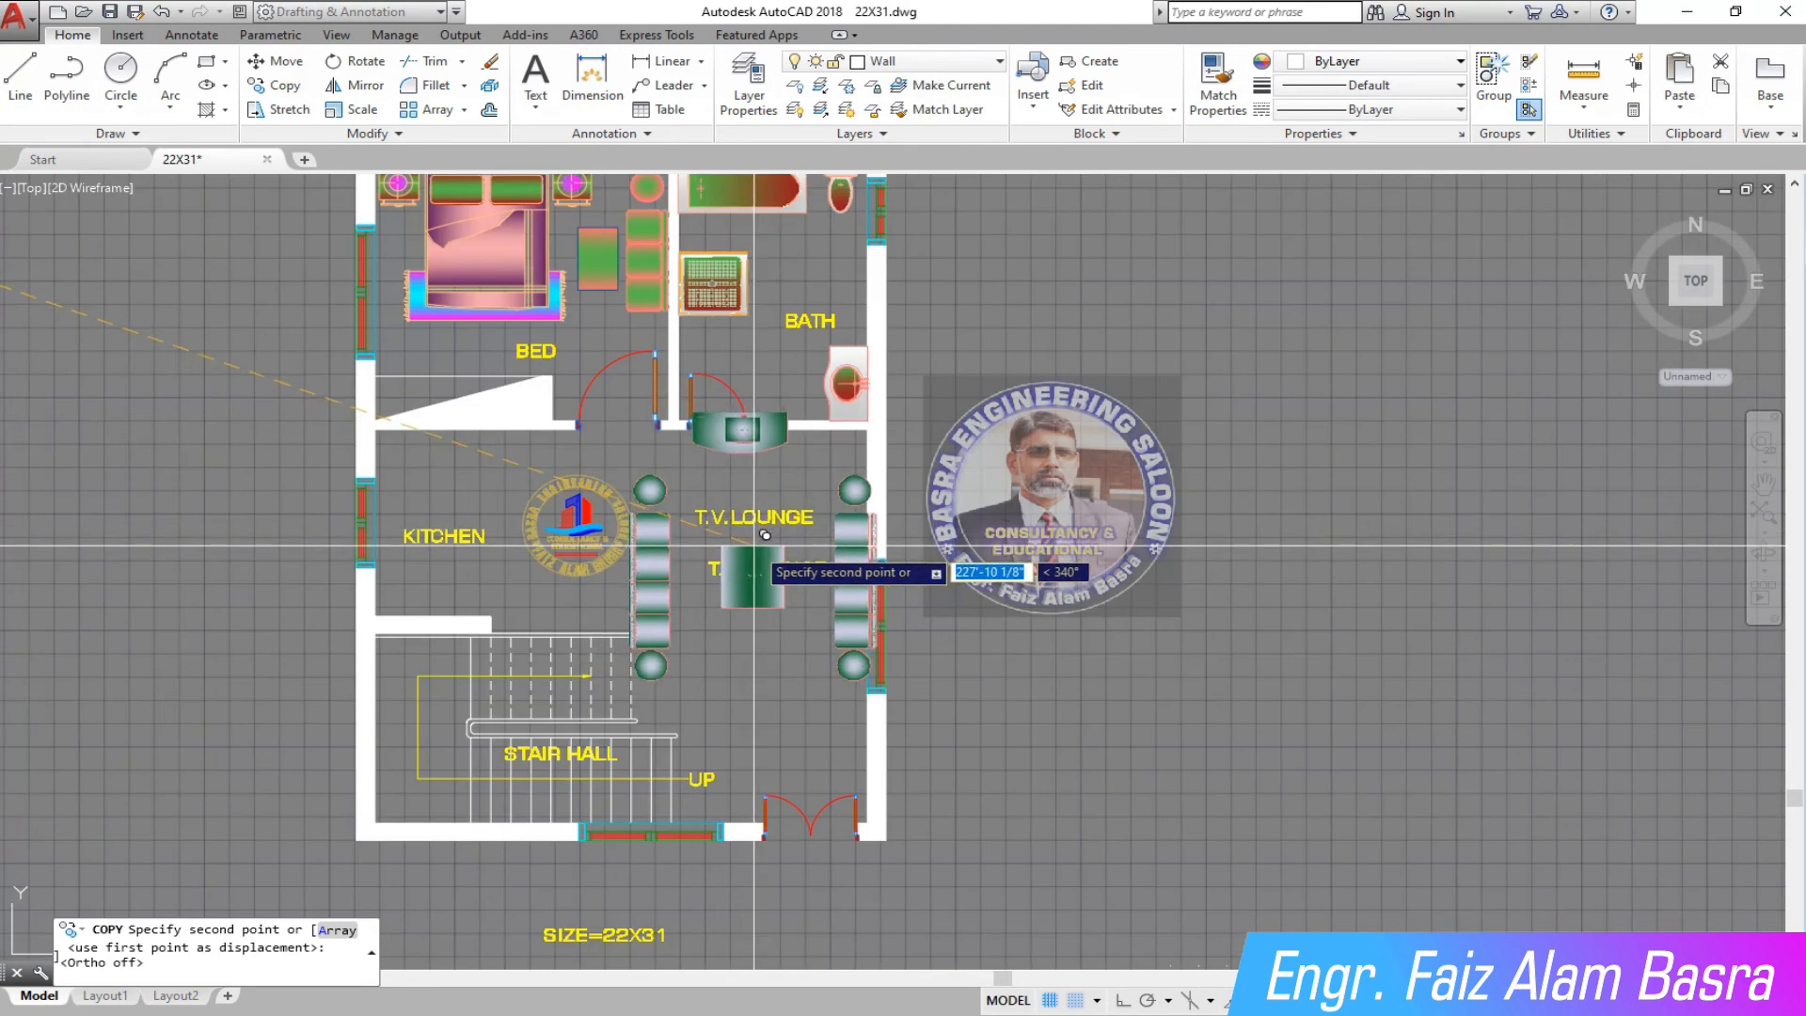
scroll(765, 535, down, 2)
Rotate the copied lounge set 90 degrees clockwise and delete its duplicate T.V. LOUNGE label.
click(355, 60)
click(504, 738)
click(101, 391)
key(Return)
click(268, 565)
click(279, 646)
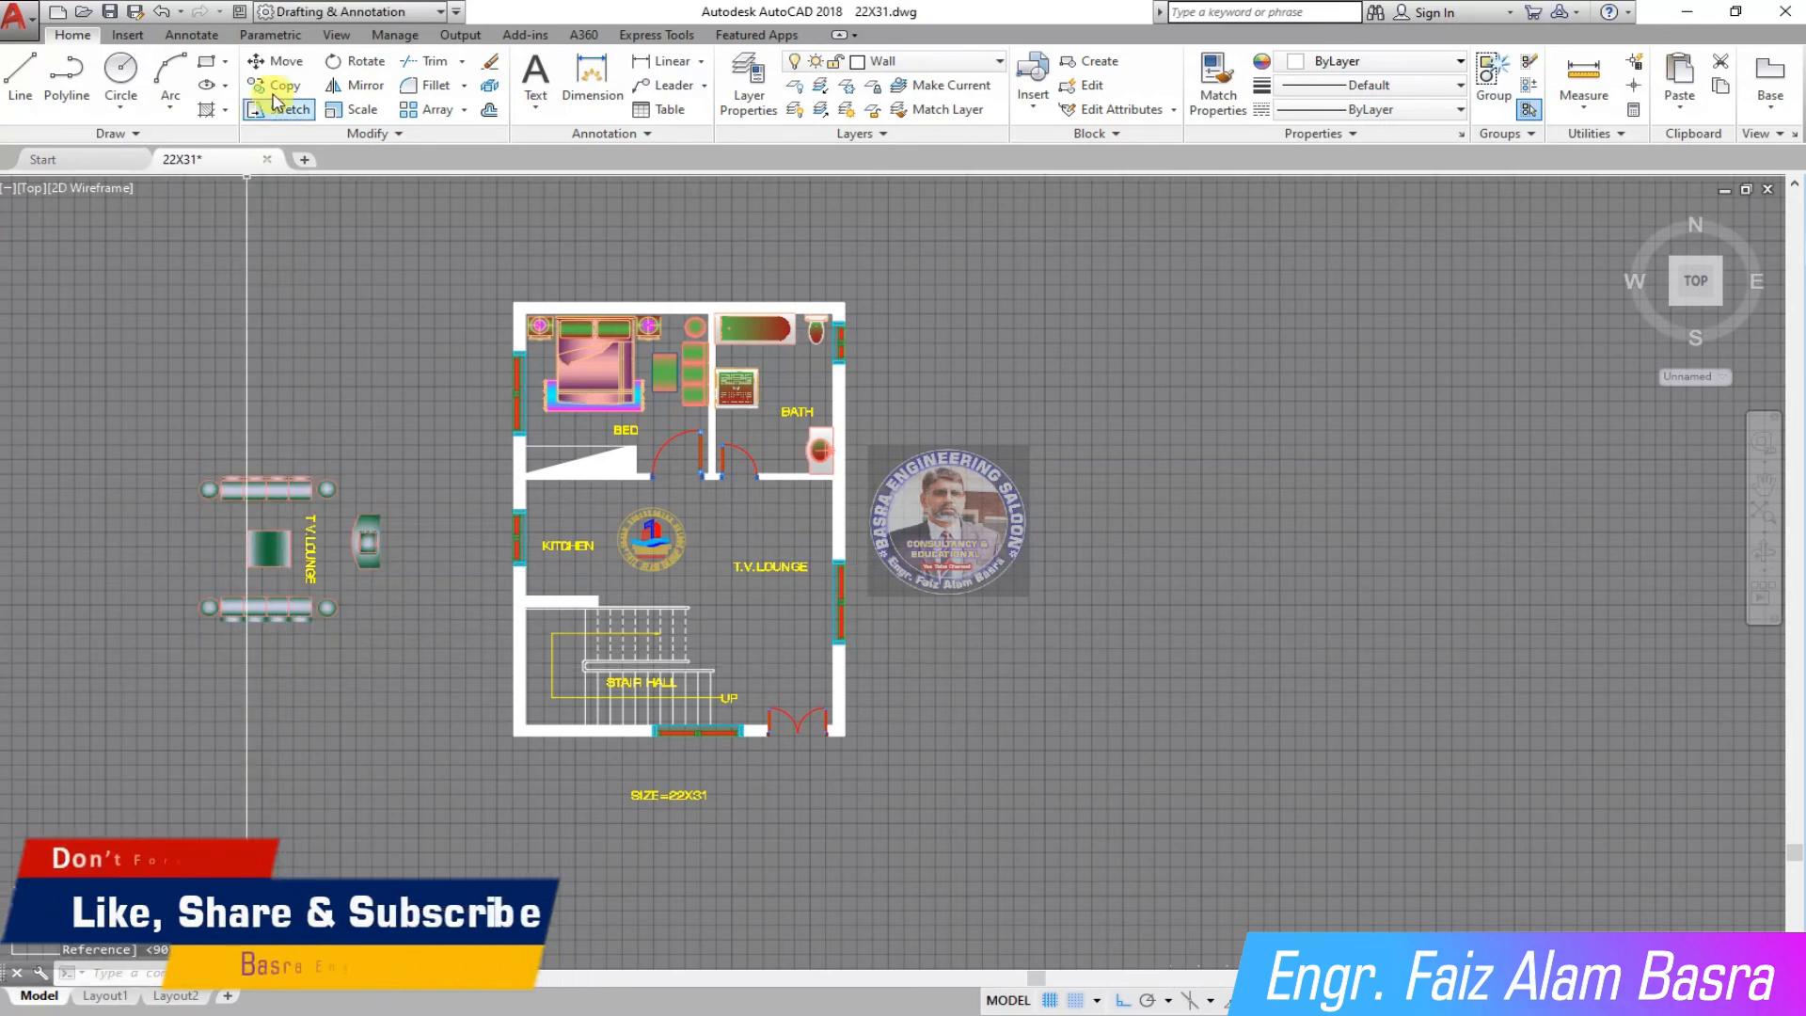
key(Escape)
click(318, 540)
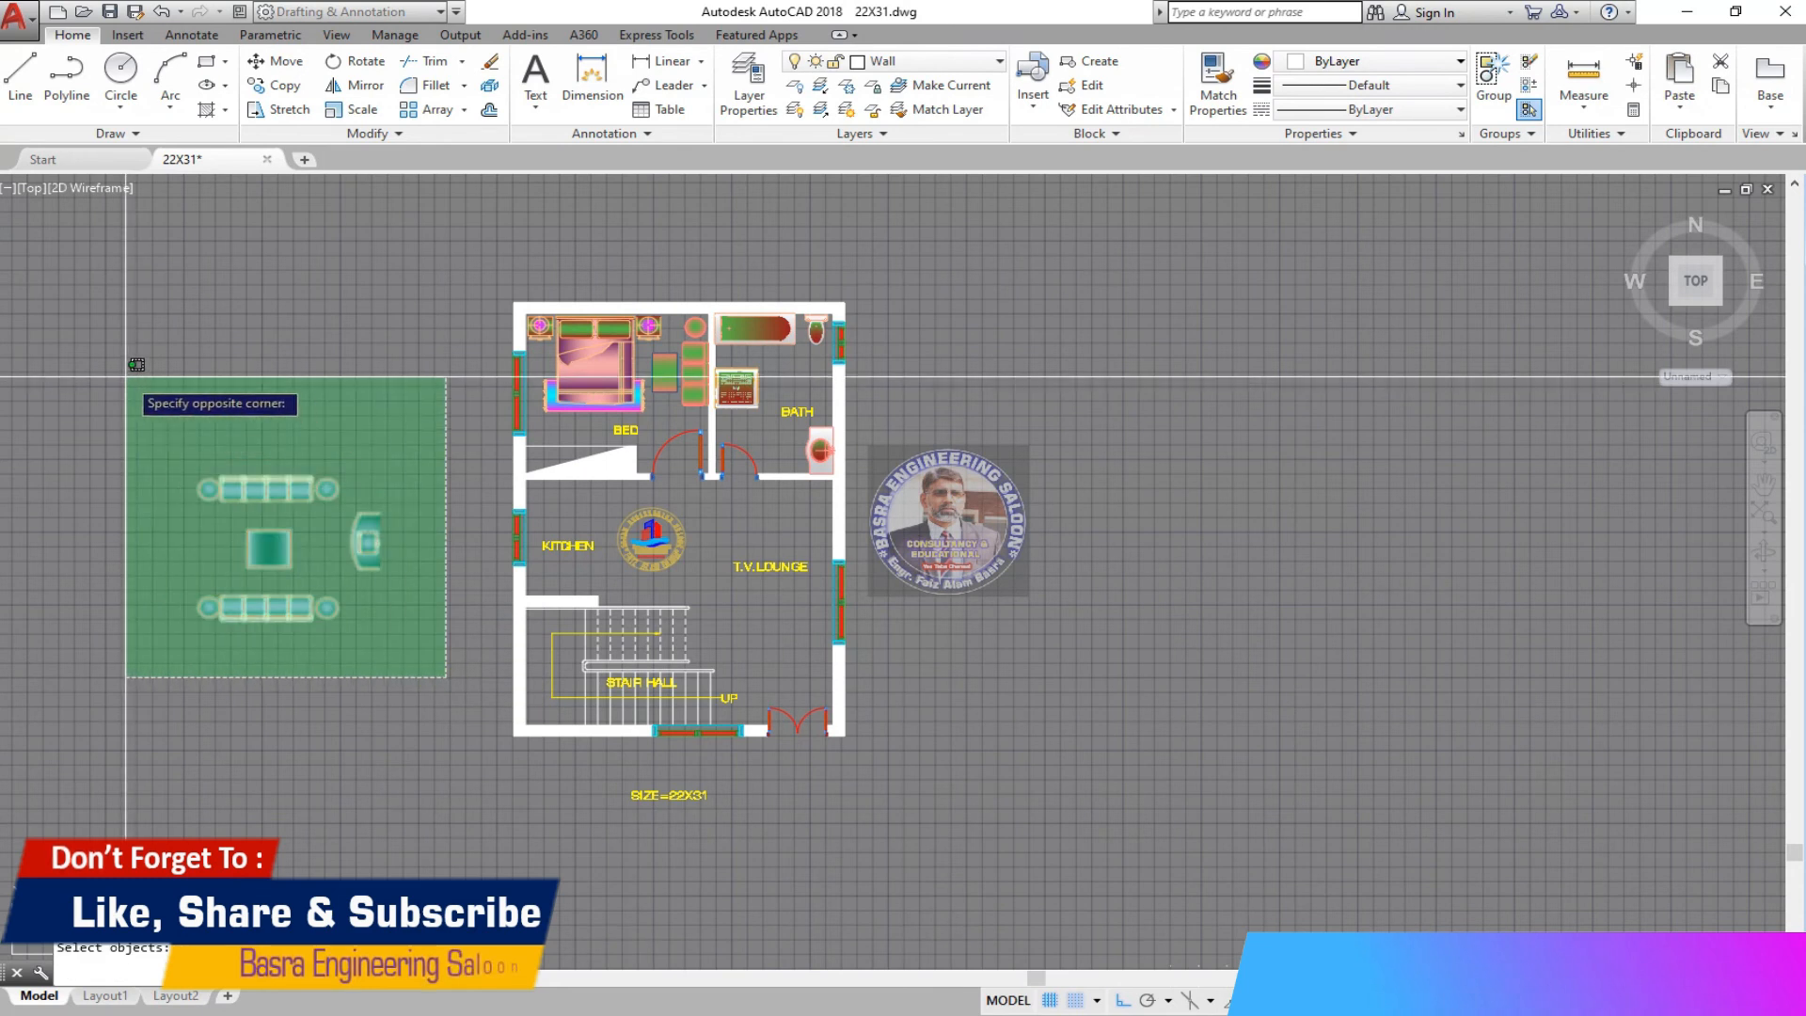
Move the rotated lounge furniture and TV unit from their place beside the floor plan.
key(Return)
scroll(374, 549, up, 6)
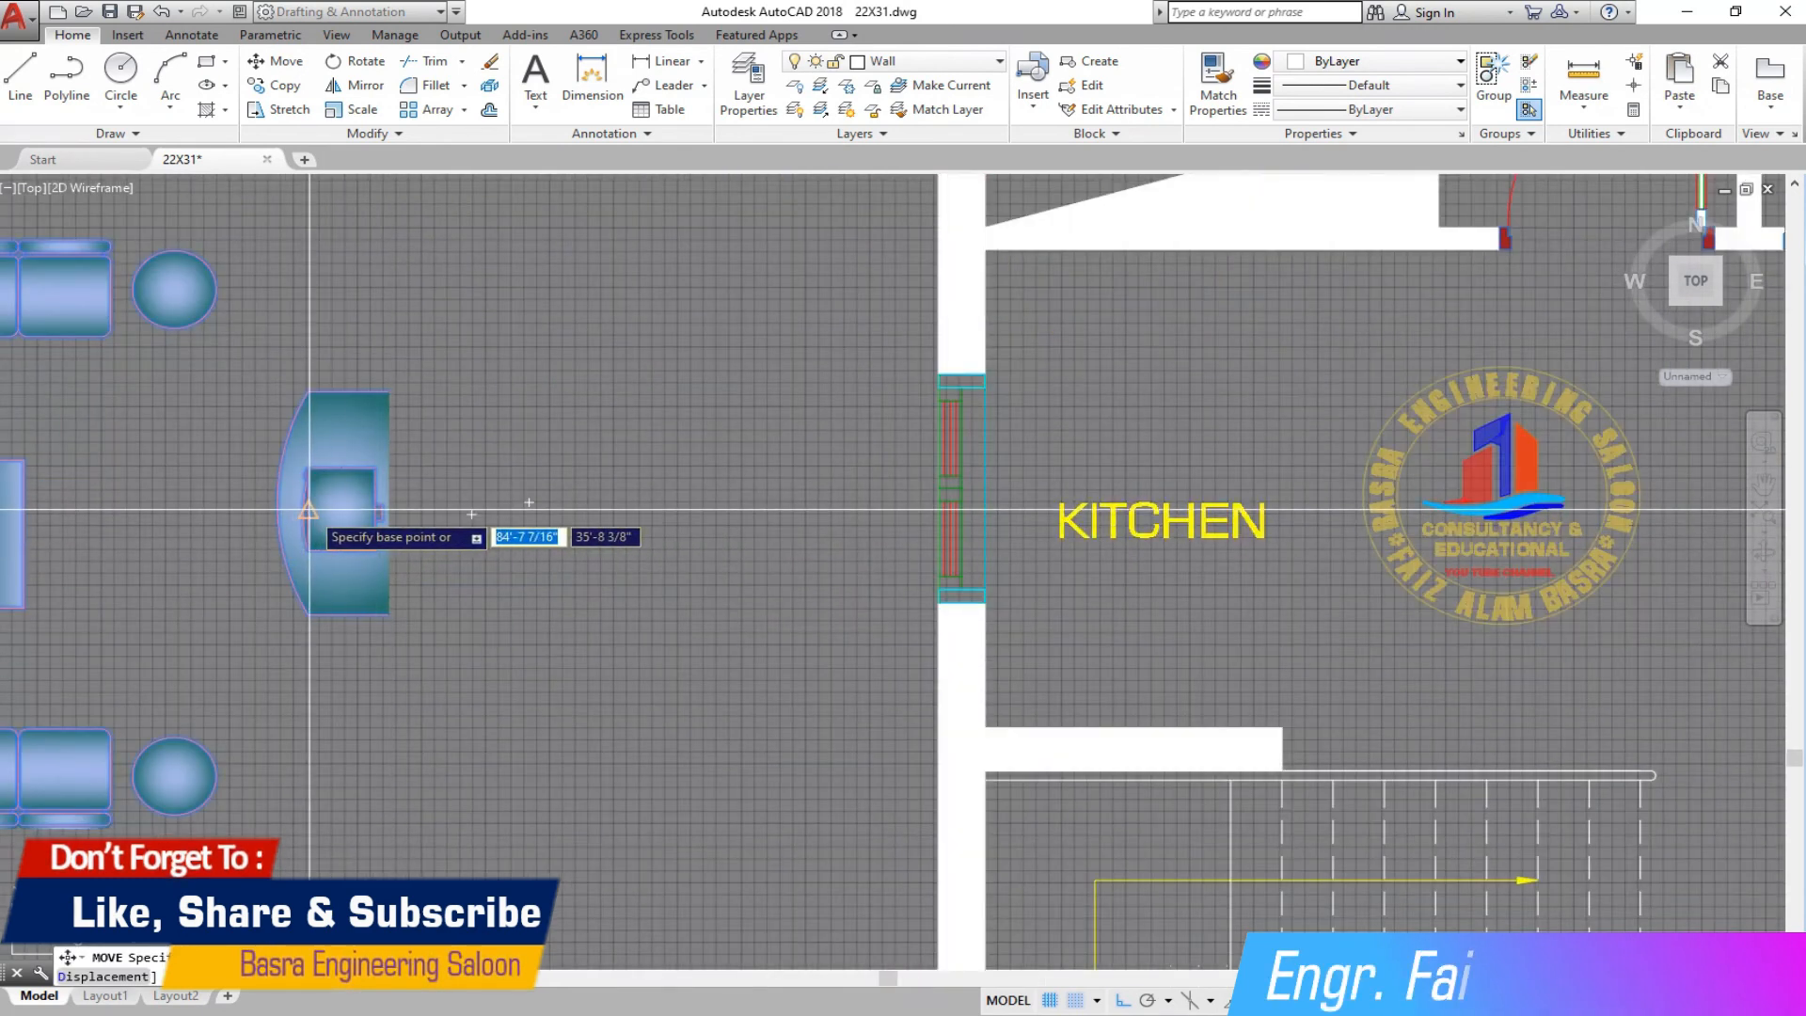